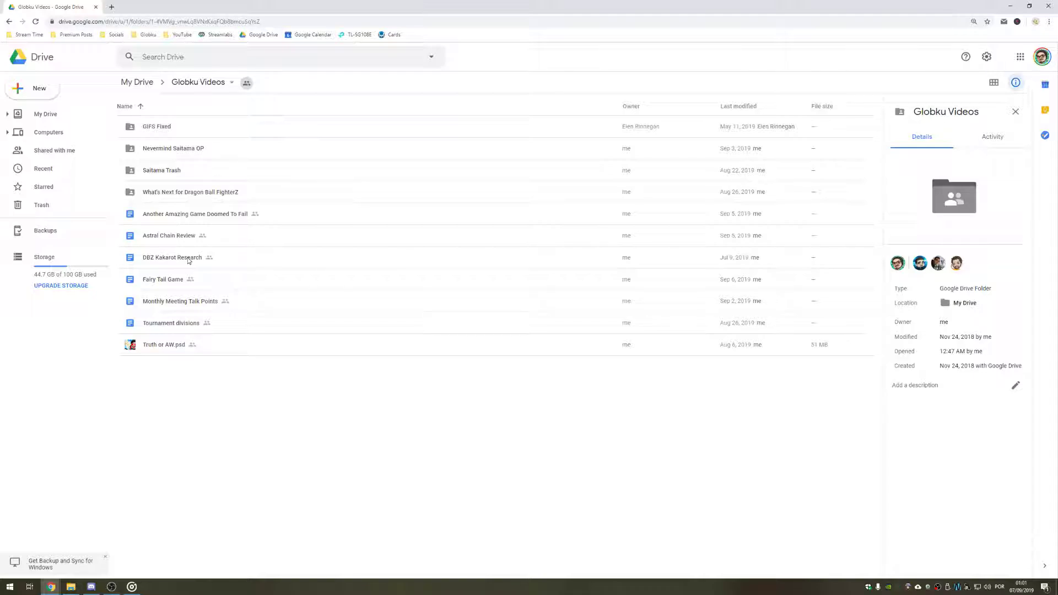
Step: Open the Astral Chain Review and Fairy Tail Game documents from the Globku Videos folder
{"action": "left_click", "coordinate": [188, 260]}
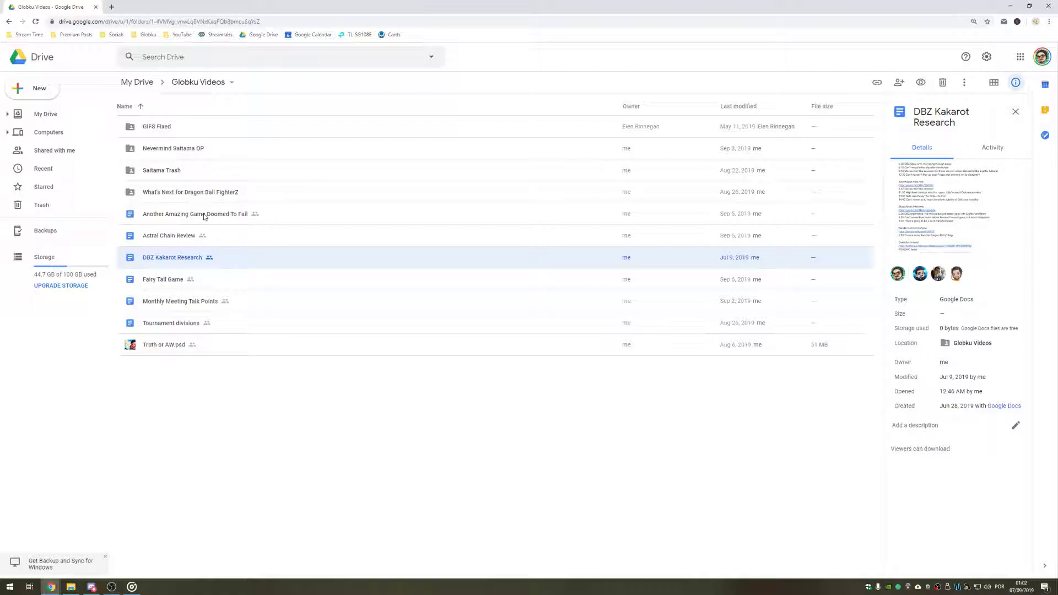
{"action": "left_click", "coordinate": [172, 239]}
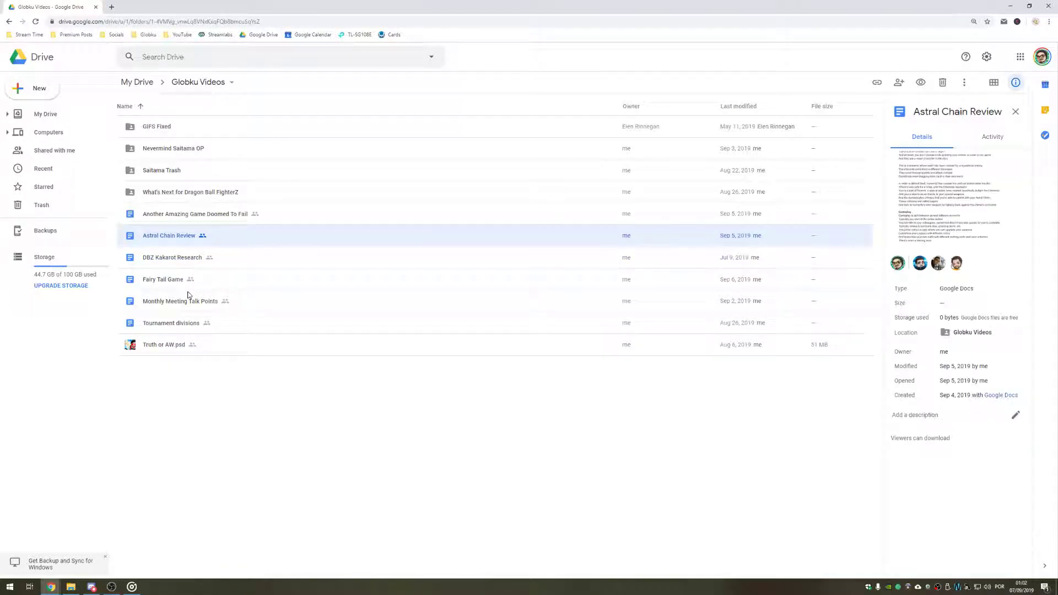
{"action": "double_click", "coordinate": [177, 236]}
{"action": "key", "text": "ctrl+shift+Tab"}
{"action": "double_click", "coordinate": [163, 283]}
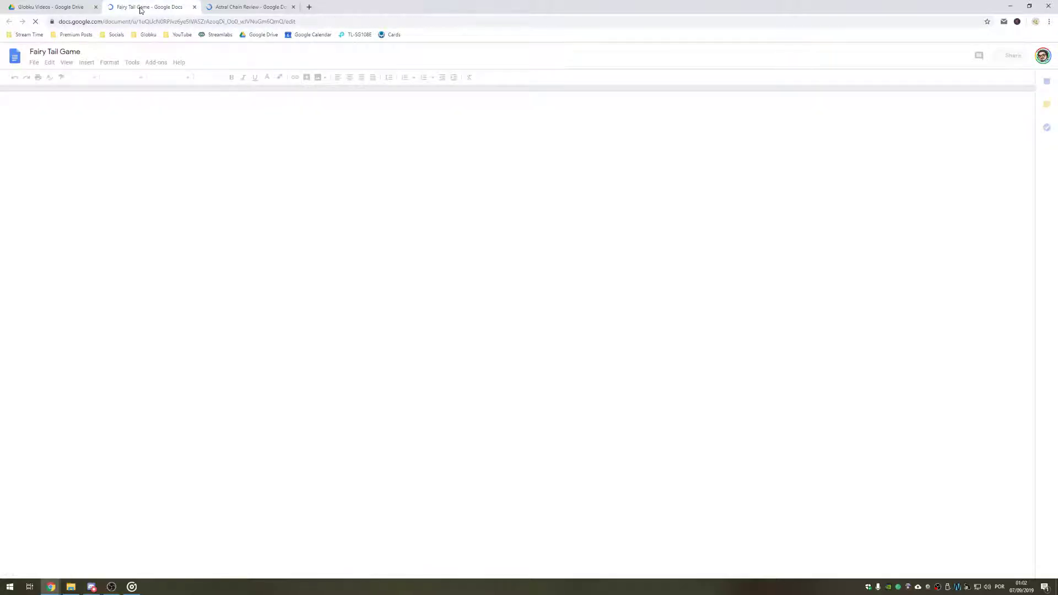
Step: Look over the uploaded videos on the bookmarked Globku YouTube channel page and close the page
{"action": "left_click", "coordinate": [149, 36]}
{"action": "middle_click", "coordinate": [150, 48]}
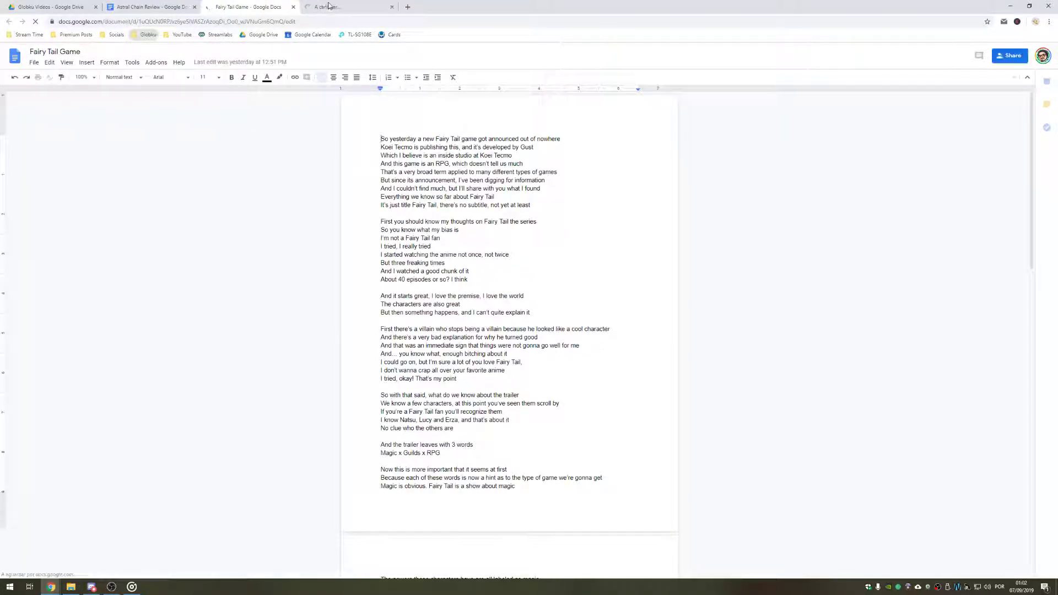
{"action": "left_click", "coordinate": [329, 8]}
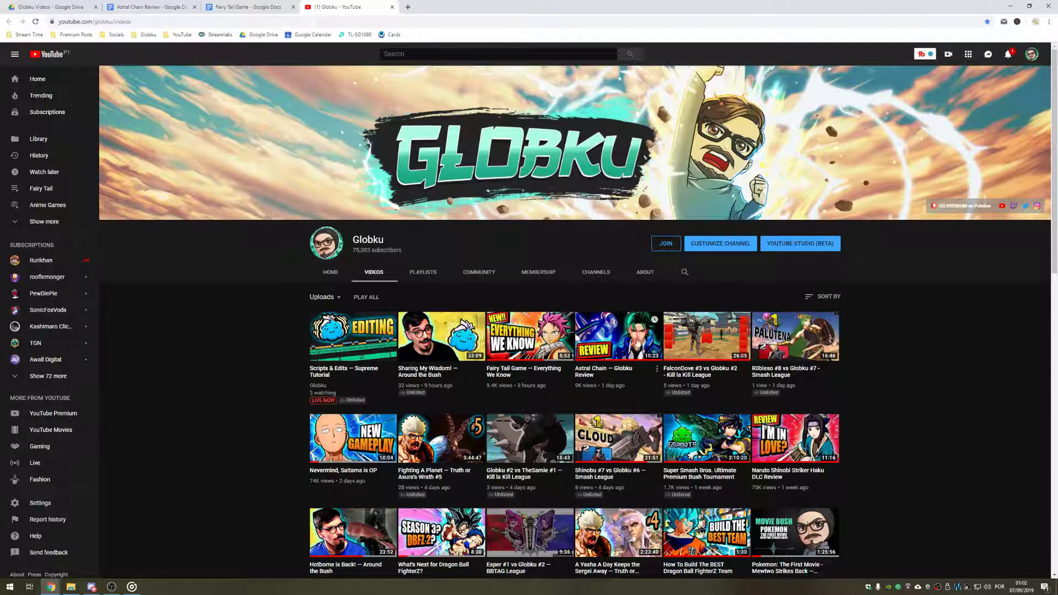
{"action": "middle_click", "coordinate": [338, 4]}
Step: Skim the full Fairy Tail Game and Astral Chain Review scripts and close both documents
{"action": "scroll", "coordinate": [464, 228], "scroll_direction": "down", "scroll_amount": 10}
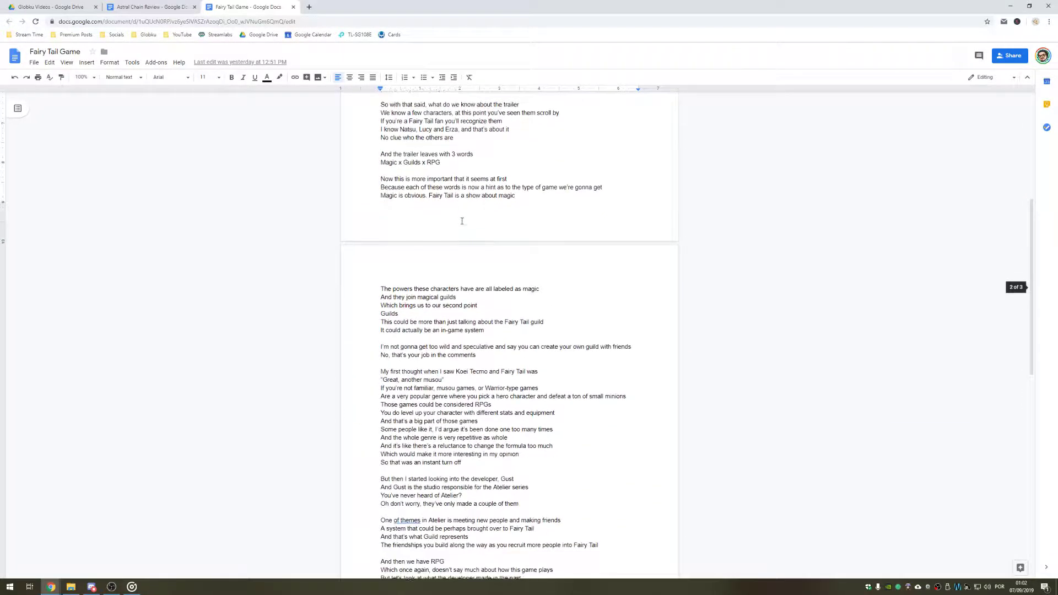
{"action": "scroll", "coordinate": [464, 228], "scroll_direction": "down", "scroll_amount": 7}
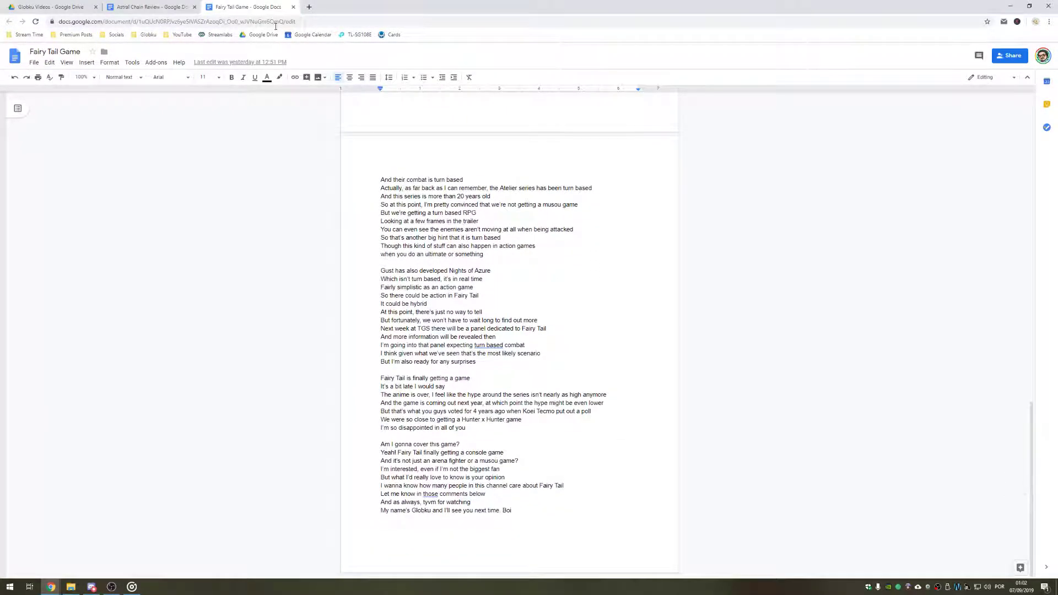
{"action": "left_click", "coordinate": [168, 8]}
{"action": "scroll", "coordinate": [458, 222], "scroll_direction": "down", "scroll_amount": 12}
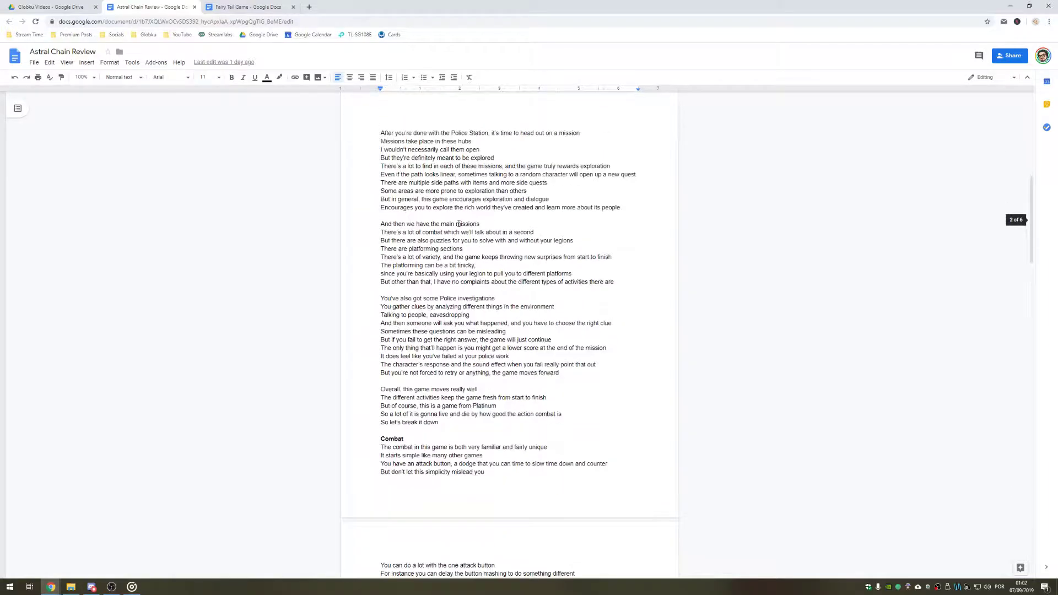
{"action": "scroll", "coordinate": [458, 222], "scroll_direction": "down", "scroll_amount": 15}
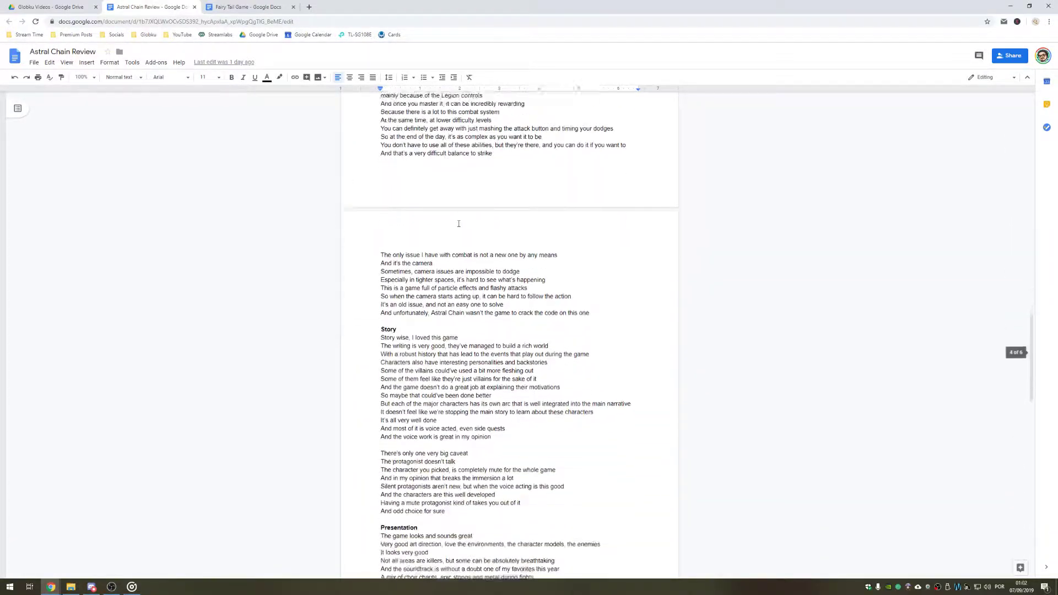
{"action": "scroll", "coordinate": [458, 223], "scroll_direction": "down", "scroll_amount": 15}
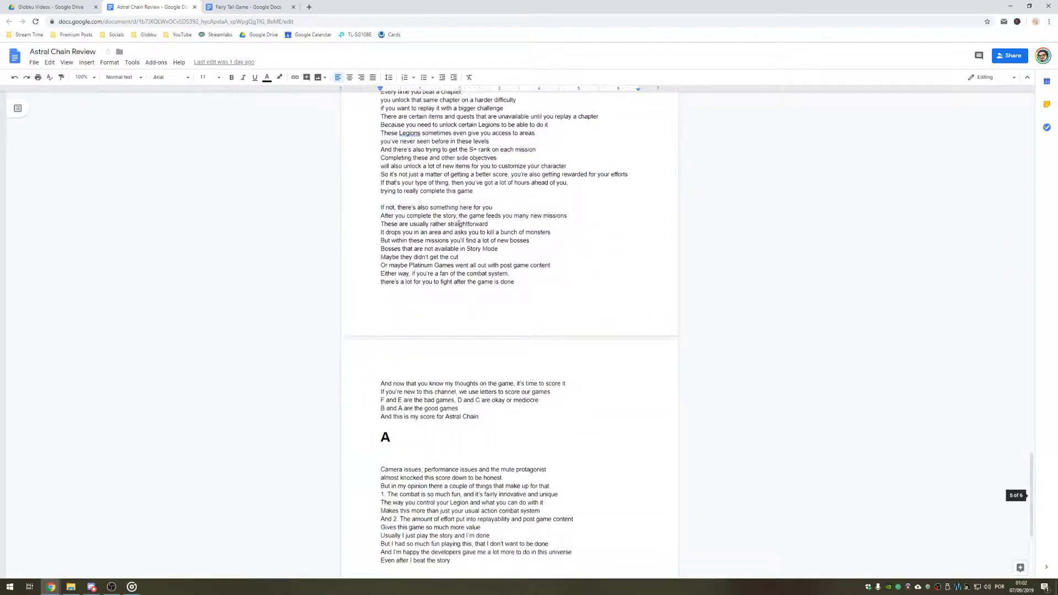
{"action": "left_click", "coordinate": [194, 6]}
{"action": "left_click", "coordinate": [194, 7]}
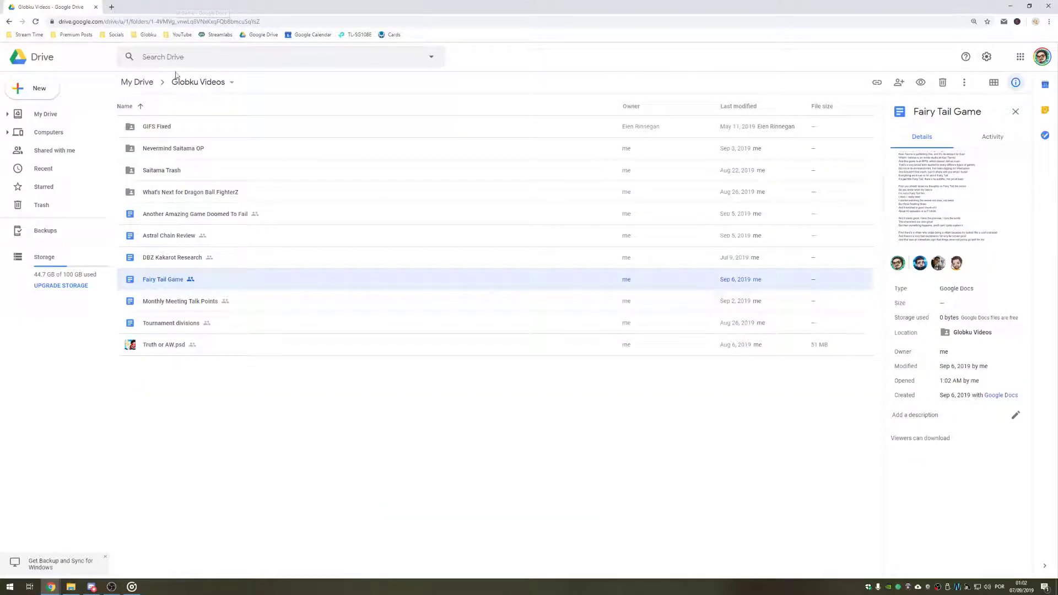
Step: Open the Another Amazing Game Doomed To Fail document and examine how its opening lines are broken up
{"action": "double_click", "coordinate": [197, 214]}
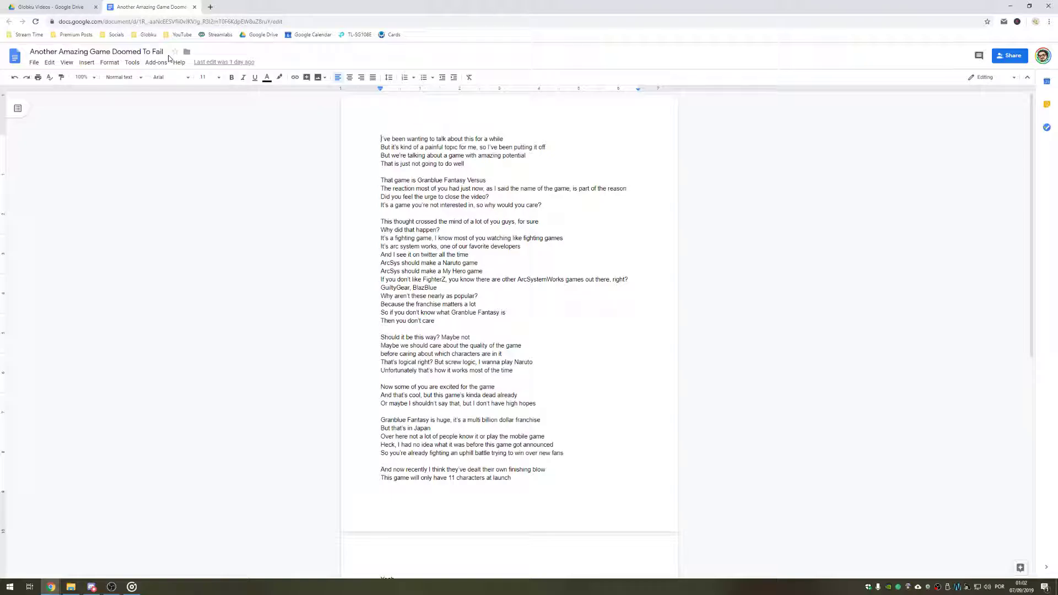
{"action": "left_click", "coordinate": [472, 161]}
{"action": "left_click", "coordinate": [552, 149]}
{"action": "left_click", "coordinate": [500, 182]}
{"action": "left_click", "coordinate": [627, 189]}
Step: Enlarge the document to 200% to examine the first page's line layout, and return the zoom to 100%
{"action": "left_click", "coordinate": [83, 77]}
{"action": "left_click", "coordinate": [83, 192]}
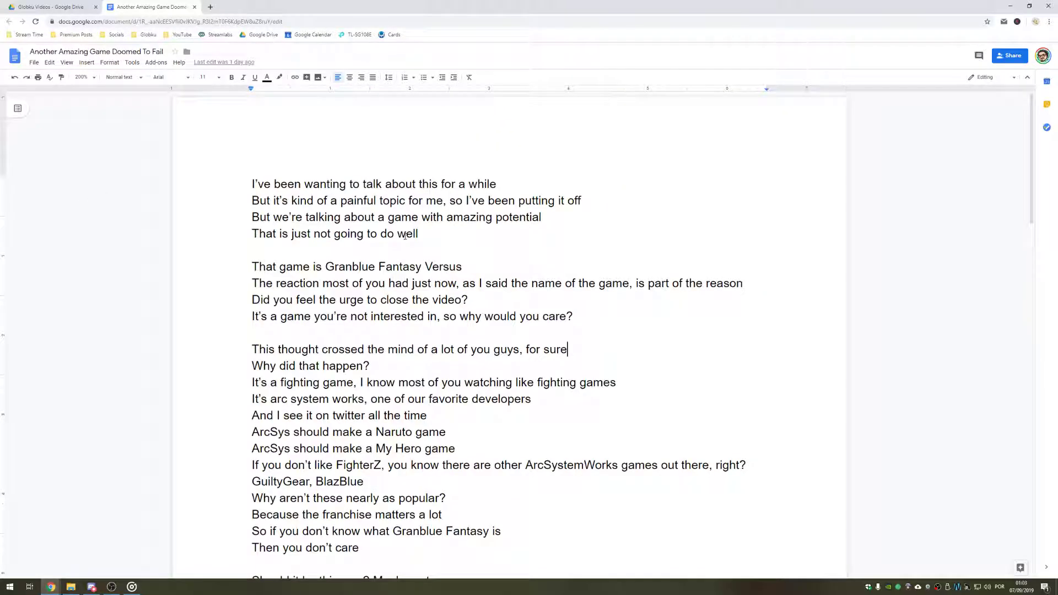
{"action": "scroll", "coordinate": [606, 211], "scroll_direction": "down", "scroll_amount": 1}
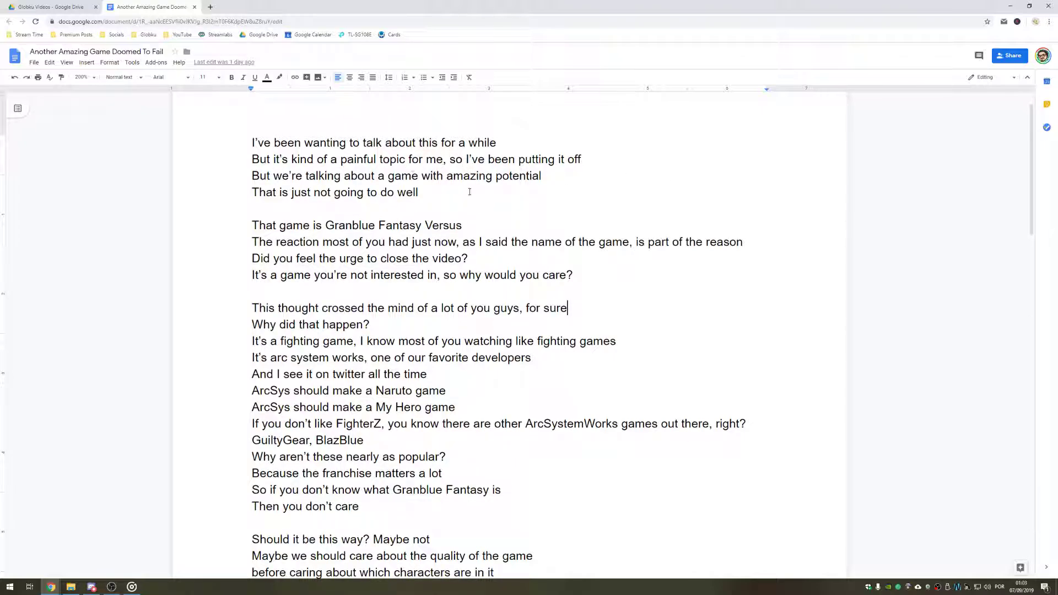
{"action": "scroll", "coordinate": [607, 290], "scroll_direction": "down", "scroll_amount": 10}
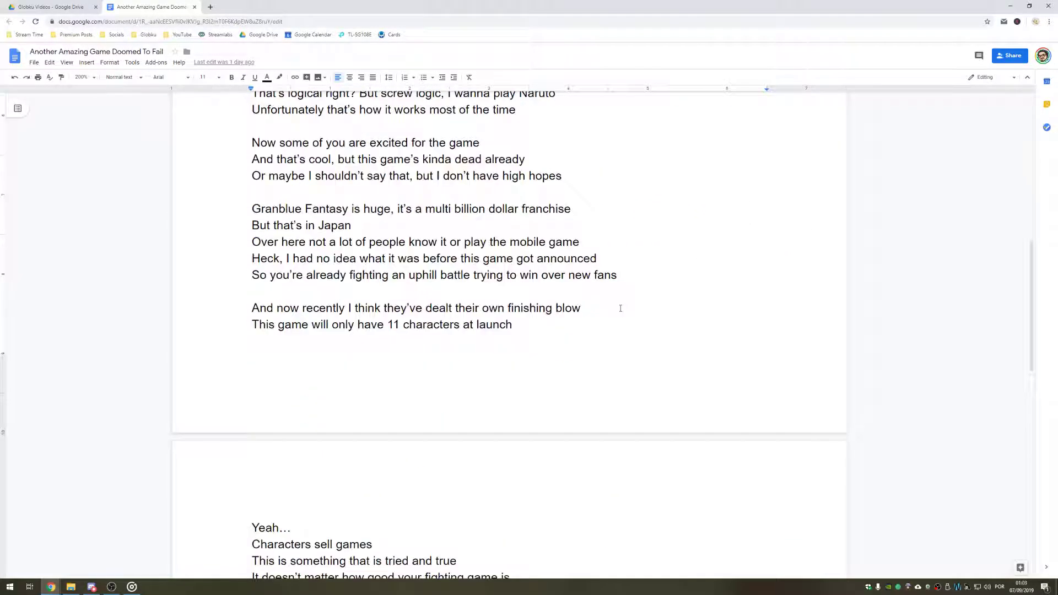
{"action": "scroll", "coordinate": [553, 278], "scroll_direction": "up", "scroll_amount": 4}
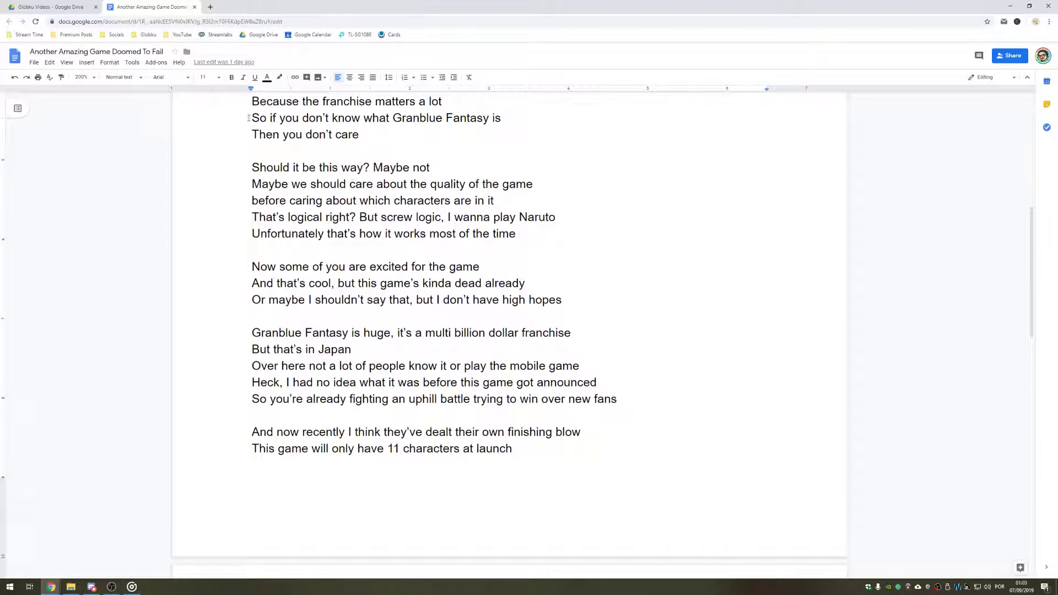
{"action": "left_click", "coordinate": [94, 82]}
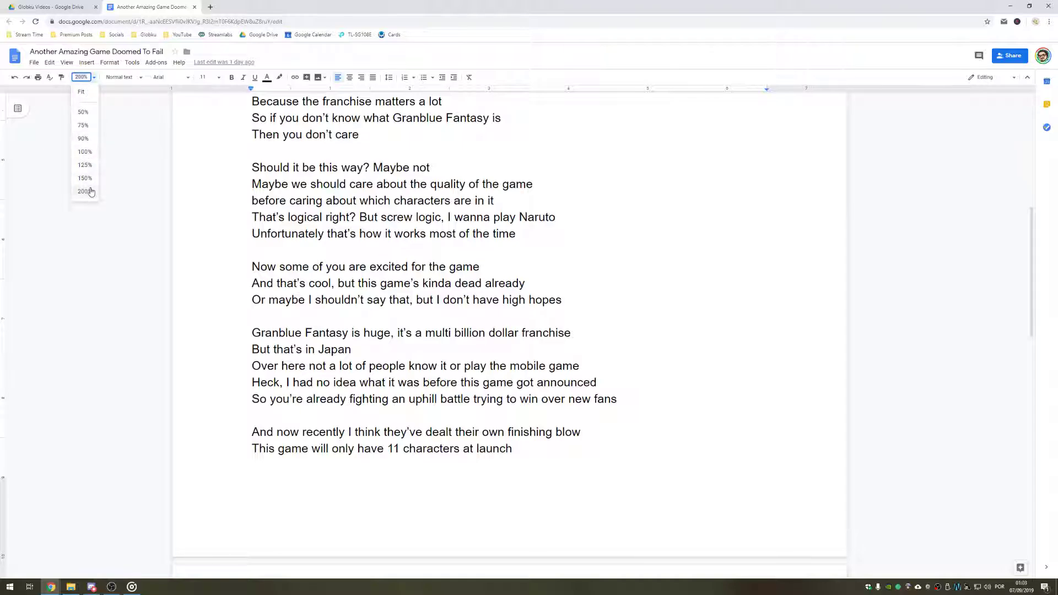
{"action": "left_click", "coordinate": [86, 152]}
Step: Highlight the "This thought crossed the mind" paragraph and the second page's "Characters sell games" lines to examine the script's paragraph grouping
{"action": "scroll", "coordinate": [447, 272], "scroll_direction": "up", "scroll_amount": 3}
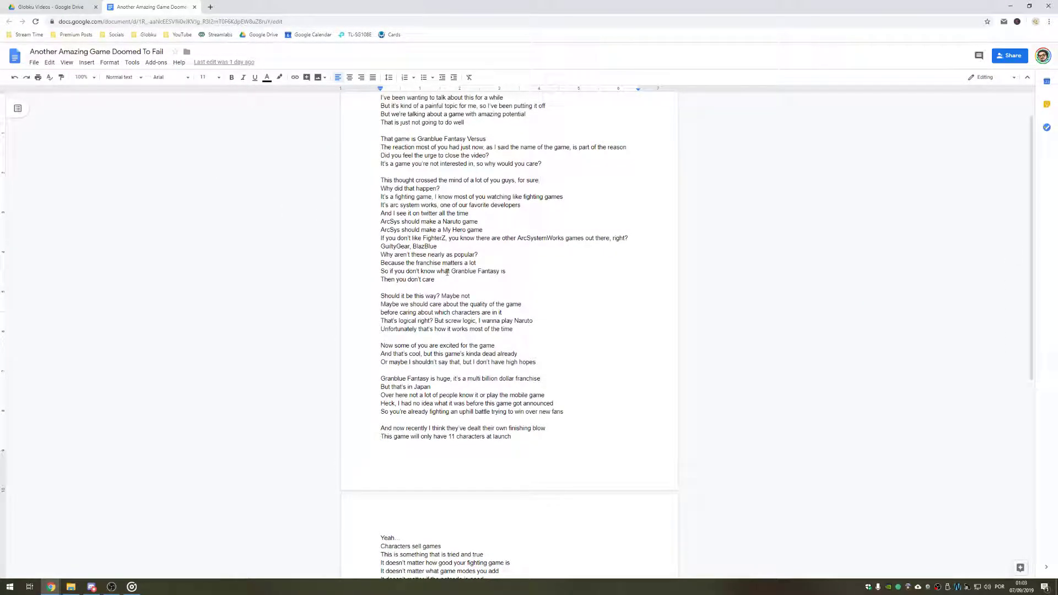
{"action": "left_click_drag", "start_coordinate": [381, 180], "coordinate": [501, 279]}
{"action": "scroll", "coordinate": [501, 280], "scroll_direction": "down", "scroll_amount": 2}
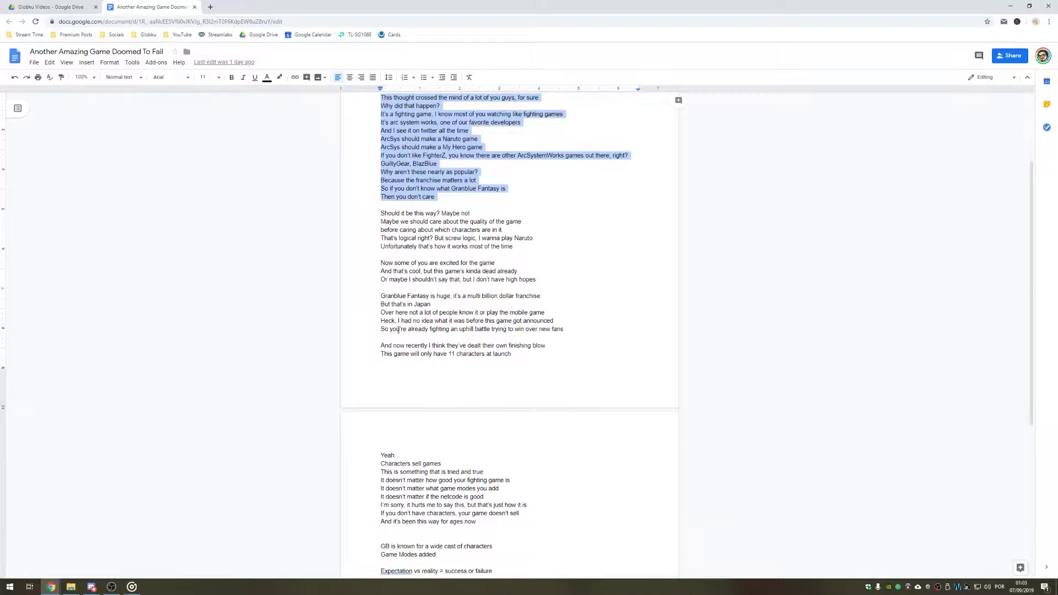
{"action": "left_click", "coordinate": [389, 335]}
{"action": "scroll", "coordinate": [389, 336], "scroll_direction": "down", "scroll_amount": 3}
{"action": "left_click_drag", "start_coordinate": [382, 343], "coordinate": [499, 406]}
{"action": "scroll", "coordinate": [420, 246], "scroll_direction": "up", "scroll_amount": 2}
{"action": "left_click", "coordinate": [420, 246]}
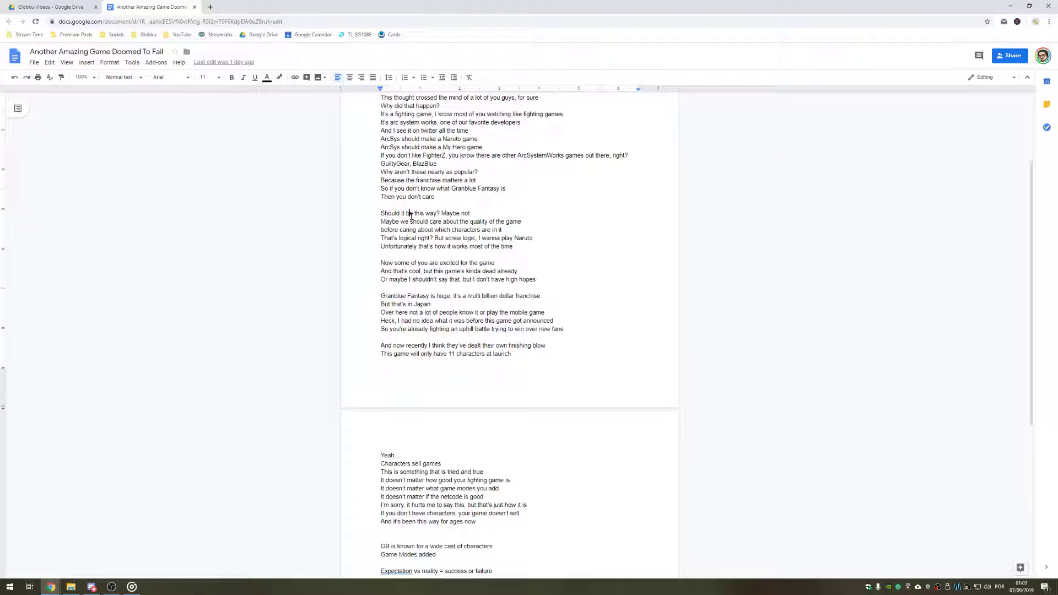
Step: Highlight the second page's short notes from "GB is known for a wide cast of characters" to "Expectation vs reality" to examine the outlined talking points
{"action": "scroll", "coordinate": [411, 216], "scroll_direction": "down", "scroll_amount": 5}
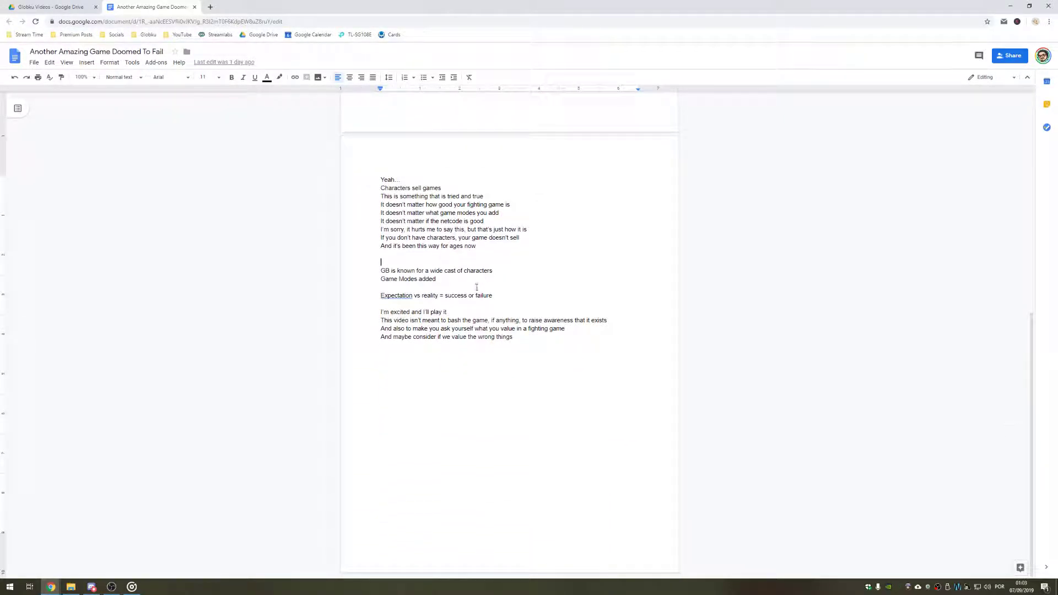
{"action": "left_click_drag", "start_coordinate": [380, 270], "coordinate": [471, 288]}
{"action": "left_click", "coordinate": [486, 288]}
{"action": "left_click_drag", "start_coordinate": [385, 271], "coordinate": [494, 272]}
{"action": "left_click_drag", "start_coordinate": [381, 279], "coordinate": [436, 279]}
{"action": "left_click_drag", "start_coordinate": [374, 296], "coordinate": [500, 297]}
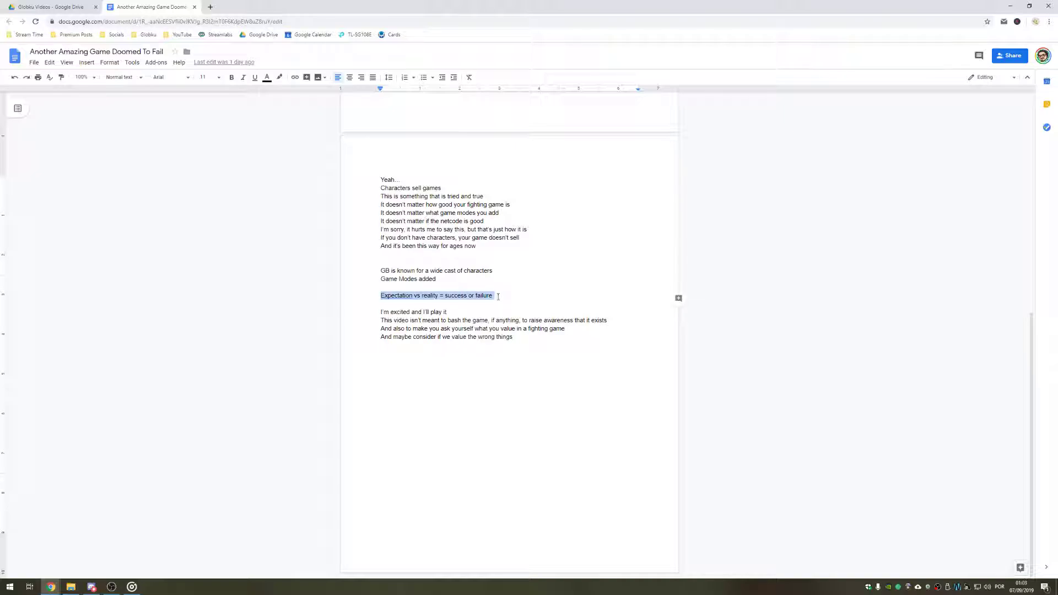
{"action": "left_click", "coordinate": [498, 296]}
{"action": "left_click_drag", "start_coordinate": [381, 271], "coordinate": [506, 297]}
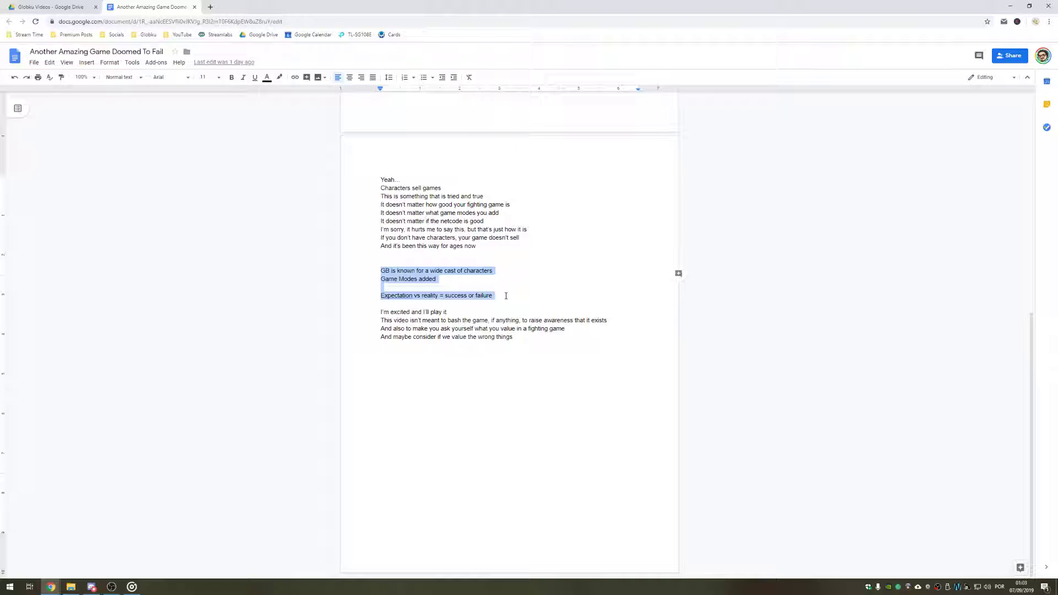
{"action": "left_click", "coordinate": [506, 296]}
{"action": "double_click", "coordinate": [449, 278]}
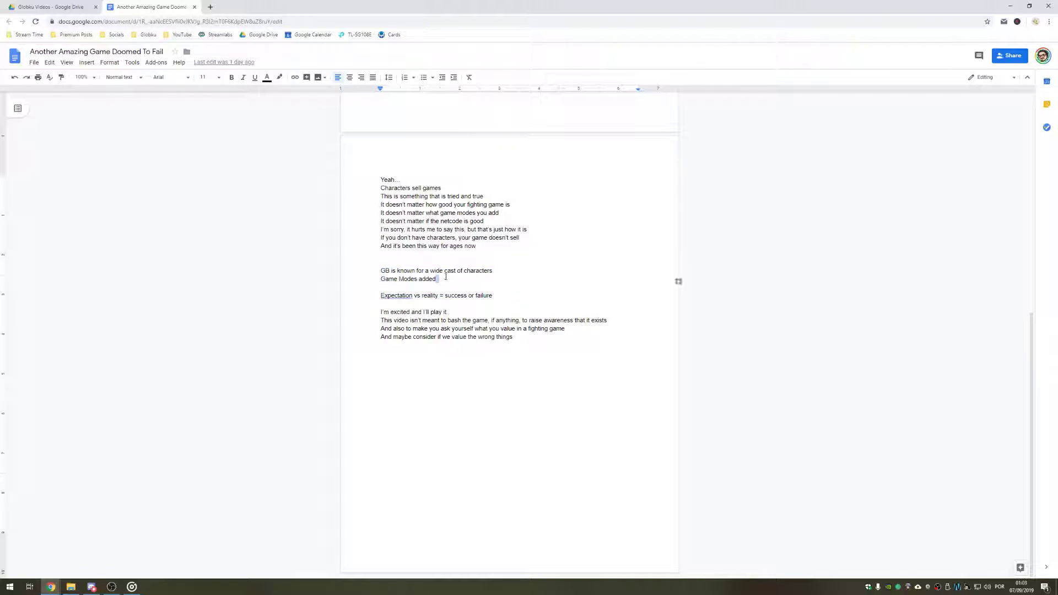
Step: Highlight part of the document title to point it out, and return to the script without renaming the file
{"action": "scroll", "coordinate": [395, 268], "scroll_direction": "up", "scroll_amount": 1}
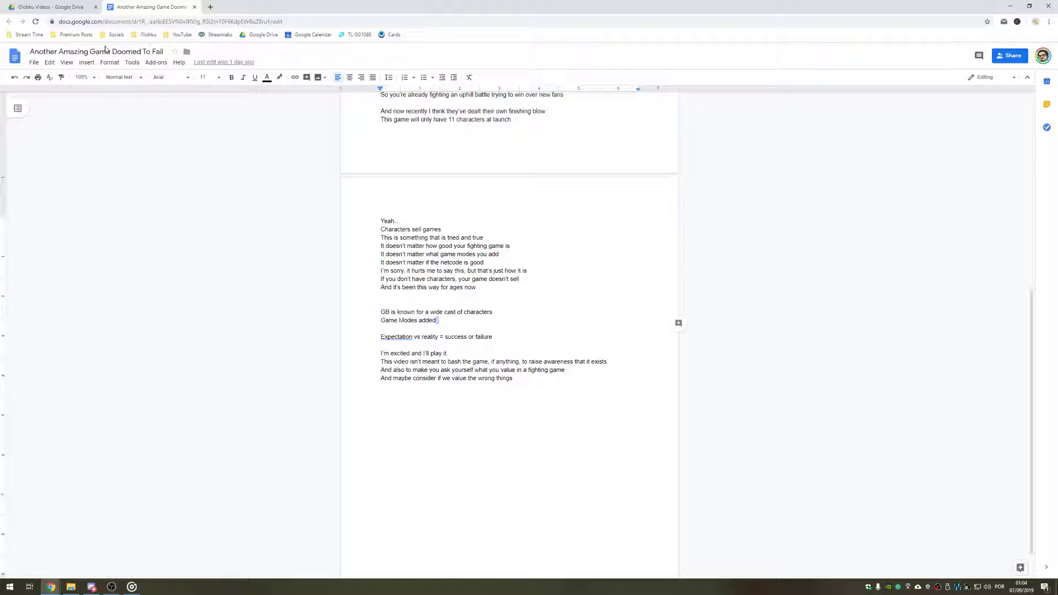
{"action": "left_click_drag", "start_coordinate": [74, 52], "coordinate": [115, 53]}
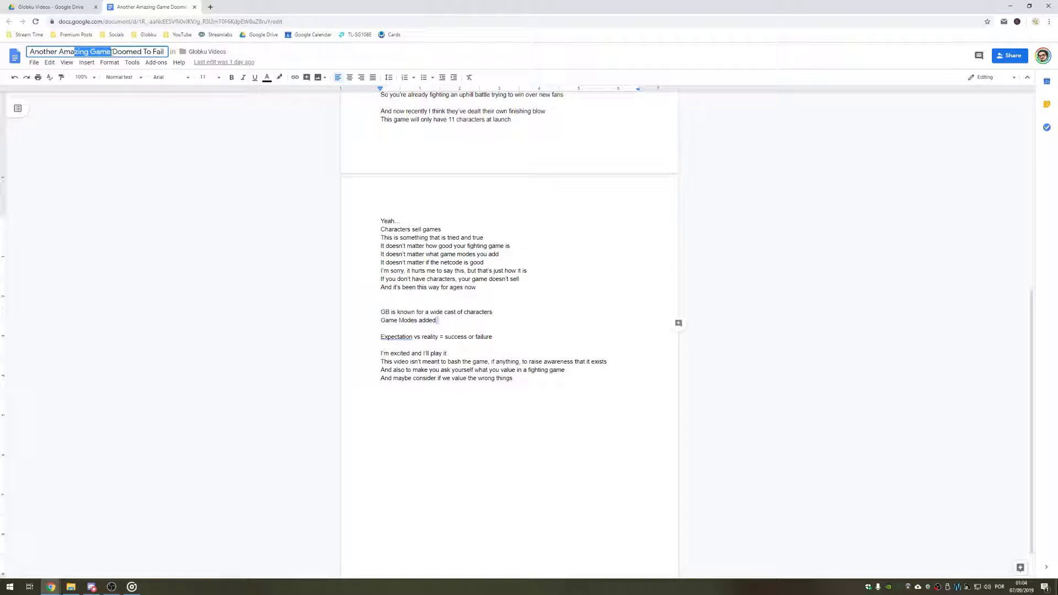
{"action": "left_click", "coordinate": [436, 238]}
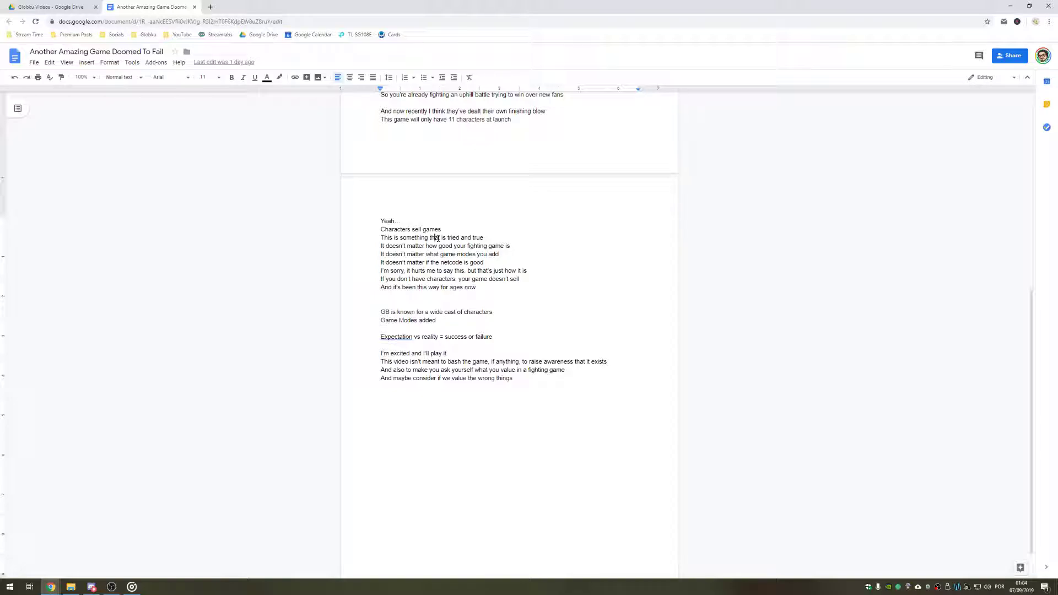
Step: Highlight the "GB is known for a wide cast of characters" and "Game Modes added" notes individually to examine each talking point
{"action": "left_click_drag", "start_coordinate": [391, 312], "coordinate": [493, 313]}
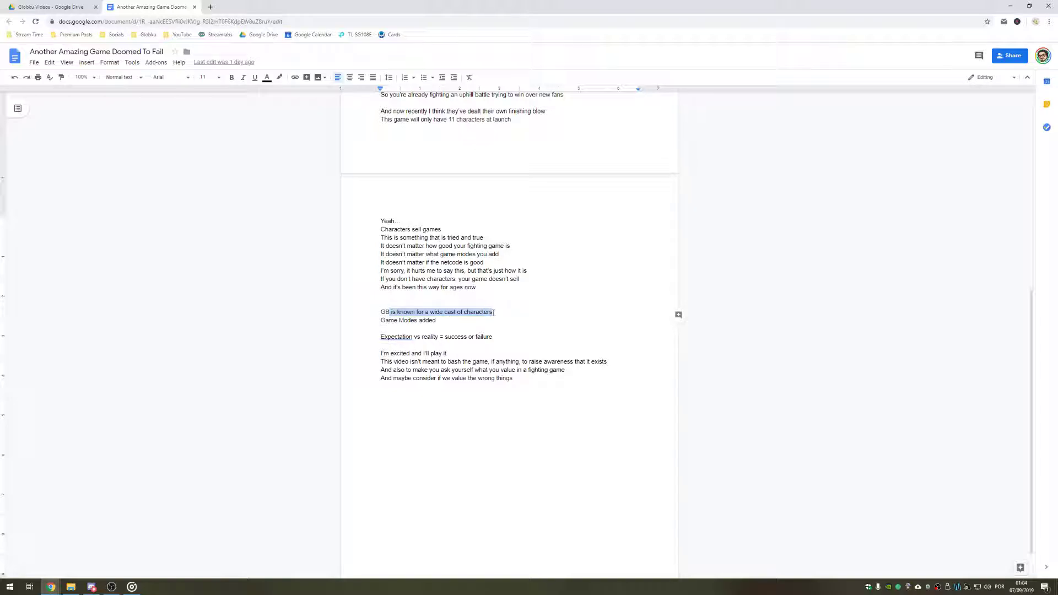
{"action": "double_click", "coordinate": [387, 312]}
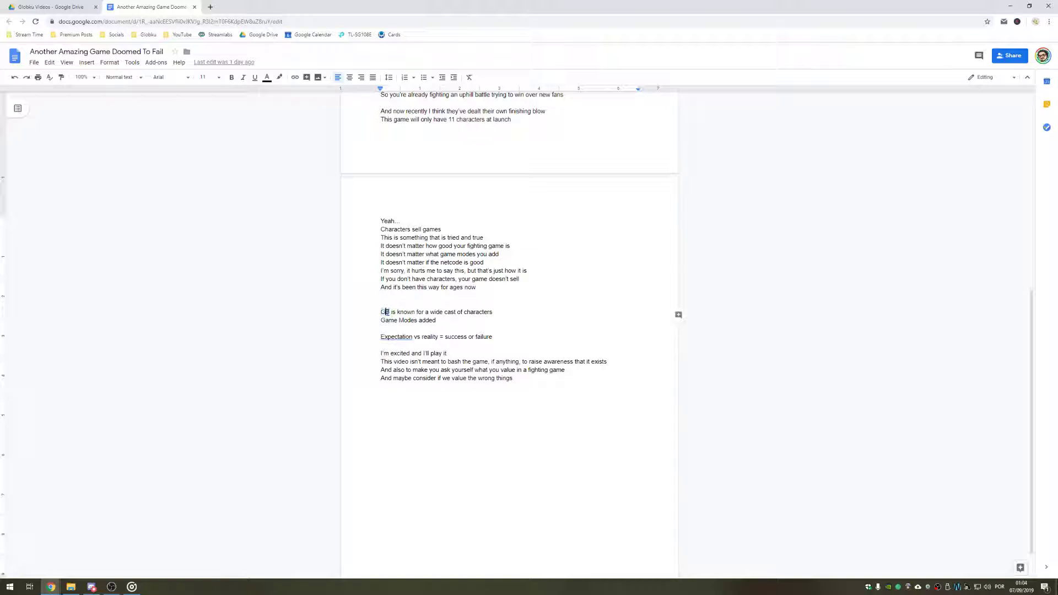
{"action": "left_click_drag", "start_coordinate": [381, 312], "coordinate": [498, 317]}
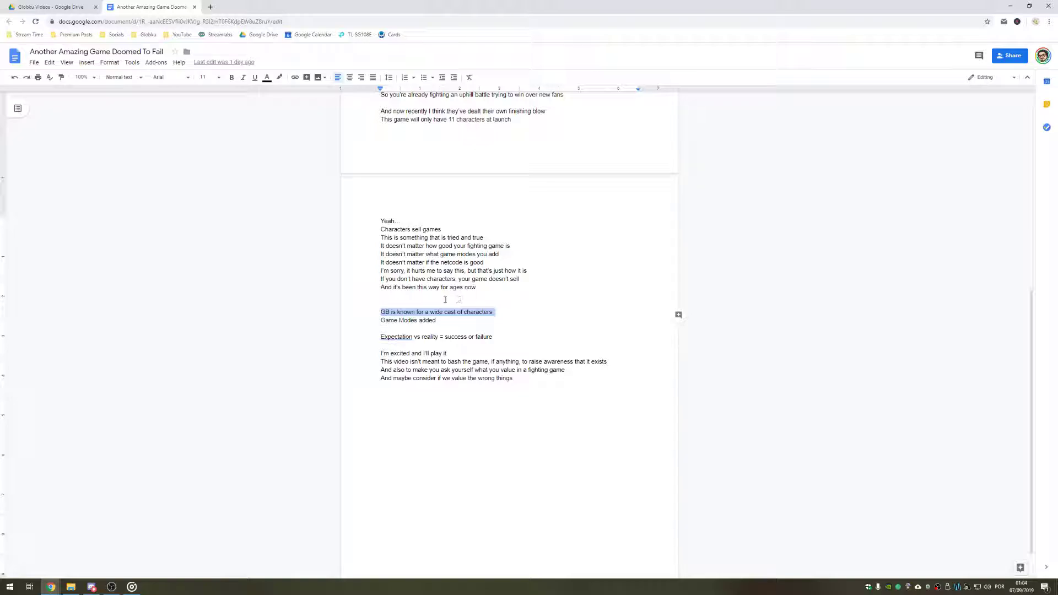
{"action": "left_click_drag", "start_coordinate": [380, 321], "coordinate": [437, 322]}
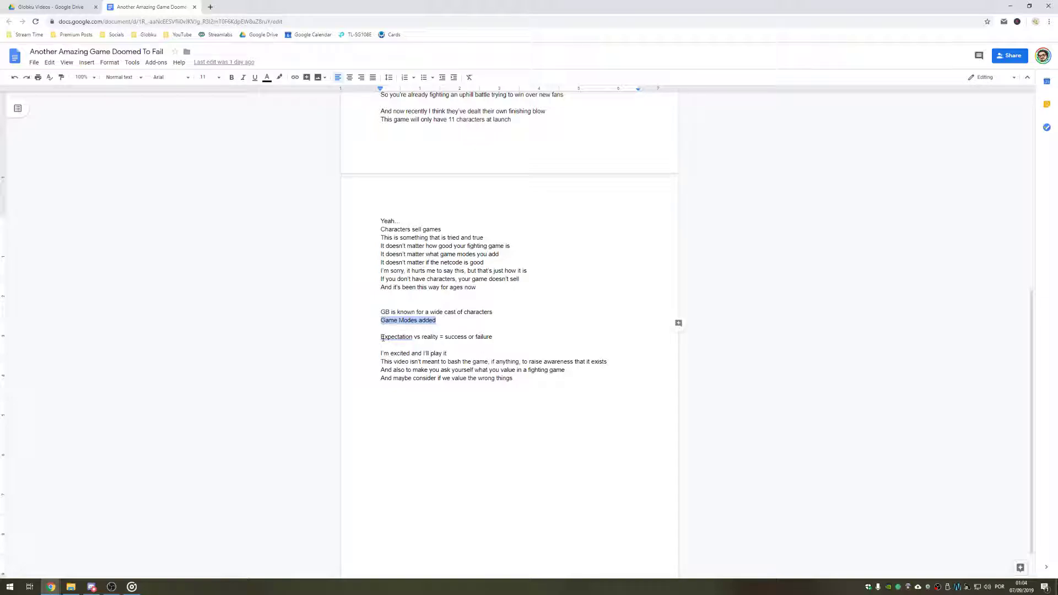
{"action": "left_click", "coordinate": [429, 312]}
{"action": "left_click_drag", "start_coordinate": [384, 312], "coordinate": [678, 314]}
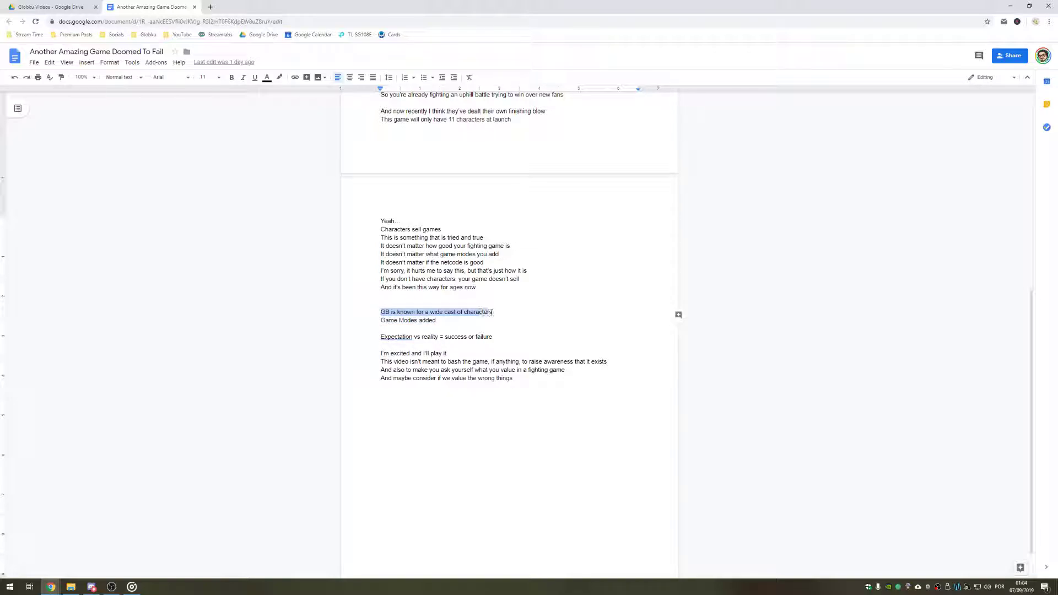
{"action": "key", "text": "Down"}
{"action": "left_click", "coordinate": [501, 312]}
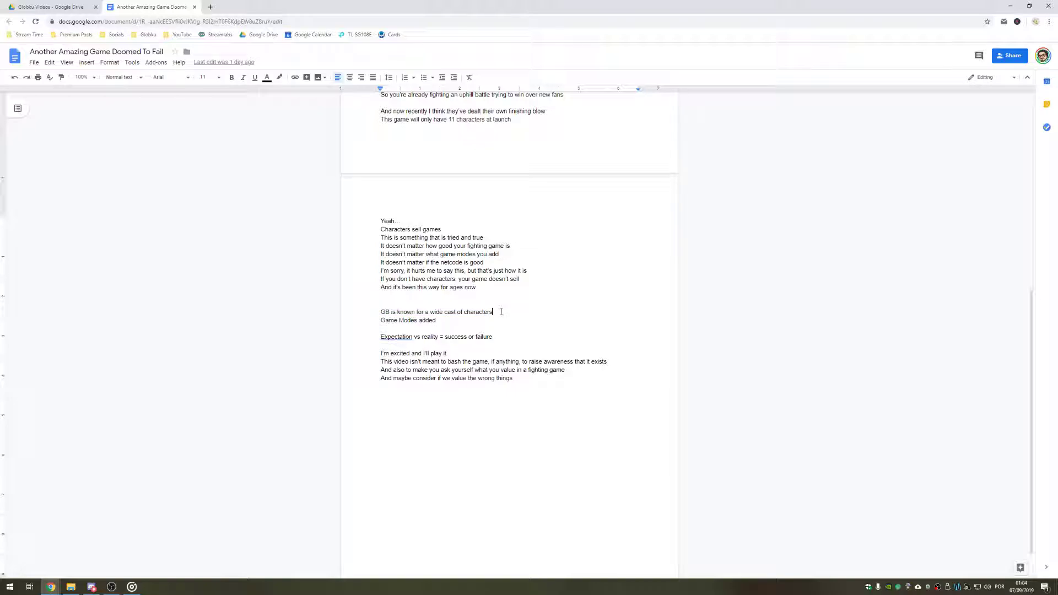
Step: Highlight the first-page passage from "Why did that happen?" through "Should it be this way? Maybe not", and clear the selection
{"action": "scroll", "coordinate": [445, 251], "scroll_direction": "up", "scroll_amount": 3}
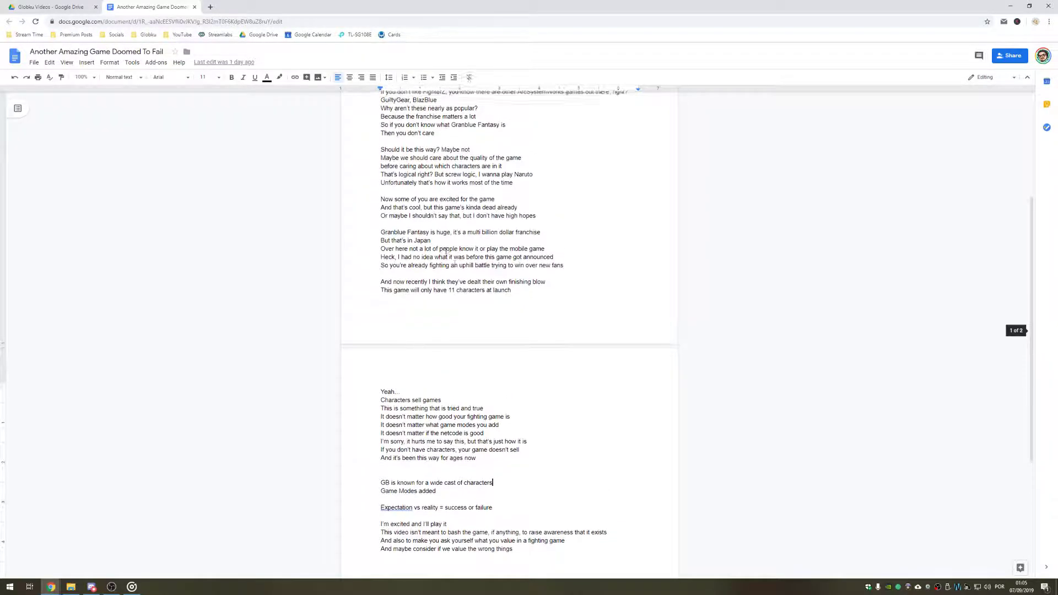
{"action": "left_click_drag", "start_coordinate": [374, 120], "coordinate": [569, 227]}
{"action": "left_click", "coordinate": [571, 227]}
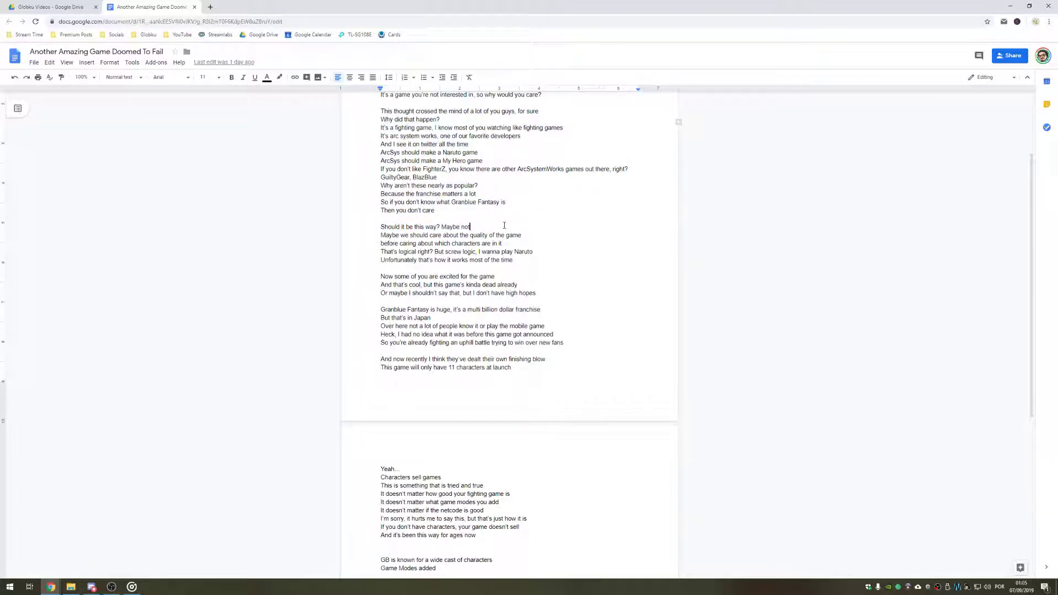
Step: Highlight the "Expectation vs reality = success or failure" note on the second page to examine it, and clear the selection
{"action": "scroll", "coordinate": [482, 270], "scroll_direction": "down", "scroll_amount": 3}
{"action": "scroll", "coordinate": [417, 356], "scroll_direction": "down", "scroll_amount": 2}
{"action": "left_click_drag", "start_coordinate": [380, 337], "coordinate": [499, 337]}
{"action": "left_click", "coordinate": [454, 337]}
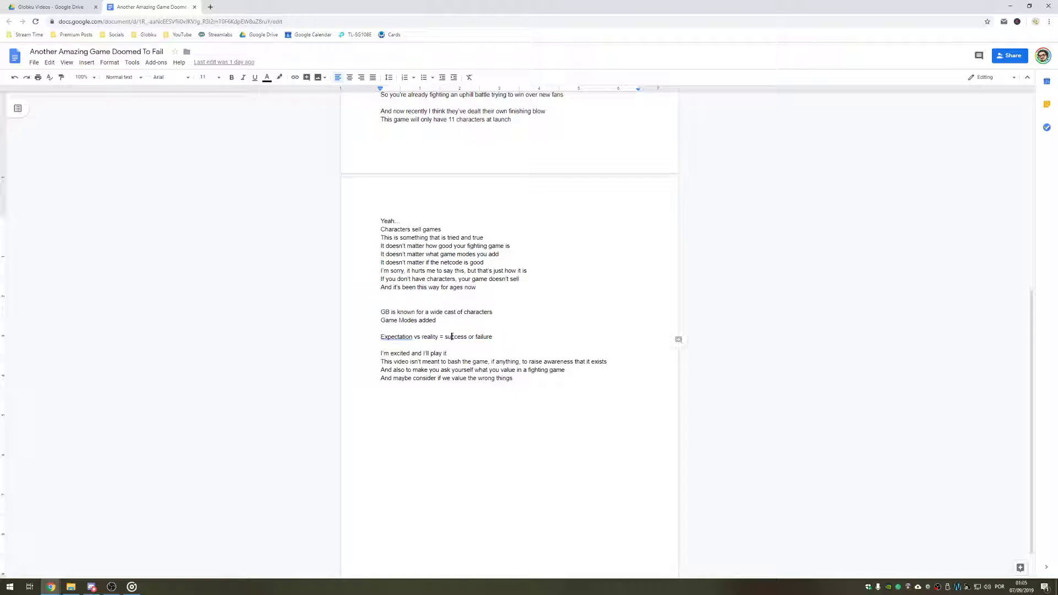
{"action": "double_click", "coordinate": [486, 337]}
{"action": "left_click", "coordinate": [468, 337]}
Step: Add the line "Cygames is a multi billion dollar corporation" directly below the "Expectation vs reality" note
{"action": "left_click", "coordinate": [505, 336]}
{"action": "key", "text": "Return"}
{"action": "type", "text": "Cygames"}
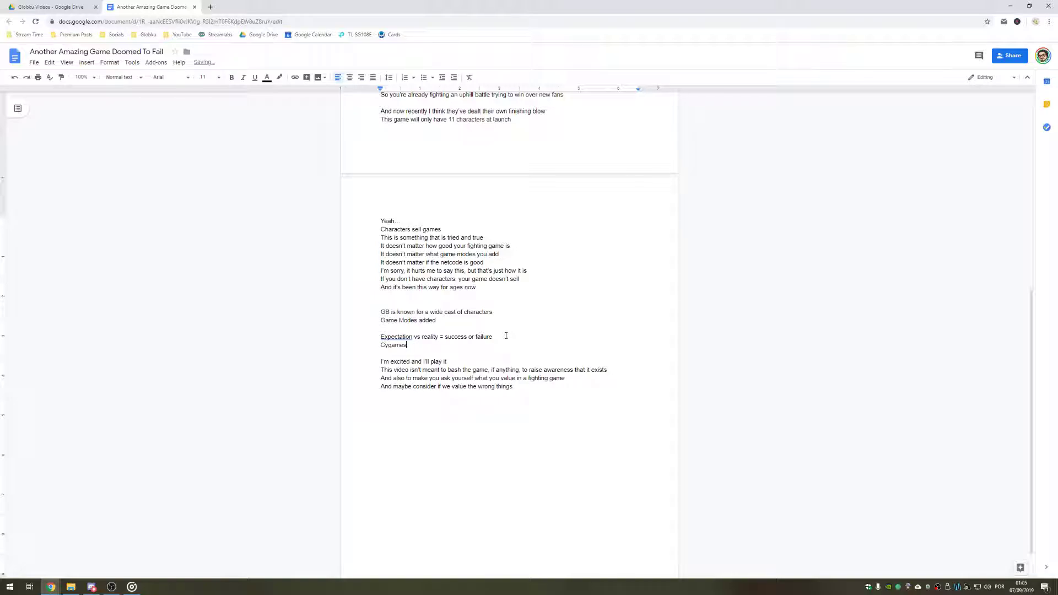
{"action": "type", "text": " is a multi billion dollar corporation"}
Step: Highlight "GB" in the characters note and the whole Cygames line to point them out, and clear the selection
{"action": "double_click", "coordinate": [386, 312]}
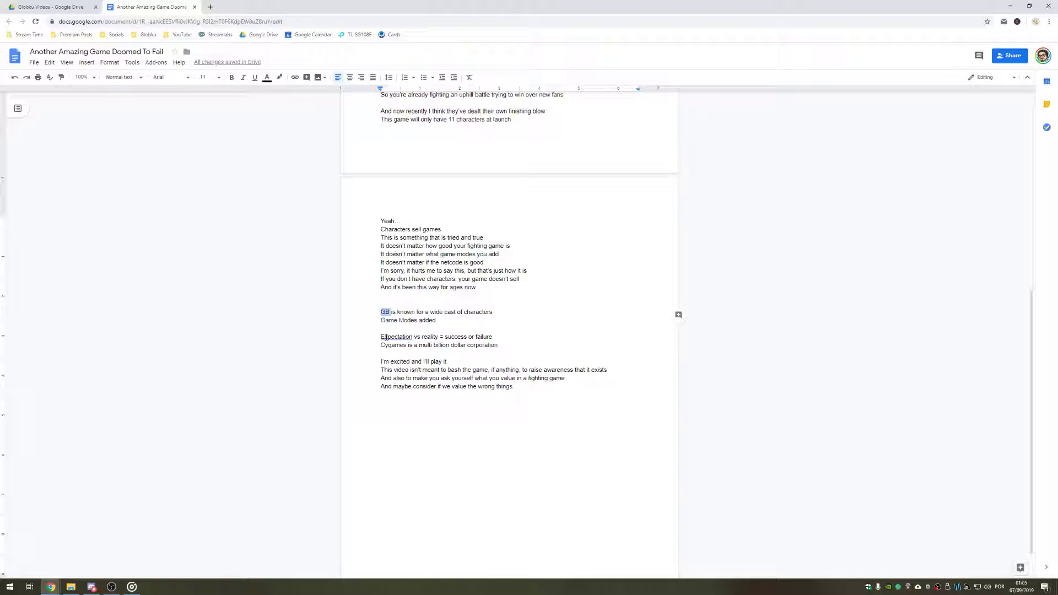
{"action": "left_click_drag", "start_coordinate": [381, 346], "coordinate": [495, 348]}
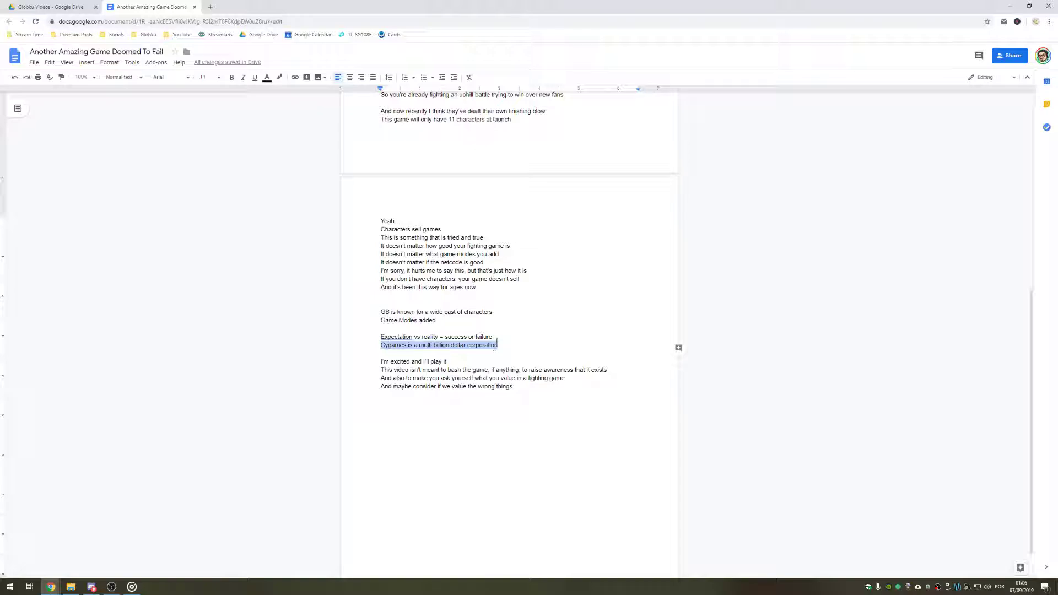
{"action": "left_click", "coordinate": [495, 341]}
{"action": "double_click", "coordinate": [515, 349]}
{"action": "left_click", "coordinate": [512, 350]}
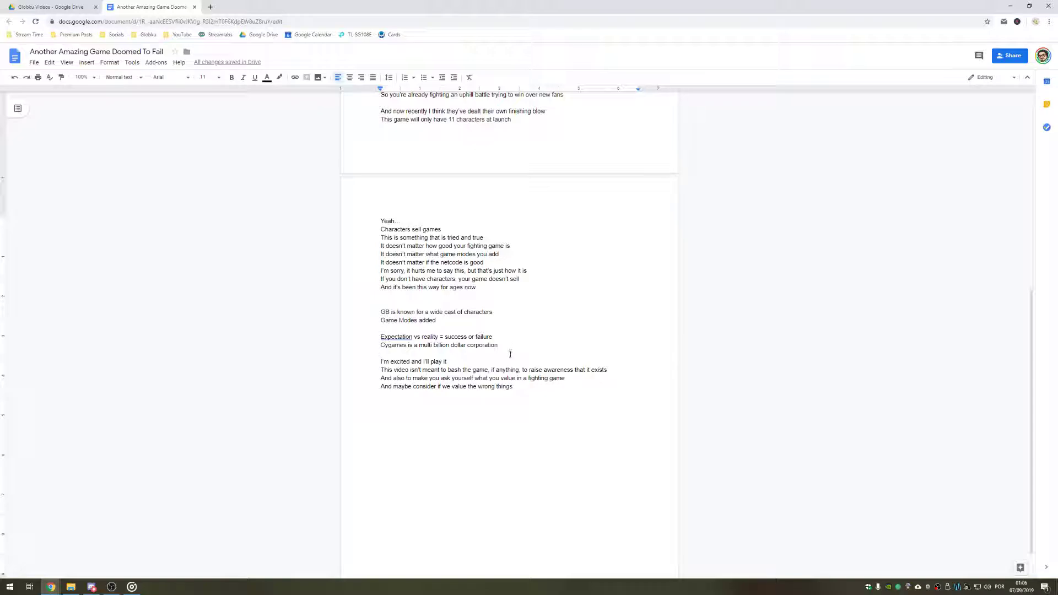
{"action": "scroll", "coordinate": [512, 350], "scroll_direction": "up", "scroll_amount": 7}
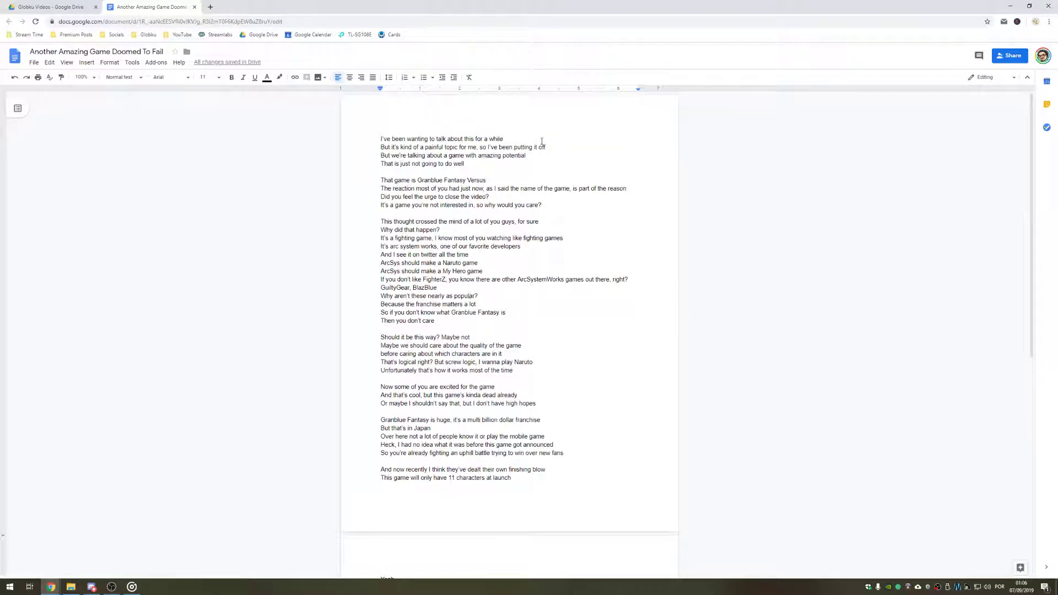
Step: Close the current script and create a new Google Docs document in the Globku Videos folder, accepting the folder's sharing permissions
{"action": "middle_click", "coordinate": [153, 4]}
{"action": "right_click", "coordinate": [232, 453]}
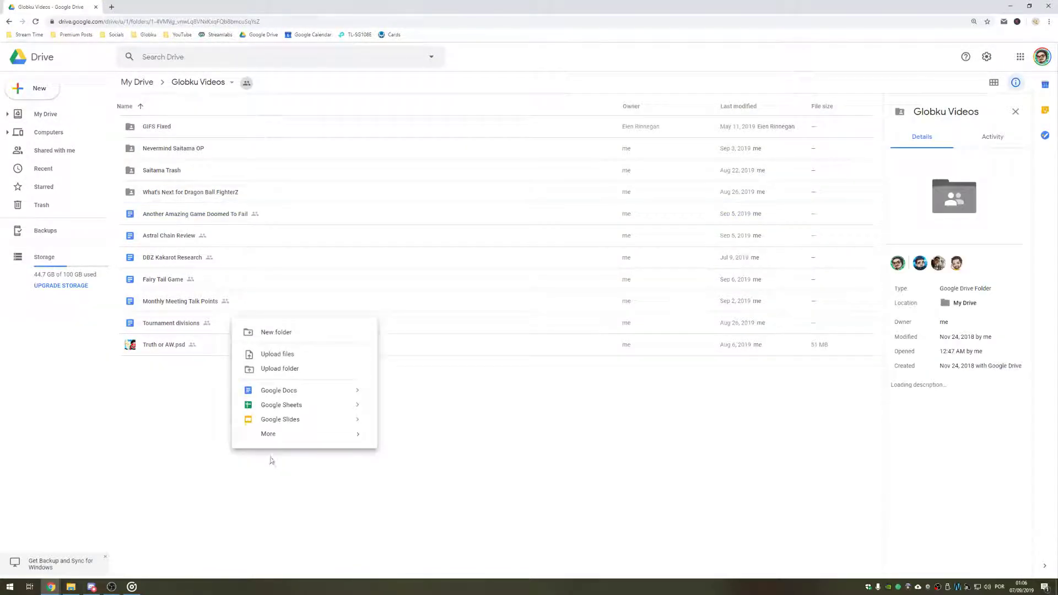
{"action": "left_click", "coordinate": [292, 392]}
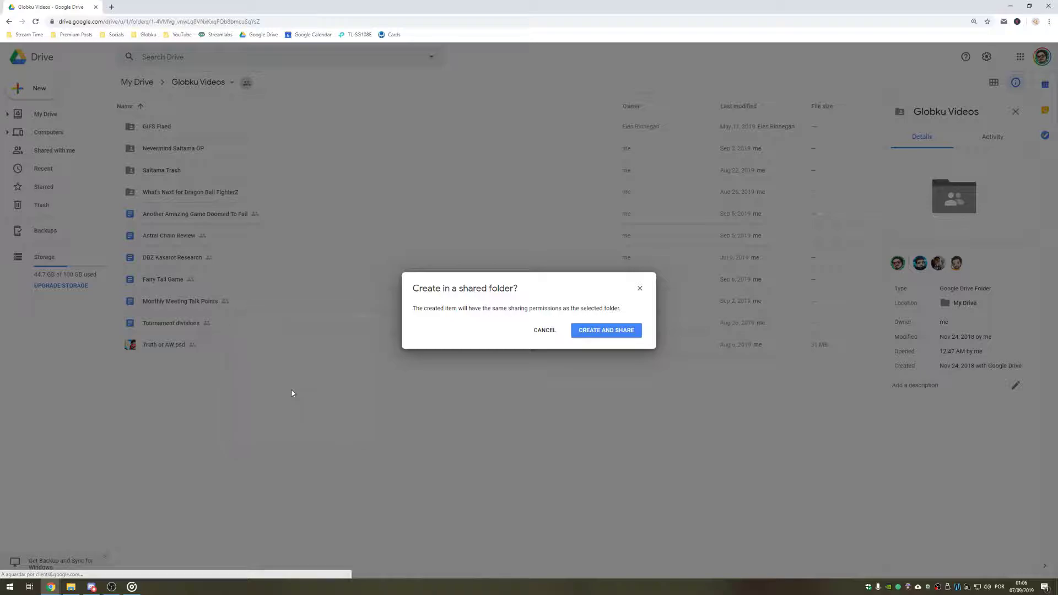
{"action": "left_click", "coordinate": [593, 335]}
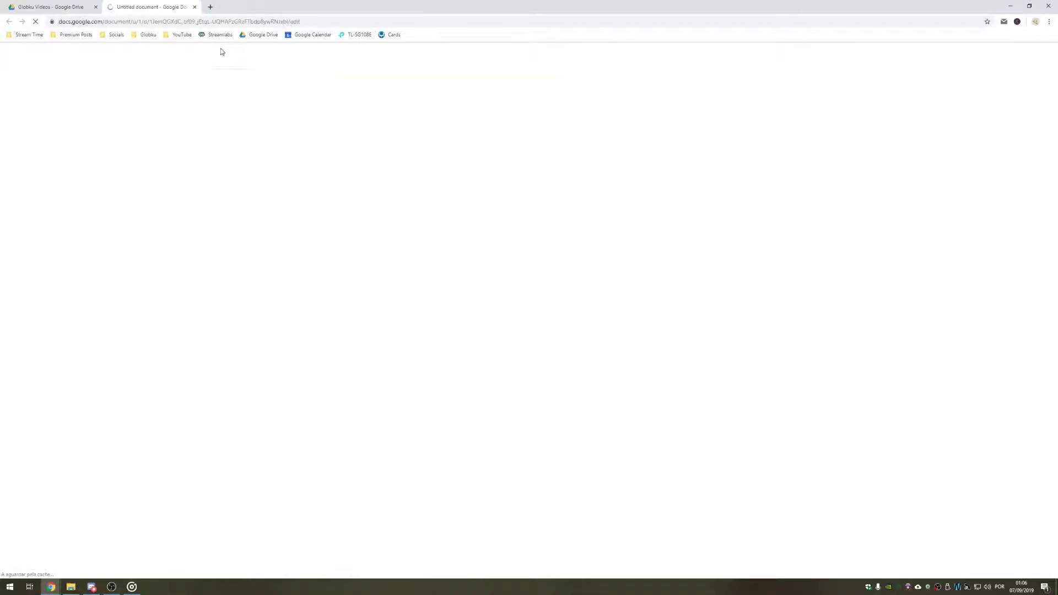
Step: Name the new document "Thank You Naruto Shinobi Striker" and place the text cursor in its empty body
{"action": "left_click", "coordinate": [79, 51]}
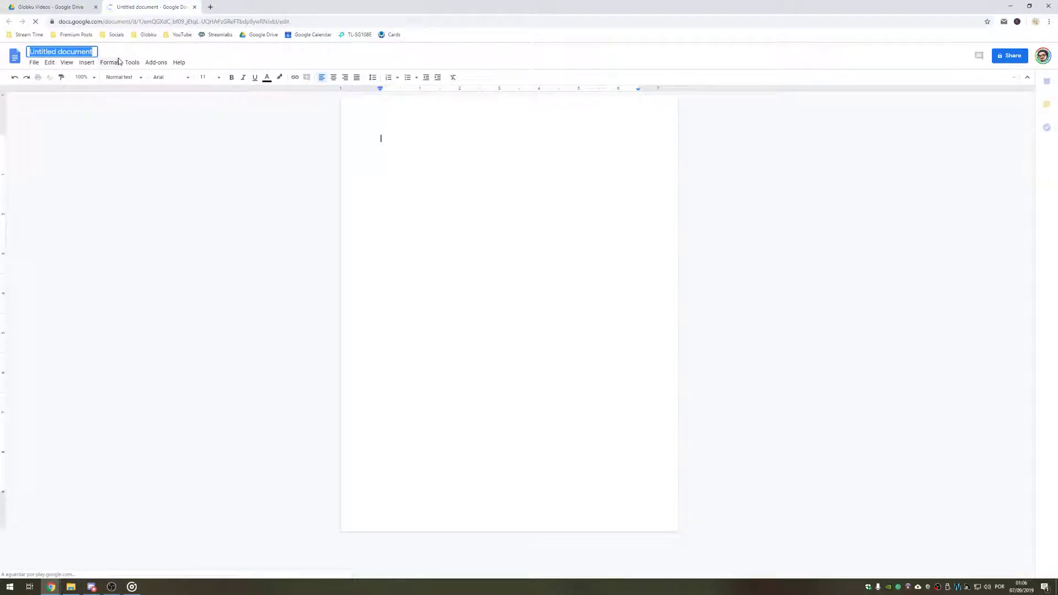
{"action": "type", "text": "Thank You N"}
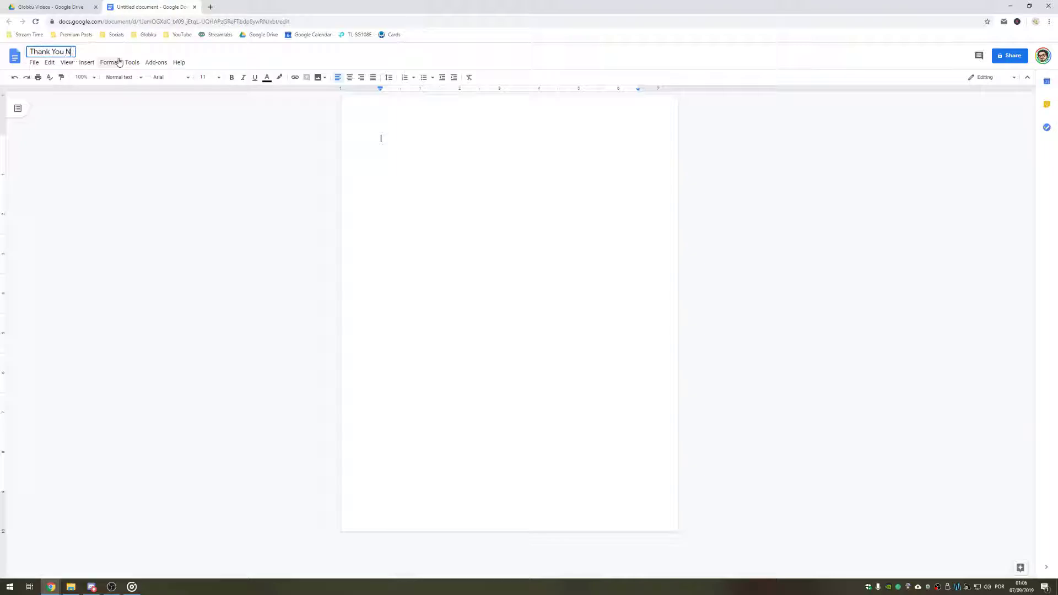
{"action": "type", "text": "aruto Shinobi Striker"}
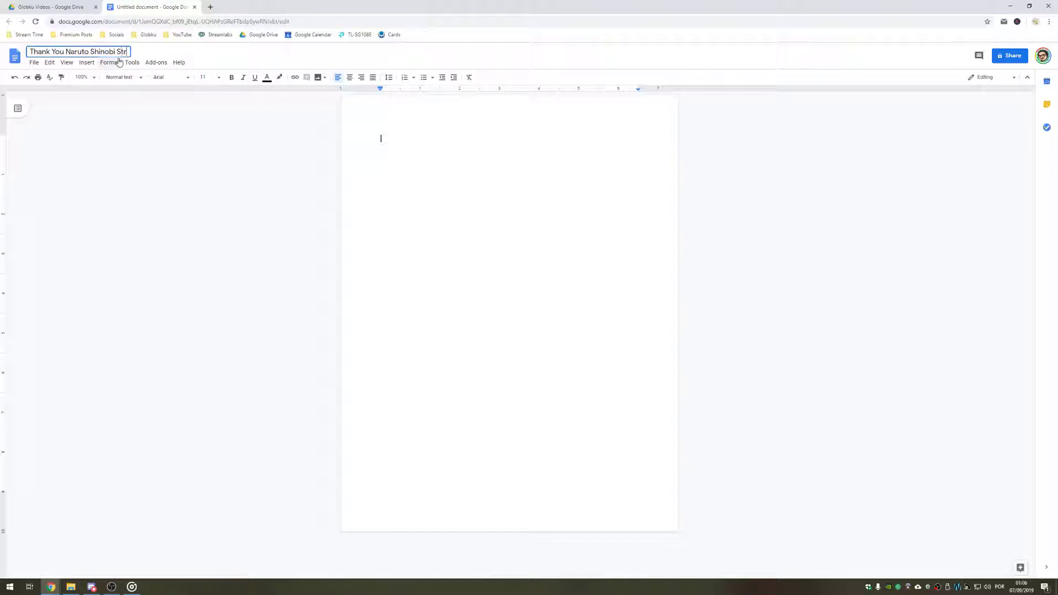
{"action": "left_click", "coordinate": [390, 136]}
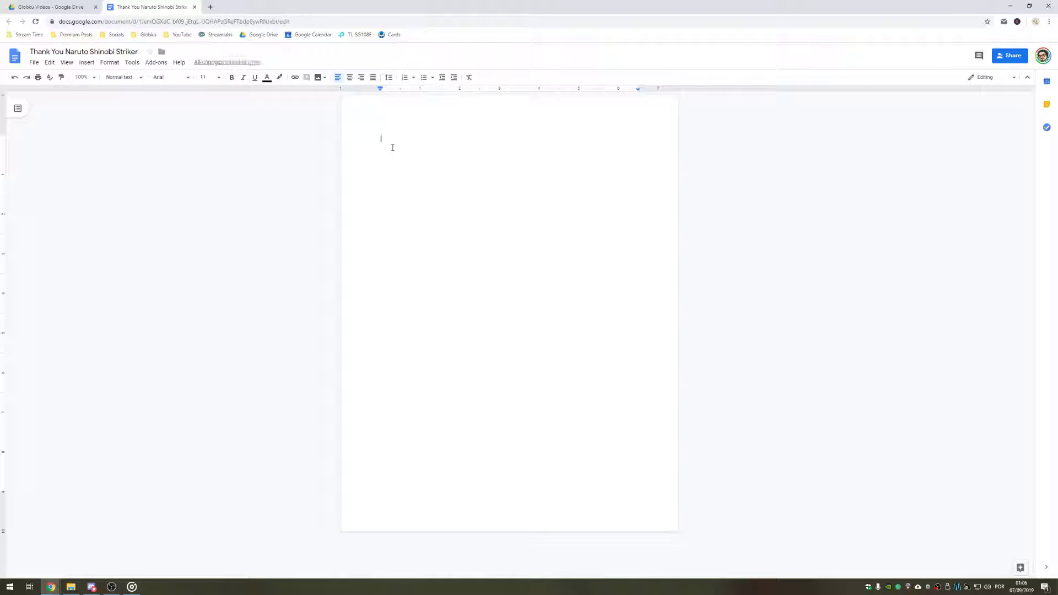
Step: Write two opening lines: "I've been shitting on a lot of games lately" and "So it's time to praise developers who have done it right"
{"action": "type", "text": "I've been shitting on a lot of games lately"}
{"action": "key", "text": "Return"}
{"action": "type", "text": "So it's "}
{"action": "type", "text": "time to praise deve"}
{"action": "type", "text": "loeprs wh"}
{"action": "key", "text": "BackSpace"}
{"action": "key", "text": "BackSpace"}
{"action": "key", "text": "BackSpace"}
{"action": "key", "text": "BackSpace"}
{"action": "key", "text": "BackSpace"}
{"action": "key", "text": "BackSpace"}
{"action": "key", "text": "BackSpace"}
{"action": "type", "text": "pers who have done it right"}
Step: Highlight the two opening lines repeatedly to point out the script's intro, and return the text cursor to their end
{"action": "key", "text": "shift+Home"}
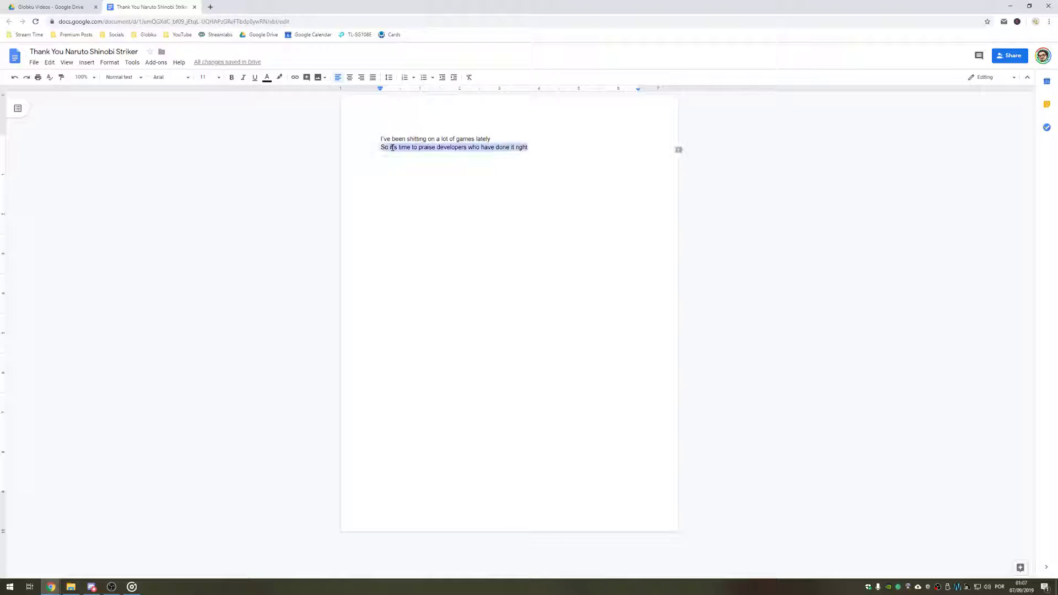
{"action": "key", "text": "shift+Up"}
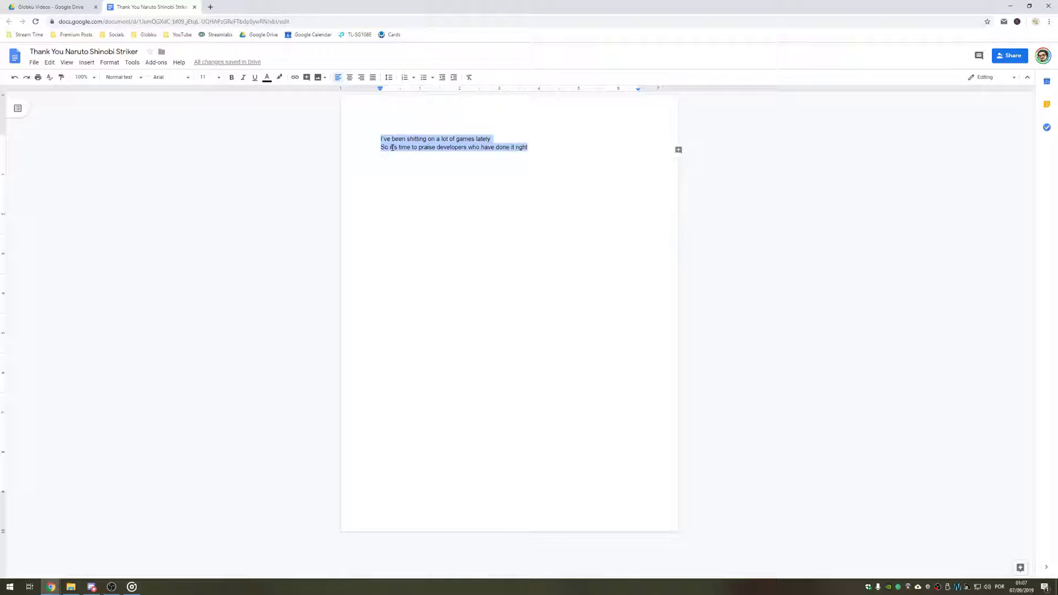
{"action": "left_click", "coordinate": [391, 149]}
{"action": "left_click_drag", "start_coordinate": [381, 139], "coordinate": [568, 155]}
{"action": "left_click", "coordinate": [541, 147]}
{"action": "left_click_drag", "start_coordinate": [537, 148], "coordinate": [371, 135]}
{"action": "left_click", "coordinate": [534, 143]}
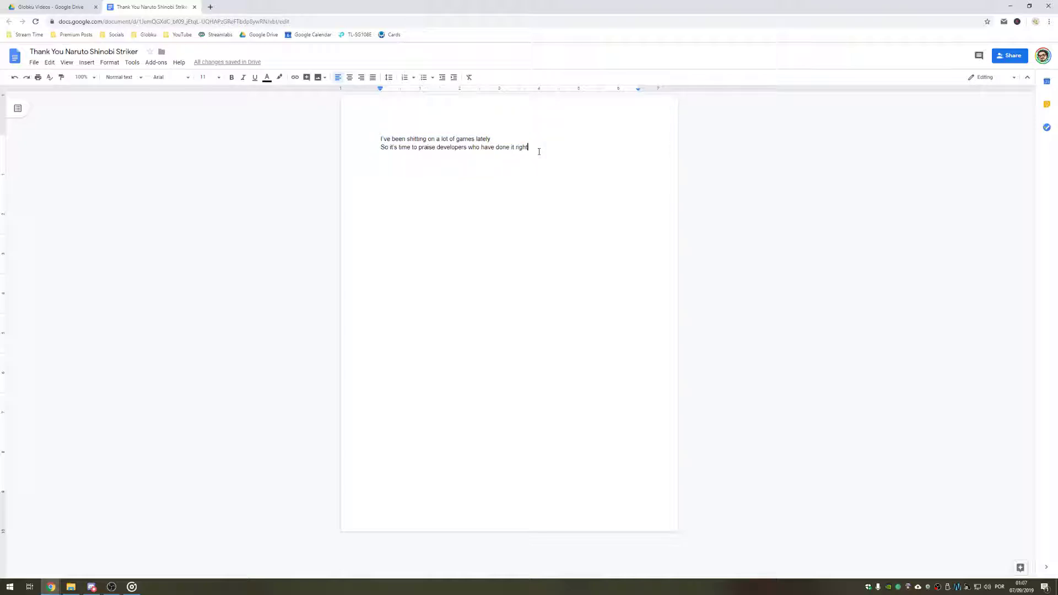
Step: Insert blank lines below the opening lines to separate the intro from the talking points
{"action": "key", "text": "Return"}
{"action": "key", "text": "Return"}
{"action": "key", "text": "Return"}
Step: Search Google for "naruto shinobi striker update" in a new browser tab
{"action": "left_click", "coordinate": [210, 8]}
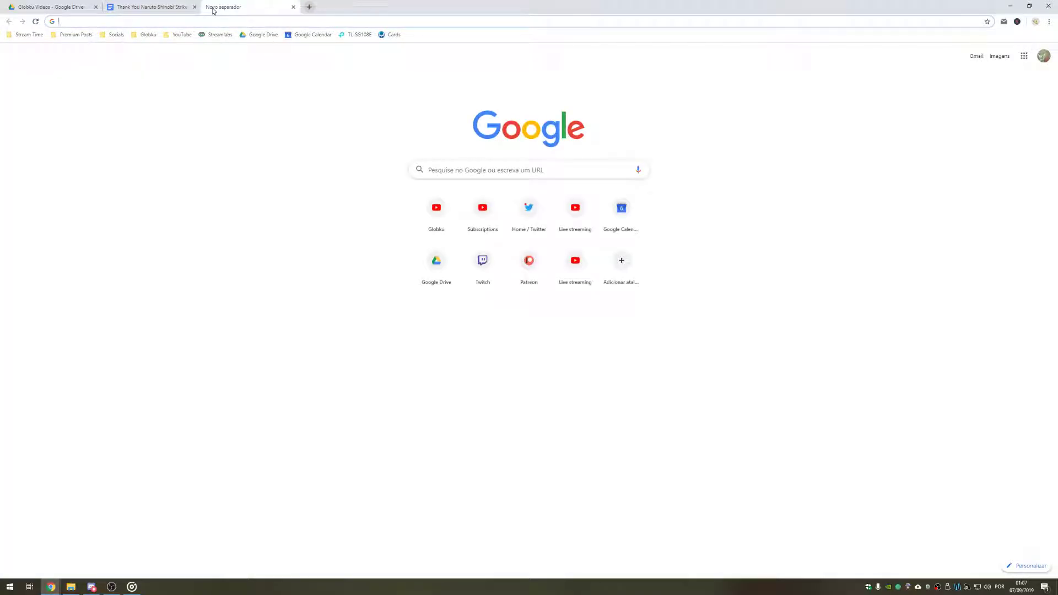
{"action": "type", "text": "naruto"}
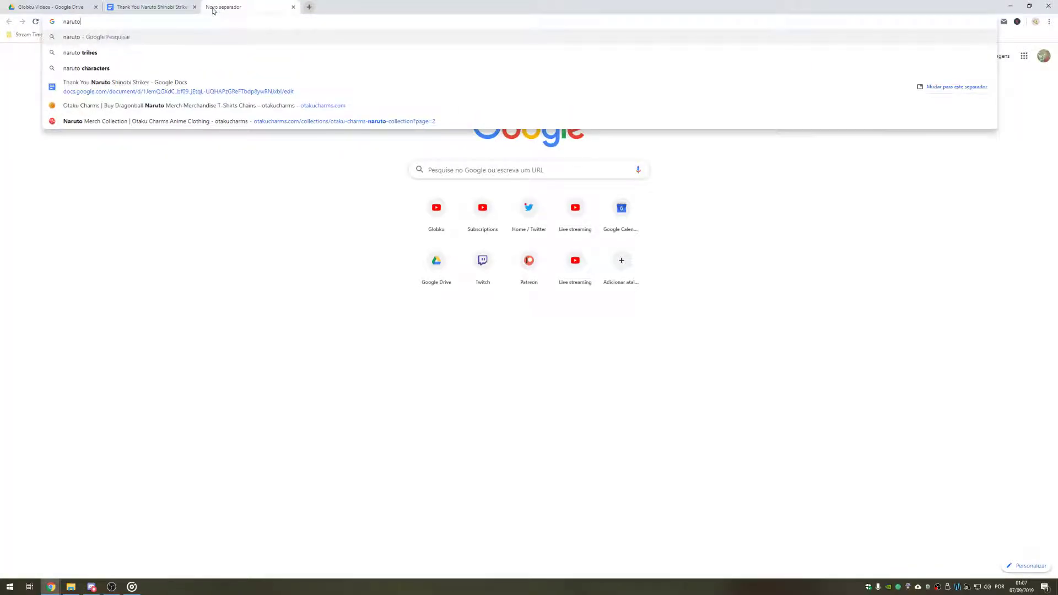
{"action": "type", "text": " shinobi striker update"}
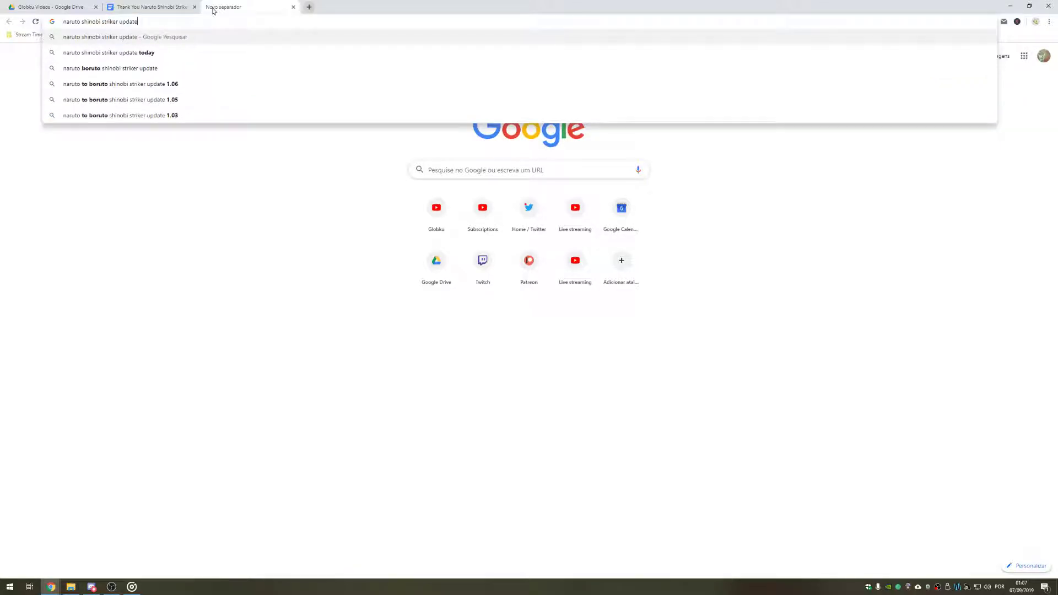
{"action": "key", "text": "Return"}
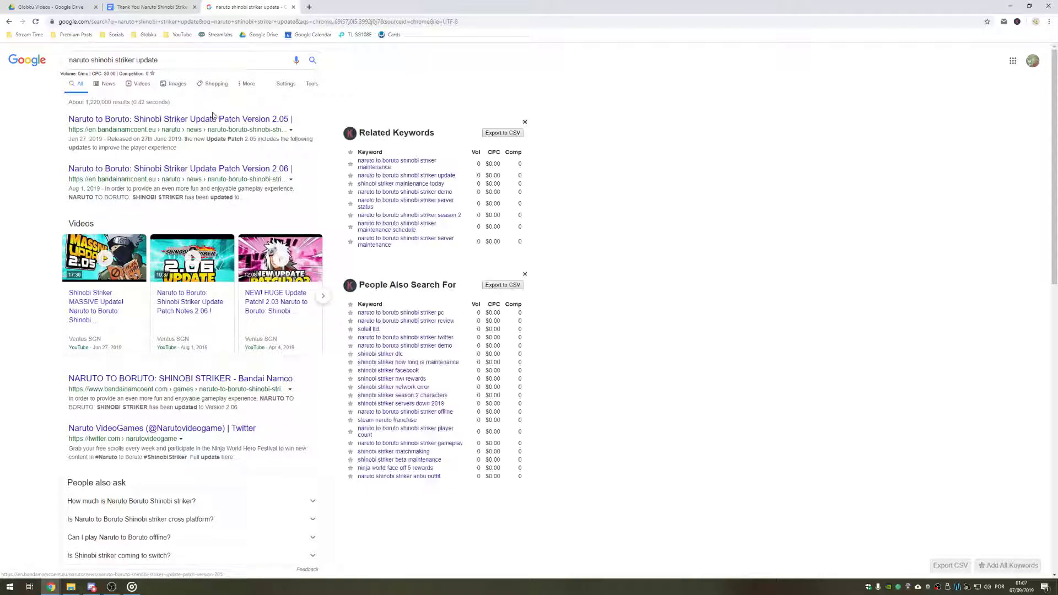
Step: Open the Shinobi Striker patch 2.05, patch 2.06 and Version 2.04 search results in separate background tabs
{"action": "middle_click", "coordinate": [215, 121]}
{"action": "middle_click", "coordinate": [107, 170]}
{"action": "scroll", "coordinate": [287, 207], "scroll_direction": "down", "scroll_amount": 3}
{"action": "scroll", "coordinate": [157, 223], "scroll_direction": "down", "scroll_amount": 2}
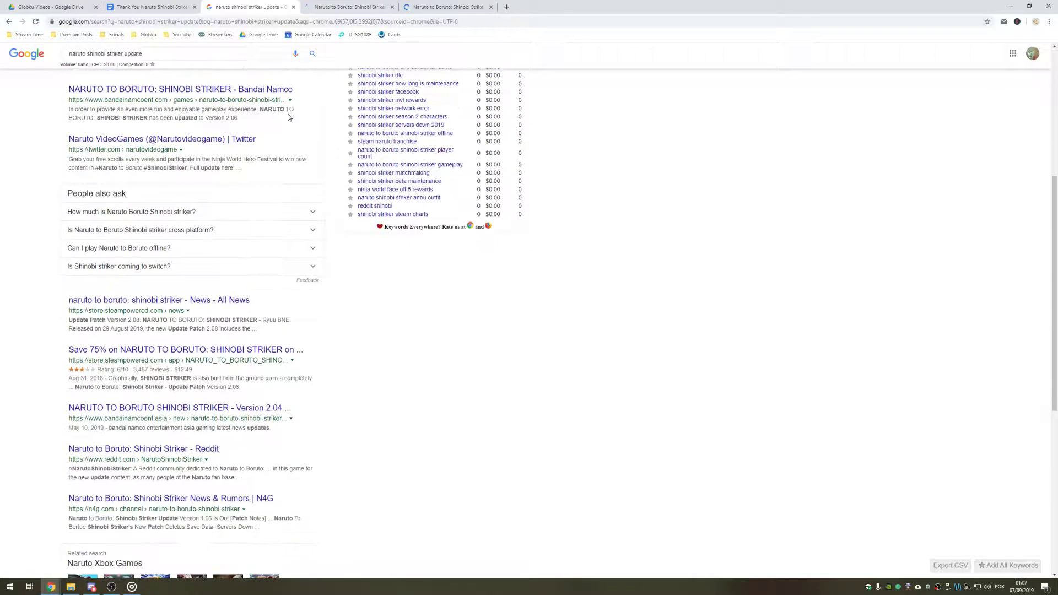
{"action": "middle_click", "coordinate": [263, 411]}
{"action": "scroll", "coordinate": [283, 410], "scroll_direction": "down", "scroll_amount": 3}
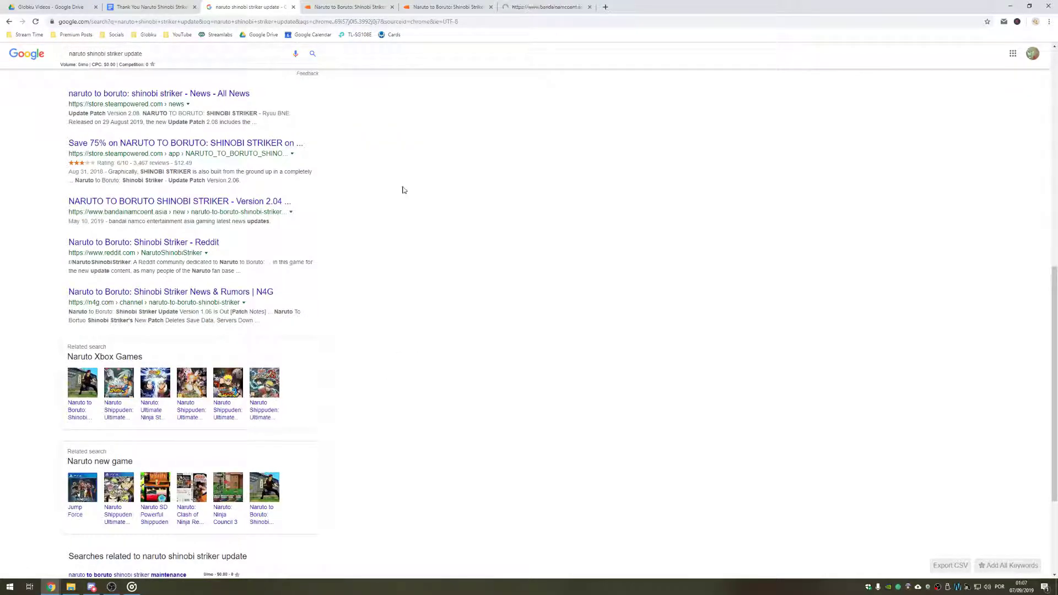
Step: View the Update Patch Version 2.05 article and reset its page zoom to 100%
{"action": "left_click", "coordinate": [347, 7]}
{"action": "scroll", "coordinate": [562, 284], "scroll_direction": "down", "scroll_amount": 7}
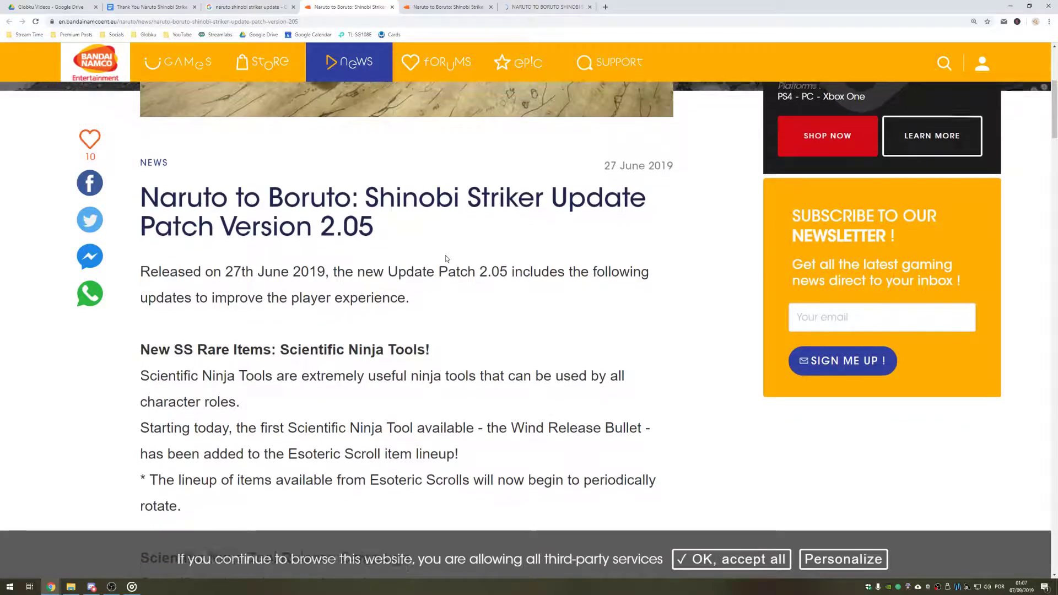
{"action": "left_click", "coordinate": [974, 21]}
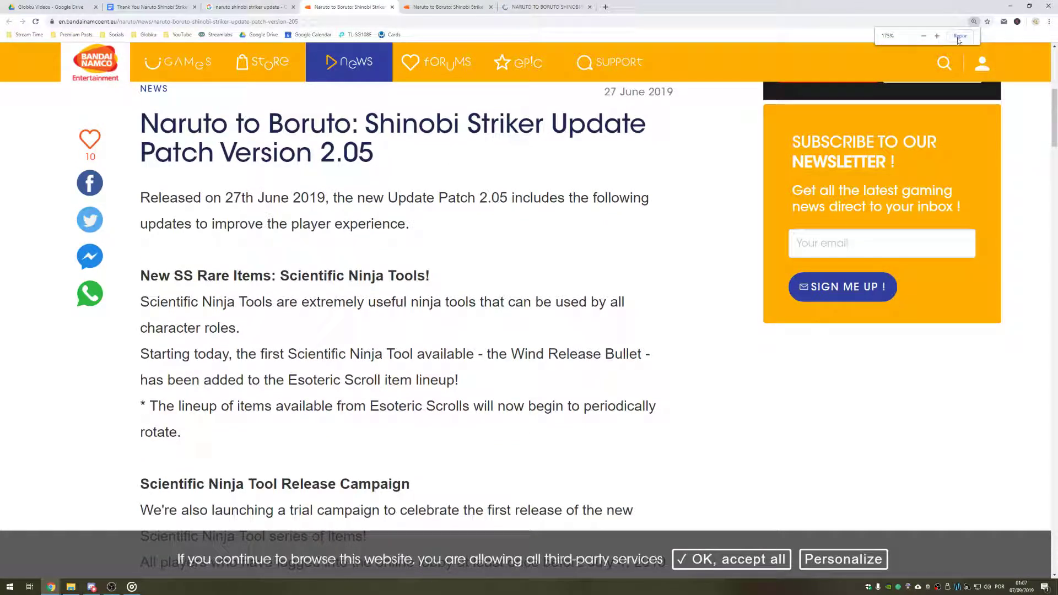
{"action": "left_click", "coordinate": [960, 36]}
{"action": "scroll", "coordinate": [394, 239], "scroll_direction": "down", "scroll_amount": 2}
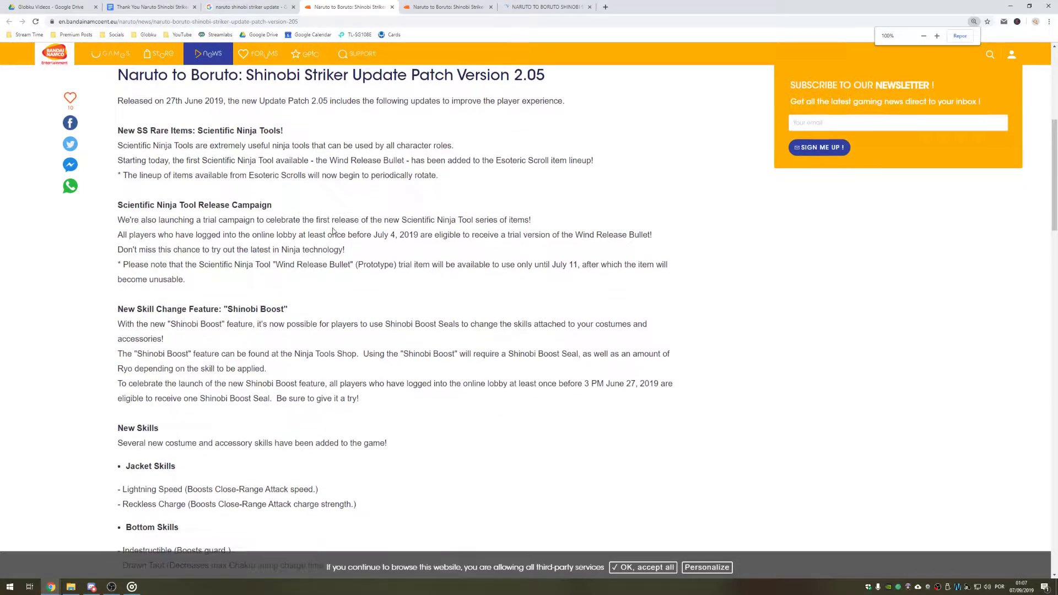
Step: Highlight the "New SS Rare Items: Scientific Ninja Tools!" heading and its paragraph in the 2.05 patch notes to examine them
{"action": "left_click_drag", "start_coordinate": [142, 130], "coordinate": [279, 130]}
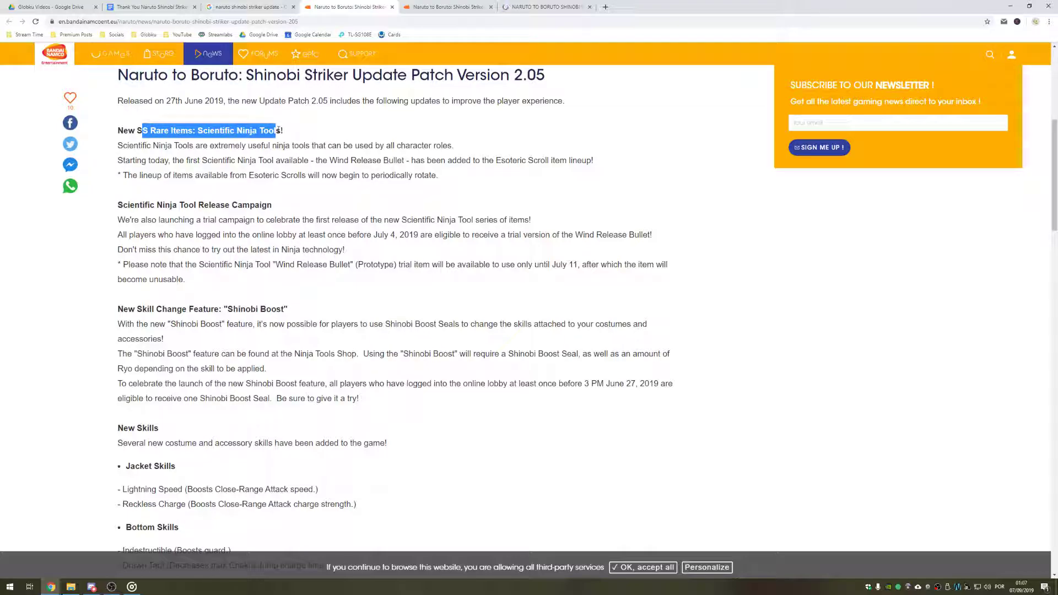
{"action": "left_click", "coordinate": [268, 134]}
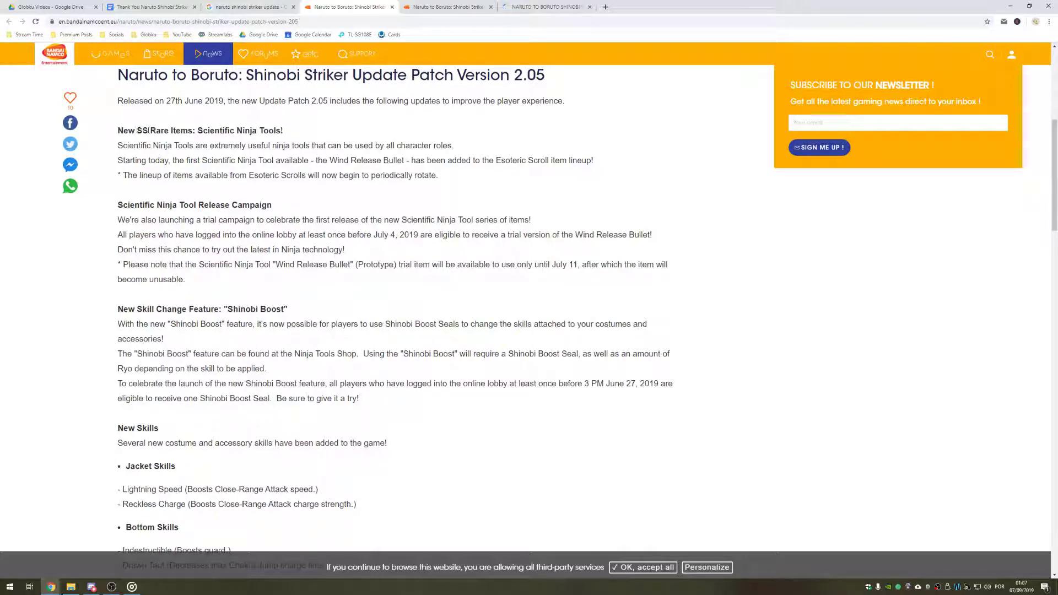
{"action": "left_click_drag", "start_coordinate": [119, 131], "coordinate": [459, 179]}
Step: Return to the Thank You Naruto Shinobi Striker script and add the talking point "Revamped loot system" below the intro
{"action": "left_click", "coordinate": [148, 7]}
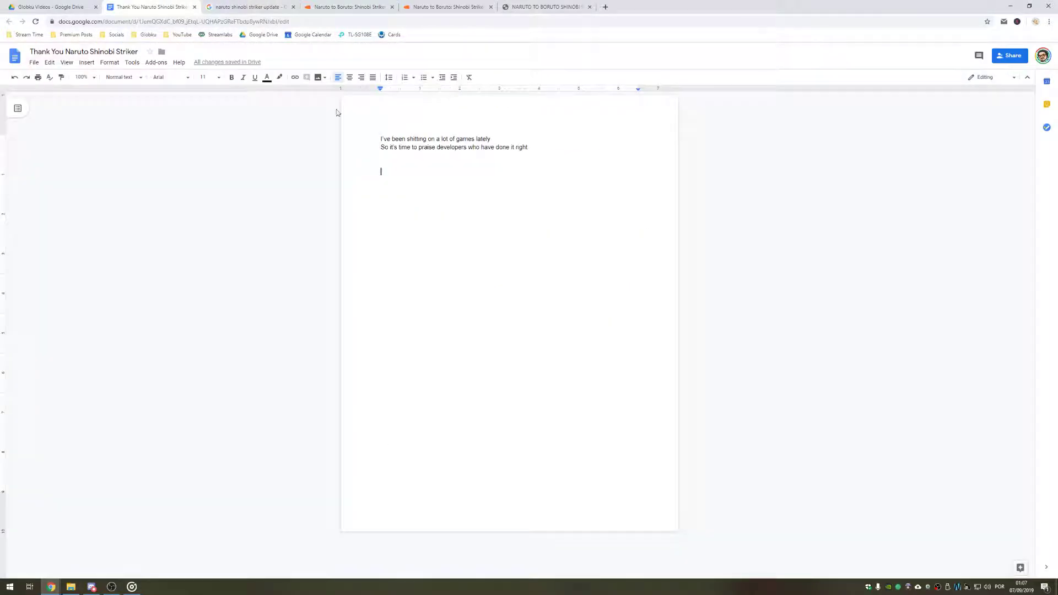
{"action": "key", "text": "Return"}
{"action": "key", "text": "Return"}
{"action": "type", "text": "Revamped loot system"}
{"action": "key", "text": "Return"}
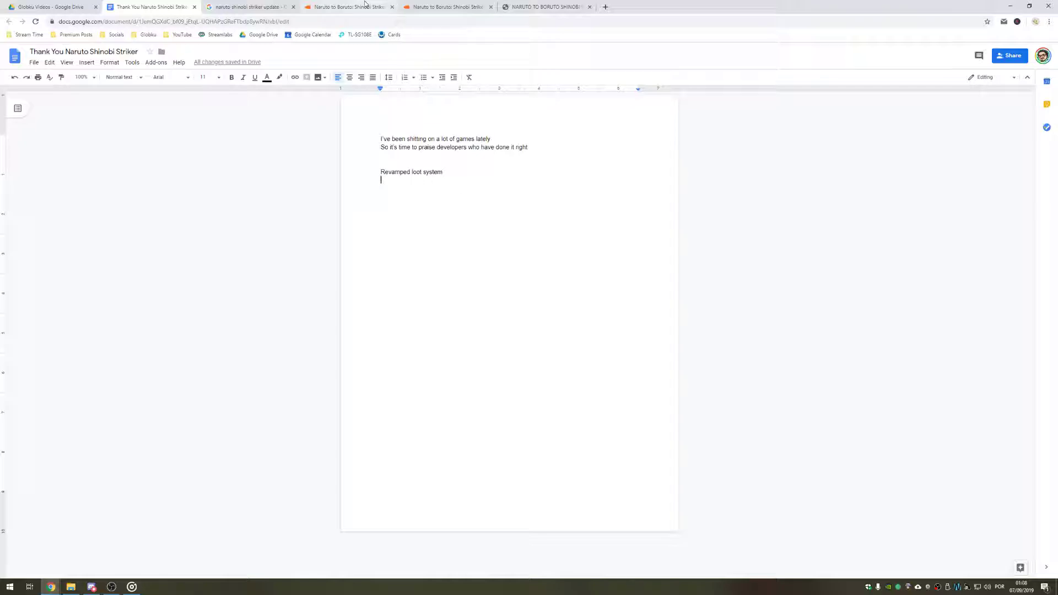
Step: Read through the Update Patch Version 2.06 article from the Season Pass 2 details to the Ninjutsu rebalance section
{"action": "left_click", "coordinate": [446, 5]}
{"action": "scroll", "coordinate": [307, 247], "scroll_direction": "down", "scroll_amount": 3}
{"action": "scroll", "coordinate": [306, 247], "scroll_direction": "up", "scroll_amount": 3}
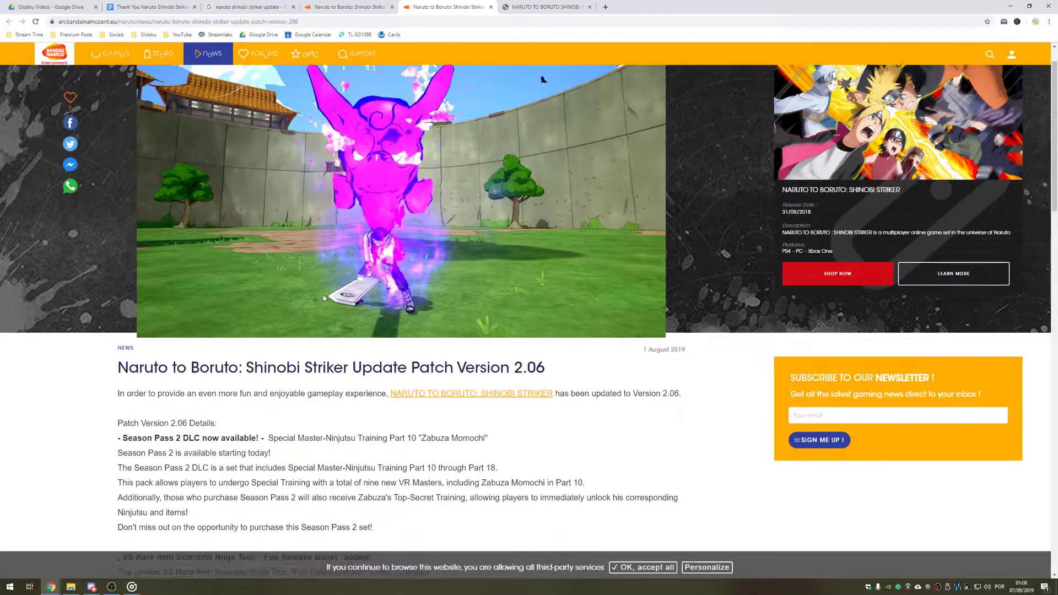
{"action": "scroll", "coordinate": [324, 298], "scroll_direction": "down", "scroll_amount": 7}
{"action": "scroll", "coordinate": [318, 300], "scroll_direction": "down", "scroll_amount": 6}
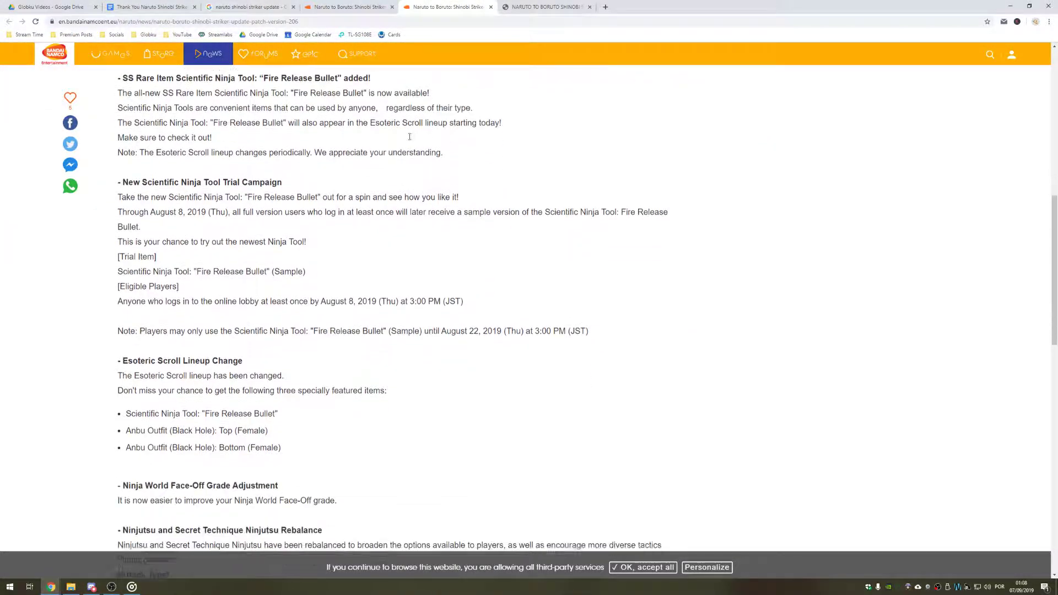
{"action": "scroll", "coordinate": [285, 285], "scroll_direction": "down", "scroll_amount": 2}
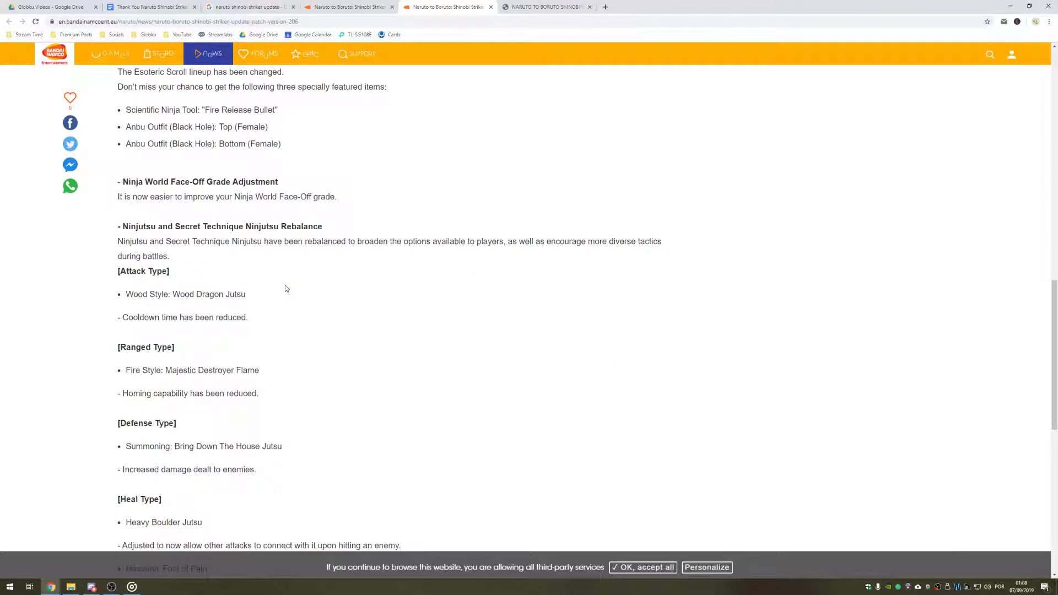
Step: Return to the script and add the note "Added Game Mod" above "Revamped loot system", followed by a blank line
{"action": "left_click", "coordinate": [154, 7]}
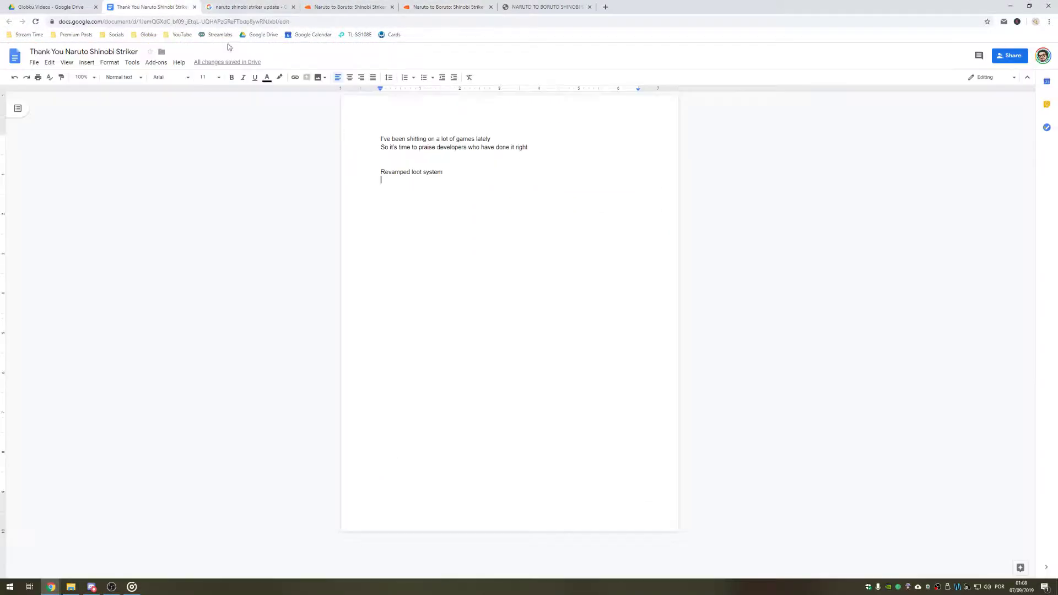
{"action": "left_click", "coordinate": [385, 163]}
{"action": "key", "text": "Return"}
{"action": "type", "text": "Added Game Mod"}
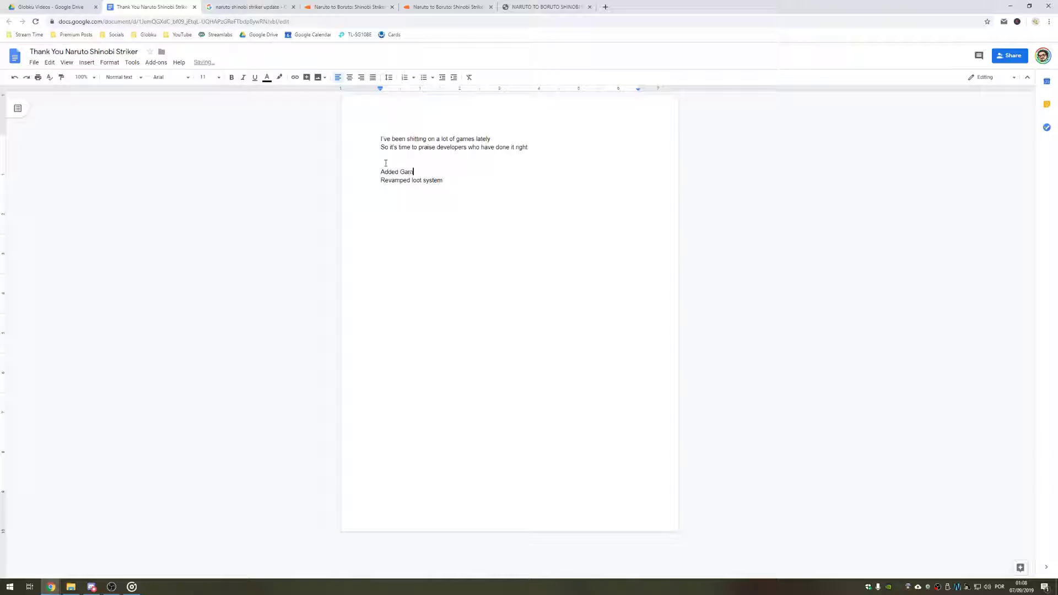
{"action": "key", "text": "Return"}
{"action": "key", "text": "Return"}
Step: Add the talking point "Keep Releasing characters on a great schedule" above "Revamped loot system", followed by a blank line
{"action": "type", "text": "Keep Real"}
{"action": "key", "text": "BackSpace"}
{"action": "key", "text": "BackSpace"}
{"action": "type", "text": "leasing charac"}
{"action": "type", "text": "ter"}
{"action": "type", "text": "s on "}
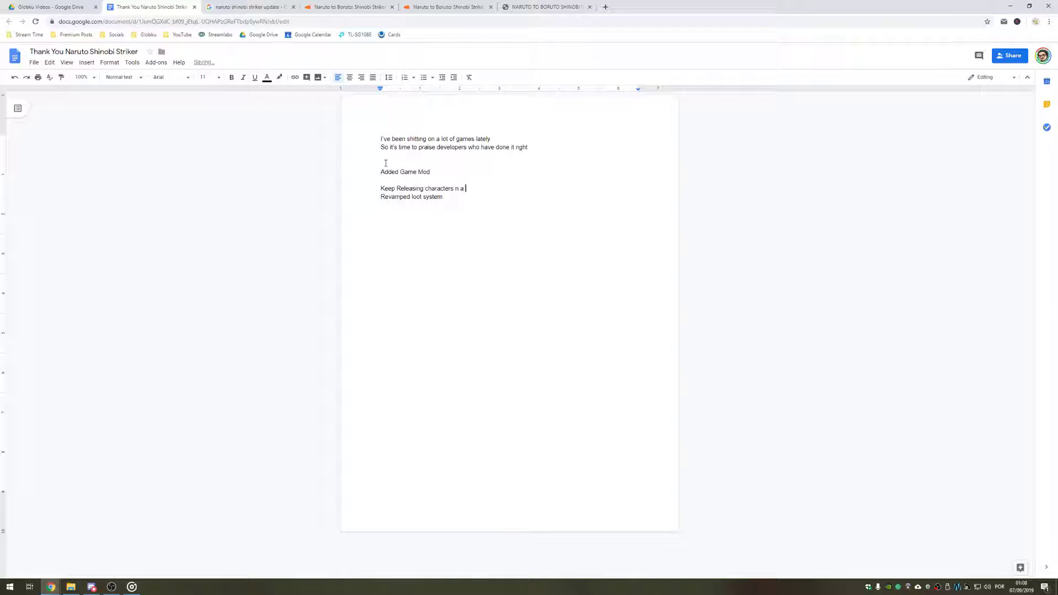
{"action": "type", "text": "a great schedule"}
{"action": "key", "text": "Return"}
Step: Add the talking point "UI" below "Revamped loot system", separated by a blank line
{"action": "key", "text": "Down"}
{"action": "key", "text": "End"}
{"action": "key", "text": "Return"}
{"action": "key", "text": "Return"}
{"action": "type", "text": "Ul"}
{"action": "key", "text": "Return"}
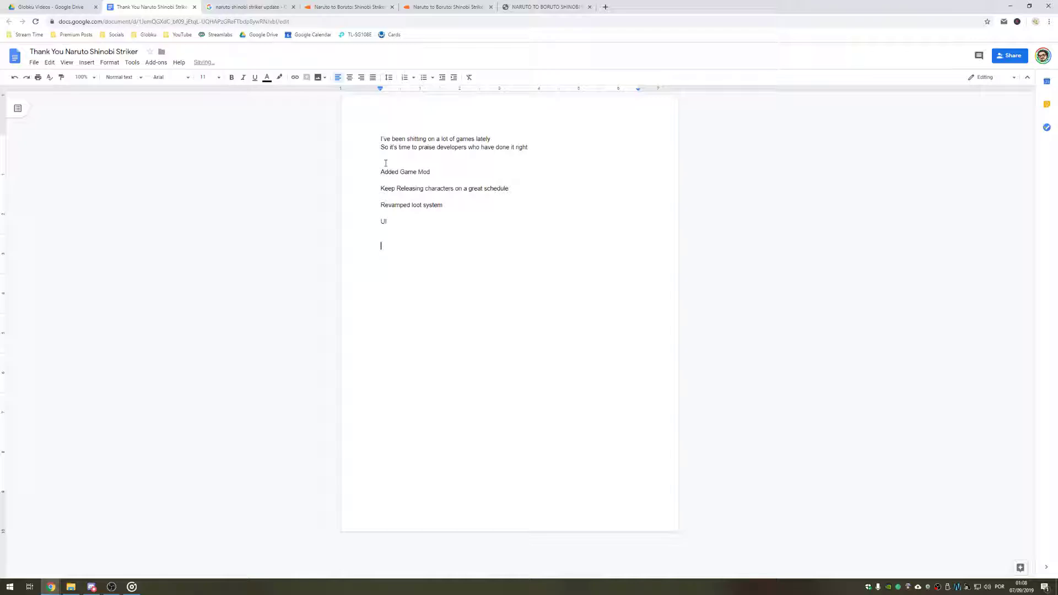
Step: Below the points, write "There a lot of haters still" and "But they've quieted down, because they're not interested in the game anymore"
{"action": "key", "text": "Return"}
{"action": "type", "text": "There a lot of haters still"}
{"action": "key", "text": "Return"}
{"action": "type", "text": "But thy"}
{"action": "key", "text": "BackSpace"}
{"action": "type", "text": "ey've quieted "}
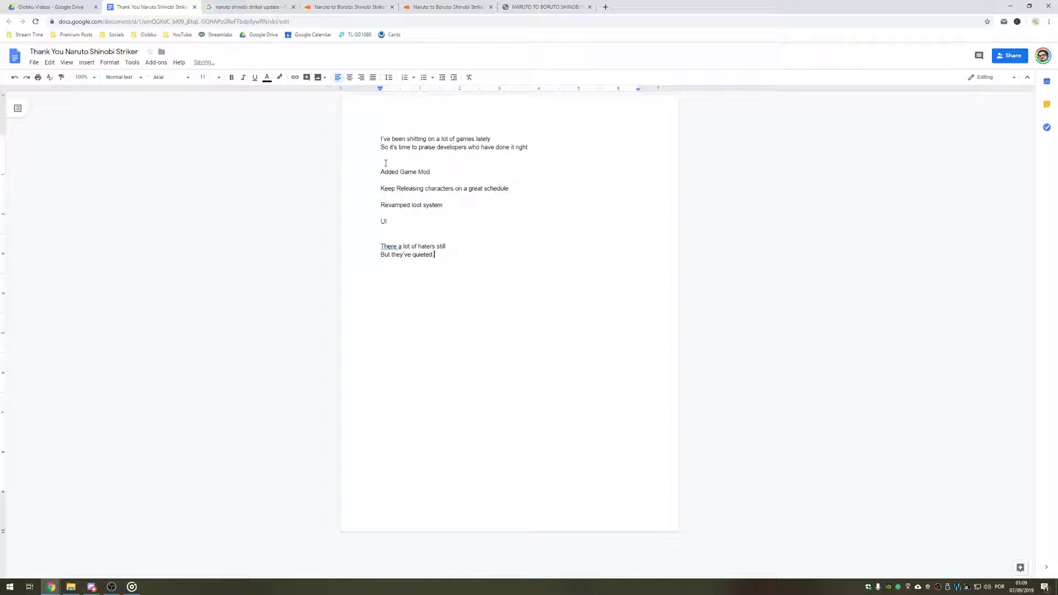
{"action": "type", "text": "down, because they're not interested in the game anymore"}
{"action": "key", "text": "Return"}
Step: Continue with "It's fallen off their radar" and "And in that sense, Shinobi Striker is becoming the next Xenoverse", followed by a blank line
{"action": "type", "text": "It's fallen off"}
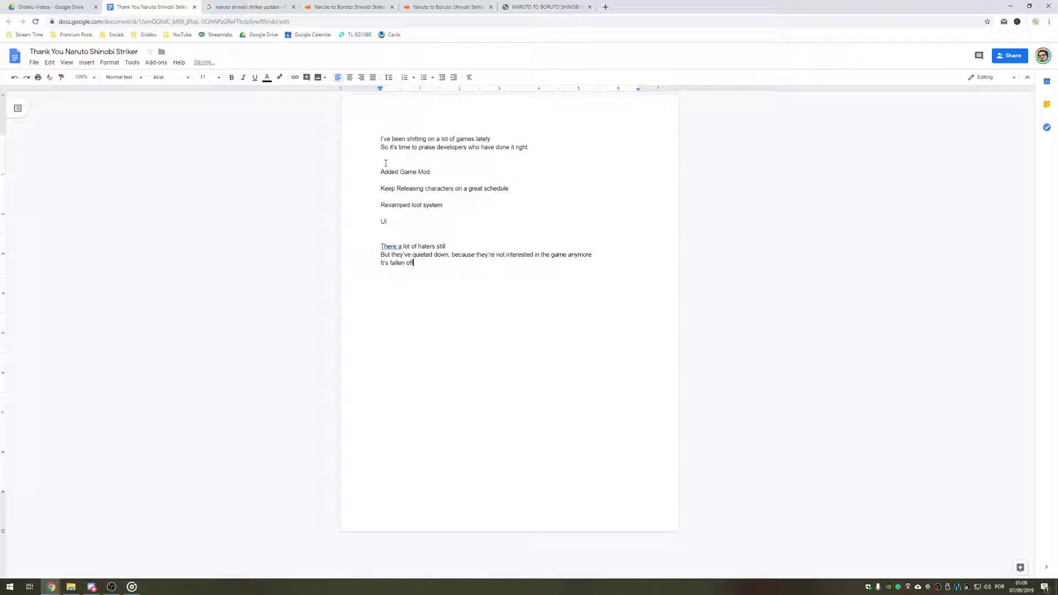
{"action": "type", "text": " their radar"}
{"action": "key", "text": "Return"}
{"action": "type", "text": "And in that sense, Shinobi Striker"}
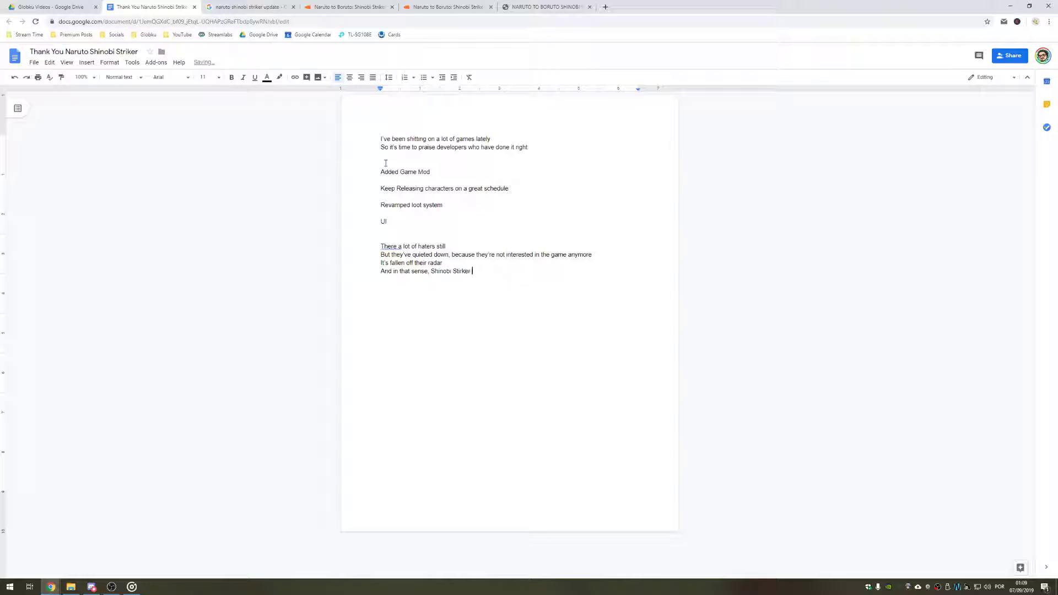
{"action": "type", "text": " is becoming the next Xenoverse"}
{"action": "key", "text": "Return"}
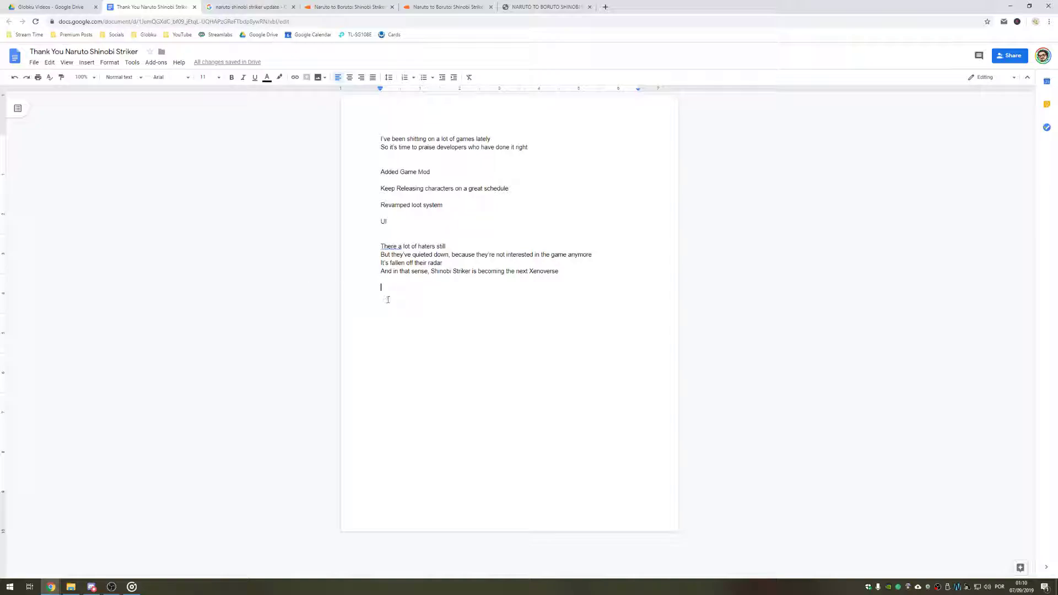
{"action": "key", "text": "Return"}
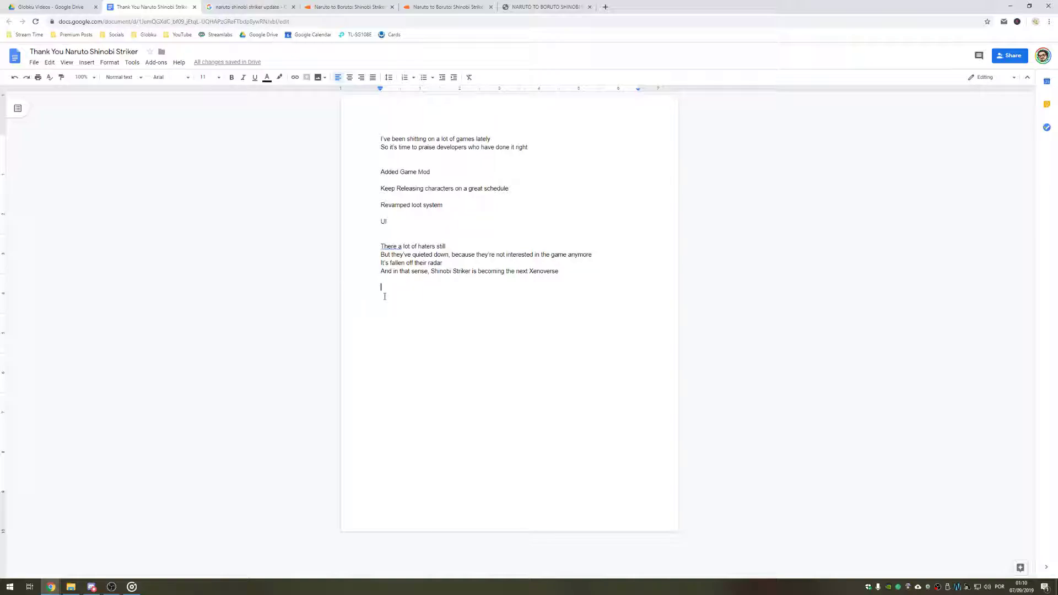
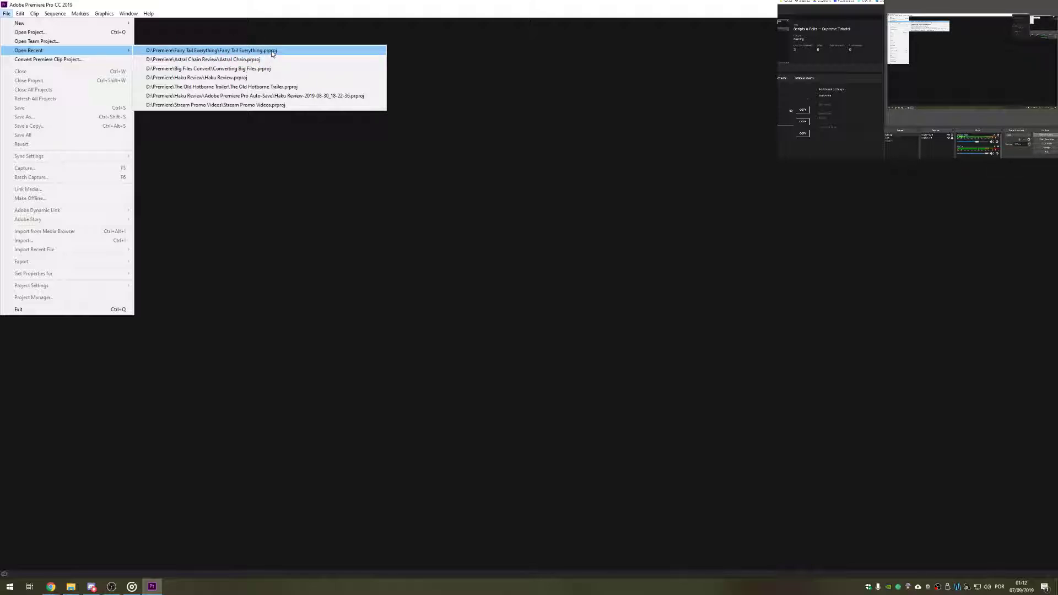
Step: In Premiere Pro, open the recent Fairy Tail Everything project and briefly play the sequence from about 8 seconds
{"action": "left_click", "coordinate": [272, 52]}
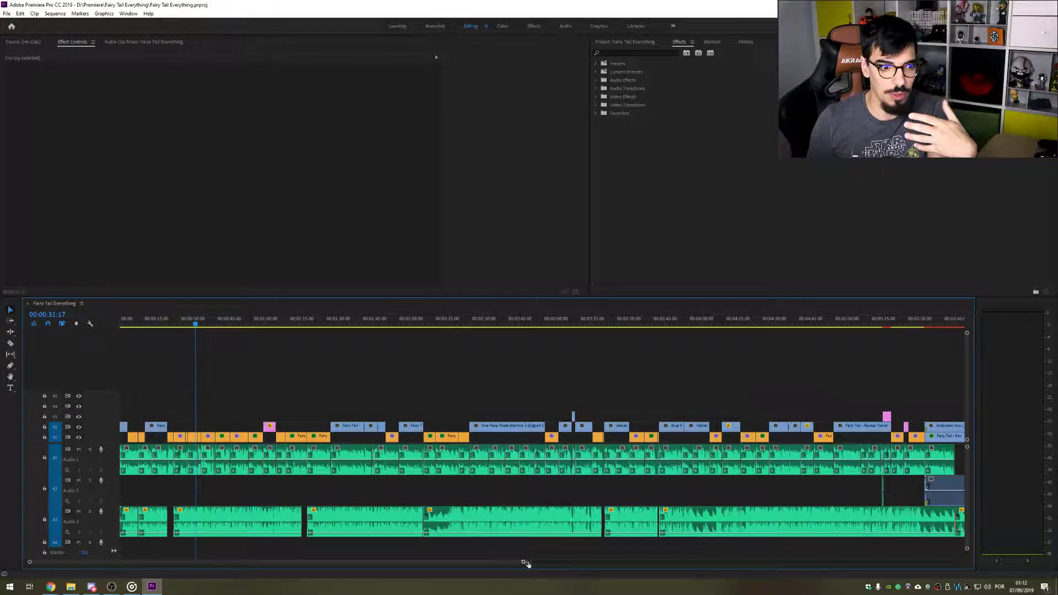
{"action": "left_click_drag", "start_coordinate": [526, 563], "coordinate": [646, 563]}
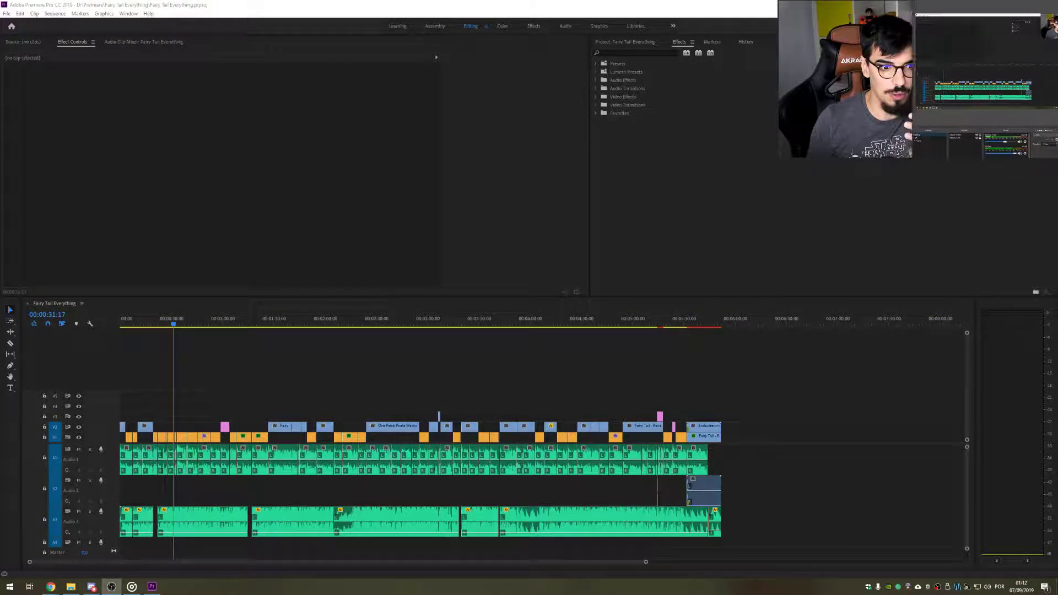
{"action": "left_click", "coordinate": [677, 12]}
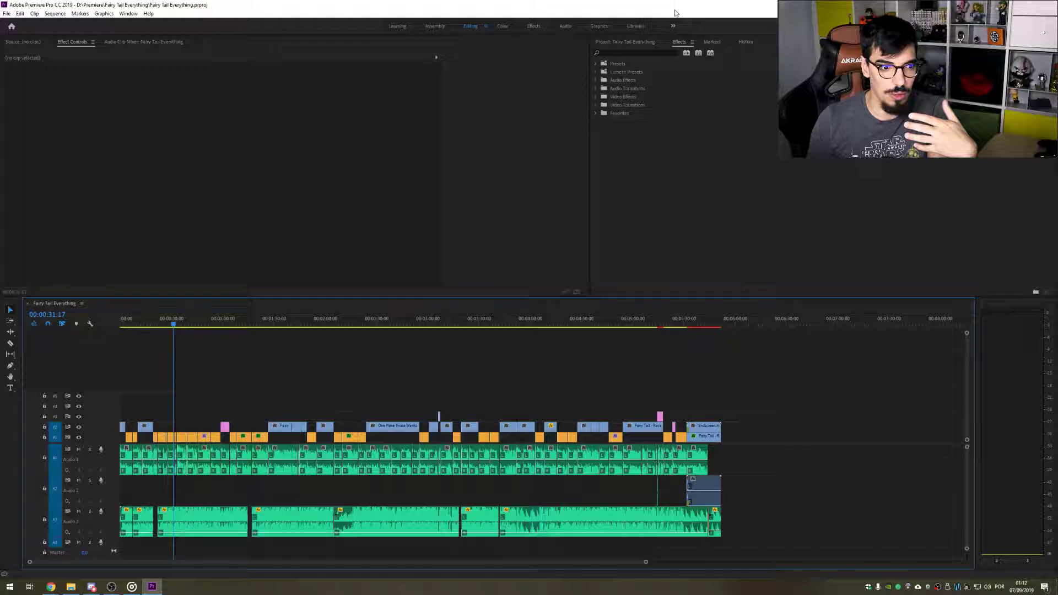
{"action": "left_click_drag", "start_coordinate": [172, 325], "coordinate": [132, 327]}
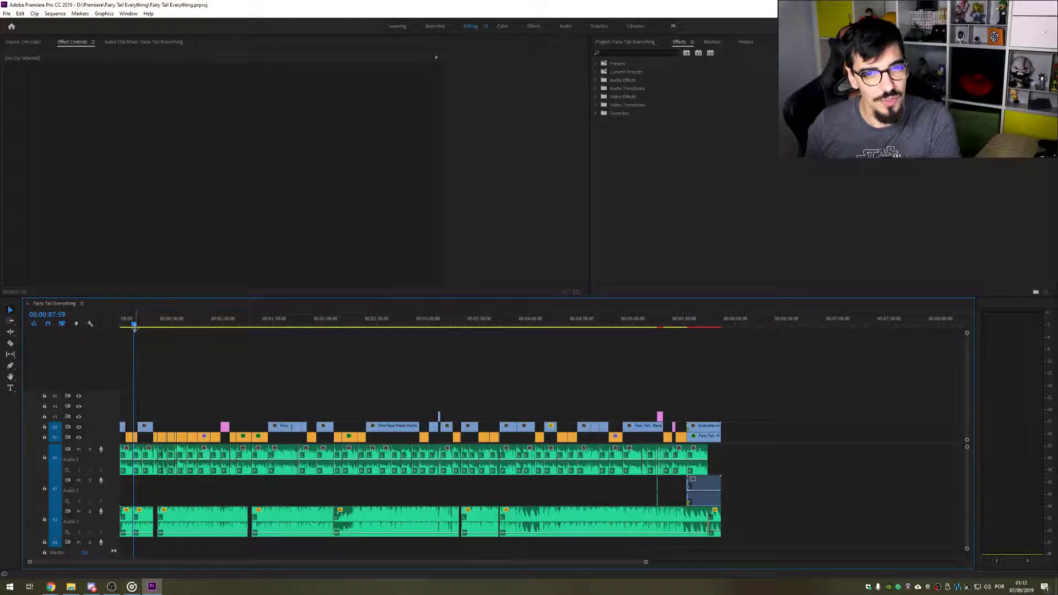
{"action": "key", "text": "space"}
{"action": "key", "text": "space"}
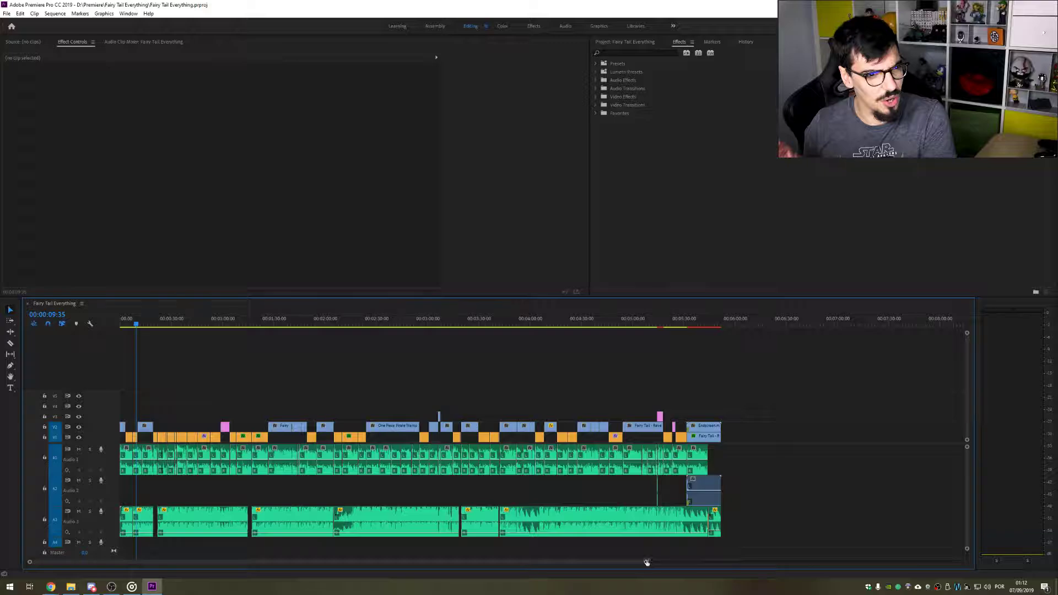
Step: Examine the project's media list and the music, voice and video clips at the start of the Fairy Tail Everything sequence
{"action": "left_click_drag", "start_coordinate": [648, 562], "coordinate": [395, 553]}
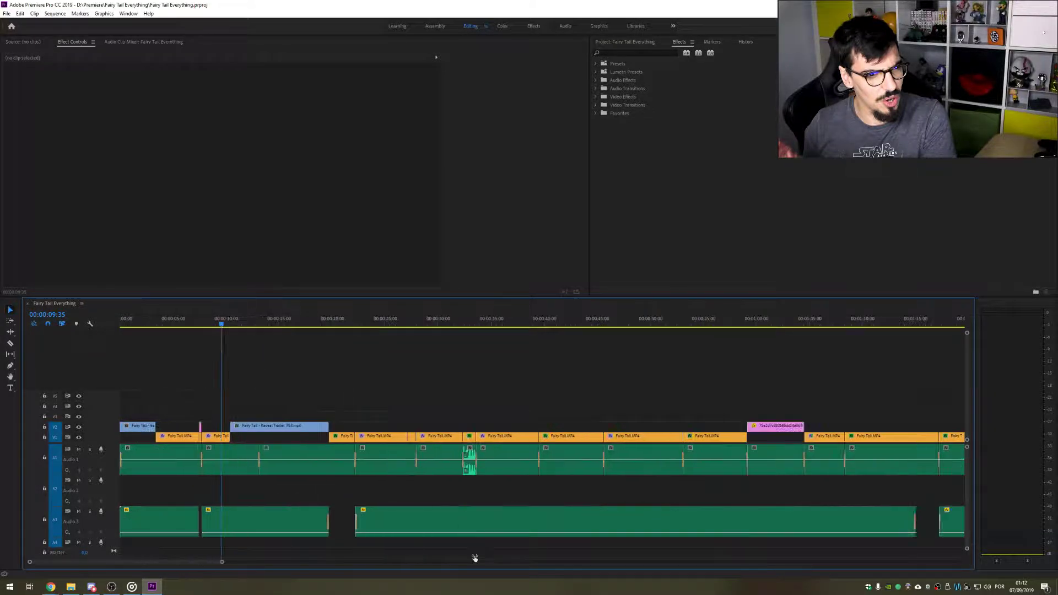
{"action": "left_click_drag", "start_coordinate": [475, 558], "coordinate": [433, 557]}
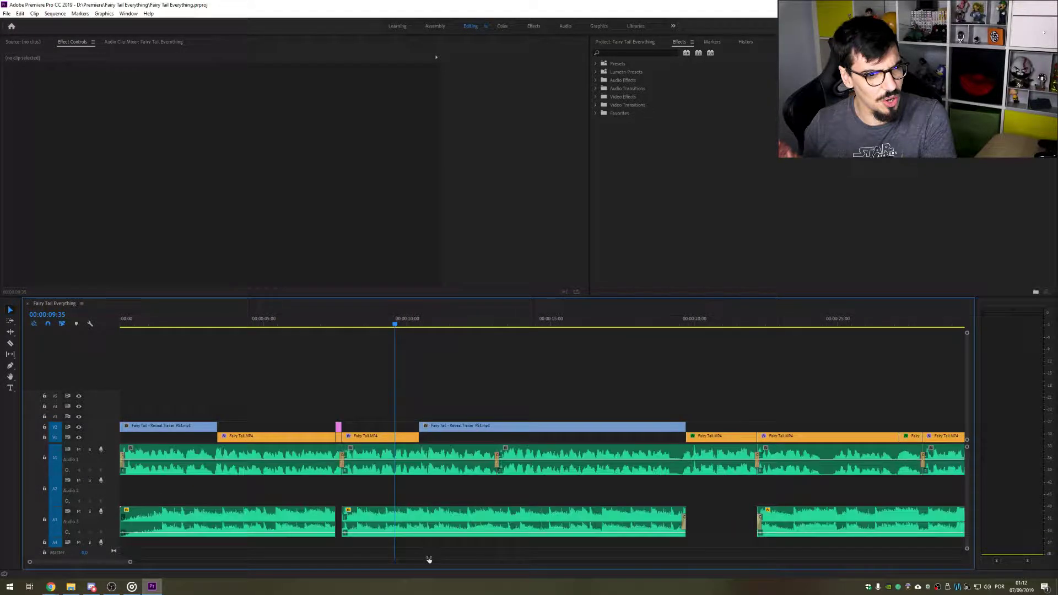
{"action": "left_click", "coordinate": [622, 44]}
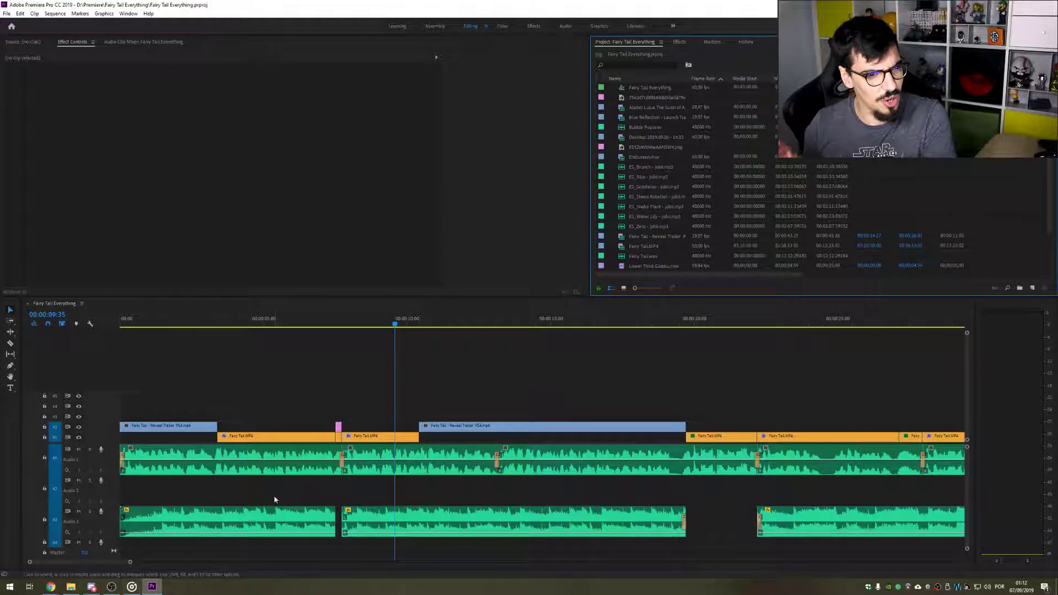
{"action": "left_click_drag", "start_coordinate": [257, 502], "coordinate": [488, 544]}
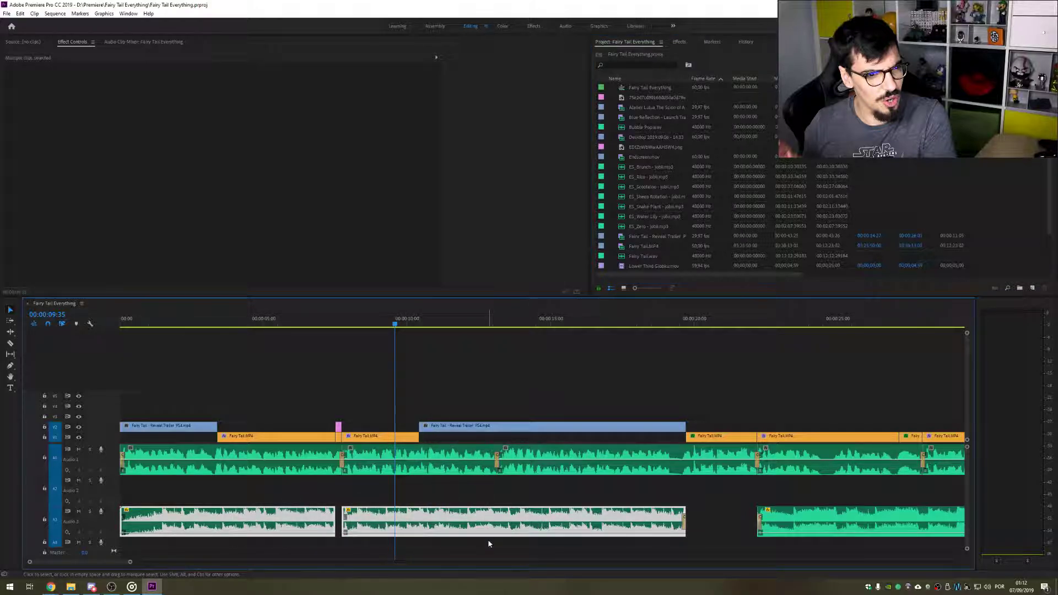
{"action": "left_click", "coordinate": [255, 493]}
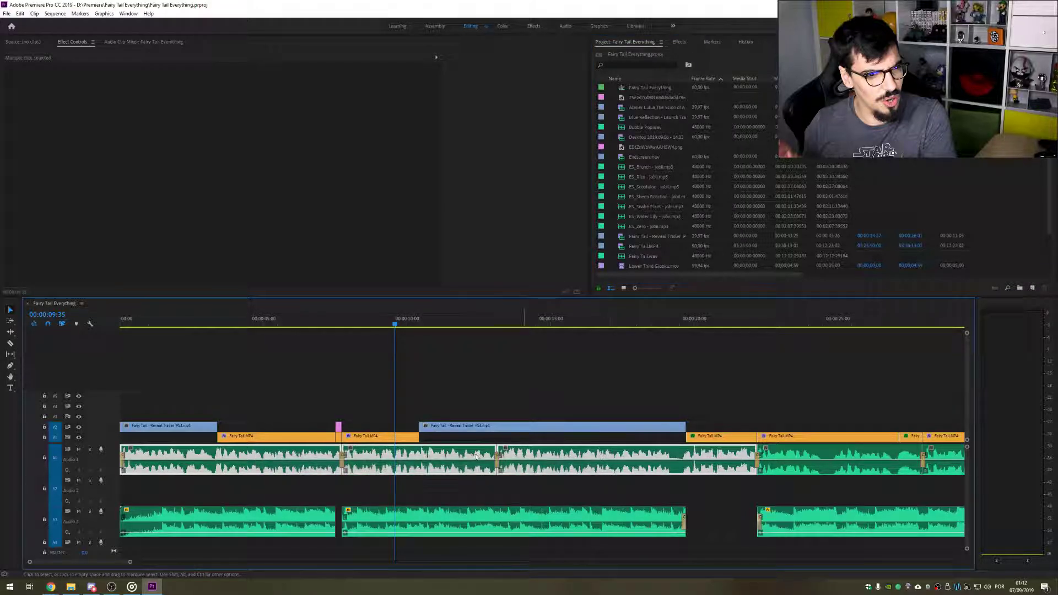
{"action": "left_click", "coordinate": [274, 440]}
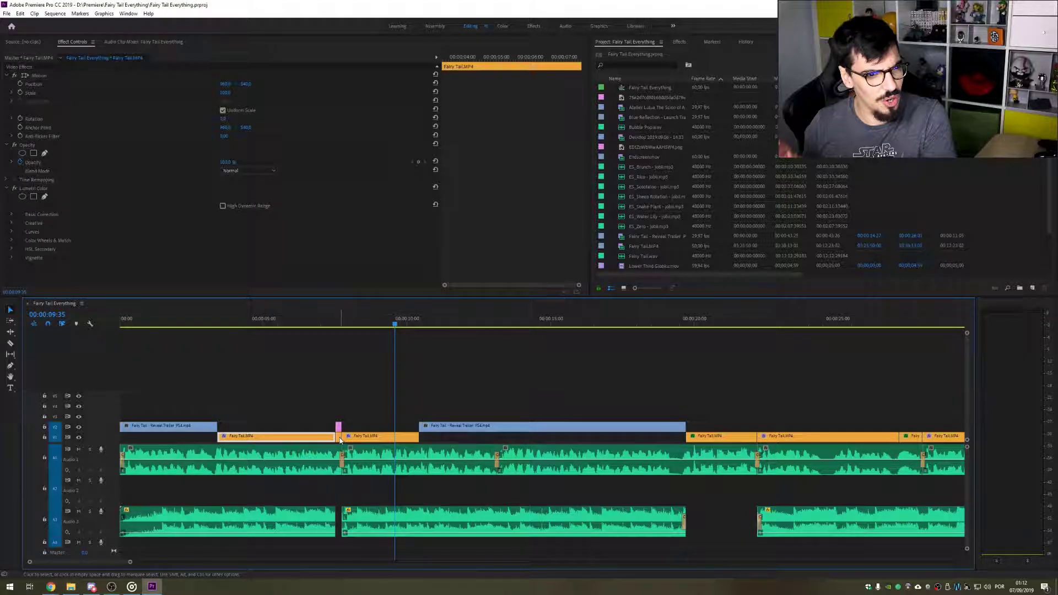
{"action": "left_click", "coordinate": [347, 438]}
{"action": "left_click", "coordinate": [470, 425]}
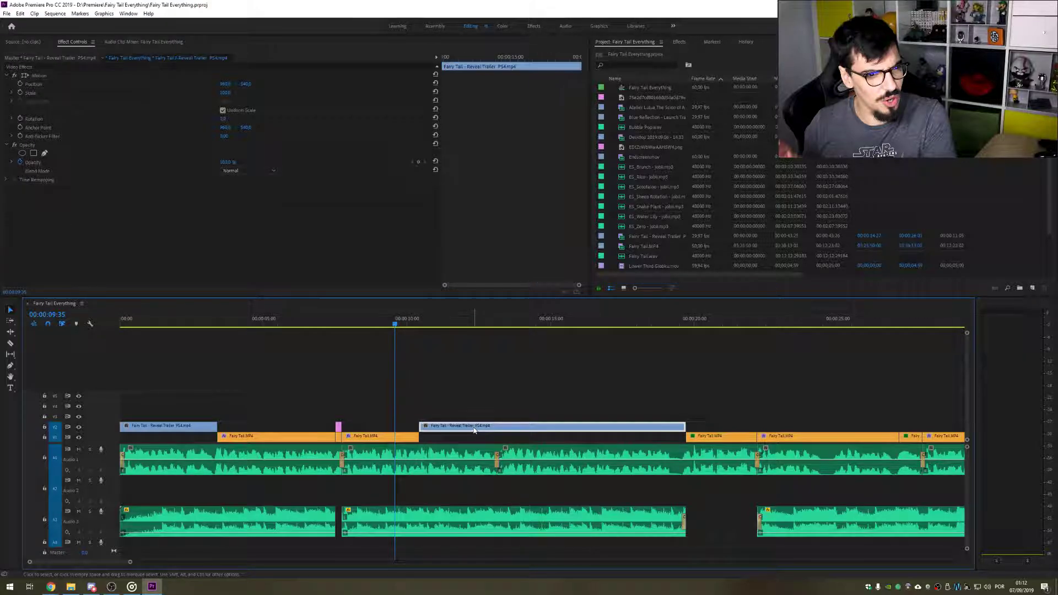
Step: Preview the Fairy Tail Everything sequence at several points, including the reveal trailer and One Piece Pirate Warriors clips
{"action": "left_click_drag", "start_coordinate": [130, 564], "coordinate": [224, 563]}
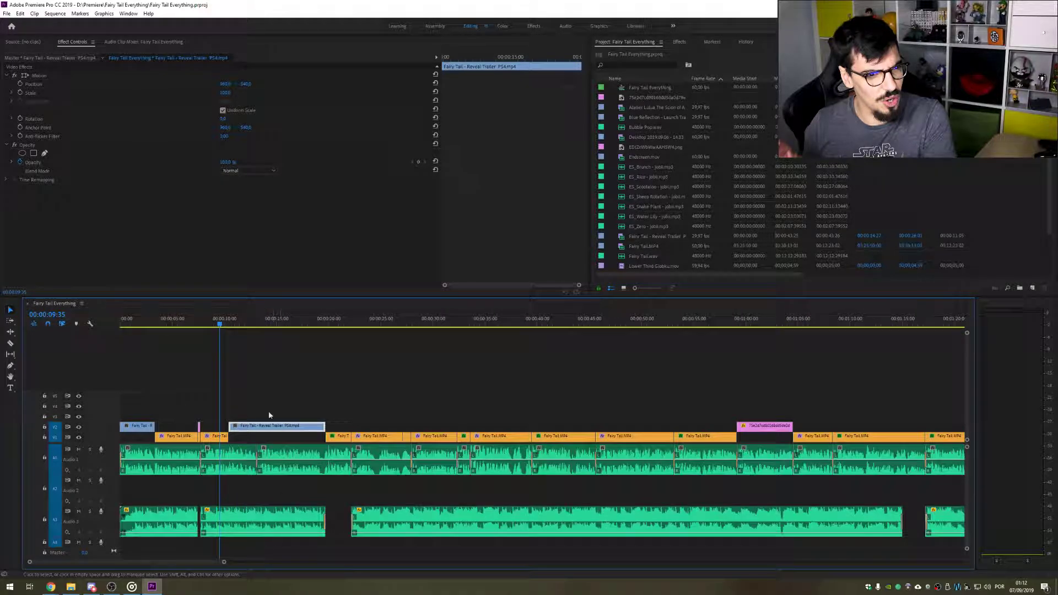
{"action": "left_click", "coordinate": [255, 344]}
{"action": "left_click", "coordinate": [252, 324]}
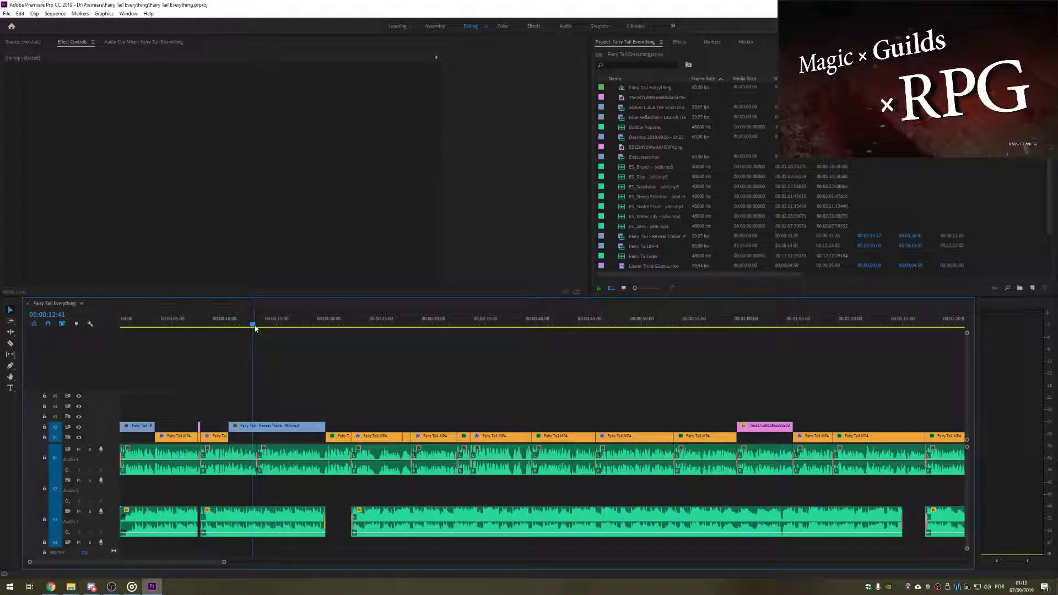
{"action": "scroll", "coordinate": [574, 371], "scroll_direction": "down", "scroll_amount": 10}
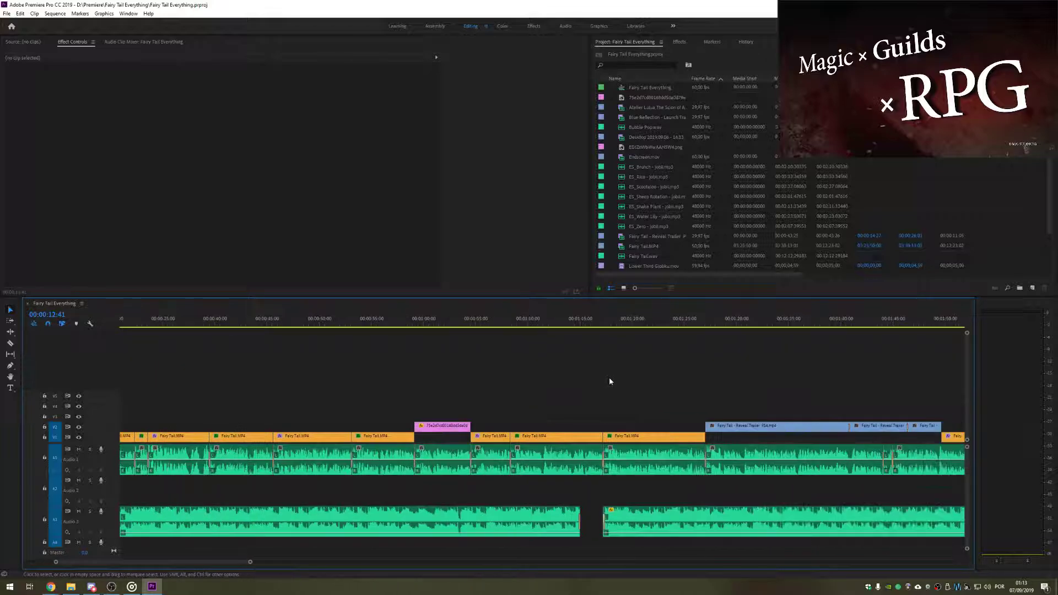
{"action": "left_click", "coordinate": [580, 323]}
{"action": "scroll", "coordinate": [665, 369], "scroll_direction": "down", "scroll_amount": 8}
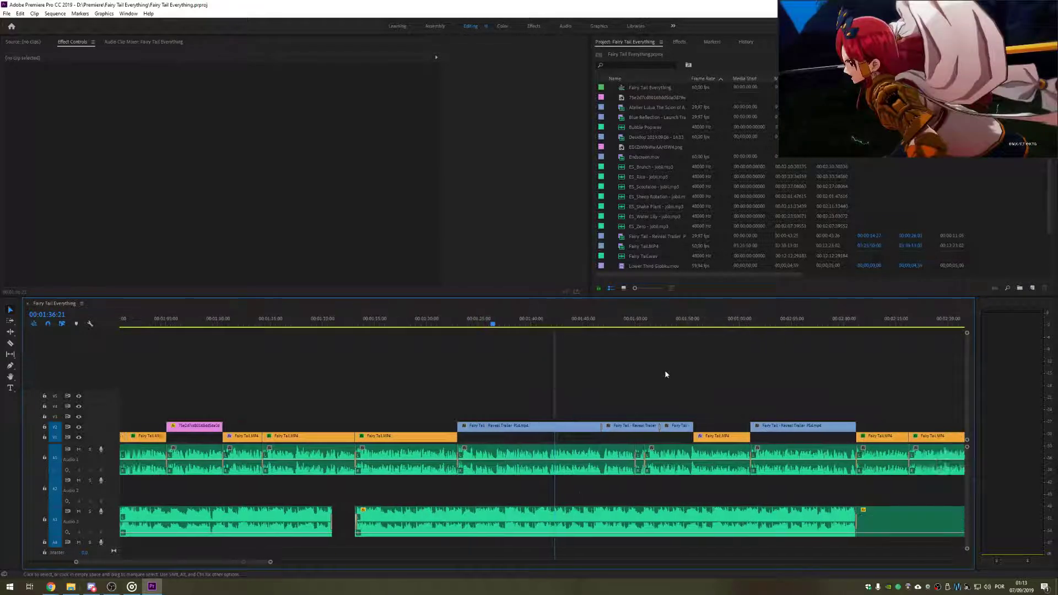
{"action": "scroll", "coordinate": [662, 390], "scroll_direction": "down", "scroll_amount": 4}
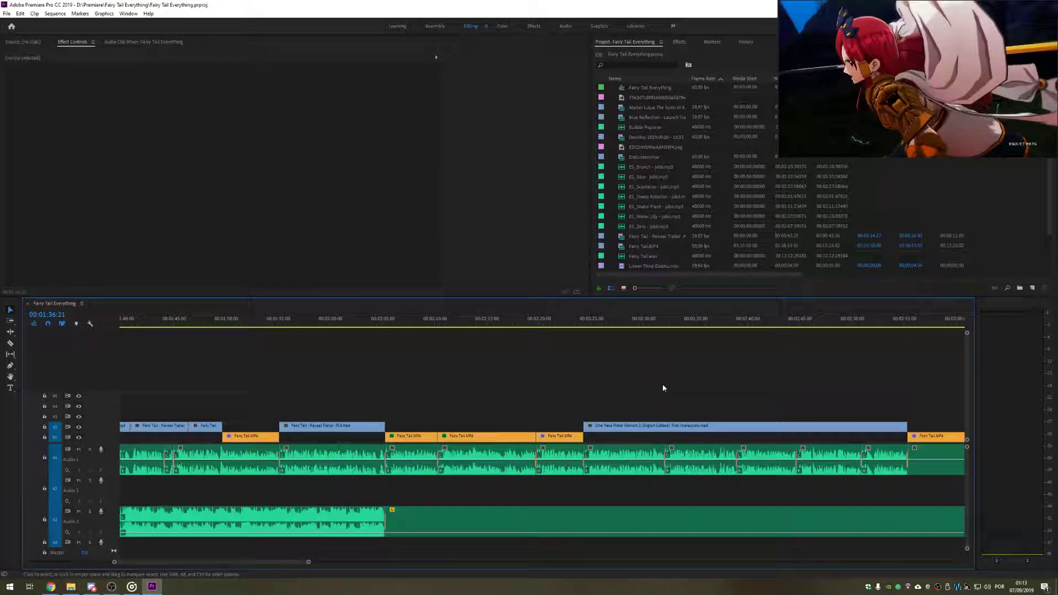
{"action": "left_click", "coordinate": [637, 323]}
{"action": "scroll", "coordinate": [651, 364], "scroll_direction": "down", "scroll_amount": 3}
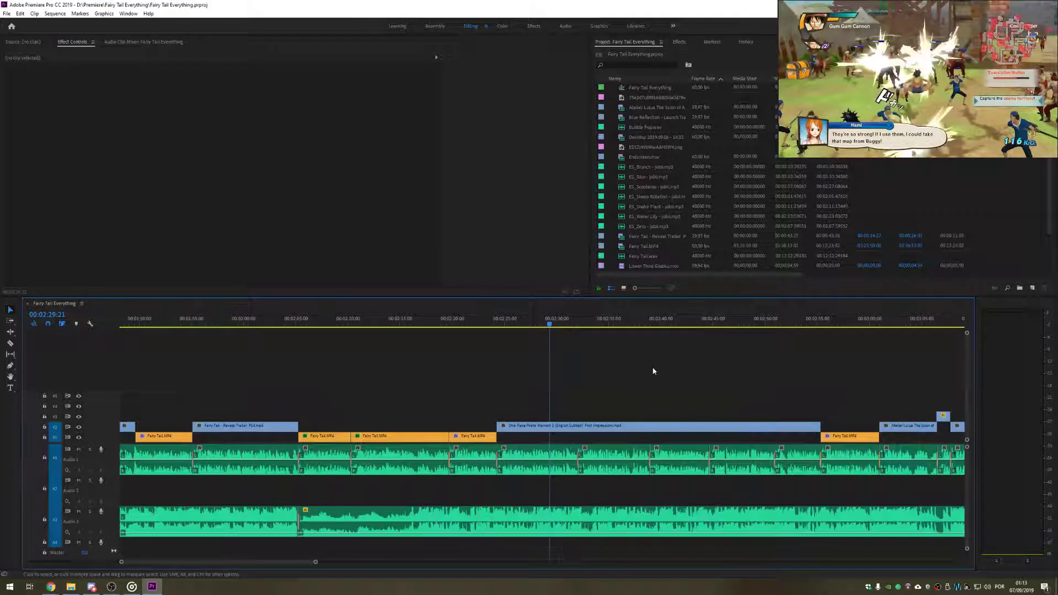
{"action": "left_click_drag", "start_coordinate": [234, 563], "coordinate": [228, 571]}
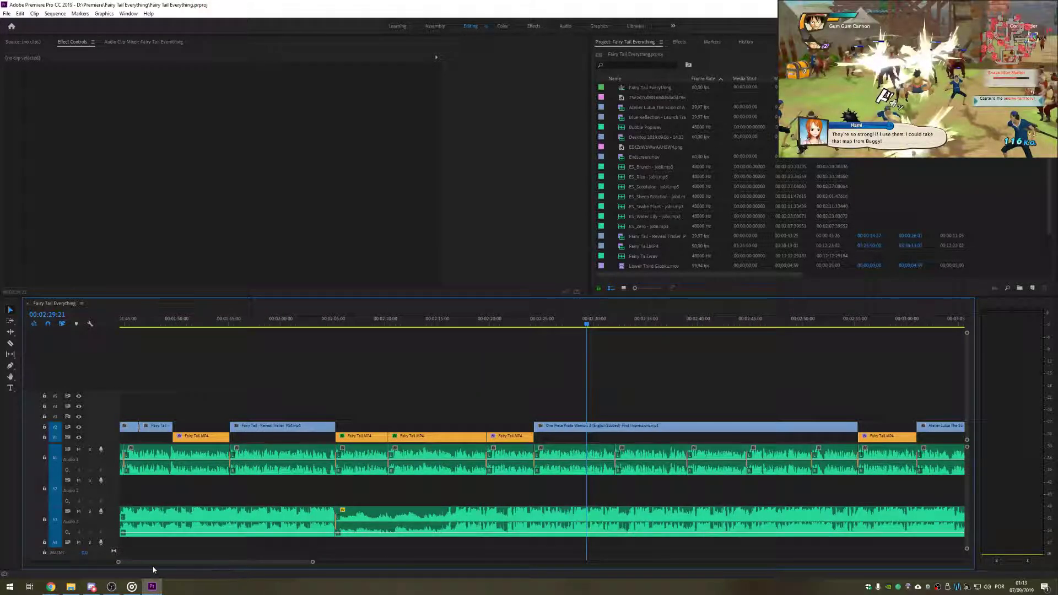
{"action": "left_click_drag", "start_coordinate": [154, 569], "coordinate": [61, 562]}
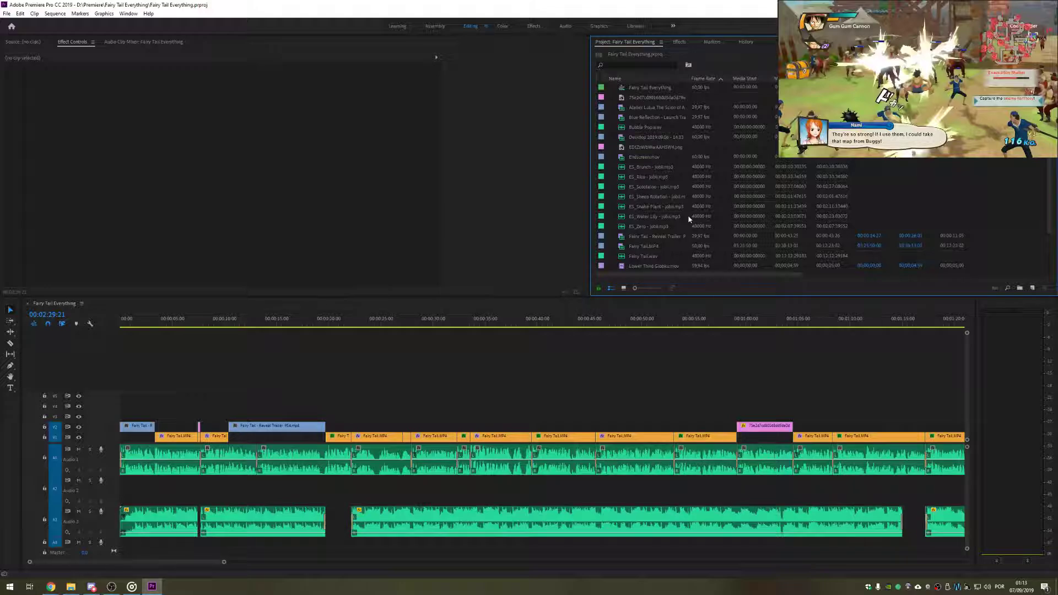
Step: Create a new sequence named "Fairy Tail Tutorial" with the custom 1080p60 preset
{"action": "key", "text": "ctrl+n"}
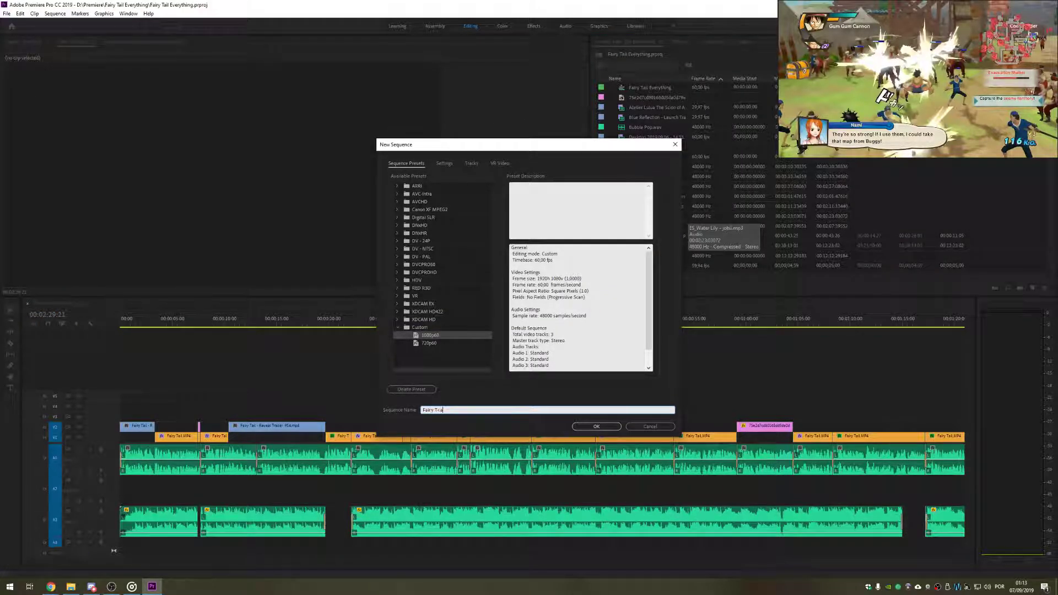
{"action": "type", "text": "Fairy Tail Tutorial"}
{"action": "key", "text": "Return"}
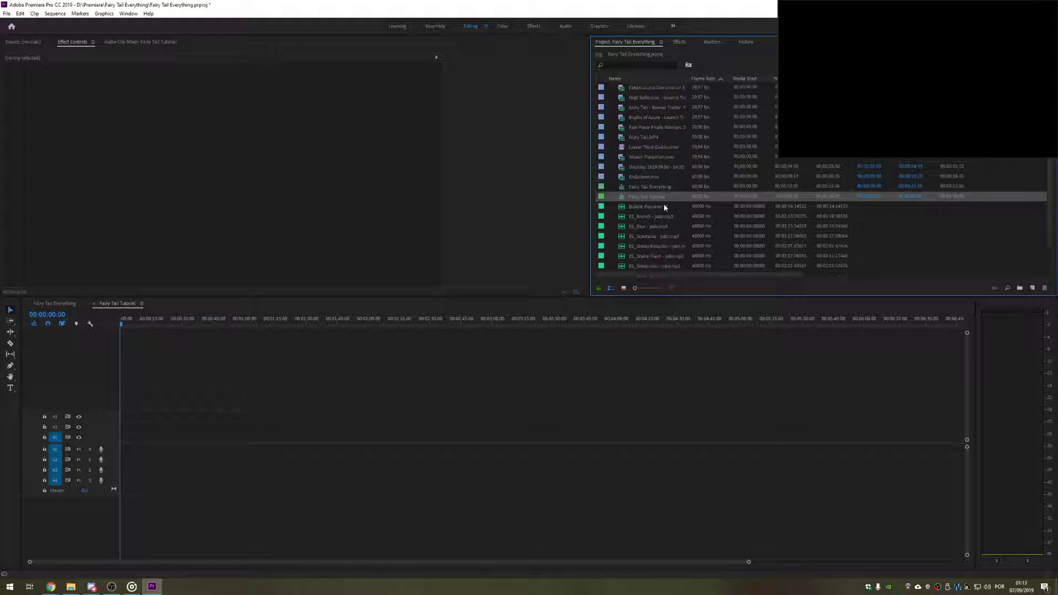
Step: Place Fairy Tail.MP4 on the first video track about 25 seconds in, and expand the Audio 1 track to show its waveform
{"action": "scroll", "coordinate": [664, 206], "scroll_direction": "down", "scroll_amount": 5}
{"action": "scroll", "coordinate": [659, 212], "scroll_direction": "up", "scroll_amount": 5}
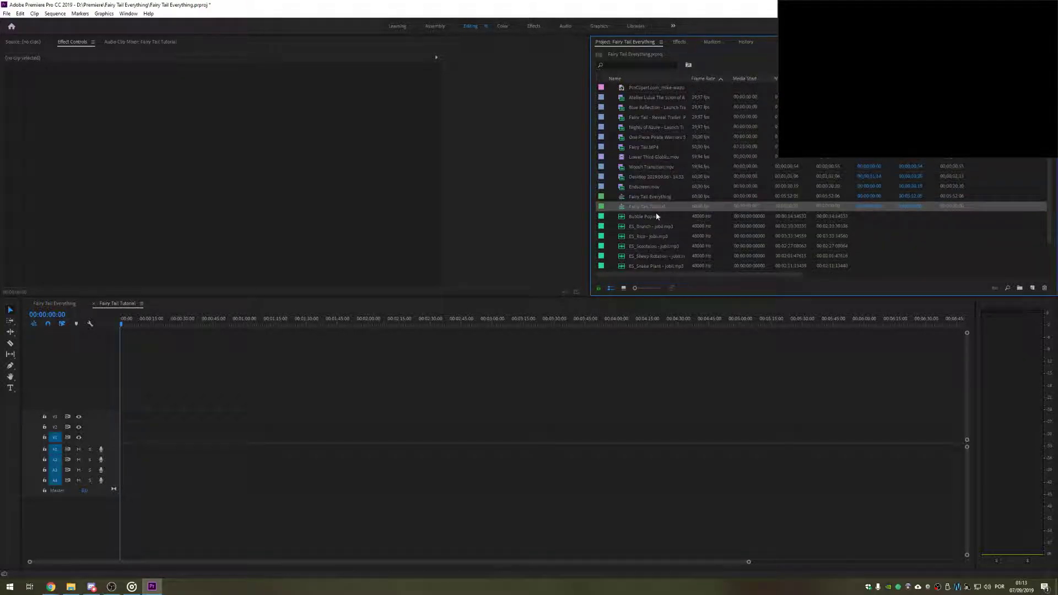
{"action": "scroll", "coordinate": [656, 144], "scroll_direction": "down", "scroll_amount": 2}
{"action": "left_click_drag", "start_coordinate": [630, 149], "coordinate": [174, 438]}
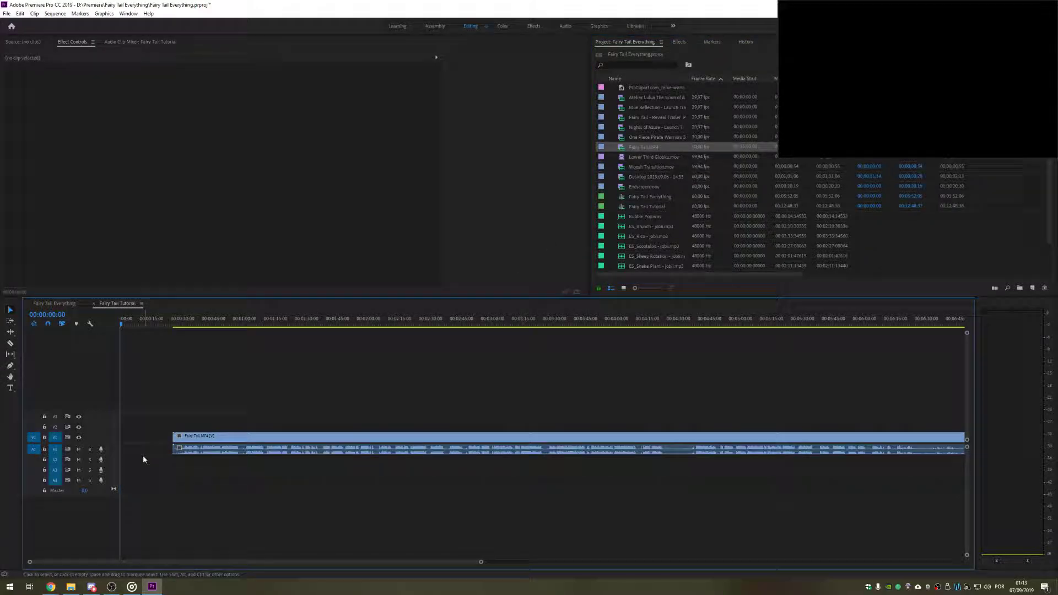
{"action": "double_click", "coordinate": [113, 452]}
{"action": "left_click_drag", "start_coordinate": [481, 563], "coordinate": [814, 562]}
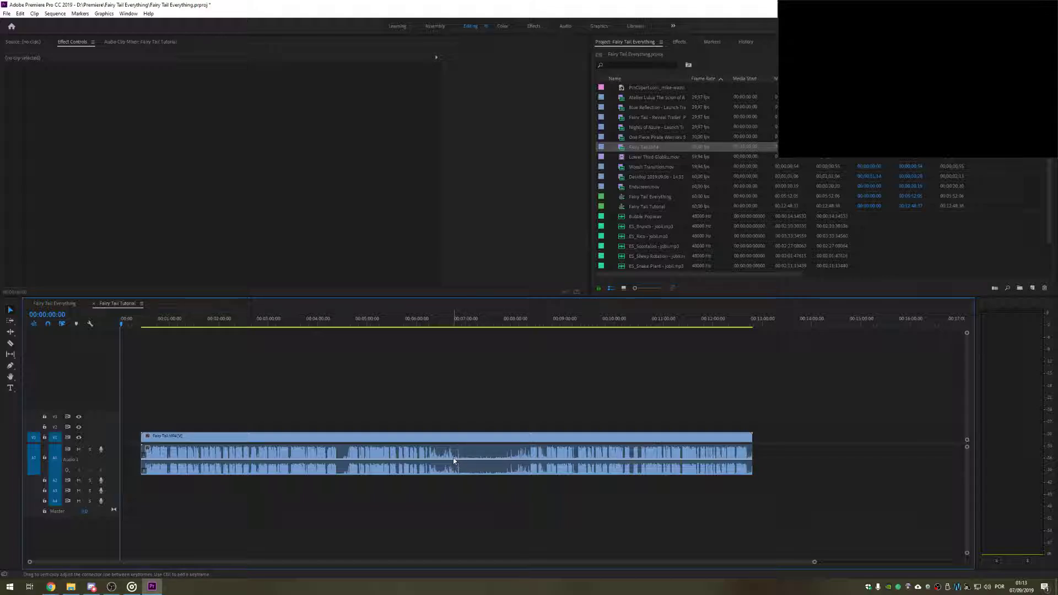
Step: Preview the footage at about 7:24, and place Fairy Tail.wav on the second audio track, aligned with the start of the video clip
{"action": "left_click_drag", "start_coordinate": [427, 320], "coordinate": [487, 324]}
{"action": "scroll", "coordinate": [617, 199], "scroll_direction": "down", "scroll_amount": 3}
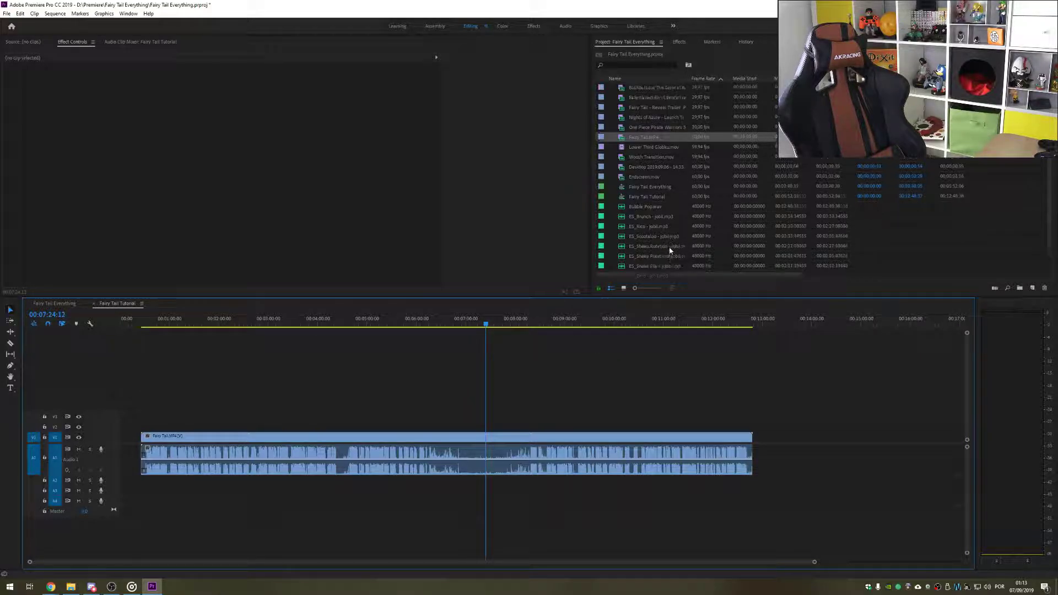
{"action": "left_click_drag", "start_coordinate": [619, 269], "coordinate": [199, 487]}
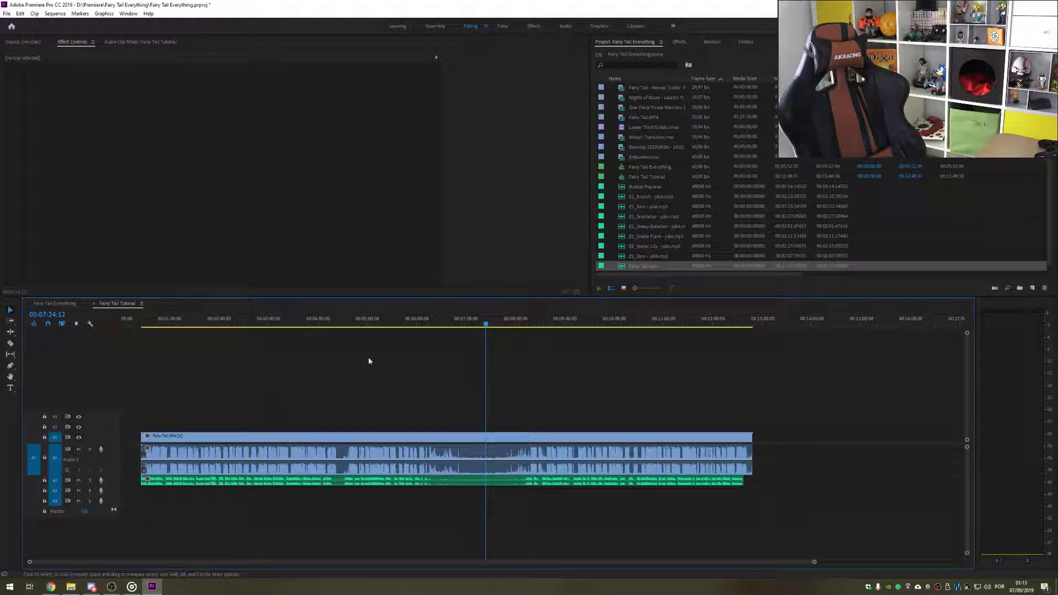
Step: Play the camera audio from about 5:13 with the first audio track soloed
{"action": "left_click_drag", "start_coordinate": [331, 324], "coordinate": [379, 338]}
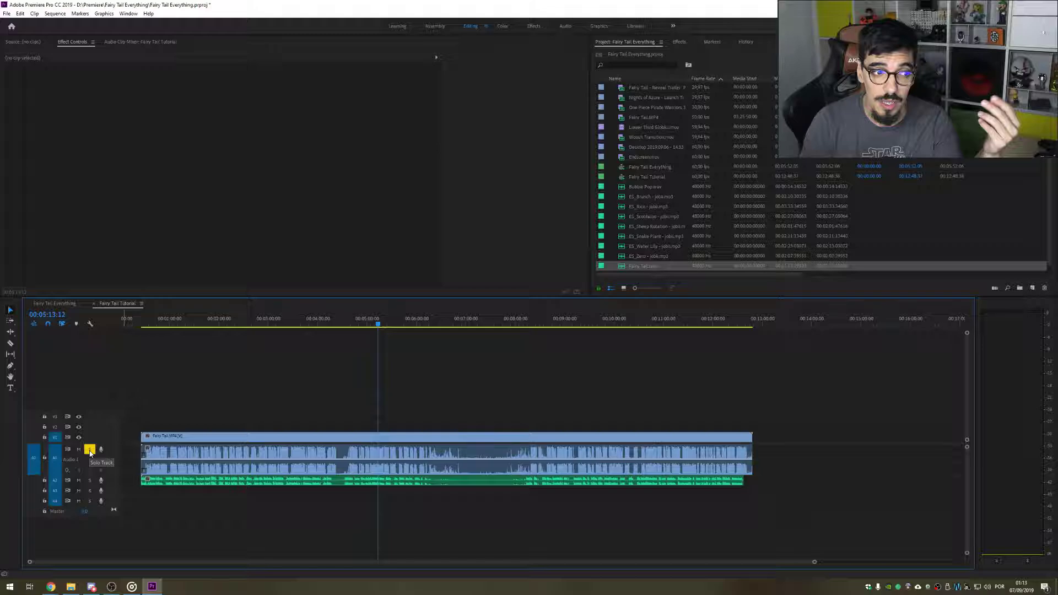
{"action": "key", "text": "space"}
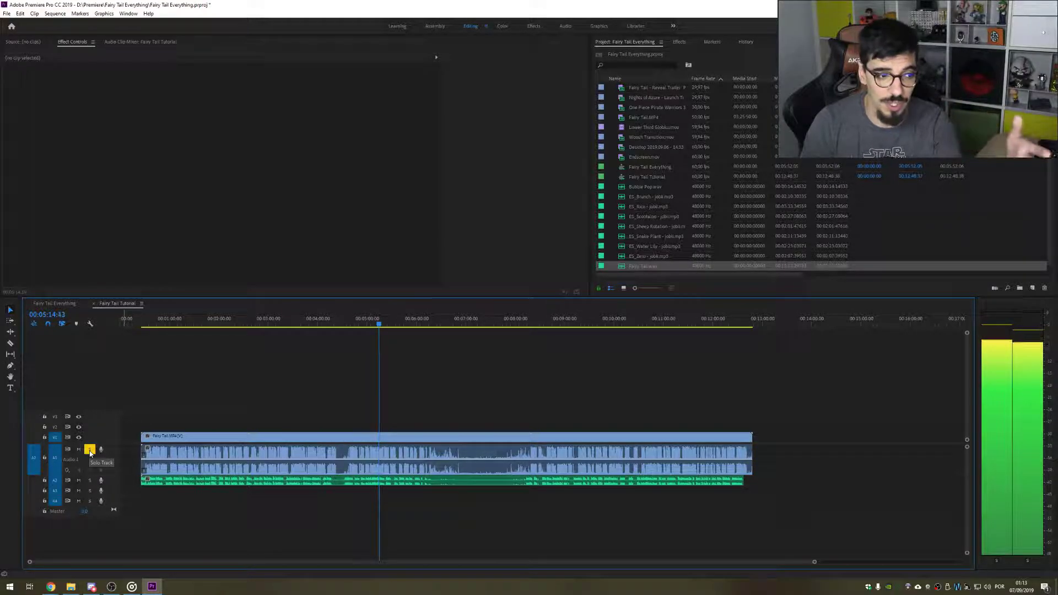
{"action": "key", "text": "space"}
Step: Expand the Audio 2 track and synchronize Fairy Tail.MP4 with Fairy Tail.wav, using audio as the synchronize point
{"action": "double_click", "coordinate": [112, 480]}
{"action": "left_click", "coordinate": [390, 491]}
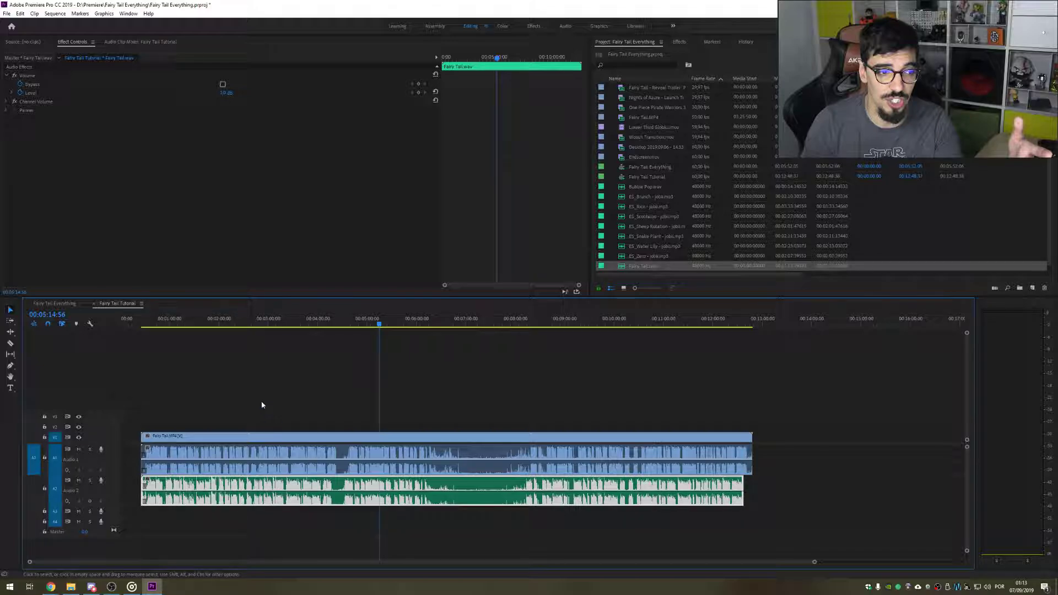
{"action": "left_click_drag", "start_coordinate": [253, 385], "coordinate": [320, 487]}
{"action": "right_click", "coordinate": [310, 451]}
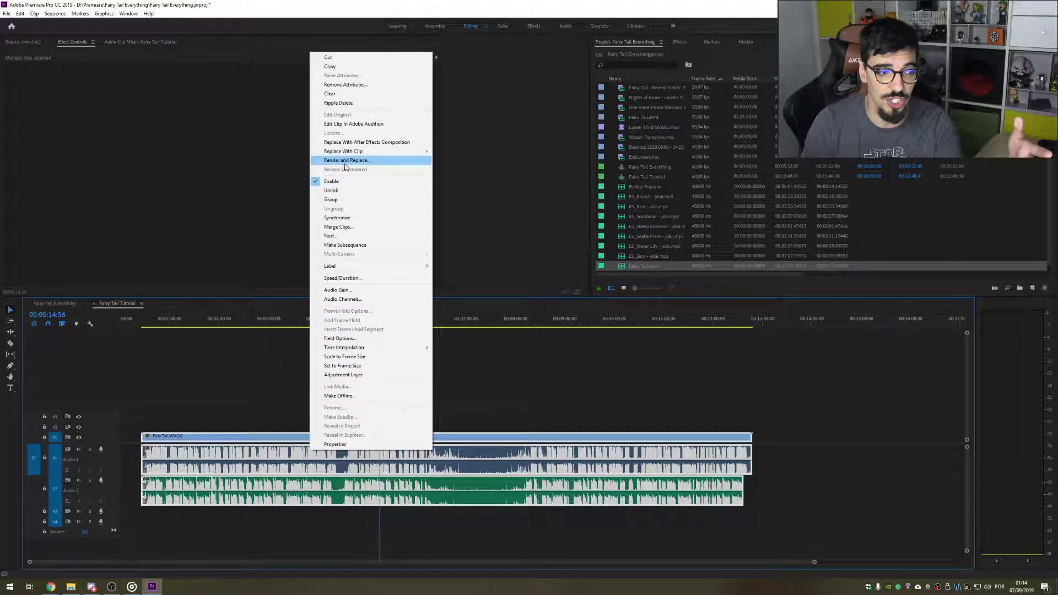
{"action": "left_click", "coordinate": [336, 218]}
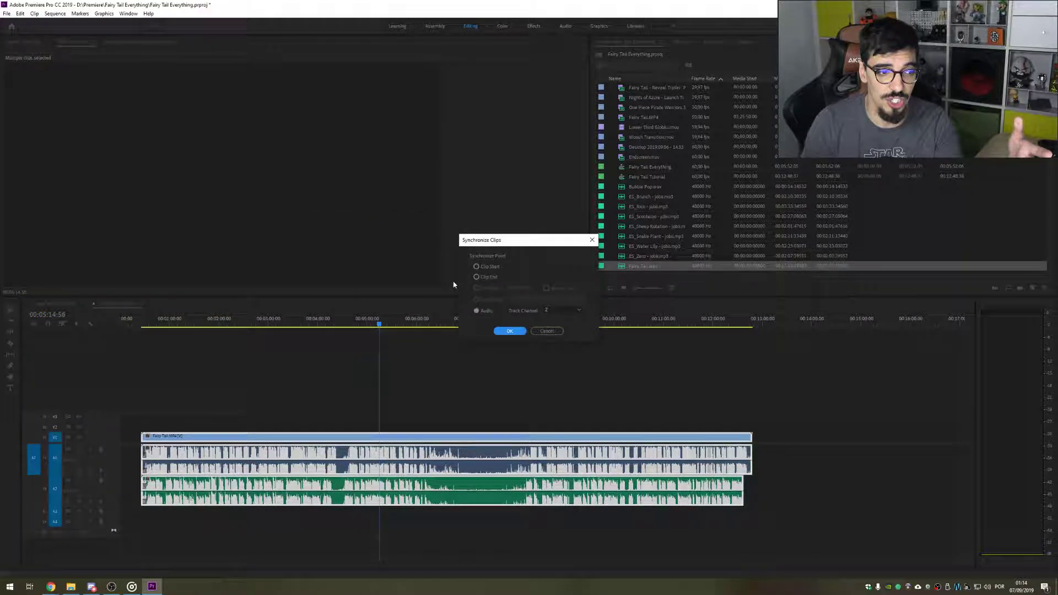
{"action": "left_click", "coordinate": [509, 332]}
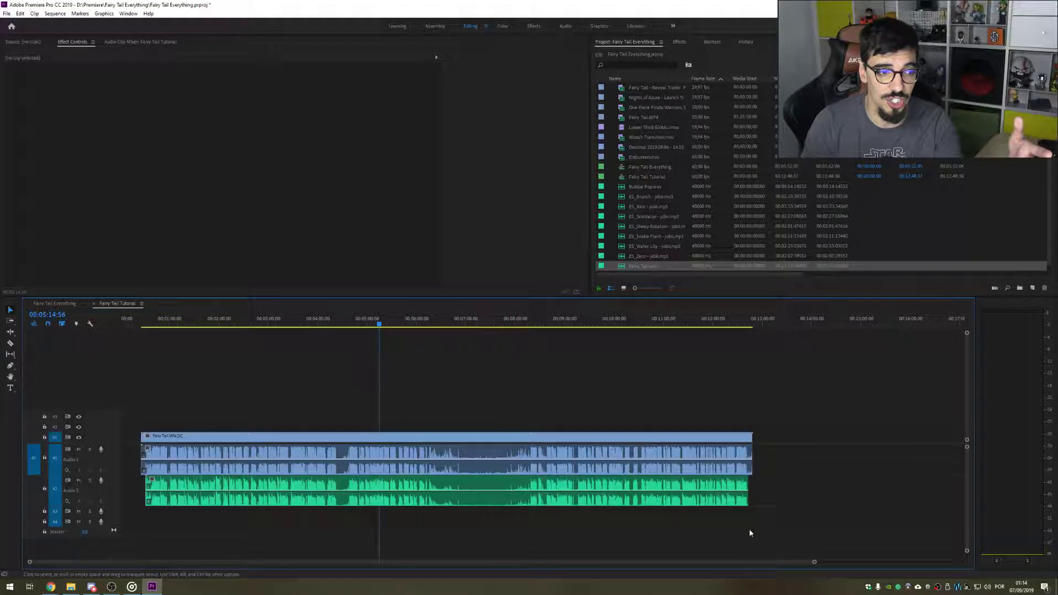
Step: Unlink Fairy Tail.MP4 and replace its camera audio with Fairy Tail.wav on the first audio track
{"action": "right_click", "coordinate": [286, 465]}
{"action": "left_click", "coordinate": [309, 188]}
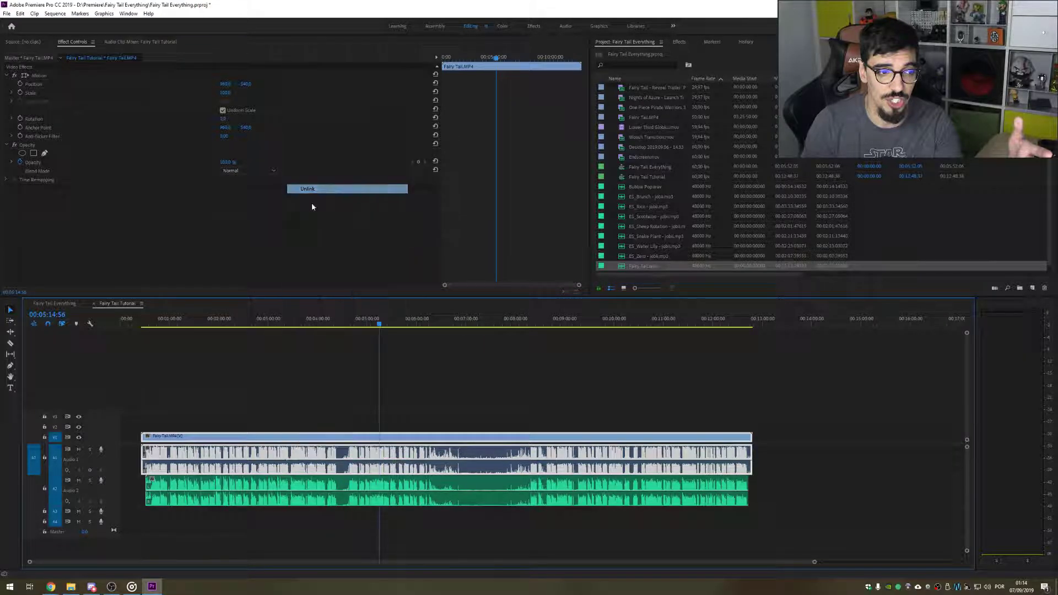
{"action": "left_click", "coordinate": [281, 452]}
{"action": "key", "text": "Delete"}
{"action": "left_click_drag", "start_coordinate": [260, 489], "coordinate": [259, 471]}
{"action": "left_click", "coordinate": [278, 398]}
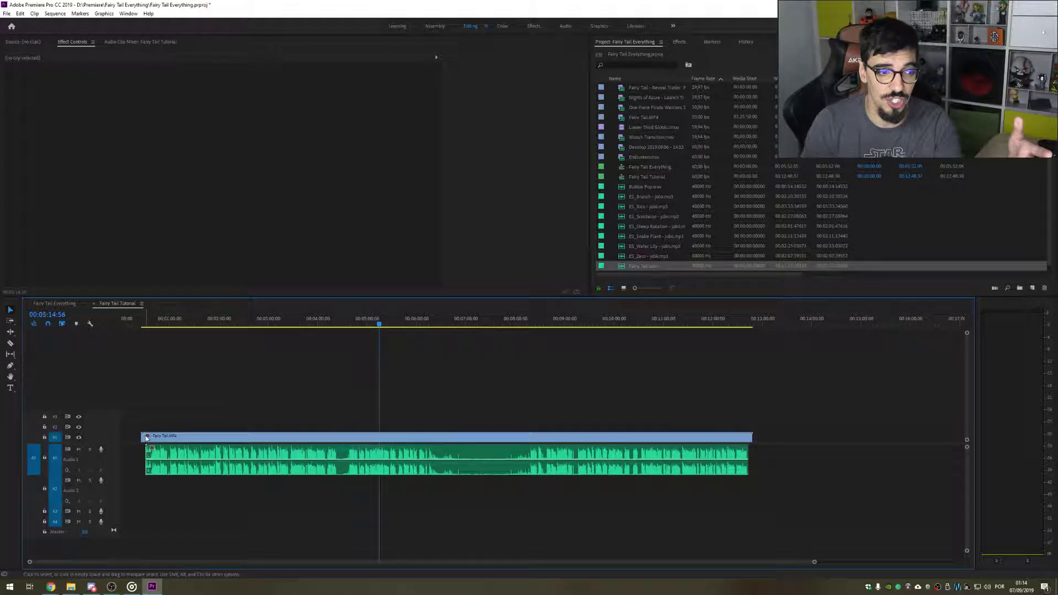
Step: Trim both ends of the Fairy Tail.MP4 video to match Fairy Tail.wav, and close the gap at the sequence start
{"action": "left_click_drag", "start_coordinate": [145, 436], "coordinate": [147, 436]}
{"action": "left_click_drag", "start_coordinate": [750, 434], "coordinate": [747, 434]}
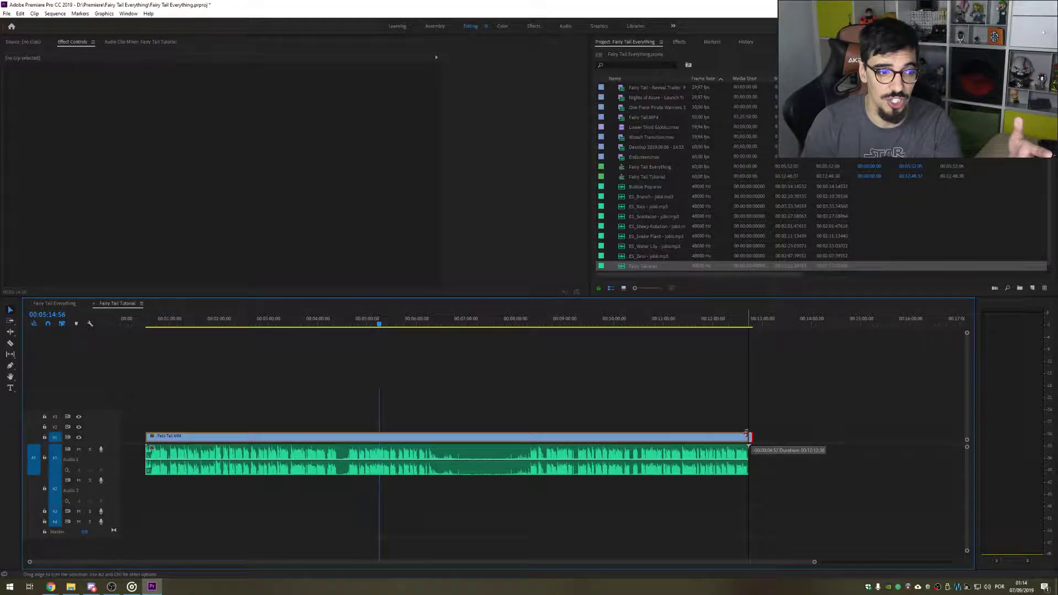
{"action": "right_click", "coordinate": [138, 454]}
{"action": "left_click", "coordinate": [158, 461]}
{"action": "right_click", "coordinate": [136, 458]}
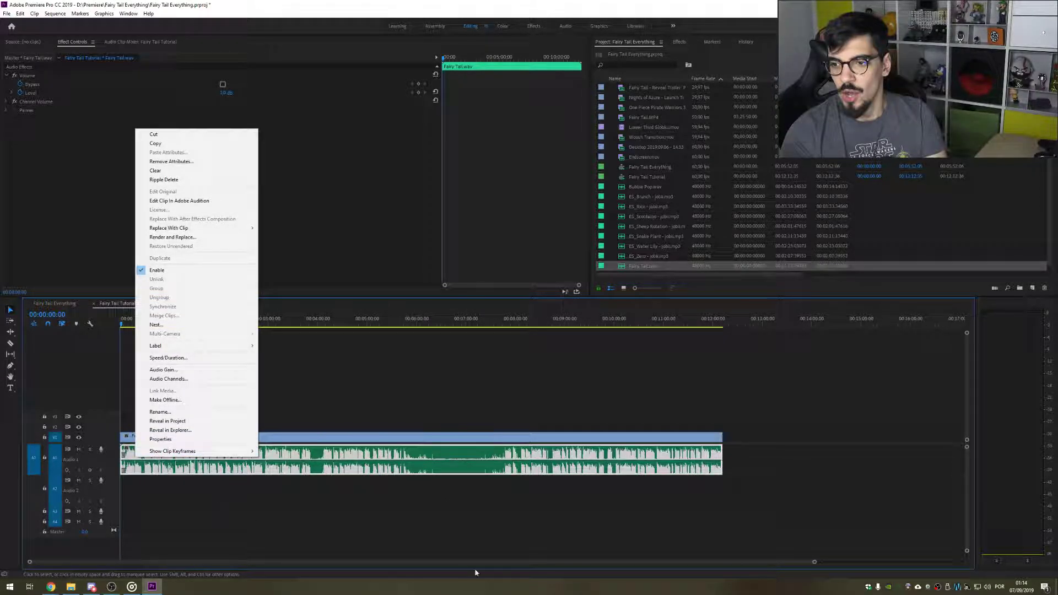
{"action": "left_click", "coordinate": [755, 555]}
Step: Cut the video and audio at about 18 seconds and ripple delete the opening part
{"action": "left_click_drag", "start_coordinate": [814, 563], "coordinate": [499, 544]}
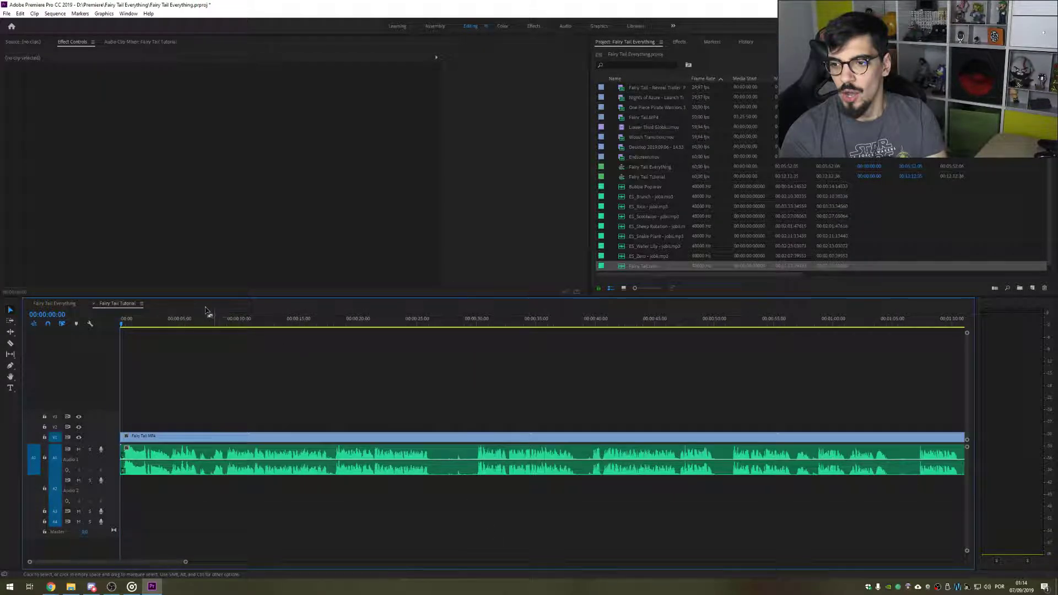
{"action": "left_click_drag", "start_coordinate": [310, 320], "coordinate": [334, 322]}
{"action": "key", "text": "space"}
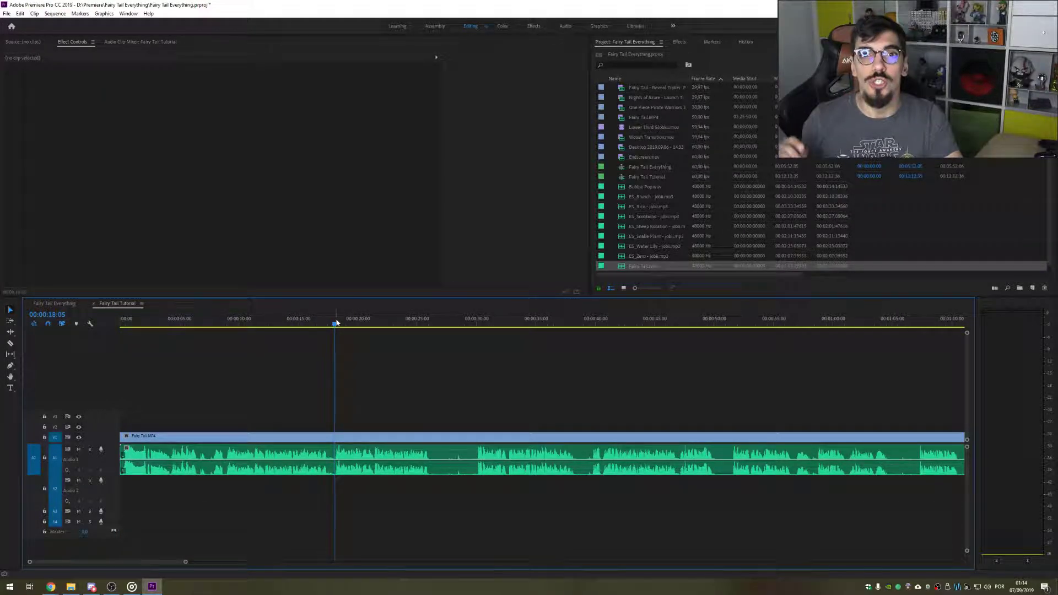
{"action": "key", "text": "space"}
{"action": "left_click", "coordinate": [337, 465], "text": "ctrl"}
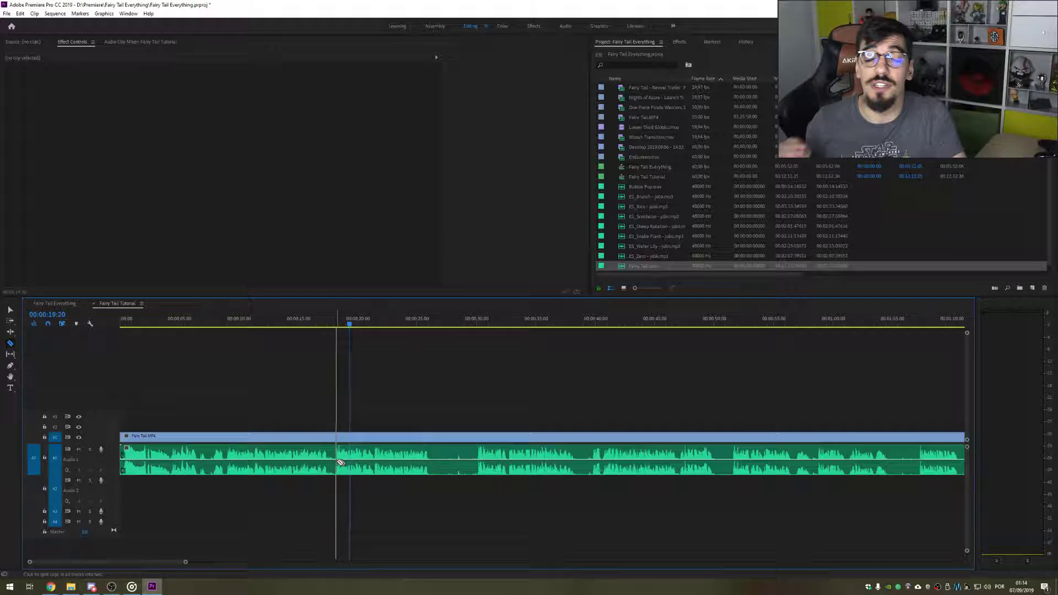
{"action": "left_click", "coordinate": [284, 466]}
{"action": "key", "text": "Delete"}
{"action": "right_click", "coordinate": [282, 462]}
{"action": "left_click", "coordinate": [298, 466]}
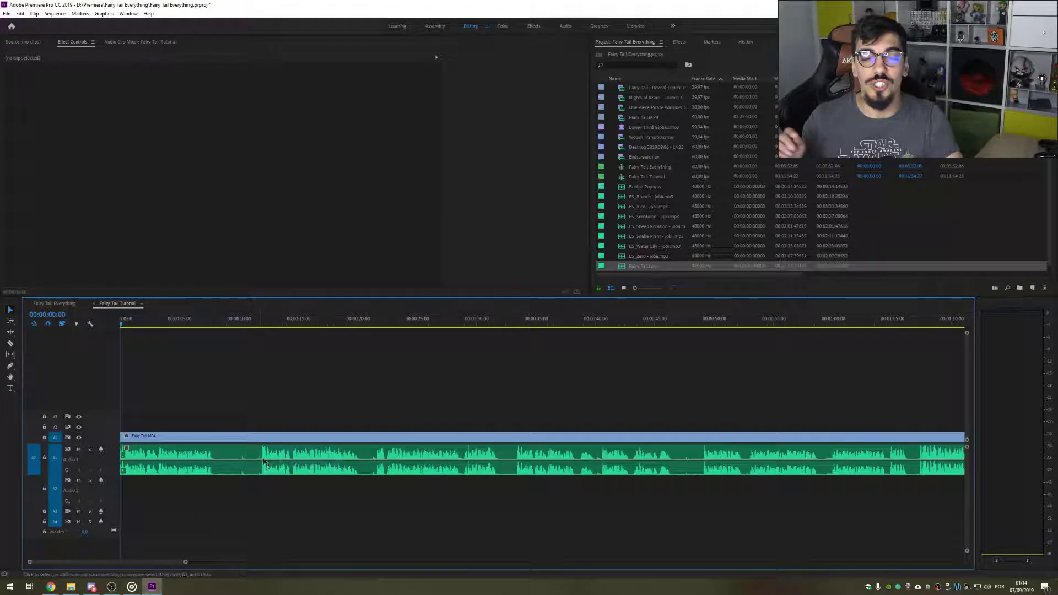
Step: Cut both tracks at about 8 seconds, where speech stops, and ripple trim away the silence that follows
{"action": "key", "text": "c"}
{"action": "left_click", "coordinate": [212, 468]}
{"action": "key", "text": "v"}
{"action": "left_click_drag", "start_coordinate": [267, 485], "coordinate": [263, 438]}
{"action": "key", "text": "b"}
{"action": "left_click", "coordinate": [217, 377]}
Step: Play across the join at about 8 seconds, starting from about 7 and 6 seconds, to check the cut
{"action": "left_click", "coordinate": [202, 321]}
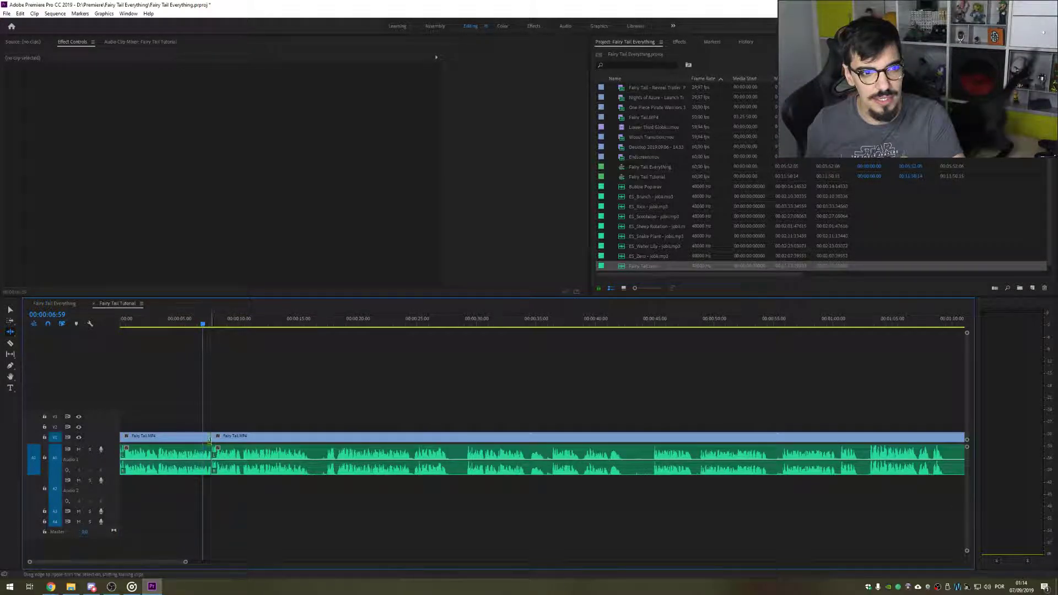
{"action": "key", "text": "space"}
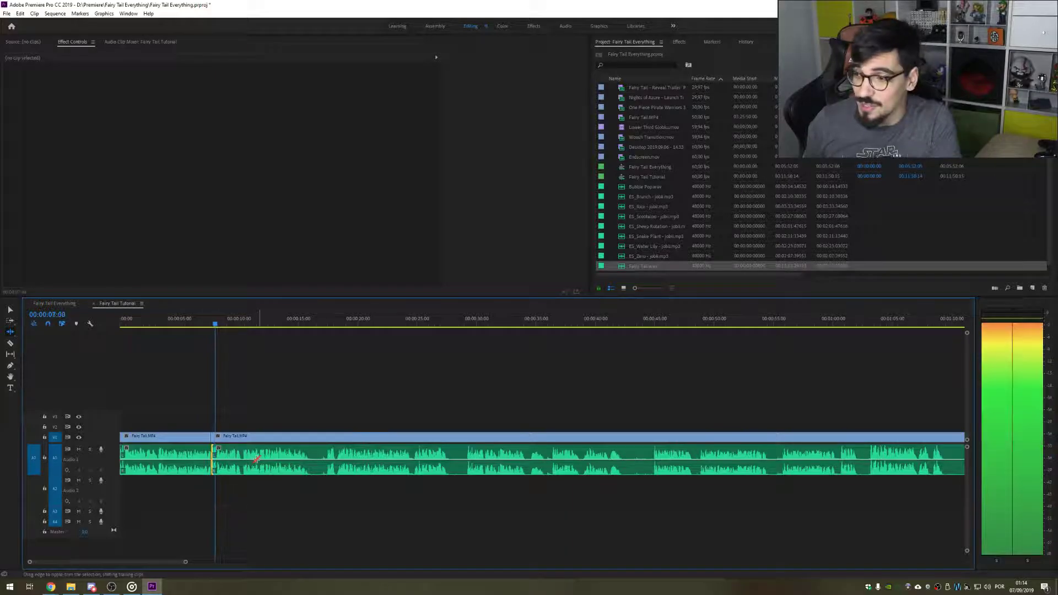
{"action": "key", "text": "v"}
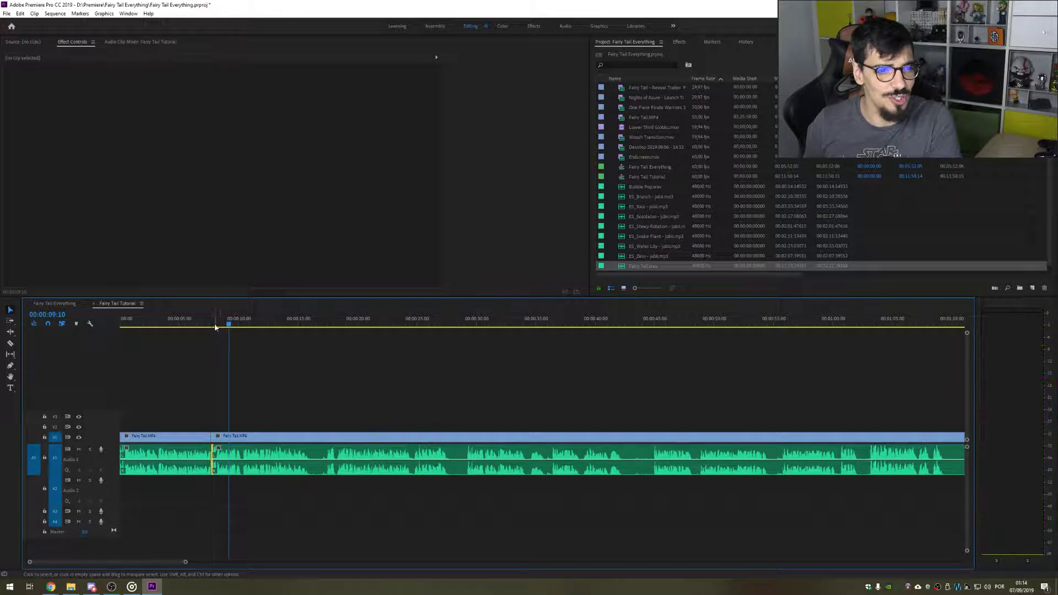
{"action": "left_click", "coordinate": [203, 322]}
{"action": "left_click_drag", "start_coordinate": [202, 322], "coordinate": [192, 324]}
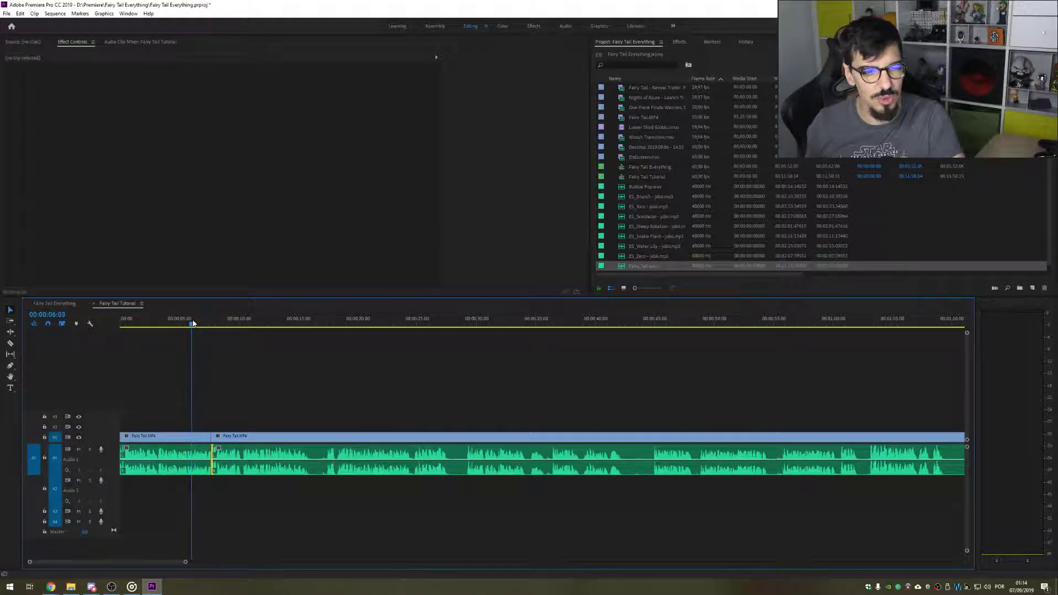
{"action": "key", "text": "space"}
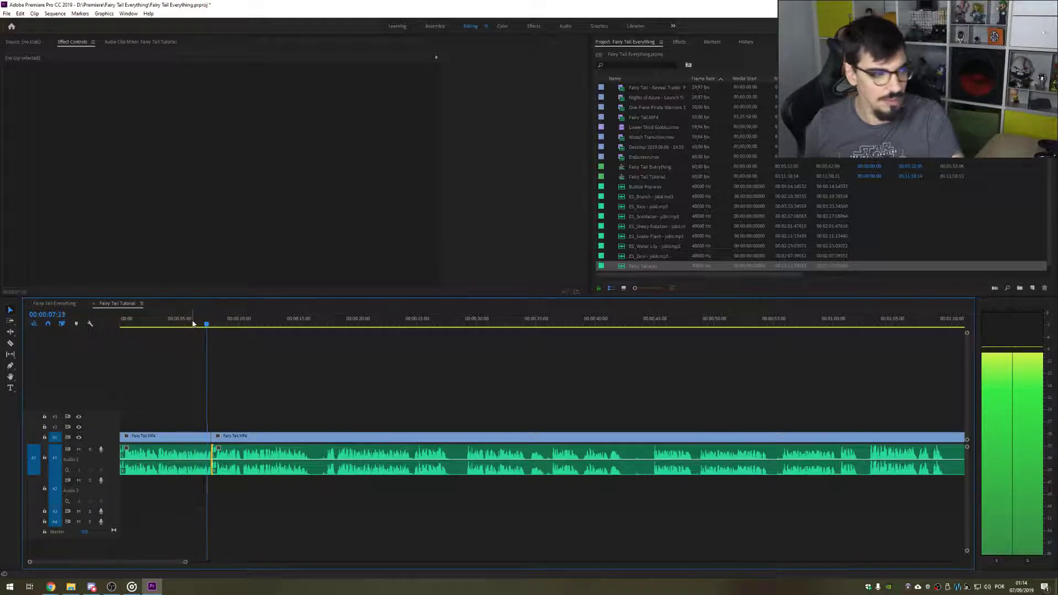
Step: Cut both tracks at about 16 seconds, ripple trim away the following pause, and play across the join
{"action": "key", "text": "c"}
{"action": "key", "text": "space"}
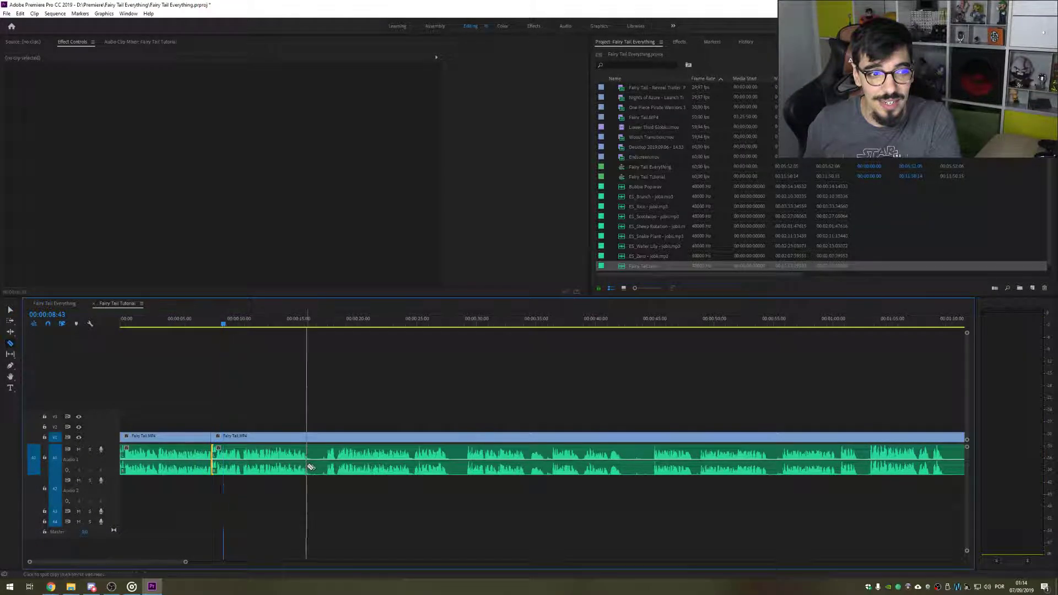
{"action": "key", "text": "v"}
{"action": "left_click_drag", "start_coordinate": [346, 408], "coordinate": [384, 489]}
{"action": "key", "text": "b"}
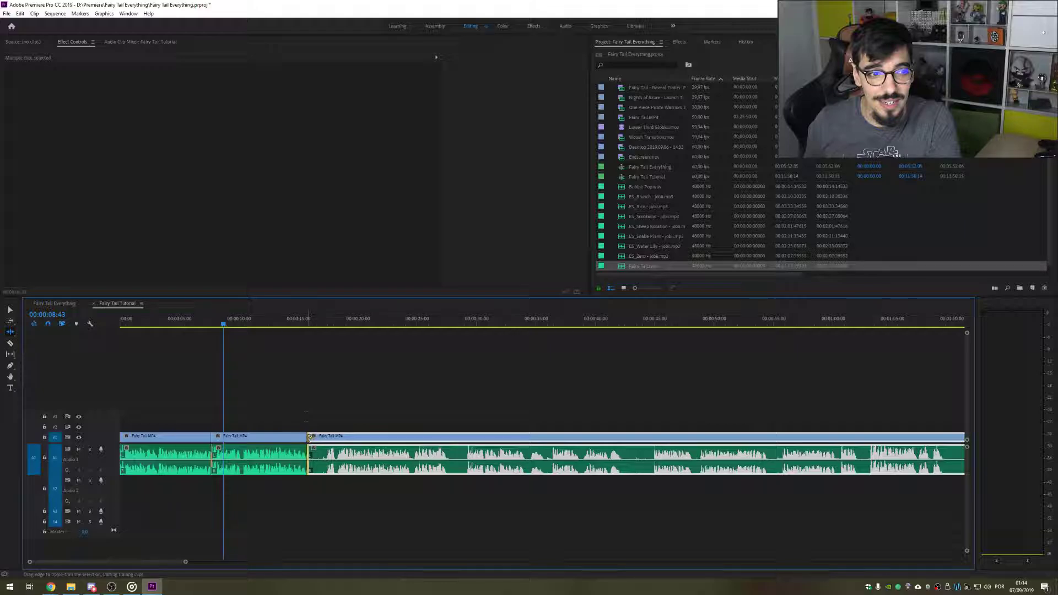
{"action": "left_click_drag", "start_coordinate": [309, 439], "coordinate": [338, 439]}
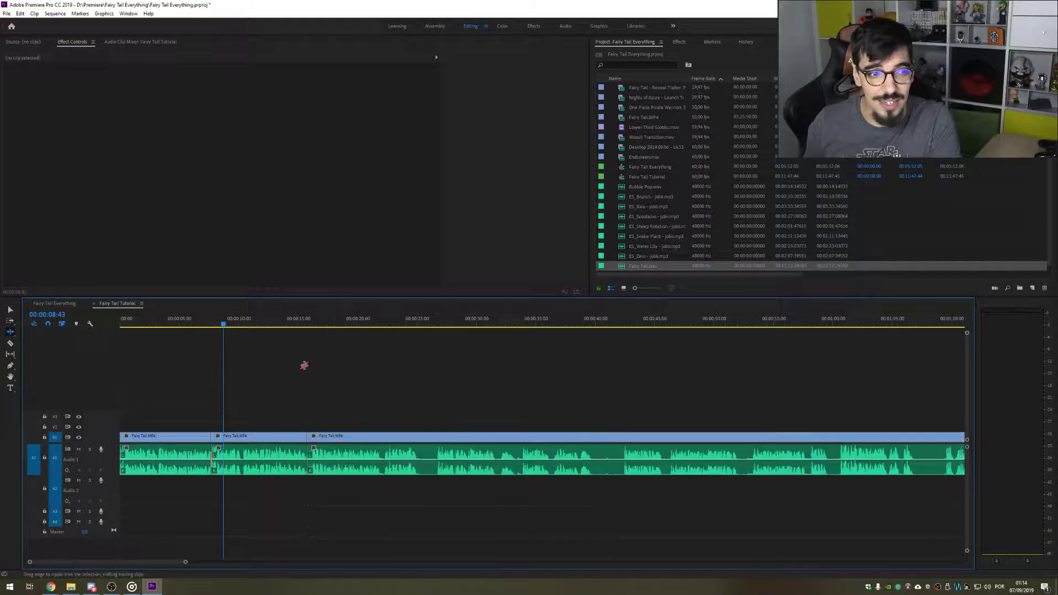
{"action": "left_click_drag", "start_coordinate": [281, 324], "coordinate": [291, 325]}
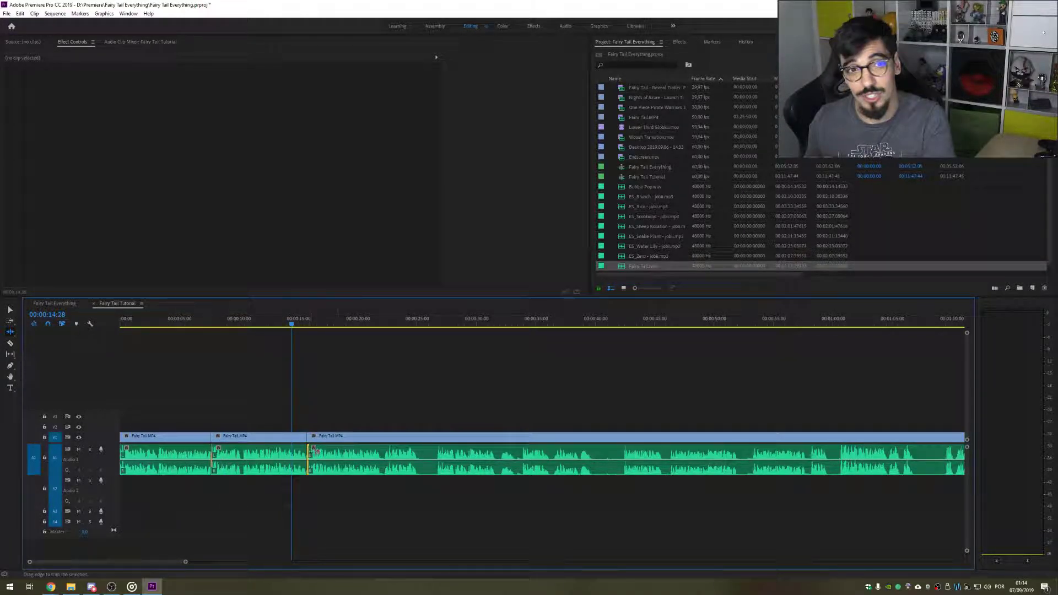
{"action": "key", "text": "space"}
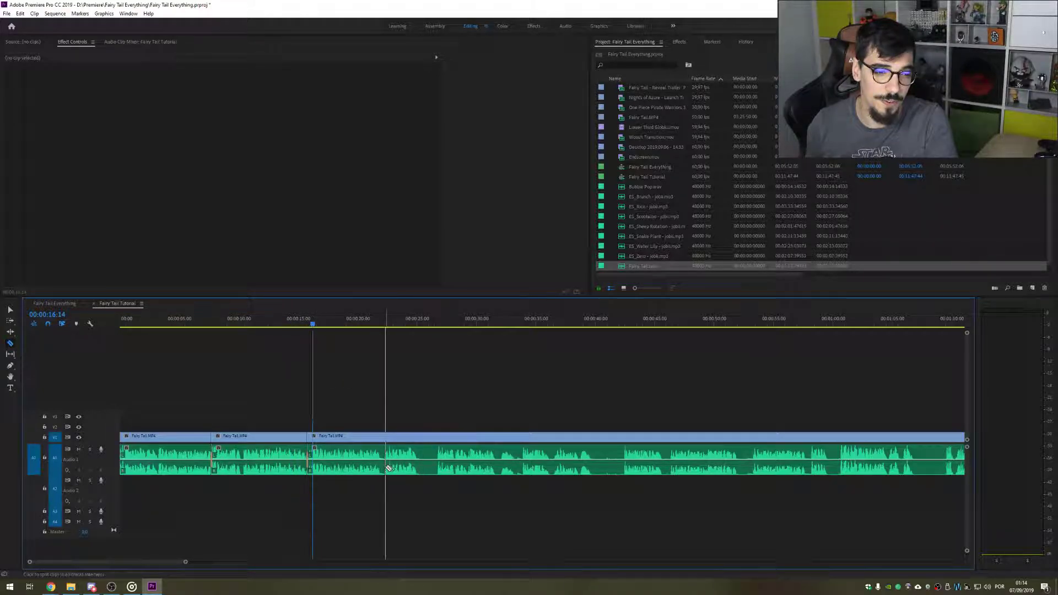
Step: Cut both tracks at about 22 seconds, ripple trim away the unwanted section after it, and play across the join
{"action": "left_click", "coordinate": [379, 467]}
{"action": "key", "text": "b"}
{"action": "left_click", "coordinate": [385, 439]}
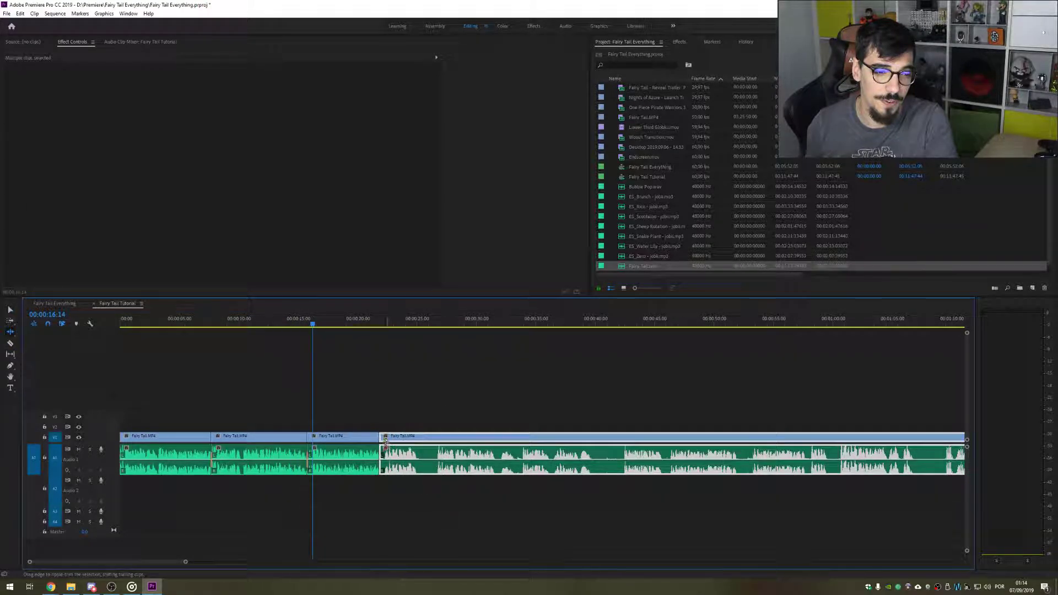
{"action": "left_click_drag", "start_coordinate": [387, 439], "coordinate": [439, 439]}
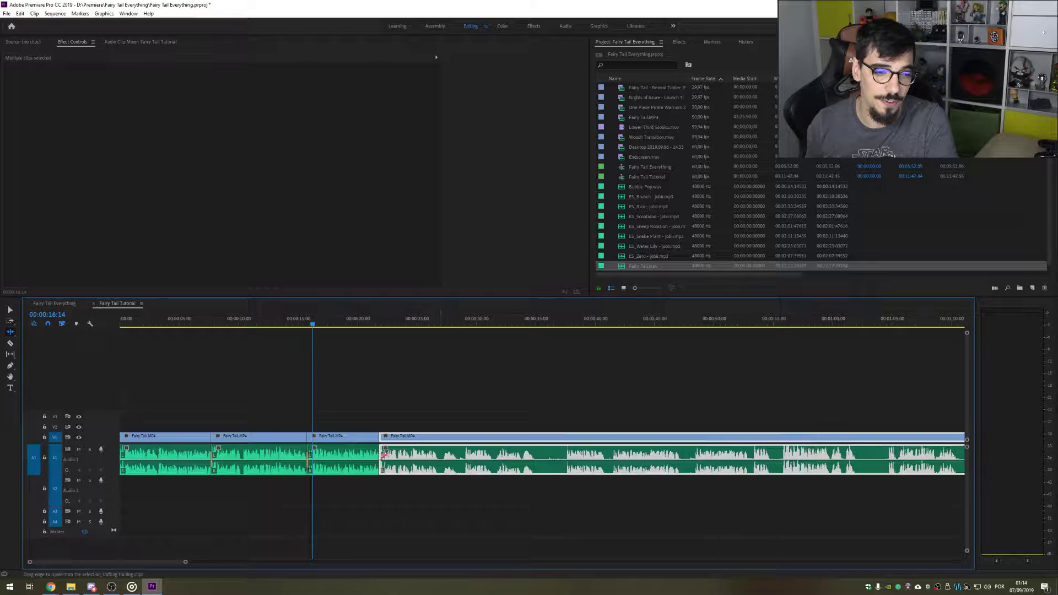
{"action": "left_click", "coordinate": [381, 458]}
{"action": "left_click_drag", "start_coordinate": [361, 323], "coordinate": [377, 324]}
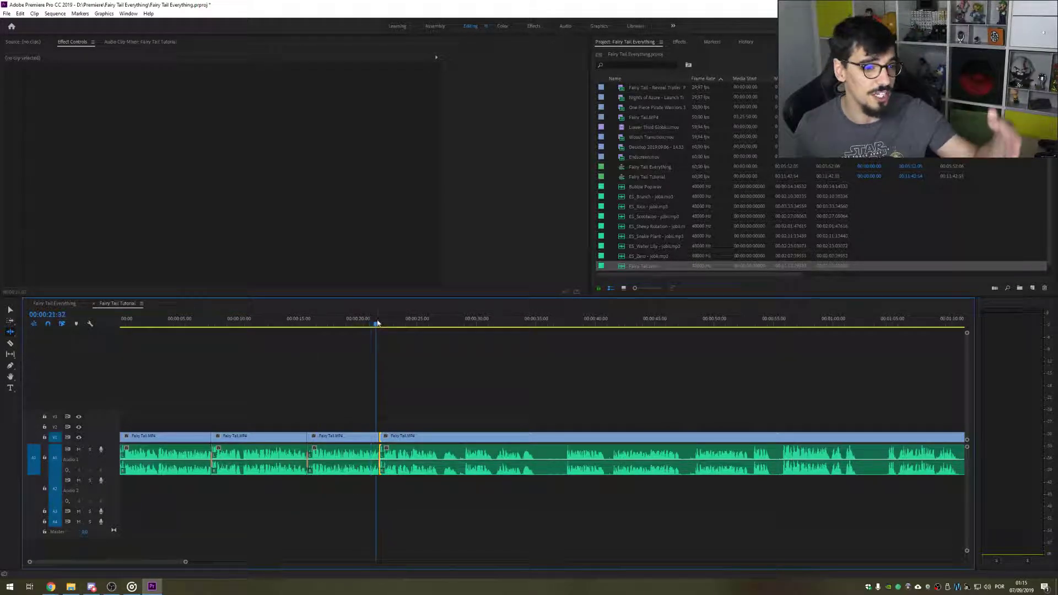
{"action": "key", "text": "space"}
Step: Cut both tracks at about 27 seconds and ripple trim the start of the remaining footage to the next spoken section
{"action": "key", "text": "c"}
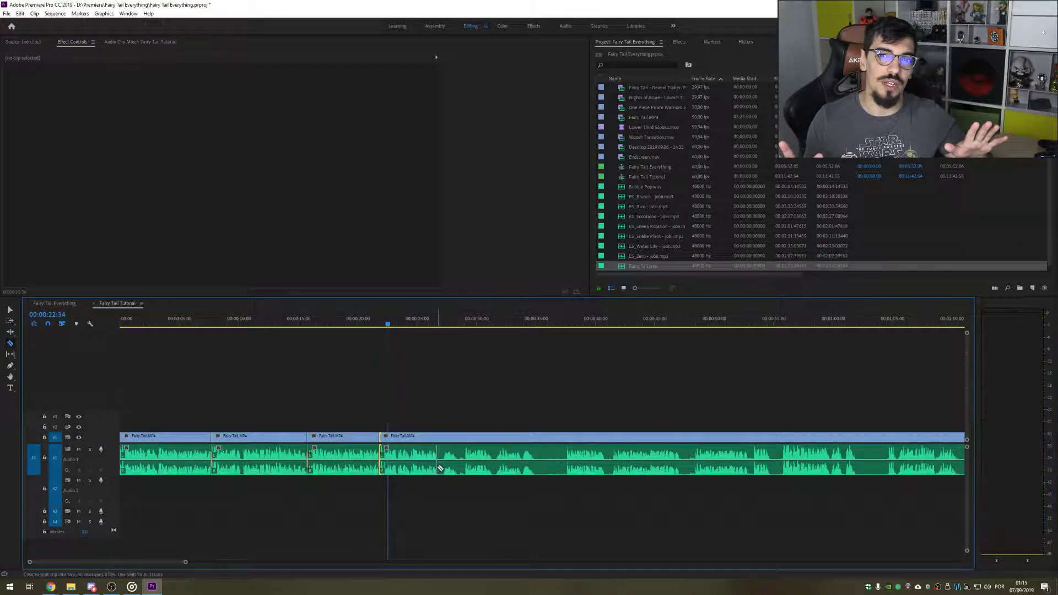
{"action": "key", "text": "b"}
{"action": "left_click", "coordinate": [442, 446]}
{"action": "left_click_drag", "start_coordinate": [440, 439], "coordinate": [469, 441]}
Step: Cut both tracks at about 29 seconds, ripple trim away the unwanted take after it, and return the playhead to about 27.5 seconds
{"action": "key", "text": "c"}
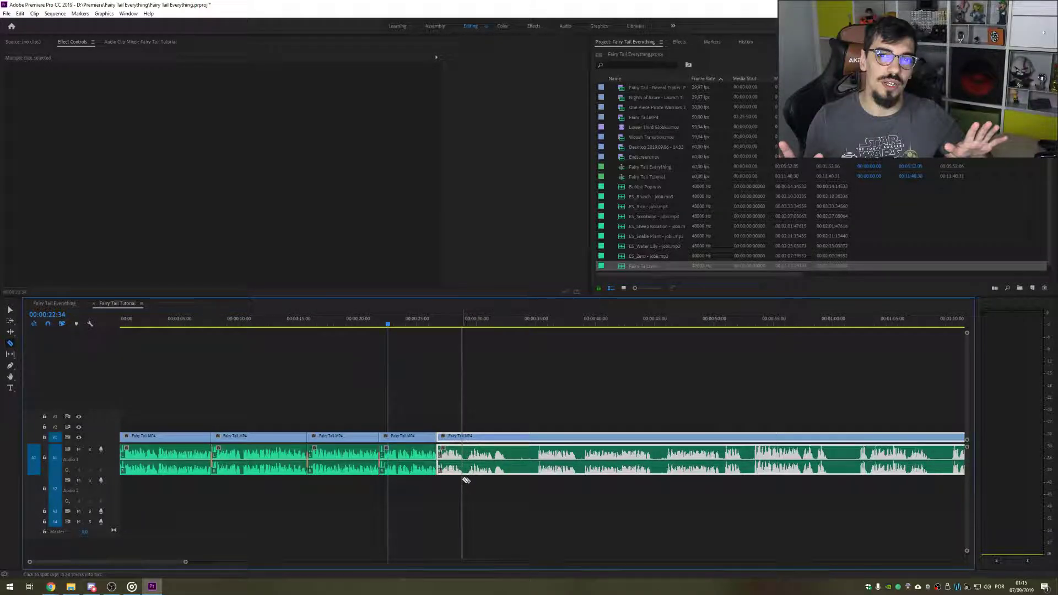
{"action": "left_click", "coordinate": [463, 478]}
{"action": "key", "text": "b"}
{"action": "left_click", "coordinate": [466, 437]}
{"action": "left_click_drag", "start_coordinate": [502, 437], "coordinate": [541, 437]}
{"action": "left_click", "coordinate": [439, 457]}
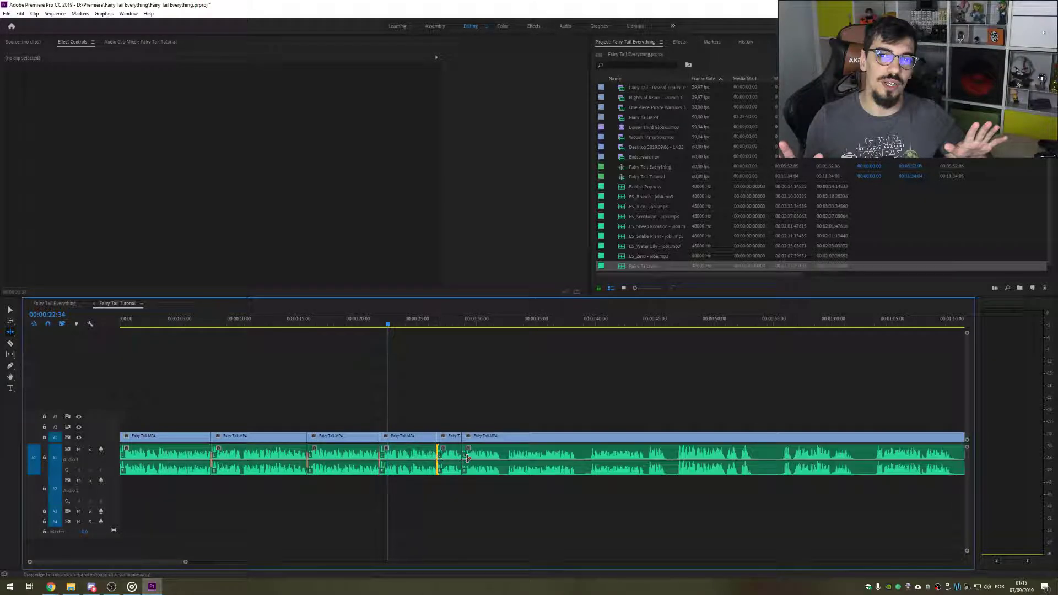
{"action": "left_click", "coordinate": [448, 324]}
Step: Cut both tracks at about 32 seconds and ripple trim away the short pause that follows
{"action": "key", "text": "c"}
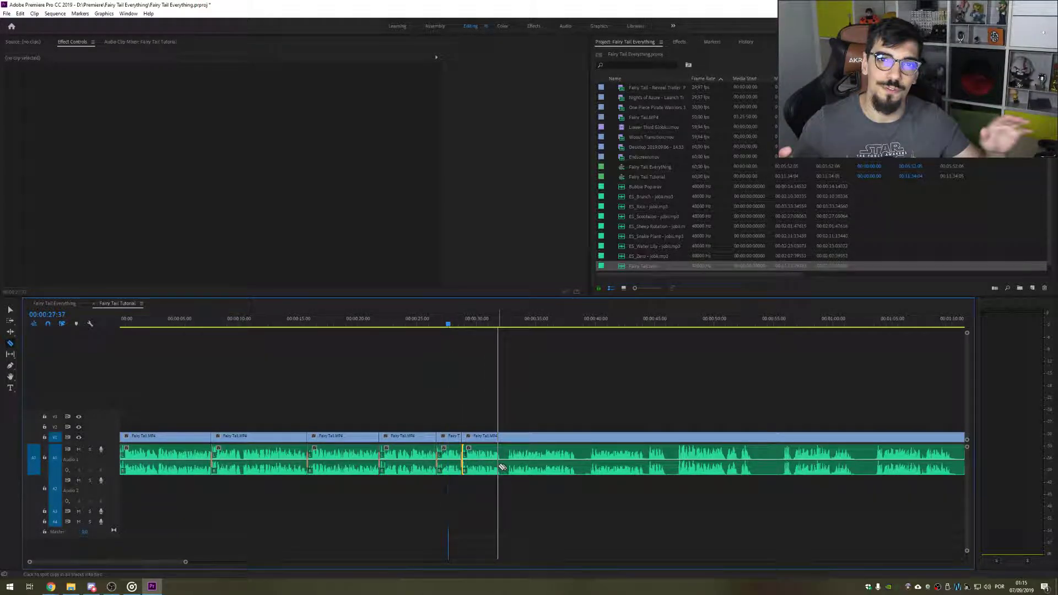
{"action": "left_click", "coordinate": [499, 465]}
{"action": "key", "text": "v"}
{"action": "left_click_drag", "start_coordinate": [515, 417], "coordinate": [537, 476]}
{"action": "key", "text": "b"}
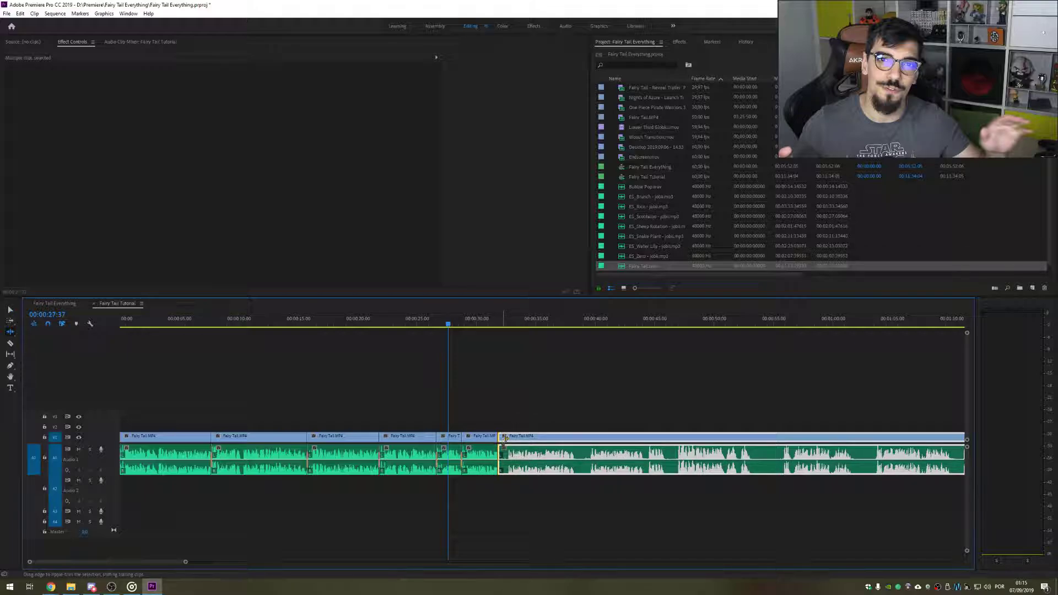
{"action": "left_click_drag", "start_coordinate": [504, 438], "coordinate": [513, 439]}
{"action": "left_click", "coordinate": [501, 452]}
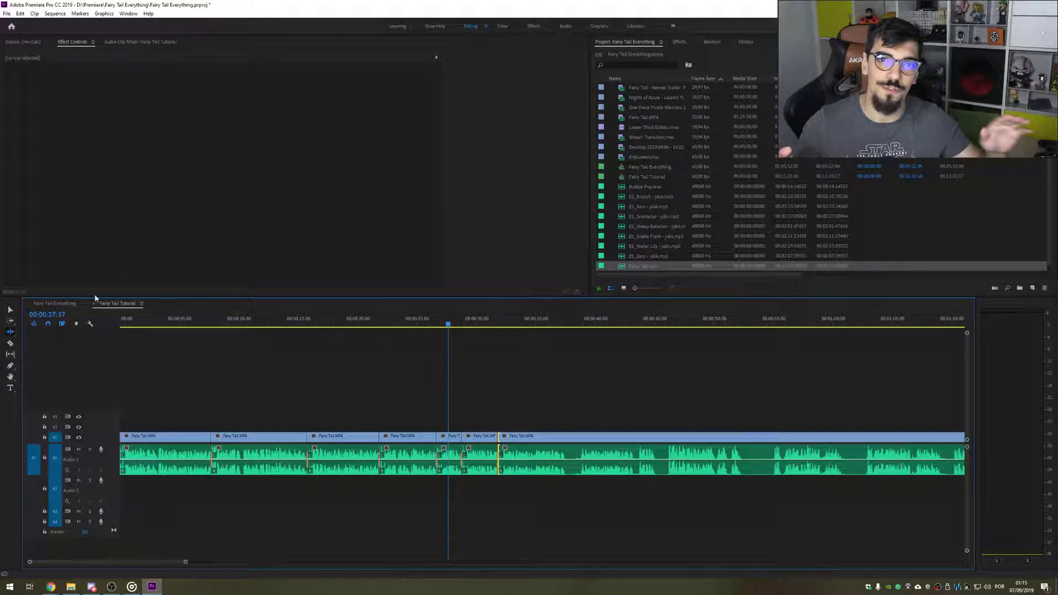
Step: Open the Fairy Tail Everything sequence and examine the whole finished edit on its timeline
{"action": "left_click", "coordinate": [54, 304]}
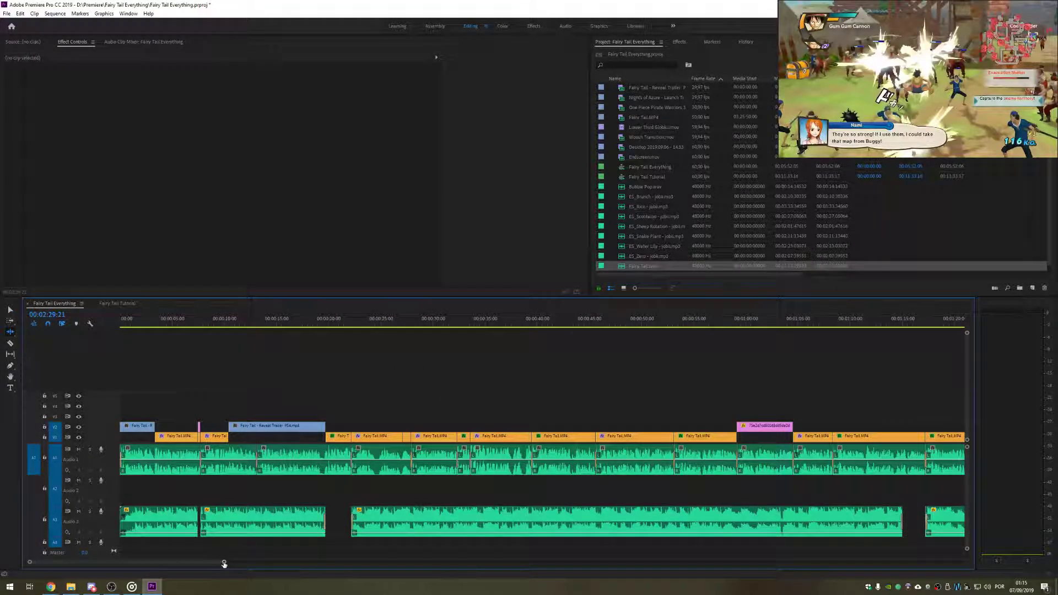
{"action": "left_click_drag", "start_coordinate": [224, 563], "coordinate": [613, 483]}
{"action": "key", "text": "v"}
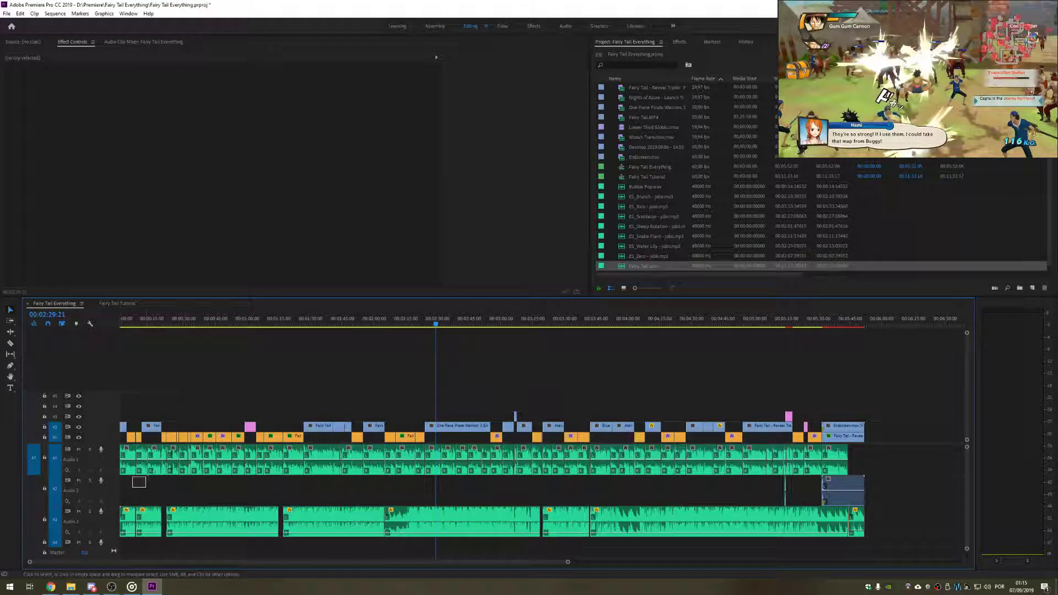
Step: Examine how the voice audio and the orange talking clips are laid out across the Fairy Tail Everything timeline by selecting each group
{"action": "left_click_drag", "start_coordinate": [146, 477], "coordinate": [817, 441]}
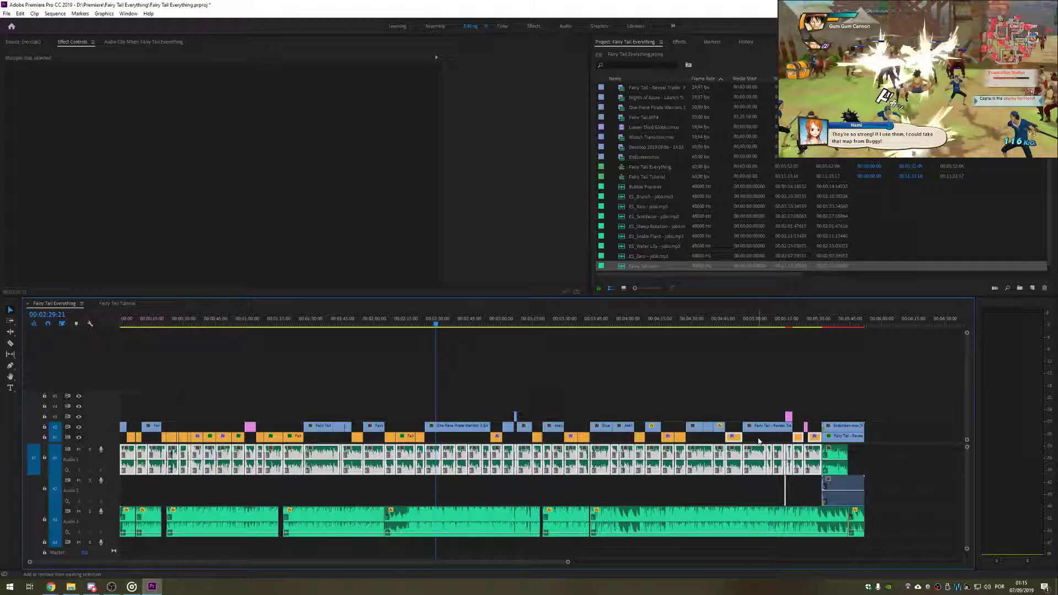
{"action": "left_click", "coordinate": [777, 441]}
{"action": "left_click_drag", "start_coordinate": [776, 441], "coordinate": [117, 446]}
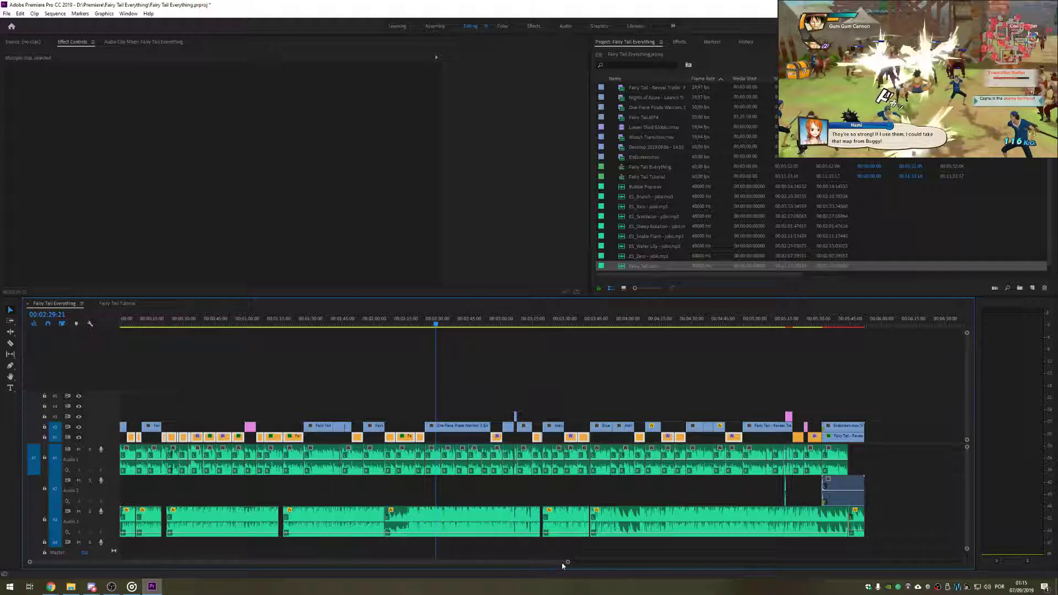
{"action": "left_click", "coordinate": [569, 564]}
{"action": "left_click_drag", "start_coordinate": [508, 563], "coordinate": [111, 564]}
{"action": "left_click", "coordinate": [442, 373]}
{"action": "left_click_drag", "start_coordinate": [428, 436], "coordinate": [507, 438]}
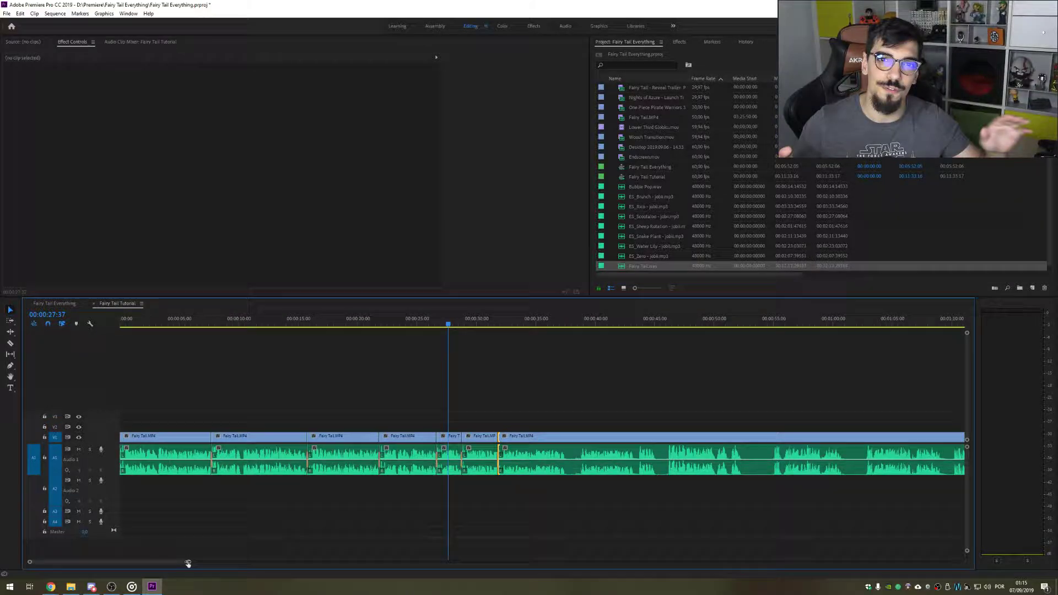
Step: In the Fairy Tail Tutorial sequence, set the label colour of all Fairy Tail.MP4 video clips to Mango
{"action": "left_click_drag", "start_coordinate": [188, 564], "coordinate": [467, 562]}
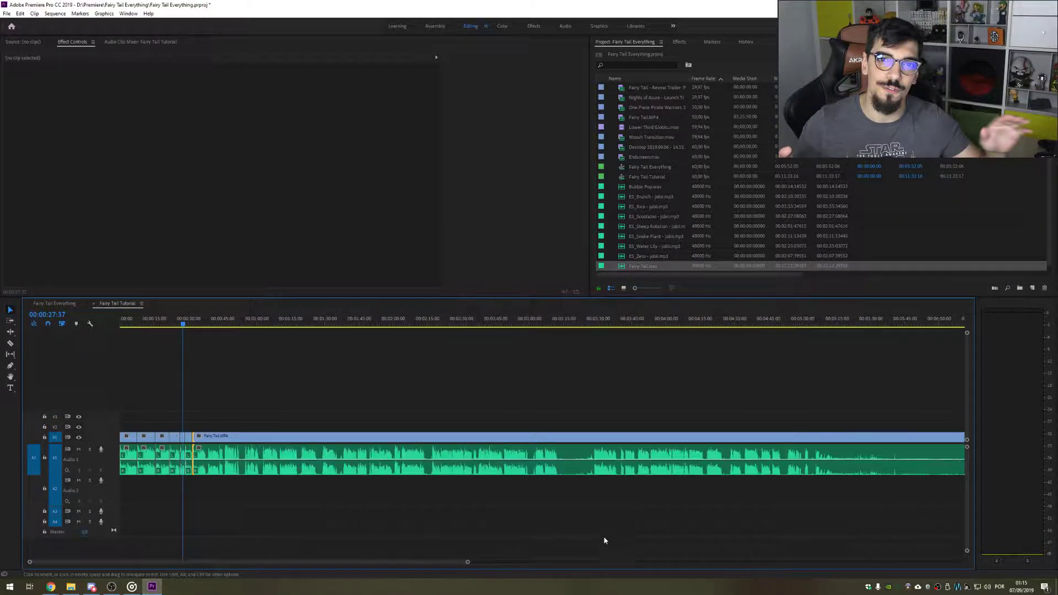
{"action": "left_click_drag", "start_coordinate": [193, 430], "coordinate": [124, 437]}
{"action": "right_click", "coordinate": [227, 439]}
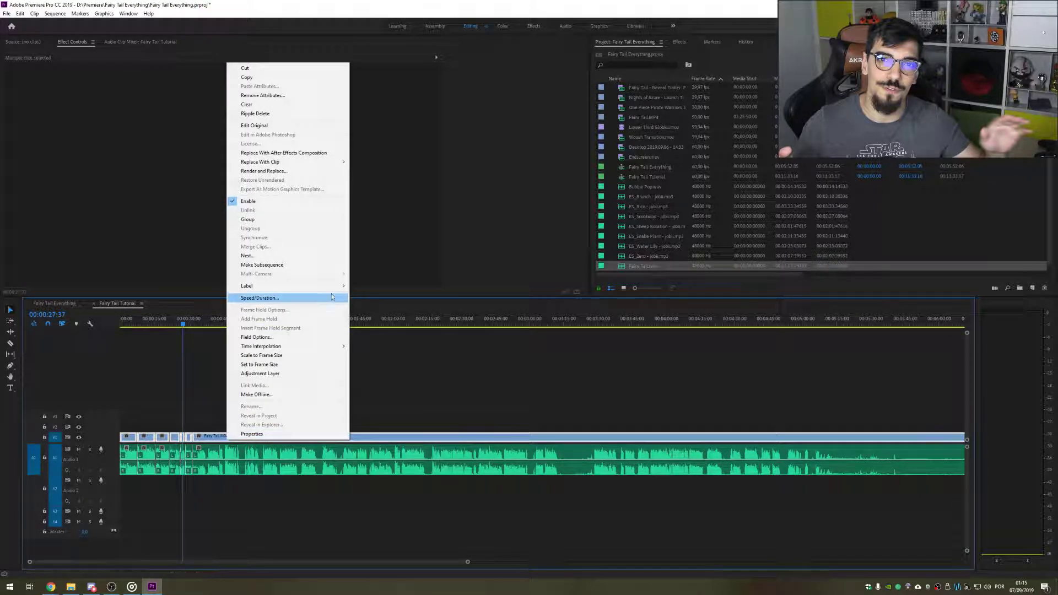
{"action": "mouse_move", "coordinate": [323, 291]}
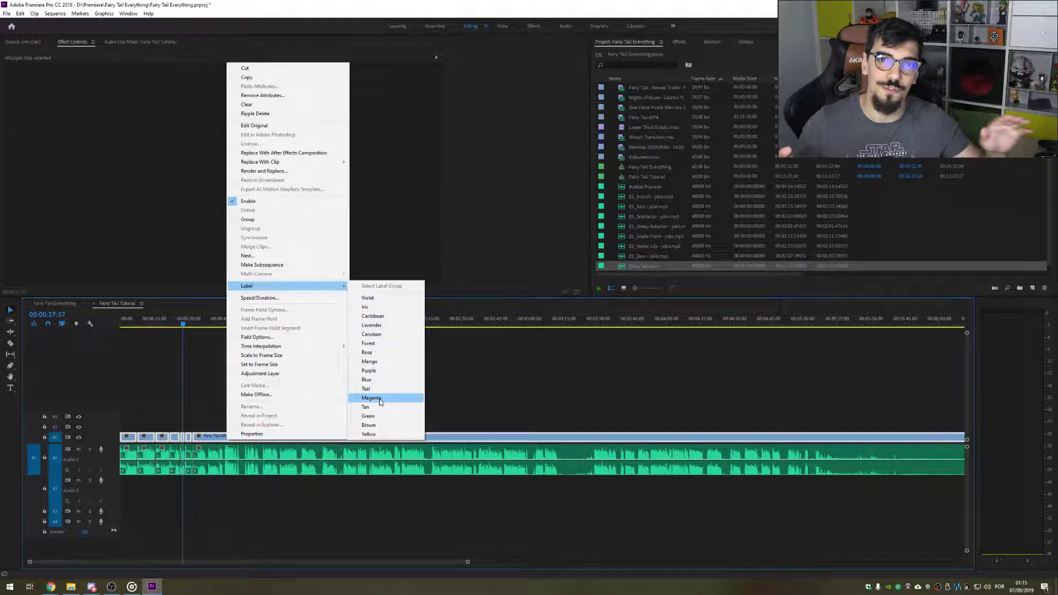
{"action": "left_click", "coordinate": [381, 364]}
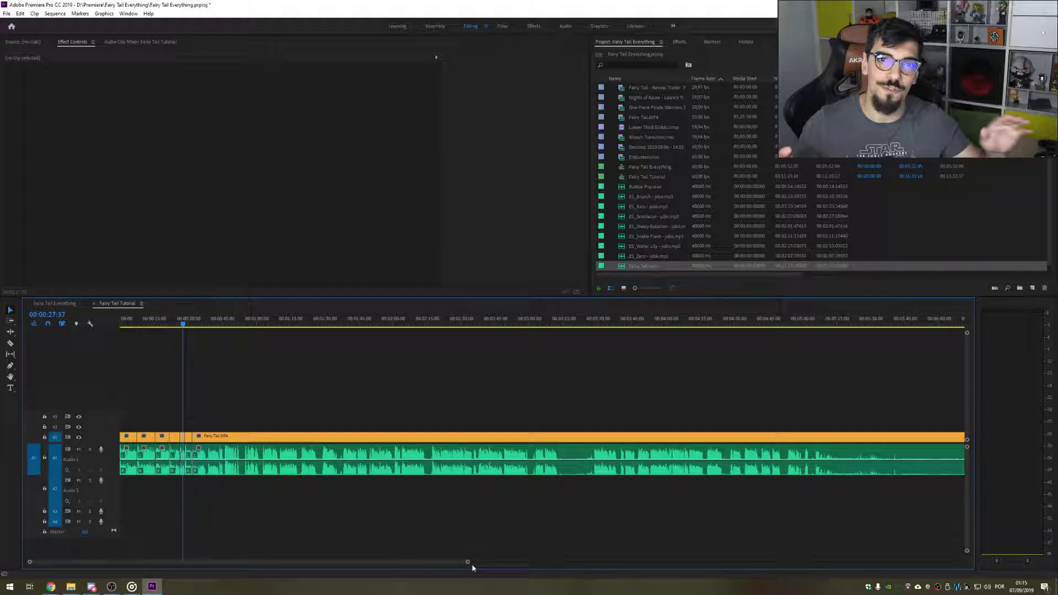
Step: Delete the long uncut remainder of the footage after about 32 seconds from both the video and audio tracks
{"action": "left_click_drag", "start_coordinate": [468, 562], "coordinate": [324, 559]}
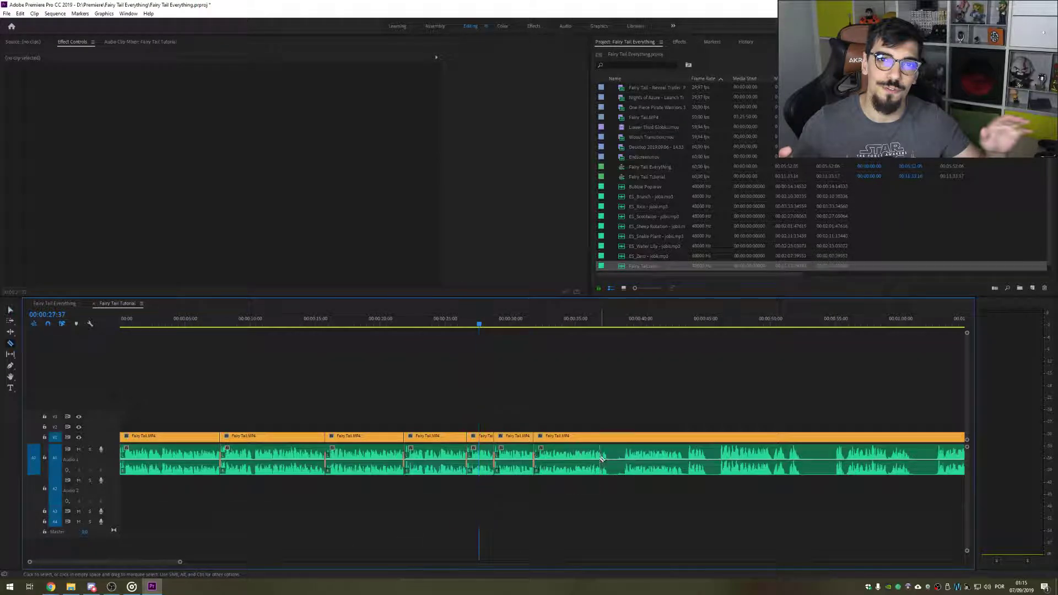
{"action": "key", "text": "v"}
{"action": "left_click", "coordinate": [623, 457]}
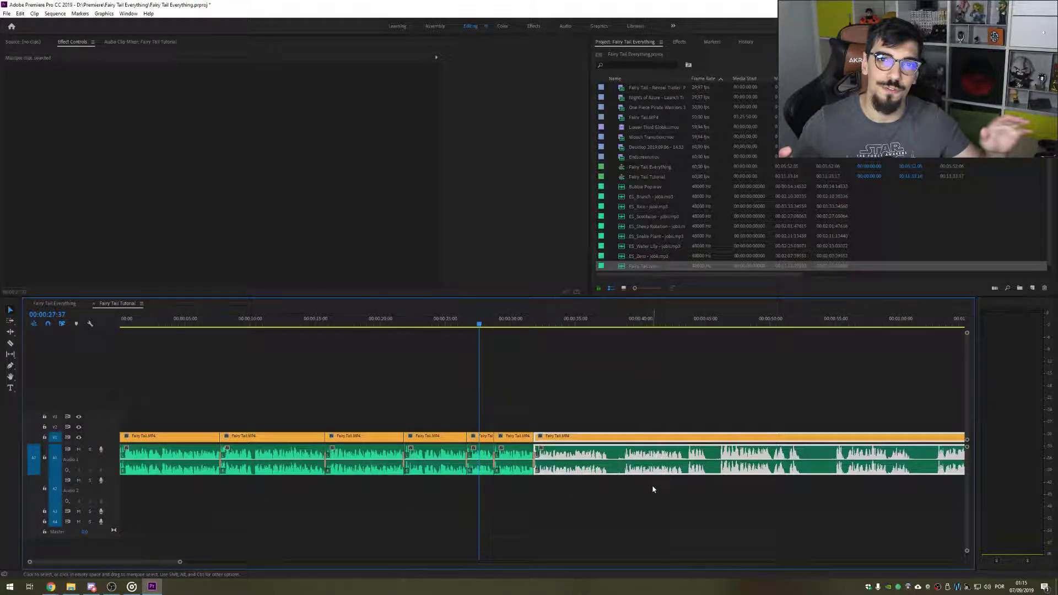
{"action": "key", "text": "Delete"}
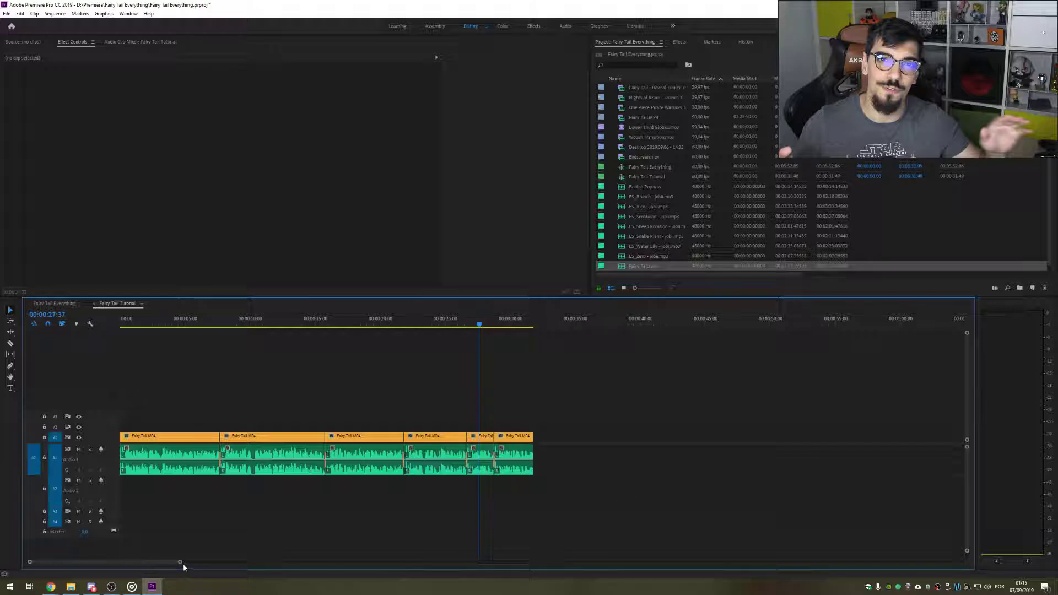
Step: Mark the Fairy Tail Reveal Trailer from about 4 to 5 seconds and place only its video on V2 at the sequence start
{"action": "left_click_drag", "start_coordinate": [179, 562], "coordinate": [182, 562]}
{"action": "key", "text": "Home"}
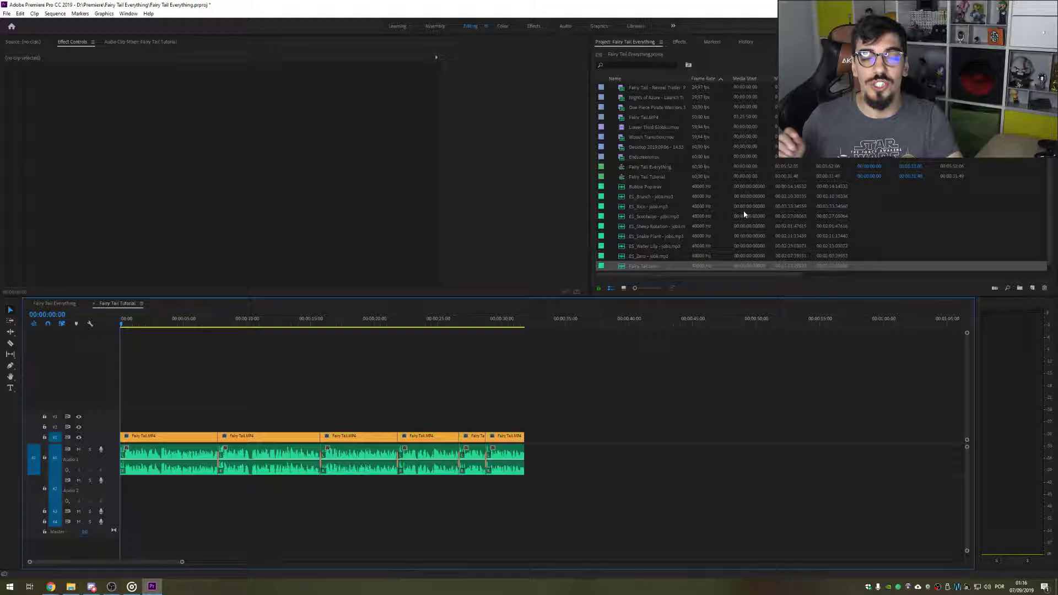
{"action": "scroll", "coordinate": [672, 221], "scroll_direction": "up", "scroll_amount": 2}
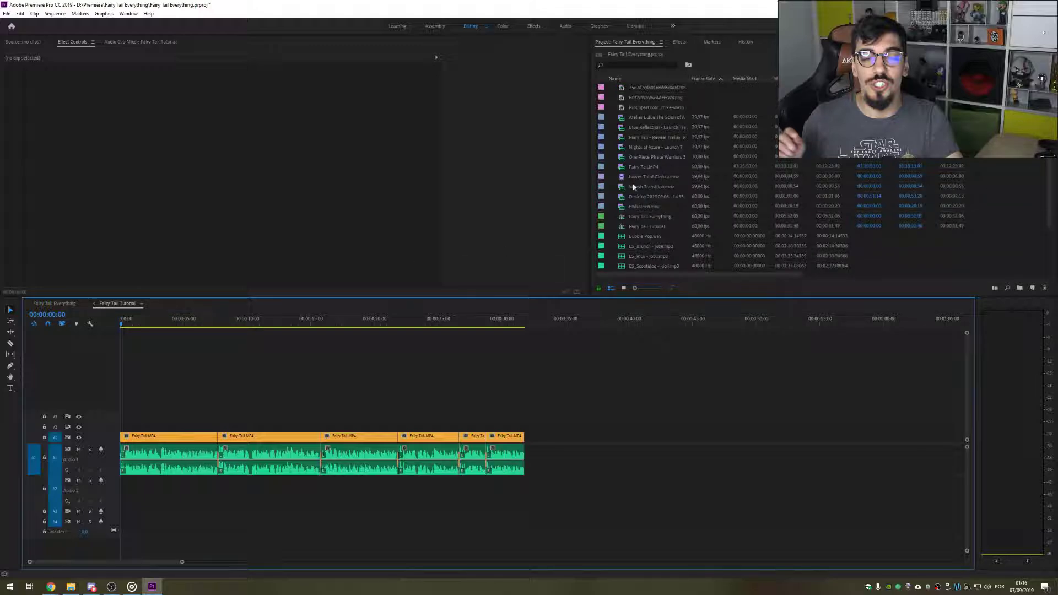
{"action": "double_click", "coordinate": [624, 138]}
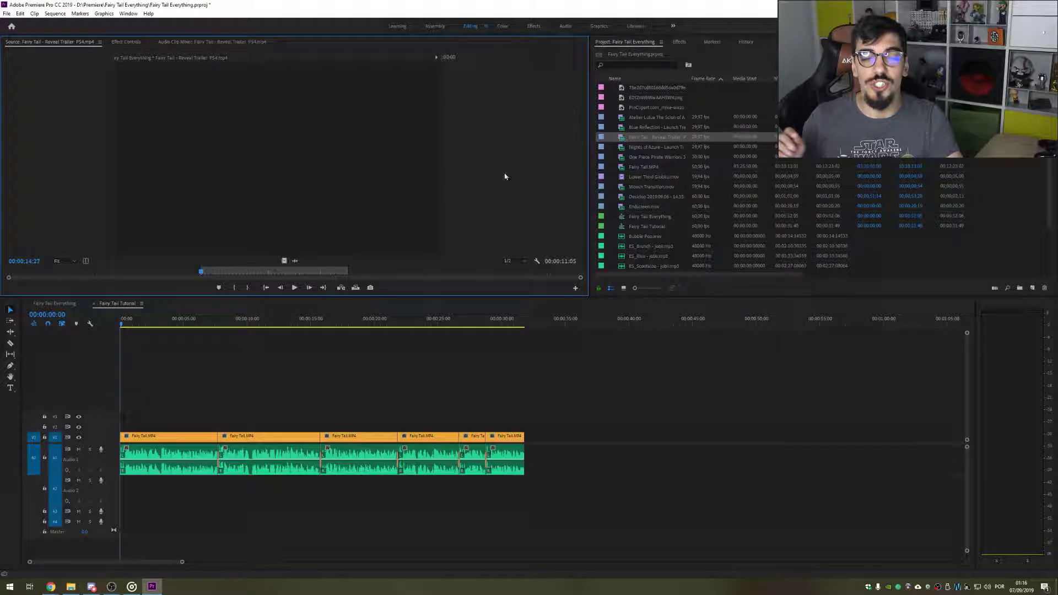
{"action": "left_click", "coordinate": [20, 275]}
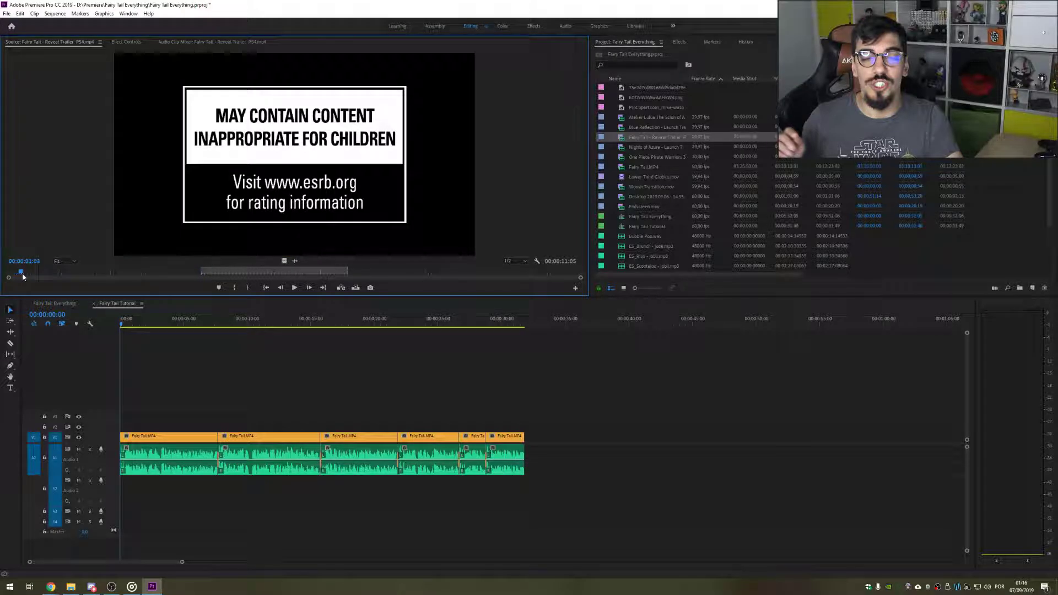
{"action": "left_click_drag", "start_coordinate": [48, 274], "coordinate": [62, 278]}
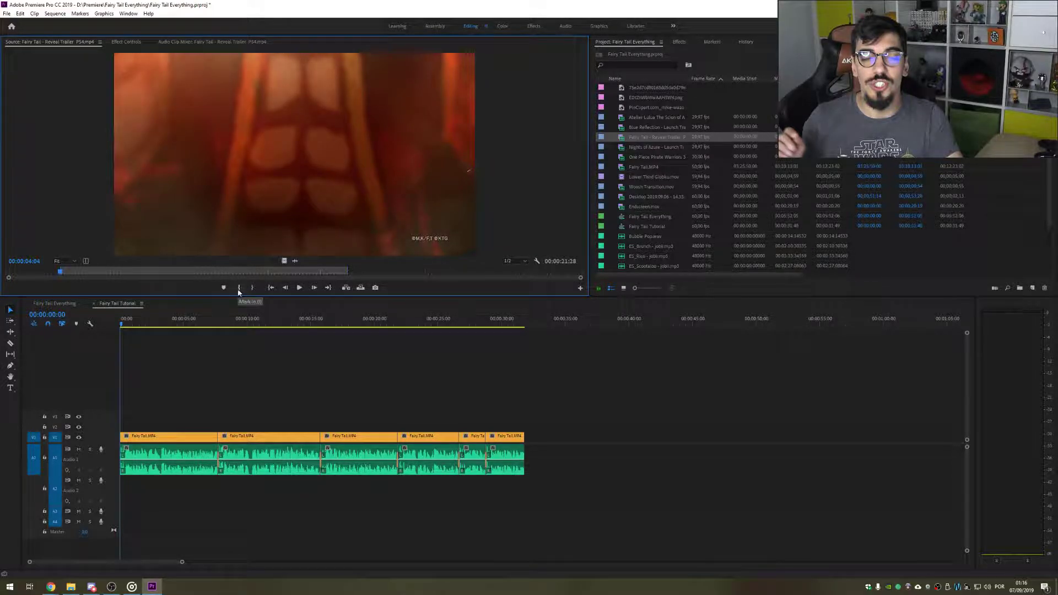
{"action": "key", "text": "space"}
{"action": "left_click_drag", "start_coordinate": [284, 261], "coordinate": [127, 427]}
Step: Extend the end of the trailer clip on V2 to 00:00:03:15 to match the narration
{"action": "left_click_drag", "start_coordinate": [182, 563], "coordinate": [68, 563]}
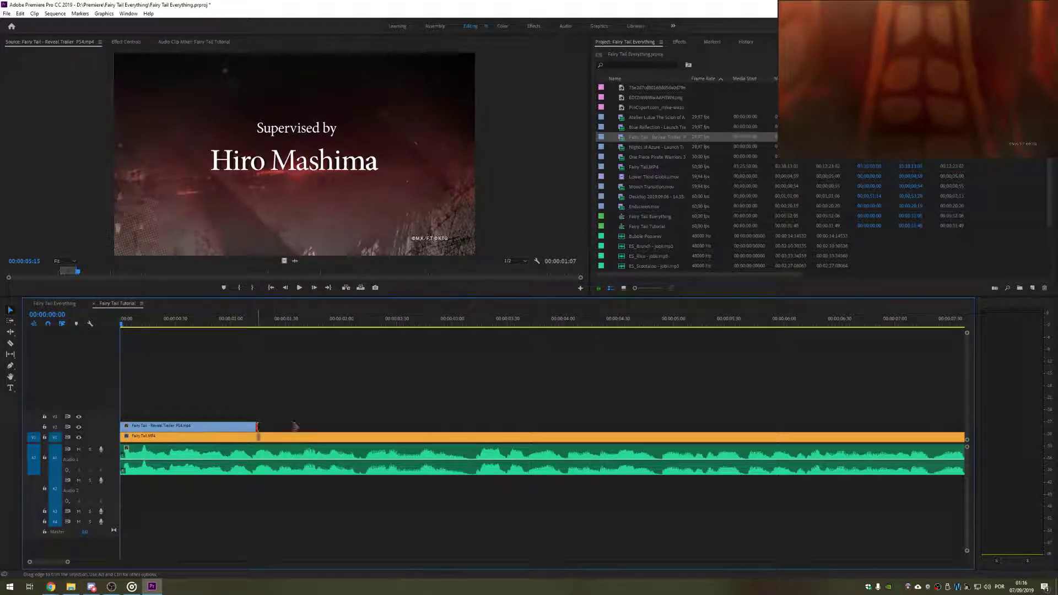
{"action": "left_click_drag", "start_coordinate": [295, 427], "coordinate": [460, 427]}
{"action": "key", "text": "space"}
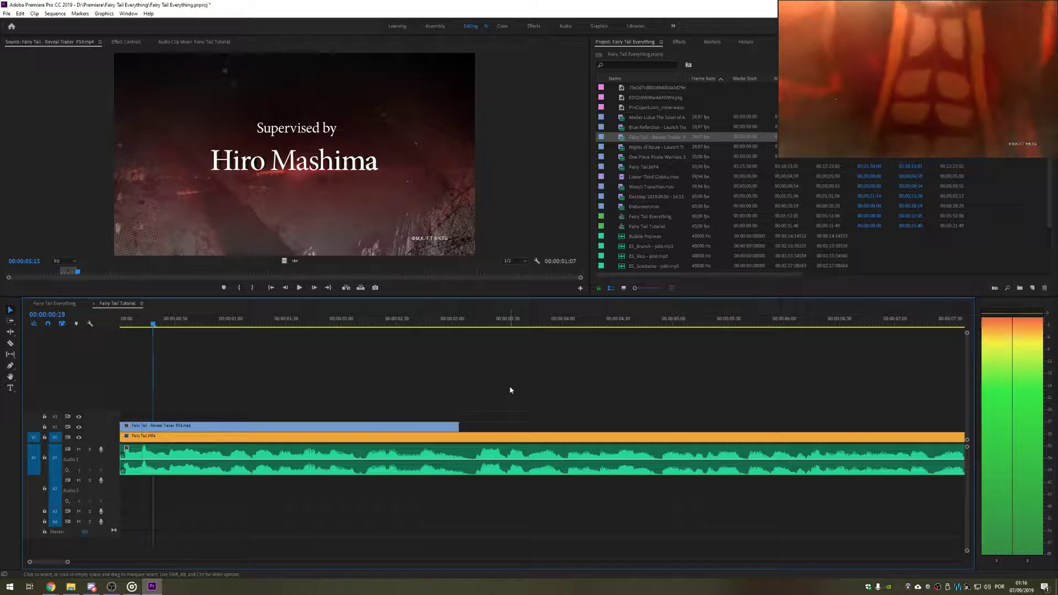
{"action": "left_click_drag", "start_coordinate": [459, 426], "coordinate": [478, 425]}
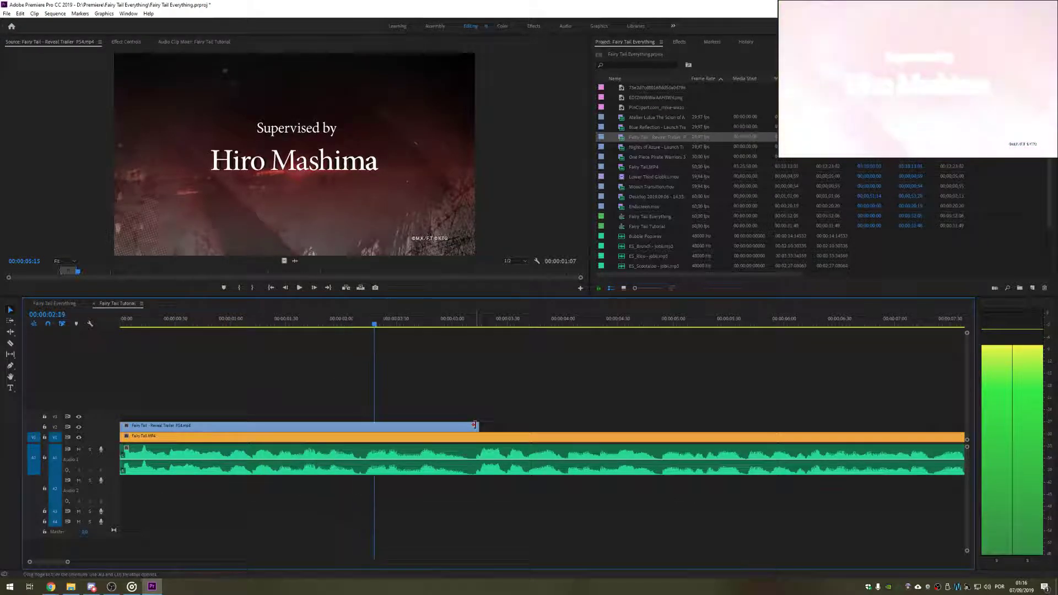
{"action": "key", "text": "space"}
{"action": "scroll", "coordinate": [503, 442], "scroll_direction": "down", "scroll_amount": 6}
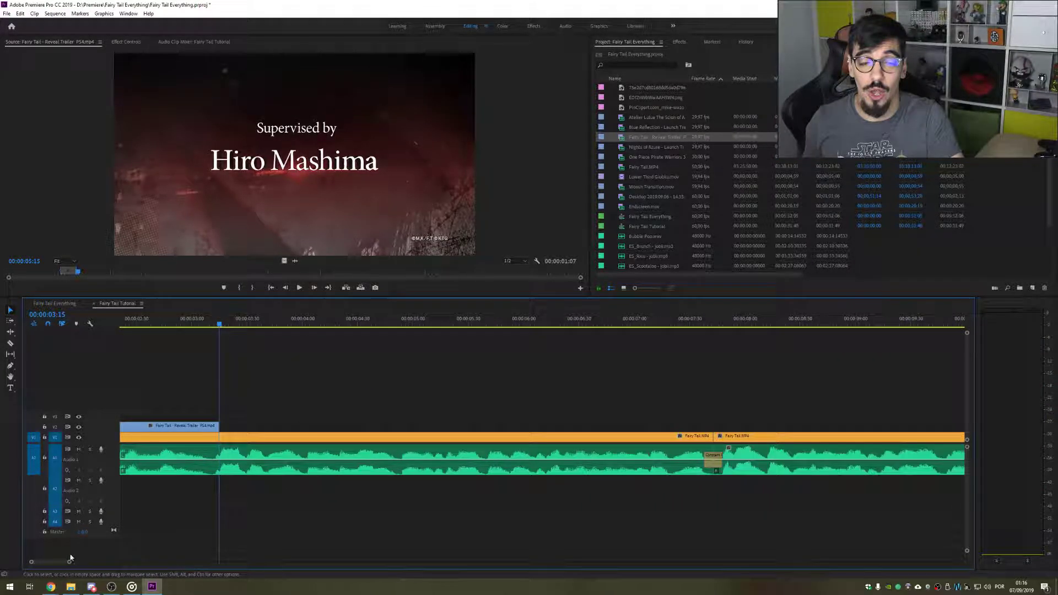
Step: Trim the start of the first Fairy Tail.MP4 video clip to the end of the trailer clip, leaving its audio intact
{"action": "left_click_drag", "start_coordinate": [70, 560], "coordinate": [86, 562]}
{"action": "key", "text": "space"}
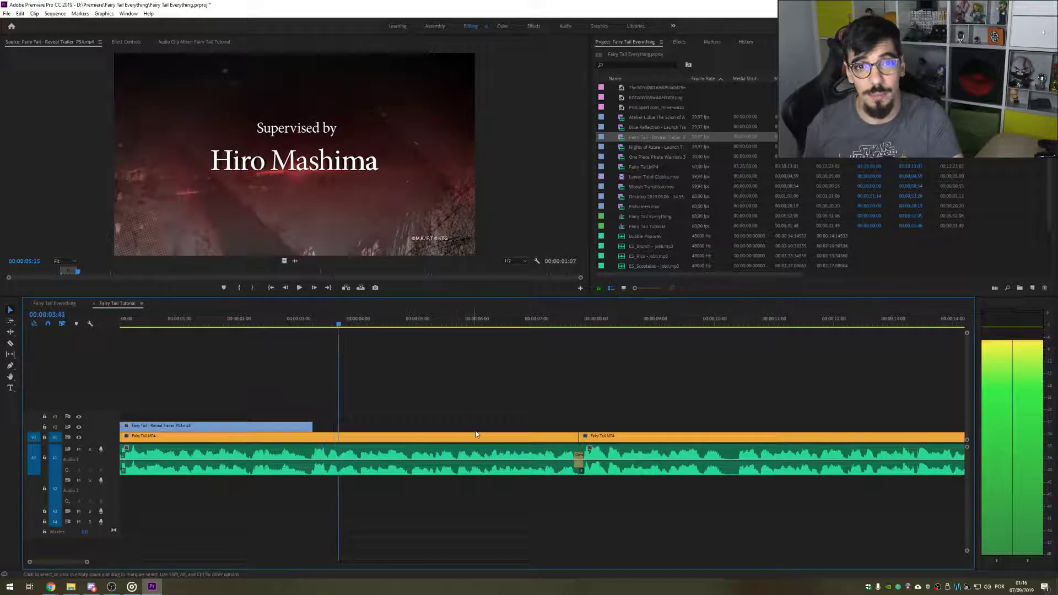
{"action": "key", "text": "space"}
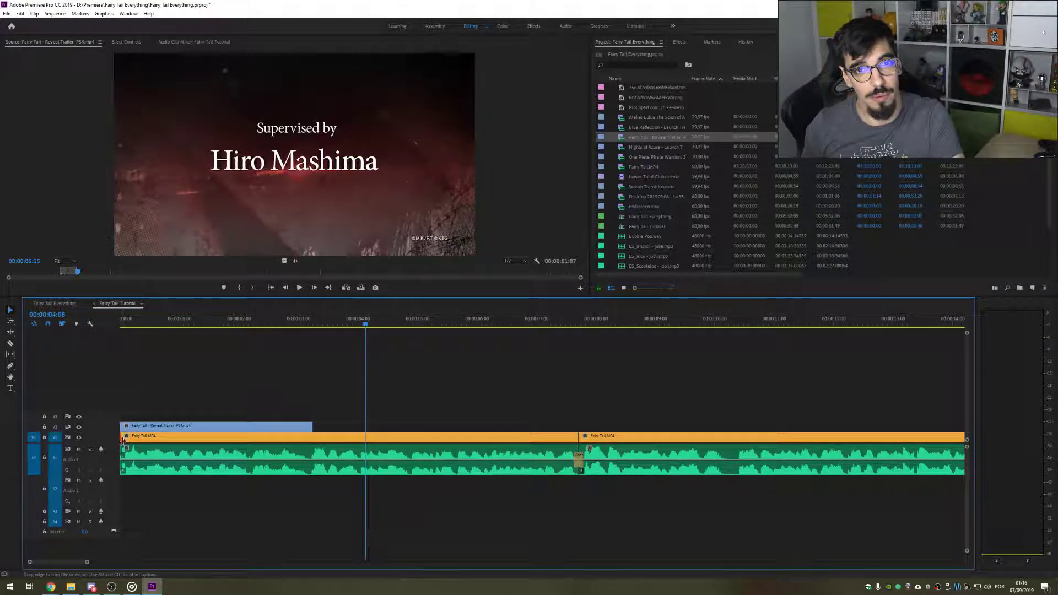
{"action": "left_click_drag", "start_coordinate": [123, 440], "coordinate": [312, 439]}
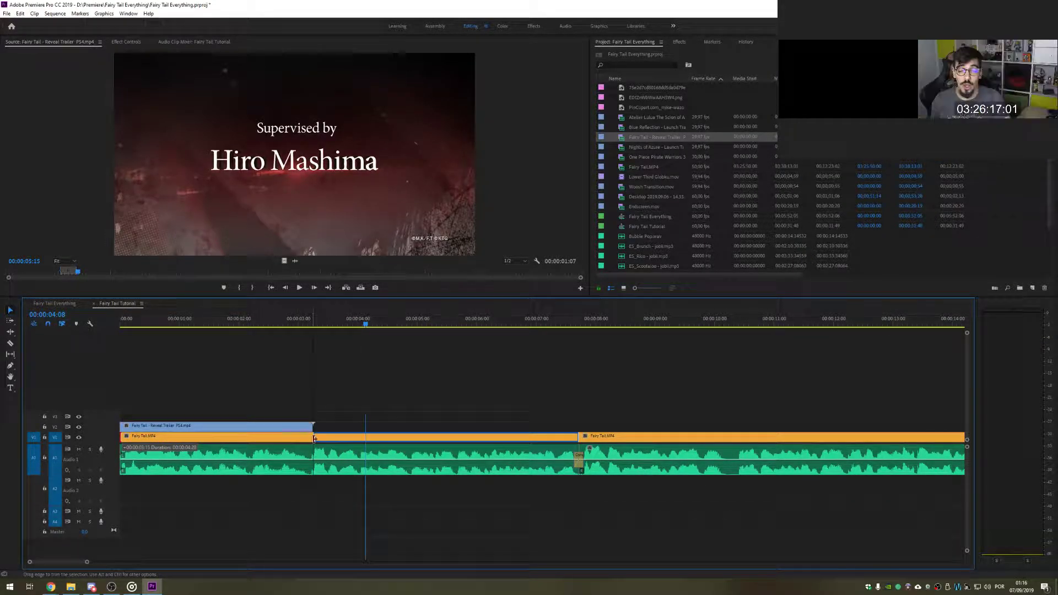
Step: Play the narration from about 3 to 8 seconds and cut the V1 video at about 7.4 seconds, just before the second clip
{"action": "left_click", "coordinate": [297, 320]}
{"action": "key", "text": "space"}
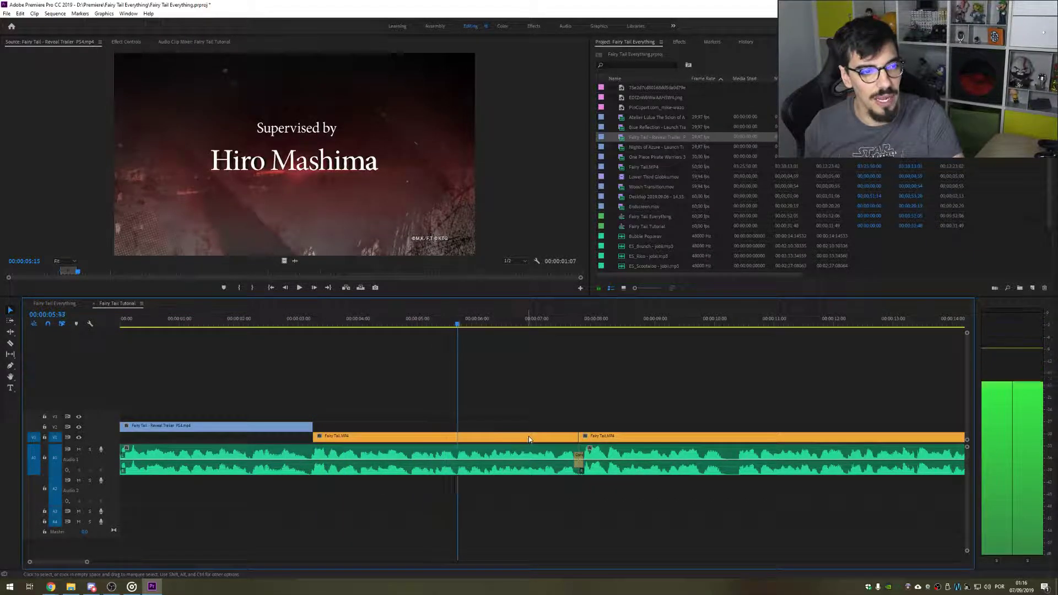
{"action": "key", "text": "space"}
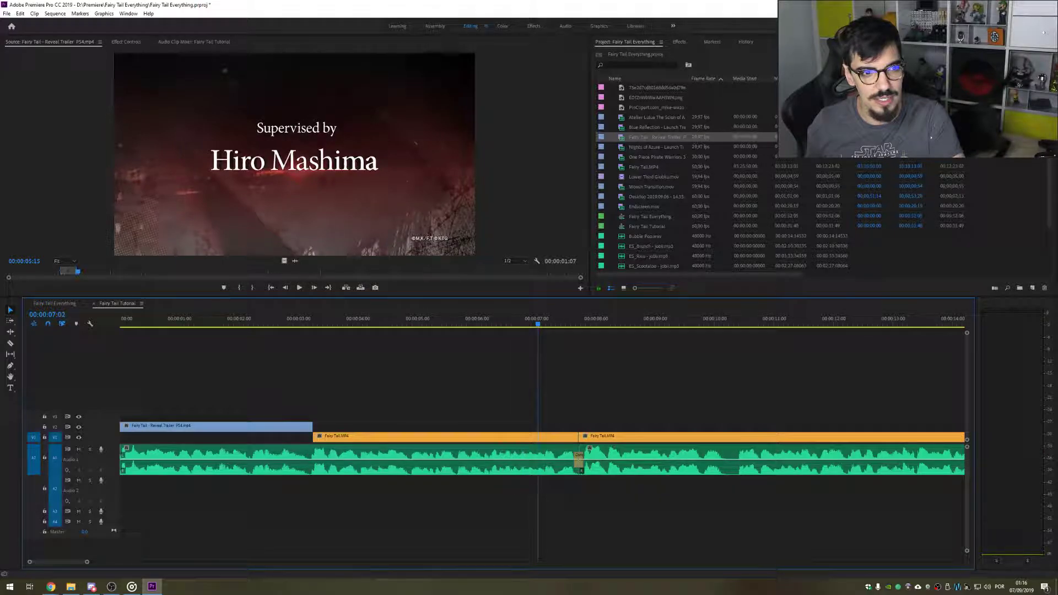
{"action": "key", "text": "space"}
{"action": "key", "text": "space"}
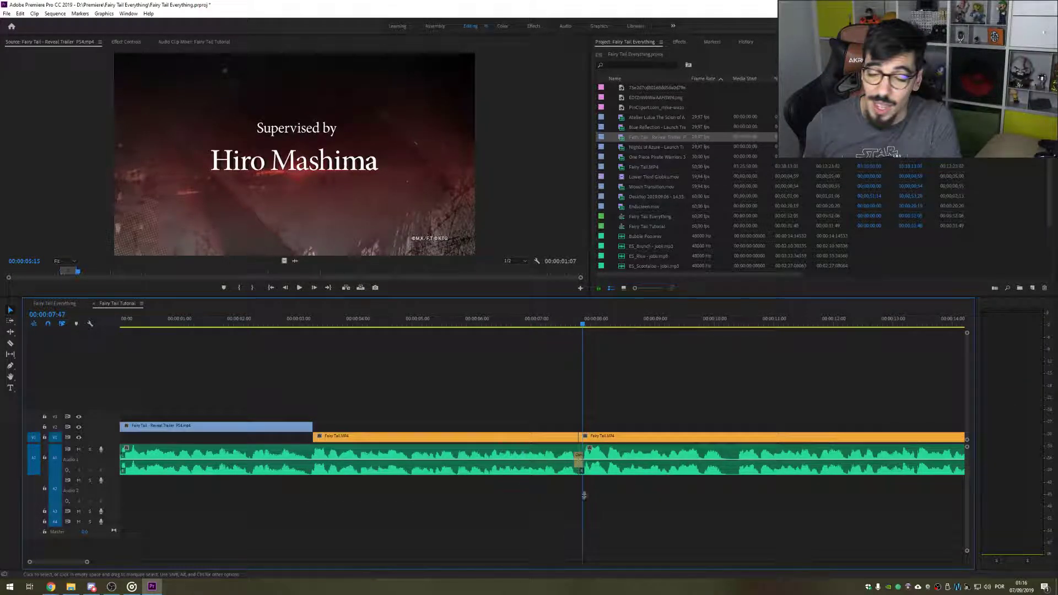
{"action": "key", "text": "space"}
{"action": "key", "text": "space"}
{"action": "key", "text": "c"}
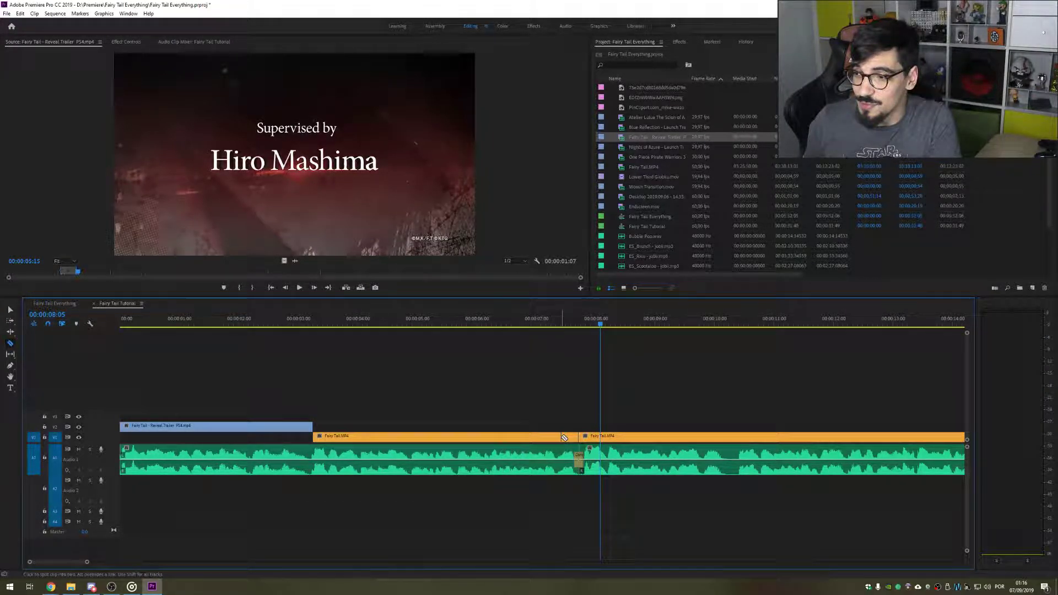
{"action": "left_click", "coordinate": [562, 438]}
{"action": "key", "text": "v"}
Step: Increase the Scale of the short V1 piece starting at about 7.4 seconds to zoom in on the speaker
{"action": "left_click", "coordinate": [571, 323]}
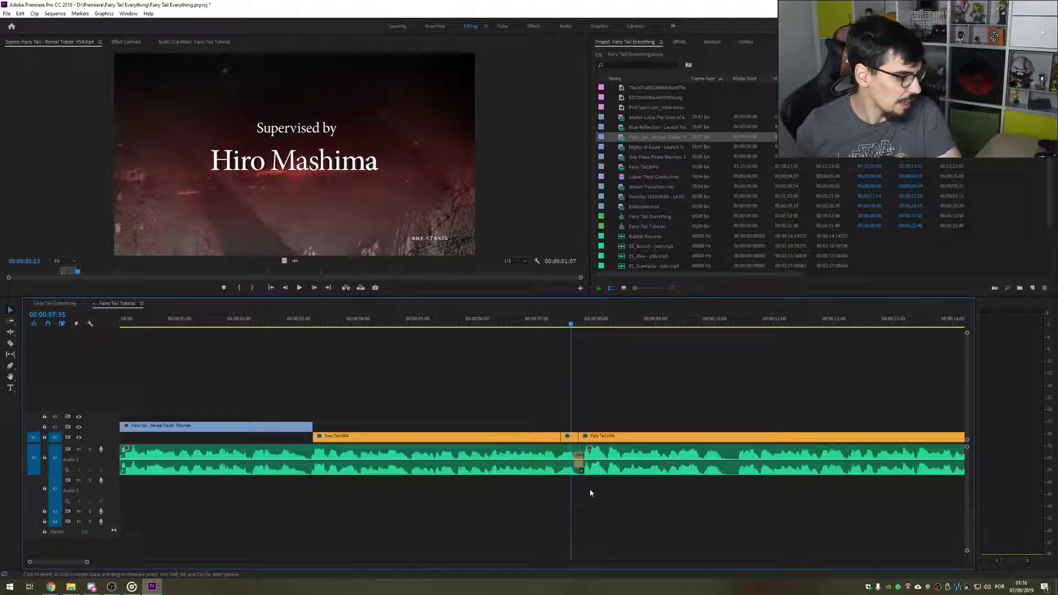
{"action": "mouse_move", "coordinate": [570, 325]}
{"action": "left_mouse_down"}
{"action": "mouse_move", "coordinate": [537, 324]}
{"action": "mouse_move", "coordinate": [566, 330]}
{"action": "left_mouse_up"}
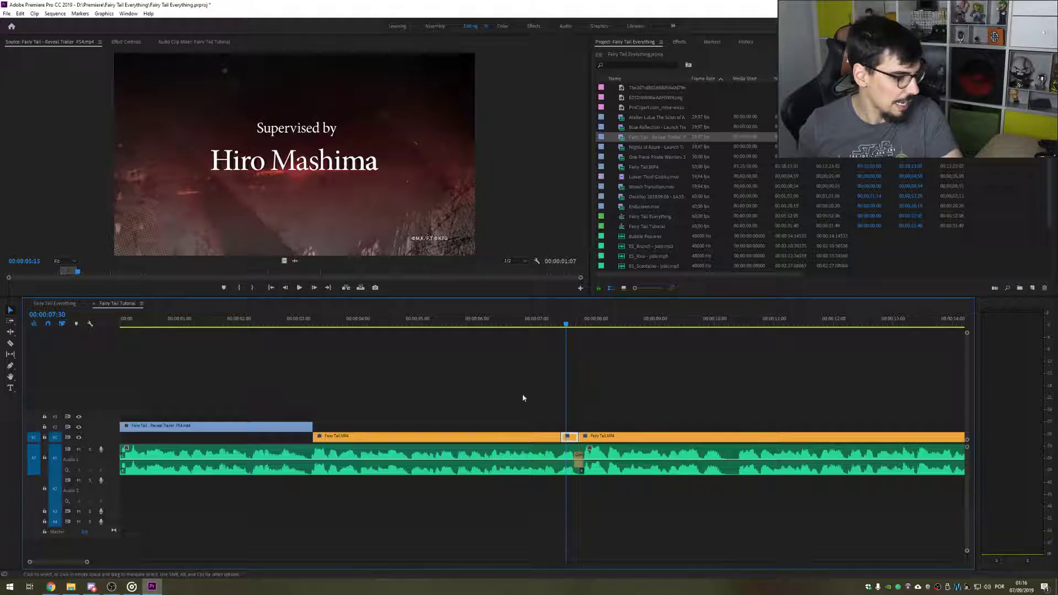
{"action": "left_click", "coordinate": [126, 43]}
{"action": "left_click_drag", "start_coordinate": [231, 93], "coordinate": [387, 232]}
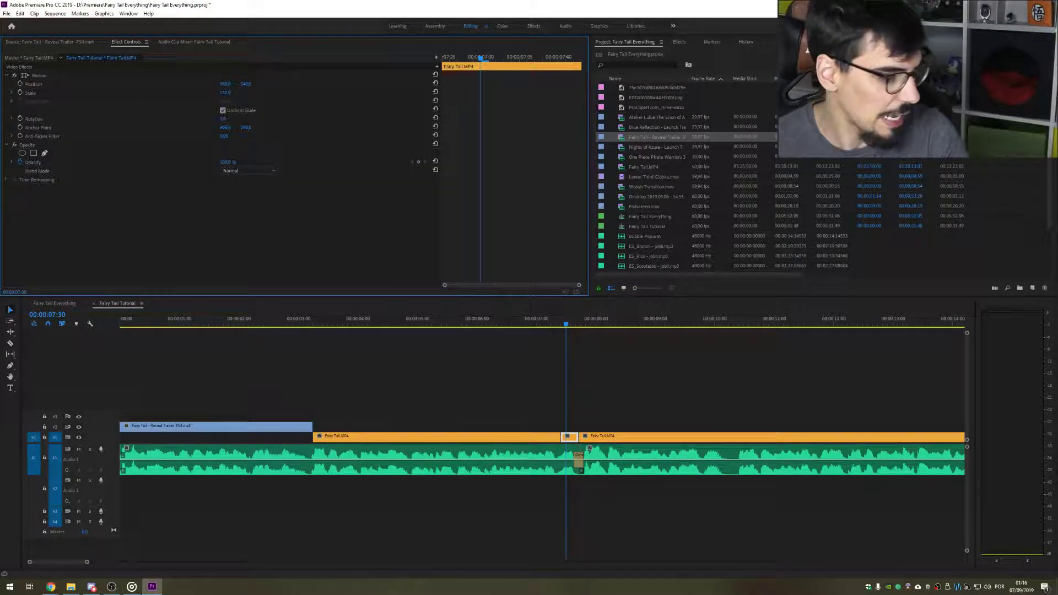
Step: Play back the sequence from about 6.8 to 8 seconds twice to check the zoomed-in moment
{"action": "left_click", "coordinate": [565, 342]}
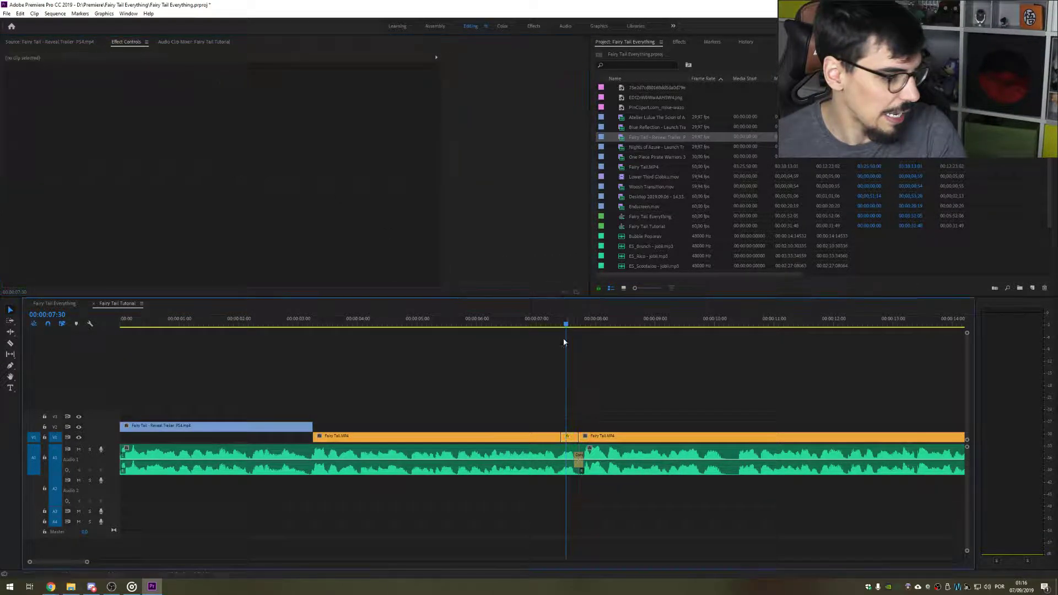
{"action": "left_click", "coordinate": [521, 325]}
{"action": "key", "text": "space"}
{"action": "key", "text": "space"}
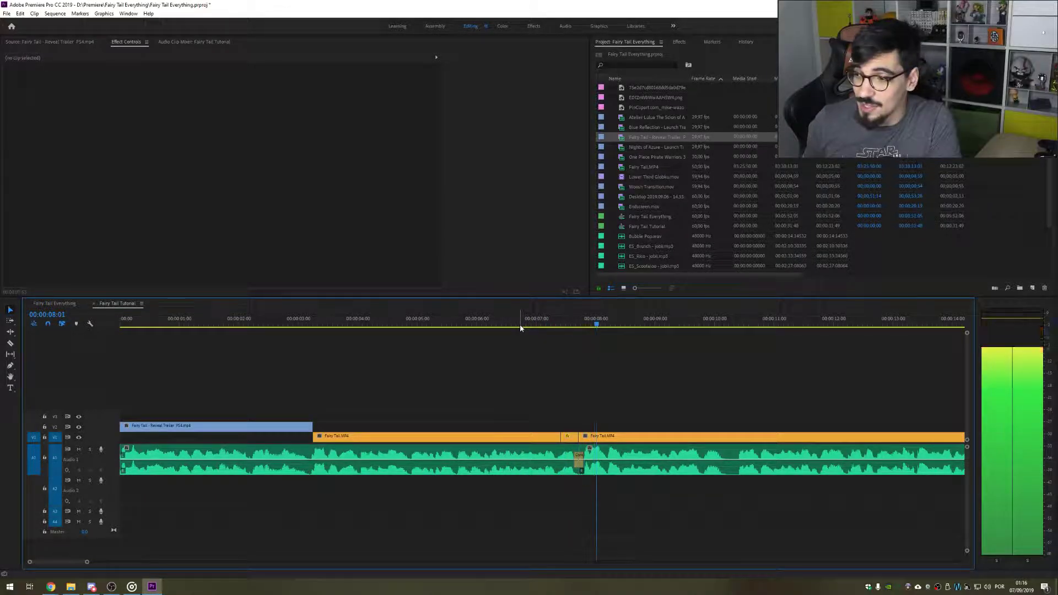
{"action": "left_click", "coordinate": [522, 325]}
{"action": "key", "text": "space"}
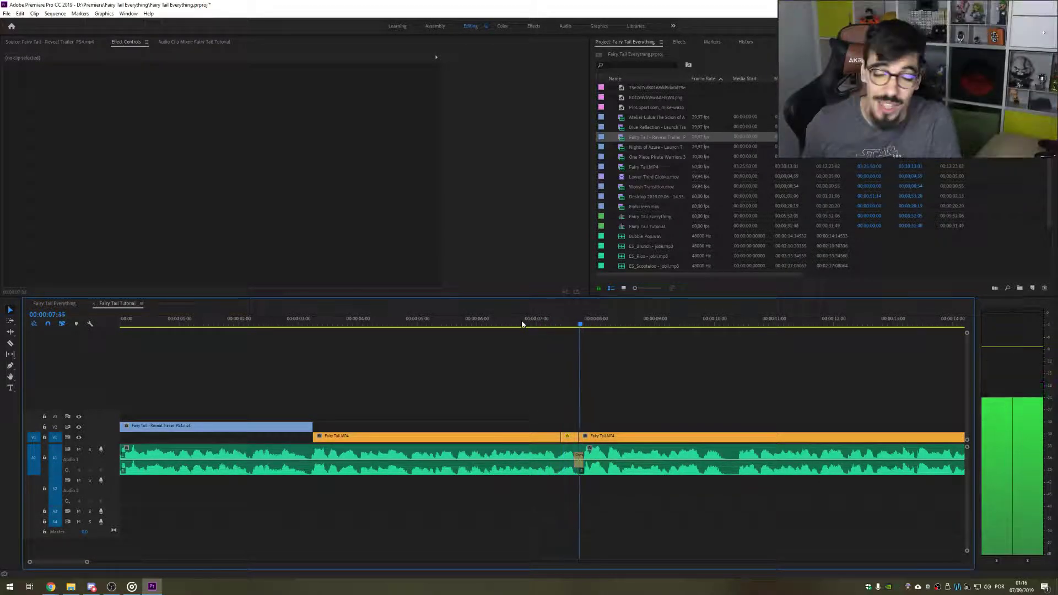
{"action": "key", "text": "space"}
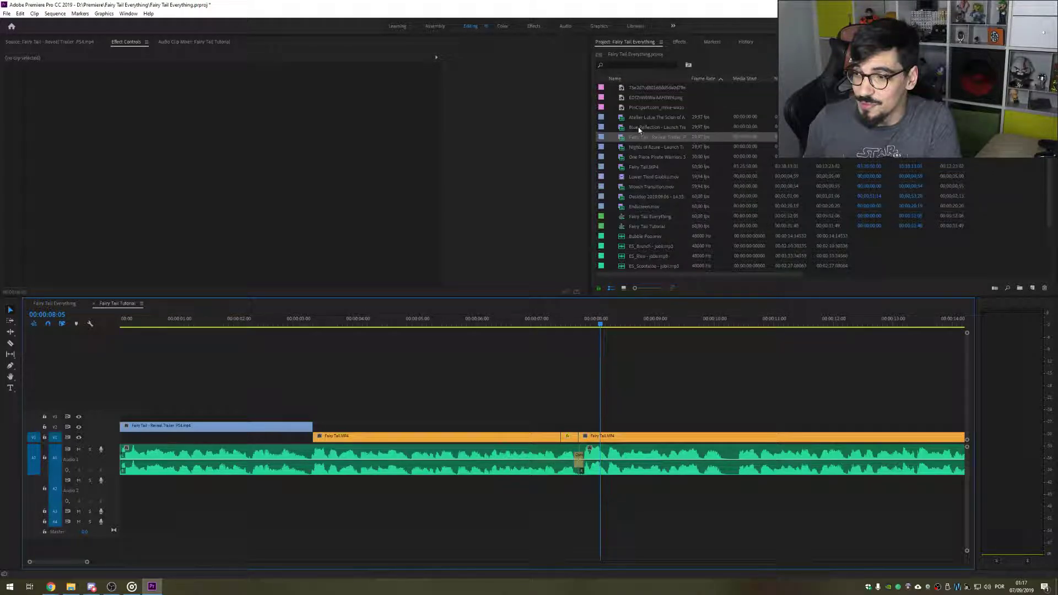
Step: Preview the three still images and place the PinClipart character image on V2 above the zoomed piece at about 7.4 seconds
{"action": "double_click", "coordinate": [623, 99]}
{"action": "double_click", "coordinate": [621, 90]}
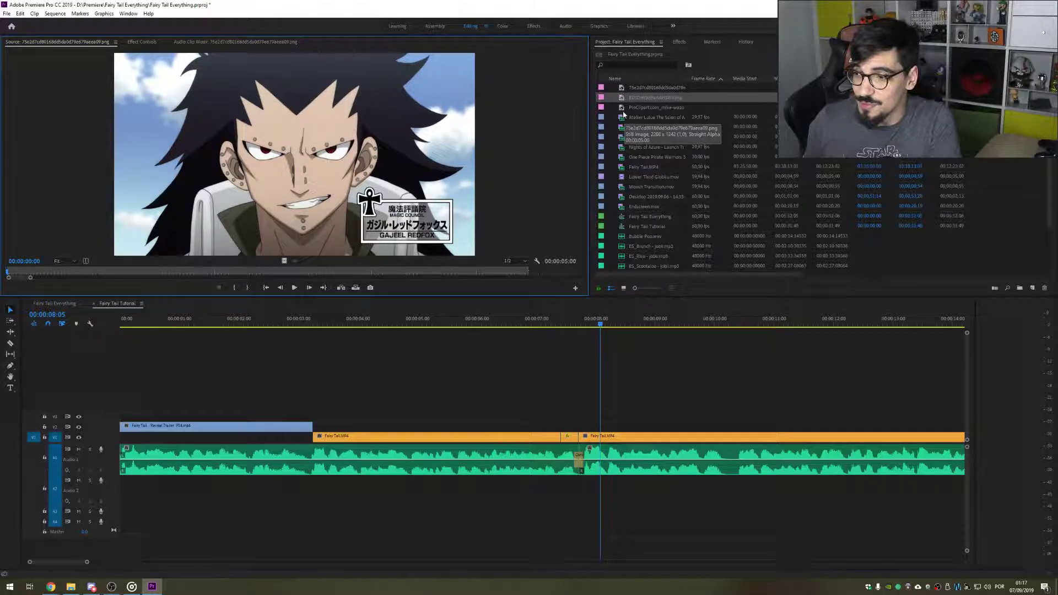
{"action": "double_click", "coordinate": [626, 108]}
{"action": "left_click_drag", "start_coordinate": [626, 107], "coordinate": [600, 429]}
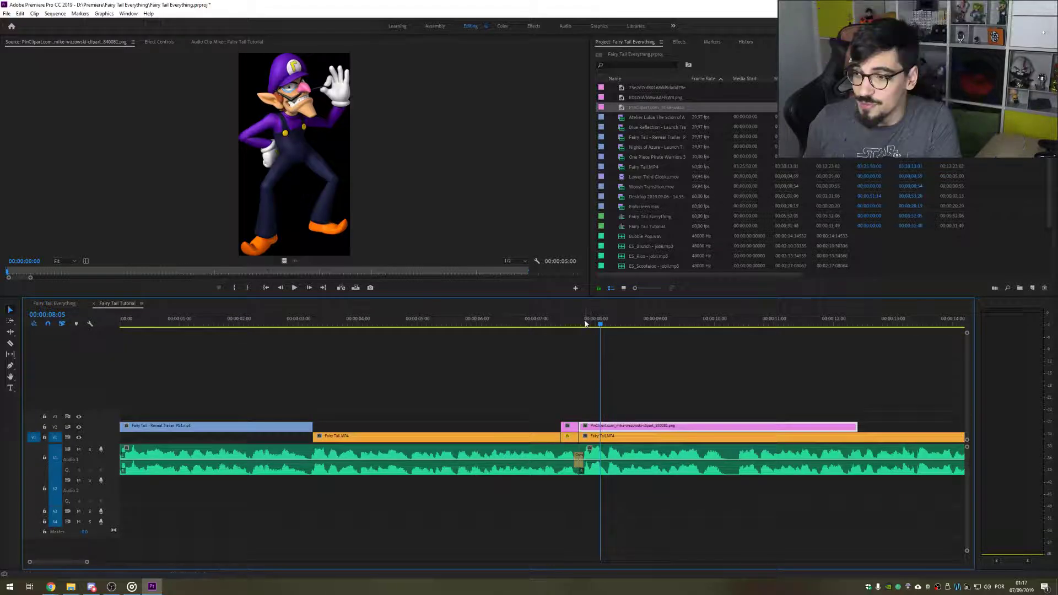
Step: Remove the excess V2 character image past the zoomed piece, reposition the remaining image so its face fills the frame, and rotate it slightly clockwise
{"action": "key", "text": "ctrl+z"}
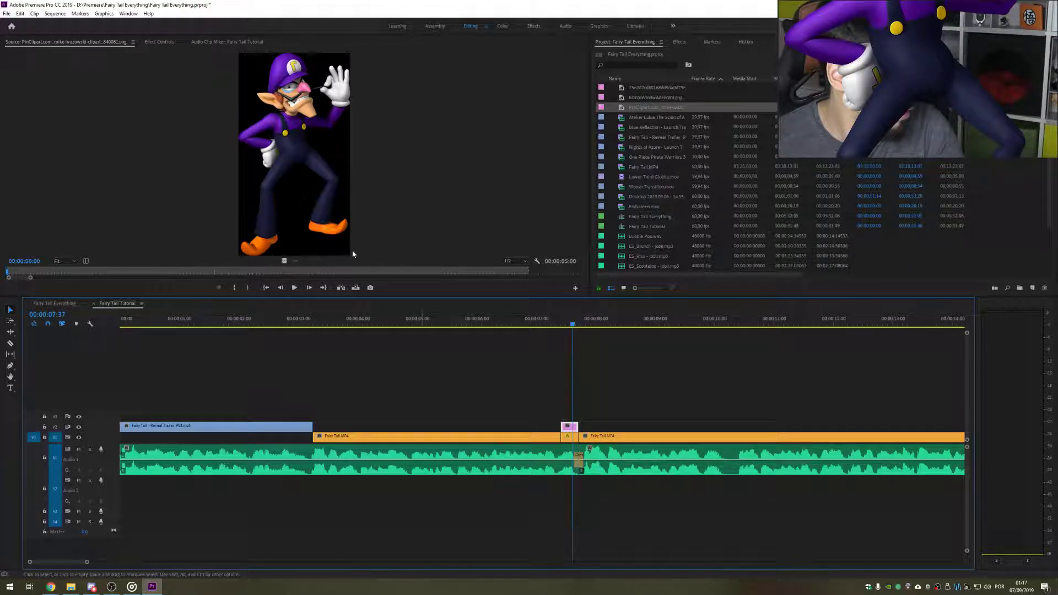
{"action": "left_click", "coordinate": [158, 43]}
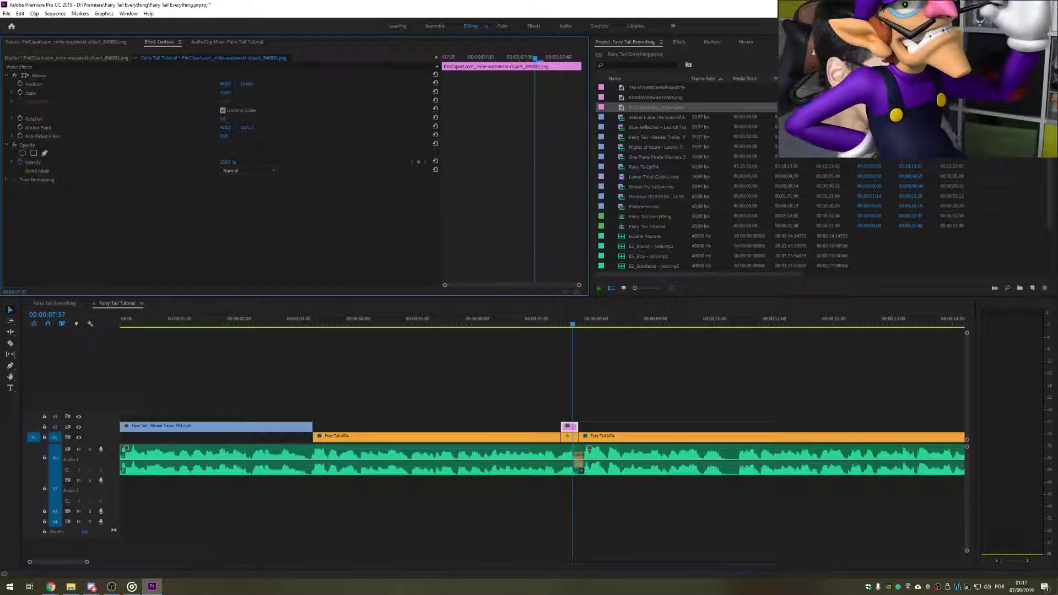
{"action": "left_click_drag", "start_coordinate": [226, 86], "coordinate": [51, 86]}
{"action": "left_click_drag", "start_coordinate": [223, 118], "coordinate": [240, 119]}
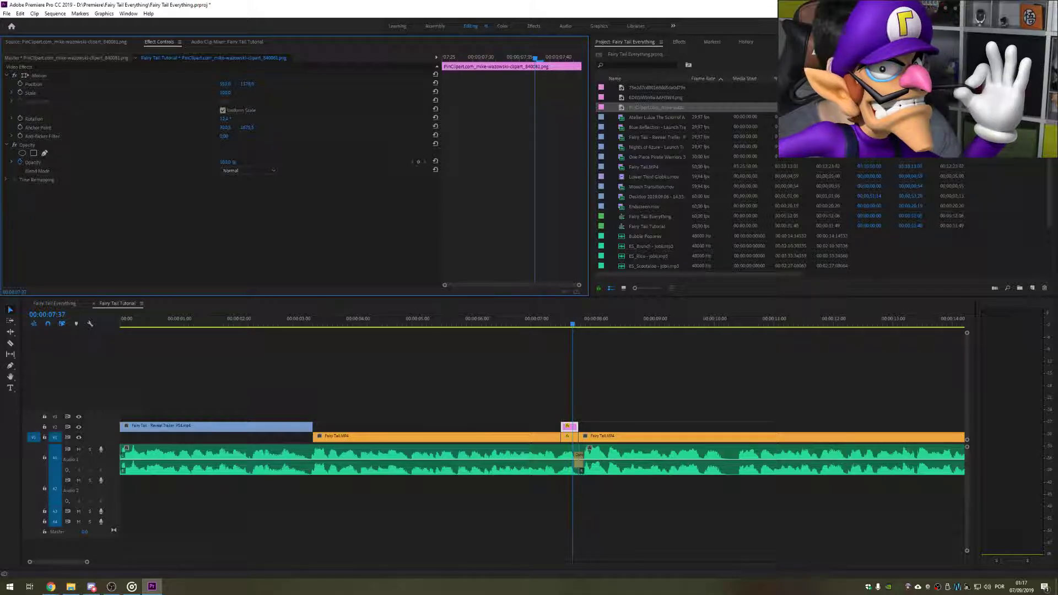
Step: Play back the sequence from about 6.6 to 10.8 seconds to check the character image over the zoomed piece
{"action": "left_click", "coordinate": [690, 406]}
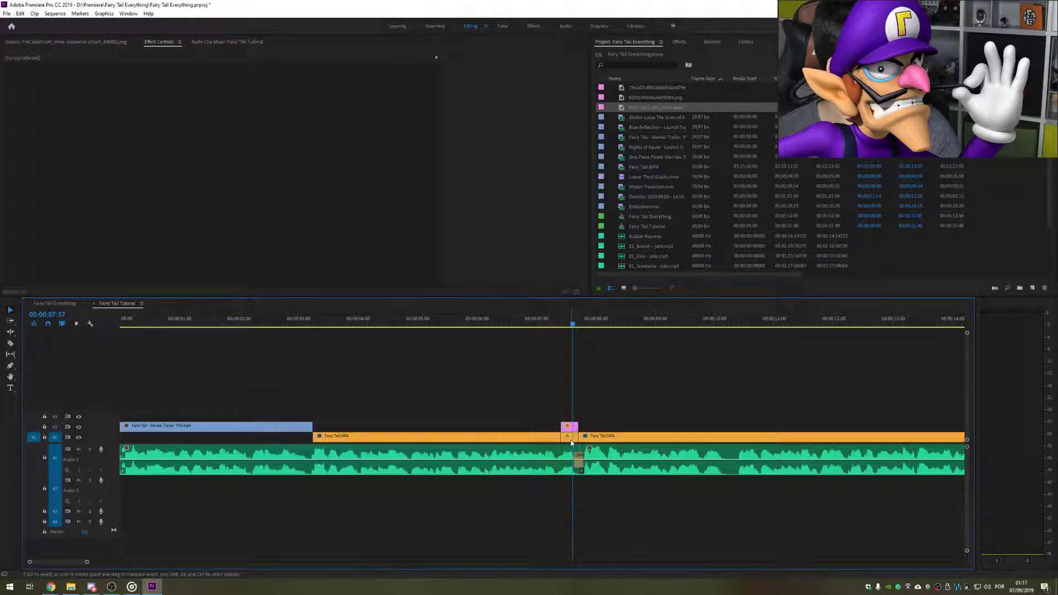
{"action": "left_click", "coordinate": [571, 439]}
{"action": "left_click", "coordinate": [515, 326]}
{"action": "key", "text": "space"}
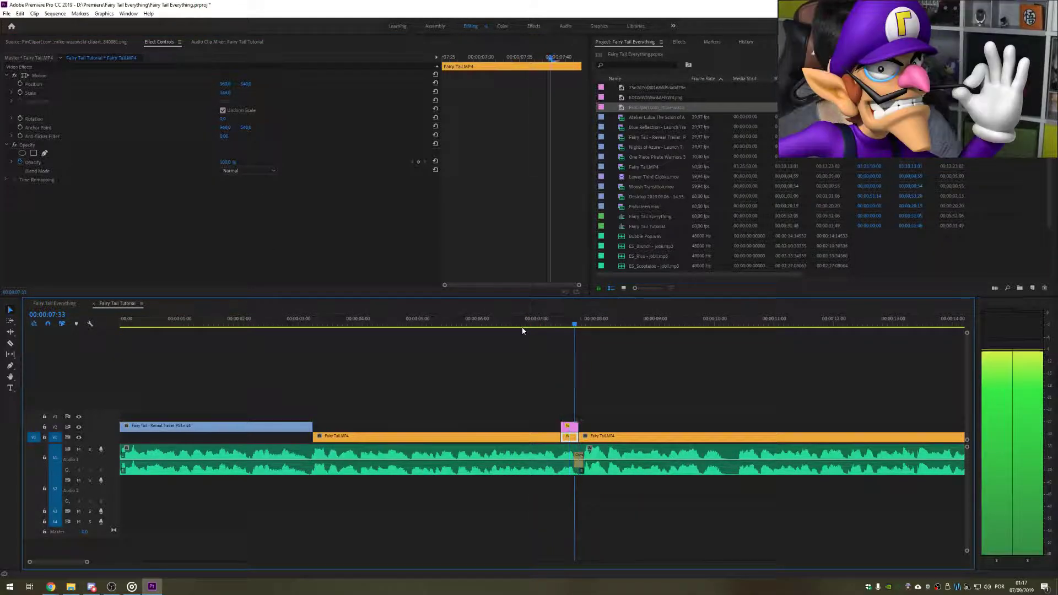
{"action": "scroll", "coordinate": [709, 456], "scroll_direction": "down", "scroll_amount": 4}
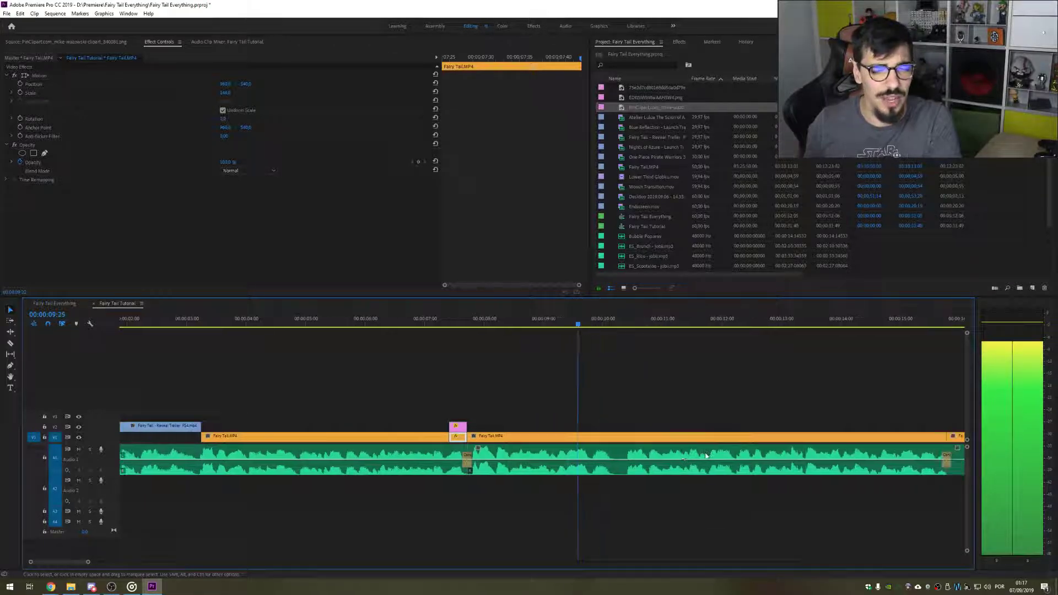
{"action": "scroll", "coordinate": [706, 456], "scroll_direction": "down", "scroll_amount": 4}
{"action": "key", "text": "space"}
Step: Ripple-trim about 2.6 seconds off the start of the clip that begins right after the zoomed piece
{"action": "left_click", "coordinate": [470, 467]}
{"action": "key", "text": "b"}
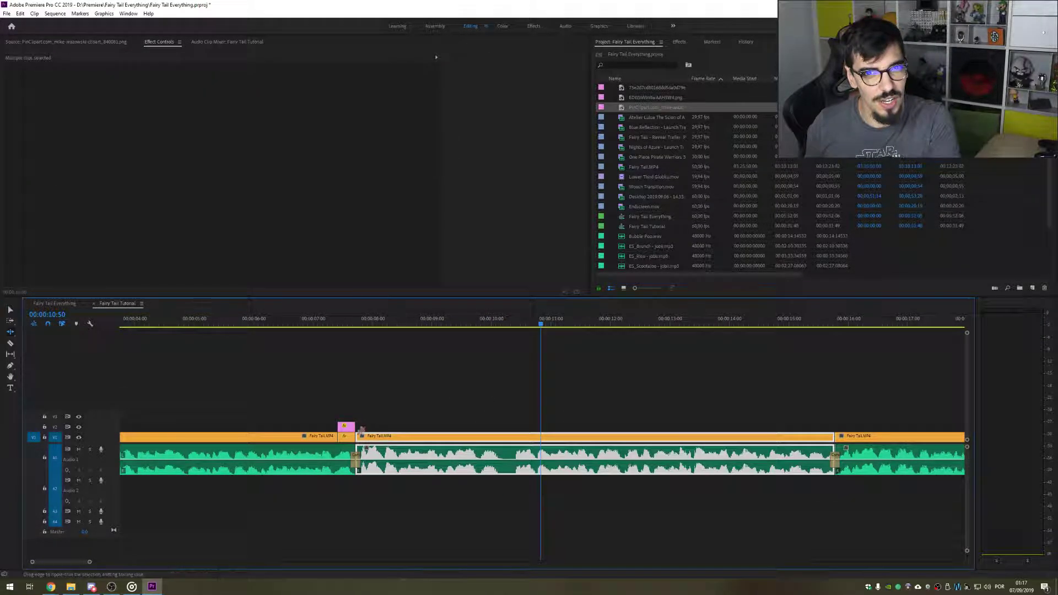
{"action": "left_click_drag", "start_coordinate": [359, 436], "coordinate": [516, 429]}
Step: Play back the sequence from about 7 to 14 seconds to check the trimmed section
{"action": "left_click", "coordinate": [326, 322]}
{"action": "key", "text": "space"}
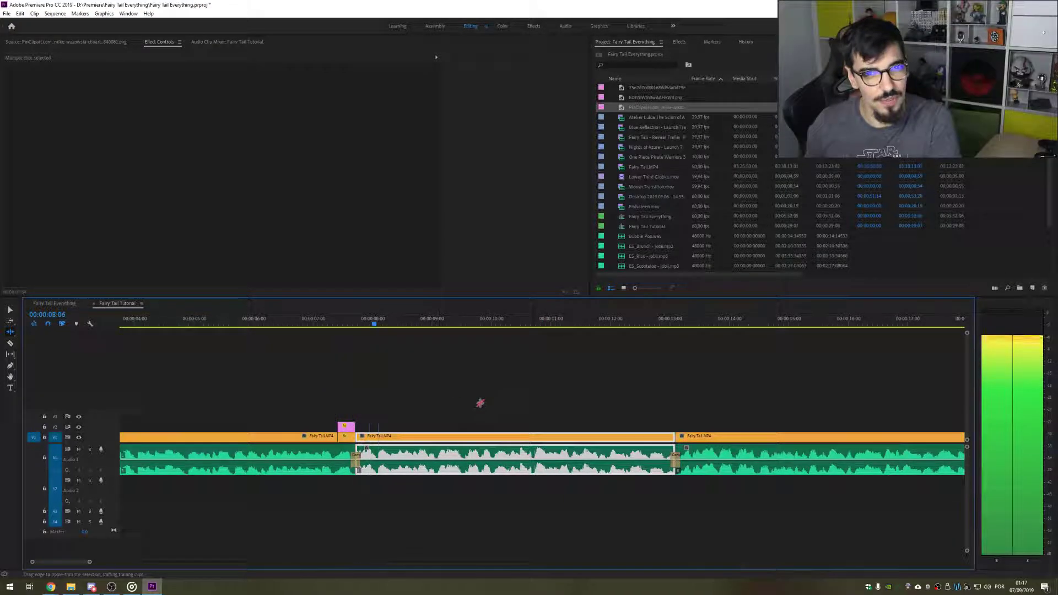
{"action": "scroll", "coordinate": [543, 417], "scroll_direction": "down", "scroll_amount": 3}
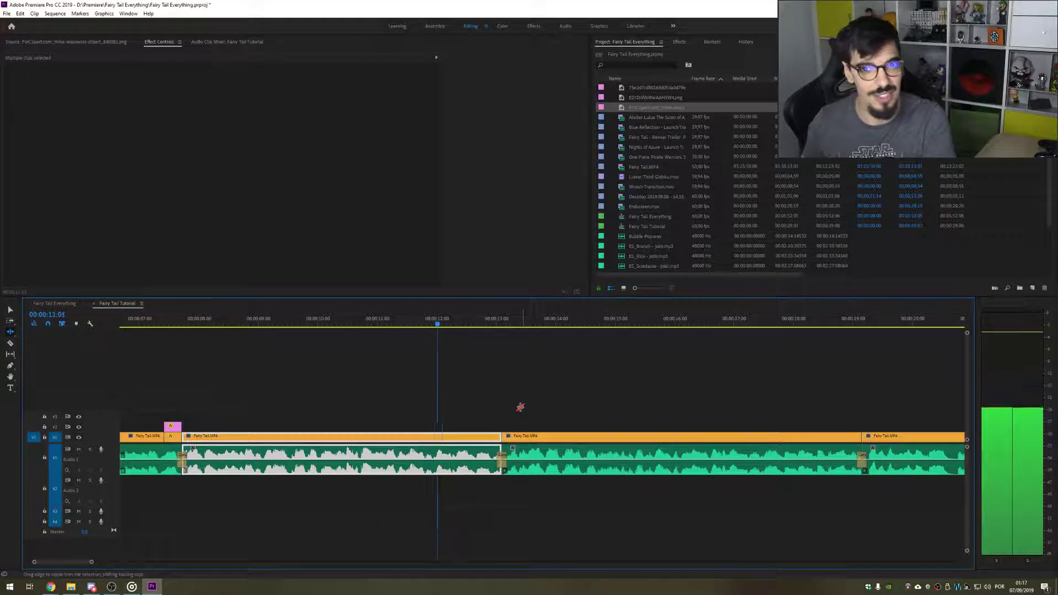
{"action": "scroll", "coordinate": [520, 407], "scroll_direction": "down", "scroll_amount": 4}
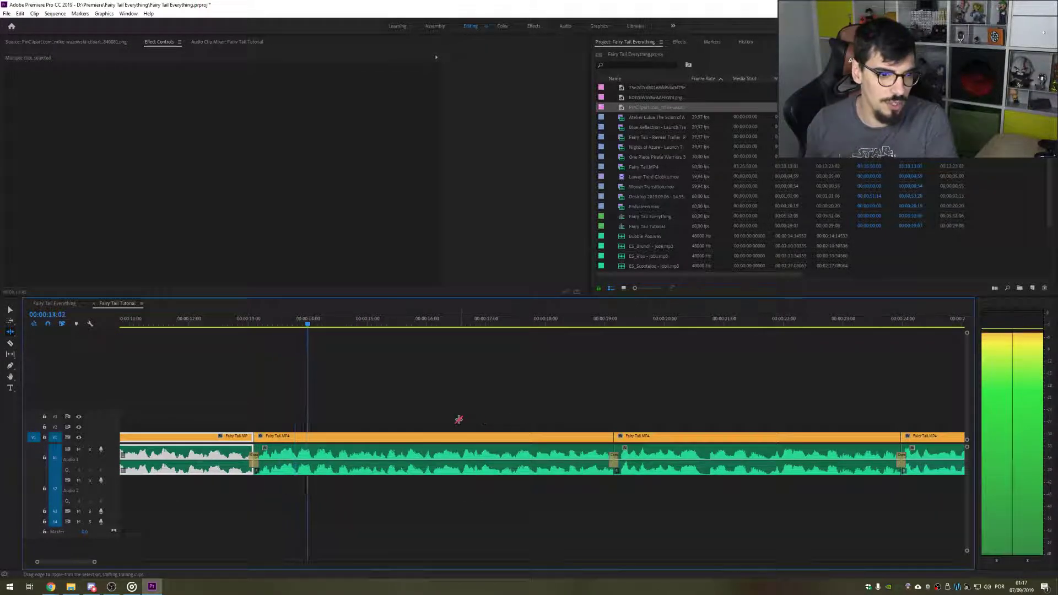
{"action": "key", "text": "space"}
Step: Replay the cut between clips at about 13 seconds to examine the jump in the speaker's position
{"action": "key", "text": "v"}
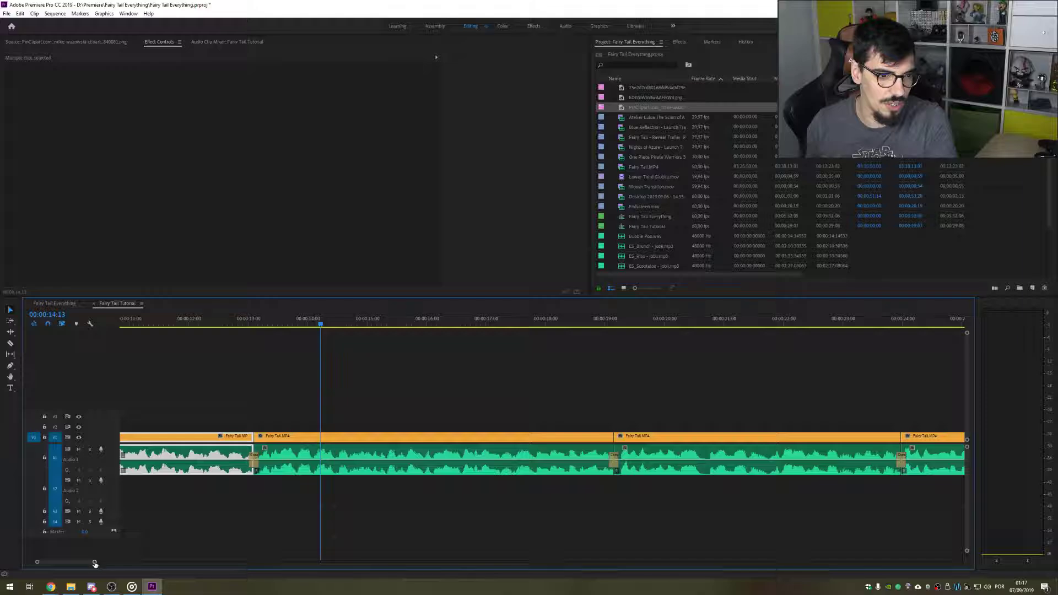
{"action": "mouse_move", "coordinate": [95, 563]}
{"action": "left_mouse_down"}
{"action": "mouse_move", "coordinate": [126, 562]}
{"action": "mouse_move", "coordinate": [110, 563]}
{"action": "left_mouse_up"}
{"action": "left_click", "coordinate": [621, 397]}
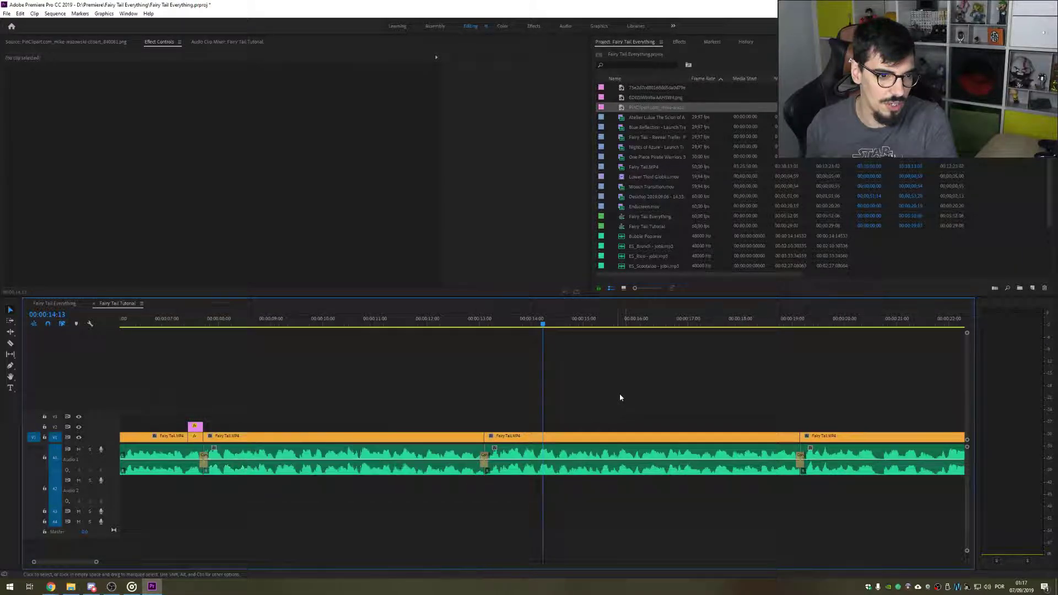
{"action": "left_click_drag", "start_coordinate": [475, 325], "coordinate": [468, 324]}
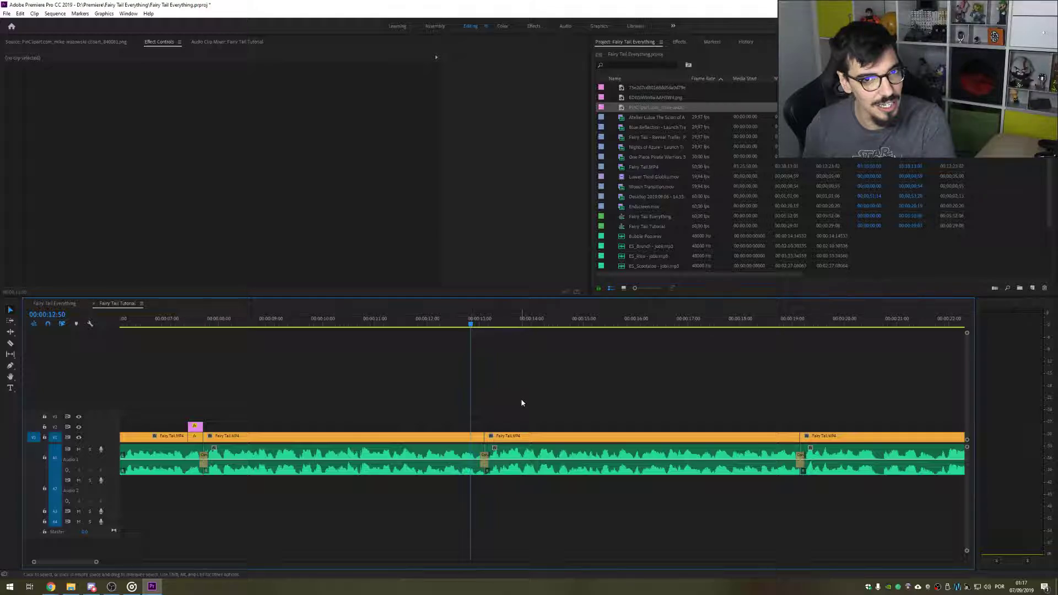
{"action": "left_click", "coordinate": [512, 438]}
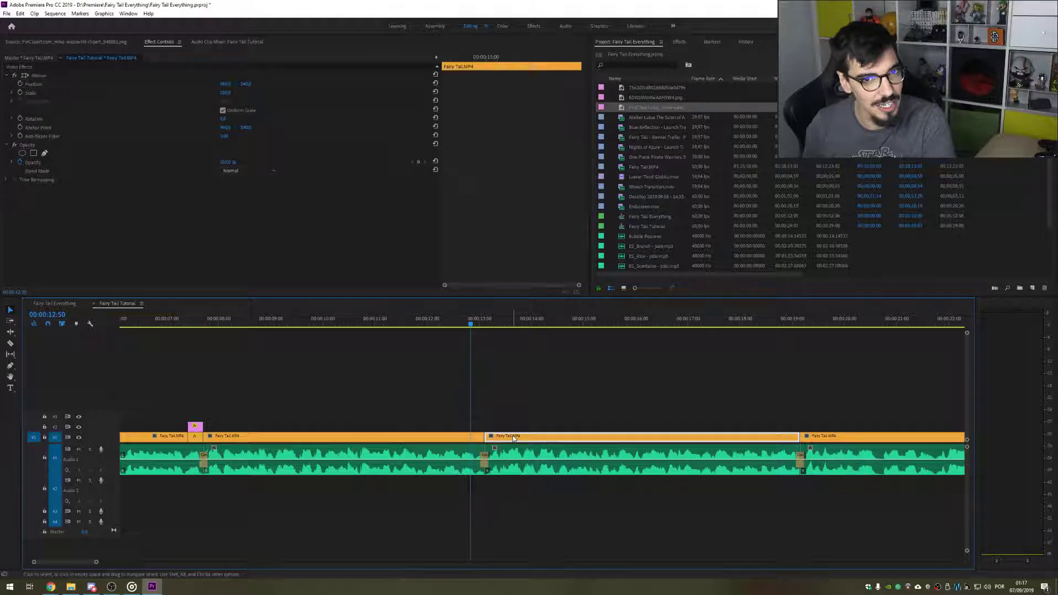
{"action": "left_click", "coordinate": [540, 408]}
{"action": "key", "text": "space"}
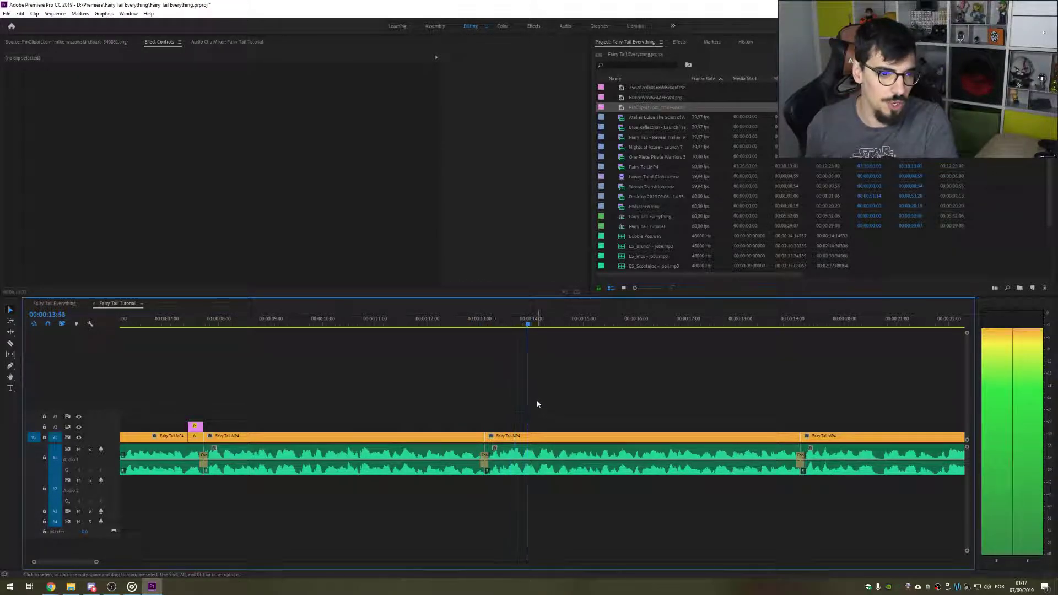
{"action": "left_click", "coordinate": [470, 324]}
{"action": "key", "text": "space"}
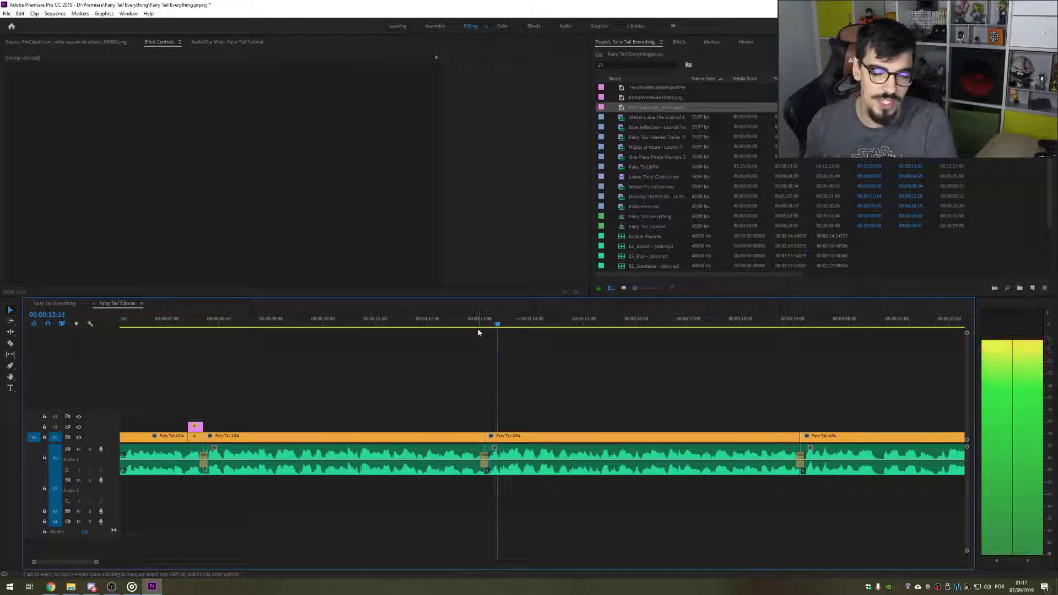
{"action": "left_click", "coordinate": [446, 324]}
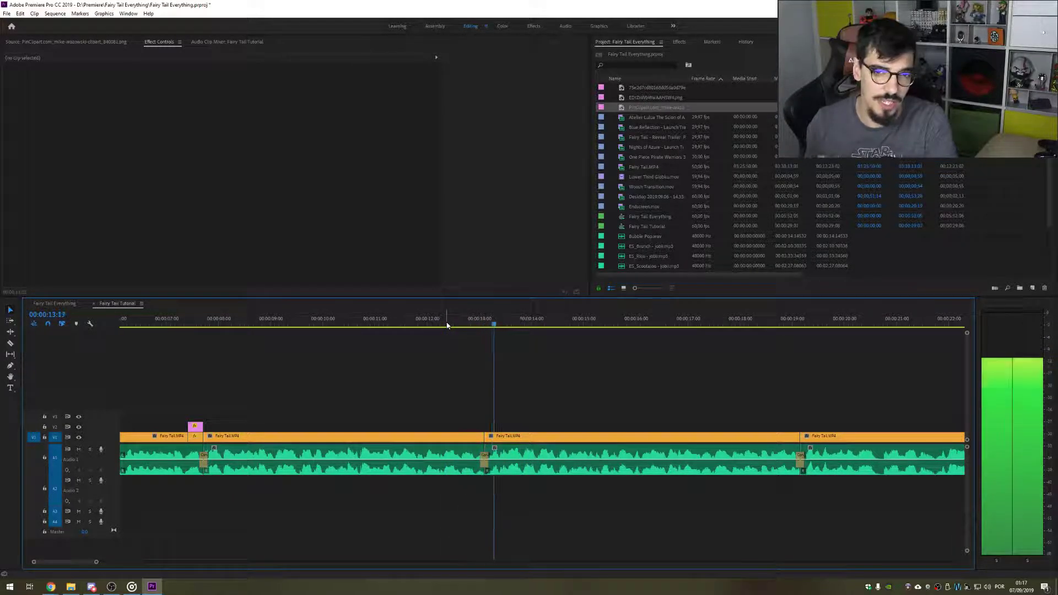
{"action": "key", "text": "space"}
Step: Set the Scale of the V1 clip starting at about 13 seconds to 120
{"action": "left_click", "coordinate": [509, 433]}
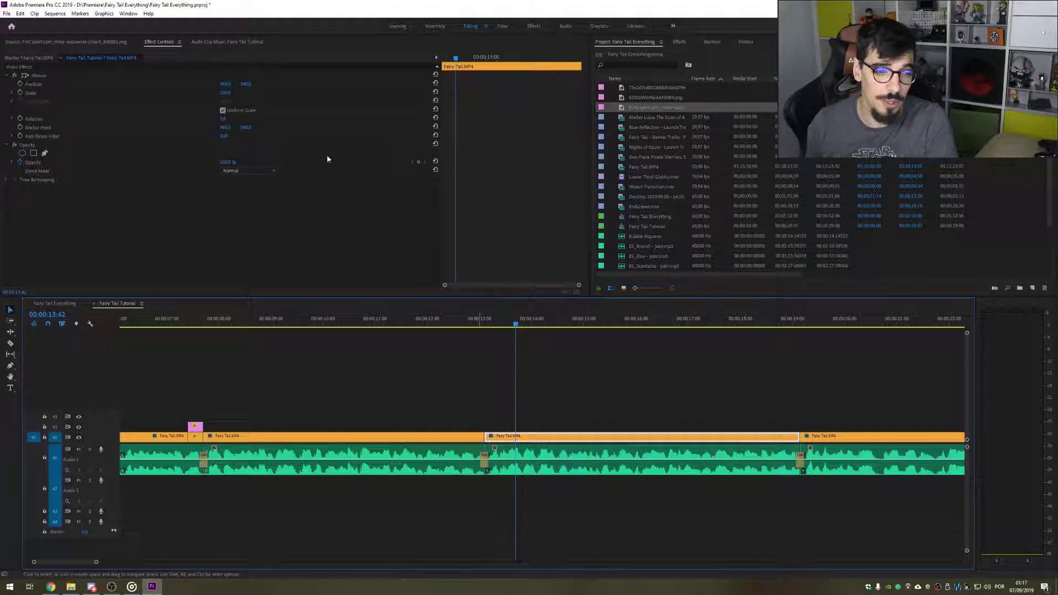
{"action": "left_click", "coordinate": [230, 92]}
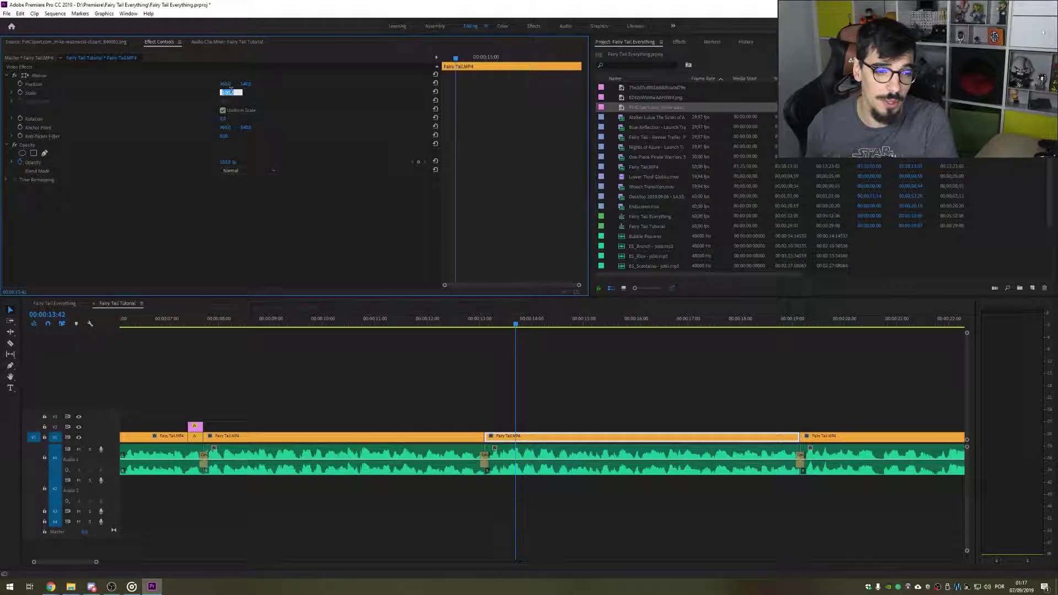
{"action": "type", "text": "120"}
{"action": "key", "text": "Return"}
{"action": "left_click", "coordinate": [496, 349]}
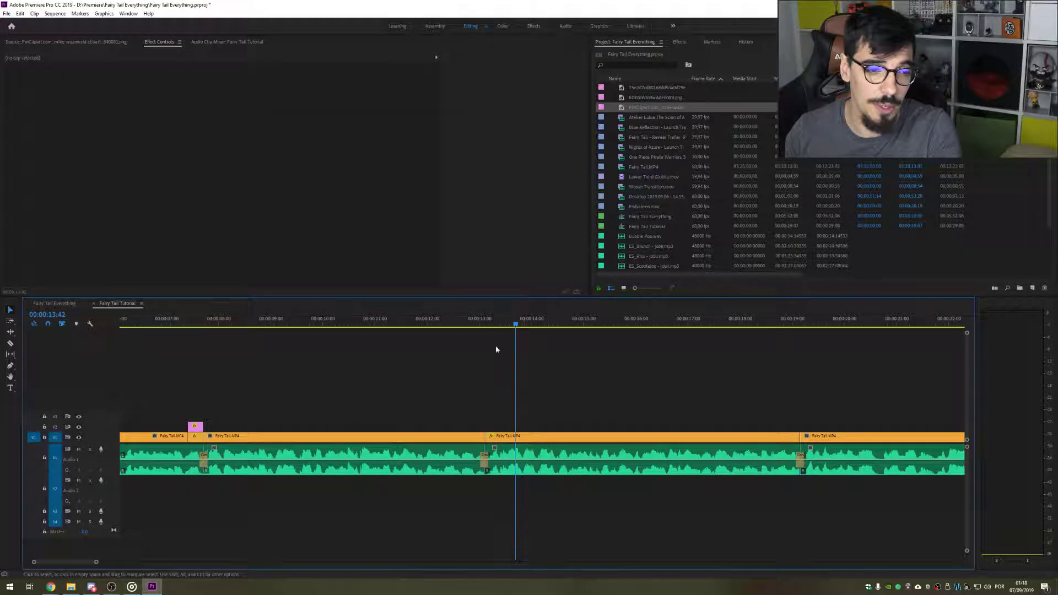
Step: Play back from about 12.3 to 15 seconds to check the cut into the enlarged clip
{"action": "left_click", "coordinate": [444, 321]}
{"action": "key", "text": "space"}
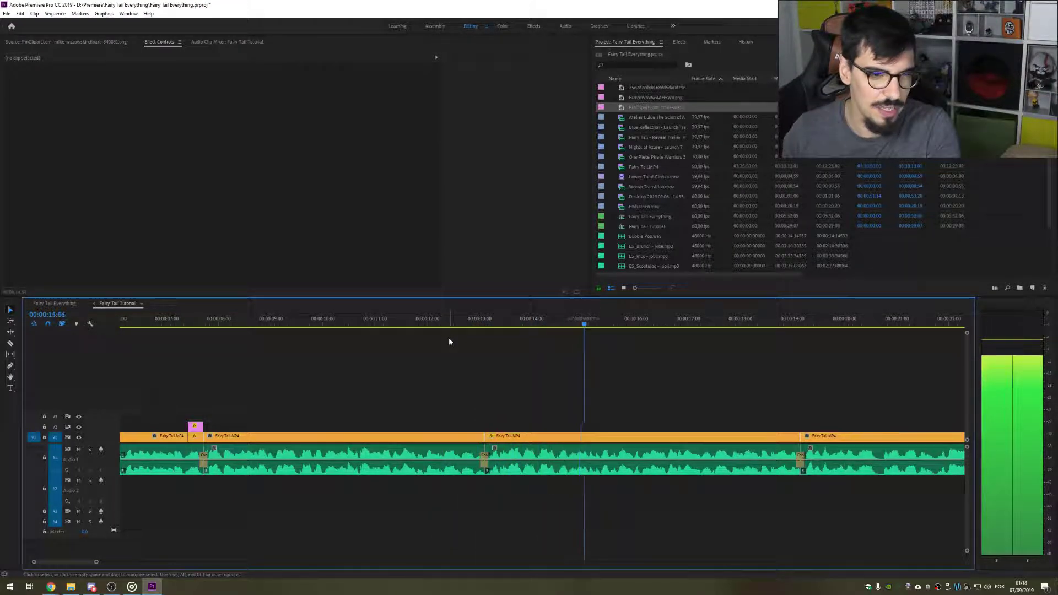
{"action": "key", "text": "space"}
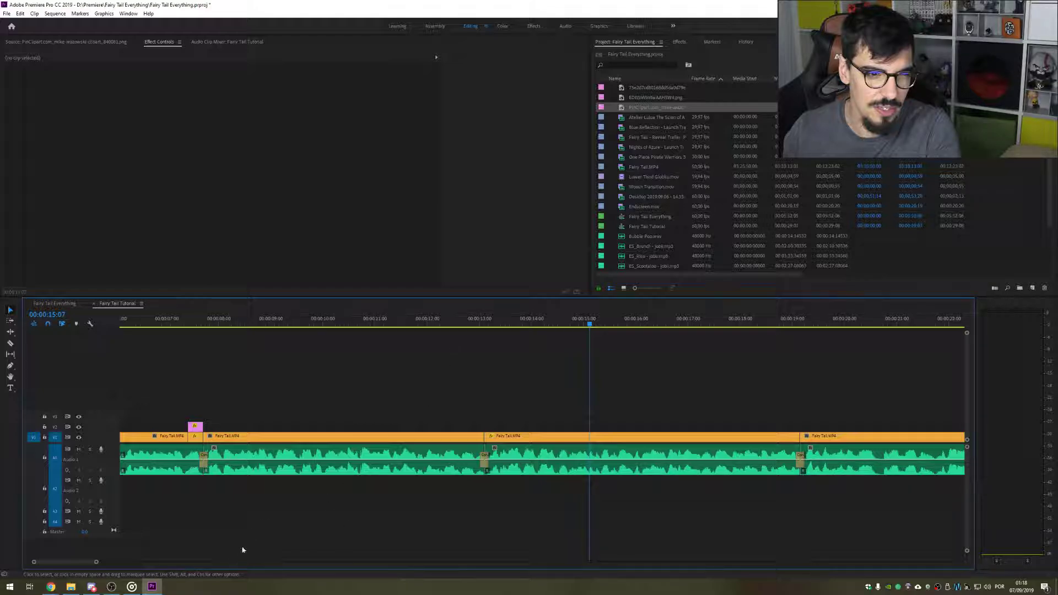
Step: Play the cut at about 24 seconds and scrub across it to examine the change in the speaker's position
{"action": "left_click_drag", "start_coordinate": [96, 562], "coordinate": [99, 564]}
{"action": "scroll", "coordinate": [763, 529], "scroll_direction": "down", "scroll_amount": 7}
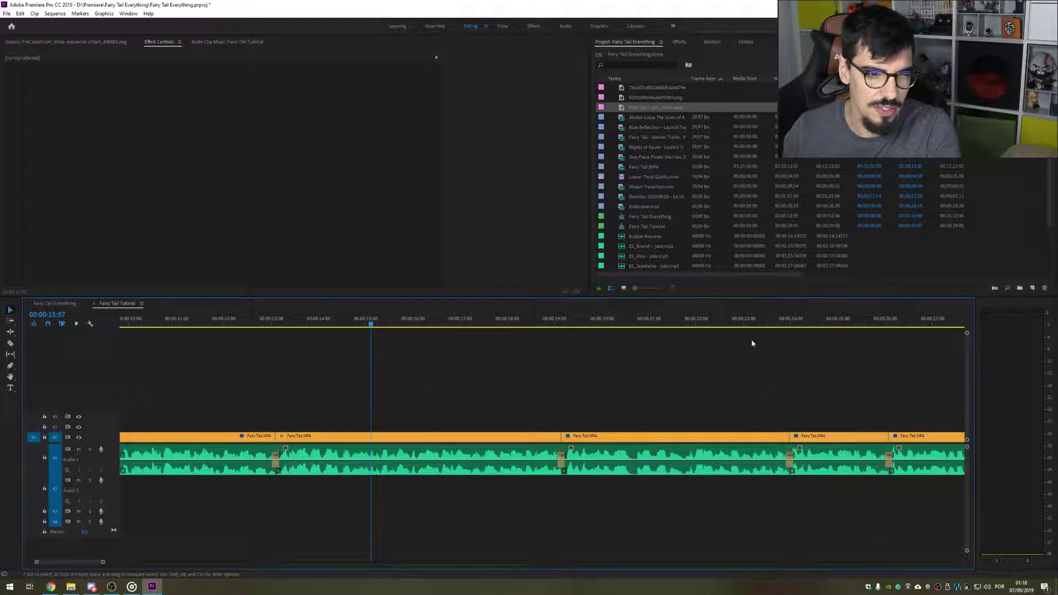
{"action": "left_click", "coordinate": [775, 320]}
{"action": "key", "text": "space"}
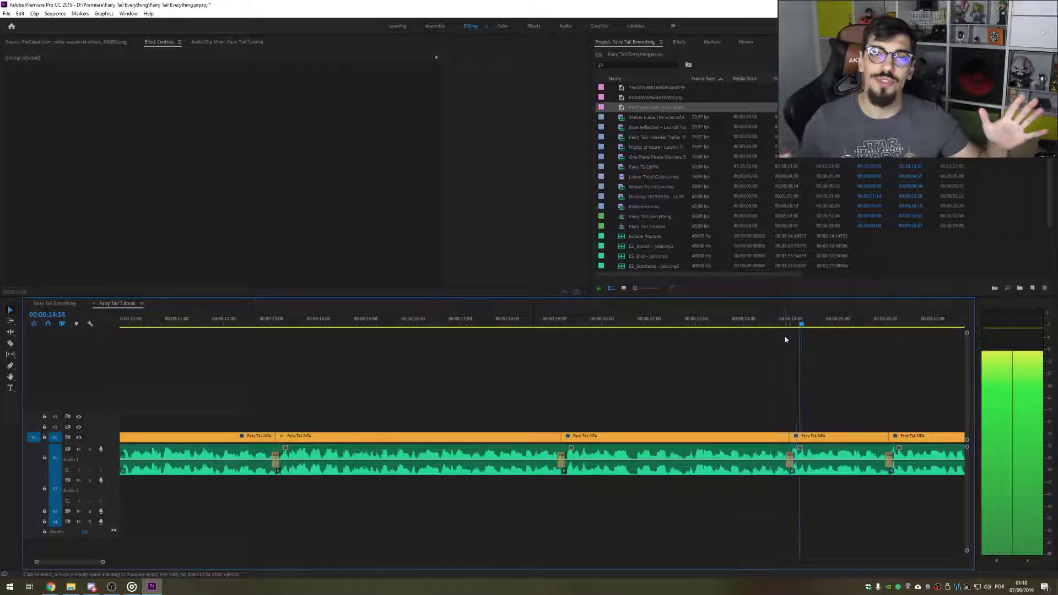
{"action": "key", "text": "space"}
{"action": "left_click_drag", "start_coordinate": [782, 319], "coordinate": [786, 324]}
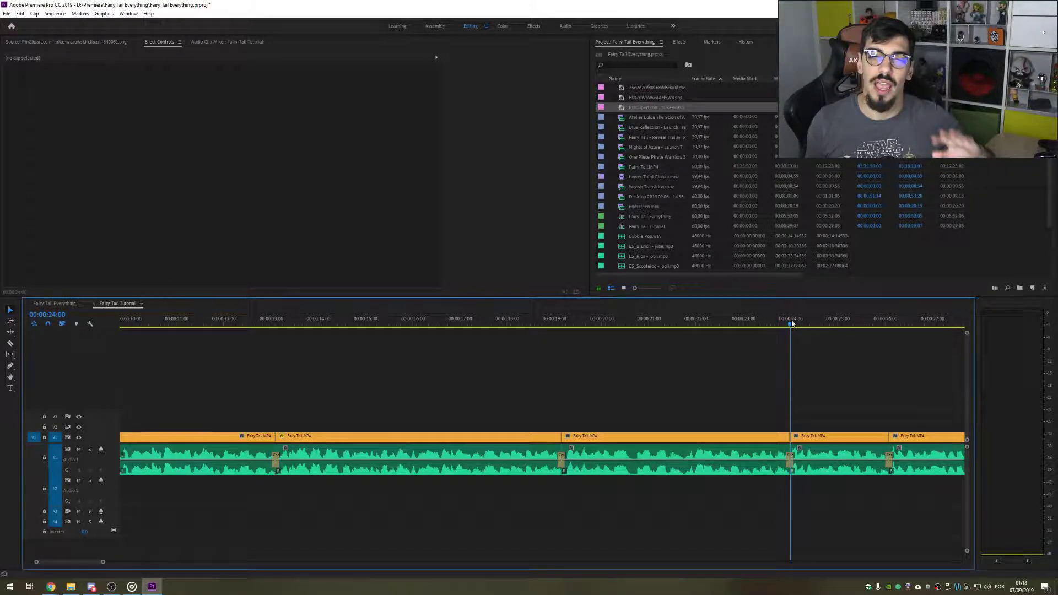
Step: Scrub across the cut at about 13 seconds and play from 12.3 to 14.7 seconds to compare the framing on both sides
{"action": "scroll", "coordinate": [388, 366], "scroll_direction": "up", "scroll_amount": 2}
{"action": "left_click", "coordinate": [357, 321]}
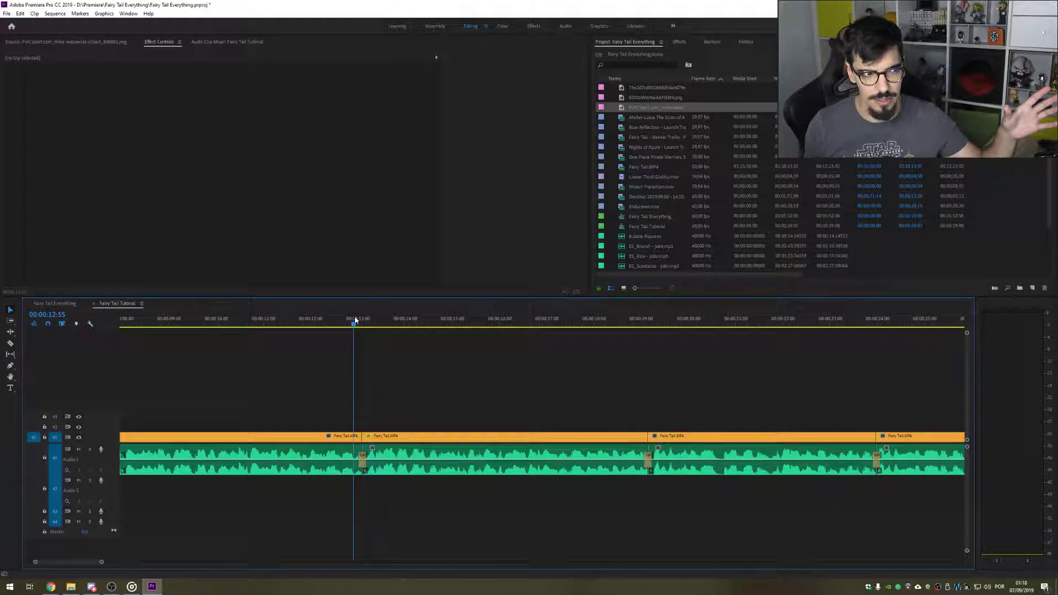
{"action": "mouse_move", "coordinate": [364, 320]}
{"action": "left_mouse_down"}
{"action": "mouse_move", "coordinate": [380, 322]}
{"action": "mouse_move", "coordinate": [361, 324]}
{"action": "left_mouse_up"}
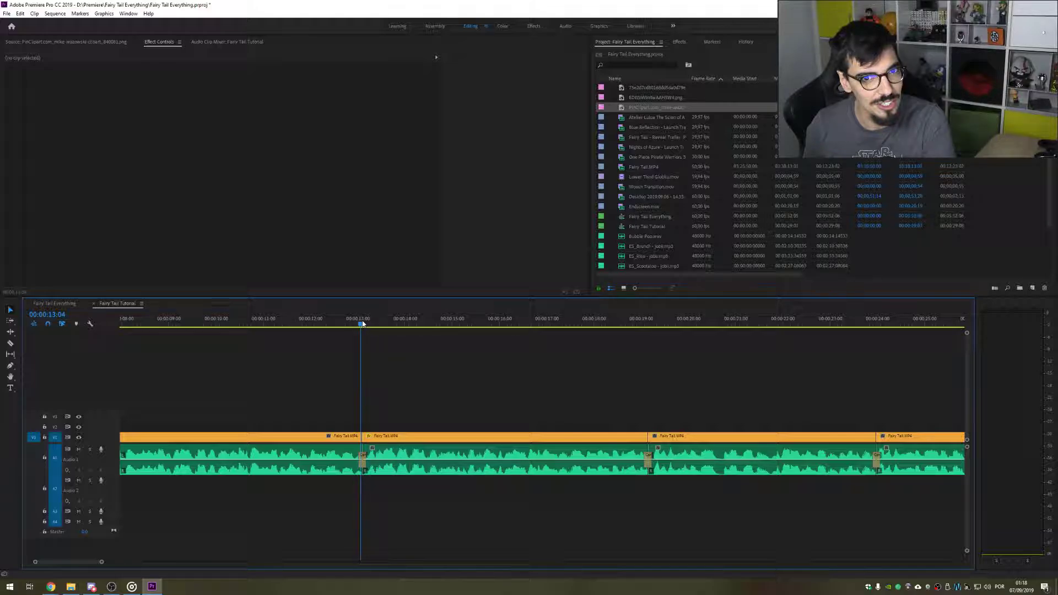
{"action": "left_click_drag", "start_coordinate": [362, 324], "coordinate": [326, 325]}
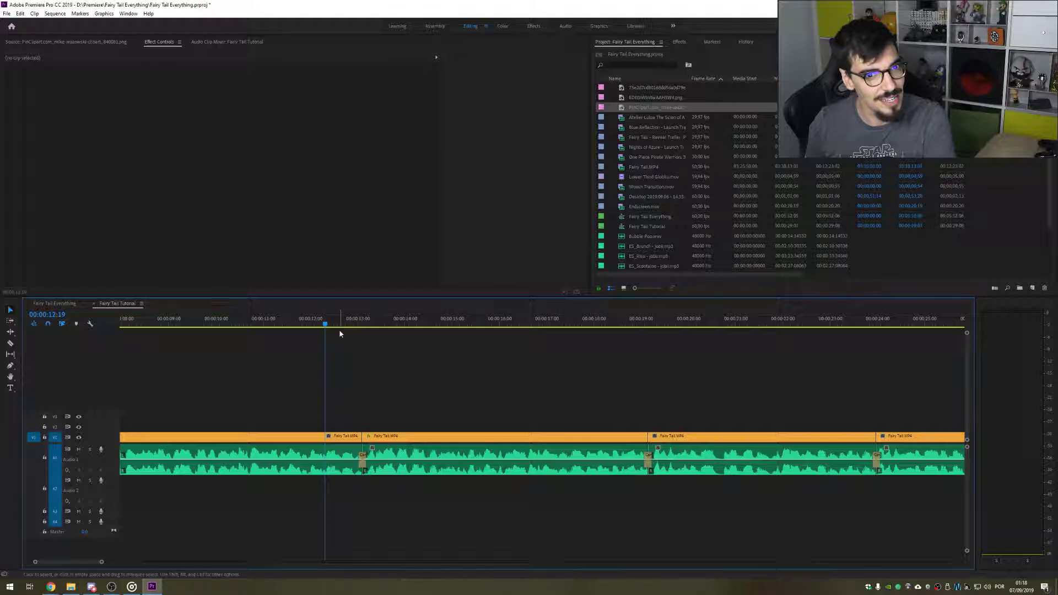
{"action": "key", "text": "space"}
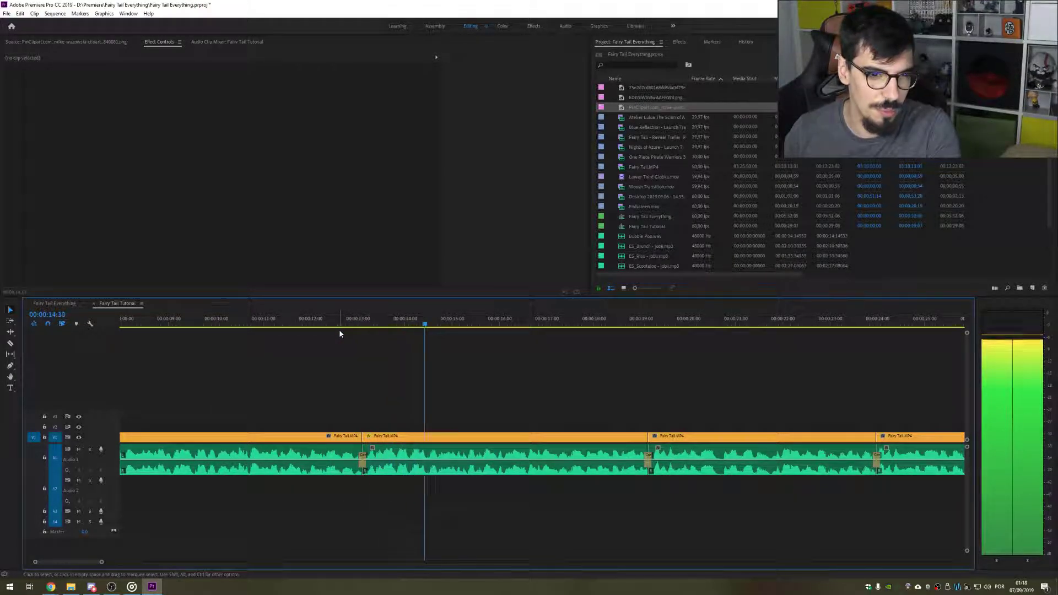
{"action": "key", "text": "space"}
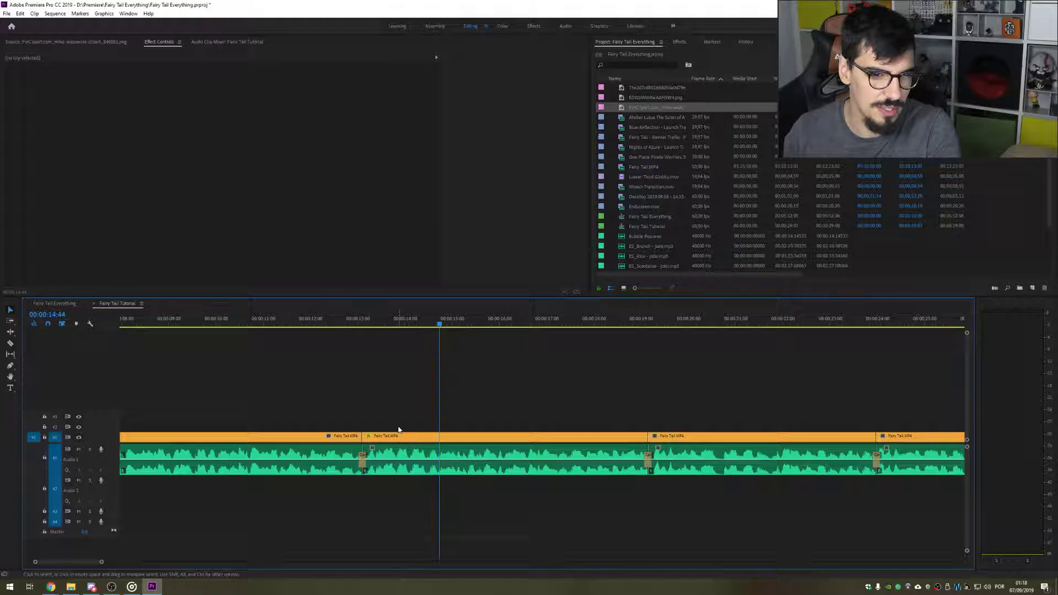
Step: Play from about 14 to 17.5 seconds, and trim the end of the V1 clip starting at 13 seconds back to about 16.5 seconds
{"action": "scroll", "coordinate": [562, 370], "scroll_direction": "down", "scroll_amount": 5}
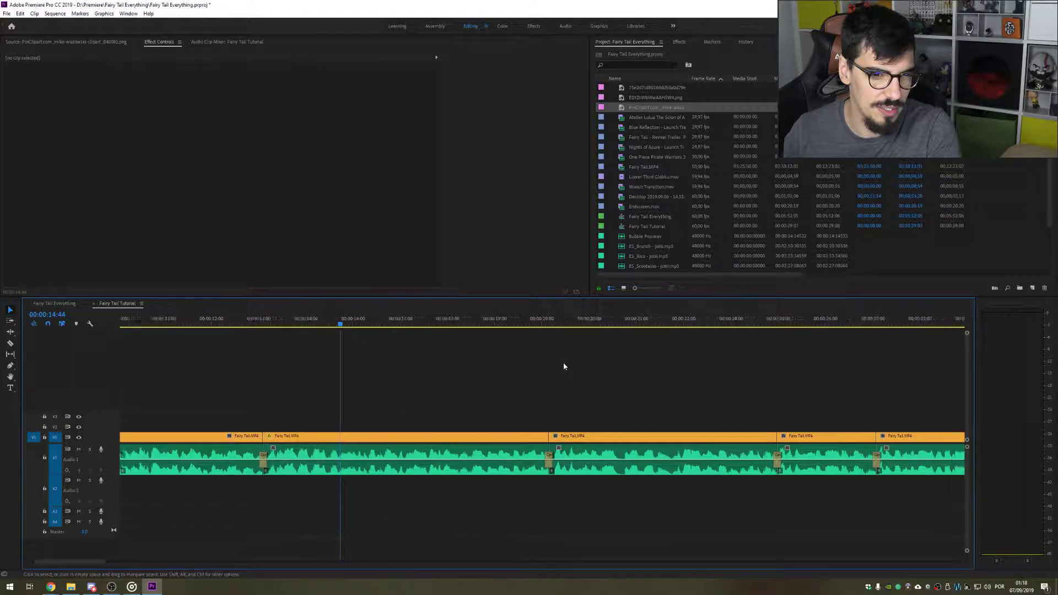
{"action": "scroll", "coordinate": [474, 435], "scroll_direction": "right", "scroll_amount": 3}
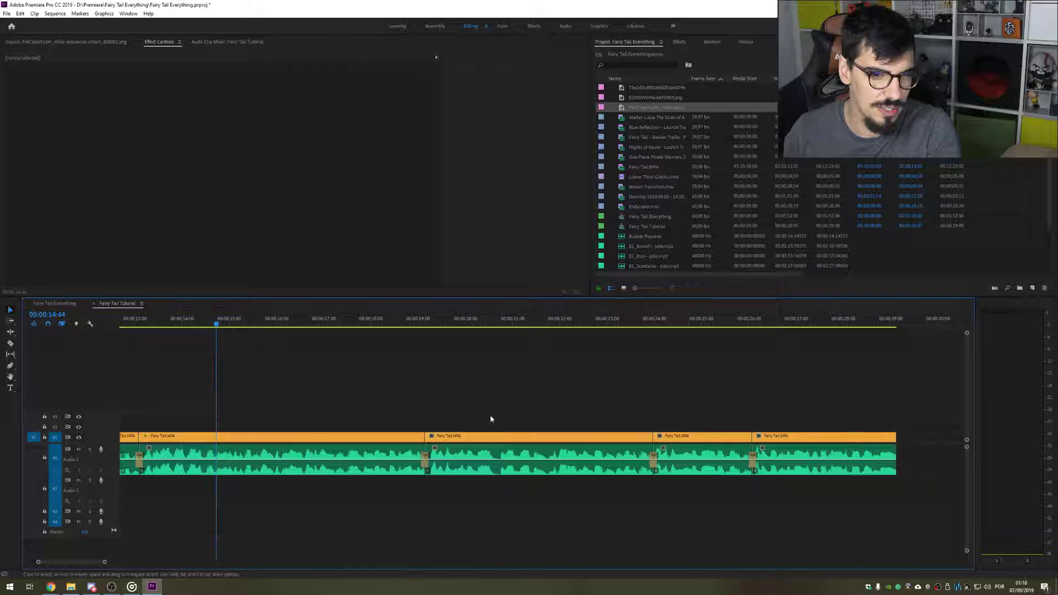
{"action": "left_click", "coordinate": [408, 326]}
{"action": "left_click", "coordinate": [283, 326]}
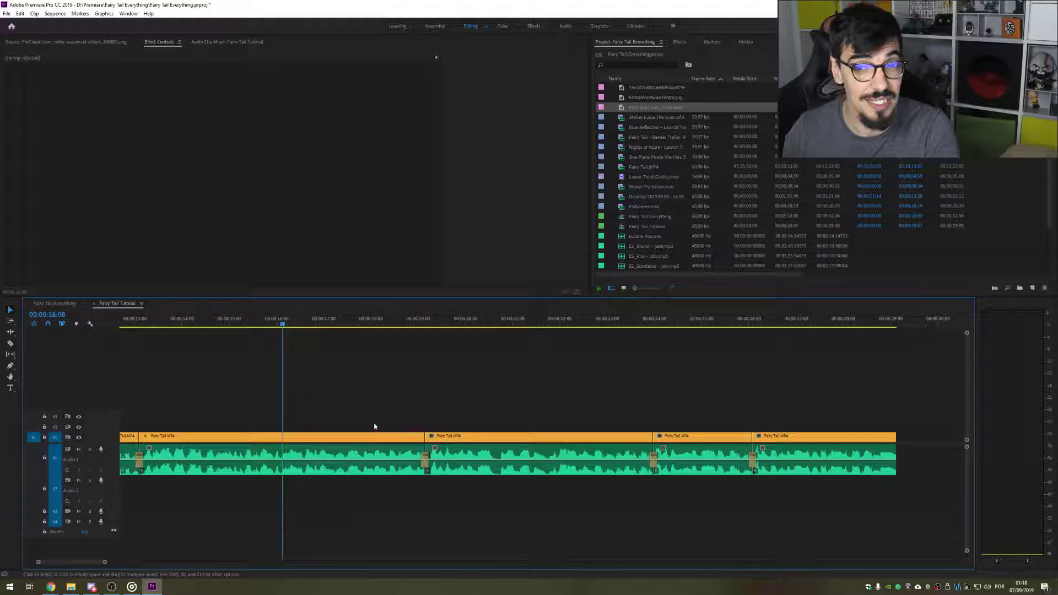
{"action": "left_click", "coordinate": [186, 326]}
{"action": "scroll", "coordinate": [488, 429], "scroll_direction": "up", "scroll_amount": 5}
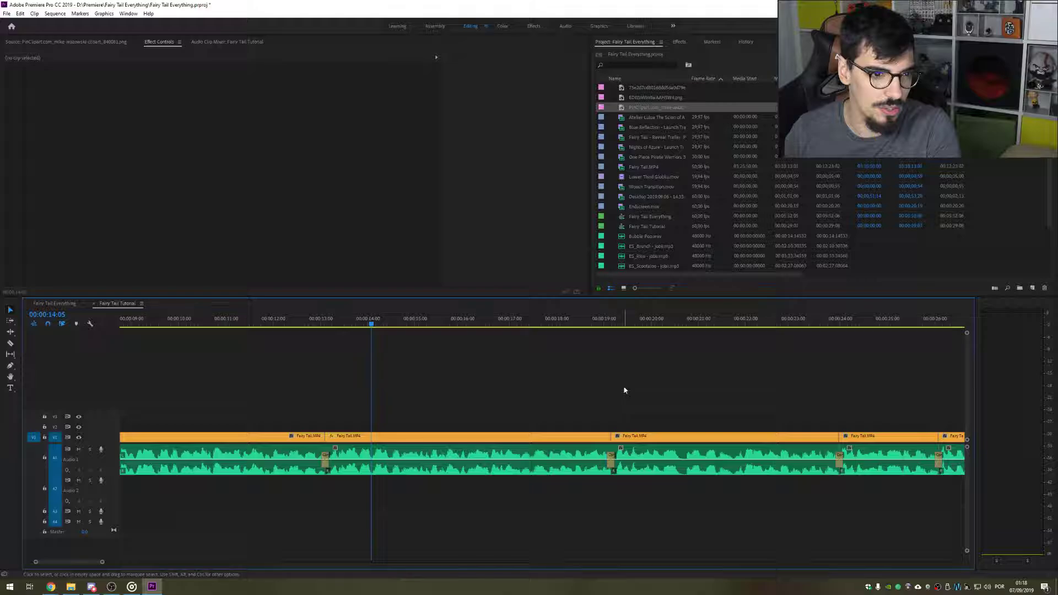
{"action": "key", "text": "space"}
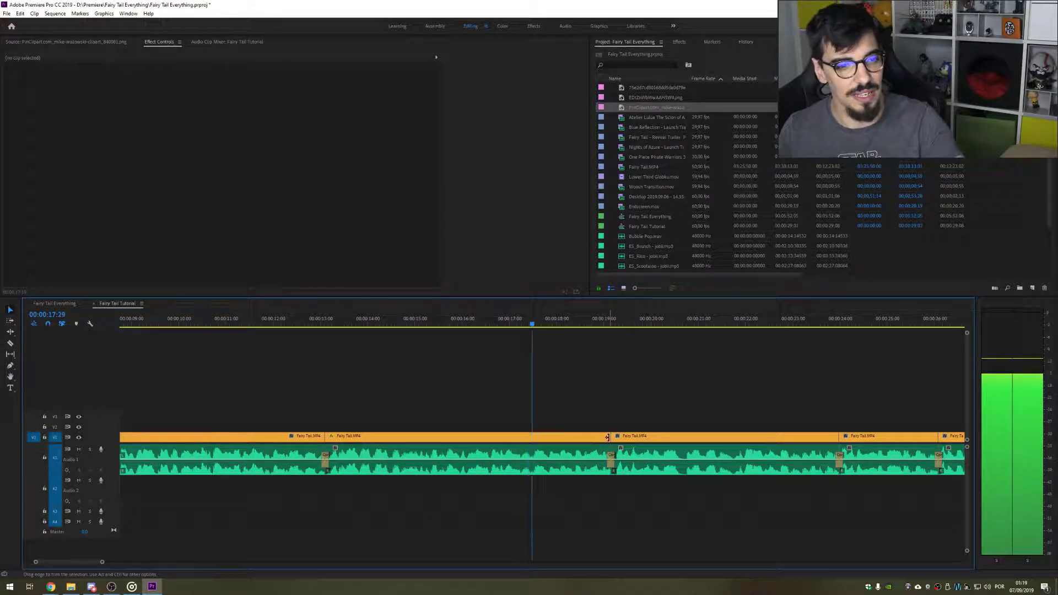
{"action": "left_click_drag", "start_coordinate": [611, 436], "coordinate": [488, 437]}
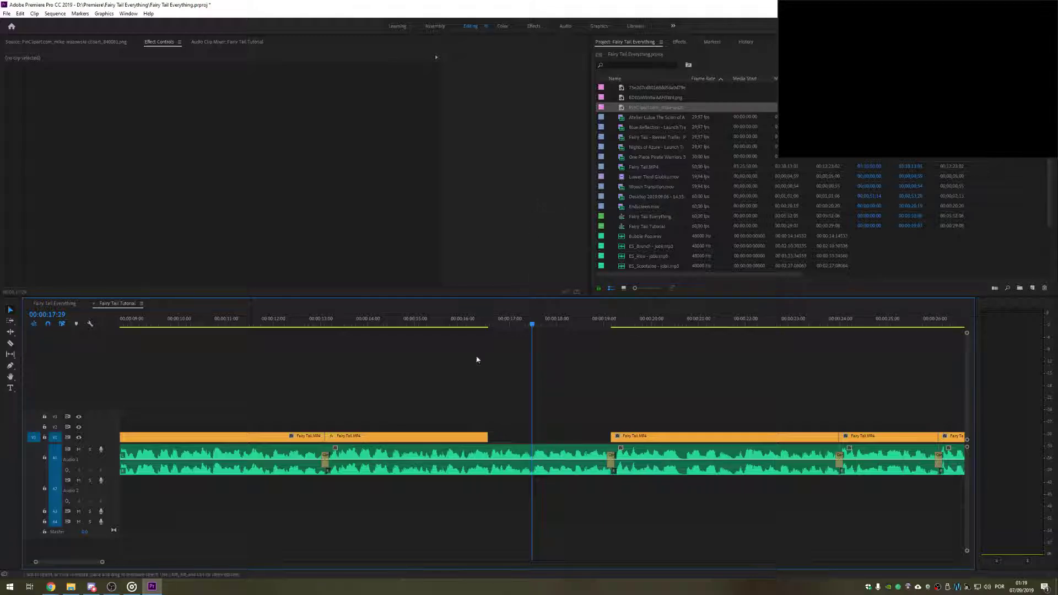
Step: Paste a copy of the Fairy Tail reveal trailer clip from the sequence start onto V2 at 17:29
{"action": "scroll", "coordinate": [90, 561], "scroll_direction": "down", "scroll_amount": 5}
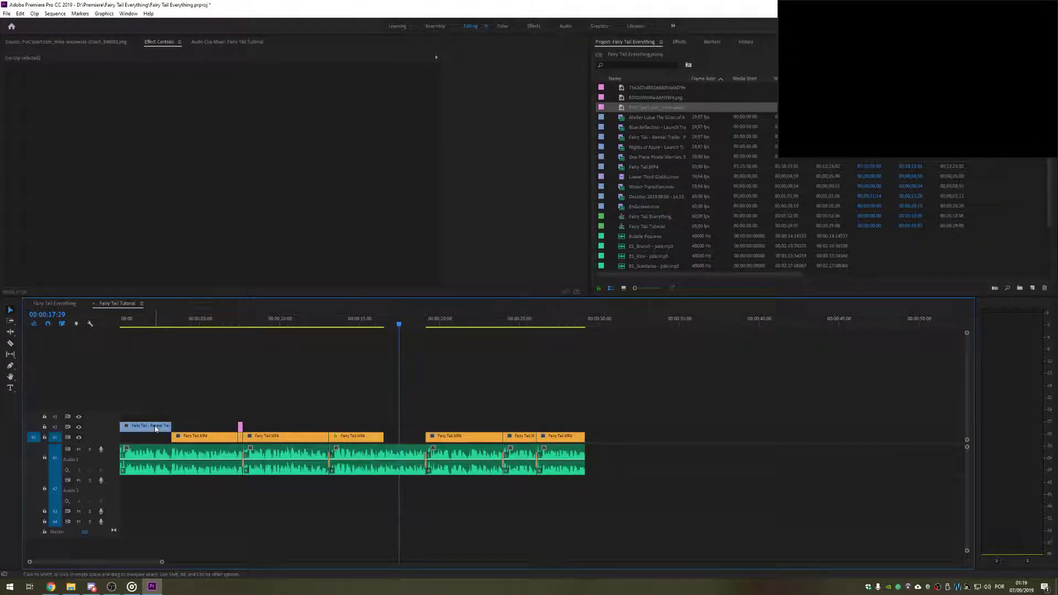
{"action": "left_click", "coordinate": [145, 425]}
{"action": "left_click", "coordinate": [55, 427]}
{"action": "key", "text": "ctrl+v"}
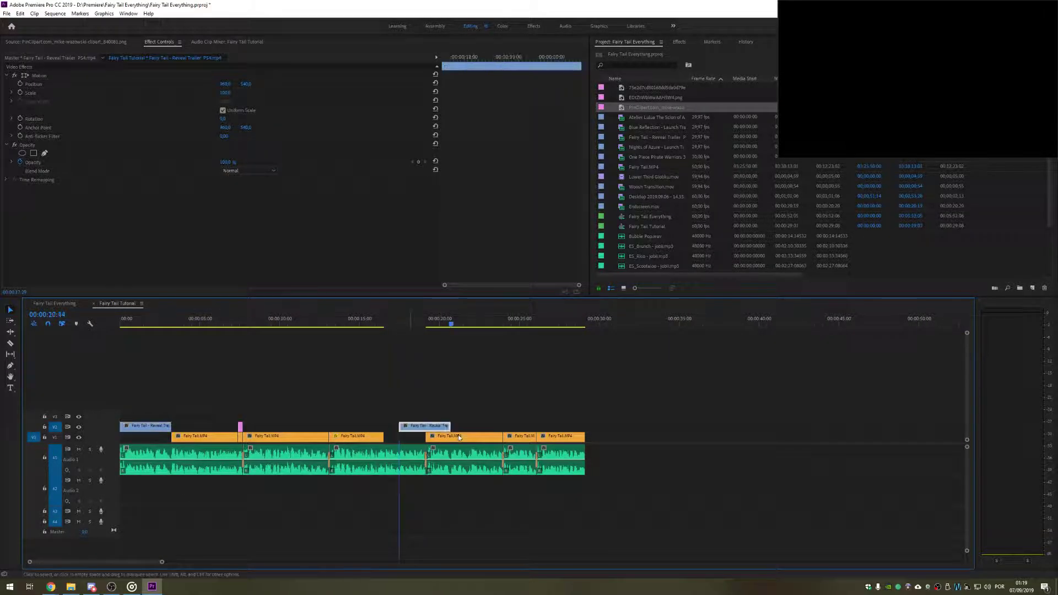
Step: Extend the pasted trailer clip, move it and trim it to fill the V1 gap from about 16.5 to 19 seconds
{"action": "left_click_drag", "start_coordinate": [455, 426], "coordinate": [522, 425]}
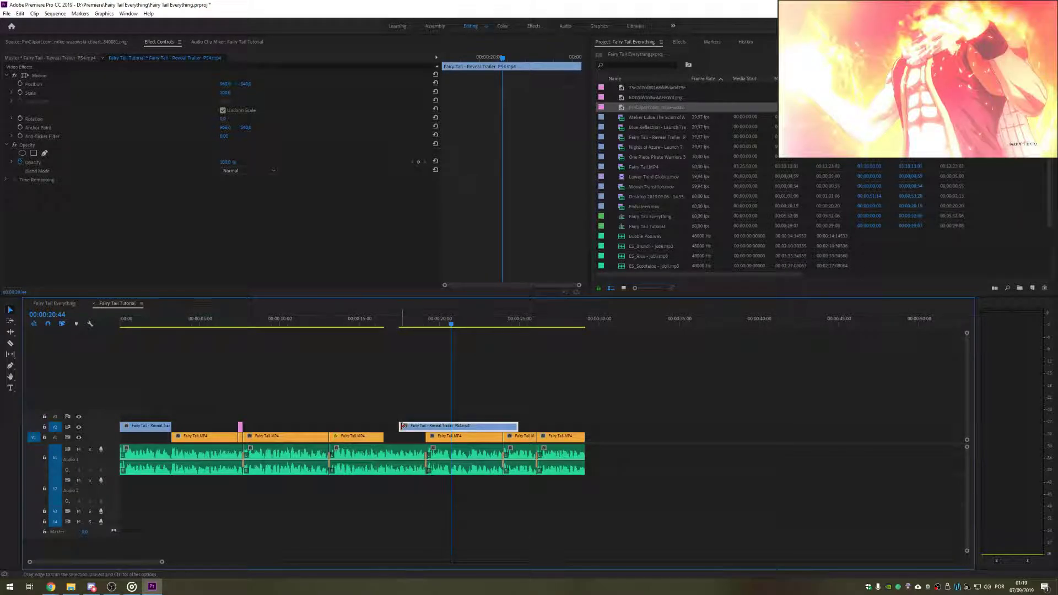
{"action": "left_click_drag", "start_coordinate": [403, 427], "coordinate": [713, 427]}
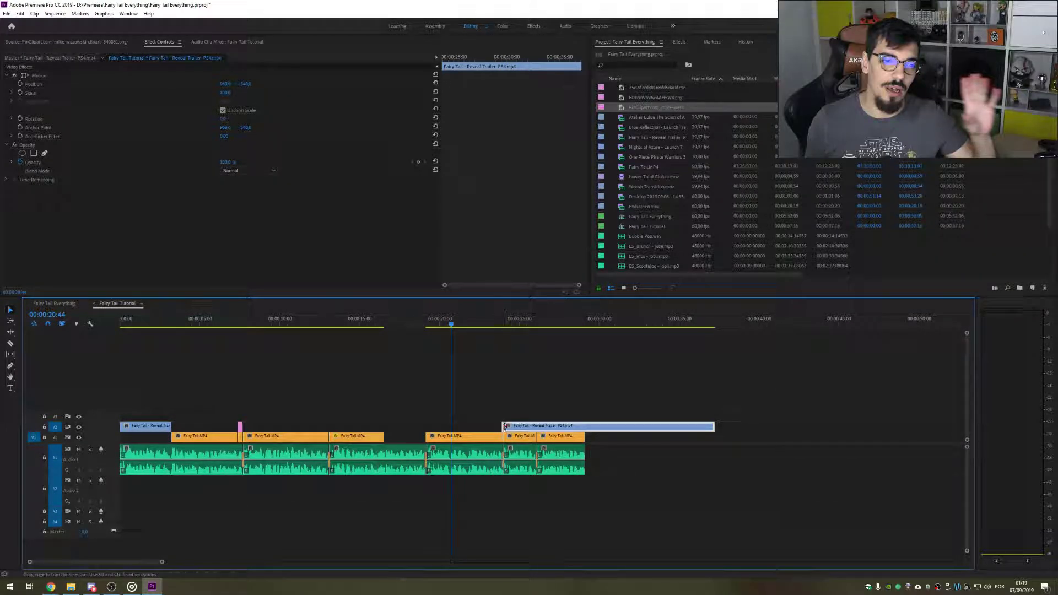
{"action": "left_click", "coordinate": [566, 421]}
{"action": "left_click_drag", "start_coordinate": [567, 420], "coordinate": [426, 427]}
Step: Play back from about 16.5 to 24.8 seconds to check the trailer insert and the following cuts
{"action": "left_click", "coordinate": [380, 325]}
{"action": "key", "text": "space"}
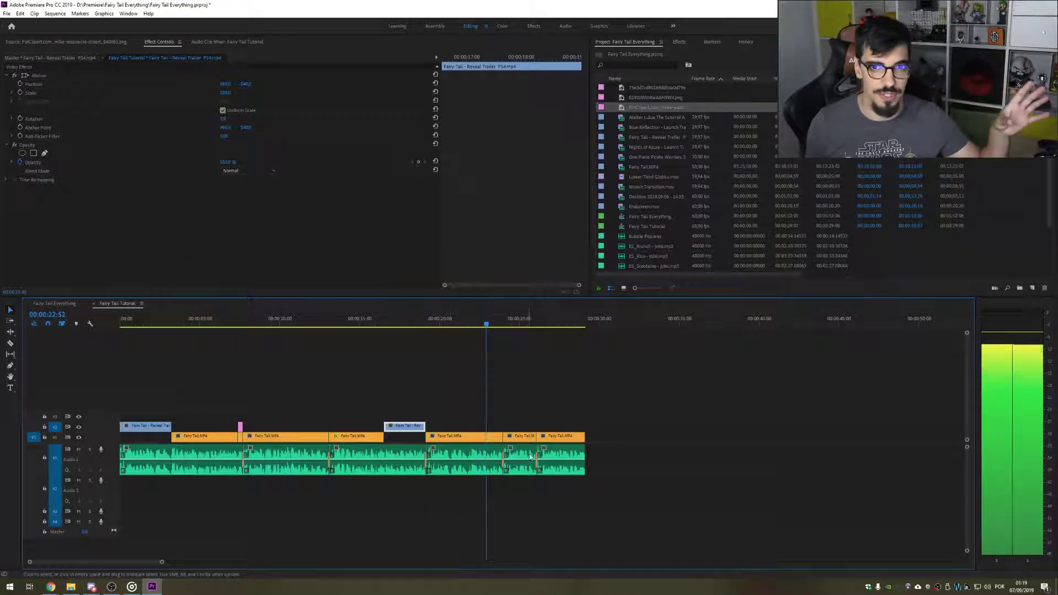
{"action": "key", "text": "space"}
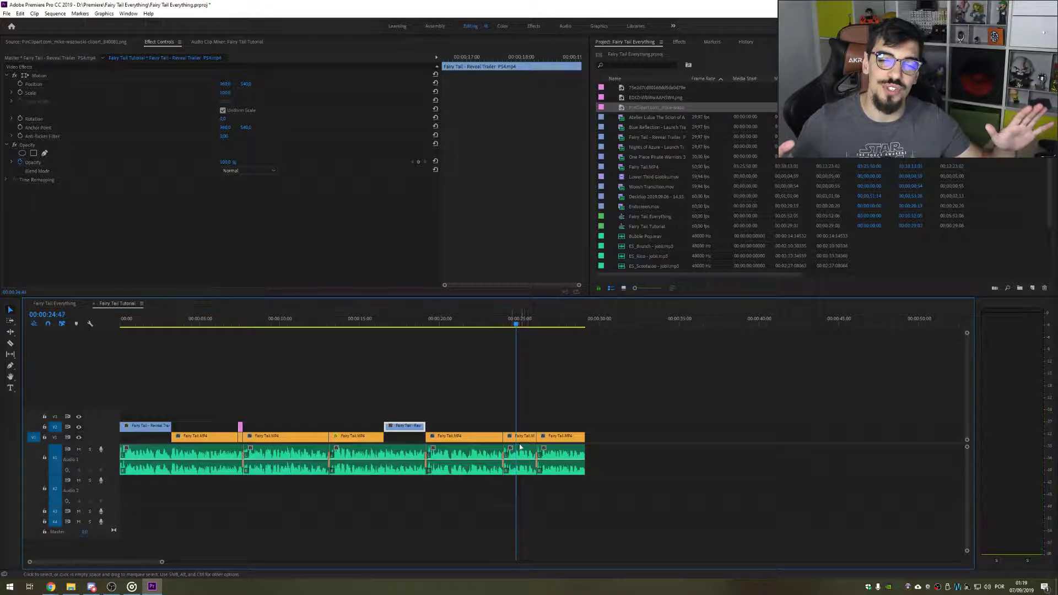
Step: Ripple-delete the speaker clip between about 19 and 24 seconds with its audio, and play from that cut to the sequence end
{"action": "left_click_drag", "start_coordinate": [458, 406], "coordinate": [479, 471]}
{"action": "key", "text": "shift+Delete"}
{"action": "key", "text": "Up"}
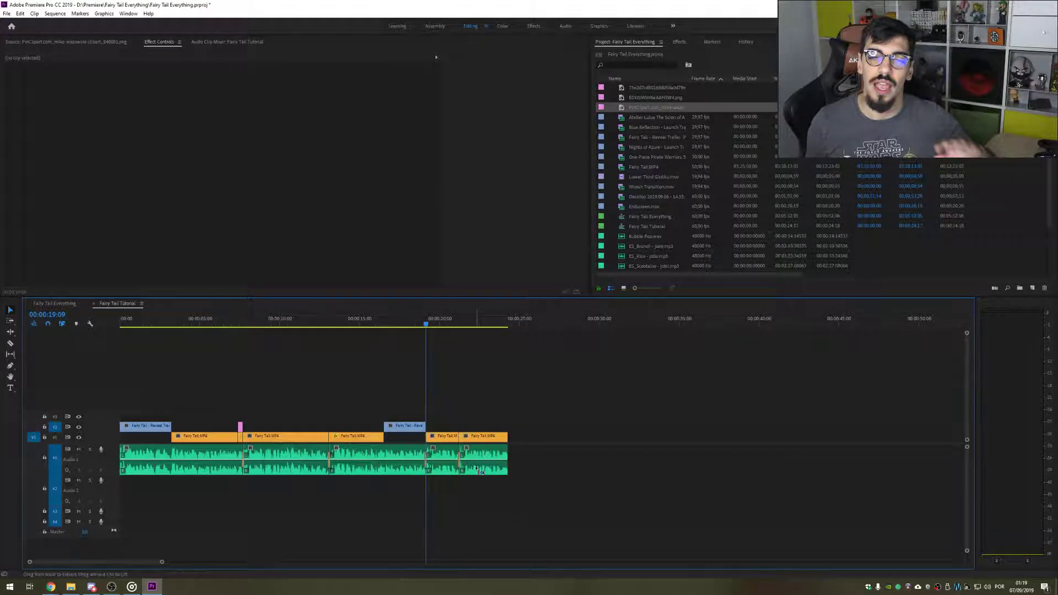
{"action": "key", "text": "space"}
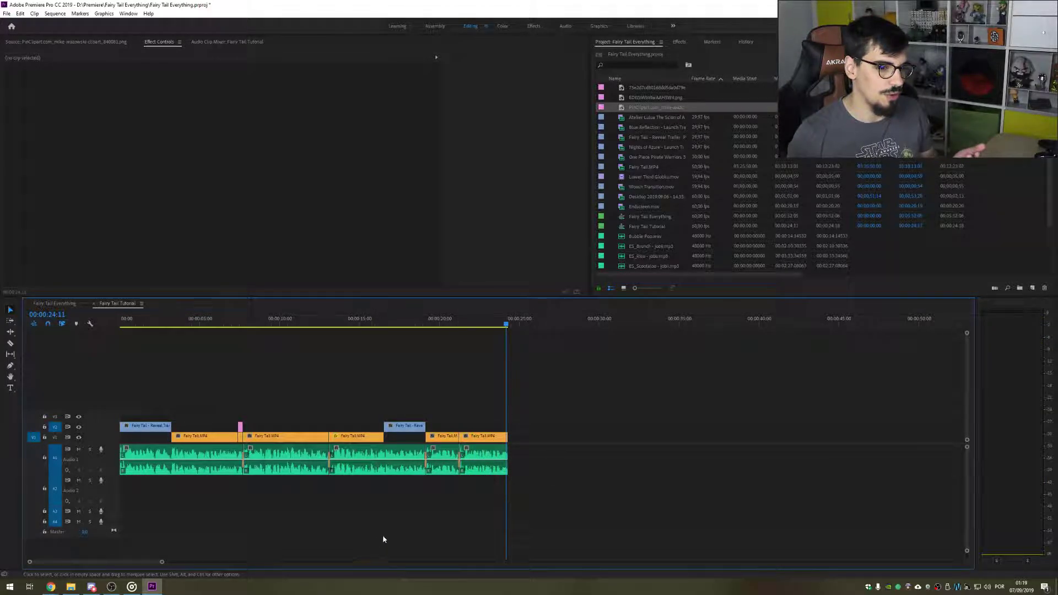
{"action": "left_click_drag", "start_coordinate": [659, 394], "coordinate": [111, 513]}
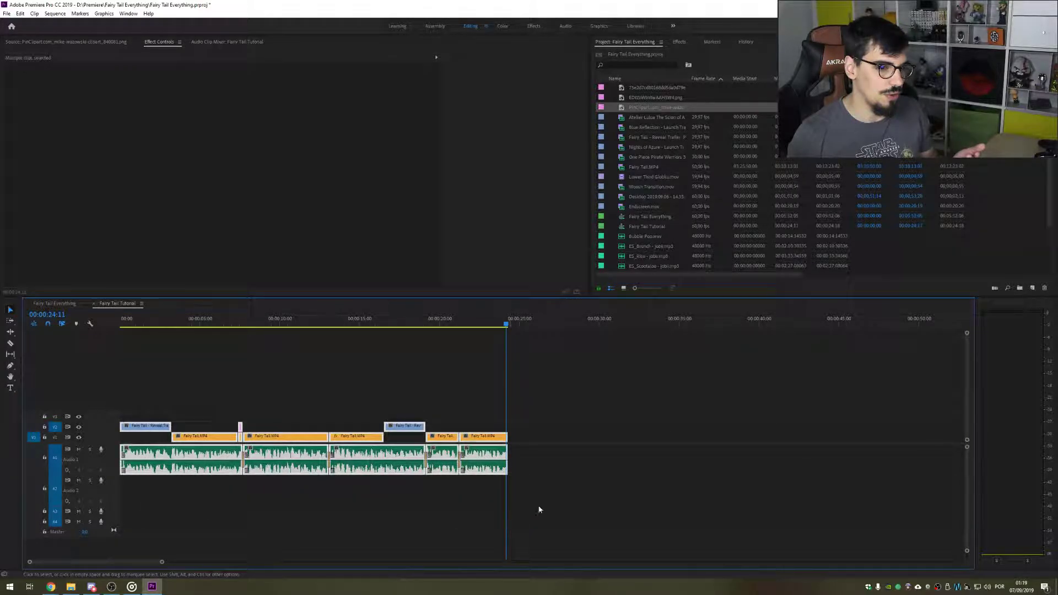
{"action": "left_click", "coordinate": [560, 509]}
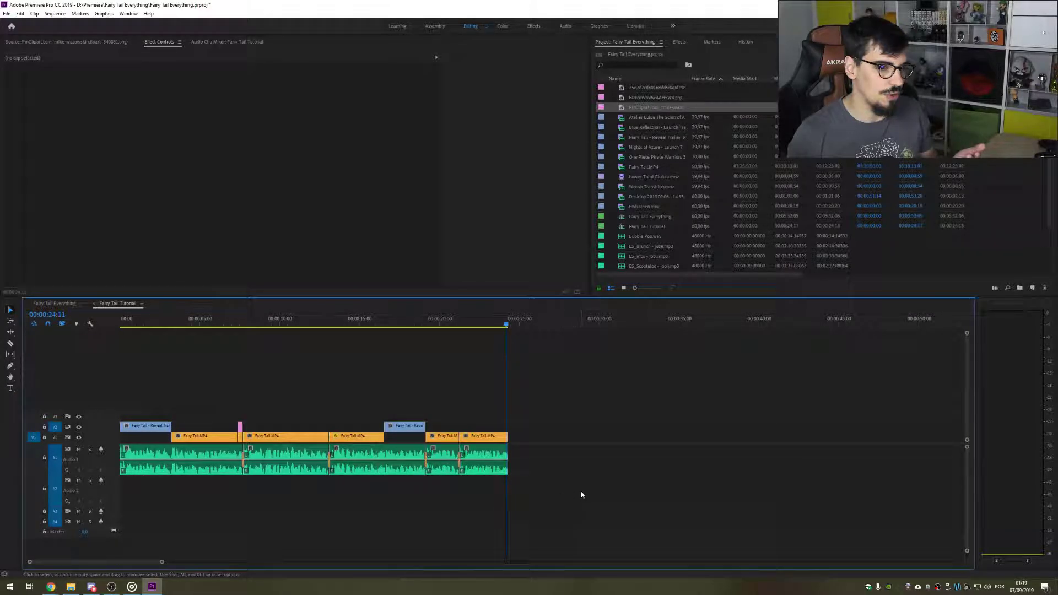
Step: Open the Fairy Tail Everything sequence and scrub through its opening to about 12 seconds
{"action": "left_click", "coordinate": [55, 303]}
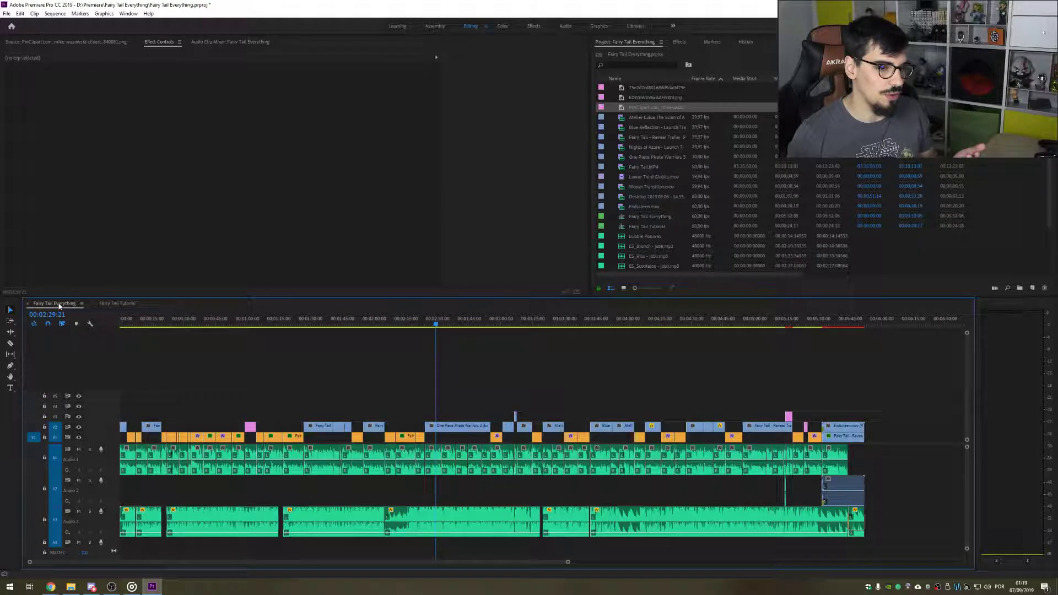
{"action": "key", "text": "Home"}
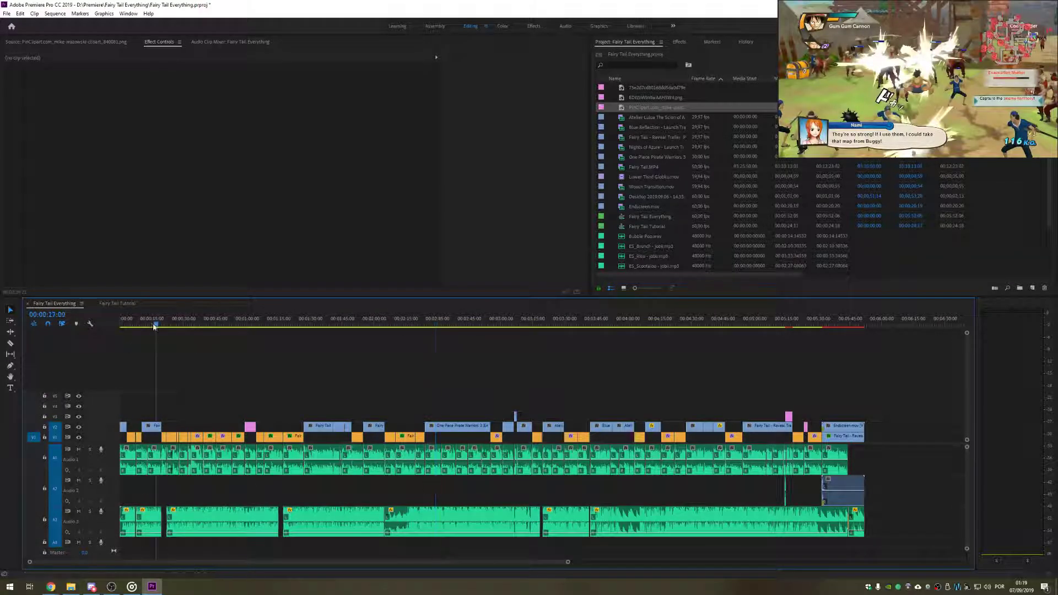
{"action": "left_click_drag", "start_coordinate": [569, 563], "coordinate": [103, 562]}
{"action": "left_click_drag", "start_coordinate": [184, 324], "coordinate": [677, 336]}
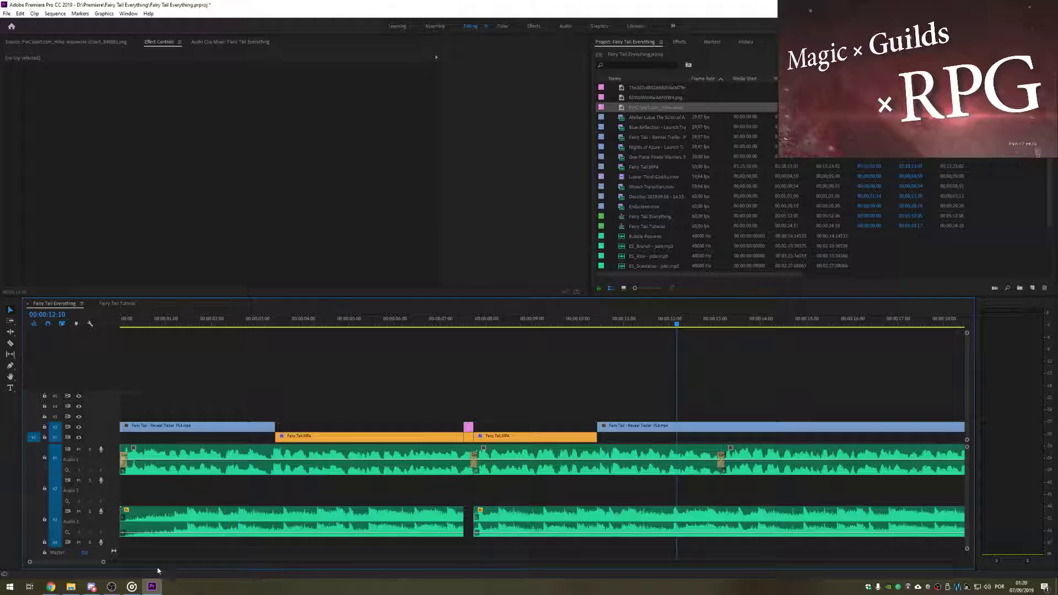
Step: Examine the end of the second trailer insert by scrubbing to about 21.5 seconds and playing from 18.5 to 22.4 seconds
{"action": "left_click_drag", "start_coordinate": [103, 564], "coordinate": [187, 562]}
{"action": "left_click_drag", "start_coordinate": [338, 326], "coordinate": [429, 327]}
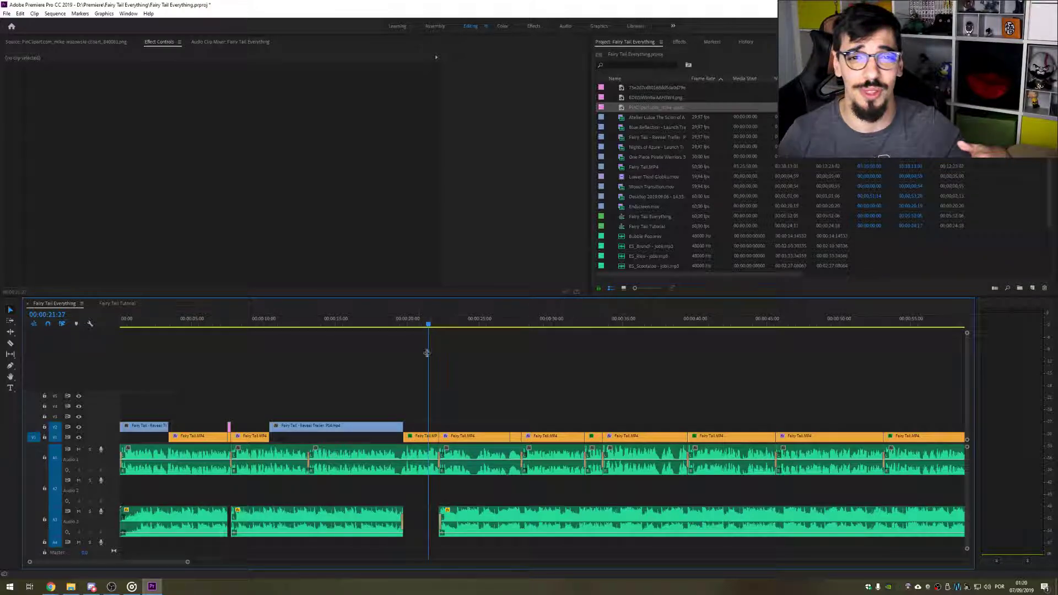
{"action": "left_click", "coordinate": [389, 327]}
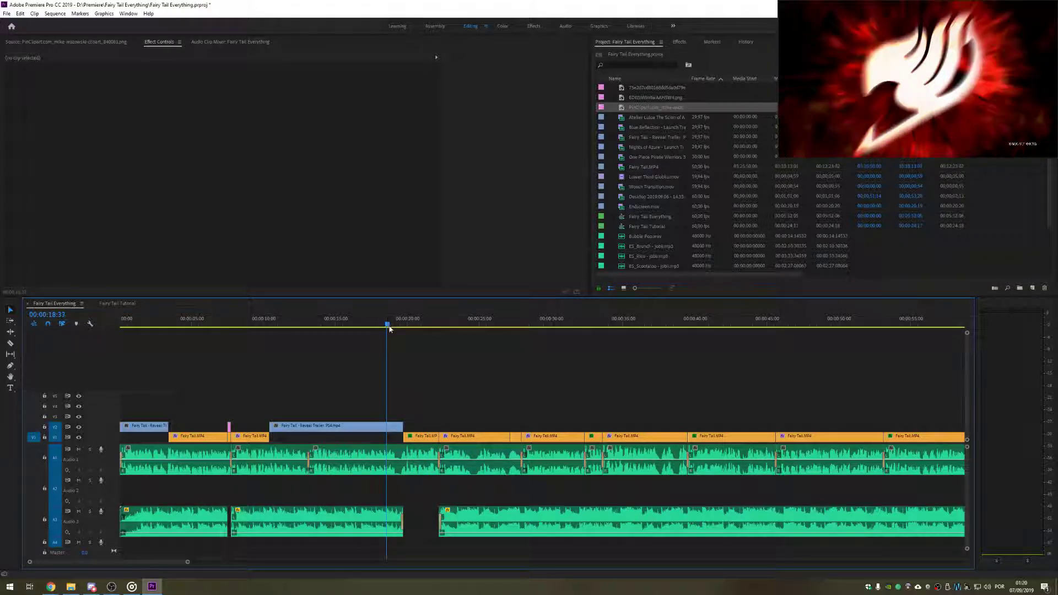
{"action": "key", "text": "space"}
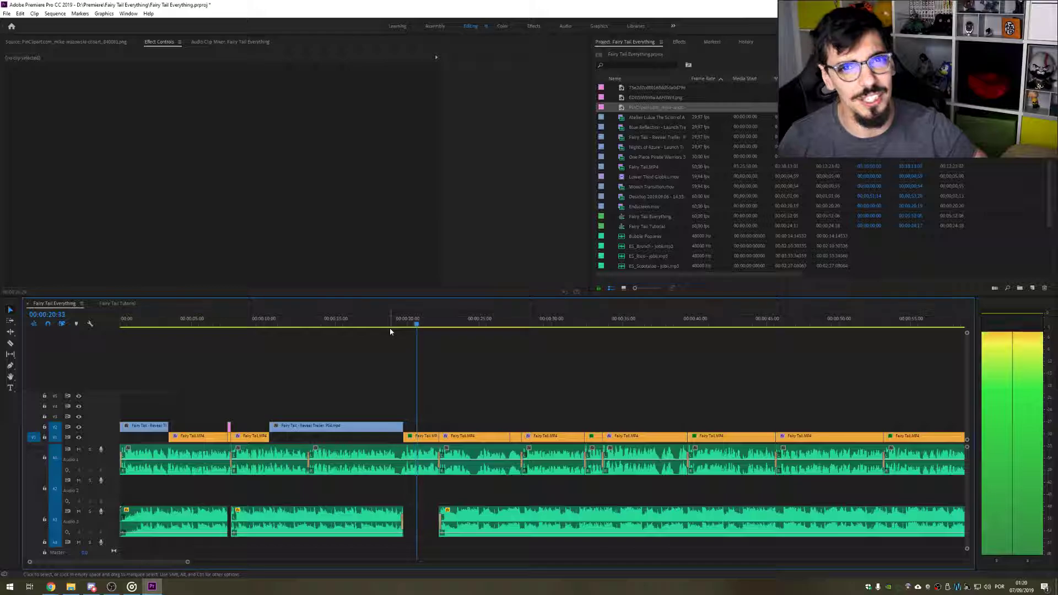
{"action": "key", "text": "space"}
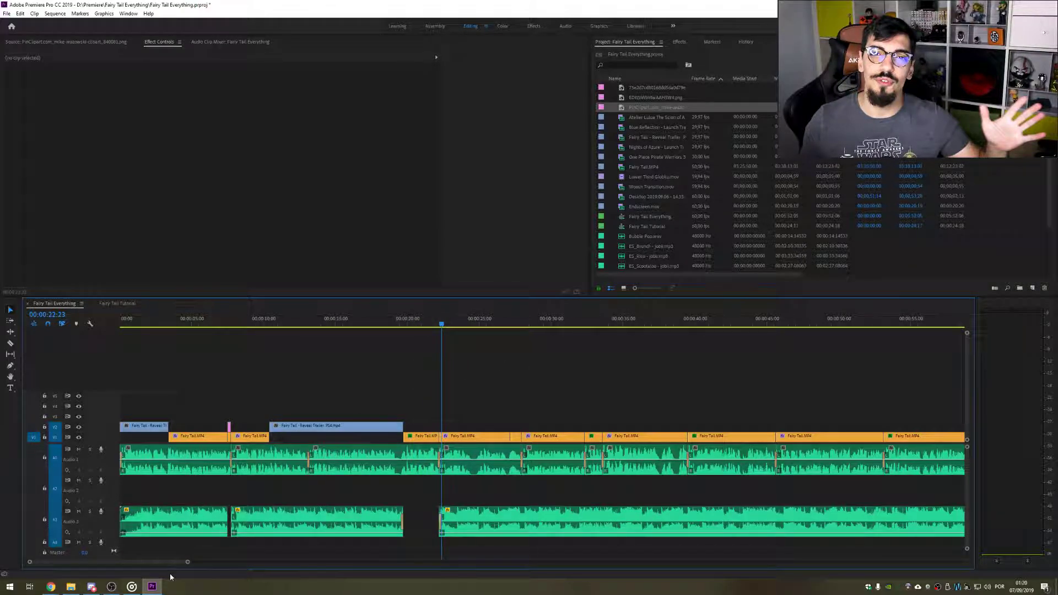
Step: Switch to Discord to check the voice channel members, and return to Premiere Pro
{"action": "left_click", "coordinate": [91, 587]}
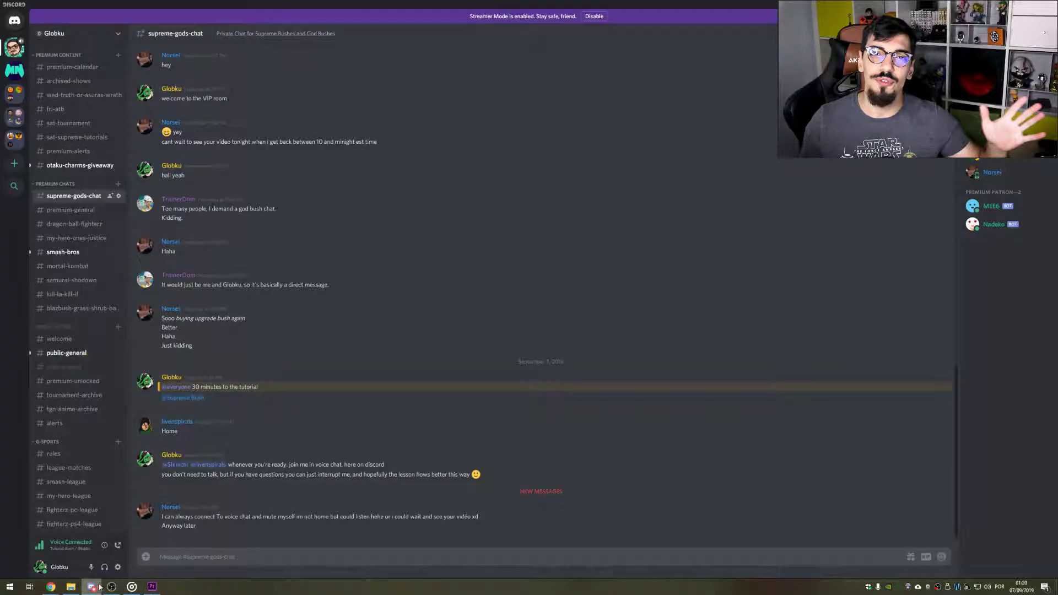
{"action": "scroll", "coordinate": [78, 488], "scroll_direction": "down", "scroll_amount": 3}
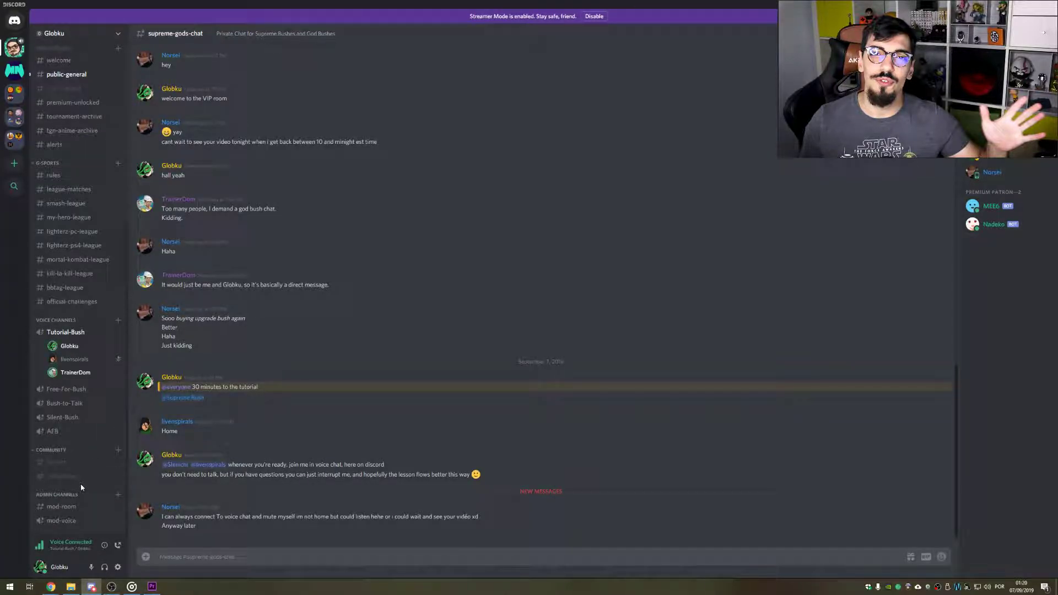
{"action": "mouse_move", "coordinate": [97, 590]}
{"action": "mouse_move", "coordinate": [156, 589]}
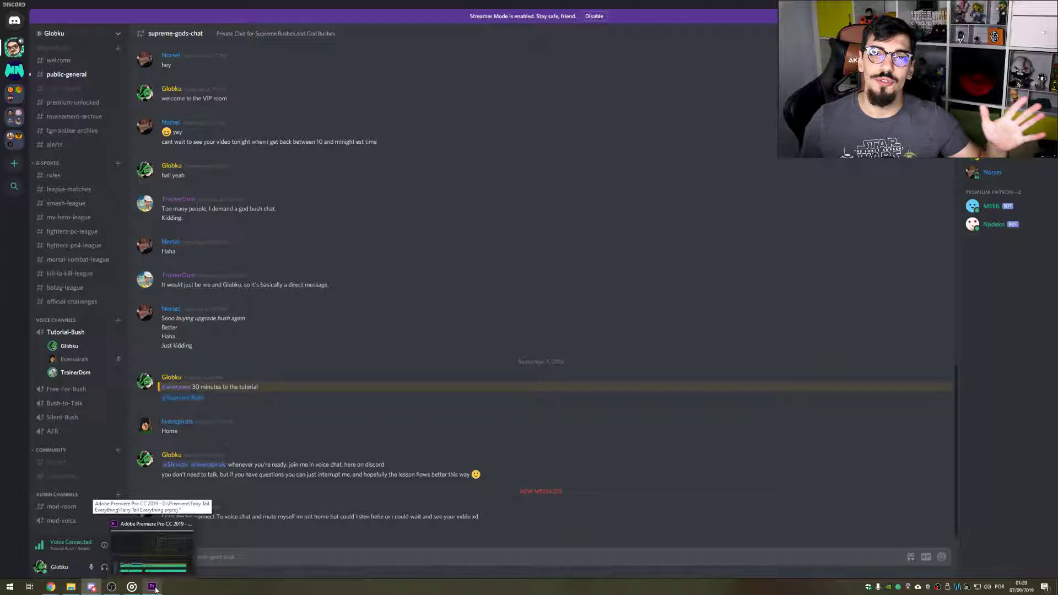
{"action": "left_click", "coordinate": [158, 588]}
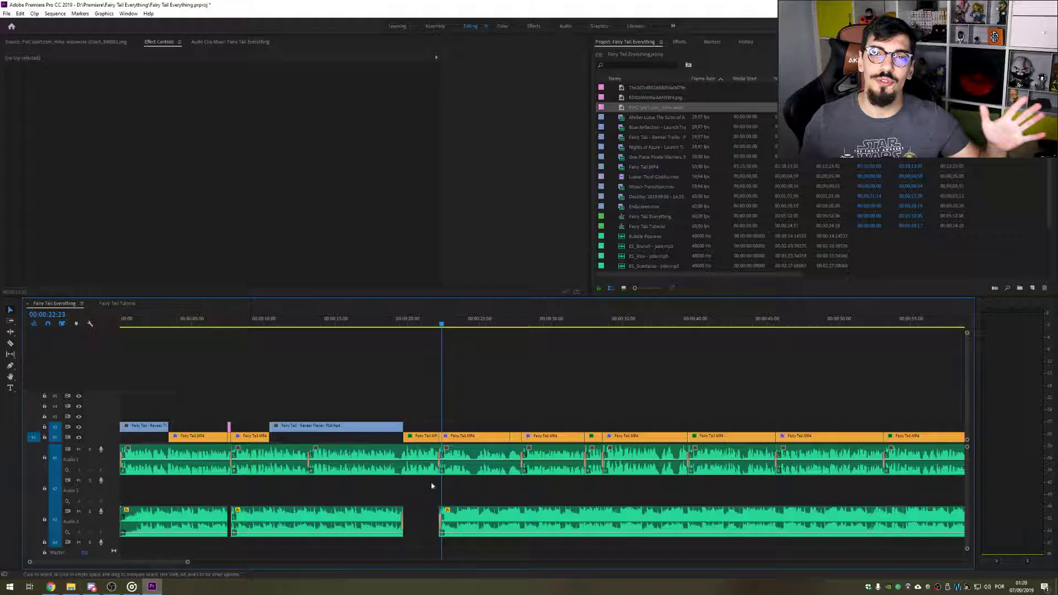
Step: Open the Fairy Tail Tutorial sequence and view the trailer insert at about 17.4 seconds
{"action": "left_click", "coordinate": [117, 303]}
{"action": "left_click", "coordinate": [241, 448]}
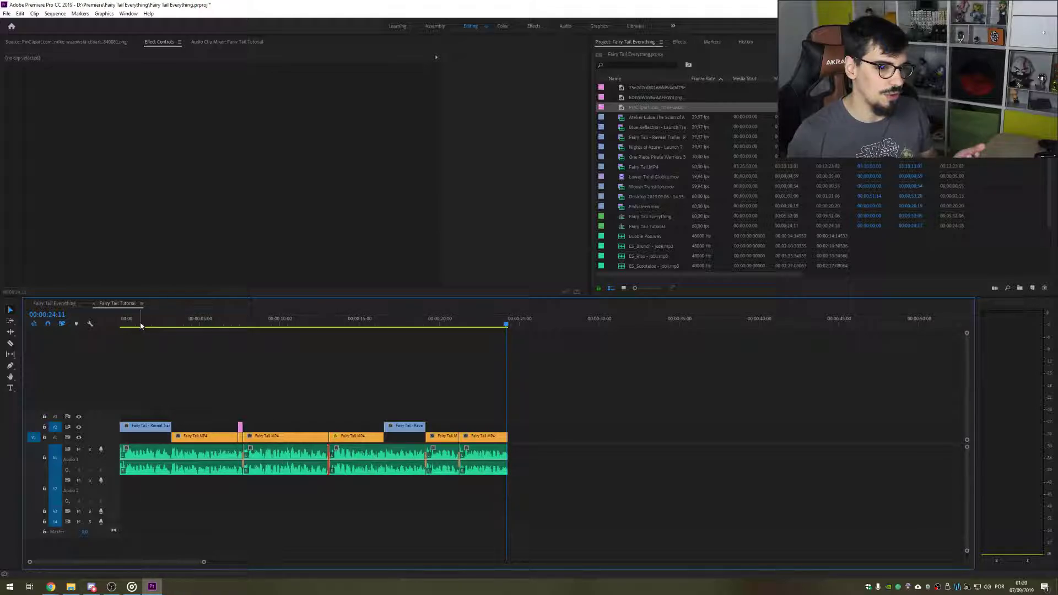
{"action": "key", "text": "space"}
{"action": "left_click", "coordinate": [399, 323]}
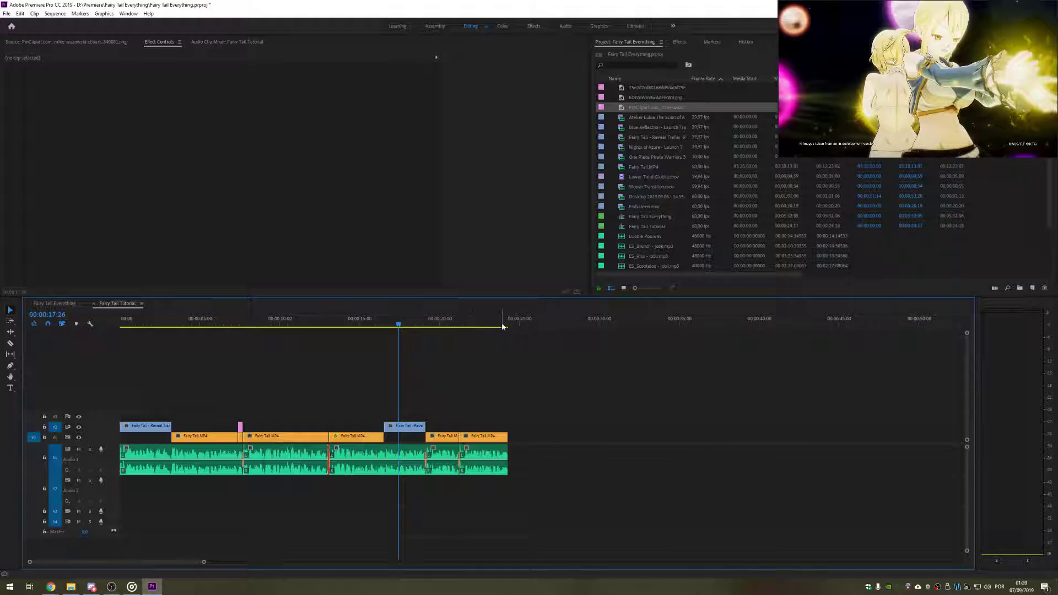
Step: Show the whole Fairy Tail Everything sequence and view its end screen at about 5:51
{"action": "left_click", "coordinate": [49, 303]}
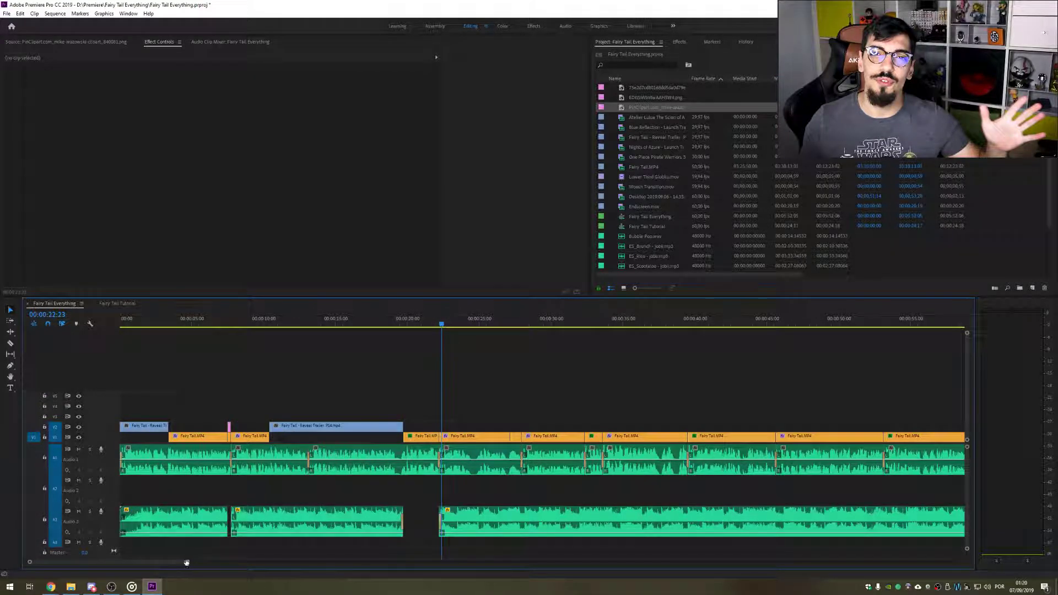
{"action": "left_click_drag", "start_coordinate": [187, 563], "coordinate": [601, 562]}
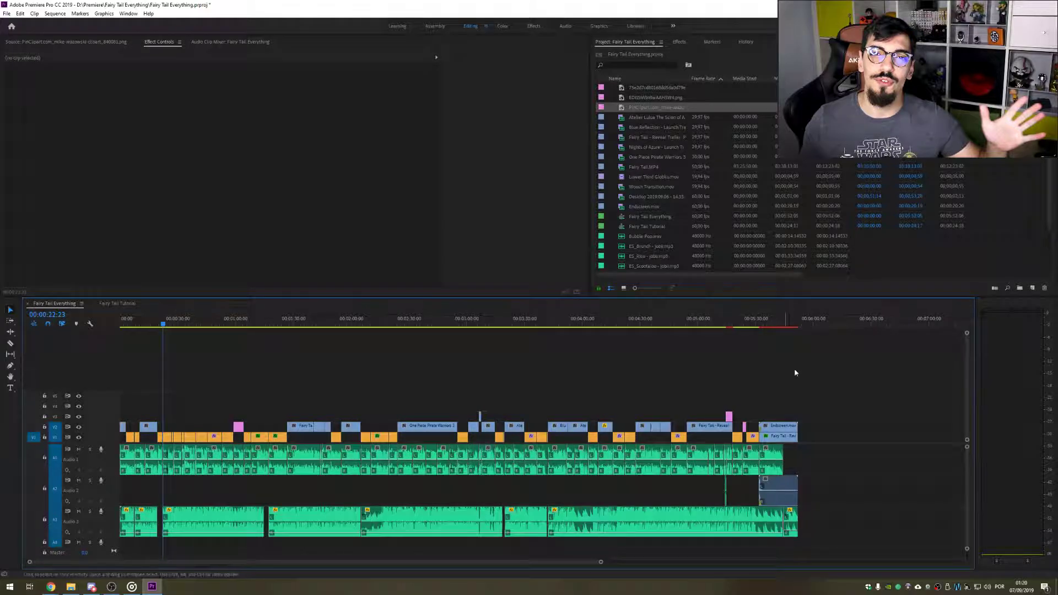
{"action": "left_click", "coordinate": [799, 325]}
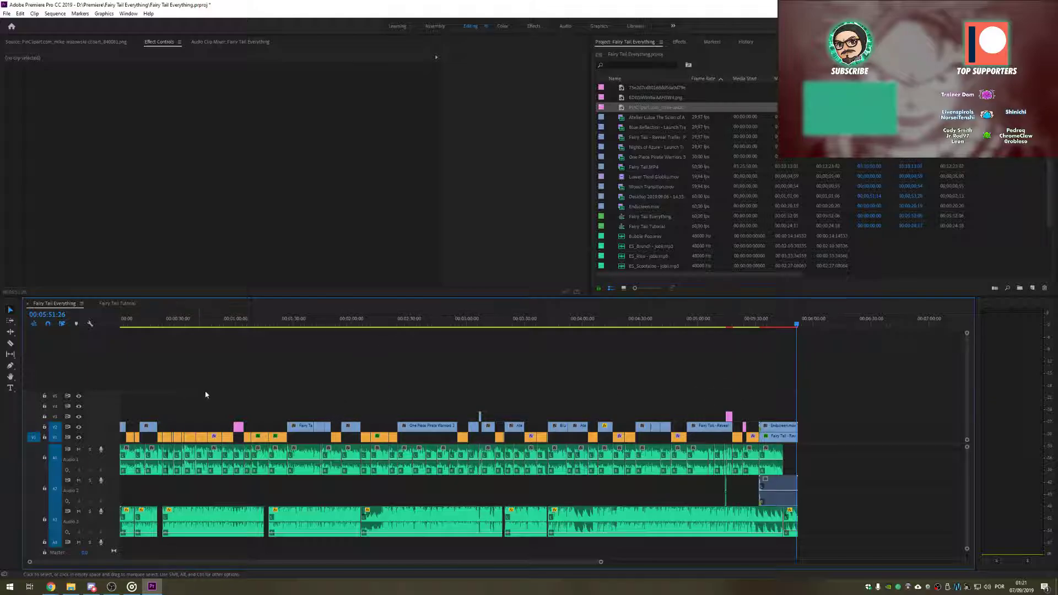
Step: Look through the project's media items and sort them by name
{"action": "right_click", "coordinate": [627, 129]}
{"action": "key", "text": "Escape"}
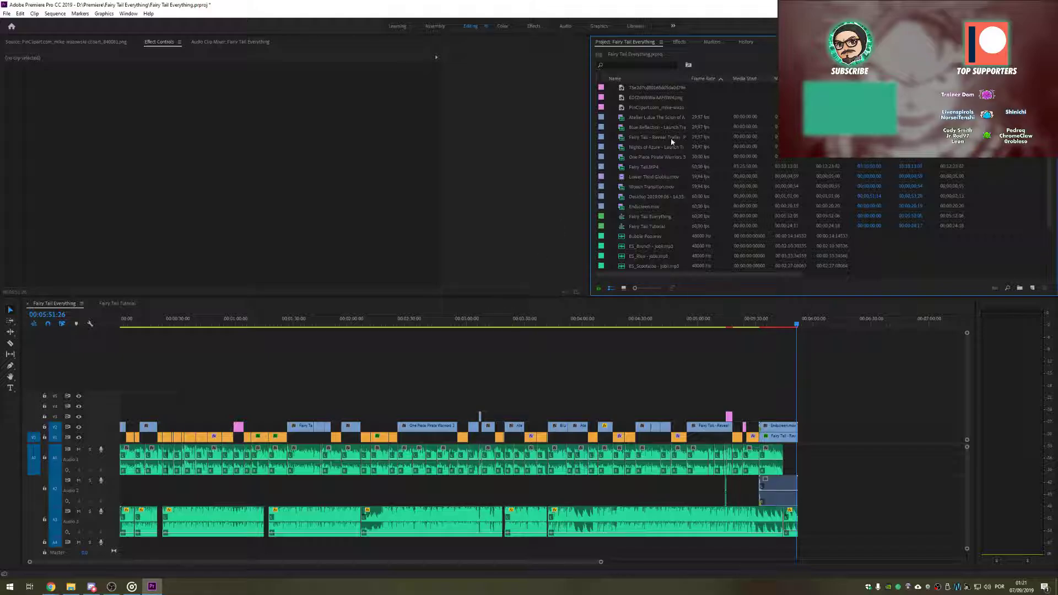
{"action": "scroll", "coordinate": [666, 160], "scroll_direction": "down", "scroll_amount": 2}
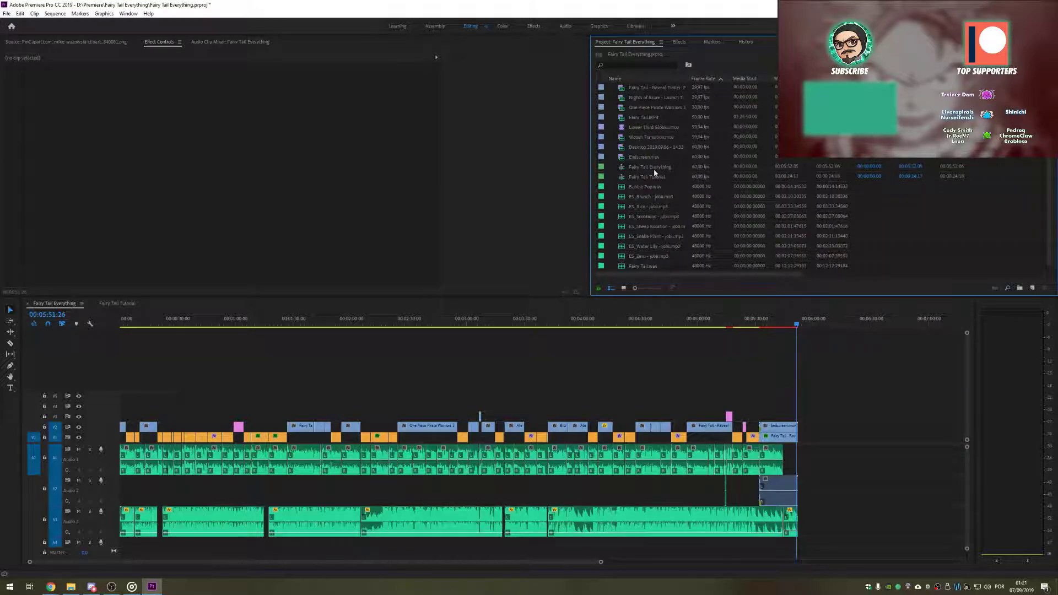
{"action": "scroll", "coordinate": [655, 173], "scroll_direction": "up", "scroll_amount": 2}
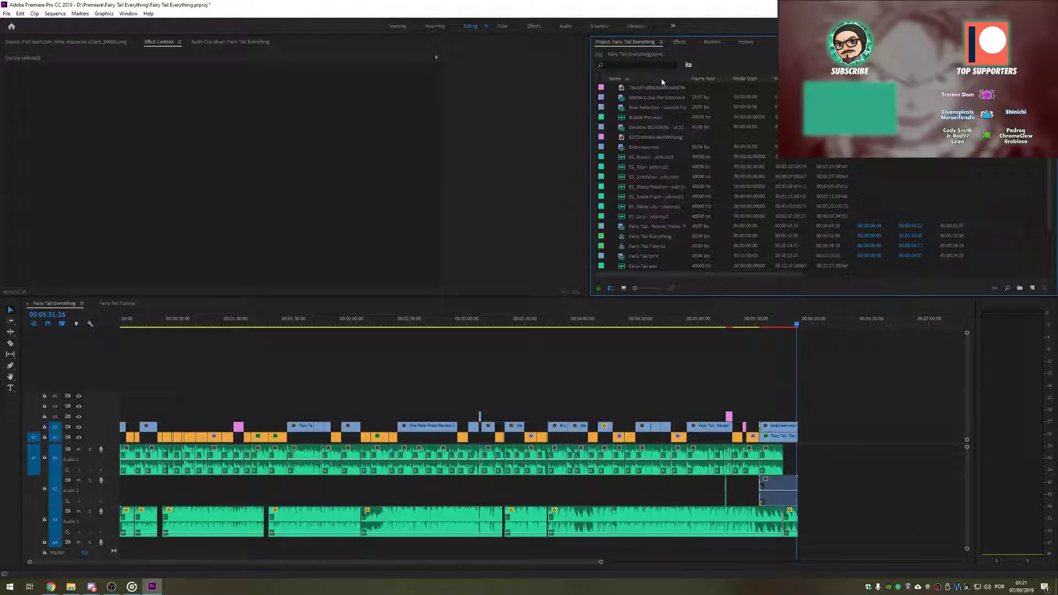
Step: Open the Fairy Tail reveal trailer in the Source monitor and extend its marked range to the full trailer
{"action": "left_click", "coordinate": [645, 79]}
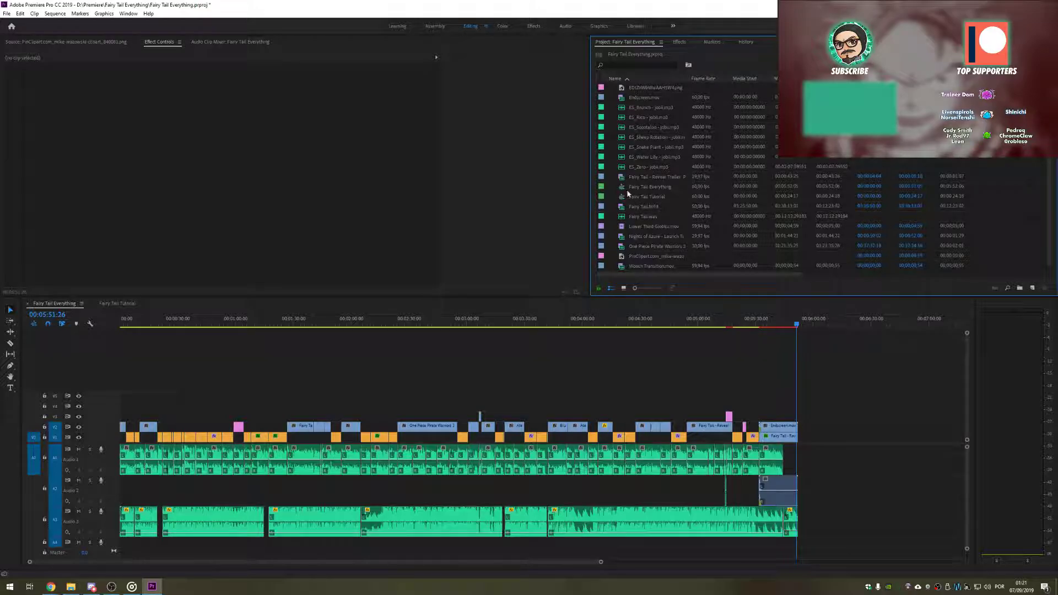
{"action": "double_click", "coordinate": [620, 177]}
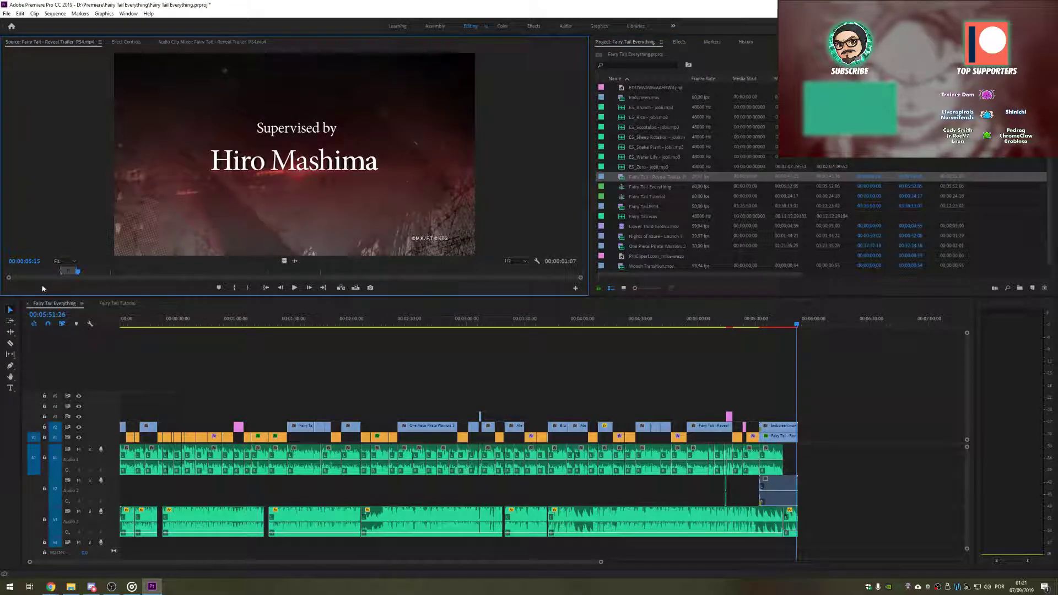
{"action": "left_click_drag", "start_coordinate": [59, 273], "coordinate": [6, 273]}
{"action": "left_click_drag", "start_coordinate": [78, 272], "coordinate": [457, 272]}
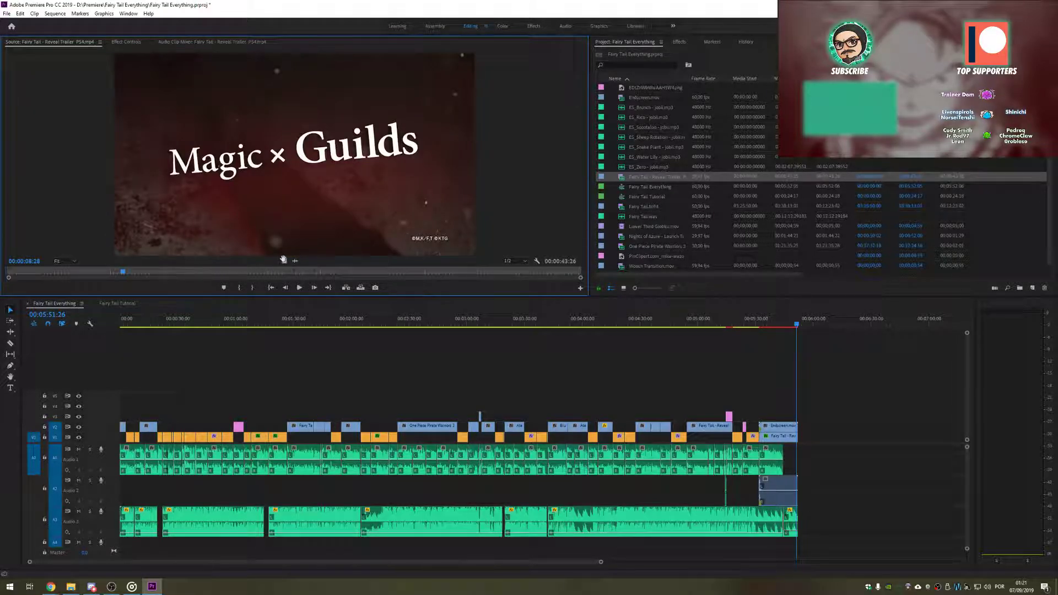
Step: Place only the trailer's video at the sequence start, target track V4 and move the clip onto it
{"action": "left_click_drag", "start_coordinate": [285, 261], "coordinate": [123, 417]}
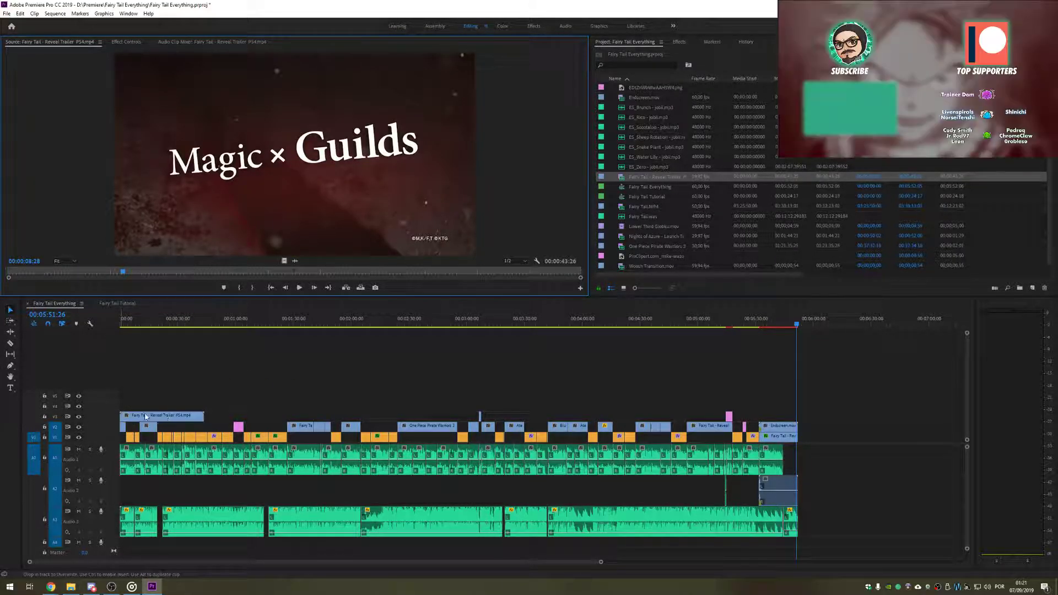
{"action": "left_click", "coordinate": [56, 428]}
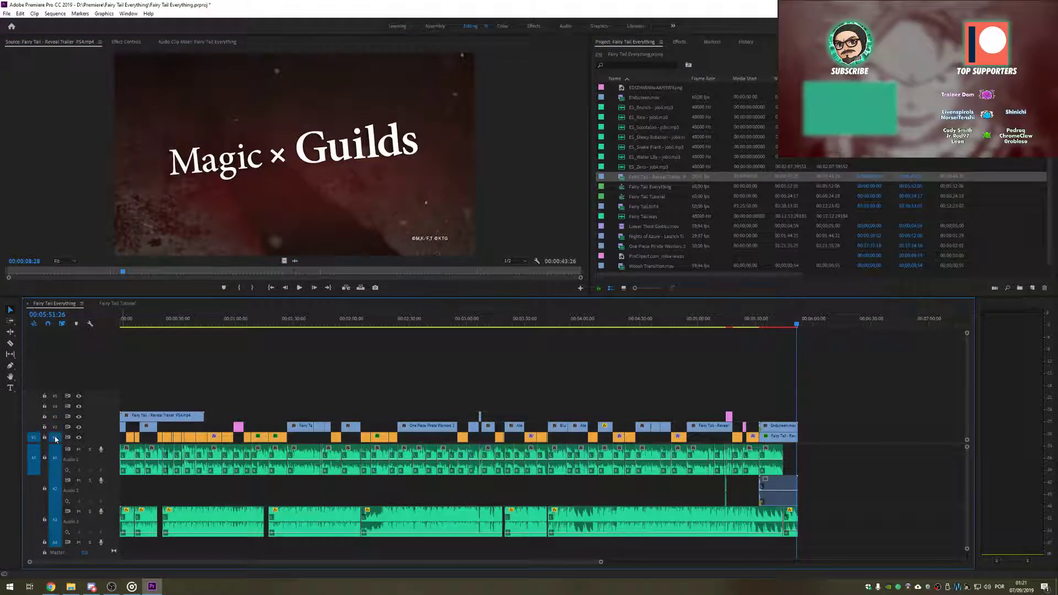
{"action": "left_click", "coordinate": [55, 406]}
{"action": "left_click_drag", "start_coordinate": [141, 417], "coordinate": [141, 410]}
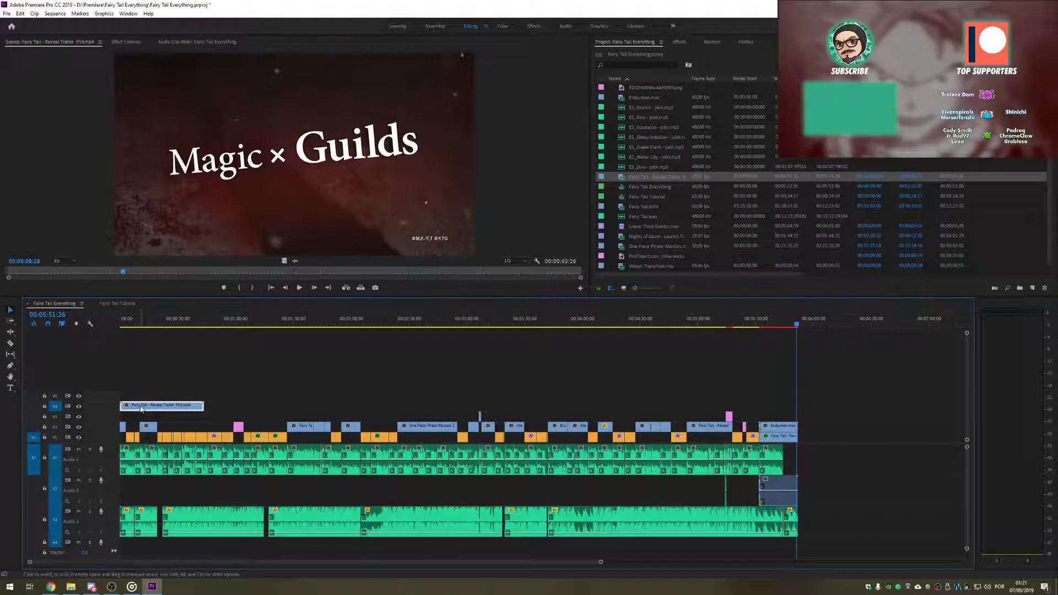
Step: Paste seven back-to-back copies of the trailer on V4 after the first, undoing the extra paste beyond the sequence's end
{"action": "left_click", "coordinate": [260, 350]}
{"action": "left_click", "coordinate": [224, 323]}
{"action": "key", "text": "Up"}
{"action": "key", "text": "Up"}
{"action": "key", "text": "Up"}
{"action": "key", "text": "Up"}
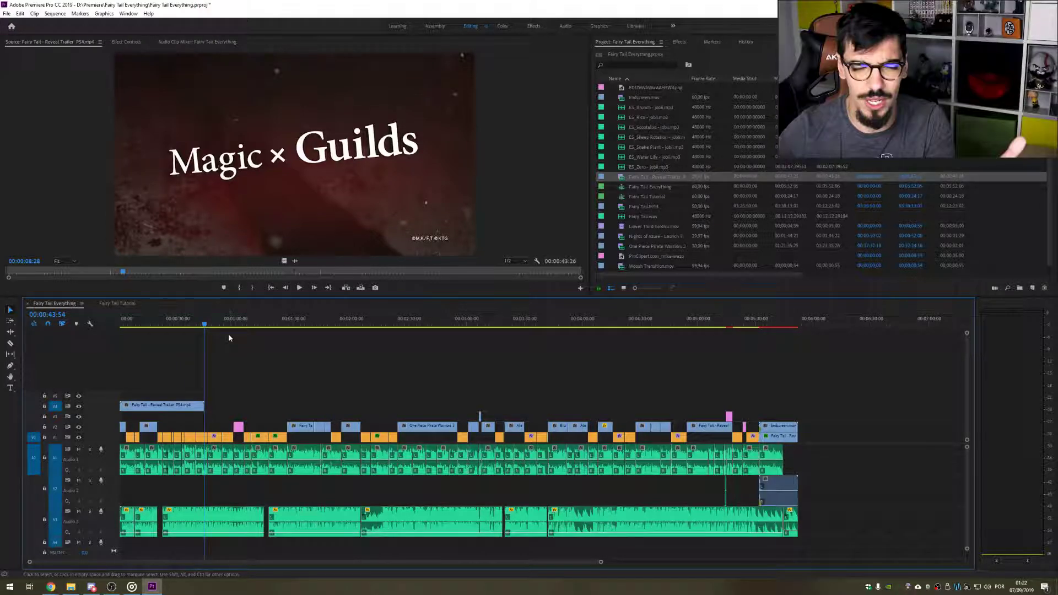
{"action": "key", "text": "ctrl+v"}
{"action": "key", "text": "ctrl+v"}
{"action": "key", "text": "ctrl+v"}
{"action": "key", "text": "ctrl+v"}
{"action": "key", "text": "ctrl+v"}
{"action": "key", "text": "ctrl+v"}
{"action": "key", "text": "ctrl+v"}
{"action": "key", "text": "ctrl+v"}
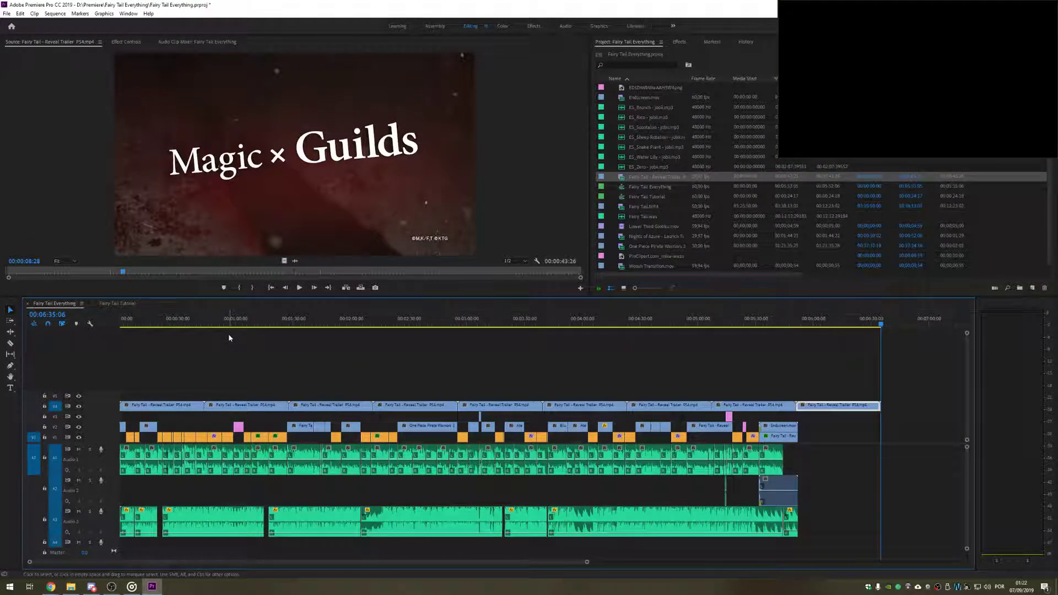
{"action": "key", "text": "ctrl+z"}
Step: Shorten the second trailer copy on V4 and shift the next two copies earlier to close the gaps
{"action": "scroll", "coordinate": [777, 516], "scroll_direction": "down", "scroll_amount": 2}
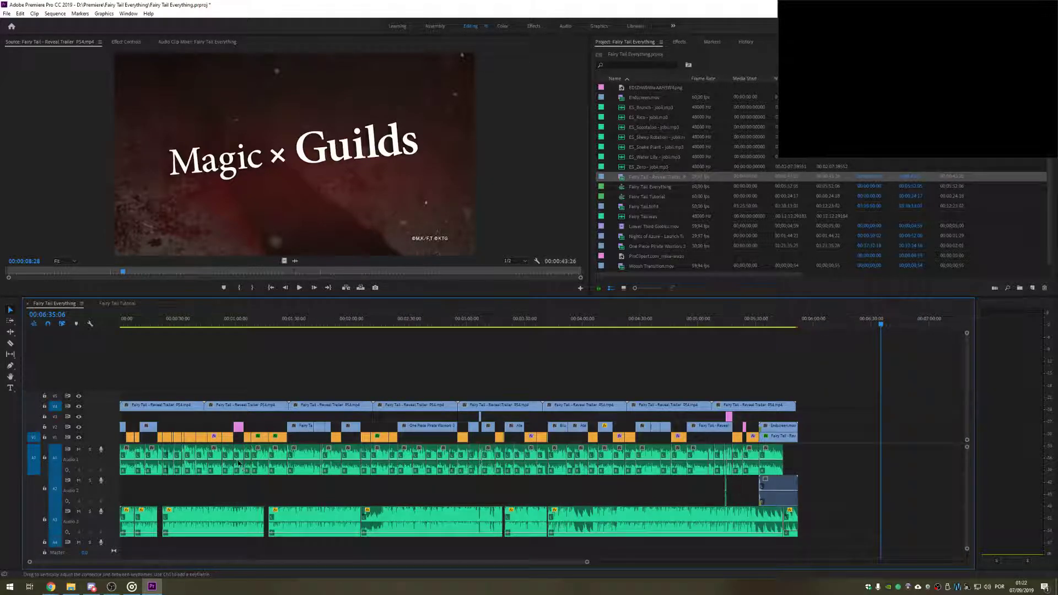
{"action": "left_click_drag", "start_coordinate": [822, 458], "coordinate": [248, 462]}
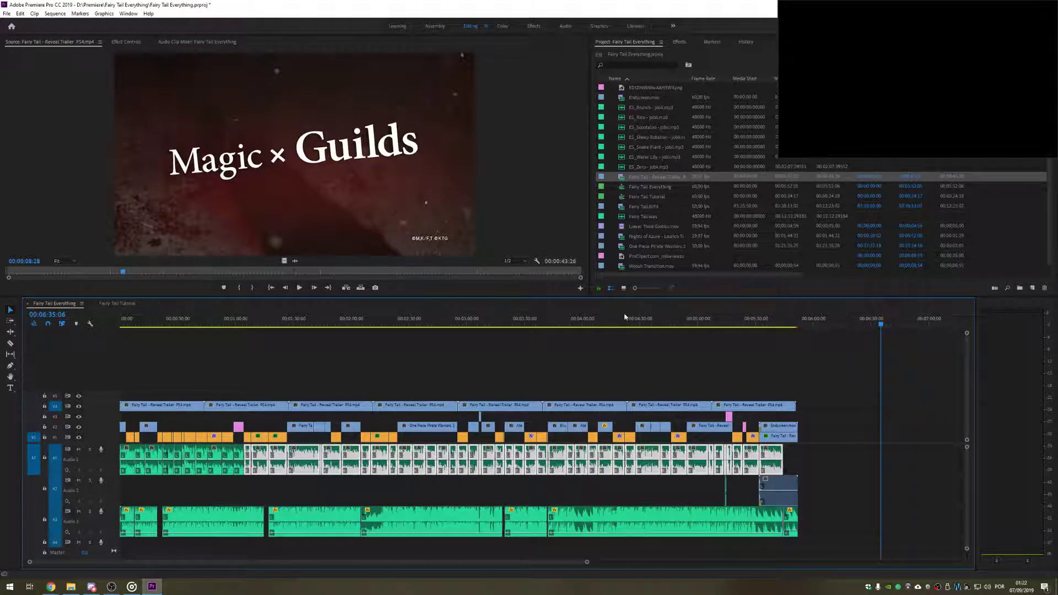
{"action": "left_click_drag", "start_coordinate": [472, 323], "coordinate": [221, 409]}
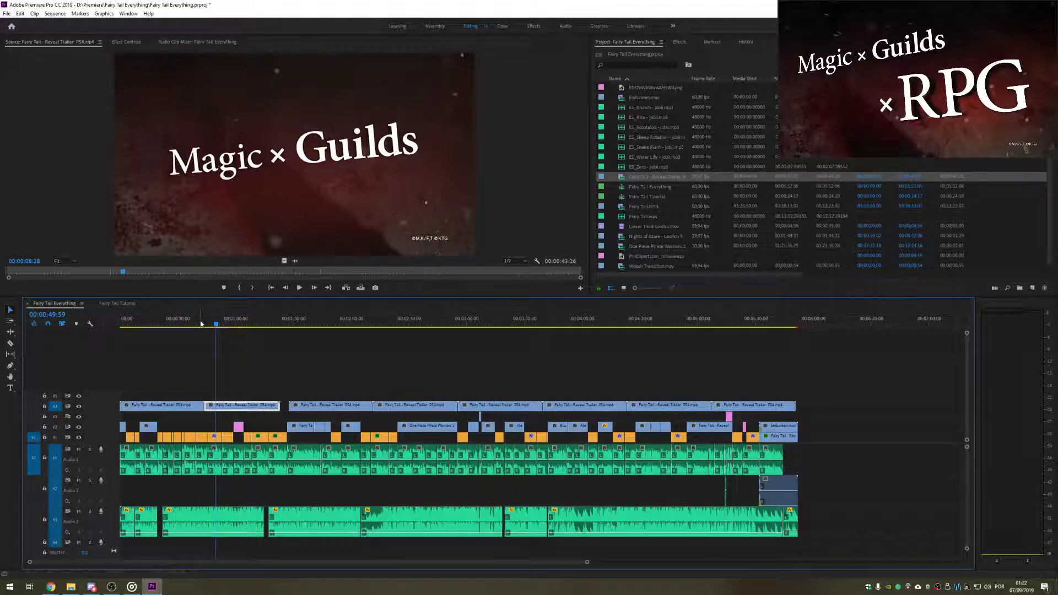
{"action": "key", "text": "Home"}
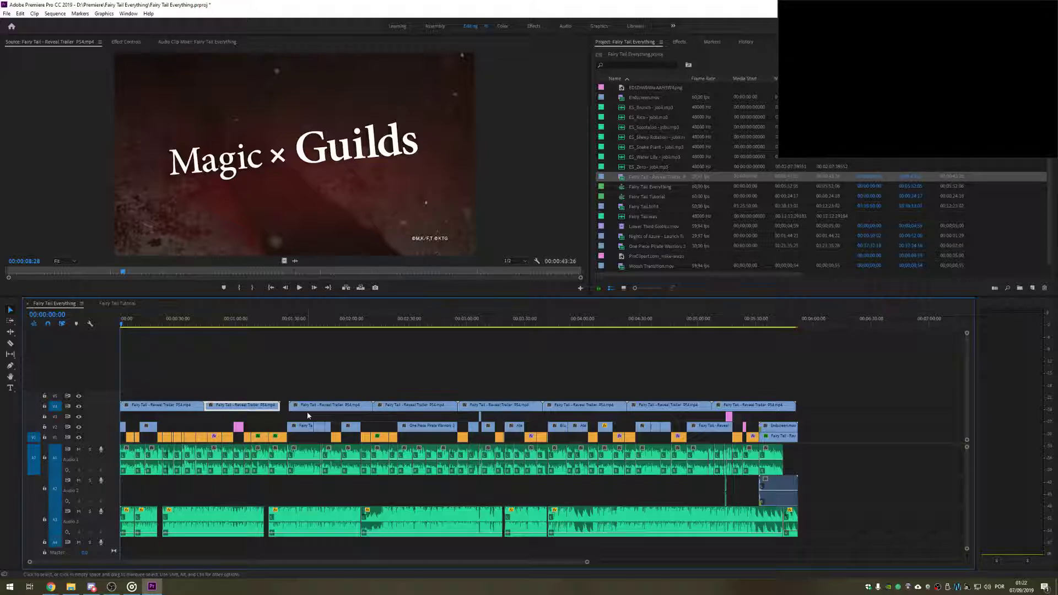
{"action": "left_click_drag", "start_coordinate": [307, 414], "coordinate": [299, 413]}
{"action": "left_click_drag", "start_coordinate": [424, 411], "coordinate": [416, 411]}
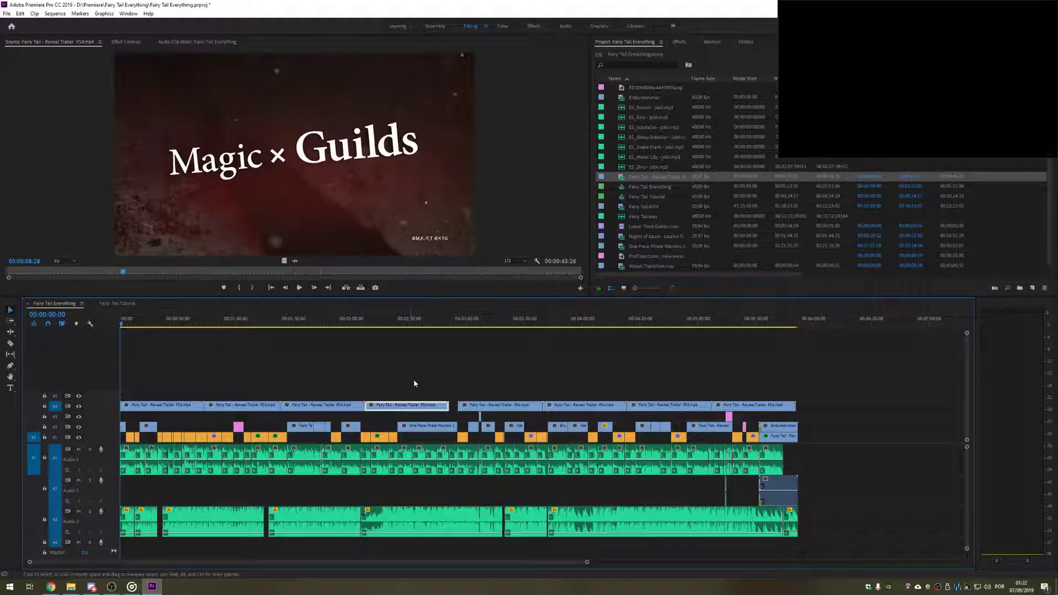
Step: Remove the other trailer copies from V4, keeping only the shortened one at the sequence start
{"action": "left_click_drag", "start_coordinate": [335, 371], "coordinate": [761, 406]}
{"action": "key", "text": "Delete"}
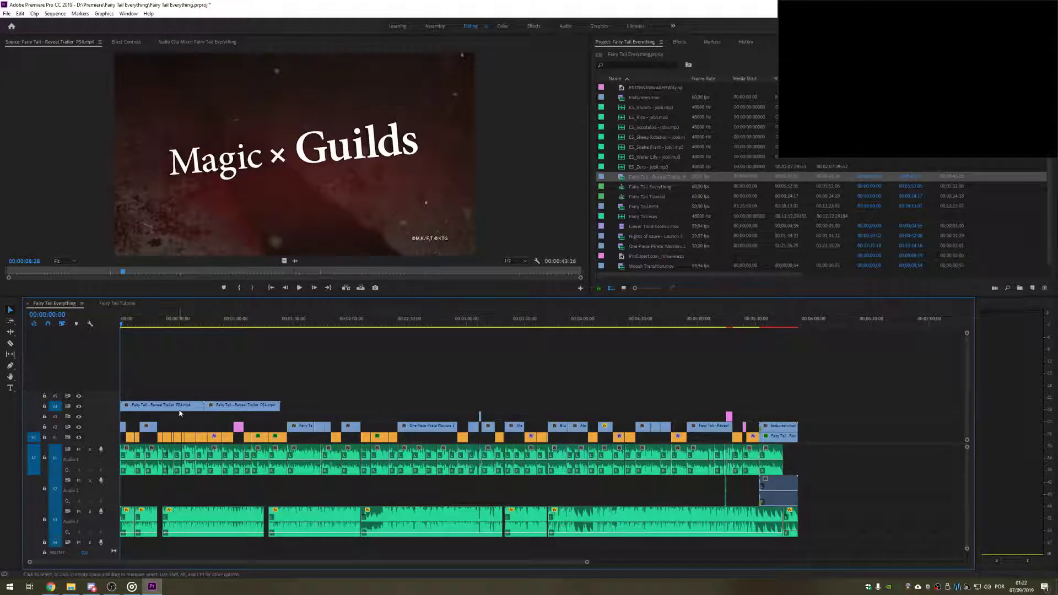
{"action": "left_click_drag", "start_coordinate": [278, 405], "coordinate": [149, 409]}
{"action": "left_click", "coordinate": [194, 408]}
{"action": "key", "text": "Delete"}
{"action": "left_click", "coordinate": [234, 409]}
{"action": "left_click", "coordinate": [280, 383]}
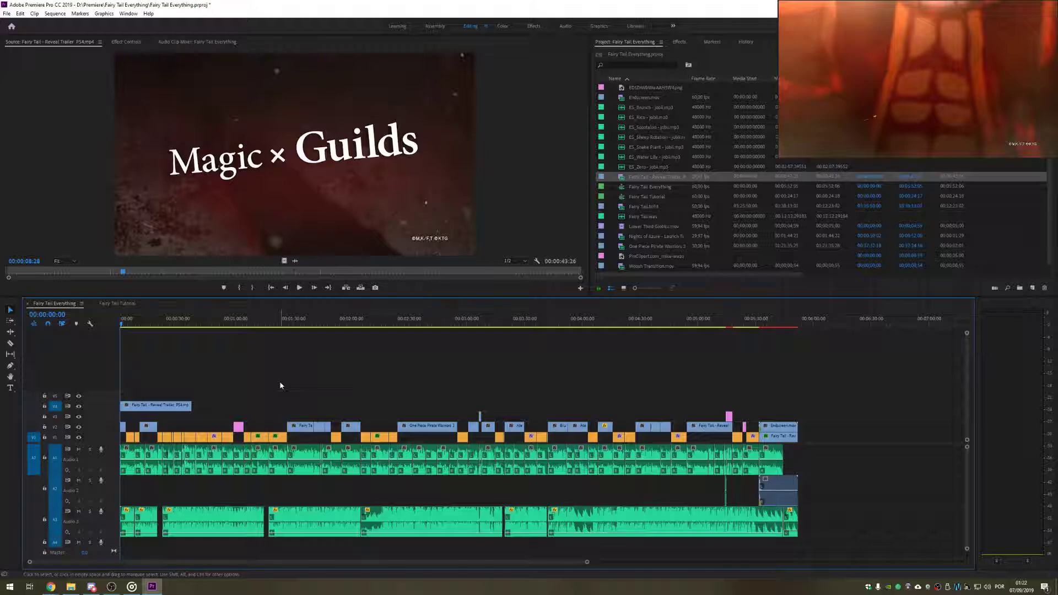
Step: Fill V4 with nine back-to-back copies after the shortened trailer, deleting the surplus copy at the end
{"action": "key", "text": "Down"}
{"action": "key", "text": "Down"}
{"action": "key", "text": "Down"}
{"action": "key", "text": "Down"}
{"action": "key", "text": "Down"}
{"action": "key", "text": "Down"}
{"action": "key", "text": "Down"}
{"action": "key", "text": "Down"}
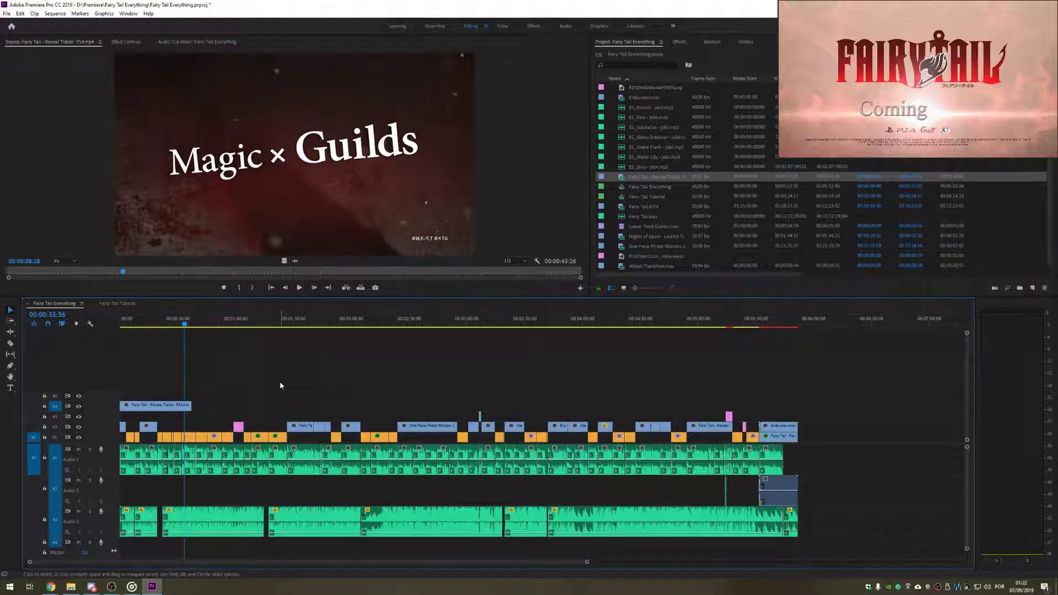
{"action": "key", "text": "ctrl+v"}
{"action": "key", "text": "ctrl+v"}
{"action": "key", "text": "ctrl+v"}
{"action": "key", "text": "ctrl+v"}
{"action": "key", "text": "ctrl+v"}
{"action": "key", "text": "ctrl+v"}
{"action": "key", "text": "ctrl+v"}
{"action": "key", "text": "ctrl+v"}
{"action": "key", "text": "ctrl+v"}
{"action": "key", "text": "ctrl+v"}
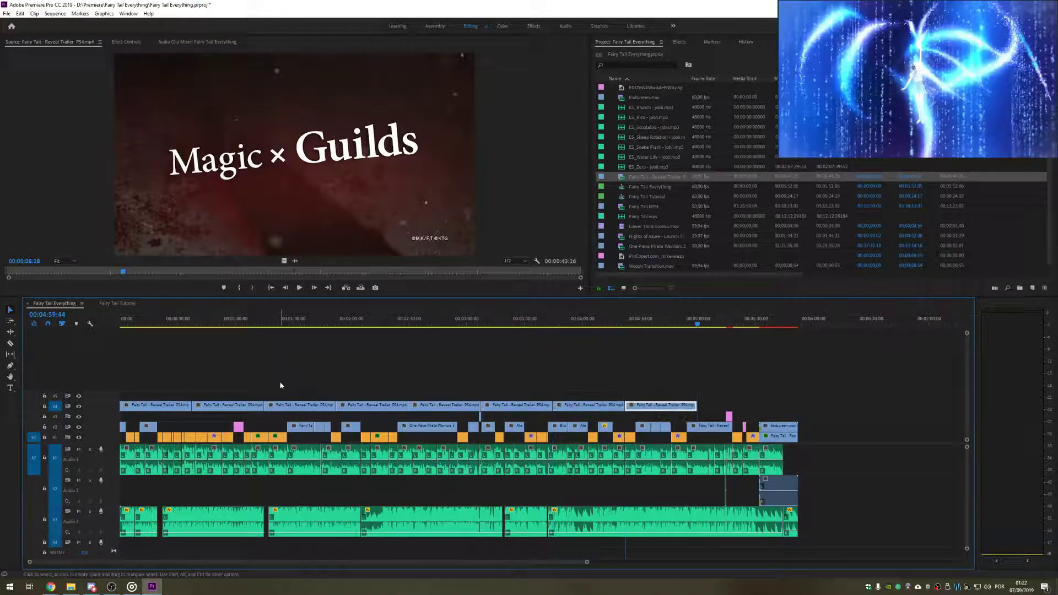
{"action": "key", "text": "Delete"}
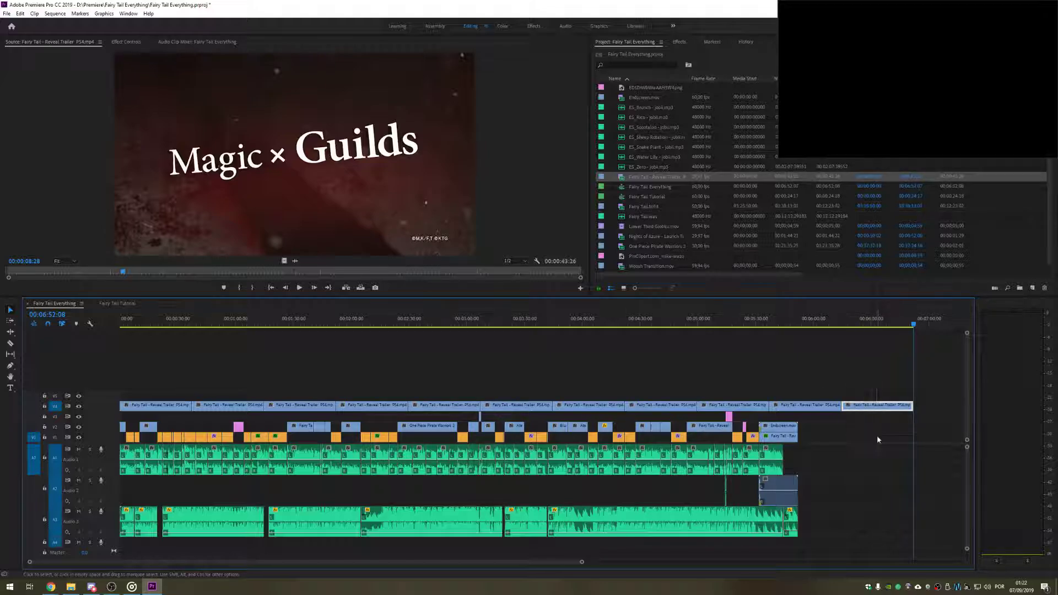
Step: View the sequence at about 4:17, and delete all the trailer copies from V4
{"action": "left_click_drag", "start_coordinate": [683, 321], "coordinate": [619, 322]}
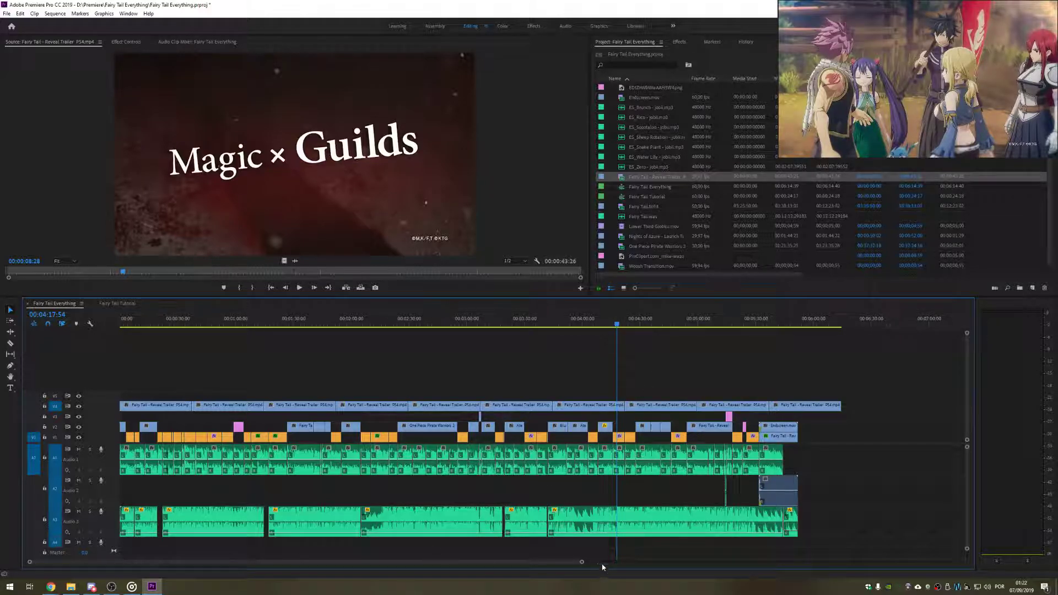
{"action": "left_click_drag", "start_coordinate": [582, 562], "coordinate": [642, 563]}
{"action": "left_click_drag", "start_coordinate": [773, 377], "coordinate": [150, 412]}
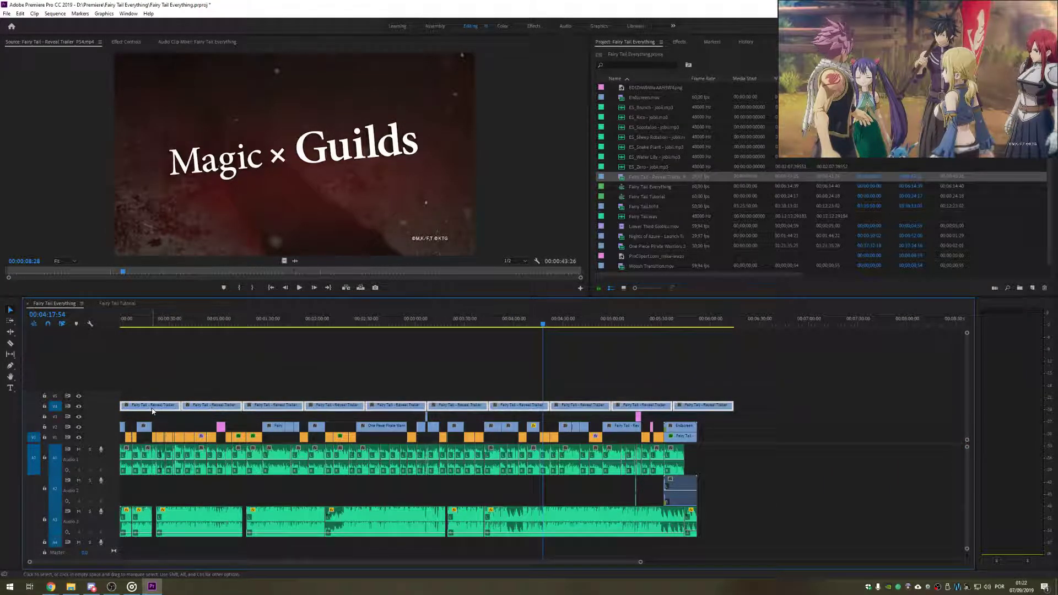
{"action": "key", "text": "Delete"}
Step: Examine the first two and a half minutes of the sequence at about 0:46, 0:14 and 1:01
{"action": "left_click_drag", "start_coordinate": [641, 563], "coordinate": [300, 562]}
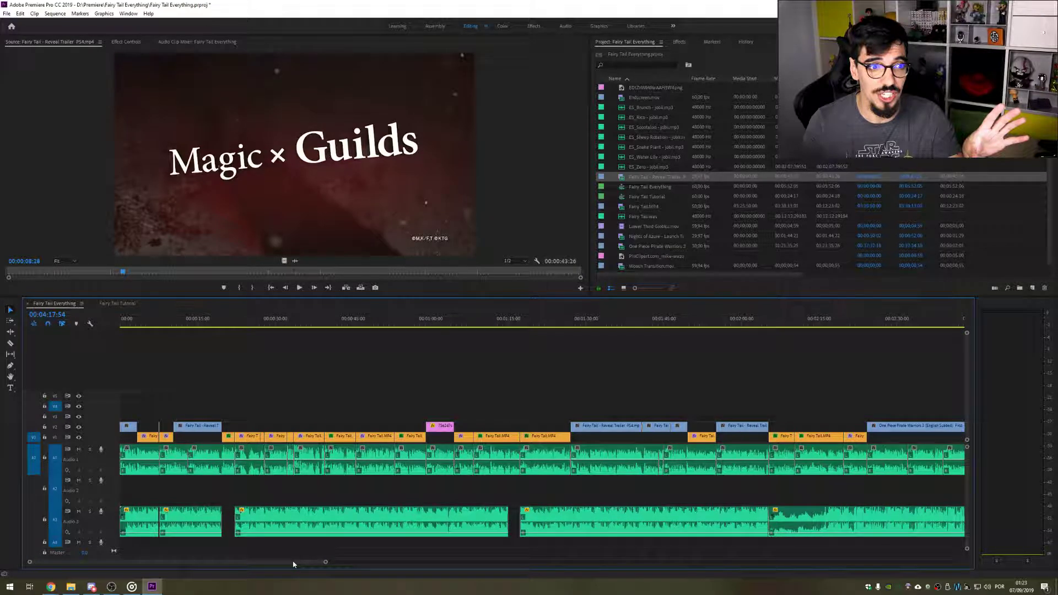
{"action": "left_click_drag", "start_coordinate": [252, 410], "coordinate": [408, 473]}
{"action": "left_click", "coordinate": [378, 411]}
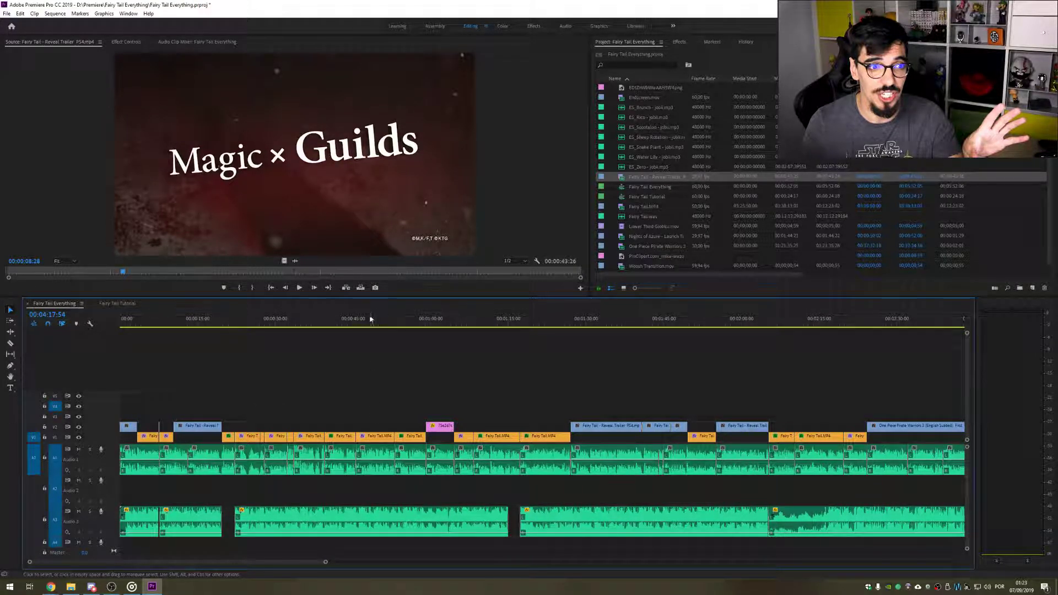
{"action": "left_click", "coordinate": [362, 321]}
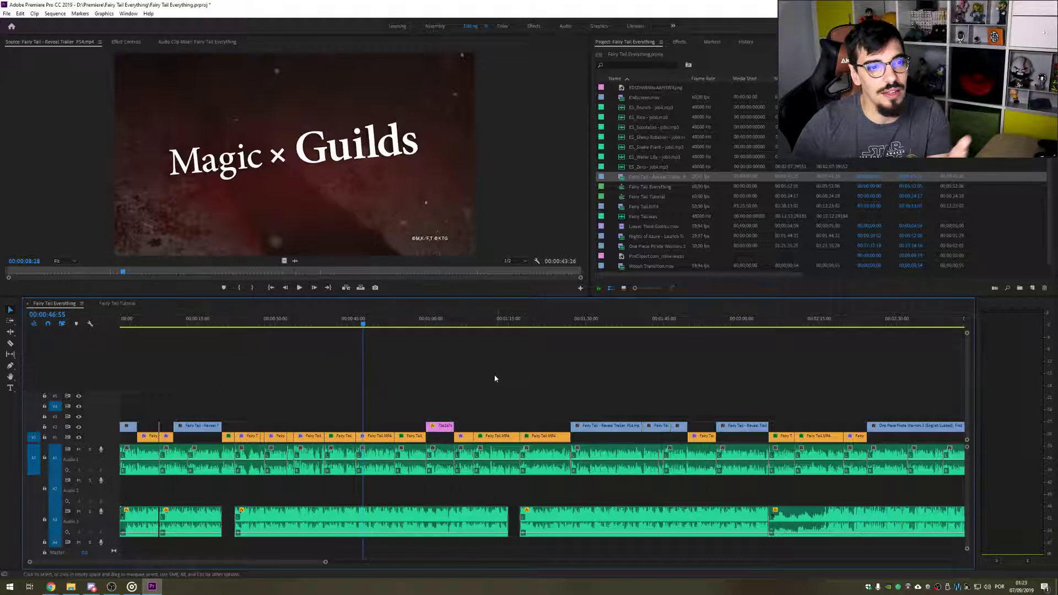
{"action": "left_click", "coordinate": [193, 321]}
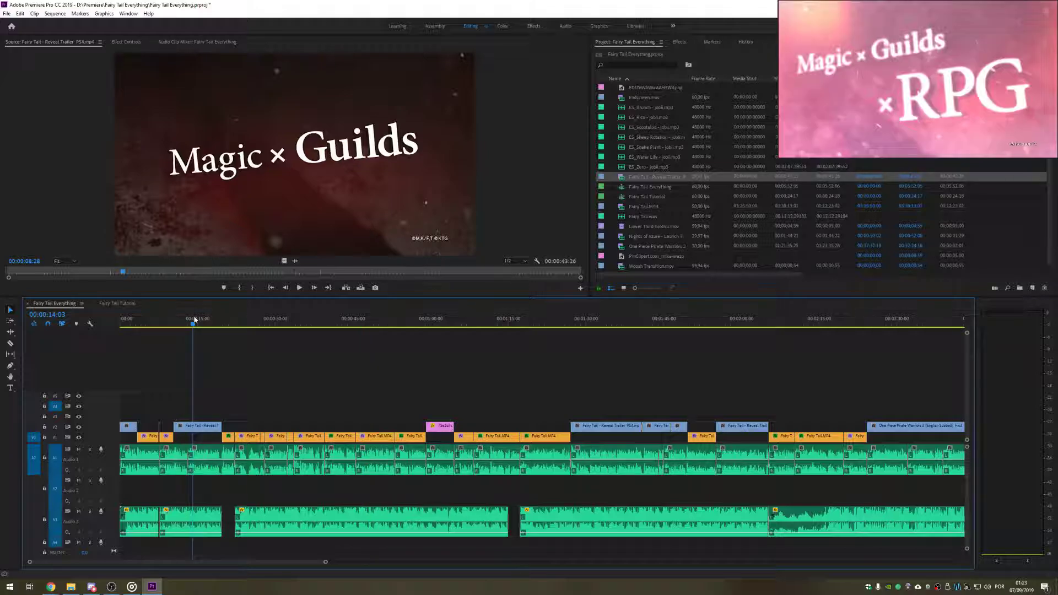
{"action": "left_click", "coordinate": [431, 321]}
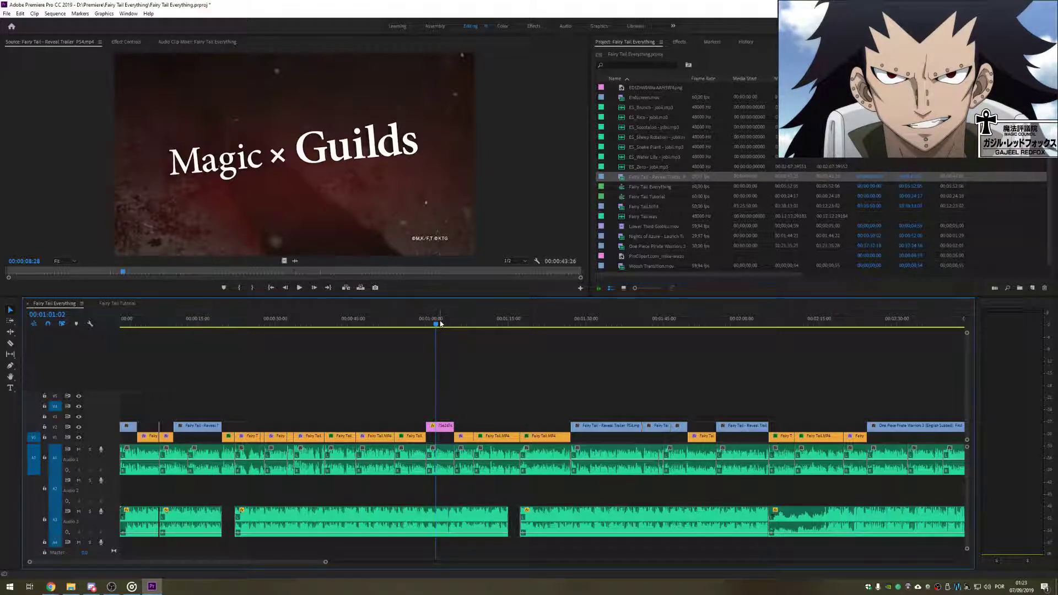
Step: Show the effect settings of the Gajeel Redfox image clip and play the section through it to about 1:05
{"action": "left_click", "coordinate": [443, 431]}
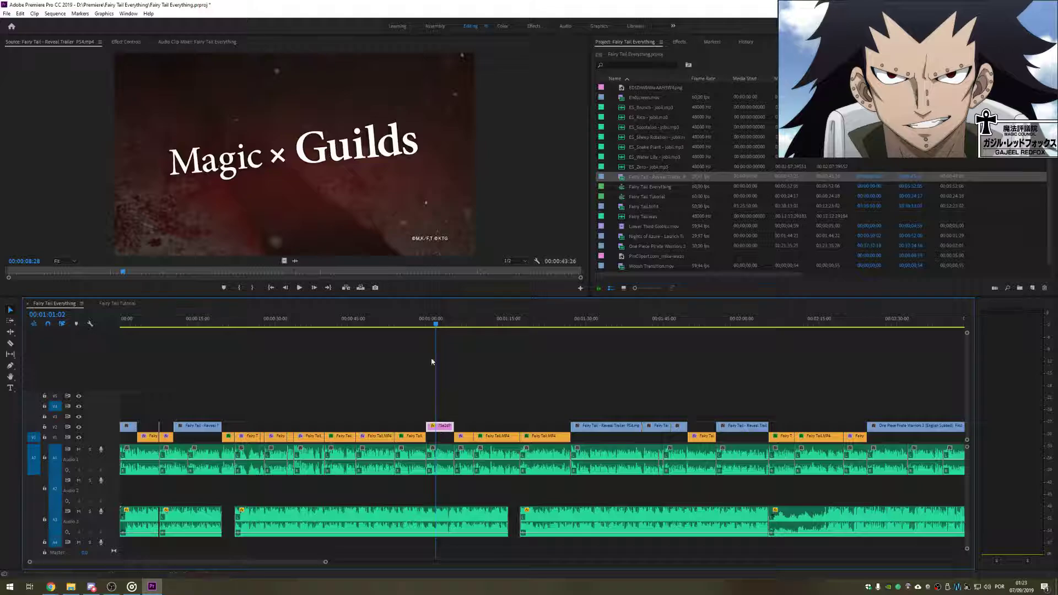
{"action": "left_click", "coordinate": [126, 42]}
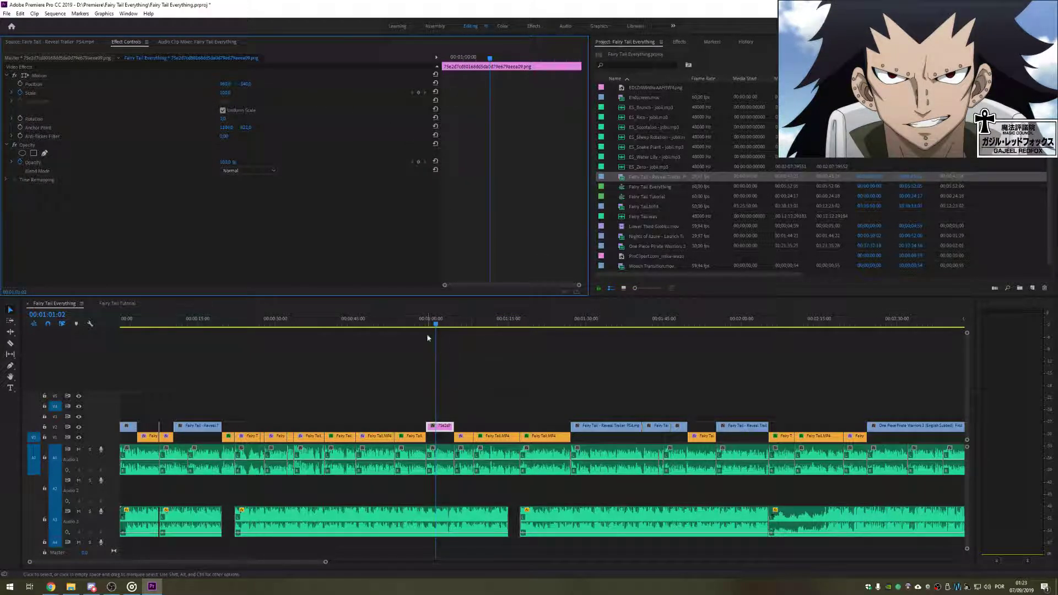
{"action": "left_click", "coordinate": [411, 321]}
{"action": "key", "text": "space"}
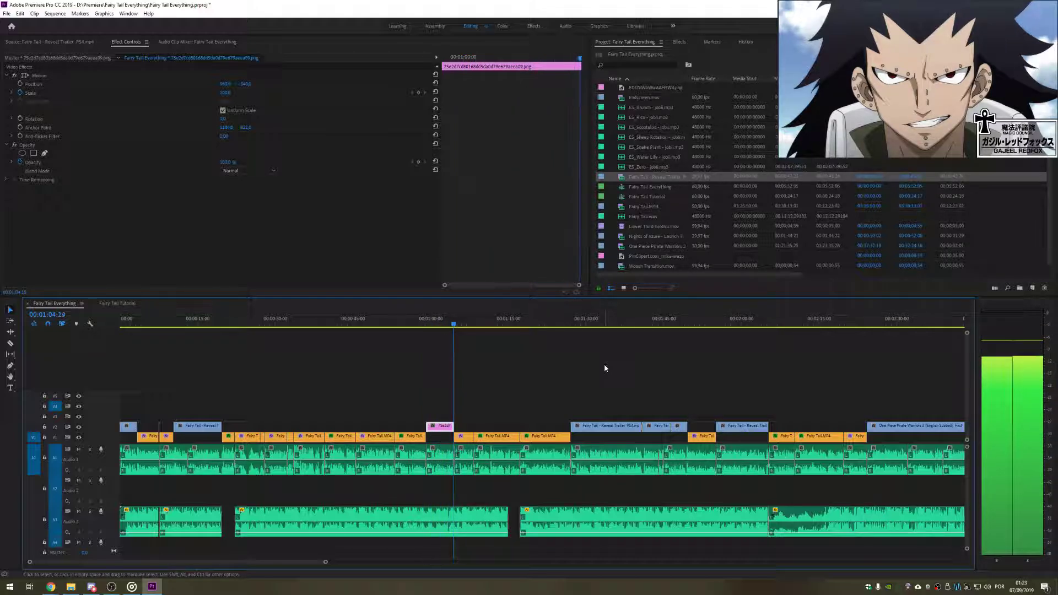
{"action": "key", "text": "space"}
{"action": "left_click", "coordinate": [490, 404]}
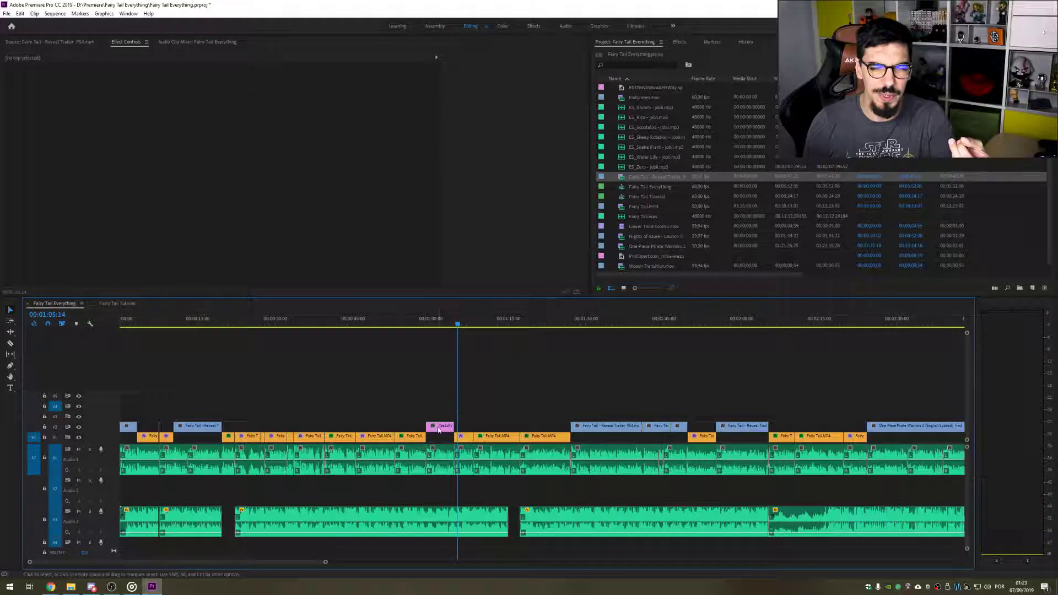
Step: Keyframe the Gajeel Redfox image's scale up to 120, and move the two scale keyframes closer together inside the clip
{"action": "left_click", "coordinate": [441, 427]}
{"action": "left_click", "coordinate": [448, 338]}
{"action": "left_click", "coordinate": [442, 323]}
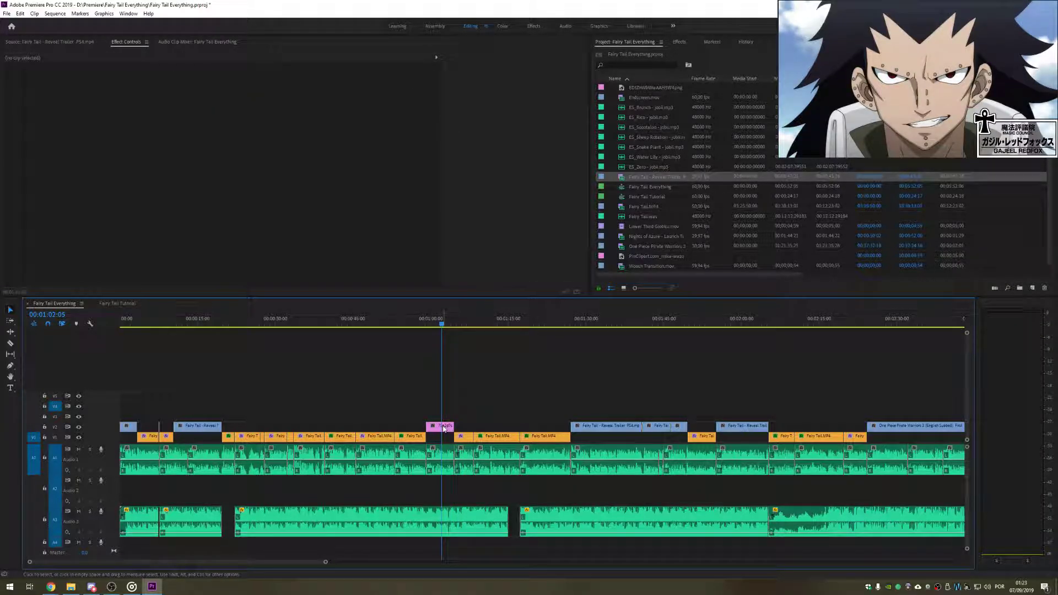
{"action": "left_click", "coordinate": [445, 428]}
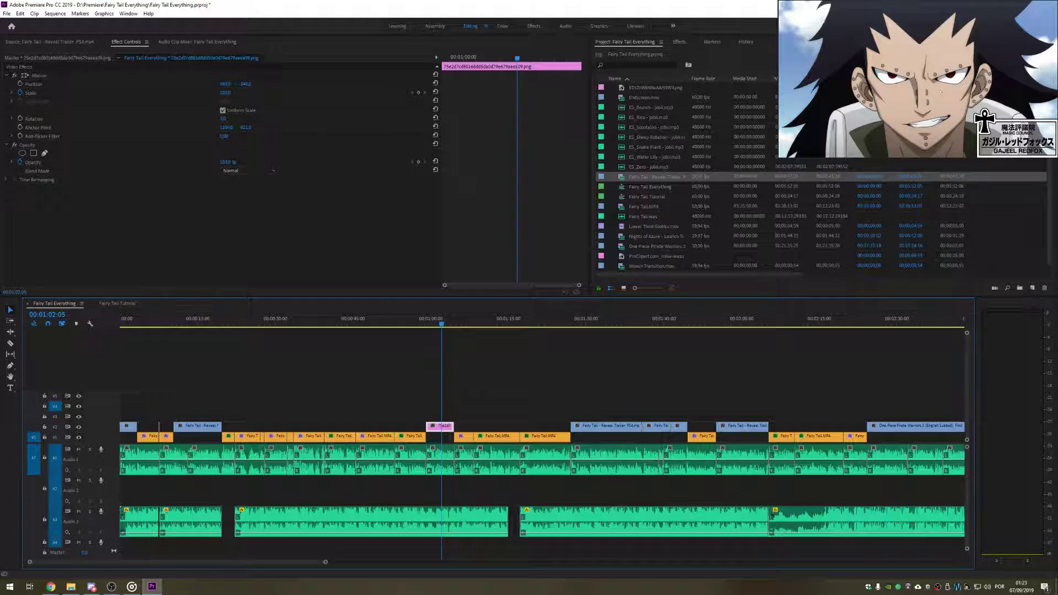
{"action": "left_click", "coordinate": [418, 94]}
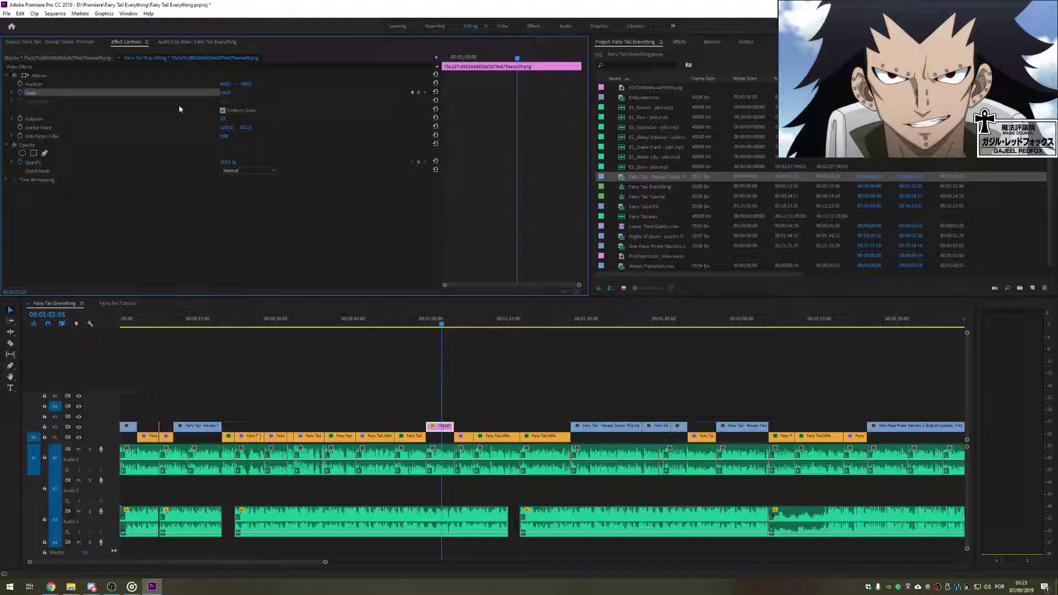
{"action": "left_click", "coordinate": [226, 92]}
{"action": "type", "text": "120"}
{"action": "key", "text": "Return"}
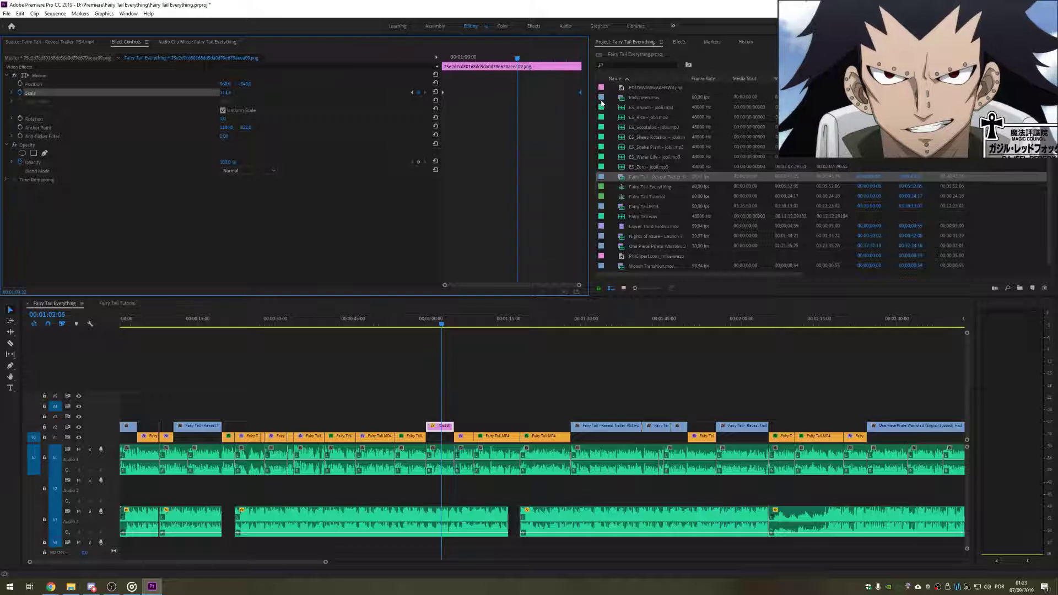
{"action": "mouse_move", "coordinate": [517, 93]}
{"action": "left_mouse_down"}
{"action": "mouse_move", "coordinate": [464, 93]}
{"action": "mouse_move", "coordinate": [527, 96]}
{"action": "left_mouse_up"}
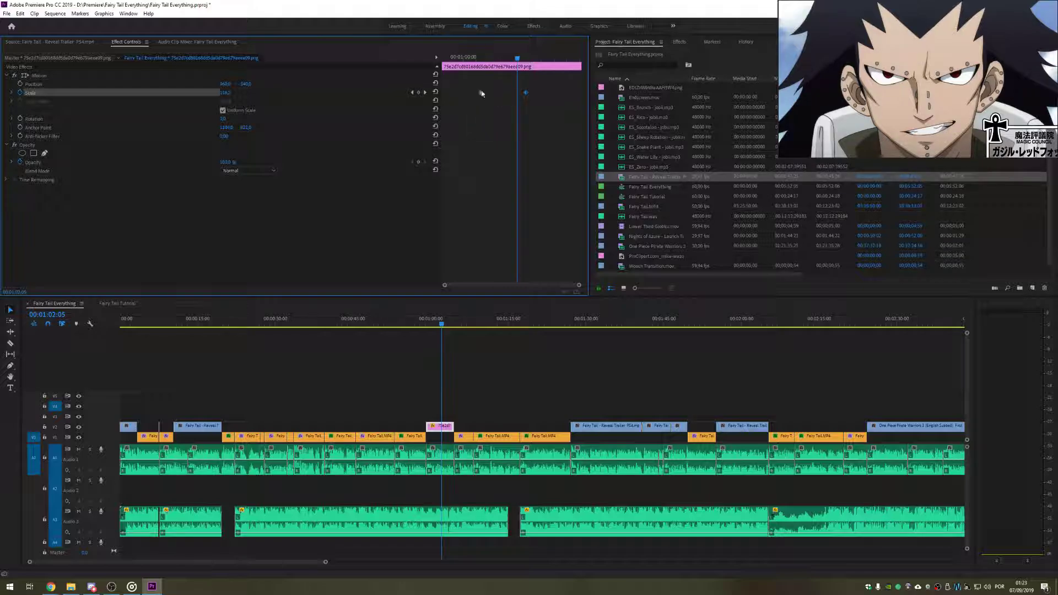
{"action": "left_click", "coordinate": [412, 93]}
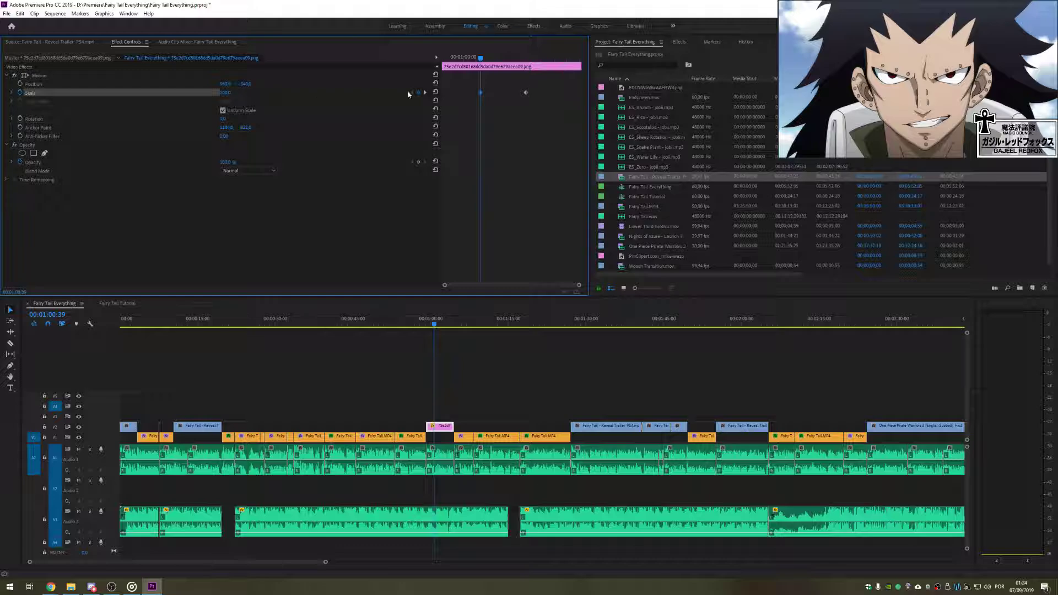
Step: Inspect the scale zoom at the Gajeel Redfox image's second keyframe and just before it, and undo moving the two keyframes closer together
{"action": "left_click", "coordinate": [425, 93]}
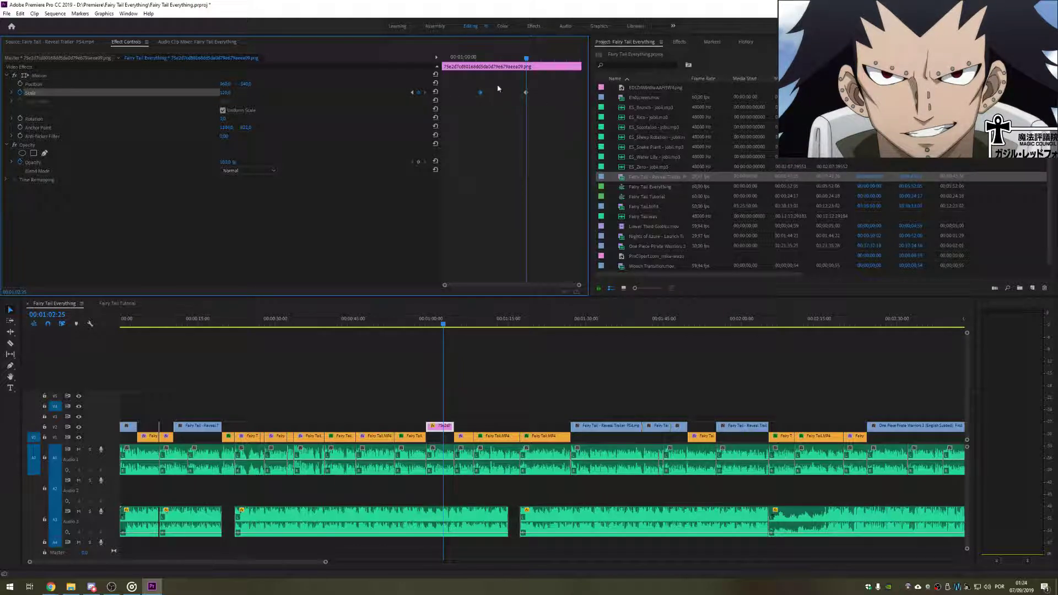
{"action": "left_click_drag", "start_coordinate": [527, 59], "coordinate": [488, 87]}
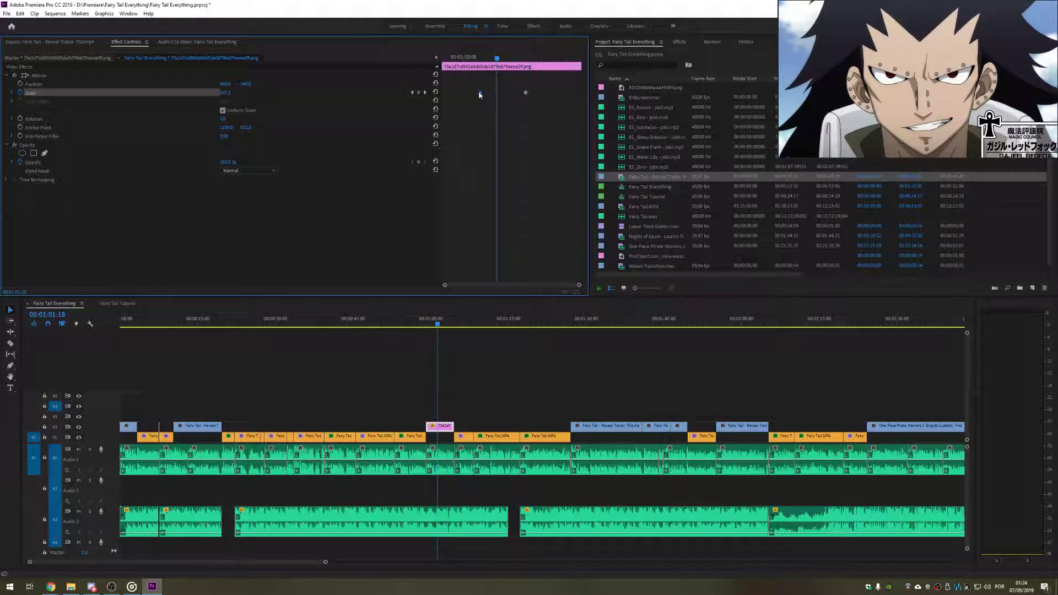
{"action": "key", "text": "ctrl+z"}
{"action": "left_click", "coordinate": [501, 392]}
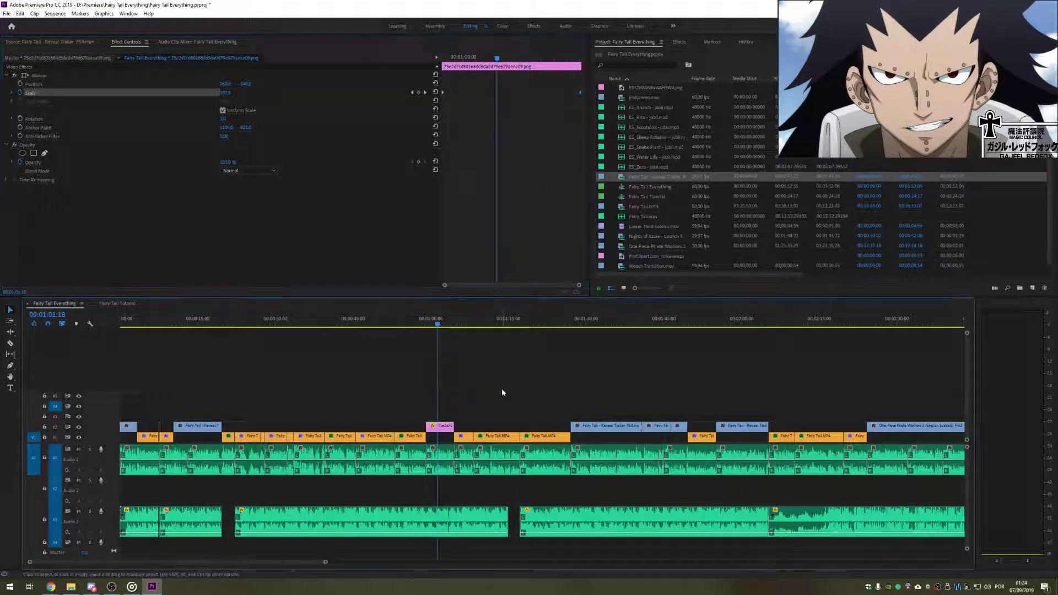
Step: Play the sequence from about 0:58 through the Gajeel Redfox image to 1:05
{"action": "left_click", "coordinate": [423, 326]}
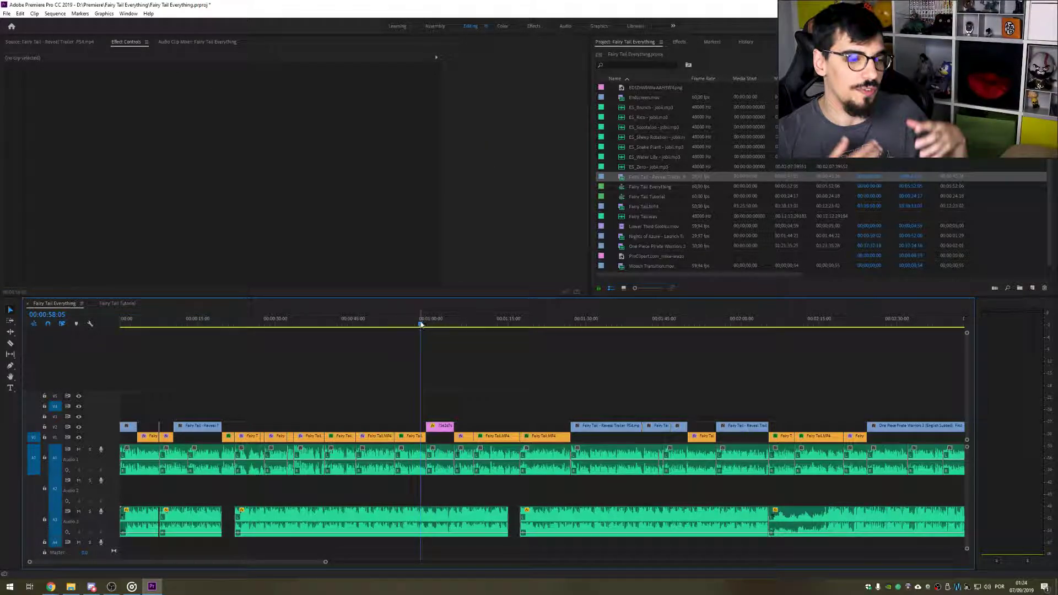
{"action": "left_click", "coordinate": [417, 324]}
{"action": "key", "text": "space"}
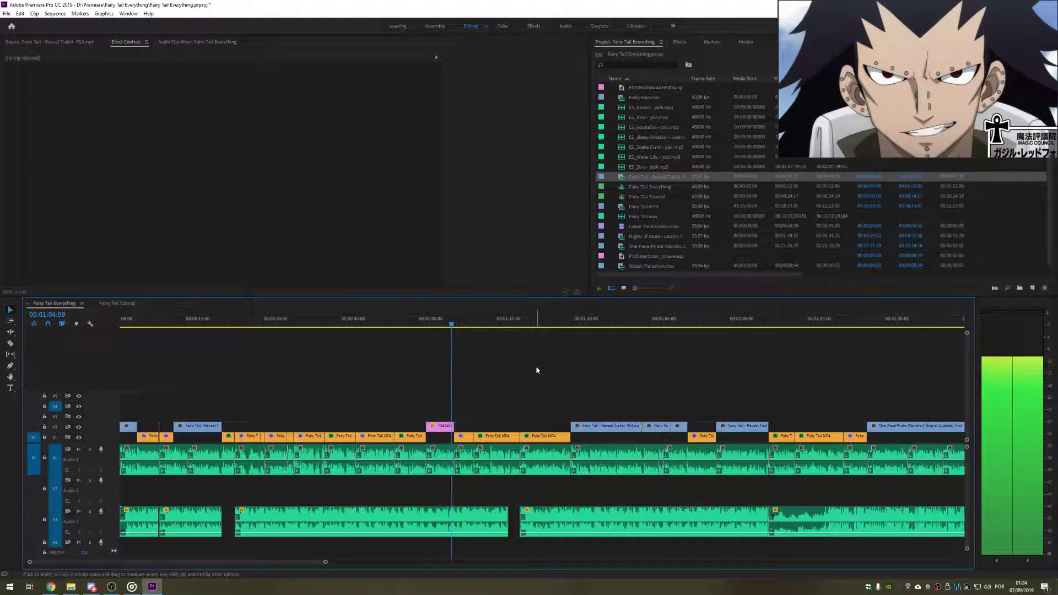
{"action": "key", "text": "space"}
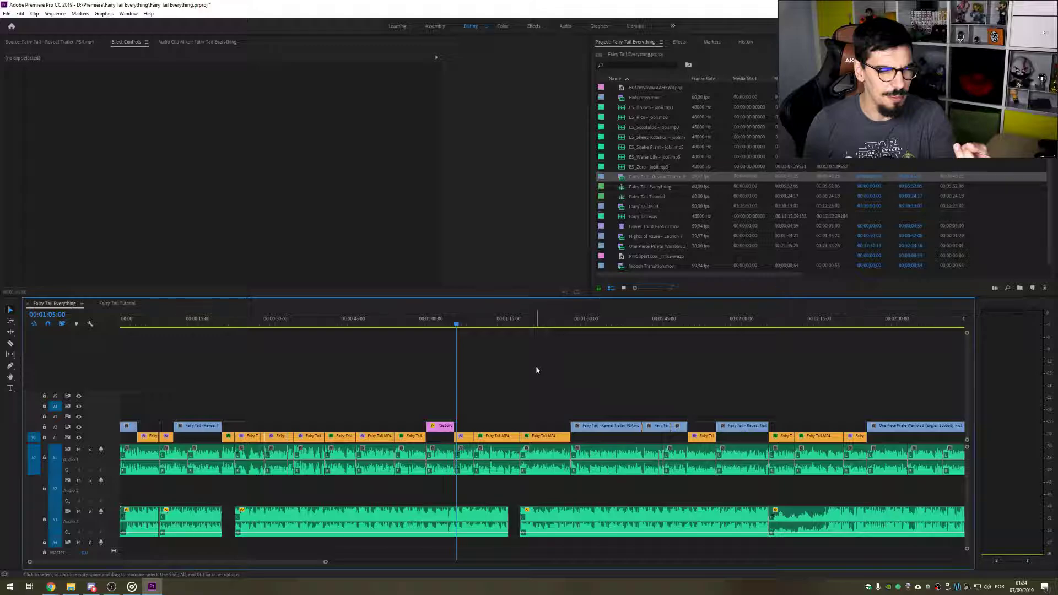
Step: Switch to Discord and look through the supreme-gods-chat messages and the server's channel list
{"action": "left_click", "coordinate": [92, 588]}
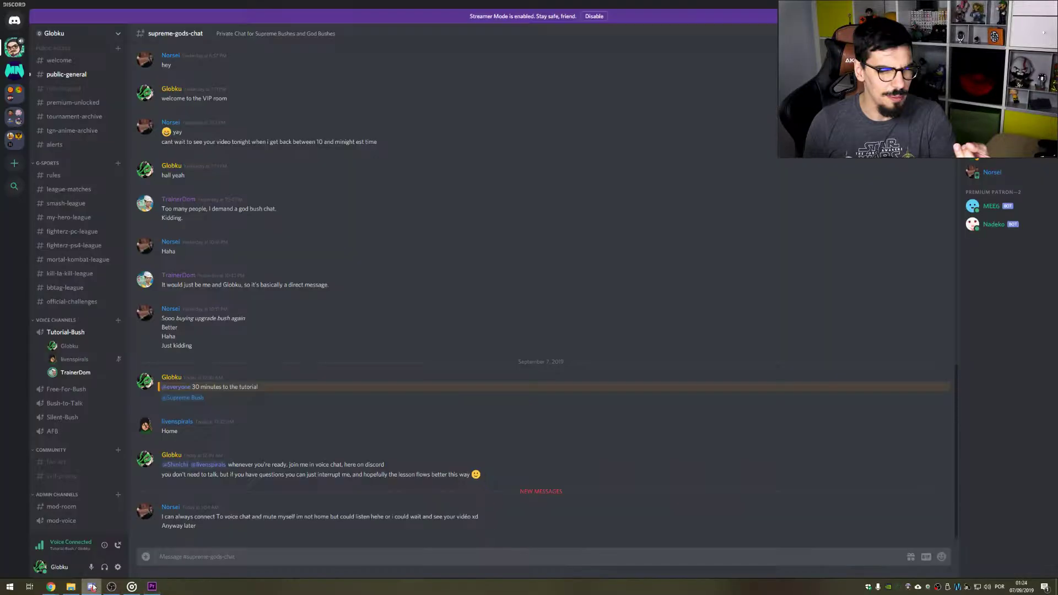
{"action": "scroll", "coordinate": [74, 137], "scroll_direction": "up", "scroll_amount": 5}
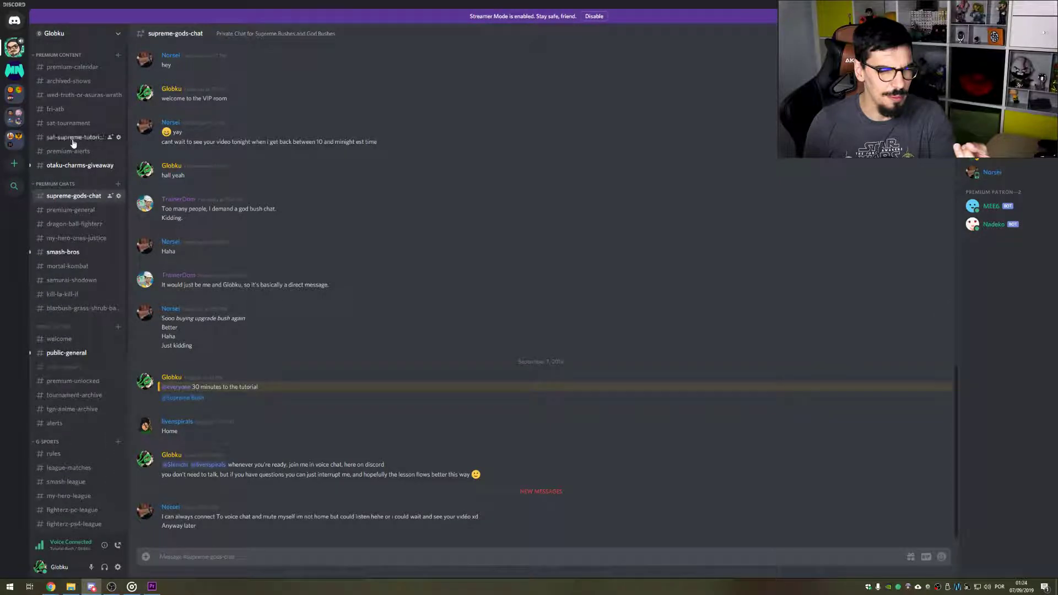
{"action": "scroll", "coordinate": [331, 355], "scroll_direction": "up", "scroll_amount": 7}
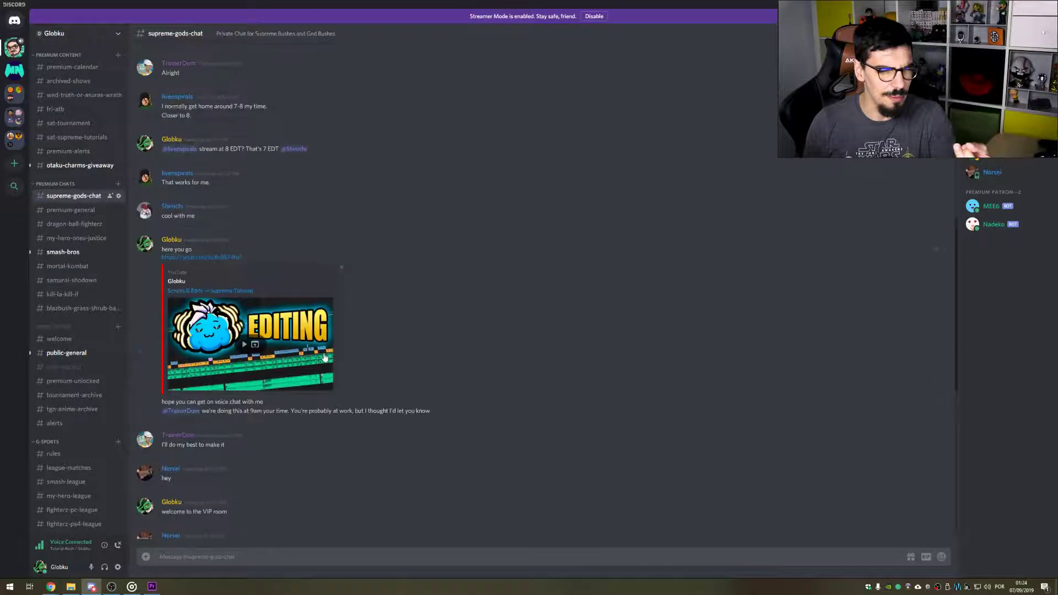
{"action": "scroll", "coordinate": [267, 269], "scroll_direction": "down", "scroll_amount": 5}
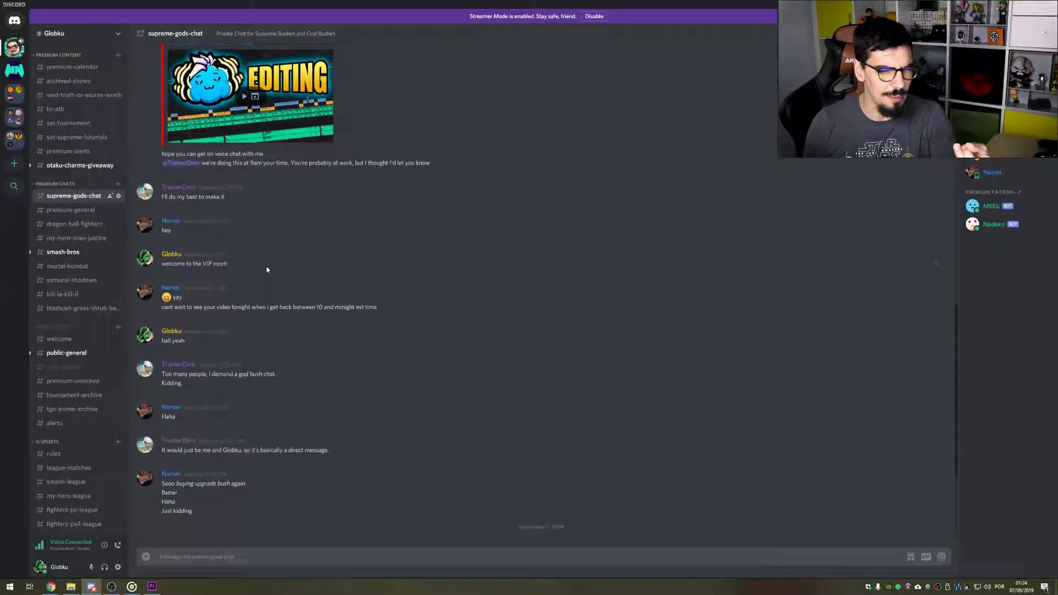
{"action": "scroll", "coordinate": [267, 269], "scroll_direction": "down", "scroll_amount": 3}
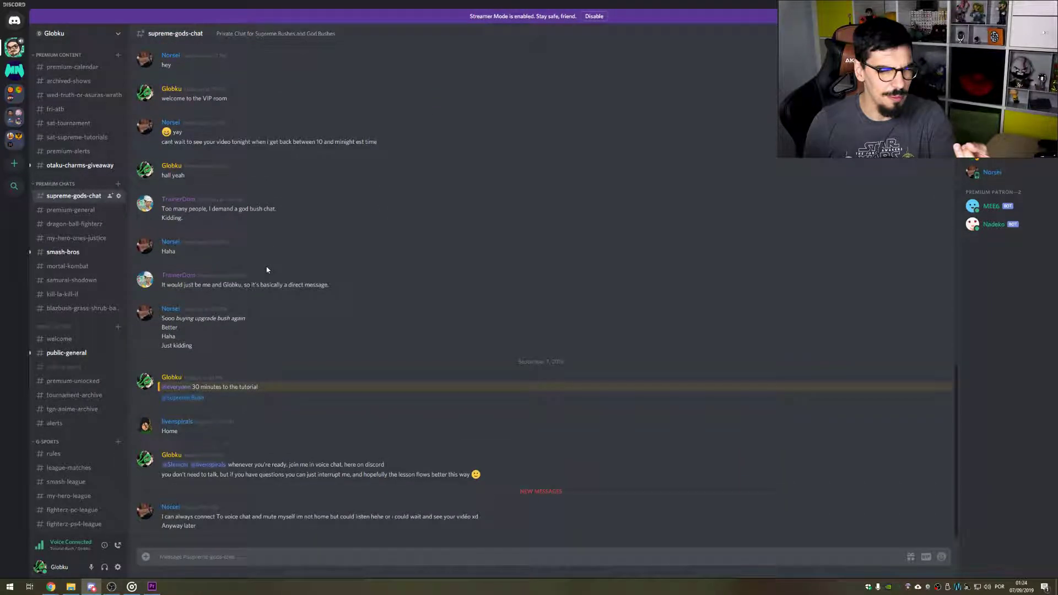
{"action": "scroll", "coordinate": [97, 298], "scroll_direction": "down", "scroll_amount": 4}
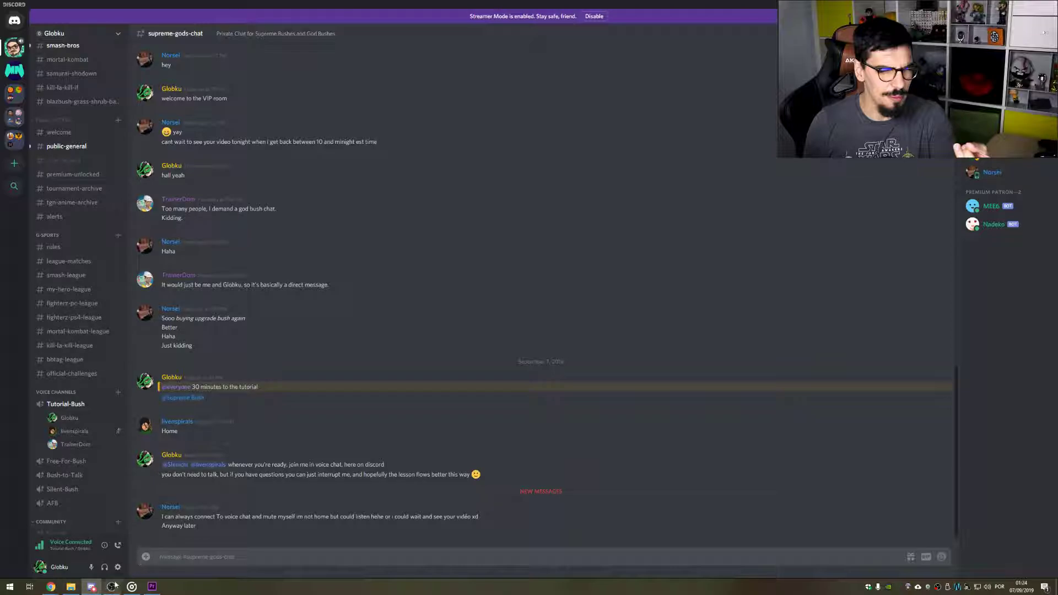
Step: Return to Premiere Pro and examine the background music on Audio 3, selecting the second and third music clips and the empty Audio 2 track
{"action": "left_click", "coordinate": [152, 586]}
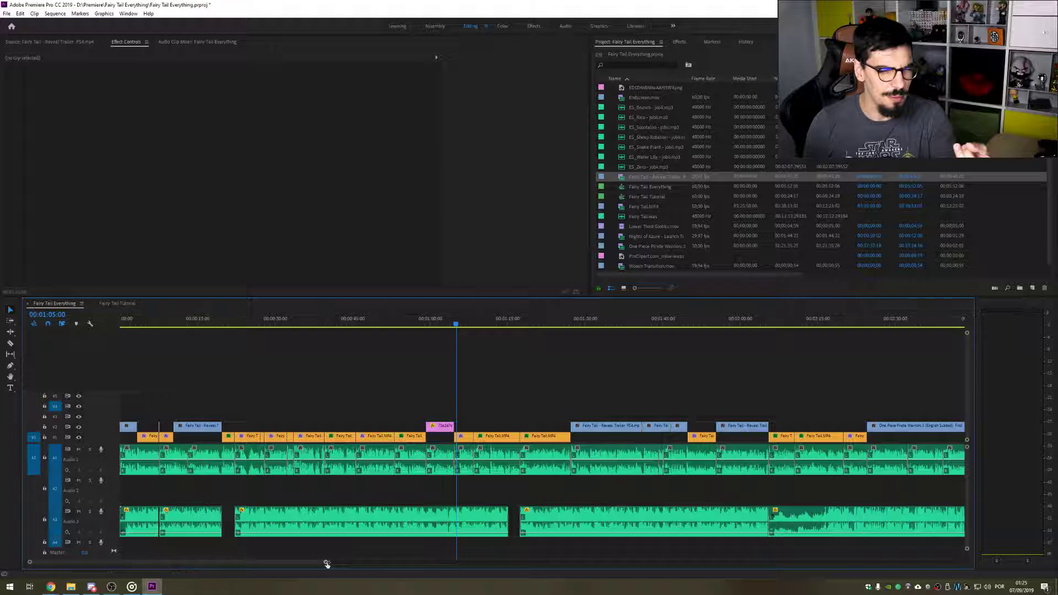
{"action": "left_click_drag", "start_coordinate": [327, 562], "coordinate": [382, 557]}
{"action": "scroll", "coordinate": [397, 470], "scroll_direction": "down", "scroll_amount": 8}
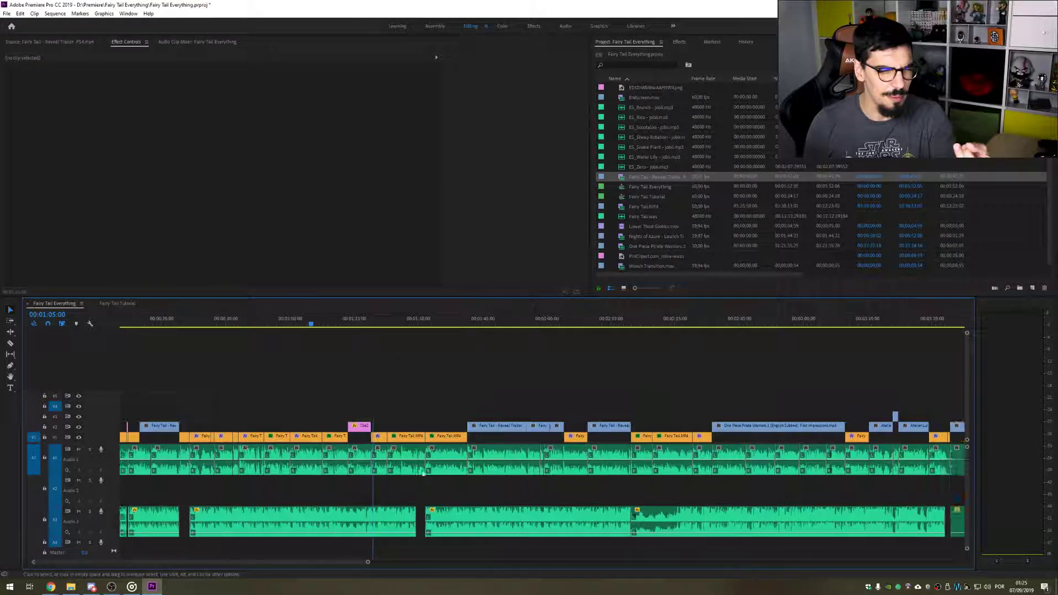
{"action": "scroll", "coordinate": [333, 483], "scroll_direction": "up", "scroll_amount": 8}
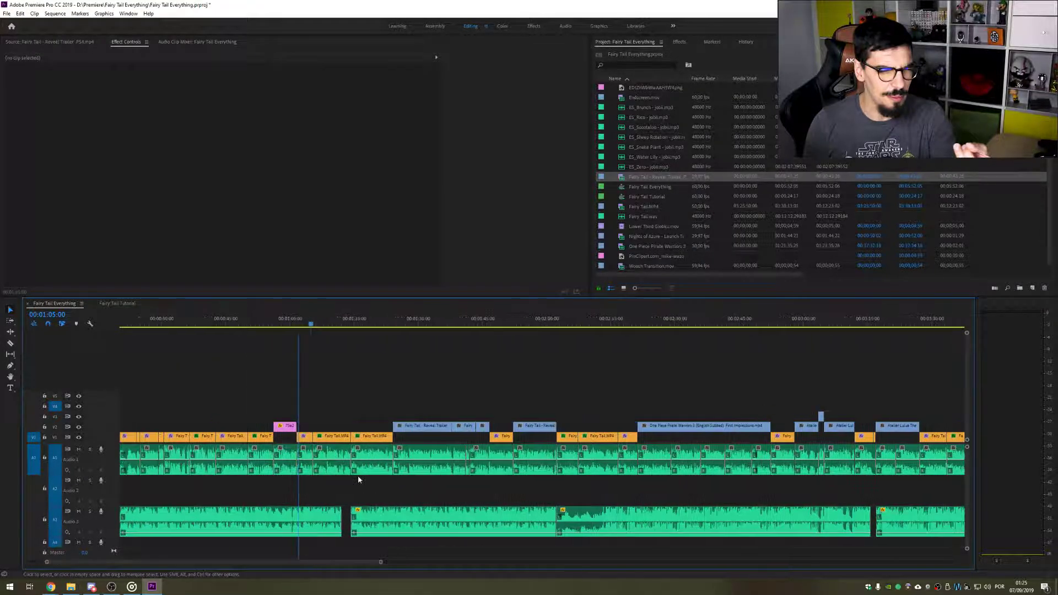
{"action": "left_click", "coordinate": [185, 500]}
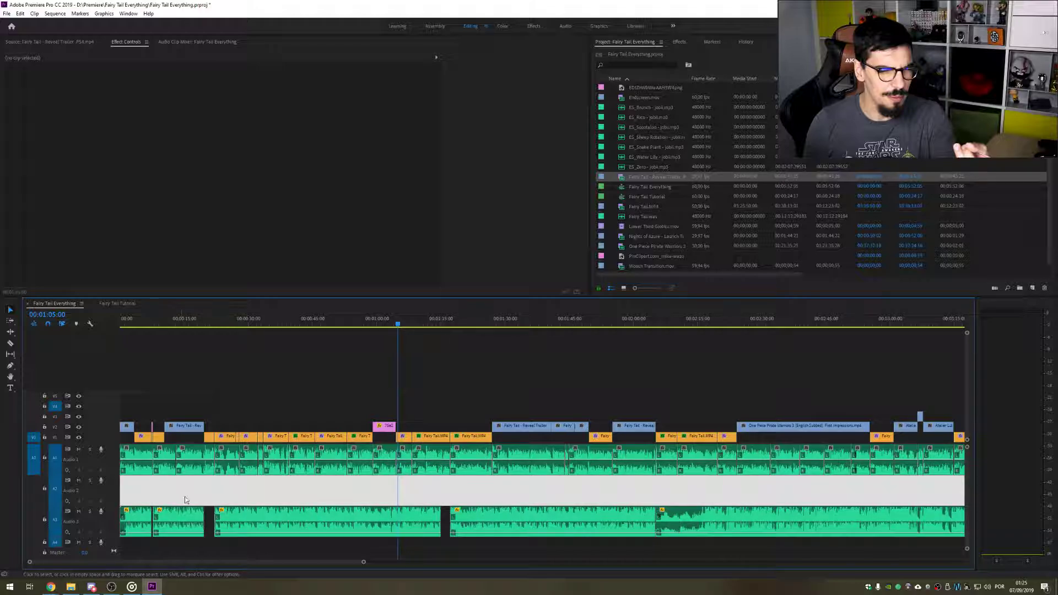
{"action": "left_click", "coordinate": [185, 501]}
{"action": "left_click_drag", "start_coordinate": [167, 495], "coordinate": [277, 531]}
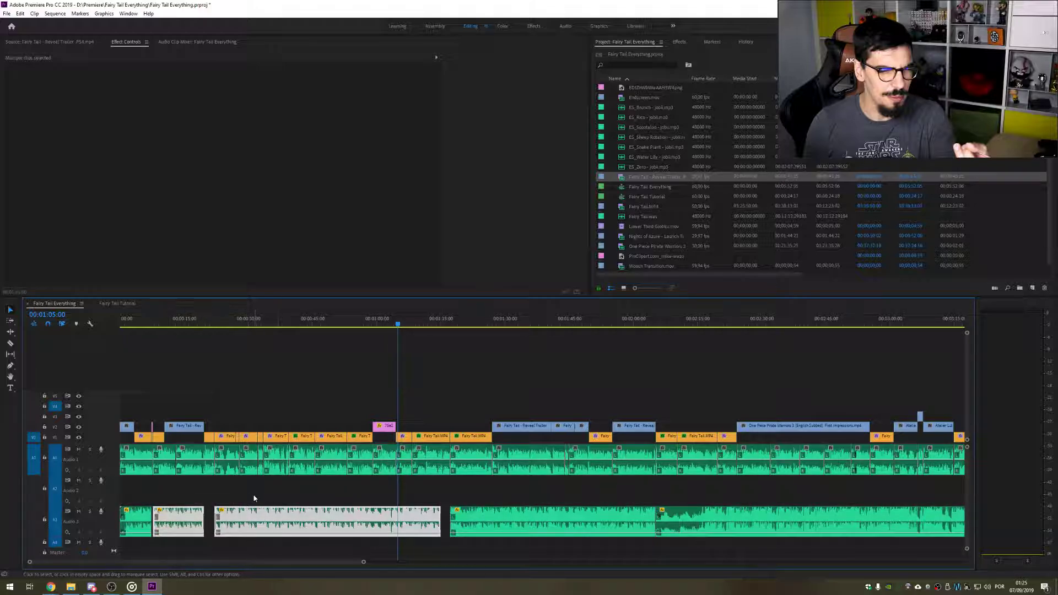
{"action": "left_click", "coordinate": [188, 492]}
{"action": "left_click", "coordinate": [187, 492]}
{"action": "left_click_drag", "start_coordinate": [188, 492], "coordinate": [275, 535]}
{"action": "left_click", "coordinate": [204, 502]}
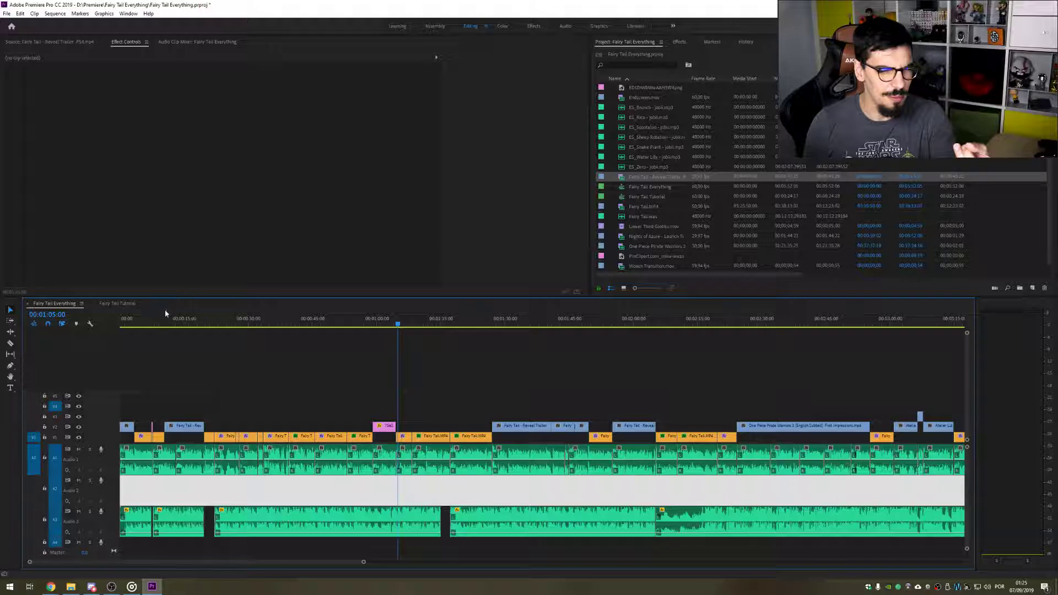
Step: Play the sequence from about 0:06, and examine the gap in the Audio 3 music beneath the PinClipart image at about 0:07
{"action": "left_click_drag", "start_coordinate": [144, 319], "coordinate": [151, 318]}
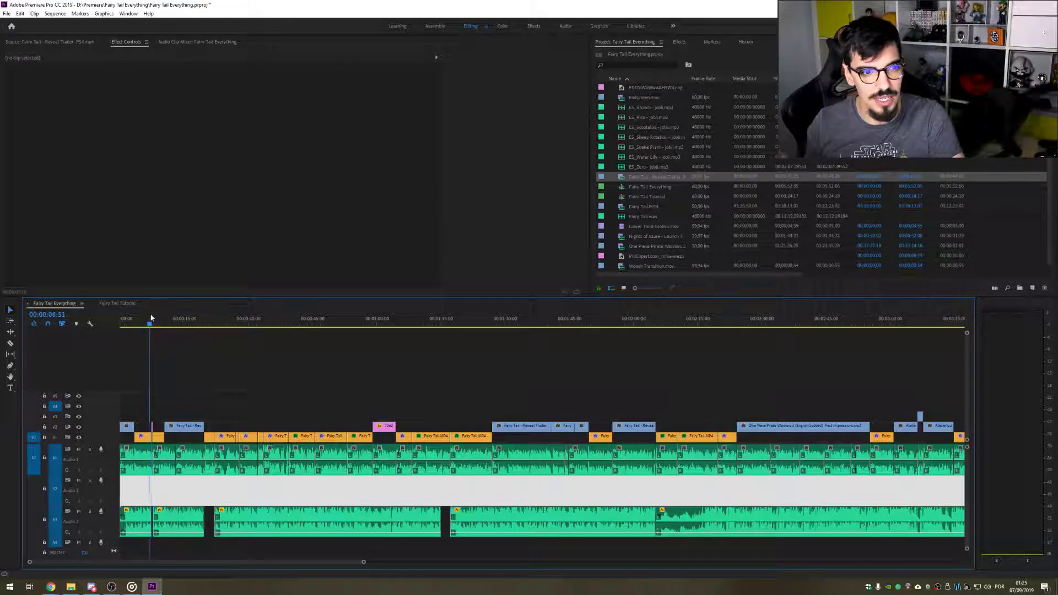
{"action": "key", "text": "space"}
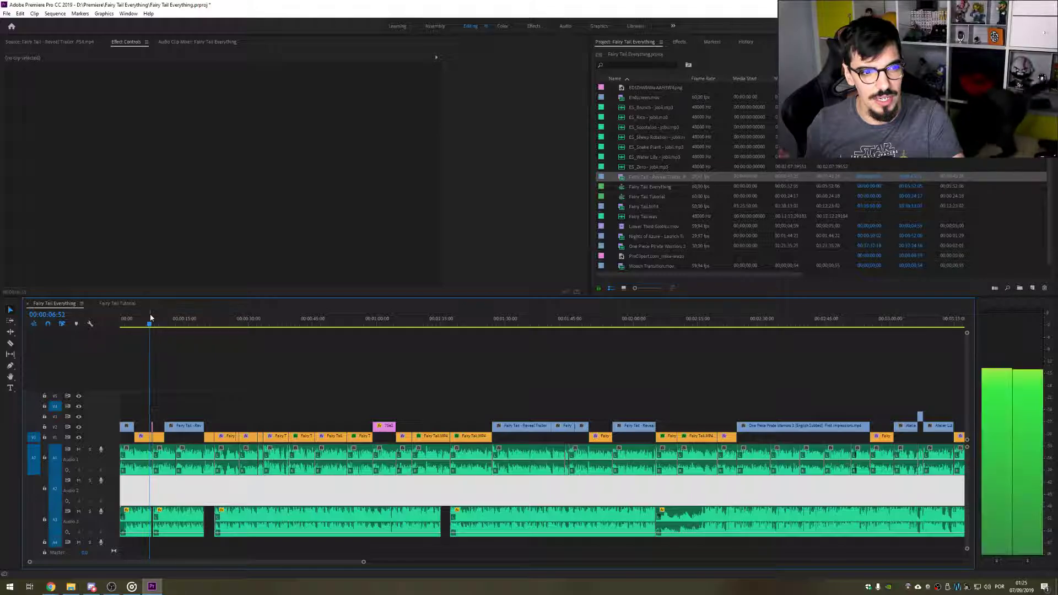
{"action": "key", "text": "space"}
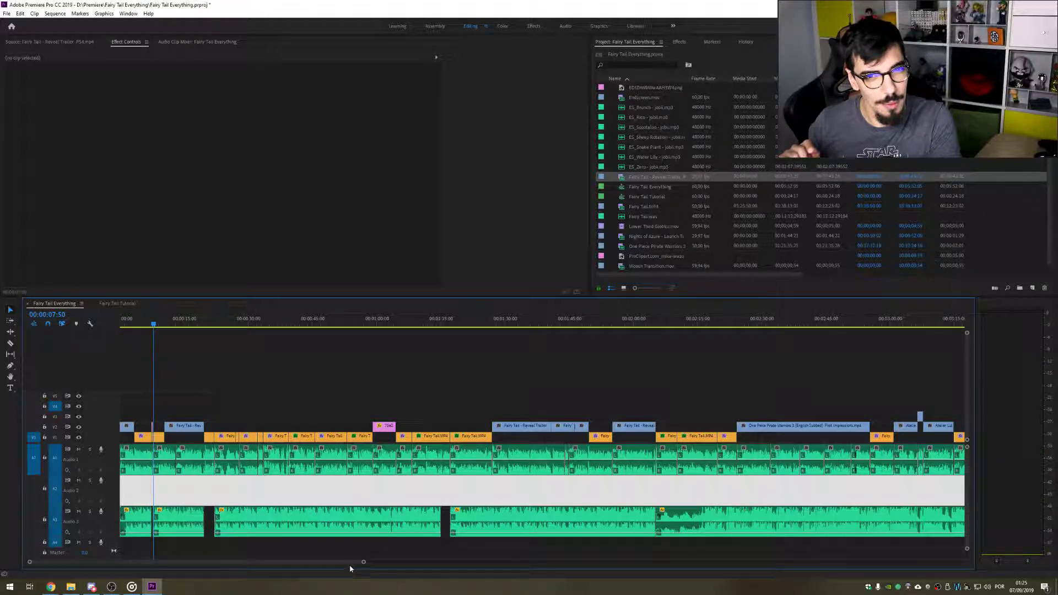
{"action": "left_click_drag", "start_coordinate": [365, 563], "coordinate": [213, 562]}
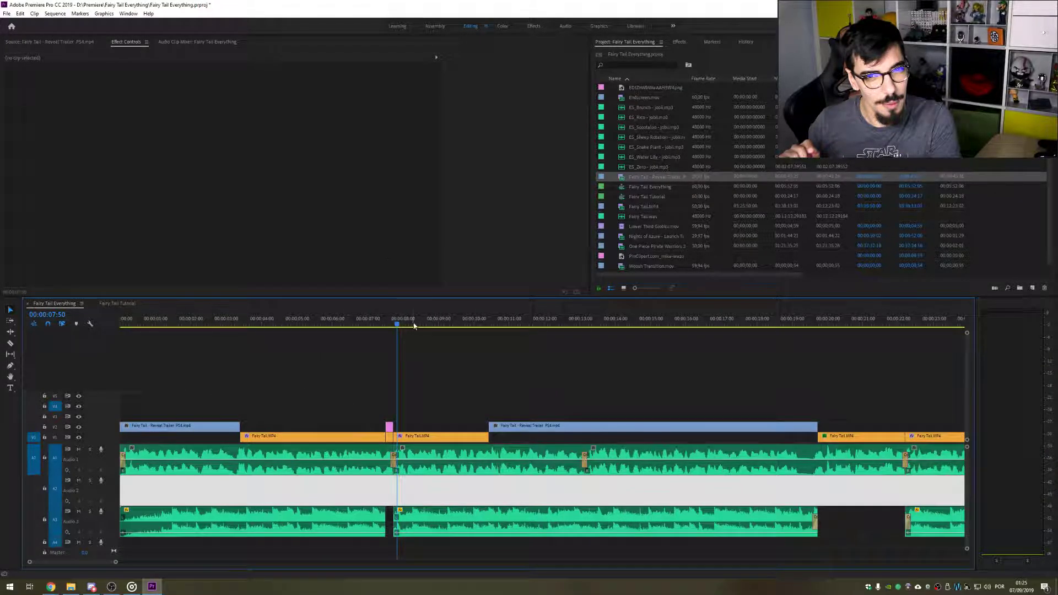
{"action": "left_click", "coordinate": [392, 323]}
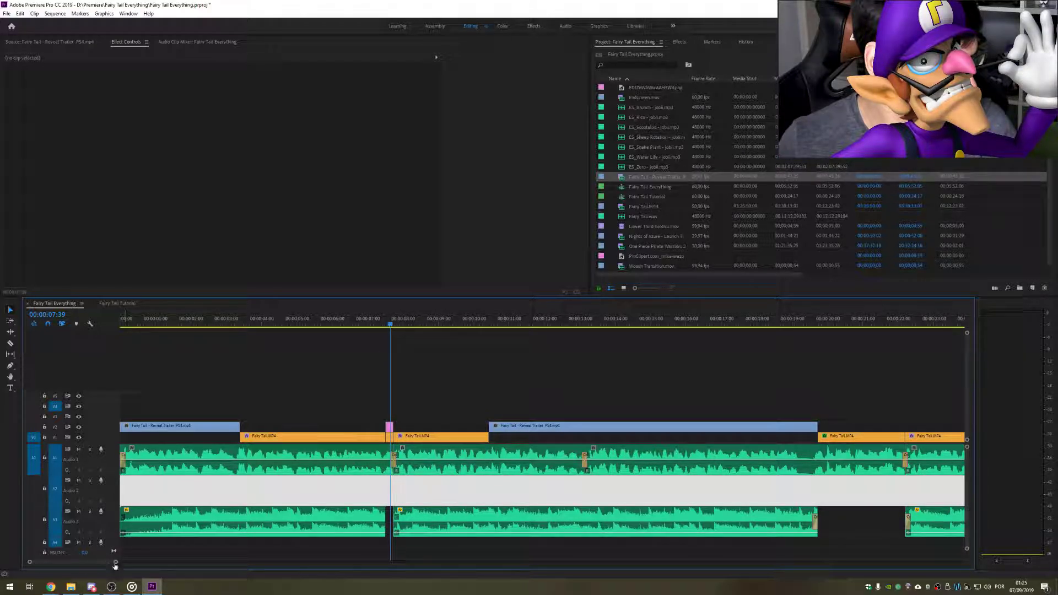
{"action": "left_click_drag", "start_coordinate": [116, 564], "coordinate": [56, 562]}
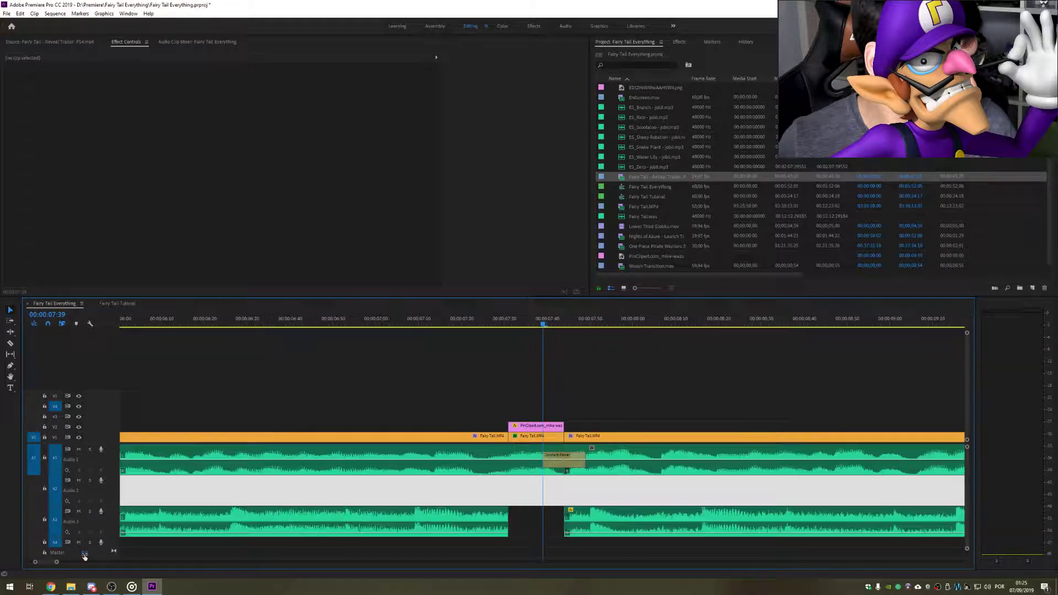
{"action": "left_click", "coordinate": [516, 518]}
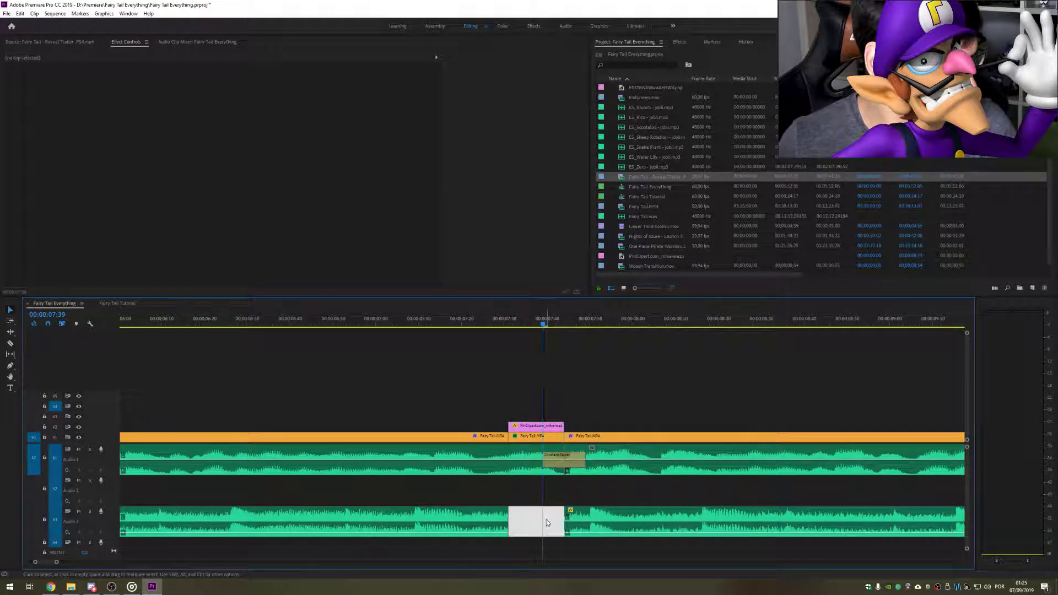
Step: Look through the music files in the Filler Beats folder in File Explorer, and return to Premiere Pro
{"action": "left_click", "coordinate": [71, 588]}
{"action": "scroll", "coordinate": [732, 385], "scroll_direction": "up", "scroll_amount": 7}
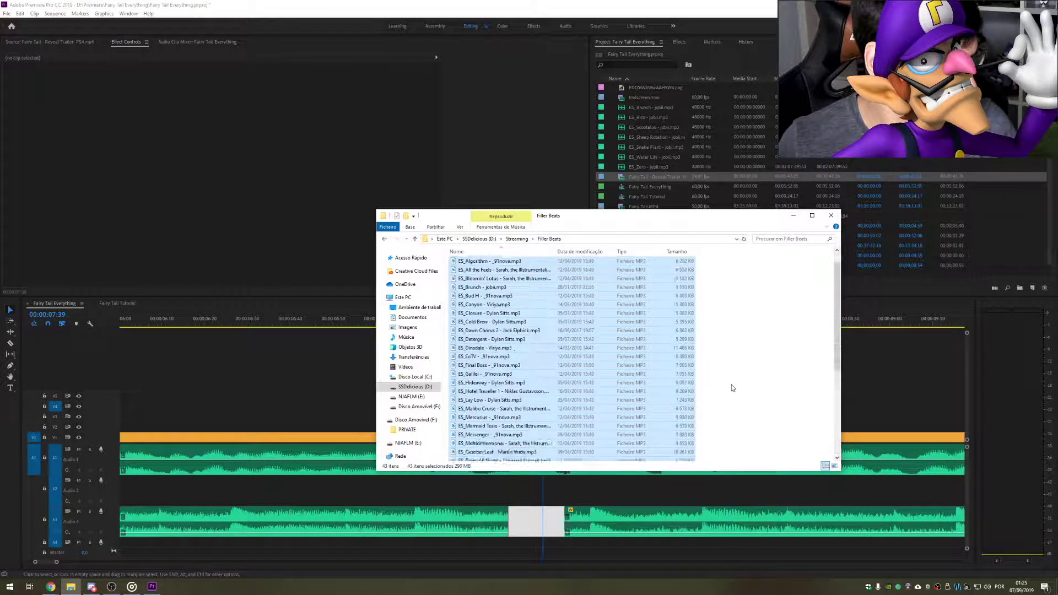
{"action": "scroll", "coordinate": [689, 386], "scroll_direction": "down", "scroll_amount": 7}
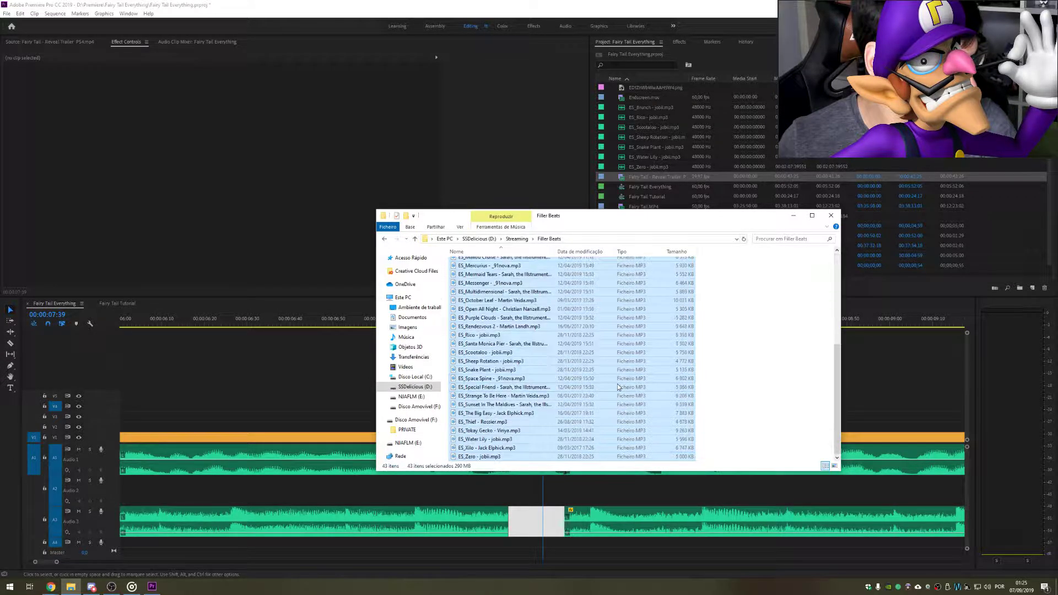
{"action": "scroll", "coordinate": [673, 388], "scroll_direction": "up", "scroll_amount": 6}
{"action": "left_click", "coordinate": [766, 380]}
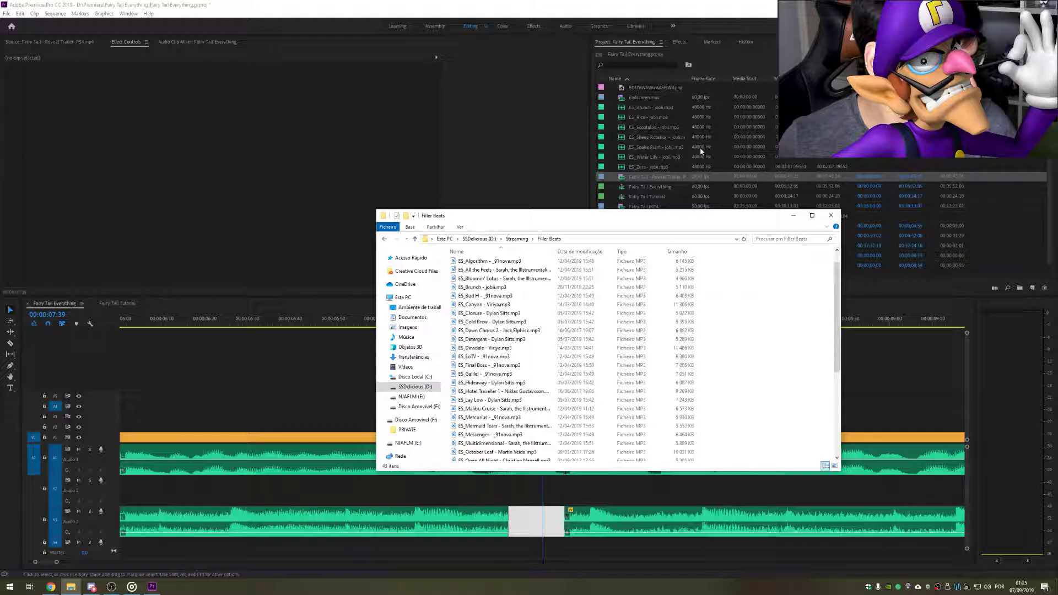
{"action": "left_click", "coordinate": [551, 7]}
{"action": "left_click", "coordinate": [654, 381]}
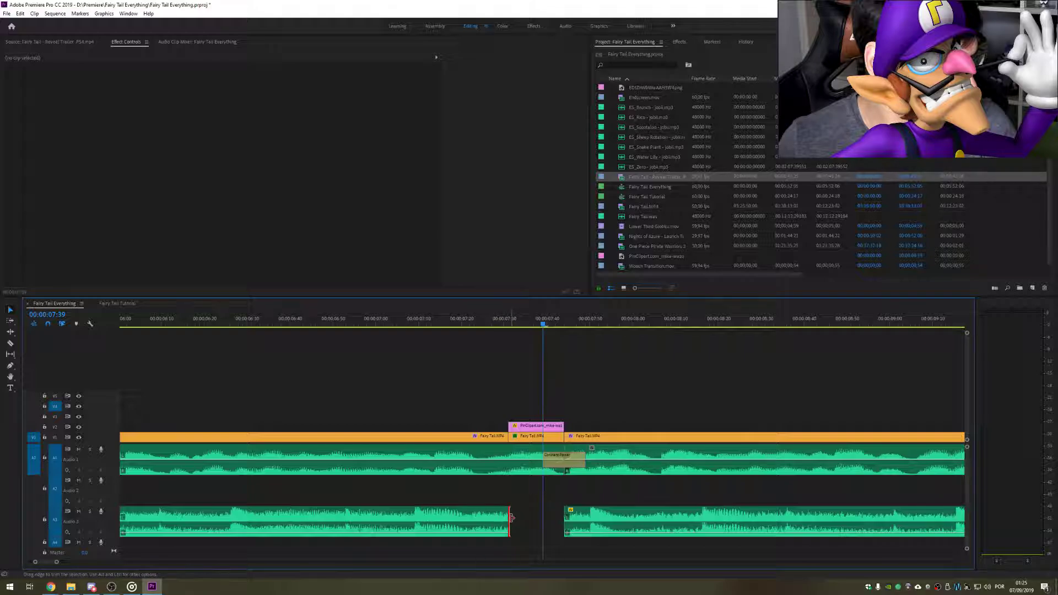
Step: Select the music gap at about 0:07, play the voice-over cuts from about 0:26, and view the sequence on to about 0:40
{"action": "left_click", "coordinate": [540, 514]}
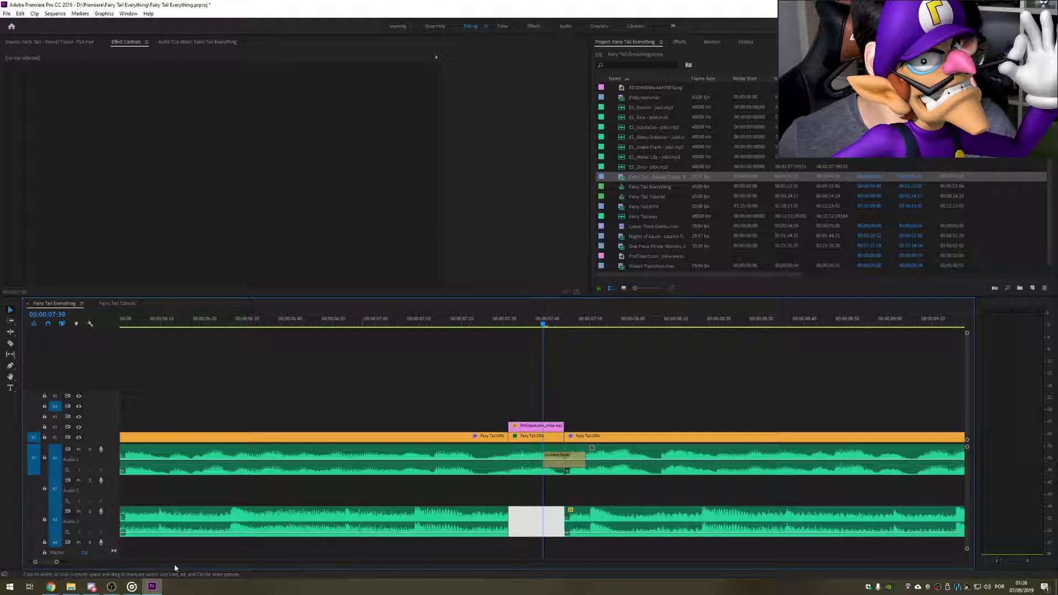
{"action": "left_click_drag", "start_coordinate": [57, 562], "coordinate": [120, 563]}
{"action": "scroll", "coordinate": [578, 513], "scroll_direction": "down", "scroll_amount": 10}
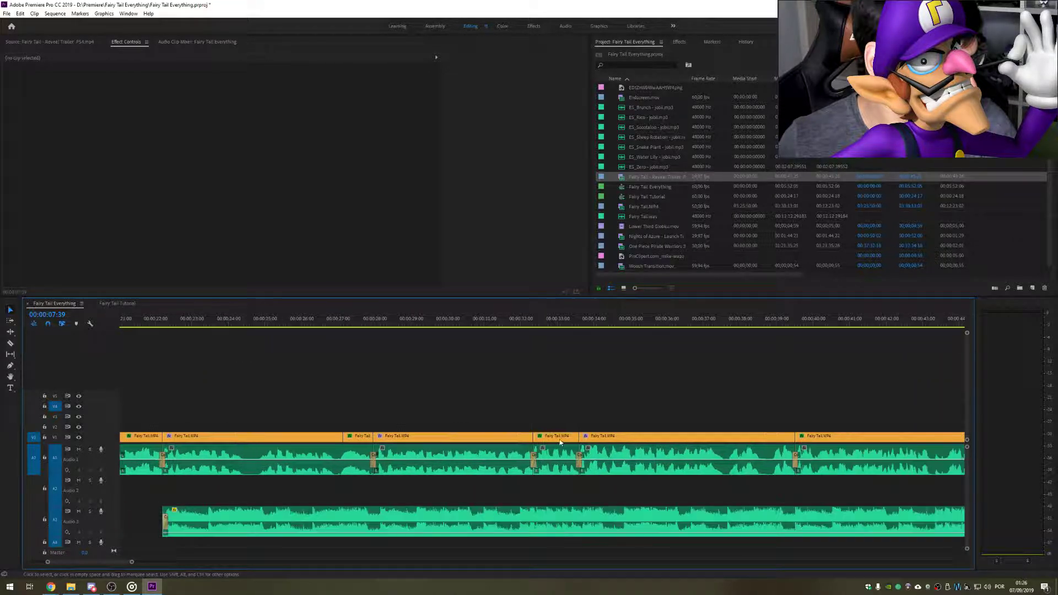
{"action": "left_click", "coordinate": [331, 324]}
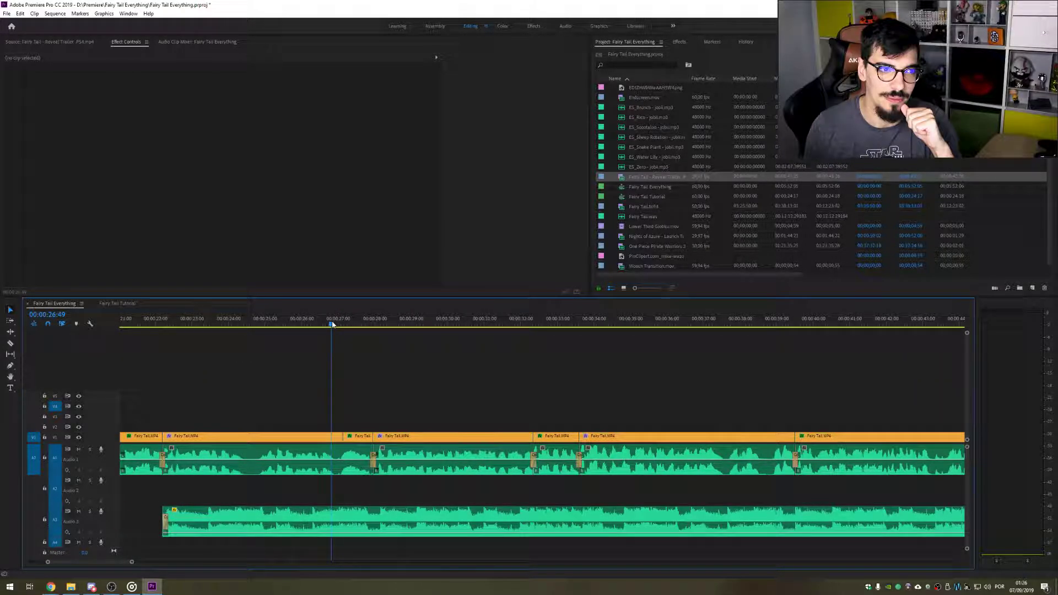
{"action": "key", "text": "space"}
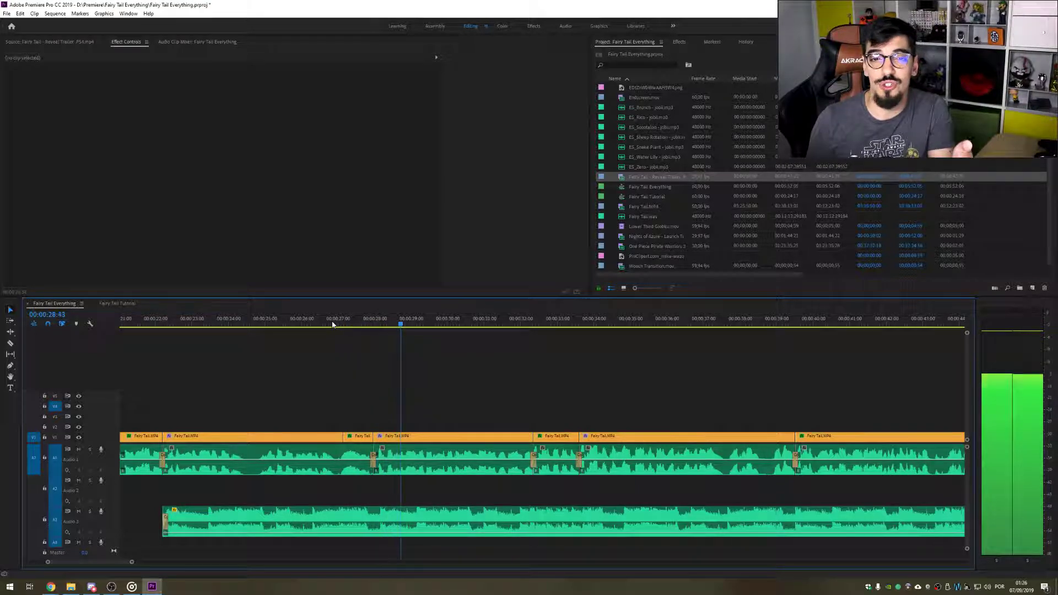
{"action": "left_click_drag", "start_coordinate": [332, 325], "coordinate": [607, 329]}
{"action": "left_click_drag", "start_coordinate": [745, 326], "coordinate": [836, 322]}
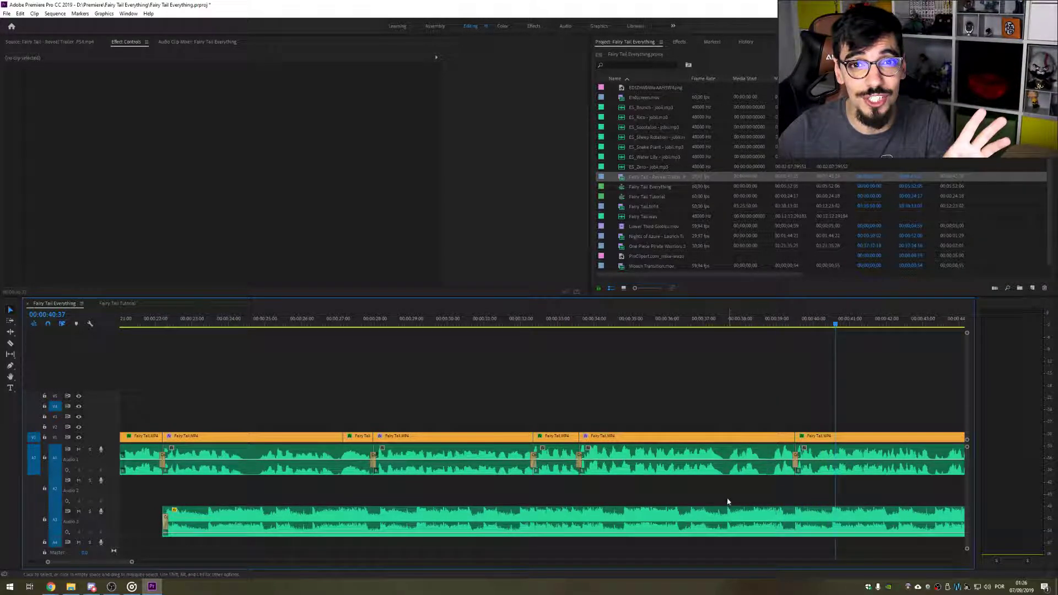
{"action": "scroll", "coordinate": [689, 446], "scroll_direction": "down", "scroll_amount": 2}
{"action": "scroll", "coordinate": [689, 445], "scroll_direction": "down", "scroll_amount": 3}
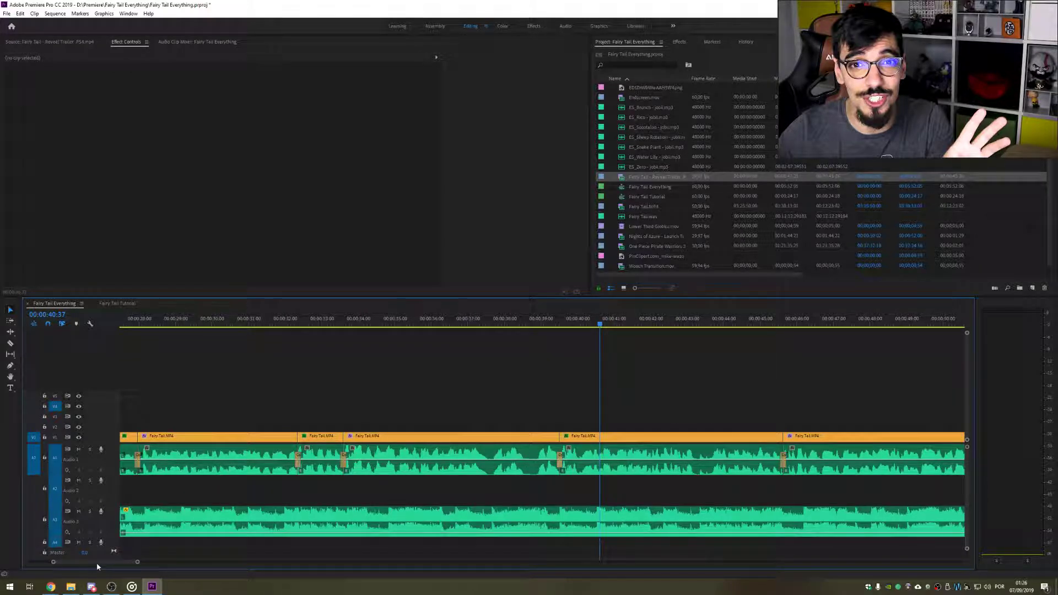
Step: Play the sequence from about 0:58 into the PNG image insert above the Fairy Tail footage at about 0:59
{"action": "left_click_drag", "start_coordinate": [97, 563], "coordinate": [123, 562]}
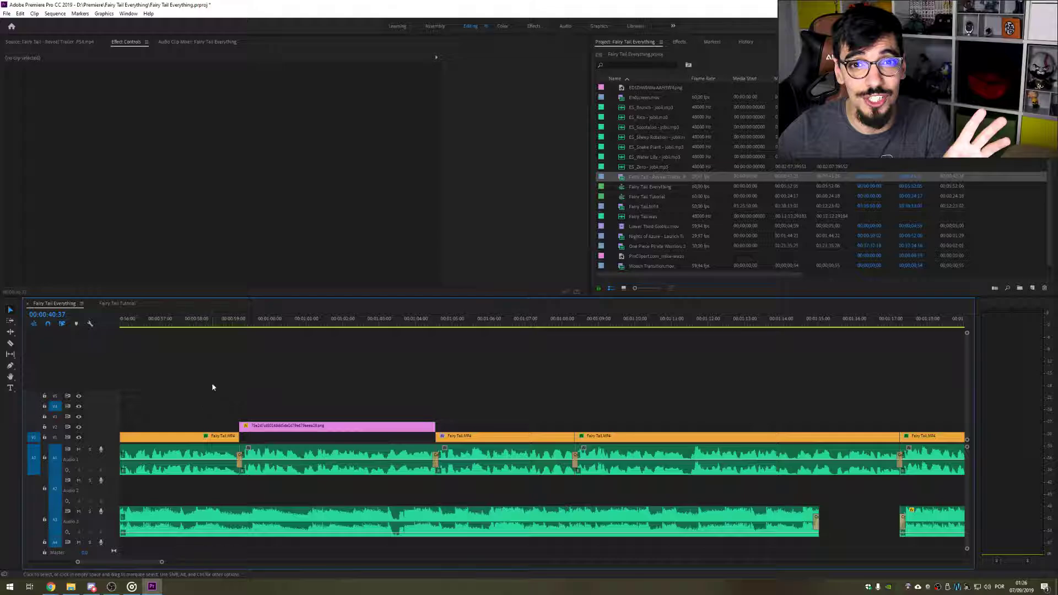
{"action": "left_click", "coordinate": [228, 322]}
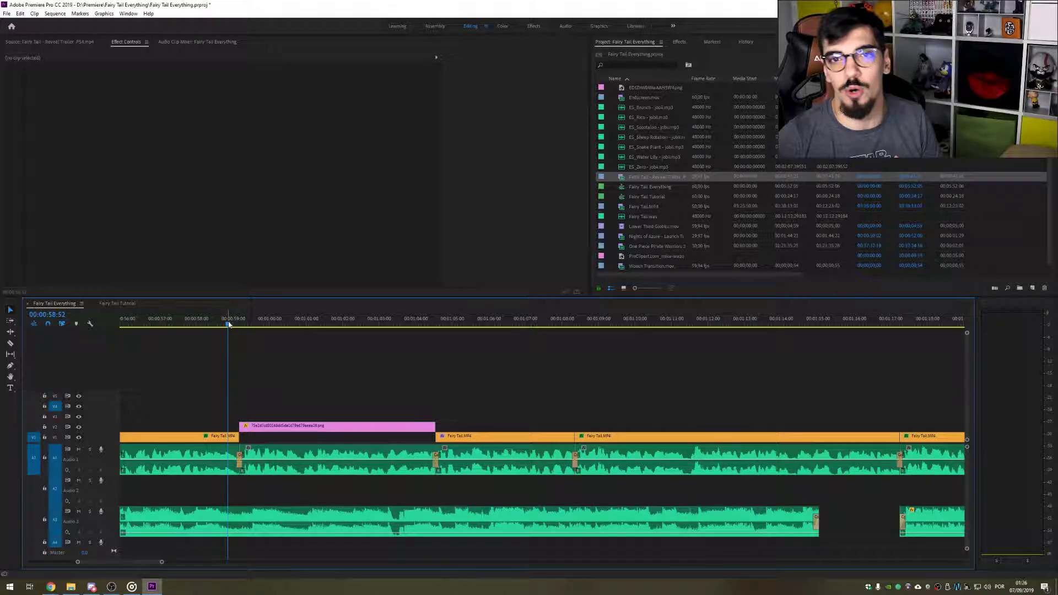
{"action": "left_click", "coordinate": [523, 419]}
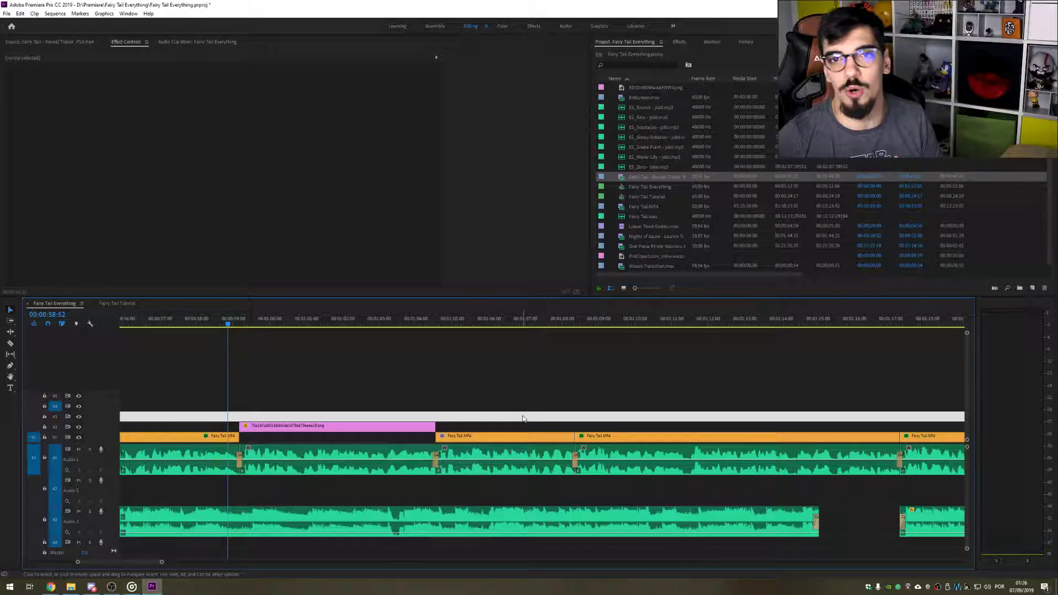
{"action": "left_click", "coordinate": [525, 417]}
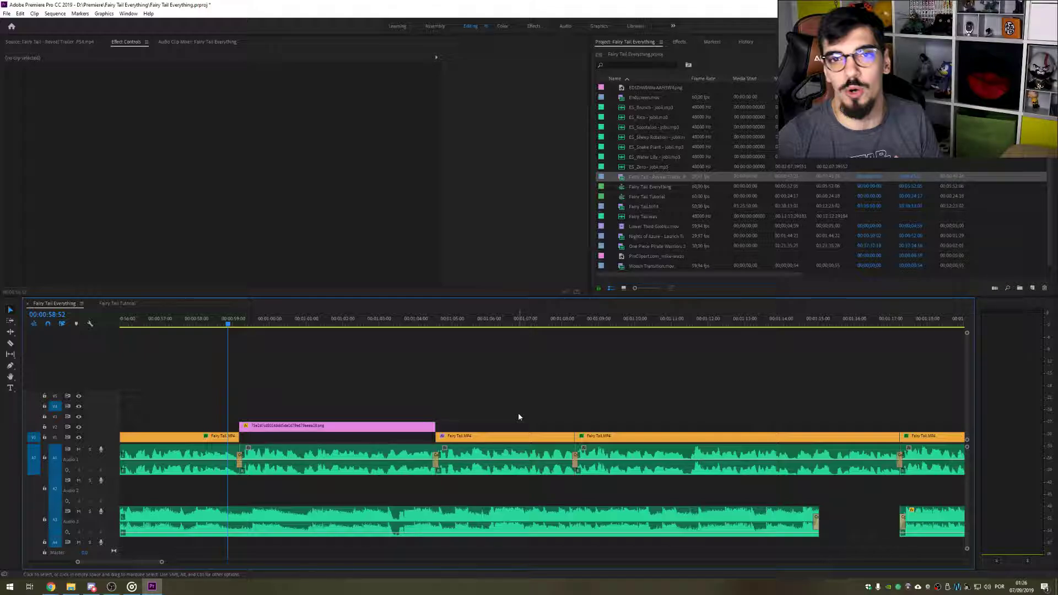
{"action": "key", "text": "d"}
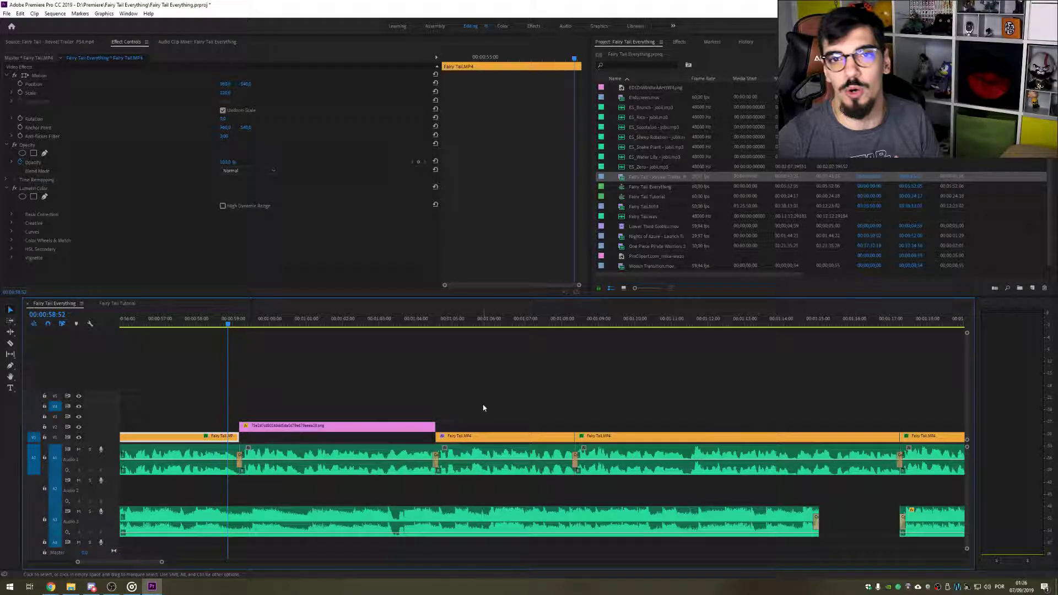
{"action": "left_click", "coordinate": [484, 407]}
{"action": "key", "text": "space"}
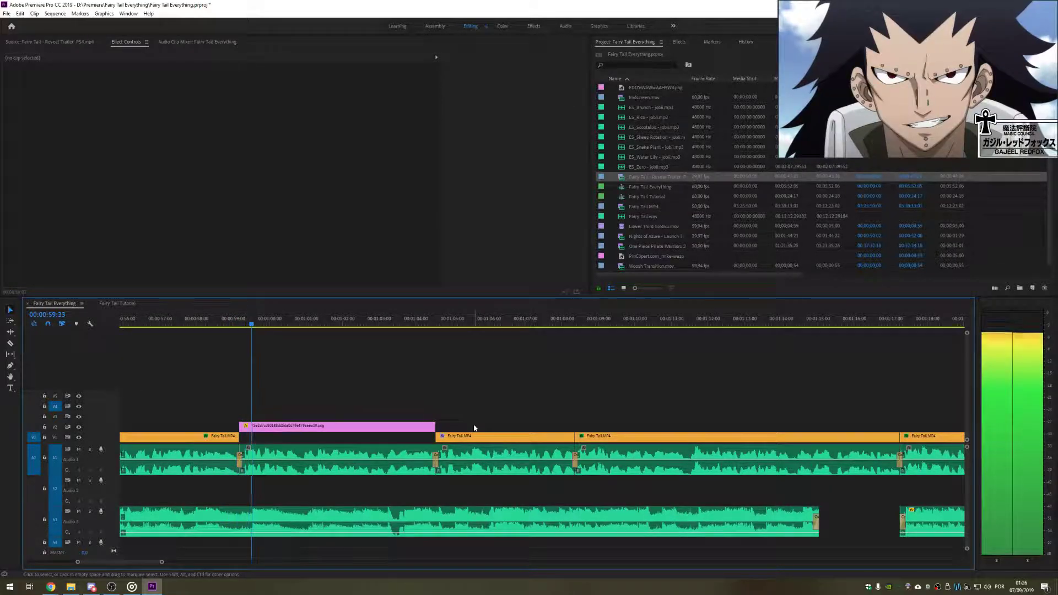
{"action": "key", "text": "space"}
Step: Place the playhead at about 2:23, just before the One Piece Pirate Warriors footage begins
{"action": "left_click_drag", "start_coordinate": [162, 562], "coordinate": [243, 550]}
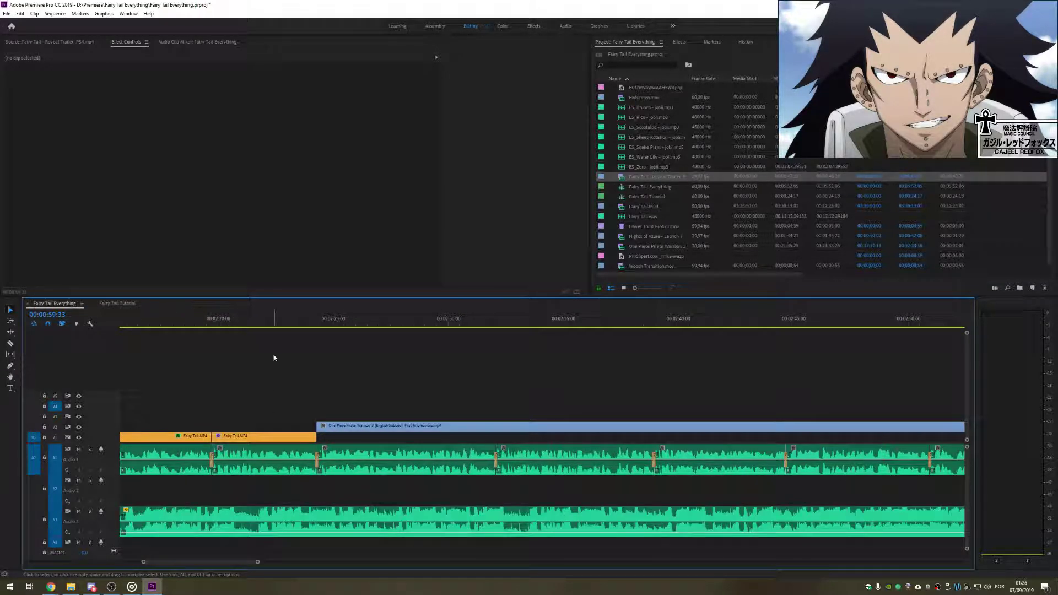
{"action": "left_click", "coordinate": [289, 314]}
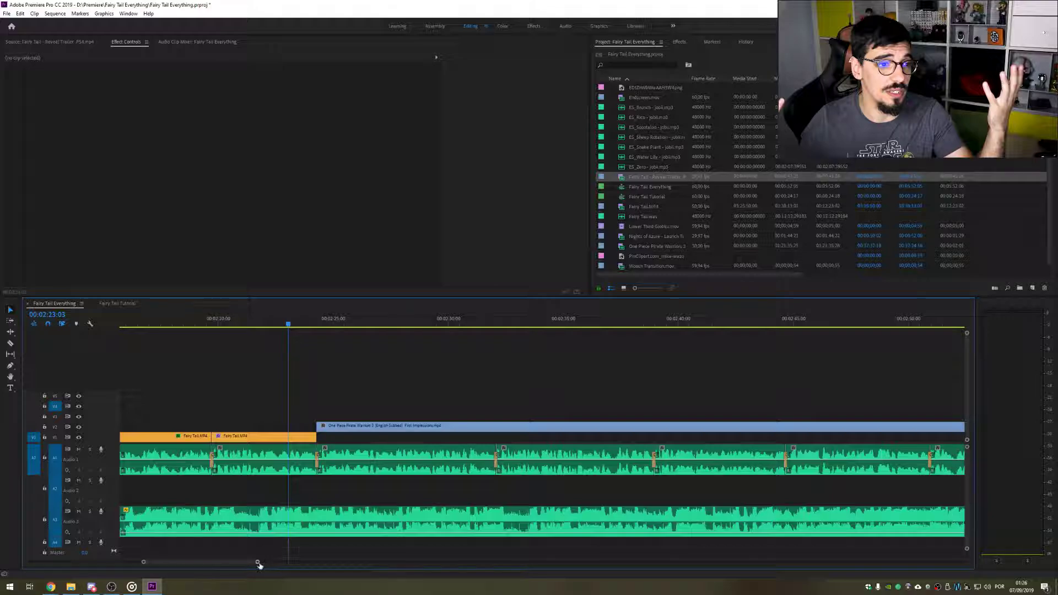
Step: Scrub through the One Piece Pirate Warriors 3 clip in the timeline, from about 2:26 to 2:54
{"action": "left_click_drag", "start_coordinate": [257, 562], "coordinate": [290, 563]}
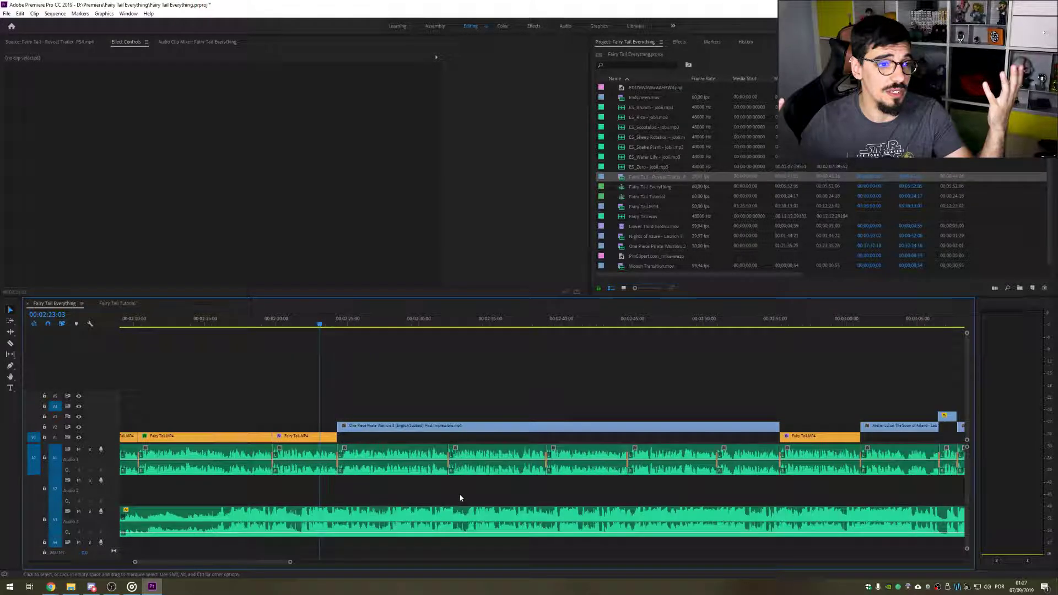
{"action": "left_click", "coordinate": [361, 323]}
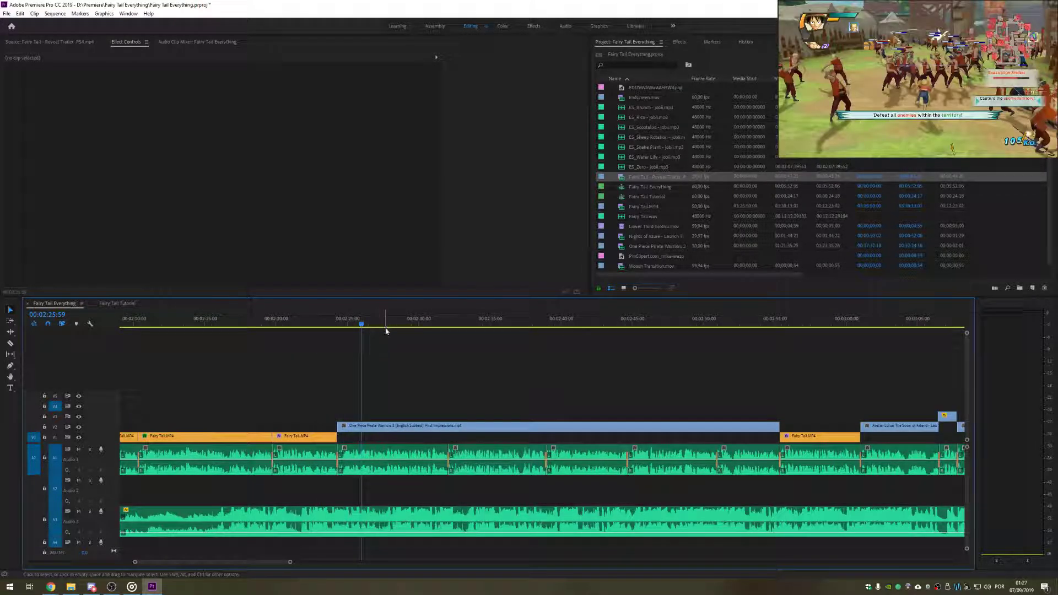
{"action": "scroll", "coordinate": [377, 350], "scroll_direction": "down", "scroll_amount": 3}
{"action": "scroll", "coordinate": [377, 349], "scroll_direction": "down", "scroll_amount": 3}
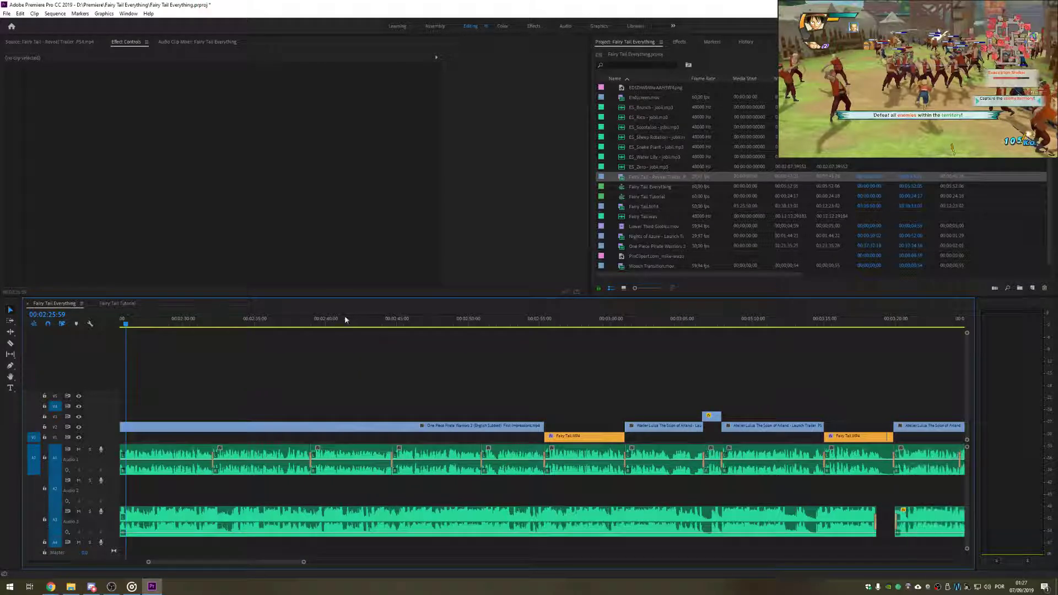
{"action": "left_click", "coordinate": [247, 324]}
{"action": "left_click_drag", "start_coordinate": [249, 324], "coordinate": [517, 324]}
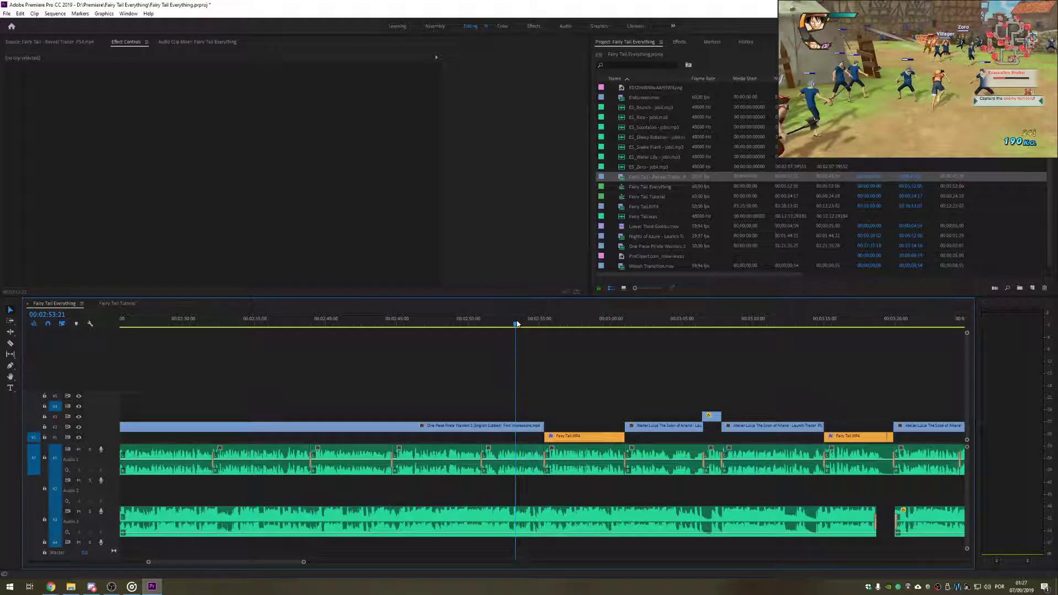
{"action": "left_click_drag", "start_coordinate": [518, 324], "coordinate": [535, 322]}
{"action": "scroll", "coordinate": [524, 378], "scroll_direction": "down", "scroll_amount": 5}
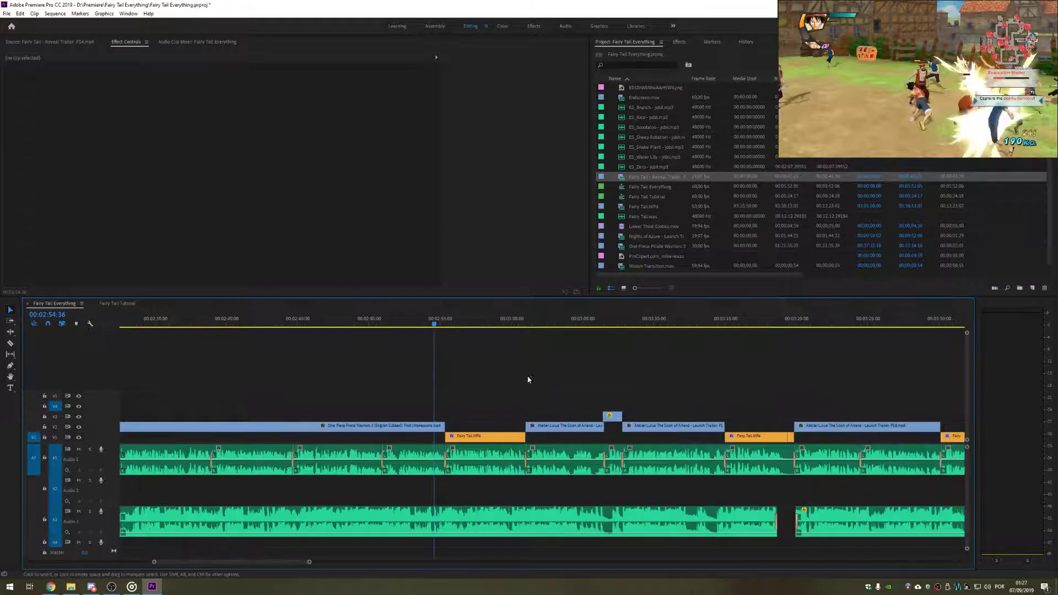
Step: Review the Atelier Lulua and Blue Reflection trailer footage in the timeline, from about 3:00 to 3:50
{"action": "left_click", "coordinate": [357, 321]}
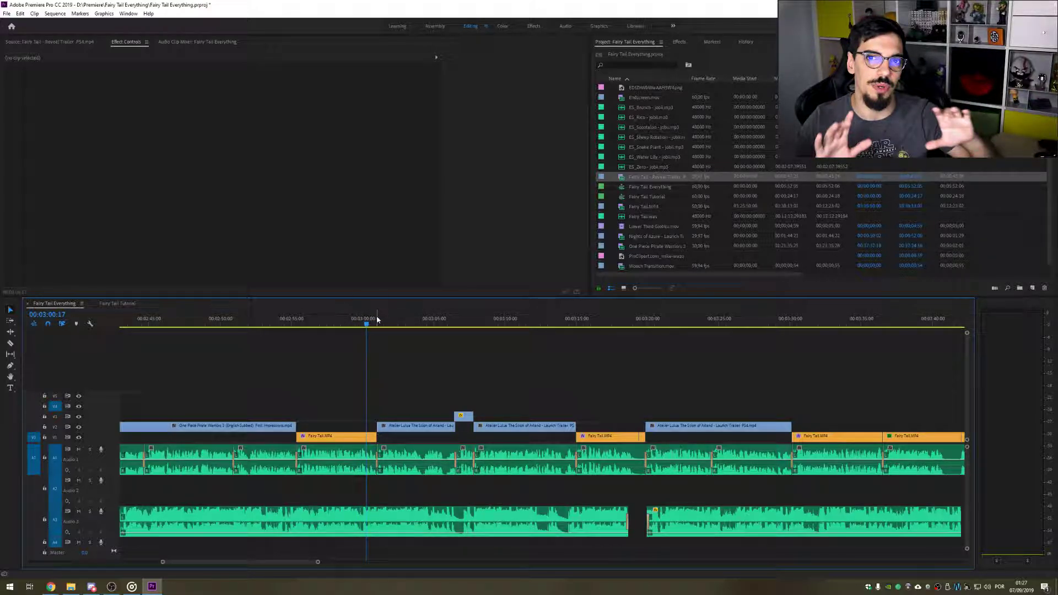
{"action": "left_click_drag", "start_coordinate": [380, 323], "coordinate": [553, 327]}
{"action": "scroll", "coordinate": [410, 431], "scroll_direction": "down", "scroll_amount": 5}
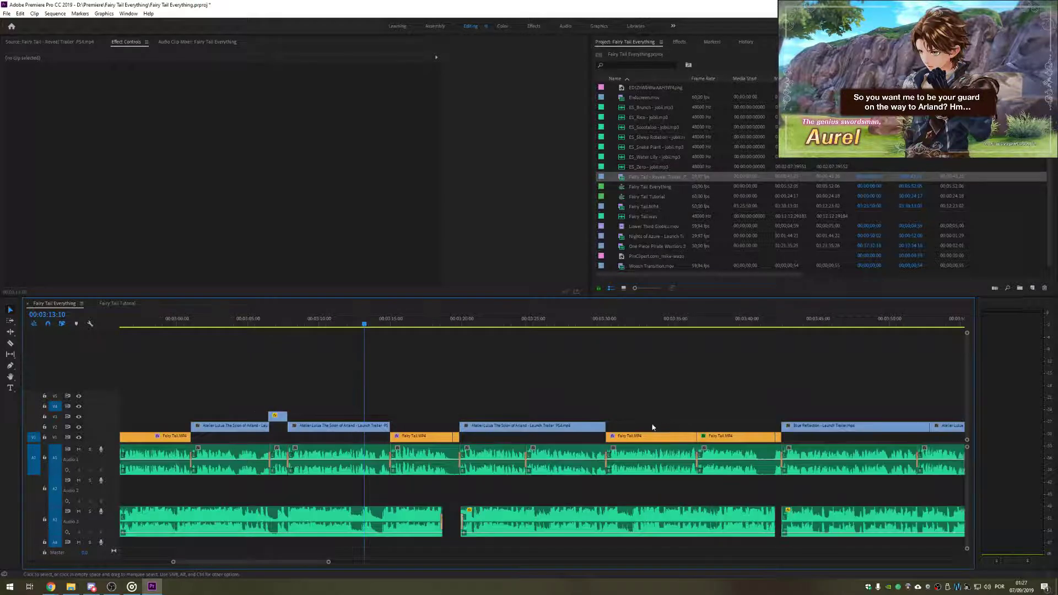
{"action": "left_click", "coordinate": [410, 431]}
{"action": "scroll", "coordinate": [410, 431], "scroll_direction": "down", "scroll_amount": 5}
{"action": "mouse_move", "coordinate": [470, 325]}
{"action": "left_mouse_down"}
{"action": "mouse_move", "coordinate": [455, 324]}
{"action": "mouse_move", "coordinate": [469, 326]}
{"action": "left_mouse_up"}
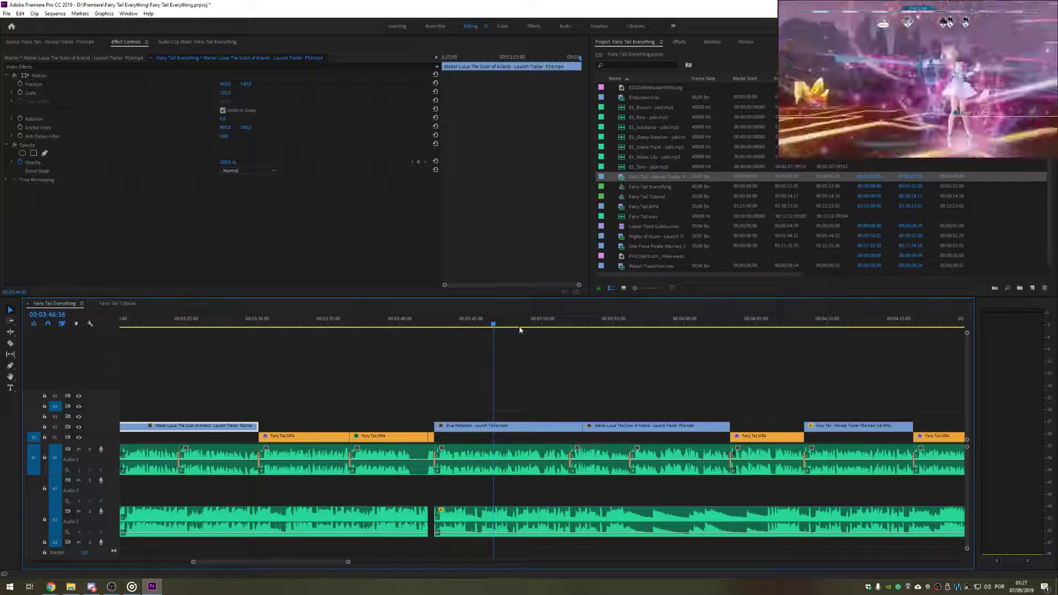
{"action": "left_click_drag", "start_coordinate": [546, 331], "coordinate": [549, 332]}
{"action": "scroll", "coordinate": [607, 378], "scroll_direction": "down", "scroll_amount": 8}
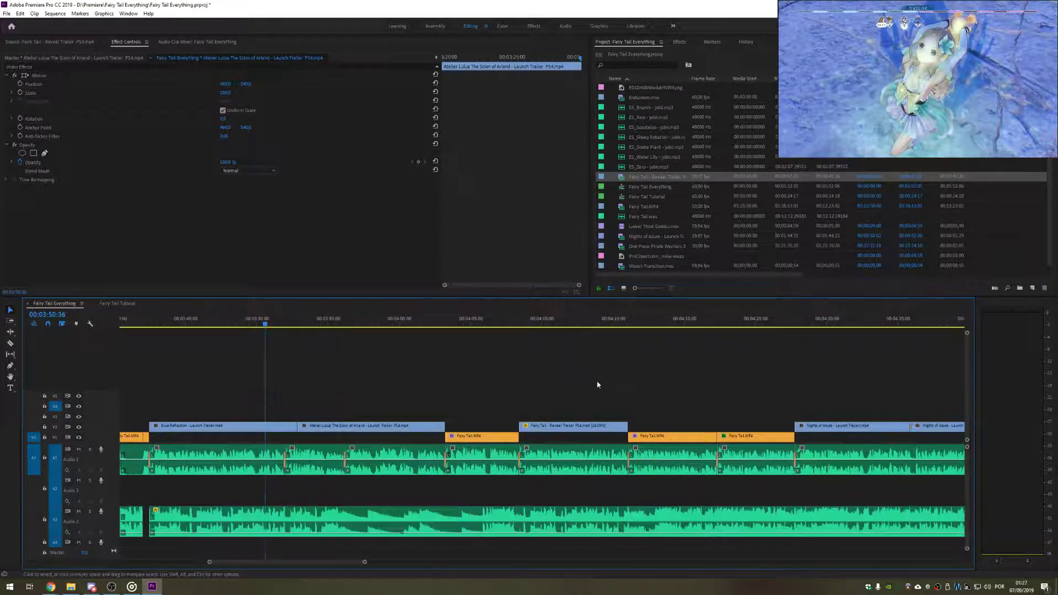
Step: Scrub through the Nights of Azure trailer clips around 4:32 to 4:36 to examine the passage between them
{"action": "left_click_drag", "start_coordinate": [662, 324], "coordinate": [732, 321]}
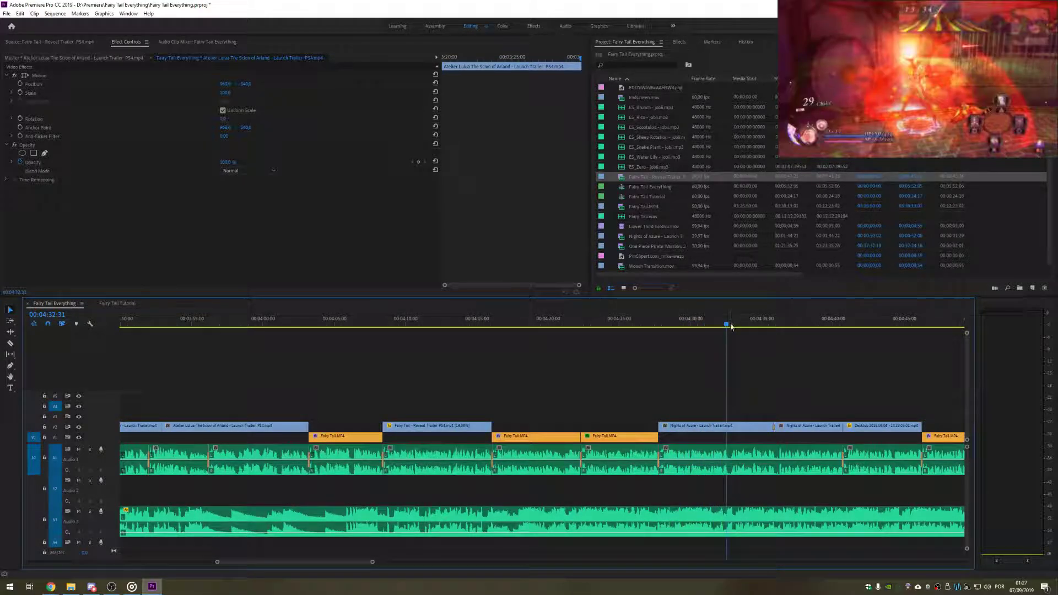
{"action": "scroll", "coordinate": [700, 360], "scroll_direction": "down", "scroll_amount": 5}
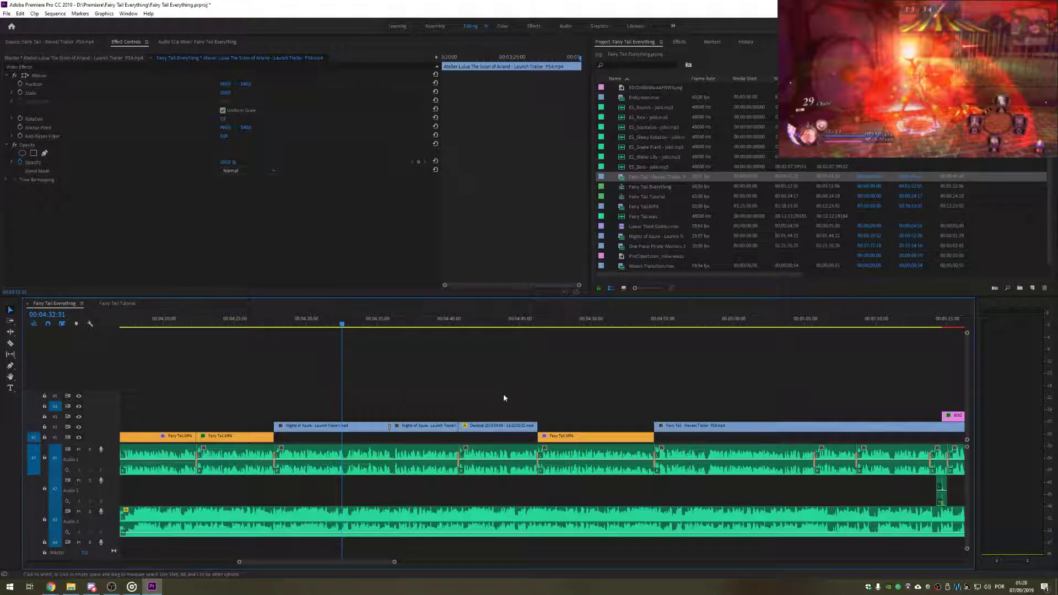
{"action": "left_click", "coordinate": [386, 325]}
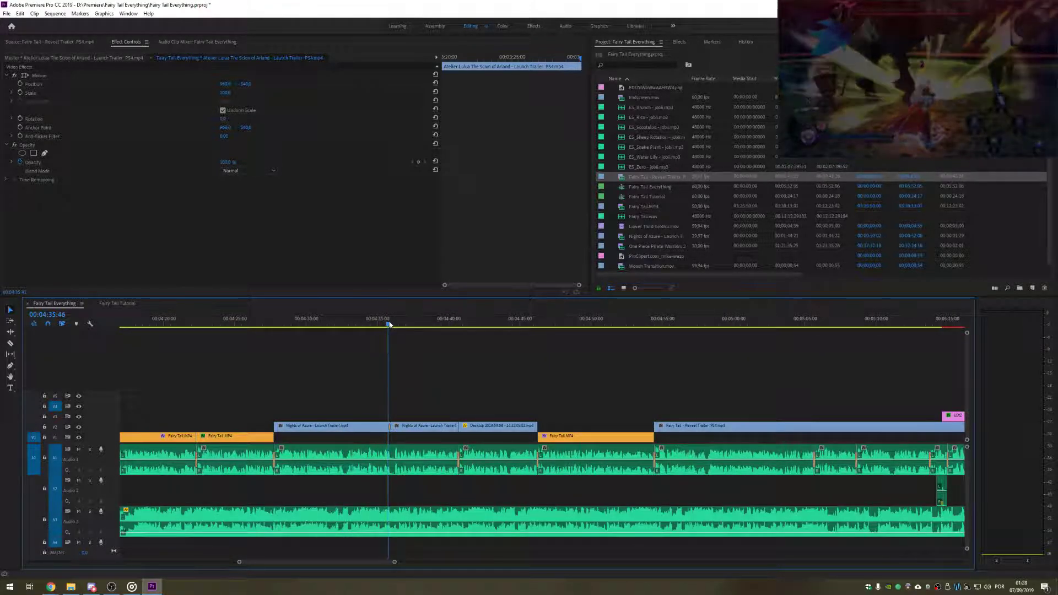
{"action": "left_click", "coordinate": [361, 328]}
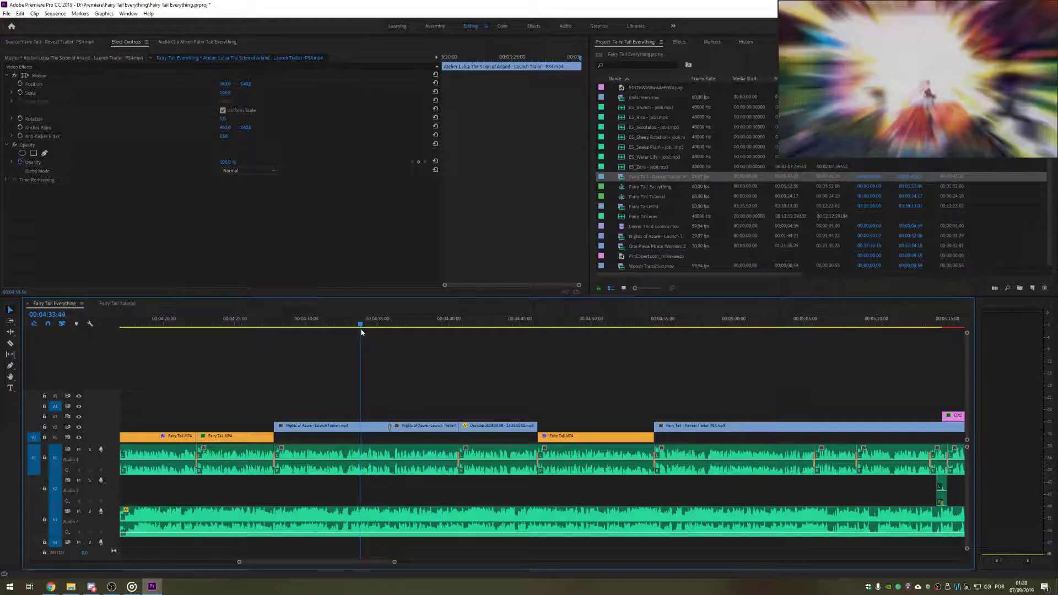
{"action": "left_click_drag", "start_coordinate": [361, 331], "coordinate": [367, 336]}
{"action": "left_click", "coordinate": [379, 369]}
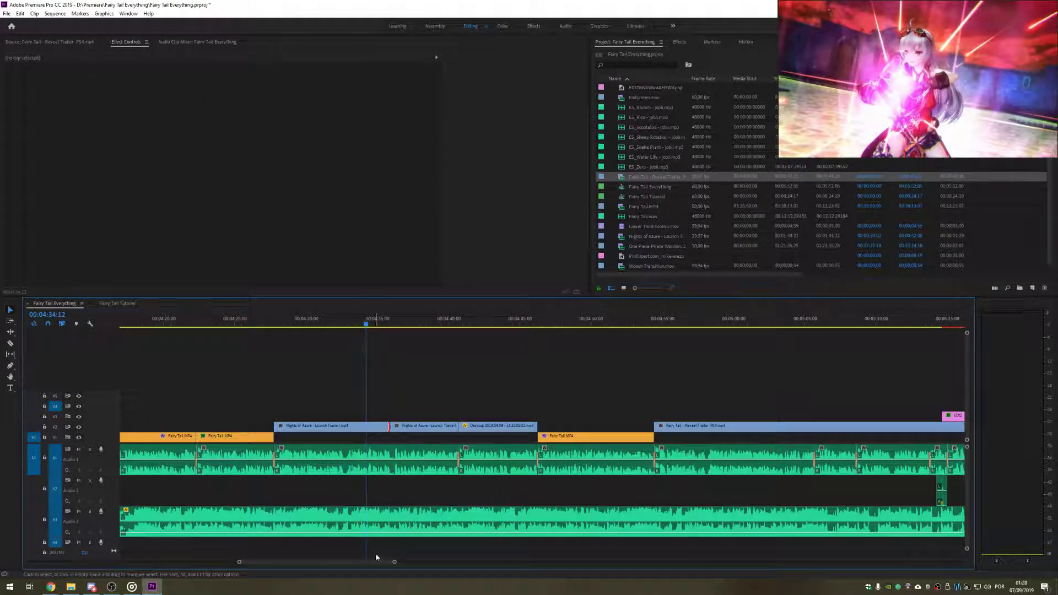
Step: Try deleting the second Nights of Azure clip so the first covers its time, scrub through it, and undo the change
{"action": "left_click_drag", "start_coordinate": [395, 561], "coordinate": [359, 557]}
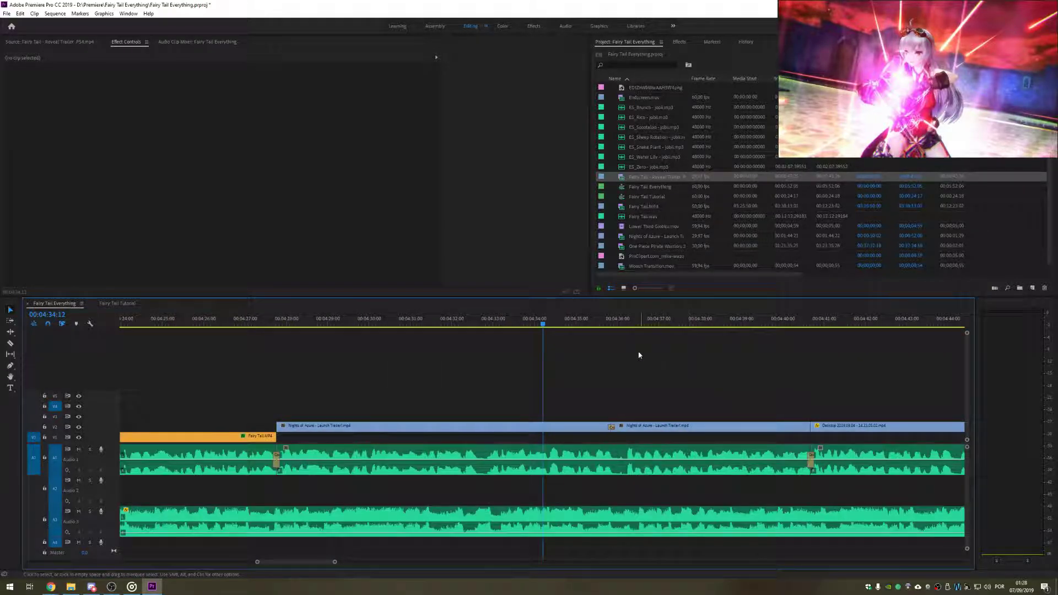
{"action": "left_click_drag", "start_coordinate": [605, 321], "coordinate": [633, 322]}
{"action": "left_click", "coordinate": [645, 427]}
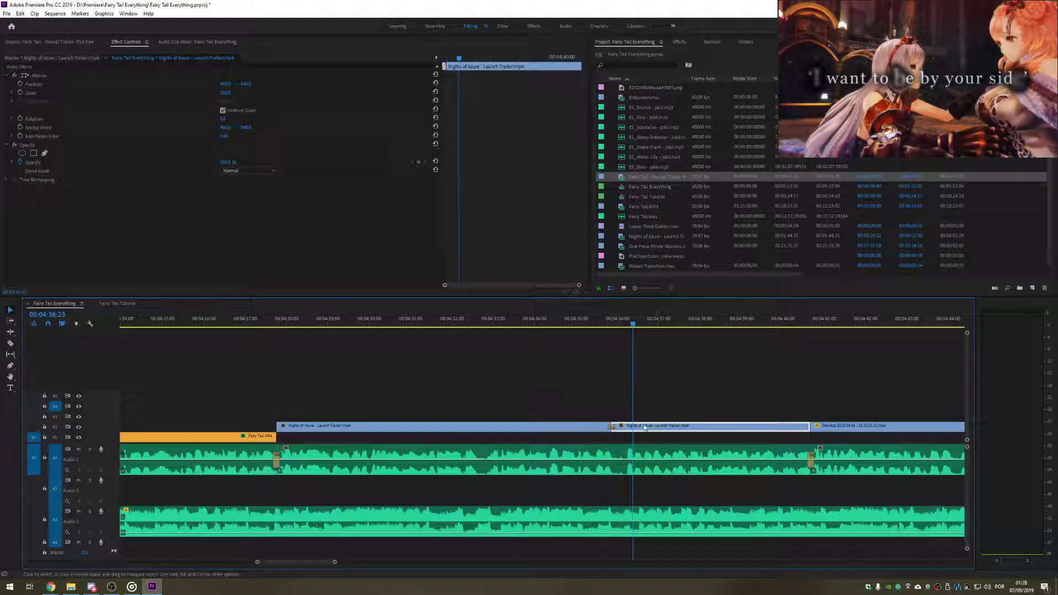
{"action": "key", "text": "Delete"}
{"action": "key", "text": "ctrl+z"}
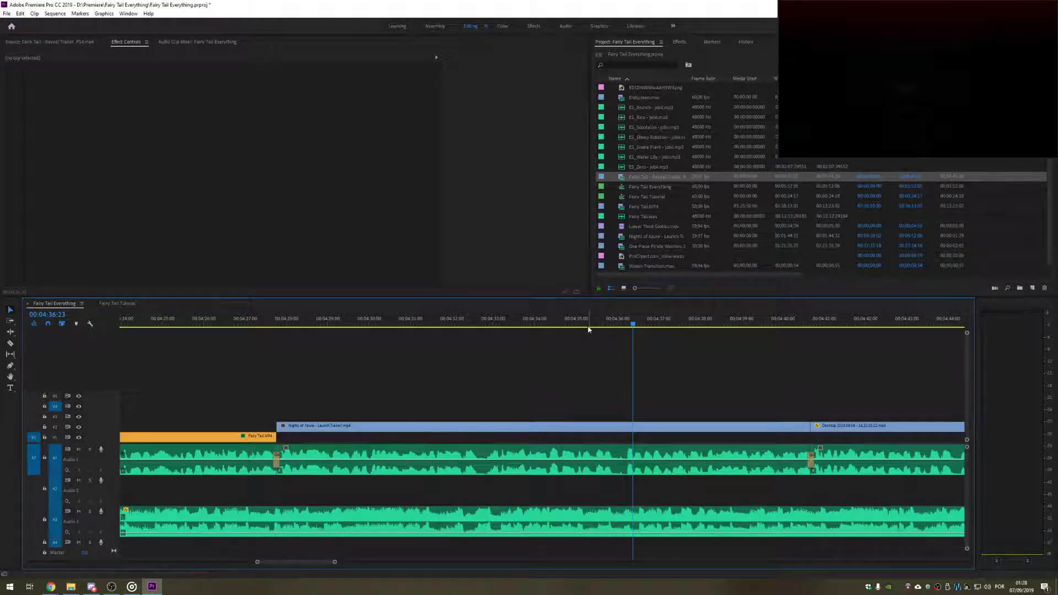
{"action": "left_click_drag", "start_coordinate": [588, 325], "coordinate": [802, 318]}
{"action": "key", "text": "ctrl+z"}
{"action": "key", "text": "ctrl+z"}
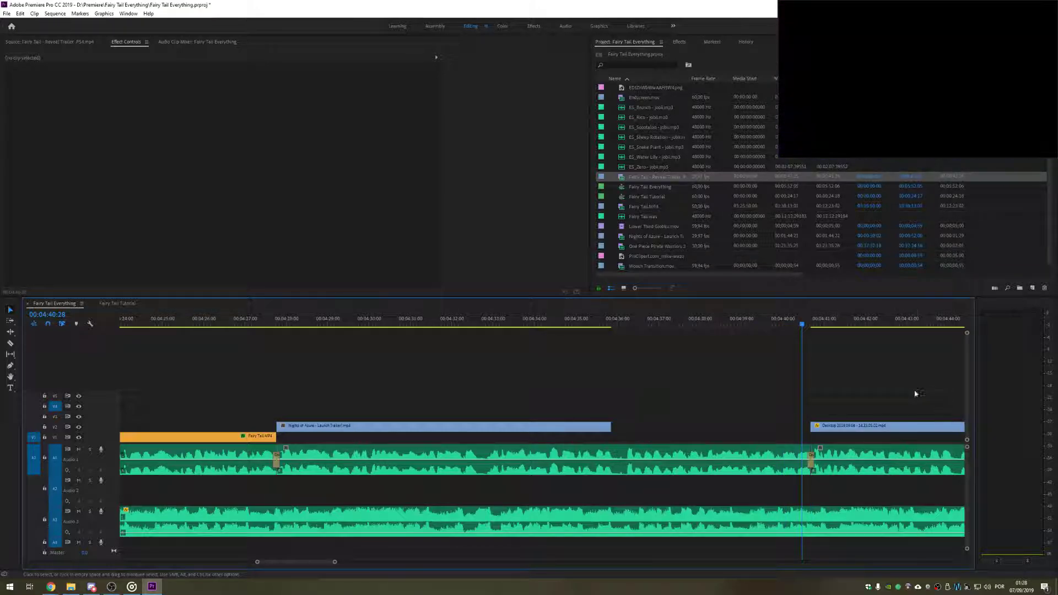
{"action": "left_click_drag", "start_coordinate": [603, 318], "coordinate": [759, 326]}
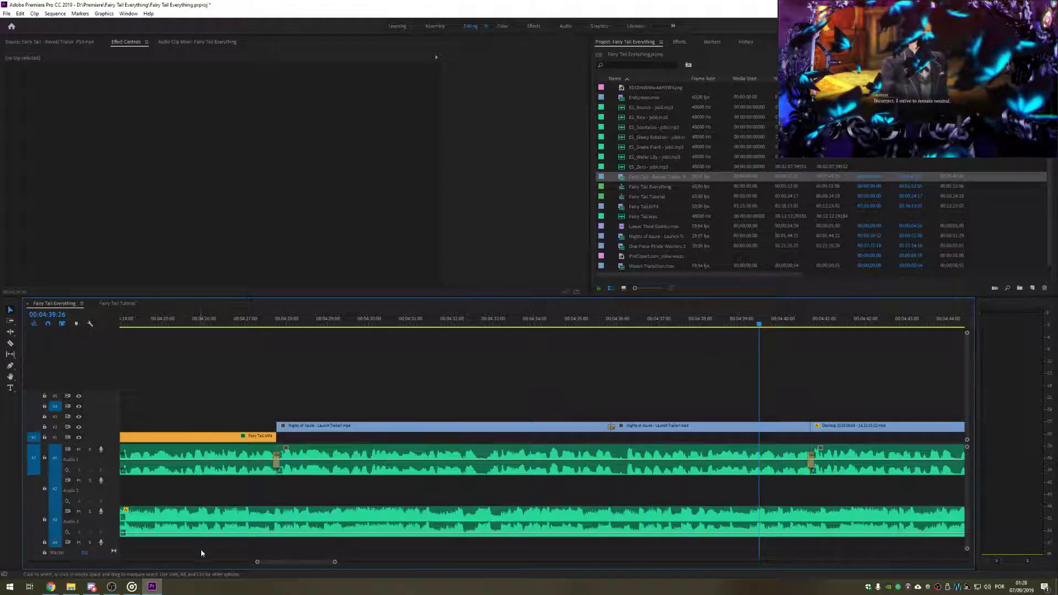
Step: Select the Desktop screen-recording clip after the Nights of Azure footage and play its opening to examine the scale animation
{"action": "left_click_drag", "start_coordinate": [336, 564], "coordinate": [373, 562]}
{"action": "left_click", "coordinate": [593, 432]}
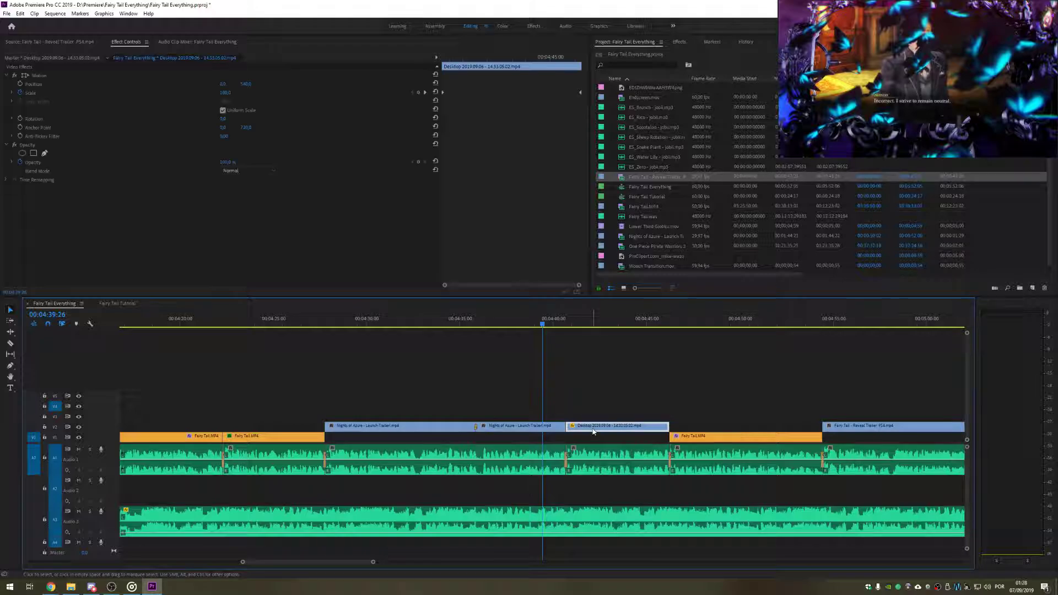
{"action": "left_click", "coordinate": [591, 430]}
{"action": "left_click_drag", "start_coordinate": [569, 318], "coordinate": [568, 318]}
{"action": "key", "text": "space"}
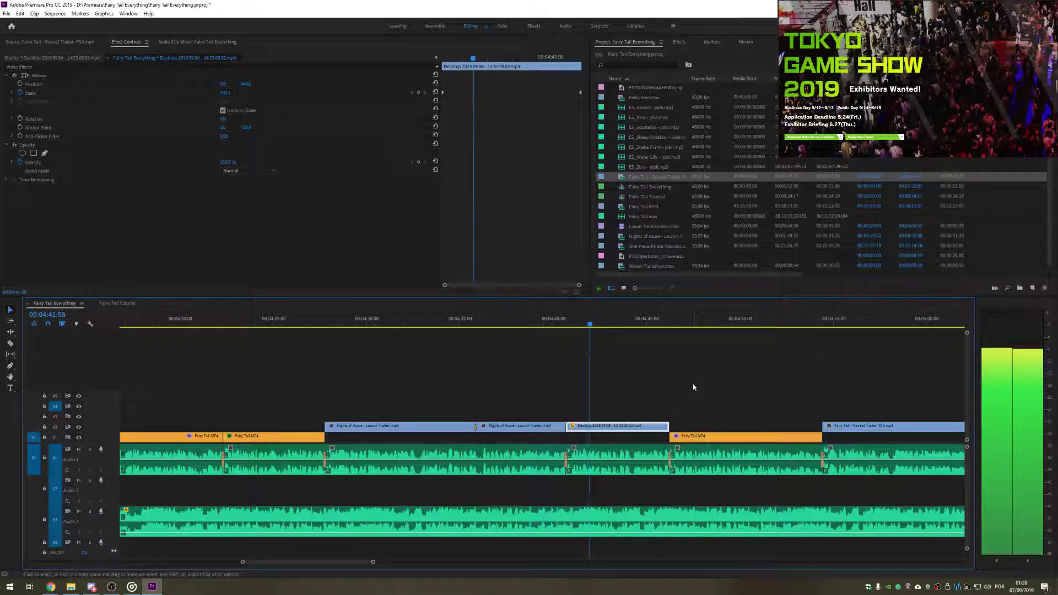
{"action": "key", "text": "space"}
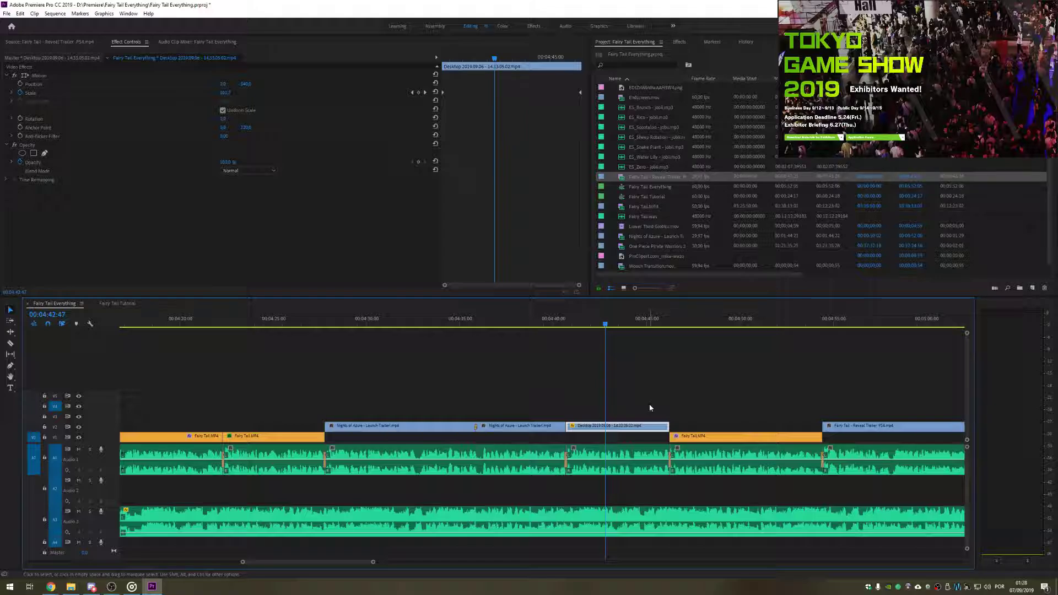
Step: Replay the Desktop screen-recording clip from about 4:41 to its end to examine the slow zoom
{"action": "scroll", "coordinate": [243, 563], "scroll_direction": "up", "scroll_amount": 6}
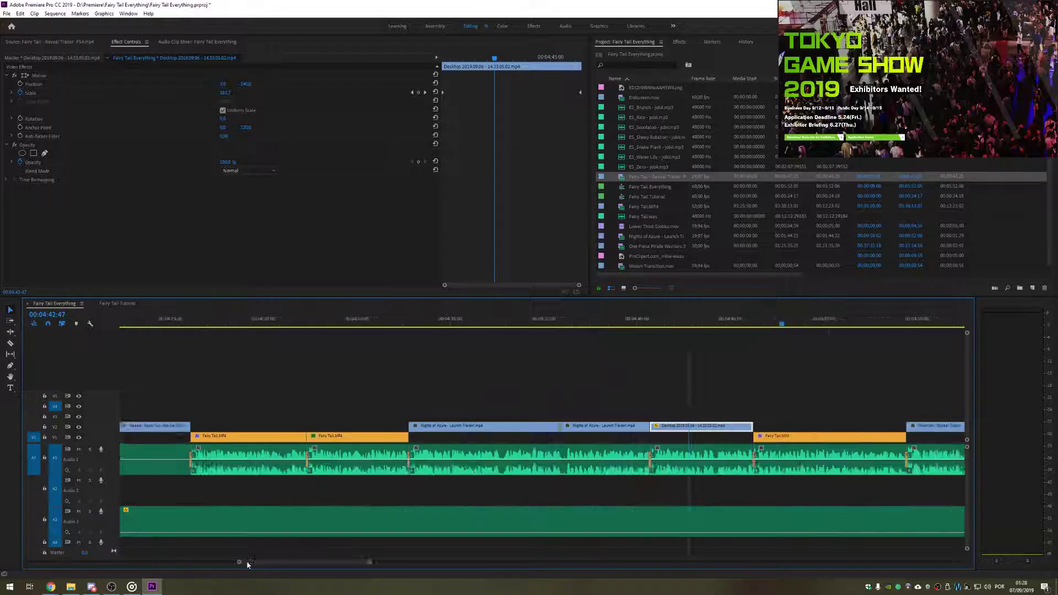
{"action": "left_click_drag", "start_coordinate": [224, 565], "coordinate": [264, 567]}
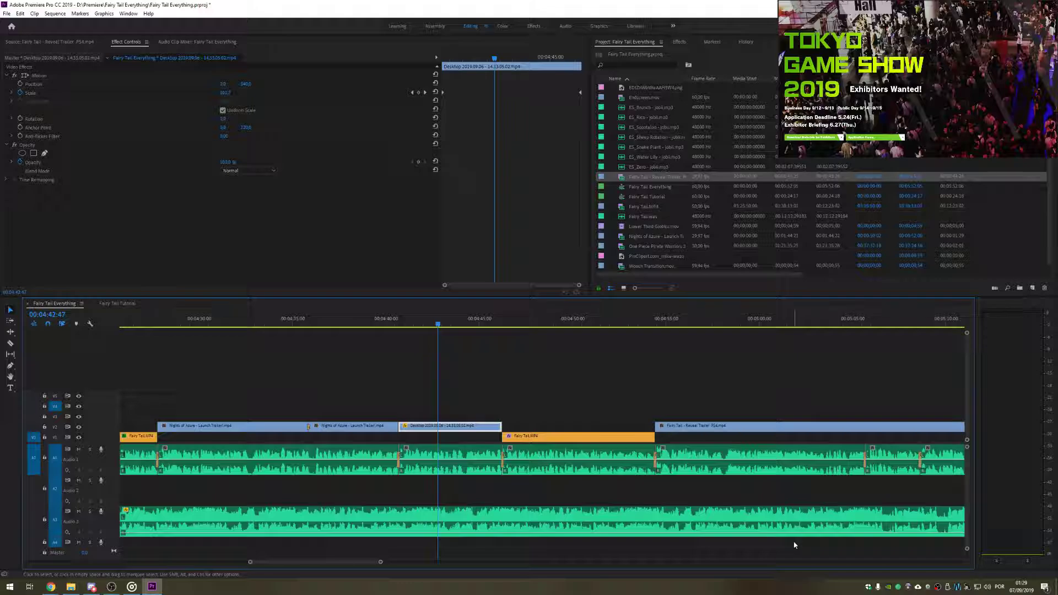
{"action": "left_click", "coordinate": [612, 386]}
{"action": "left_click_drag", "start_coordinate": [421, 323], "coordinate": [413, 324]}
{"action": "left_click", "coordinate": [436, 426]}
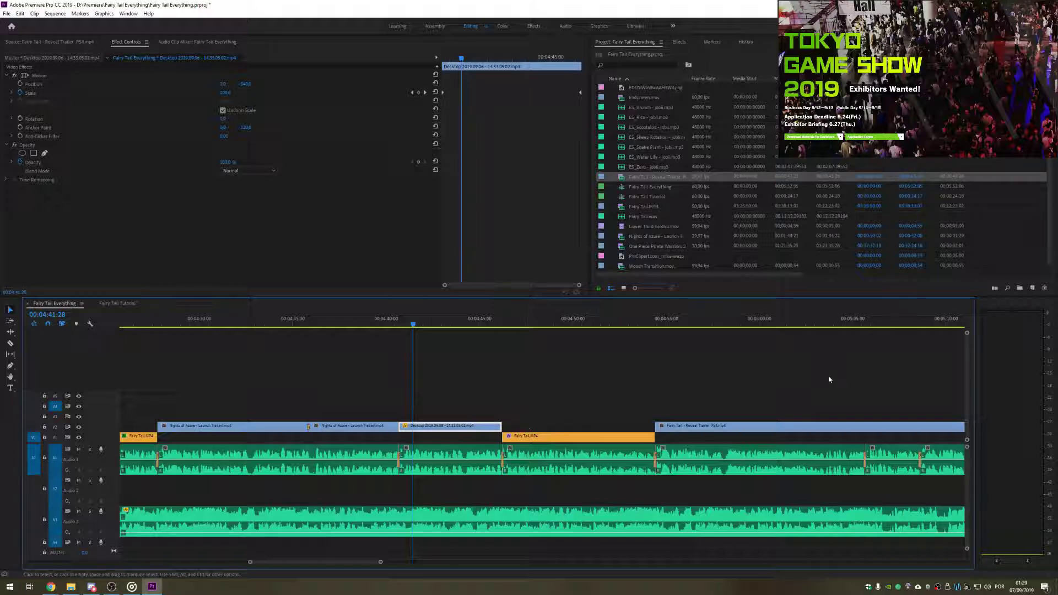
{"action": "left_click", "coordinate": [652, 381]}
{"action": "left_click", "coordinate": [448, 428]}
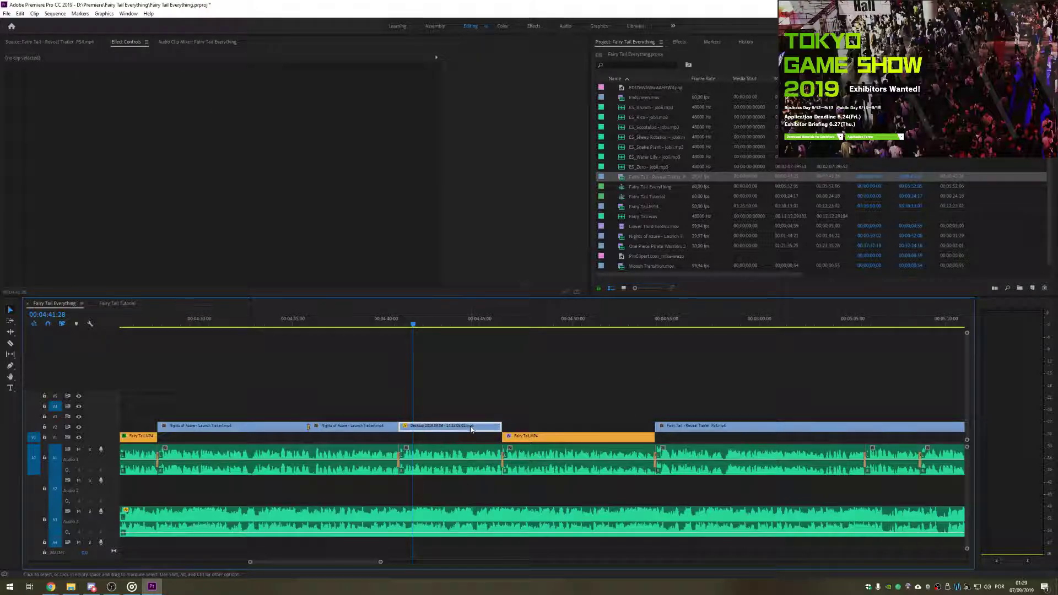
{"action": "key", "text": "space"}
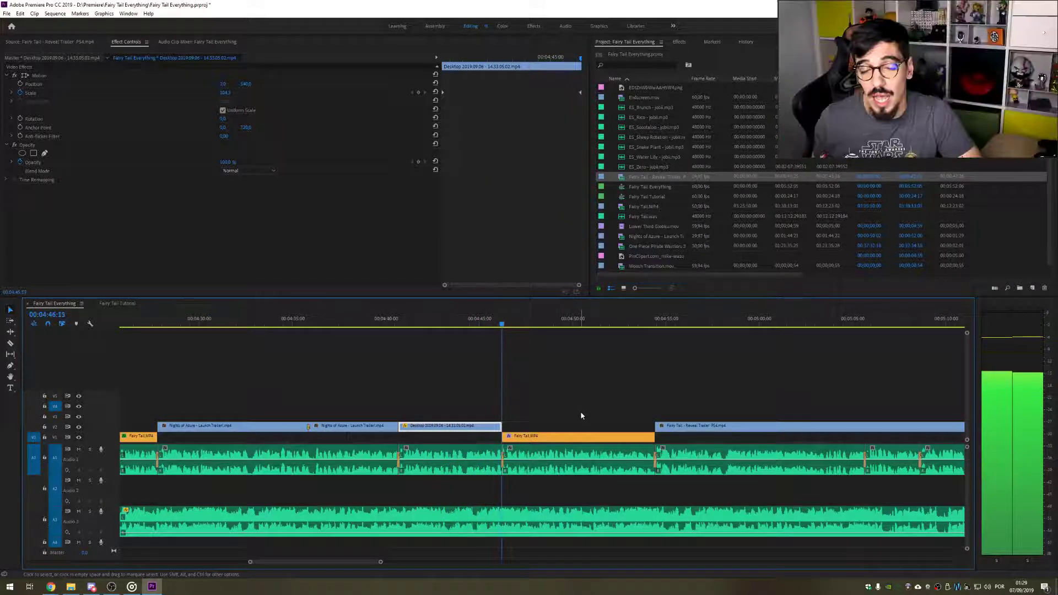
{"action": "key", "text": "space"}
Step: Remove the Bevel Edges effect from the poll screenshot PNG overlaid at about 5:16
{"action": "left_click_drag", "start_coordinate": [381, 562], "coordinate": [423, 563]}
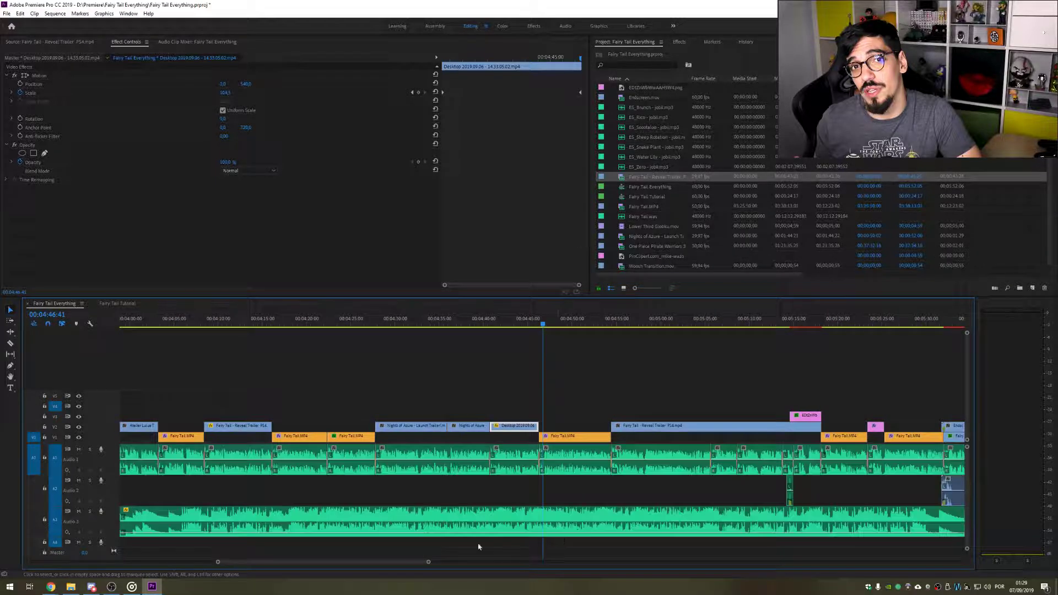
{"action": "scroll", "coordinate": [557, 529], "scroll_direction": "down", "scroll_amount": 5}
{"action": "scroll", "coordinate": [565, 526], "scroll_direction": "down", "scroll_amount": 2}
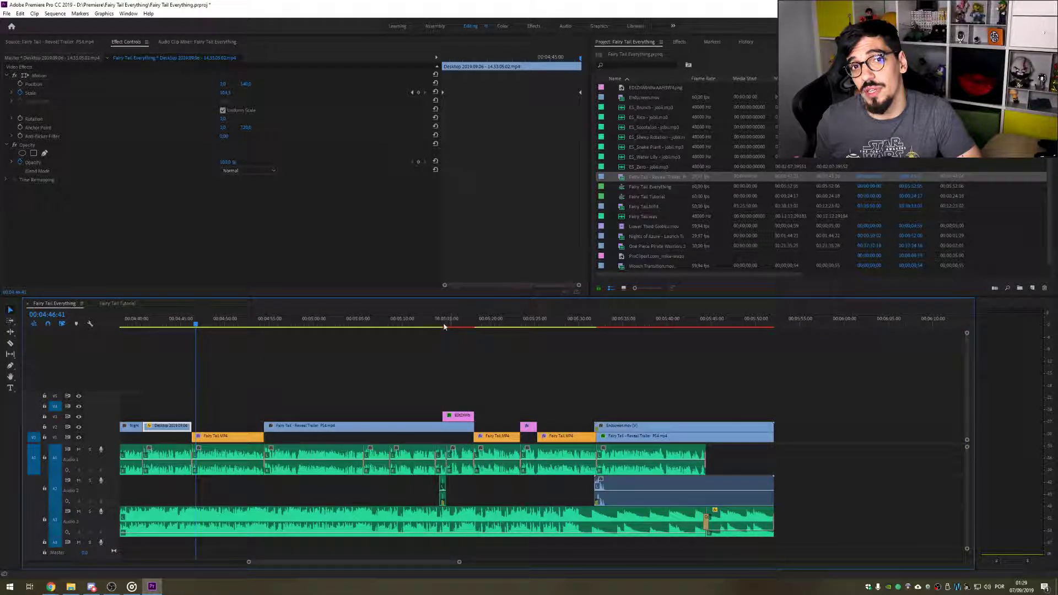
{"action": "left_click", "coordinate": [421, 323]}
{"action": "left_click_drag", "start_coordinate": [433, 323], "coordinate": [462, 326]}
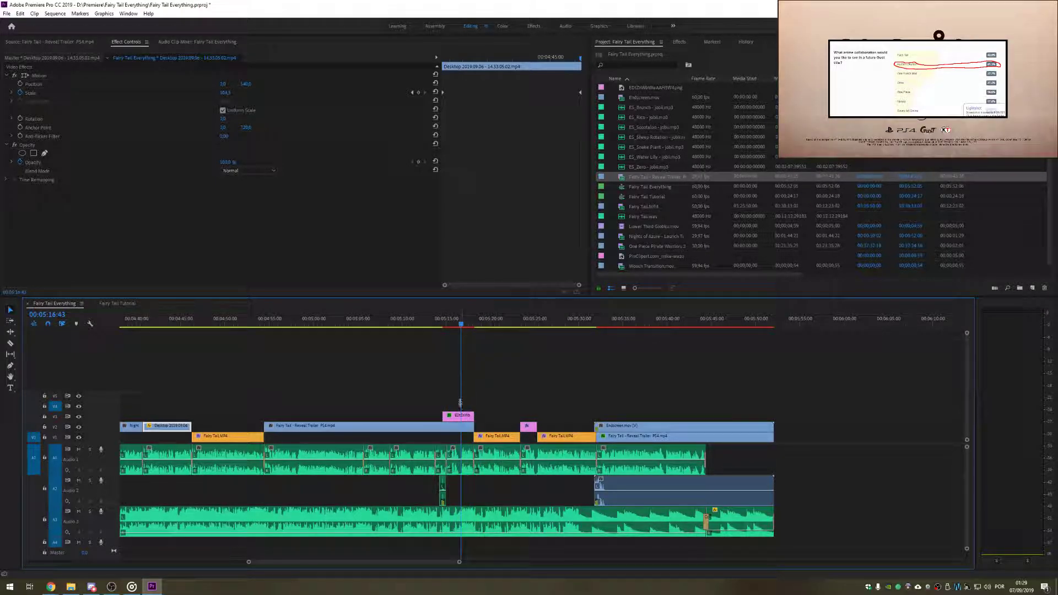
{"action": "left_click", "coordinate": [466, 415]}
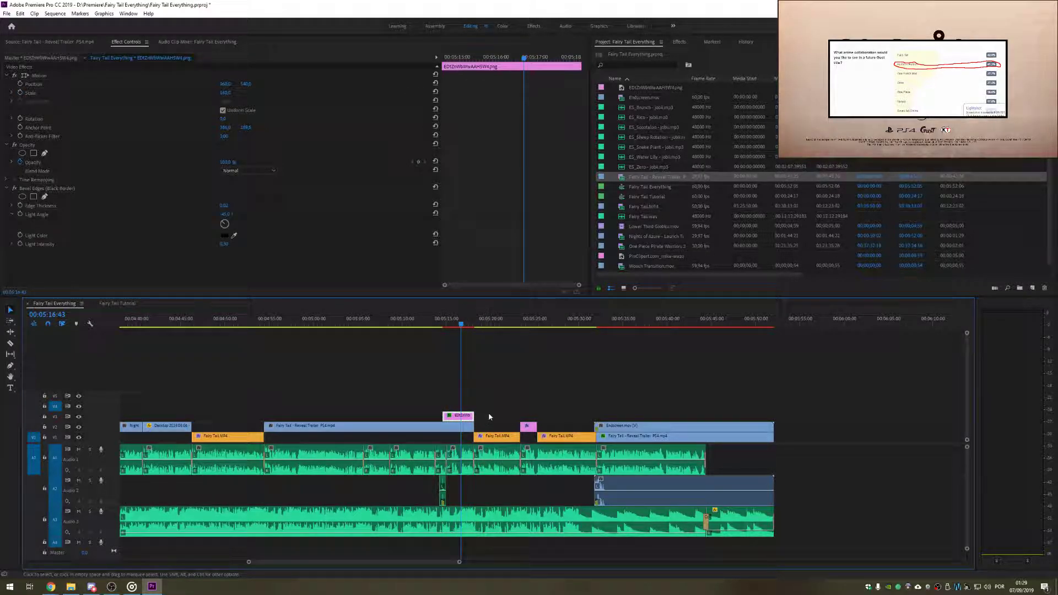
{"action": "left_click", "coordinate": [59, 190]}
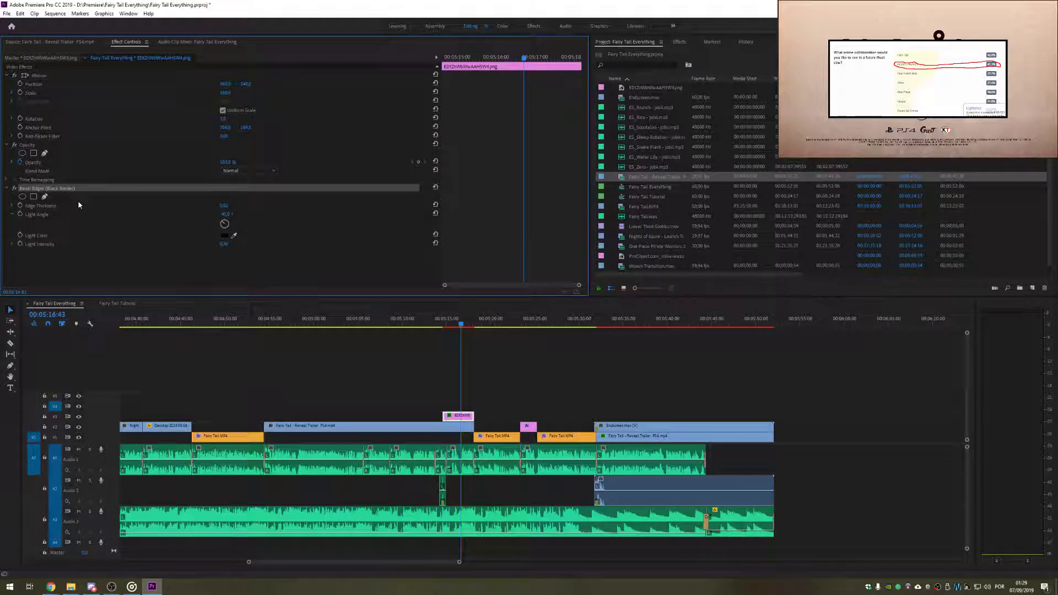
{"action": "key", "text": "Delete"}
Step: Set the scale of the poll screenshot PNG clip to 100
{"action": "left_click", "coordinate": [680, 45]}
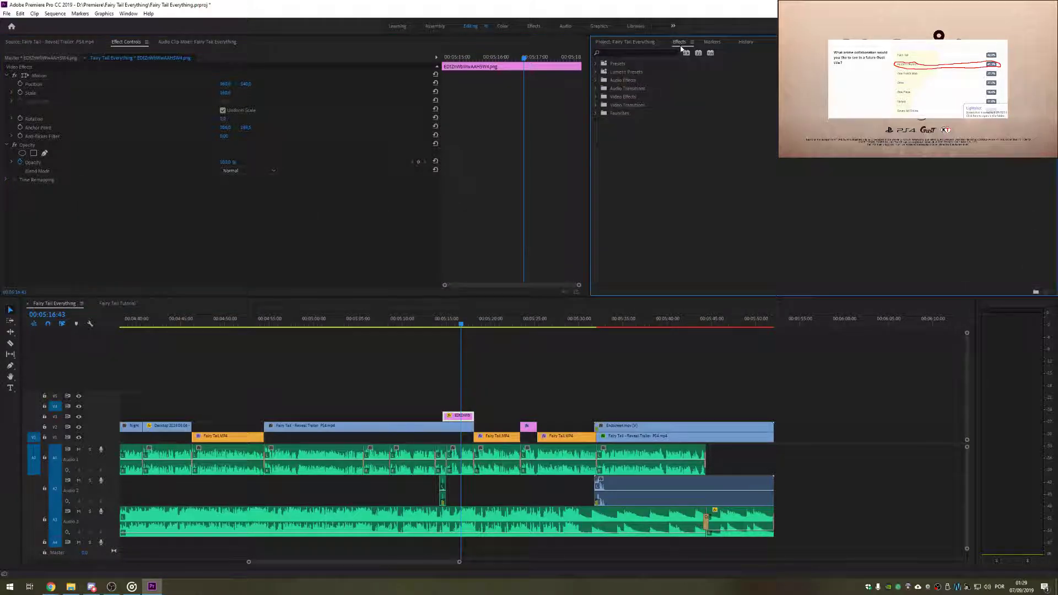
{"action": "left_click", "coordinate": [234, 94]}
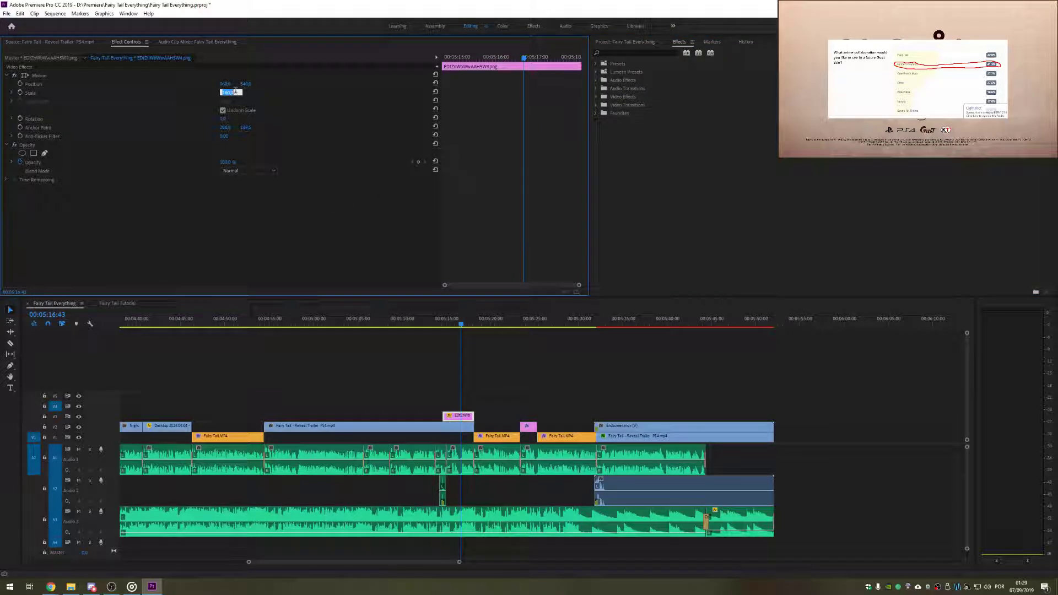
{"action": "type", "text": "100"}
{"action": "key", "text": "Return"}
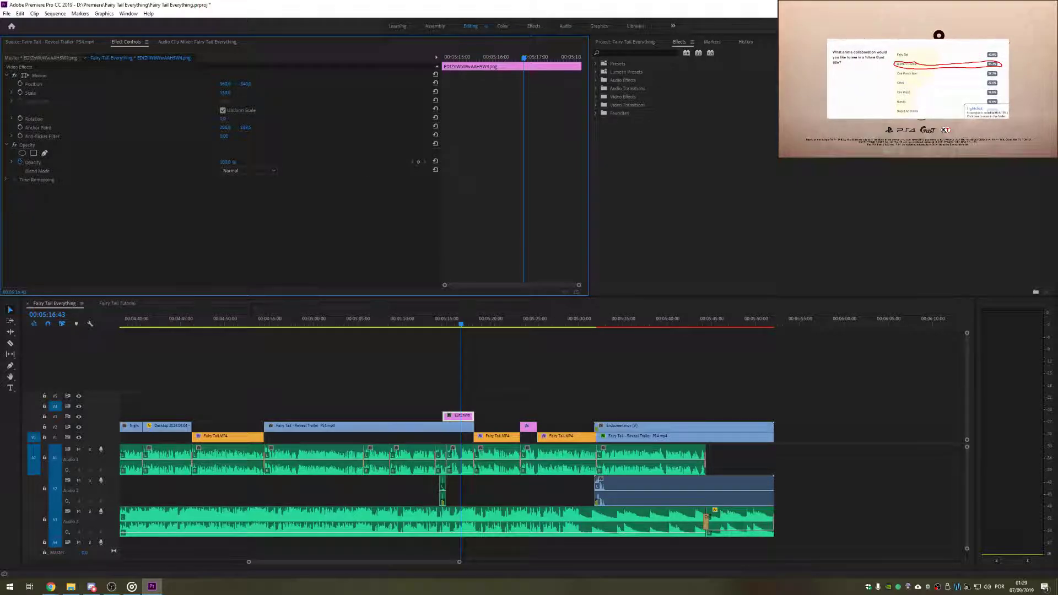
Step: Enlarge the poll screenshot PNG slightly and apply the favourite Black Border preset to it
{"action": "left_click_drag", "start_coordinate": [227, 93], "coordinate": [272, 106]}
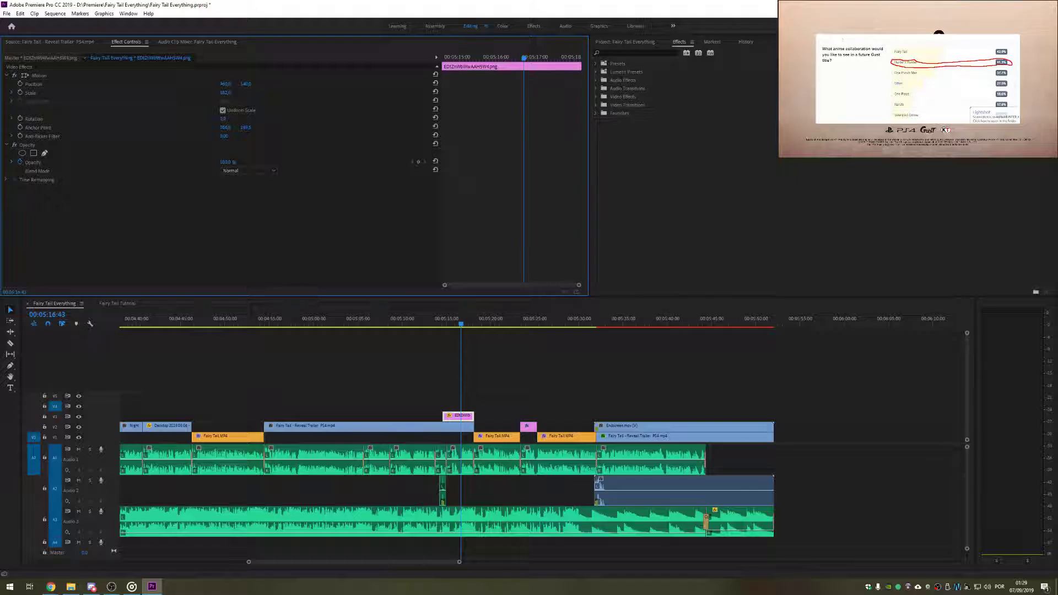
{"action": "left_click", "coordinate": [597, 113]}
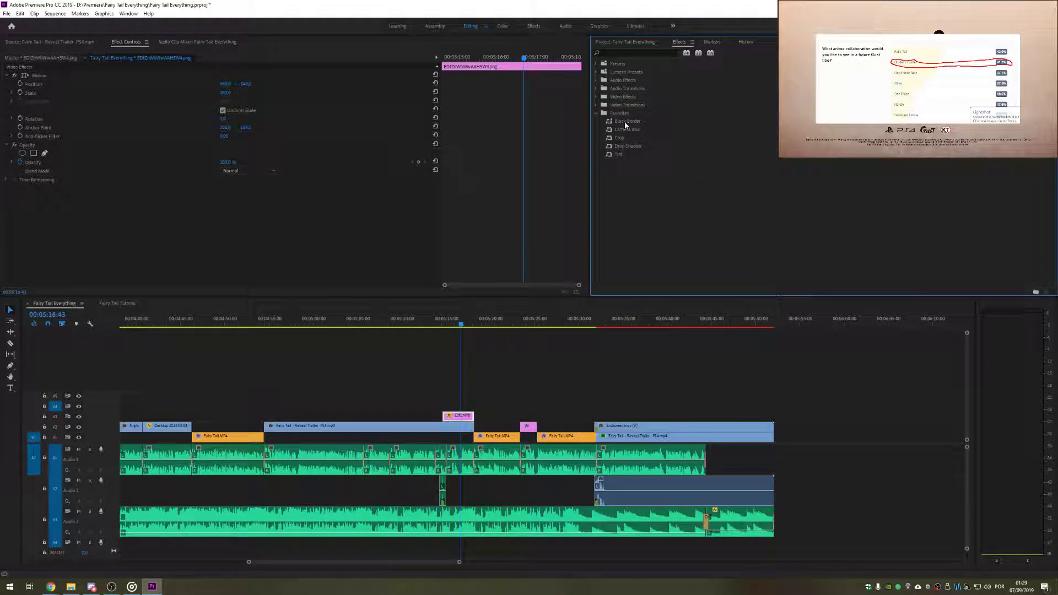
{"action": "left_click_drag", "start_coordinate": [626, 122], "coordinate": [469, 415]}
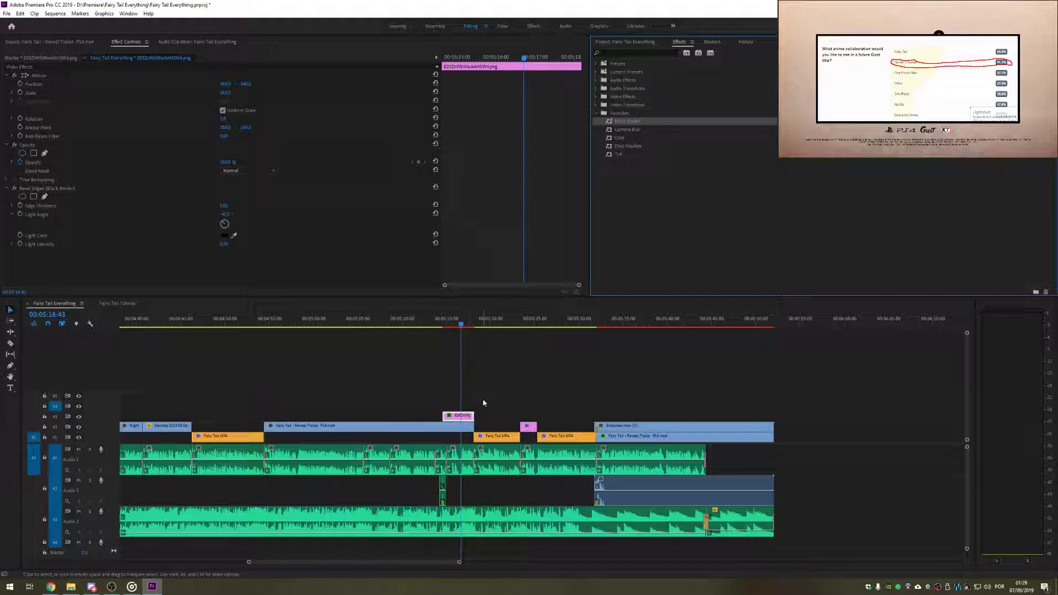
{"action": "left_click", "coordinate": [535, 382]}
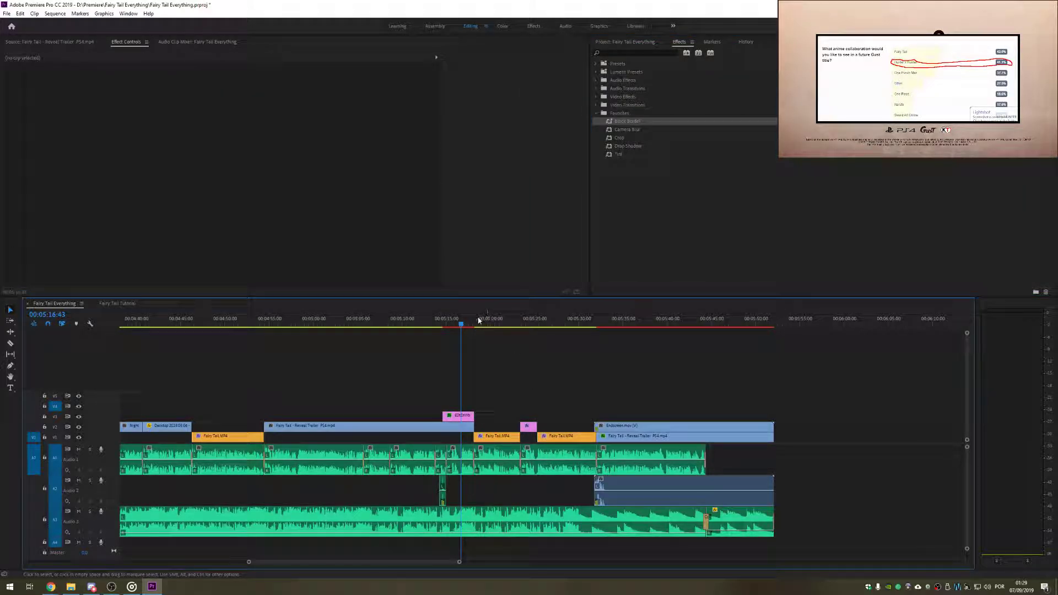
Step: Scrub past the poll screenshot to the "AM I GOING TO COVER THIS GAME?" title card at about 5:24, reviewing the talking-head clip before it
{"action": "left_click", "coordinate": [481, 323]}
{"action": "left_click_drag", "start_coordinate": [489, 322], "coordinate": [523, 321]}
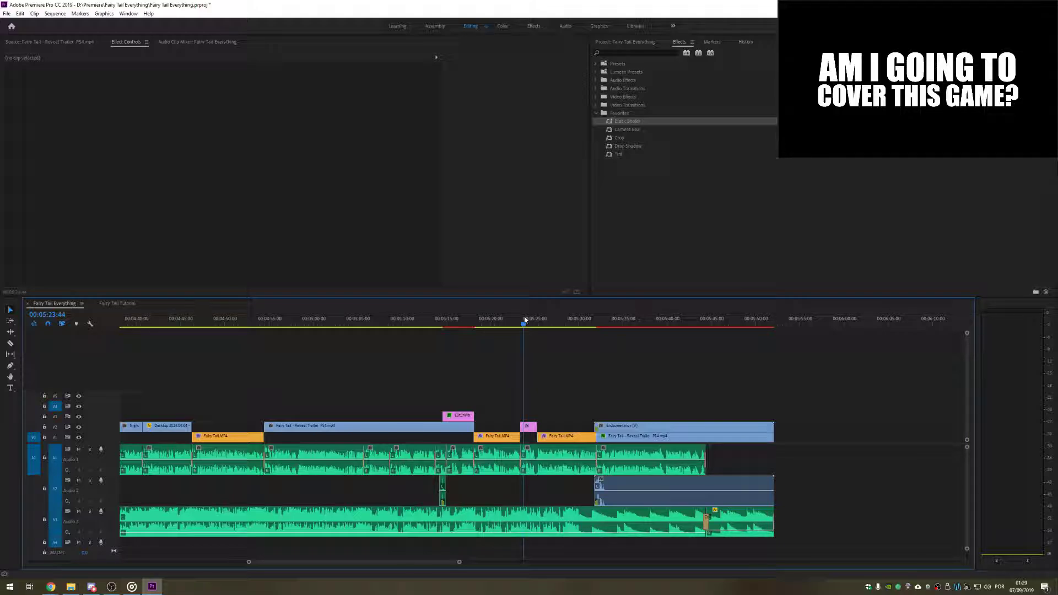
{"action": "left_click_drag", "start_coordinate": [525, 320], "coordinate": [510, 321]}
{"action": "left_click", "coordinate": [506, 437]}
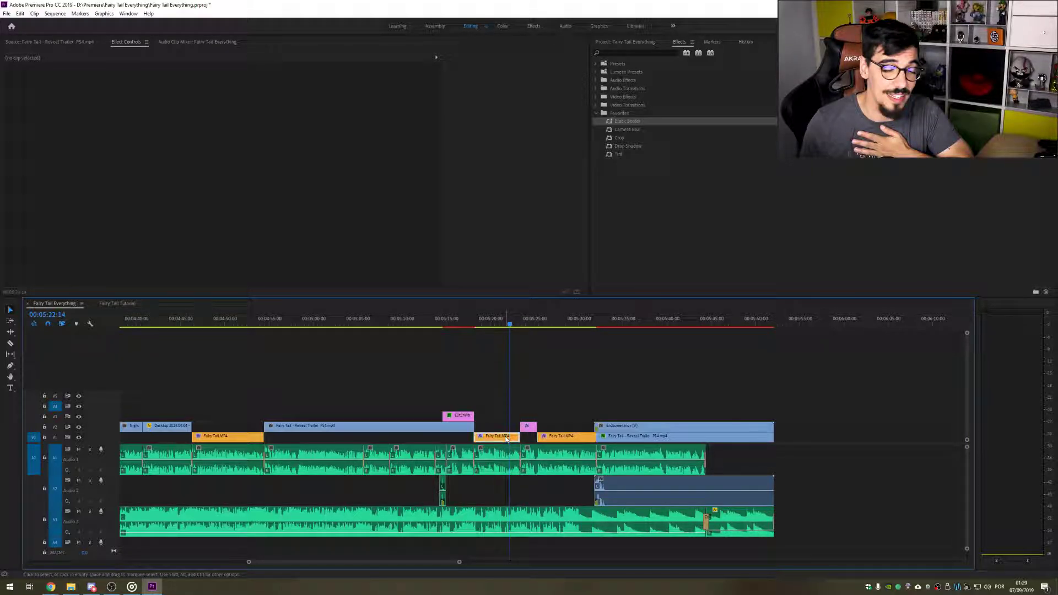
{"action": "left_click", "coordinate": [567, 415]}
{"action": "left_click", "coordinate": [513, 327]}
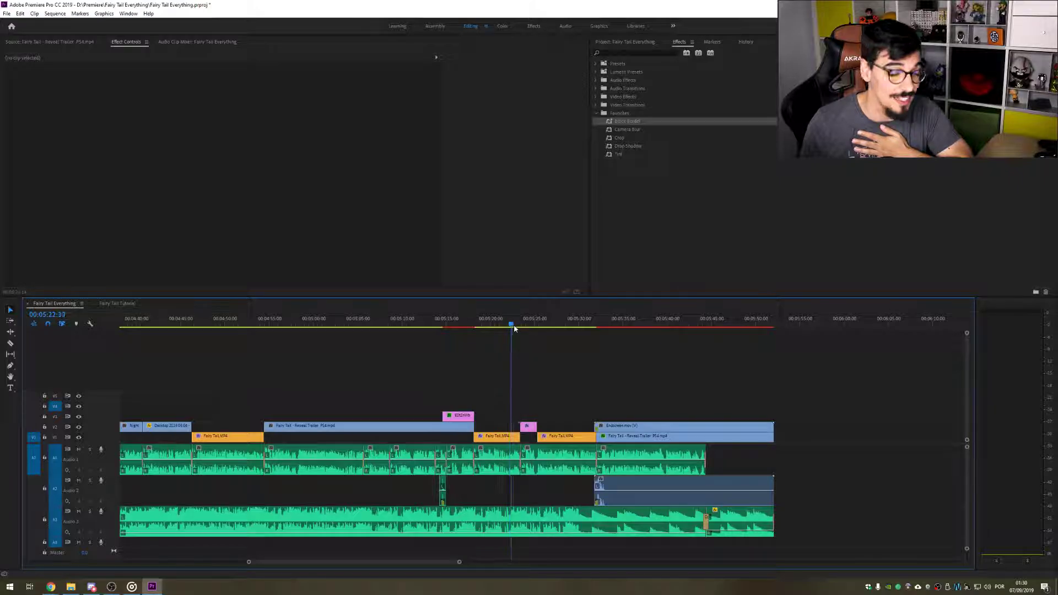
{"action": "left_click_drag", "start_coordinate": [514, 328], "coordinate": [528, 328]}
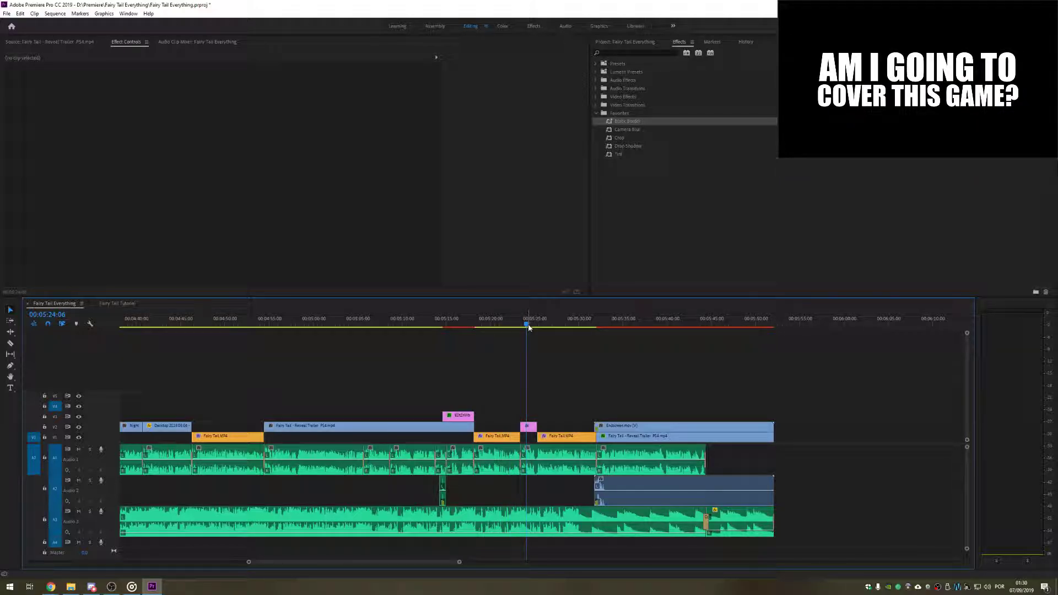
{"action": "left_click_drag", "start_coordinate": [528, 328], "coordinate": [531, 328]}
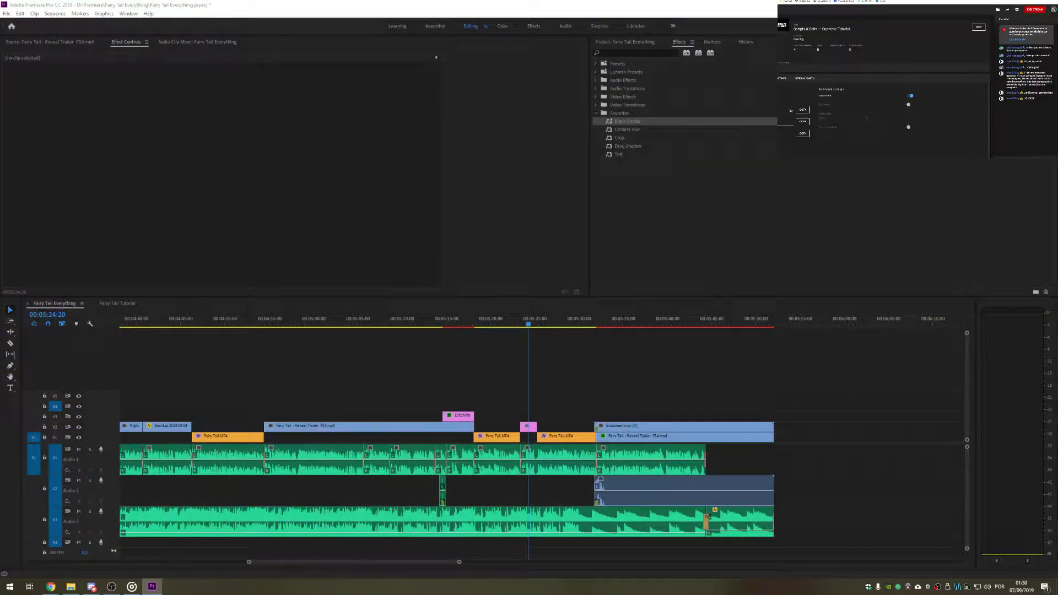
Step: Switch to the YouTube channel page in the browser and open the Astral Chain review to look through its title and comments
{"action": "key", "text": "super+shift+Left"}
{"action": "key", "text": "super+shift+Left"}
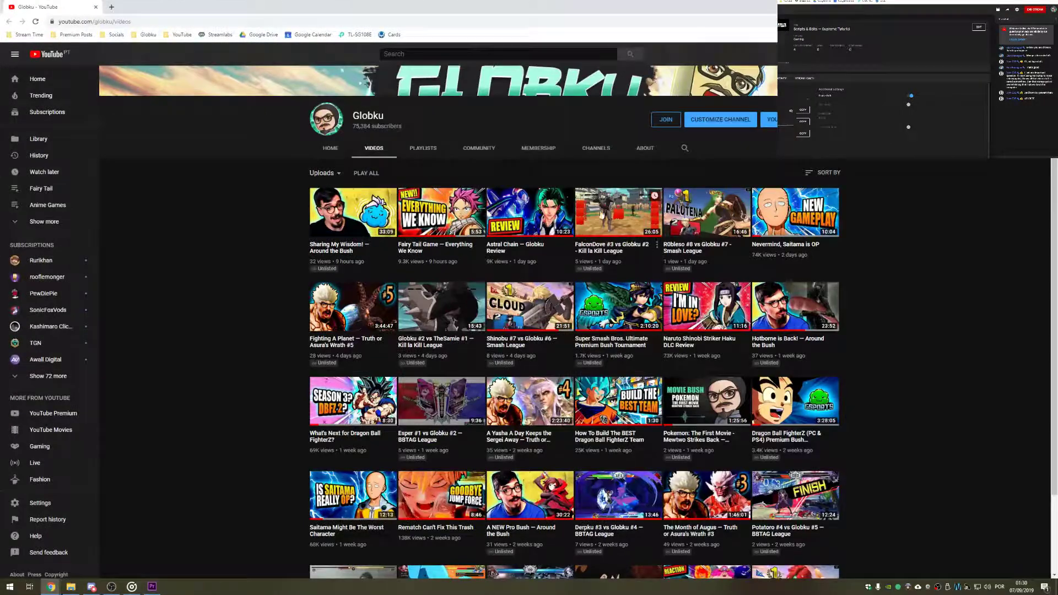
{"action": "left_click", "coordinate": [529, 215]}
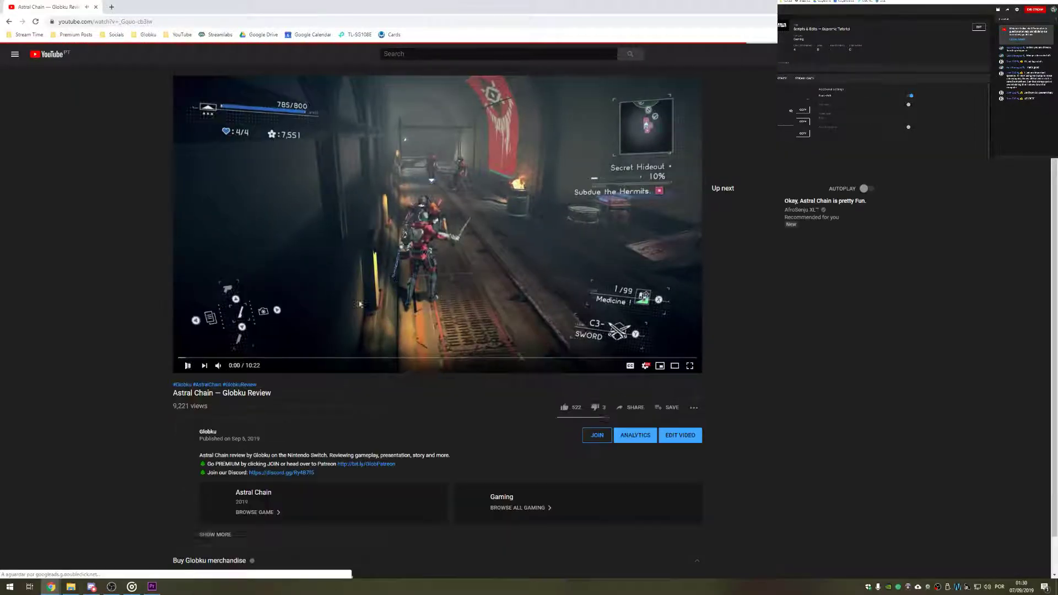
{"action": "scroll", "coordinate": [378, 265], "scroll_direction": "down", "scroll_amount": 5}
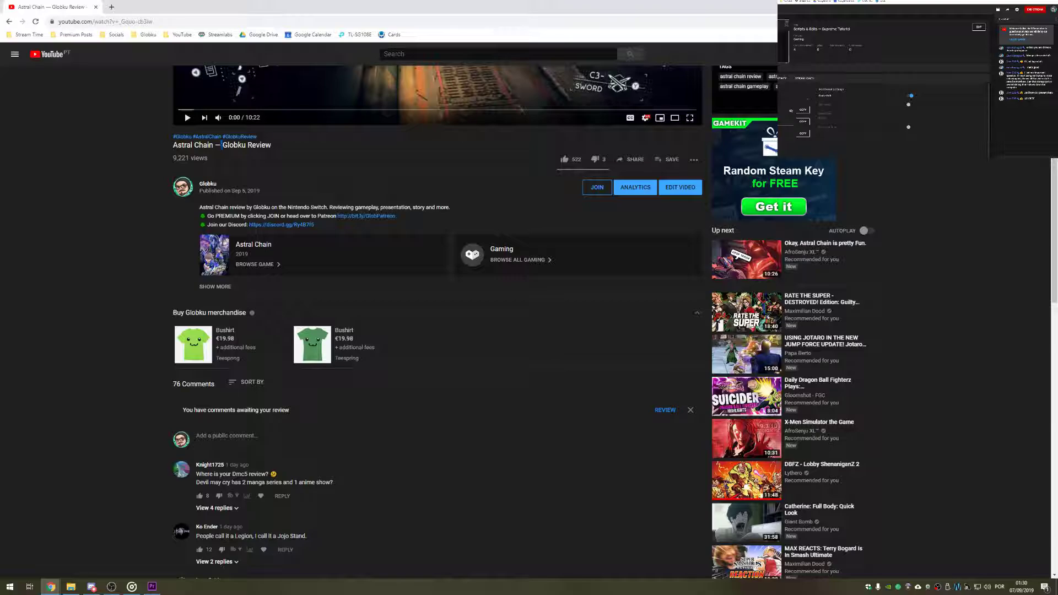
{"action": "triple_click", "coordinate": [218, 146]}
{"action": "scroll", "coordinate": [216, 161], "scroll_direction": "down", "scroll_amount": 7}
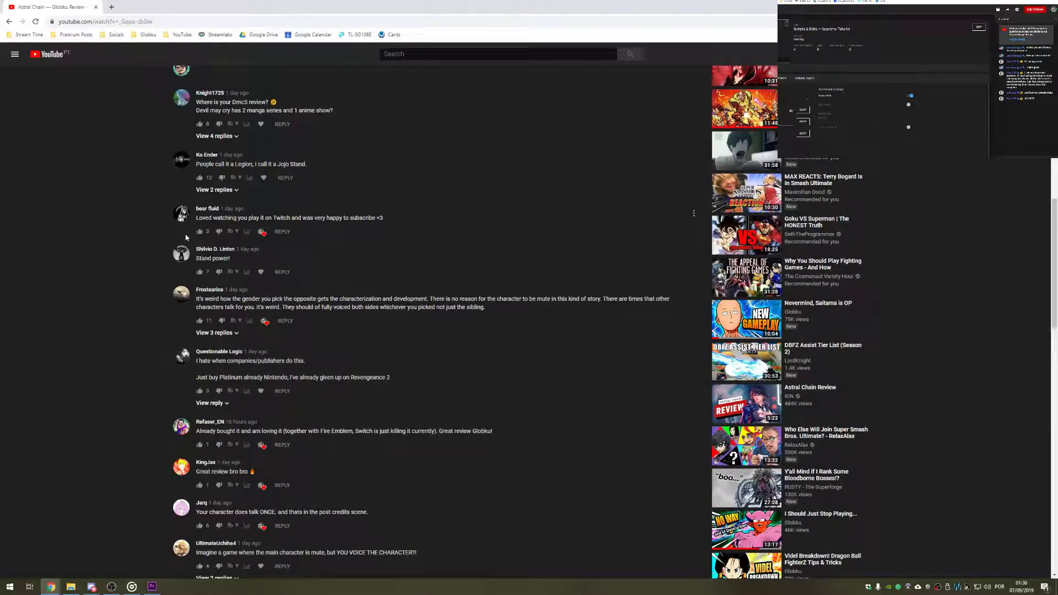
{"action": "scroll", "coordinate": [187, 239], "scroll_direction": "down", "scroll_amount": 3}
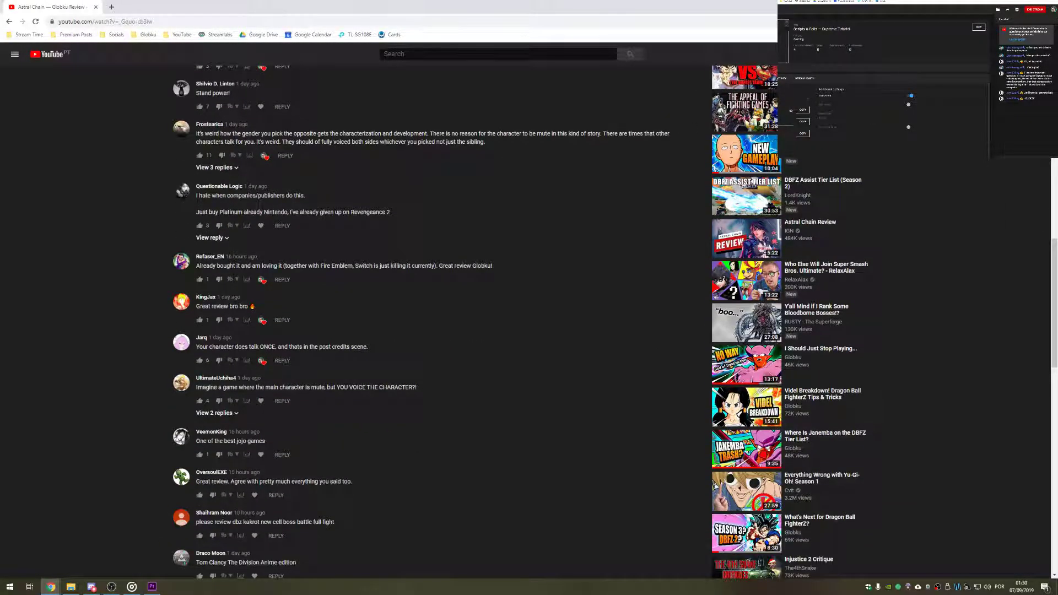
{"action": "left_click", "coordinate": [994, 7]}
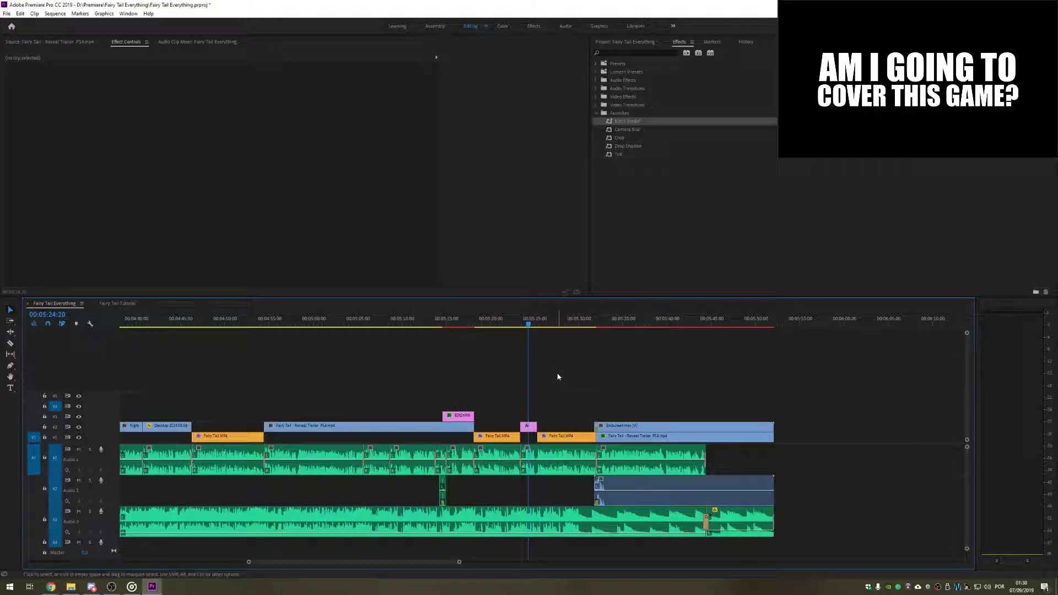
Step: Inspect the properties of the "AM I GOING TO COVER THIS GAME?" title graphic and scrub through the end screen to about 5:44
{"action": "left_click", "coordinate": [529, 429]}
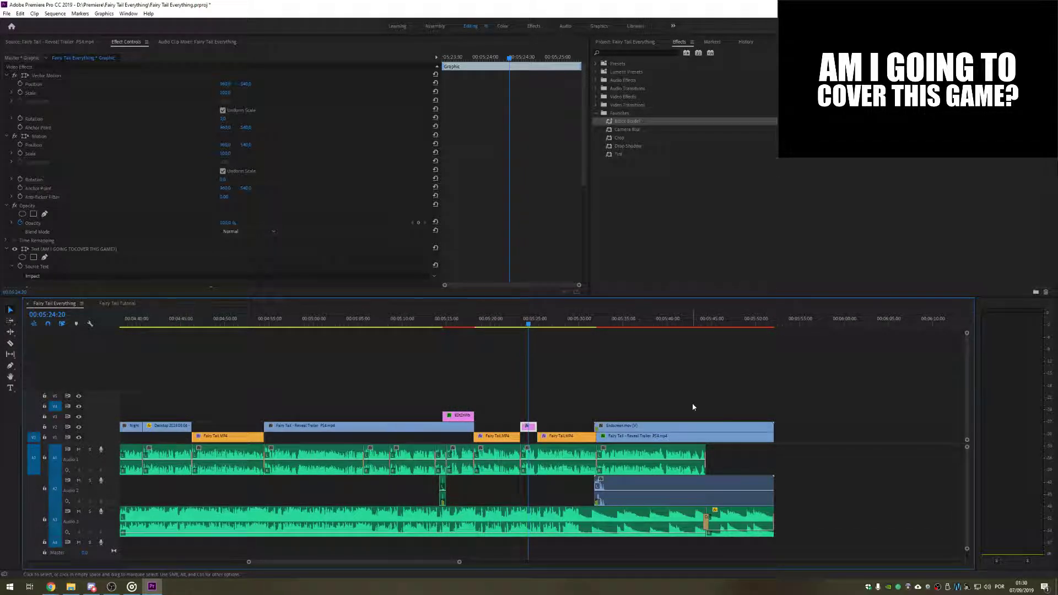
{"action": "left_click", "coordinate": [668, 369]}
{"action": "left_click", "coordinate": [585, 328]}
{"action": "left_click_drag", "start_coordinate": [584, 328], "coordinate": [704, 338]}
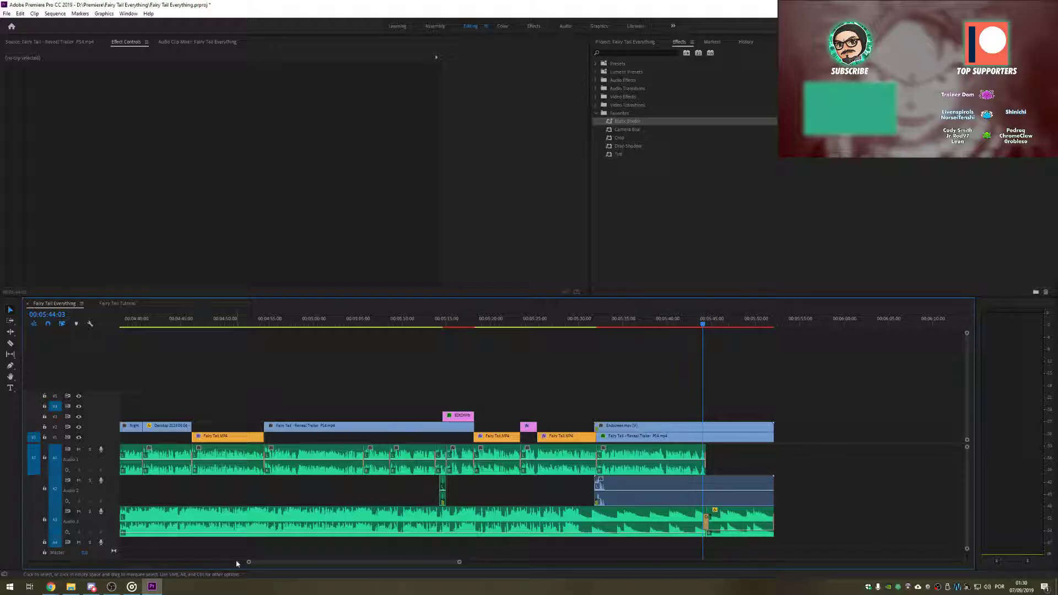
Step: Show the whole Fairy Tail Everything sequence and examine how the background music clips are split, selecting the ES_Zero track
{"action": "left_click_drag", "start_coordinate": [459, 563], "coordinate": [655, 562]}
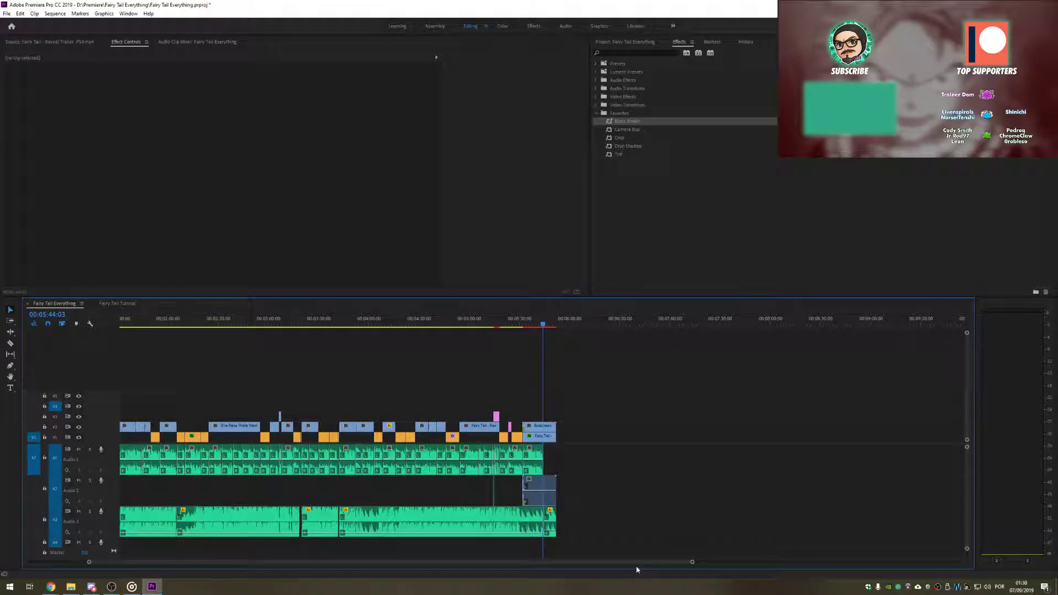
{"action": "left_click_drag", "start_coordinate": [579, 564], "coordinate": [378, 564]}
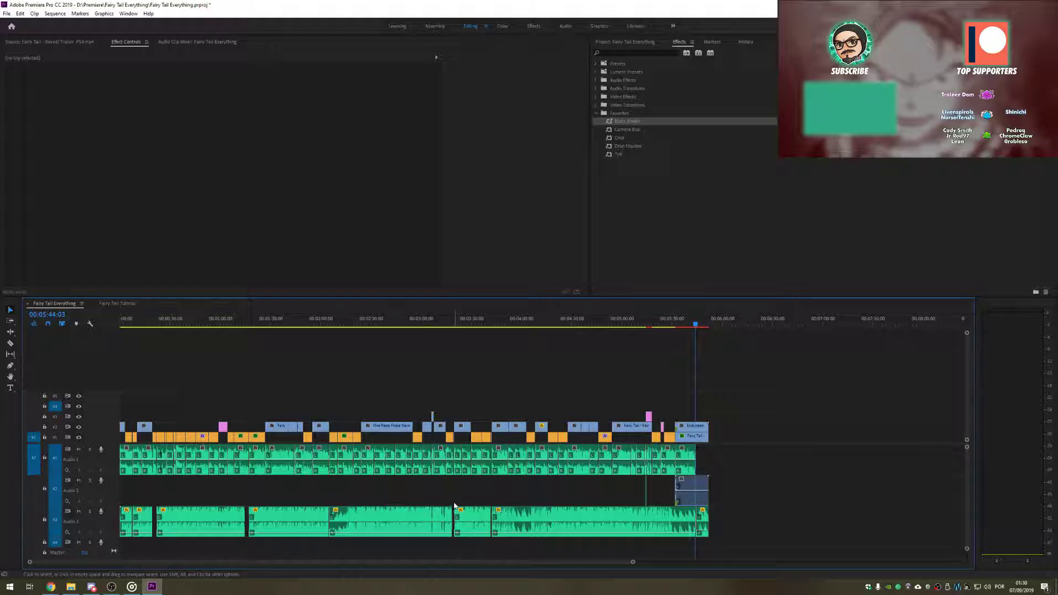
{"action": "left_click", "coordinate": [490, 508]}
{"action": "left_click", "coordinate": [495, 503]}
{"action": "left_click", "coordinate": [250, 508]}
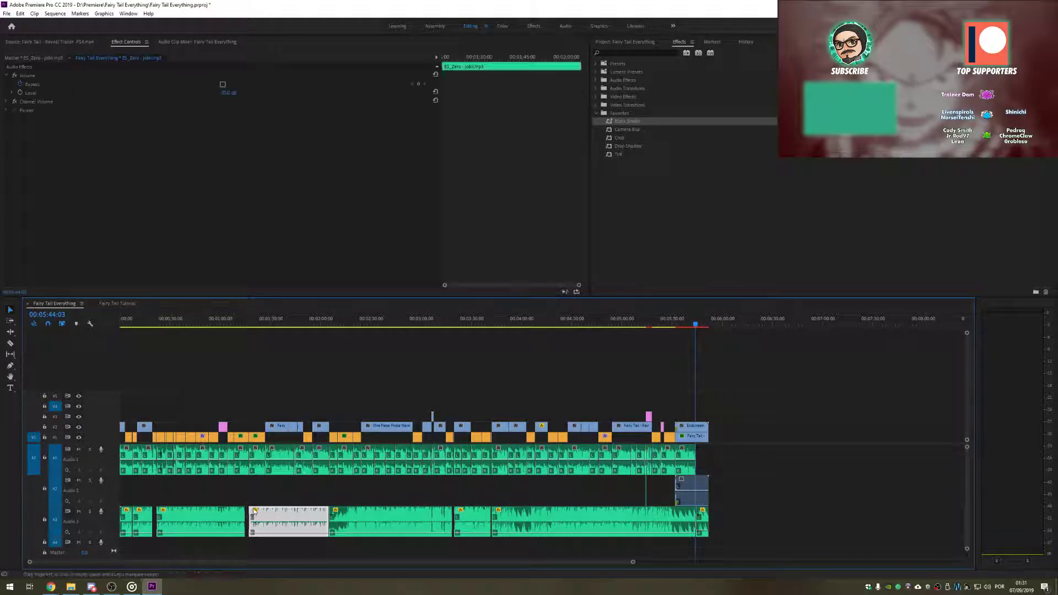
{"action": "left_click", "coordinate": [362, 501]}
{"action": "left_click", "coordinate": [370, 492]}
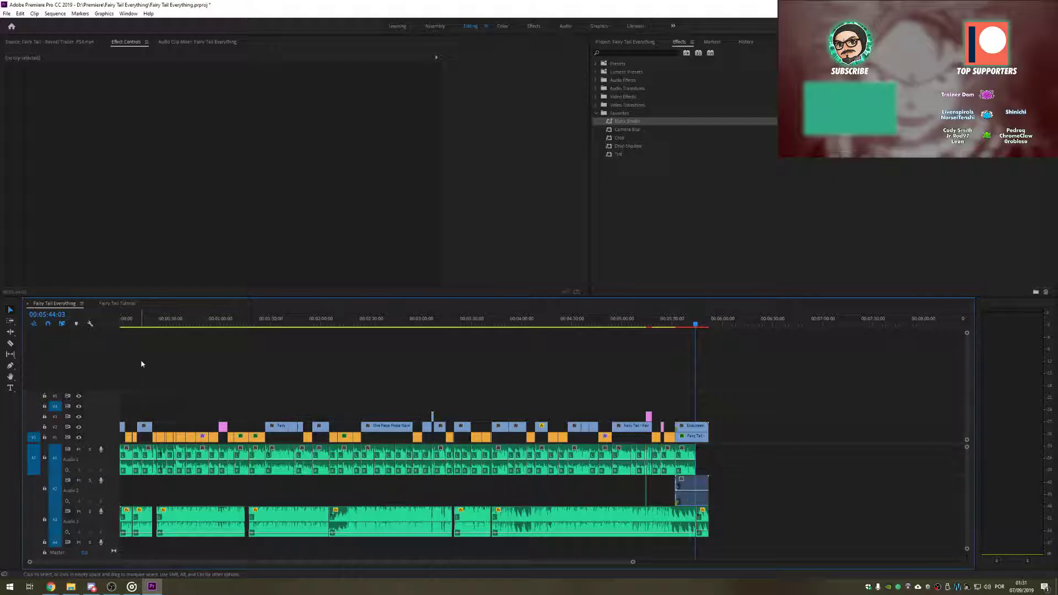
Step: Scrub the sequence from its opening to the gameplay footage at about 2:48 and 3:03 to review the B-roll
{"action": "mouse_move", "coordinate": [139, 325]}
{"action": "left_mouse_down"}
{"action": "mouse_move", "coordinate": [120, 328]}
{"action": "mouse_move", "coordinate": [137, 323]}
{"action": "left_mouse_up"}
{"action": "left_click_drag", "start_coordinate": [380, 323], "coordinate": [402, 320]}
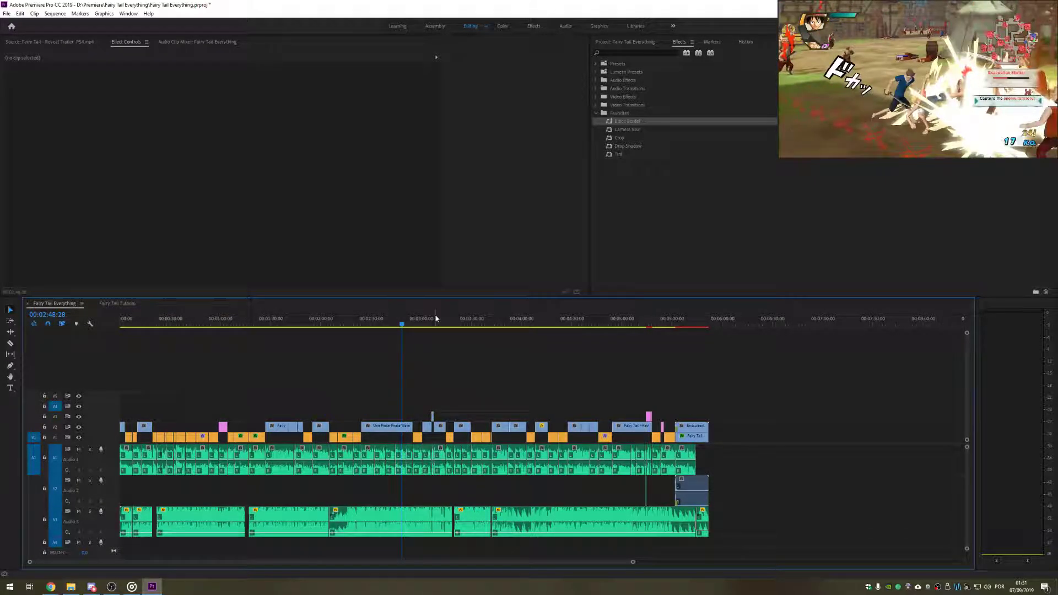
{"action": "left_click", "coordinate": [428, 319]}
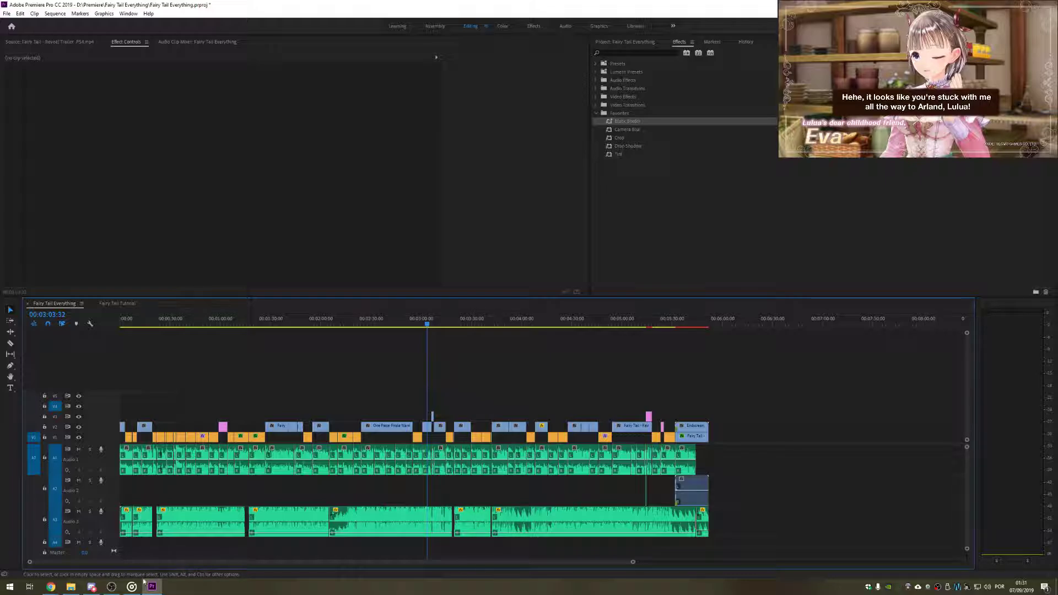
Step: Check the supreme-gods-chat channel in Discord and return to Premiere Pro
{"action": "left_click", "coordinate": [91, 586]}
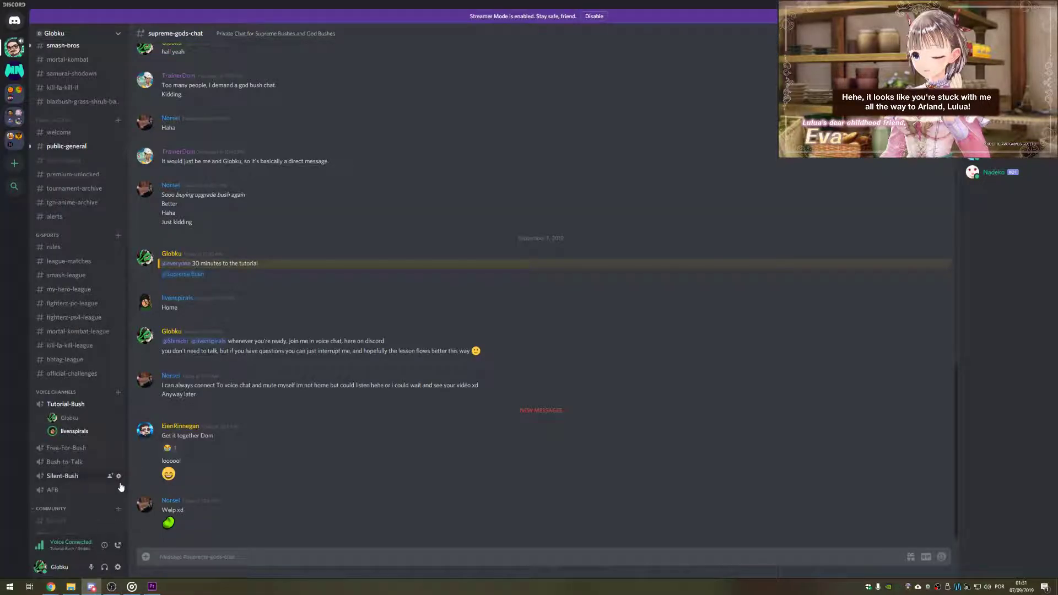
{"action": "left_click", "coordinate": [91, 587]}
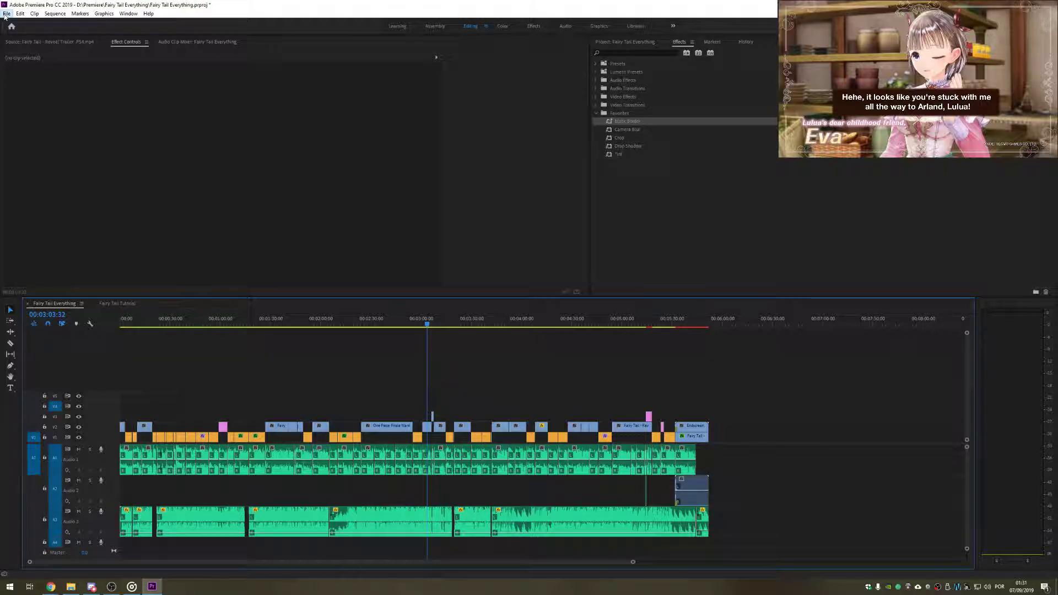
Step: Open the recent project Astral Chain.prproj from the Astral Chain Review folder
{"action": "left_click", "coordinate": [6, 14]}
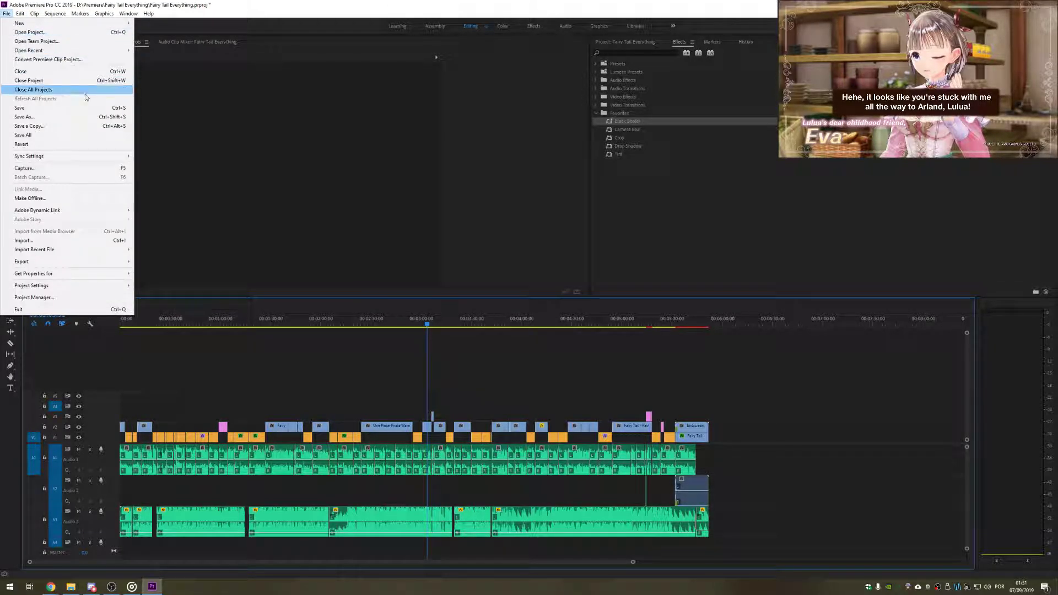
{"action": "mouse_move", "coordinate": [66, 50]}
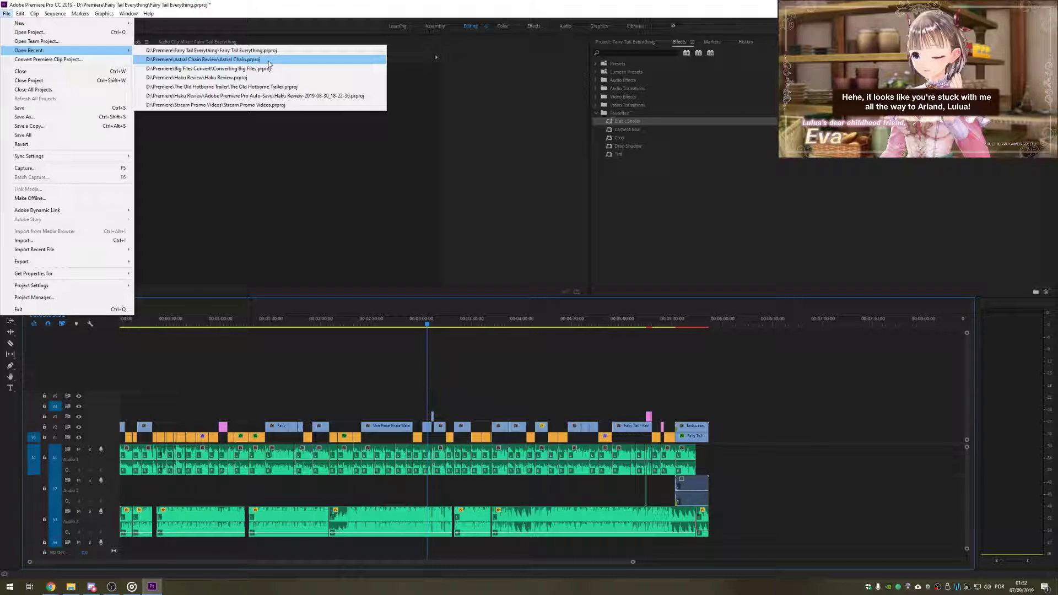
{"action": "left_click", "coordinate": [269, 61]}
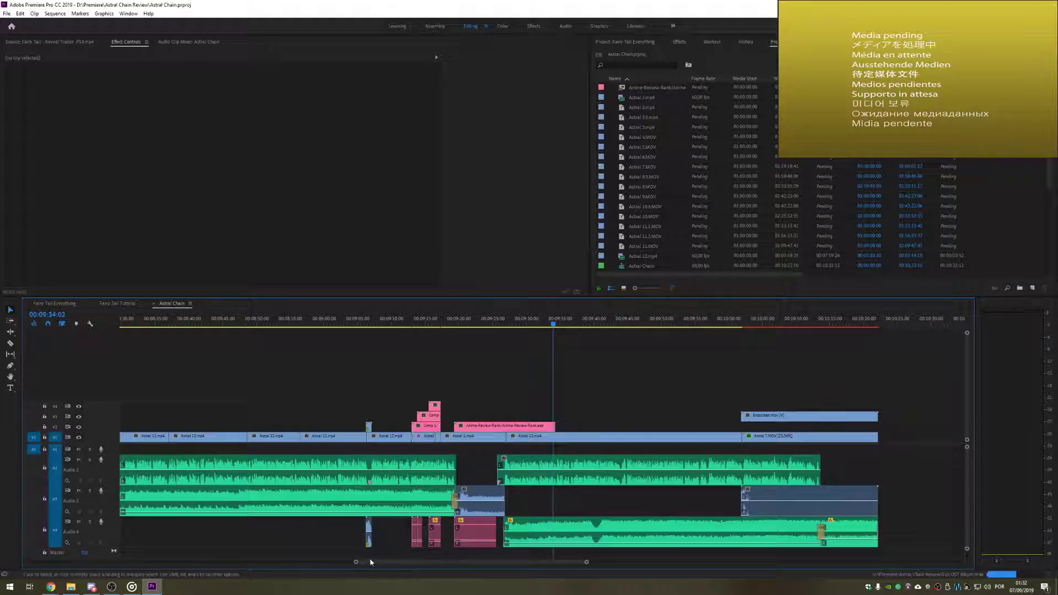
Step: Show the whole Astral Chain sequence with the playhead at about 1:48 and cancel the Resolve Fonts dialog
{"action": "left_click_drag", "start_coordinate": [355, 562], "coordinate": [38, 561]}
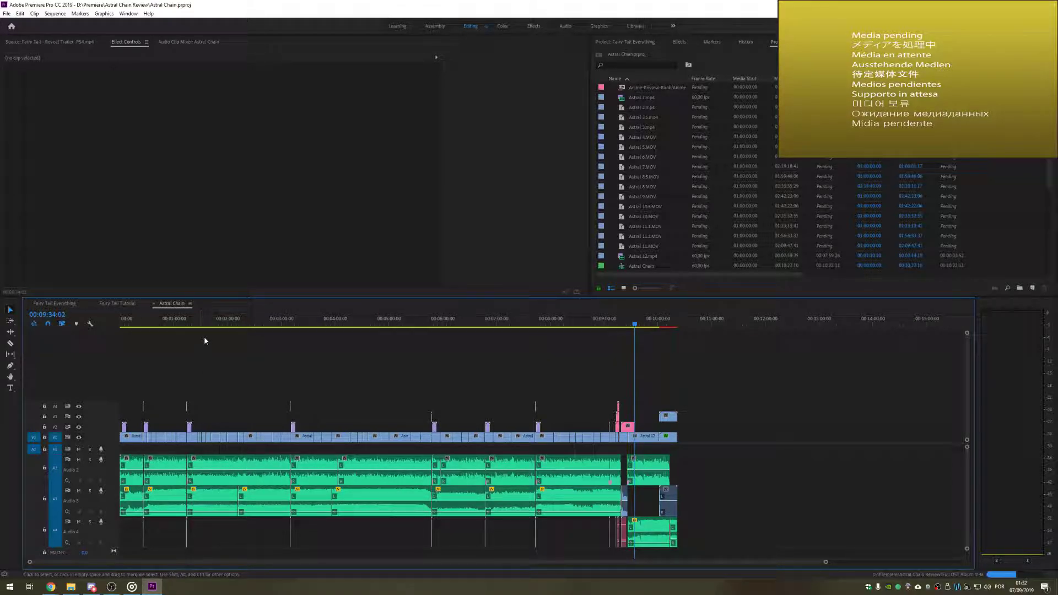
{"action": "left_click", "coordinate": [217, 322]}
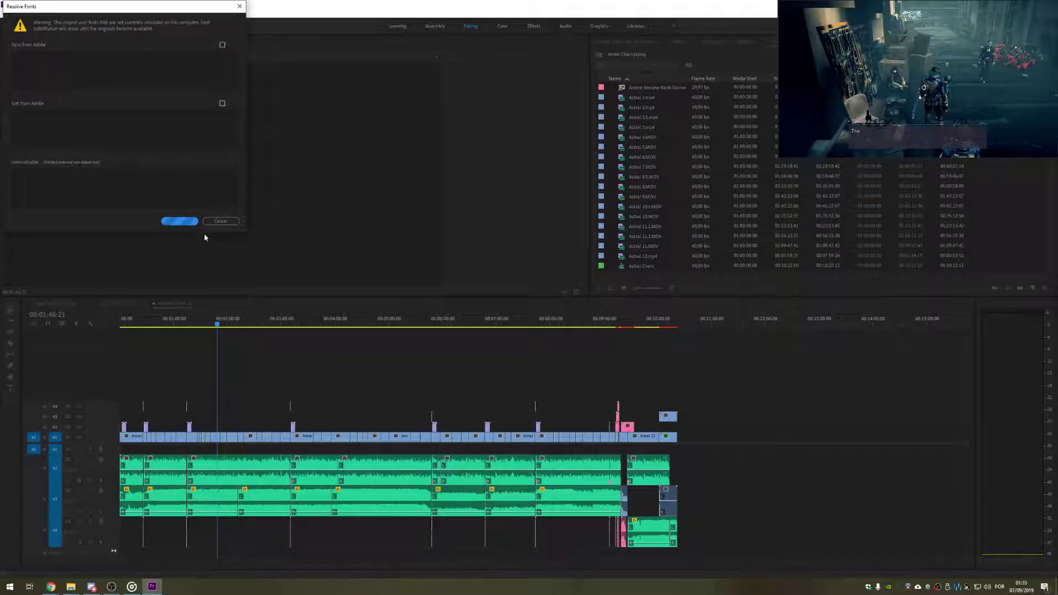
{"action": "left_click_drag", "start_coordinate": [148, 9], "coordinate": [273, 60]}
{"action": "left_click", "coordinate": [344, 271]}
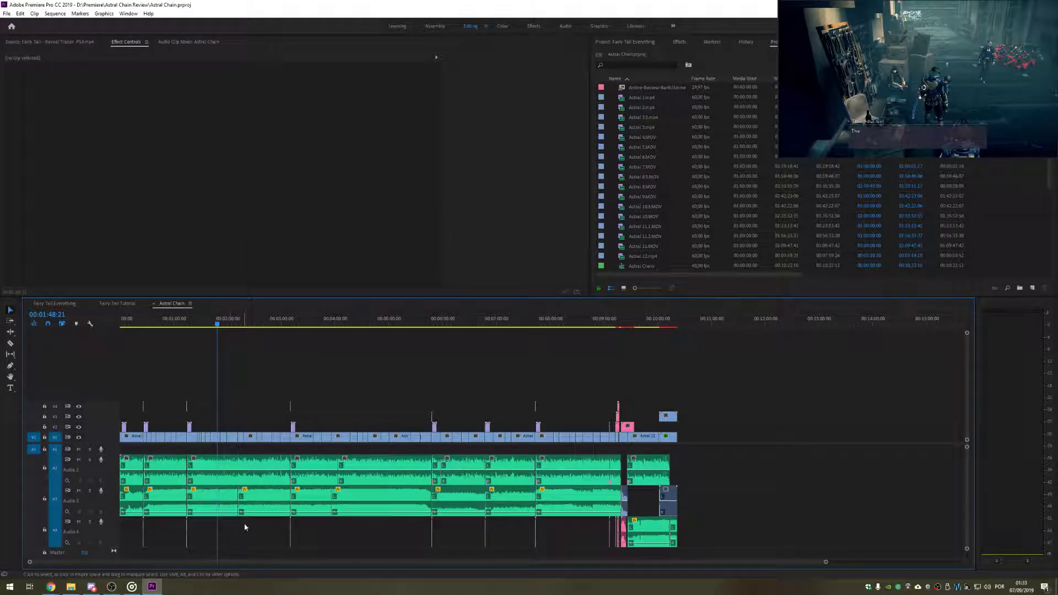
Step: Switch to File Explorer and open the Premiere folder on the SSDelicious (D:) drive
{"action": "left_click", "coordinate": [71, 587]}
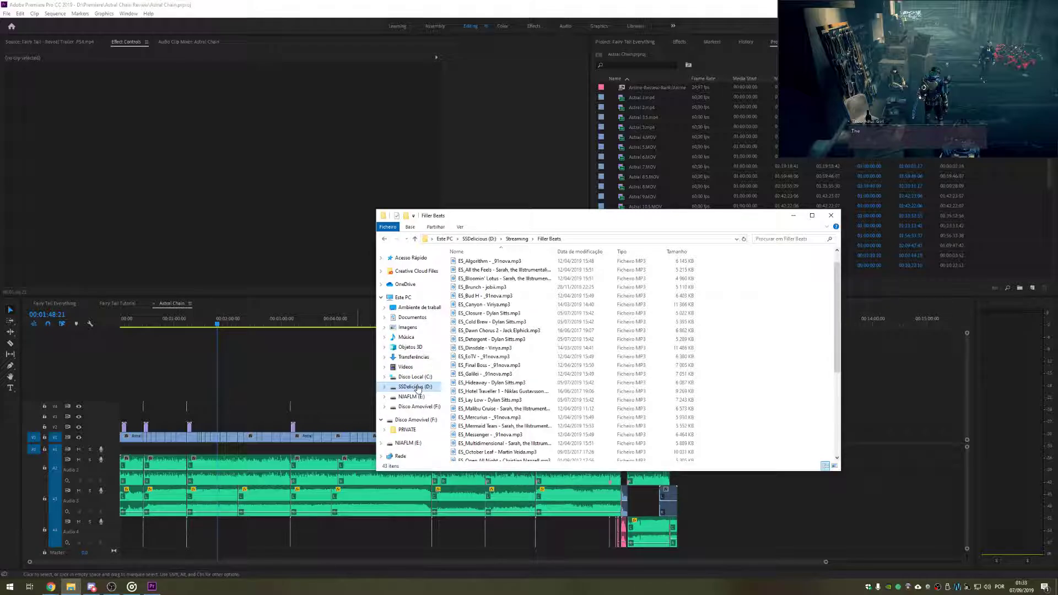
{"action": "left_click", "coordinate": [415, 387]}
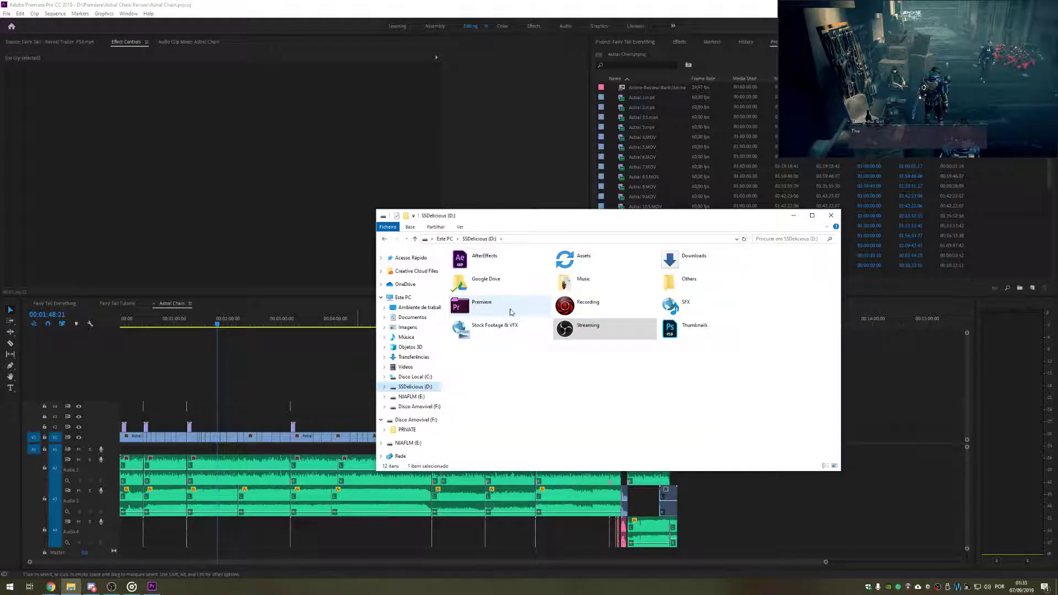
{"action": "double_click", "coordinate": [463, 308]}
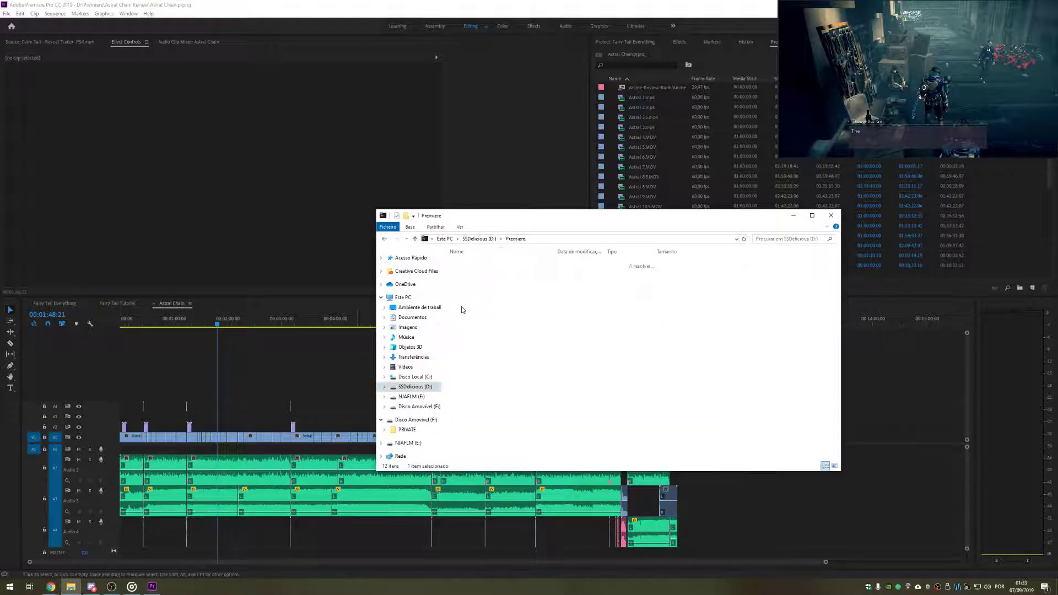
{"action": "left_click", "coordinate": [385, 239]}
{"action": "double_click", "coordinate": [498, 310]}
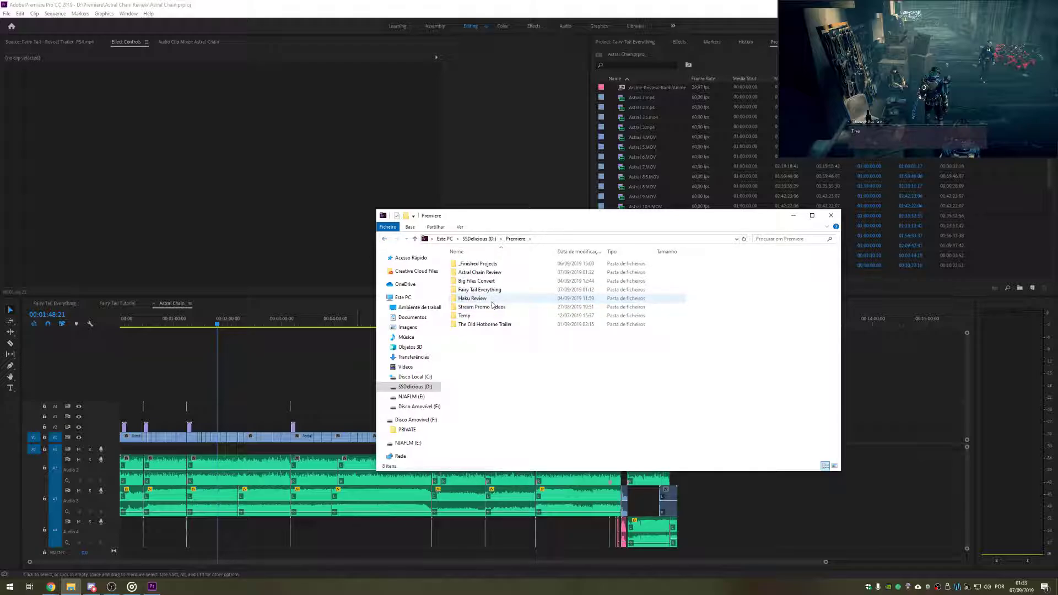
Step: Open the Fairy Tail Everything folder and go over its Atelier Lulua, Blue Reflection, One Piece Pirate Warriors 3 and Nights of Azure videos
{"action": "left_click_drag", "start_coordinate": [524, 411], "coordinate": [478, 278]}
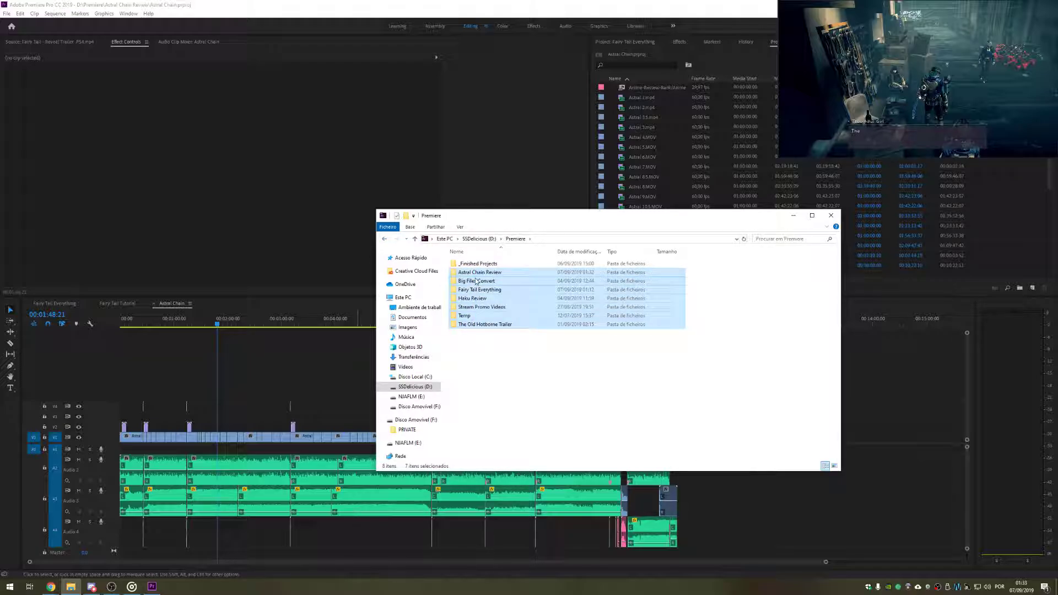
{"action": "left_click", "coordinate": [472, 366]}
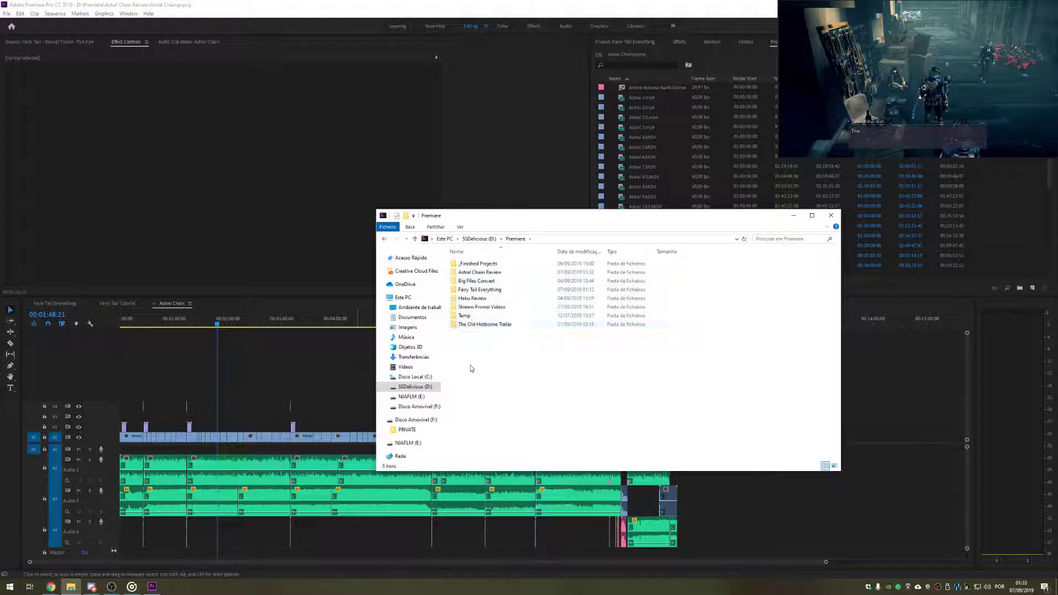
{"action": "double_click", "coordinate": [486, 289]}
{"action": "left_click", "coordinate": [521, 287]}
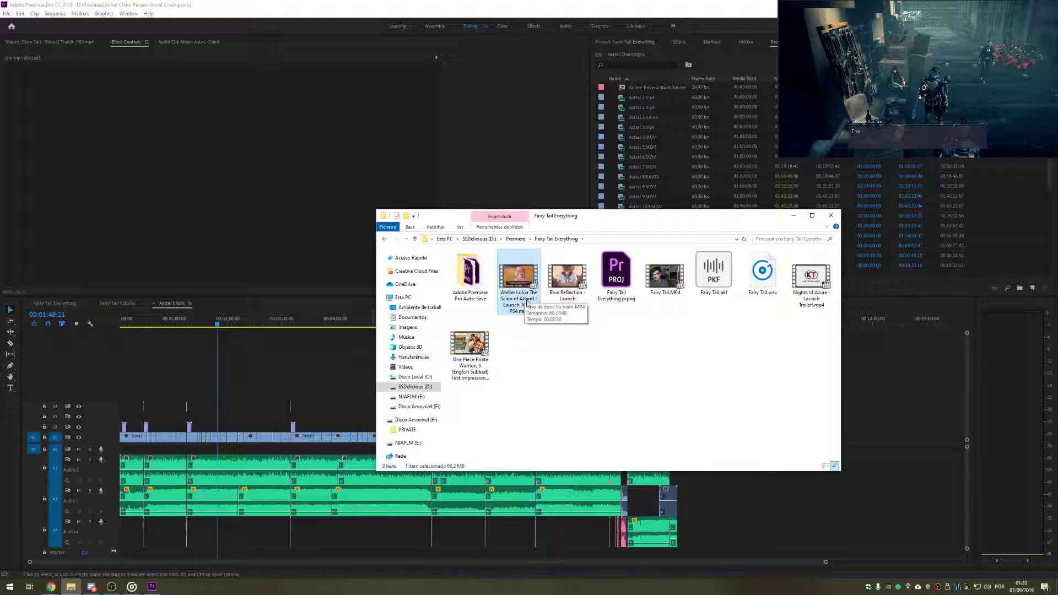
{"action": "left_click", "coordinate": [578, 284]}
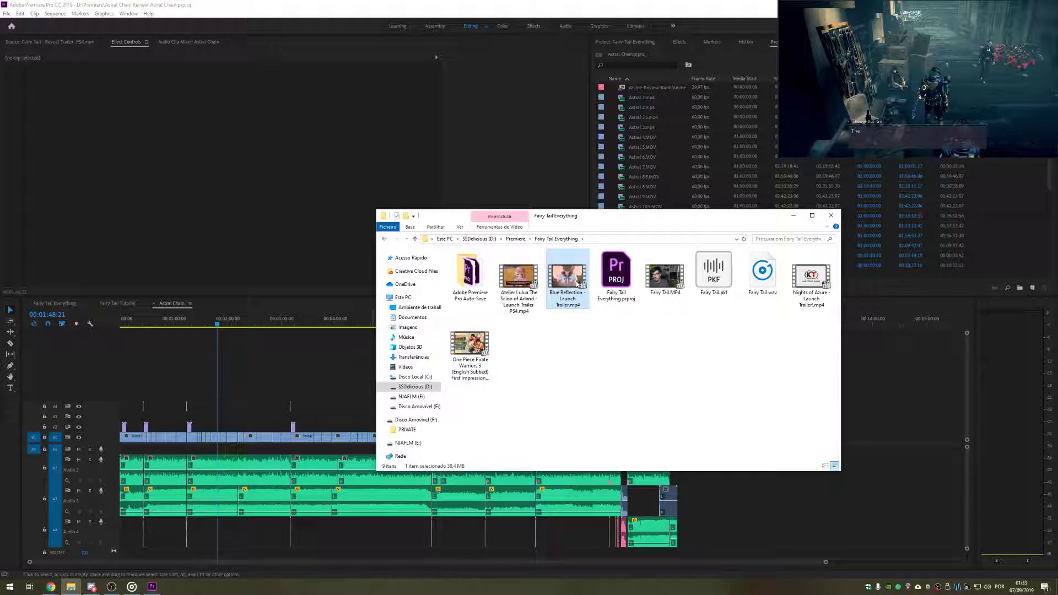
{"action": "left_click", "coordinate": [489, 344]}
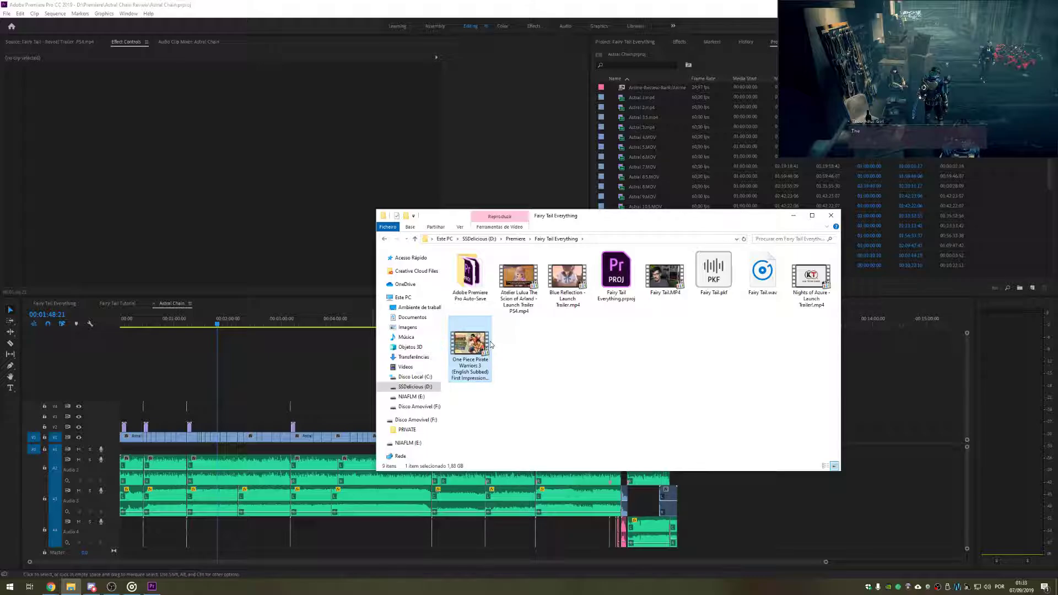
{"action": "left_click", "coordinate": [792, 293]}
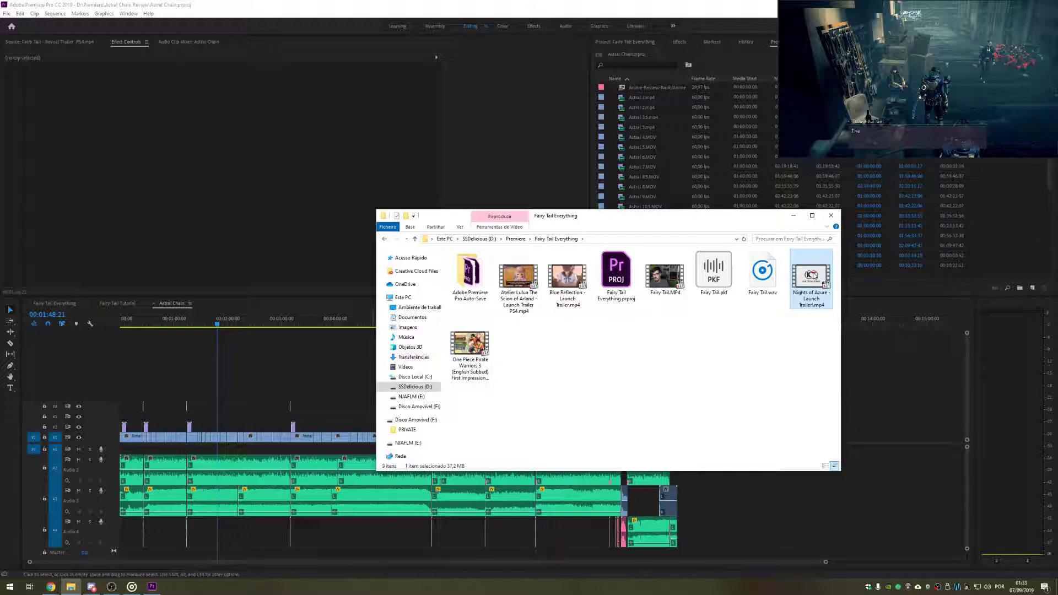
{"action": "left_click_drag", "start_coordinate": [816, 401], "coordinate": [704, 373]}
Step: Play the Fairy Tail.MP4 camera recording briefly, close the player and select the Fairy Tail.wav audio file
{"action": "double_click", "coordinate": [665, 276]}
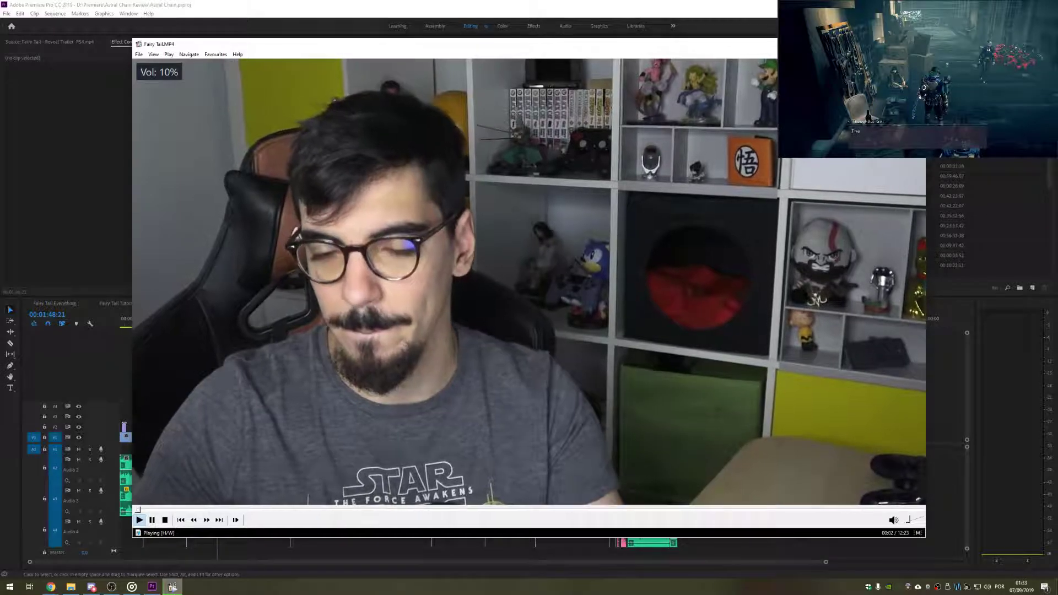
{"action": "key", "text": "alt+F4"}
{"action": "left_click", "coordinate": [771, 286]}
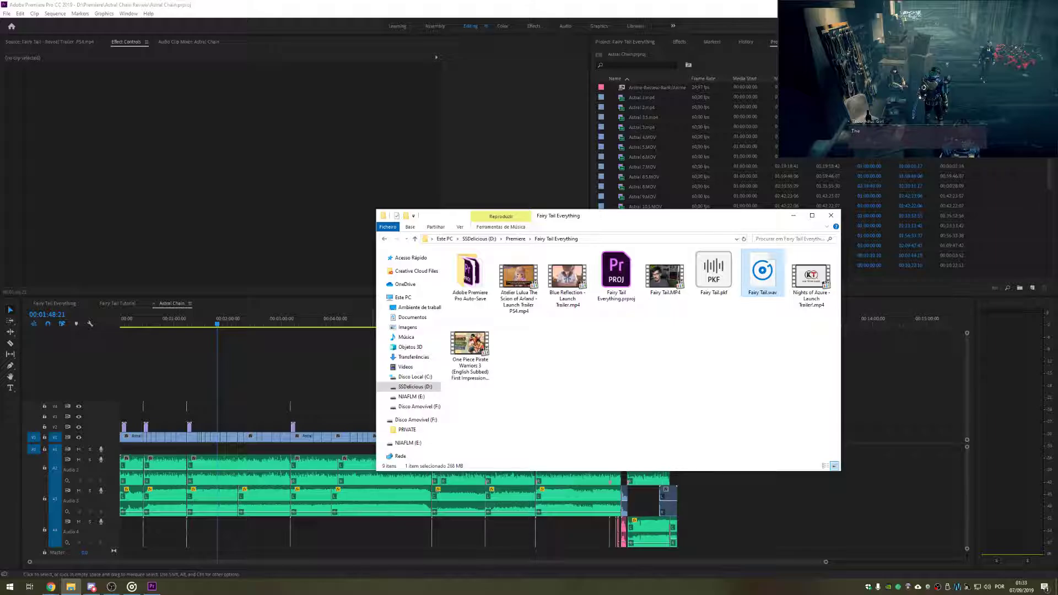
Step: Show the desktop, view the saved Gajeel Redfox image in Photos and close the viewer
{"action": "left_click", "coordinate": [1011, 4]}
{"action": "left_click", "coordinate": [19, 381]}
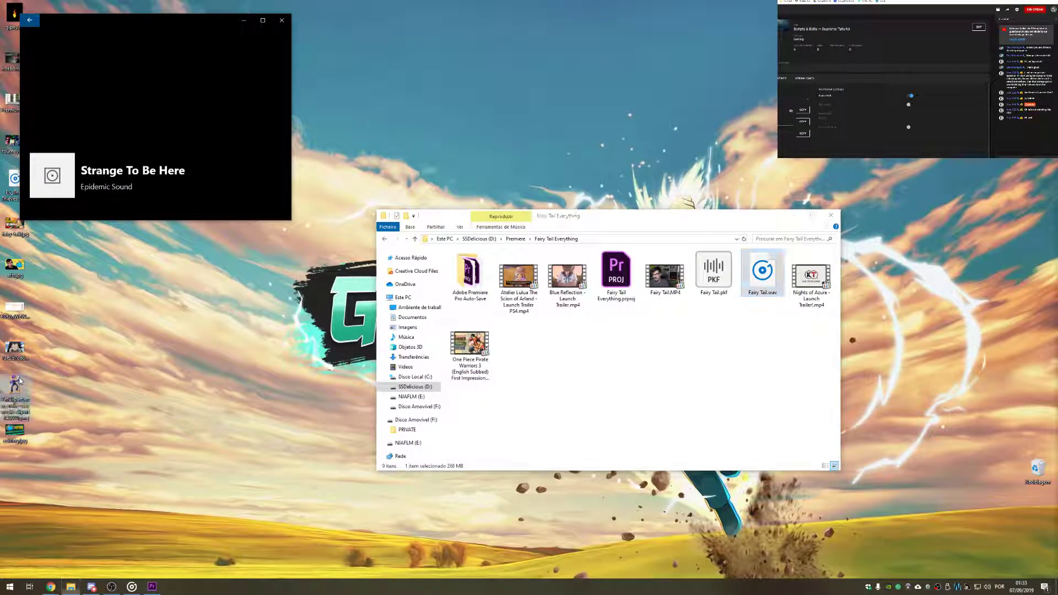
{"action": "double_click", "coordinate": [19, 381]}
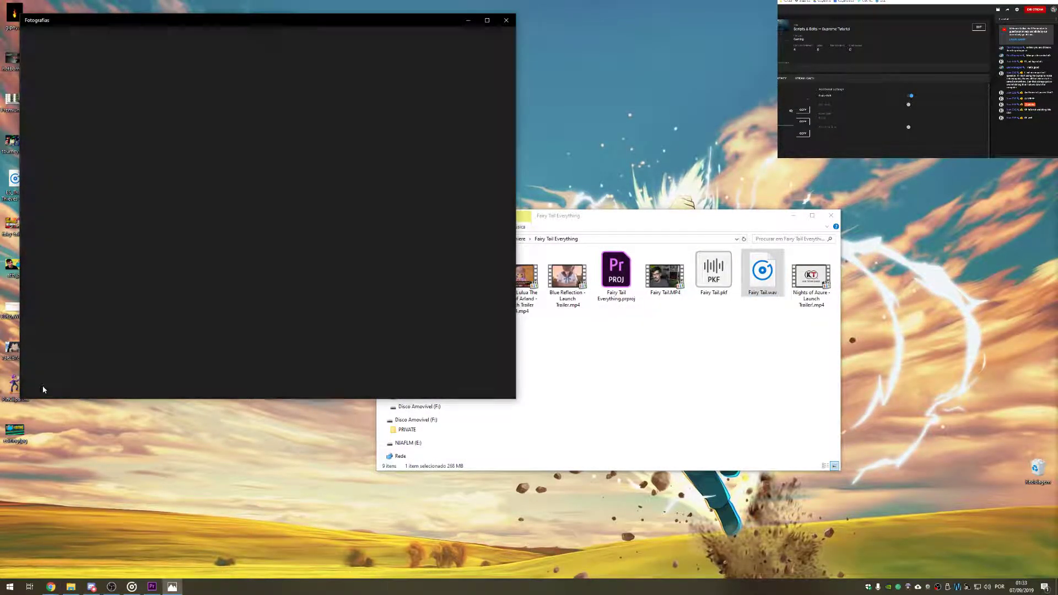
{"action": "left_click", "coordinate": [497, 215]}
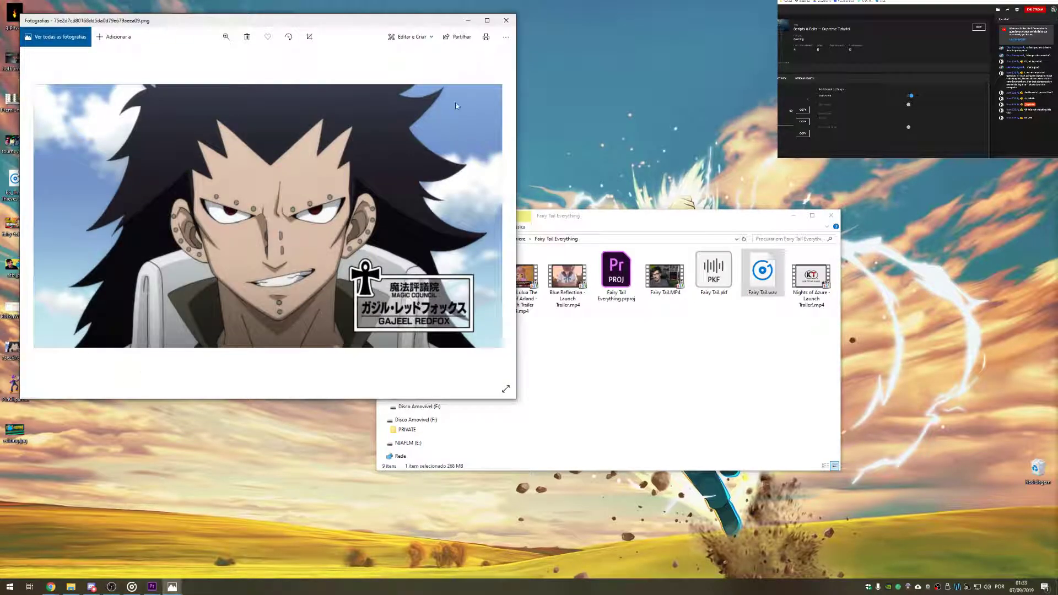
{"action": "left_click", "coordinate": [506, 20]}
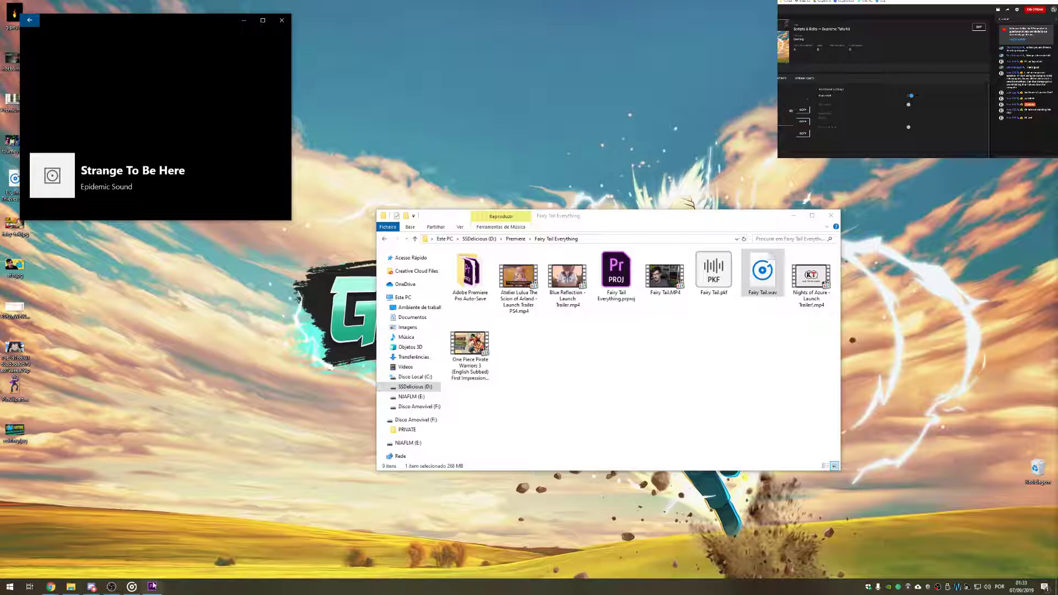
Step: Return to Premiere Pro, switch to Chrome and search Google Images for "gajeel fairy tail"
{"action": "mouse_move", "coordinate": [153, 586]}
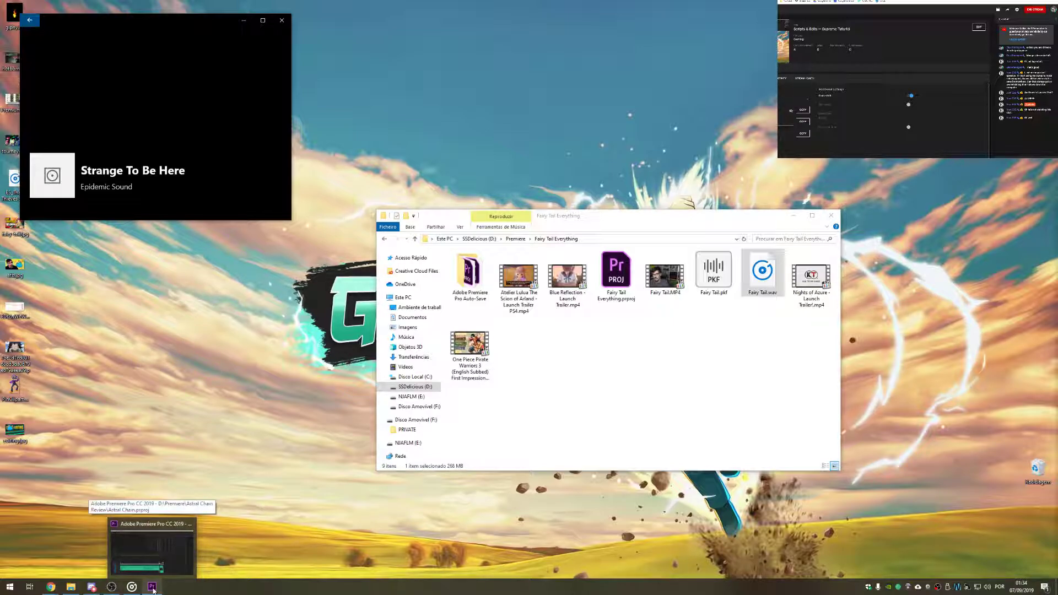
{"action": "left_click", "coordinate": [154, 588]}
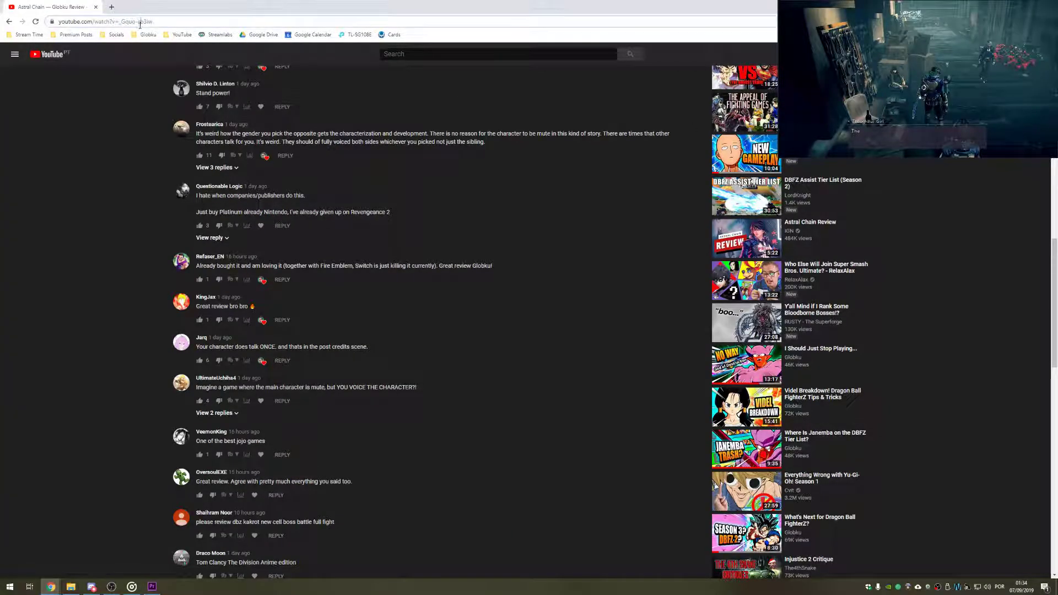
{"action": "left_click", "coordinate": [140, 22]}
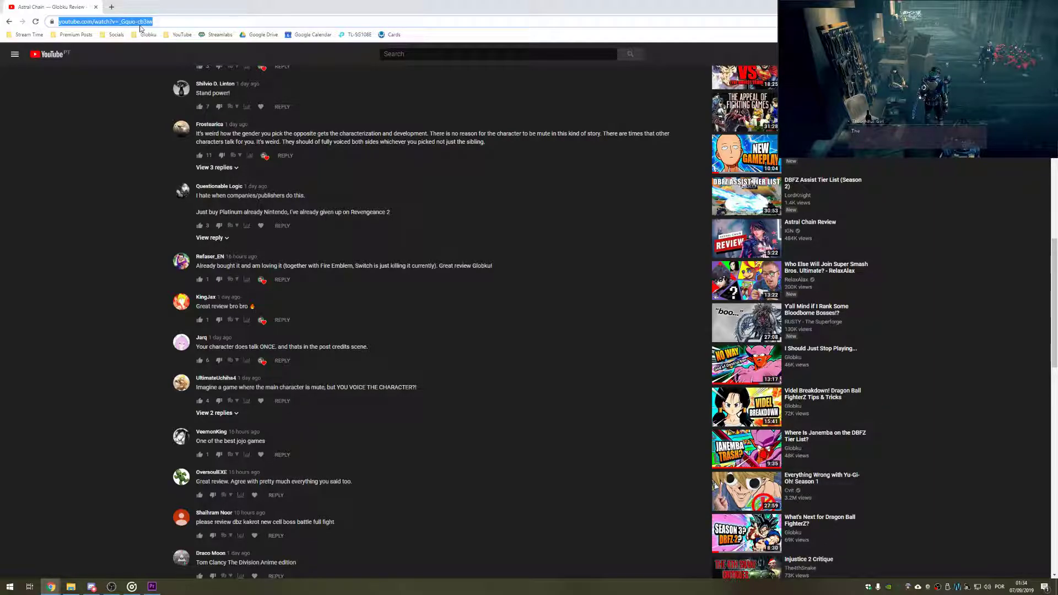
{"action": "type", "text": "gajeel"}
{"action": "key", "text": "Return"}
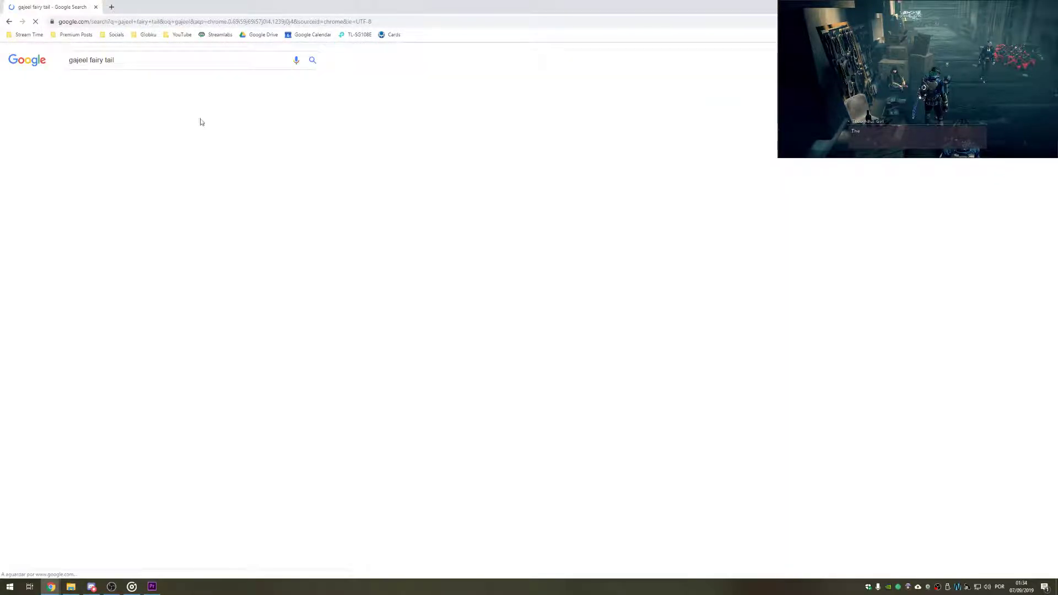
{"action": "left_click", "coordinate": [108, 83]}
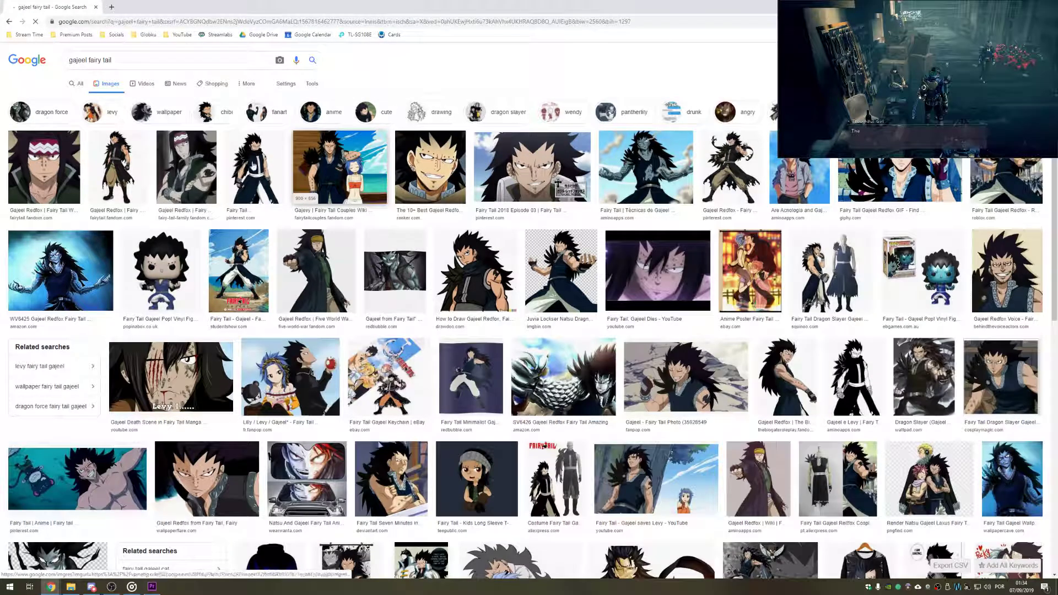
Step: Save the Fairy Tail Gajeel Pop! Vinyl Figure image to the desktop and import the download into the Astral Chain project
{"action": "left_click", "coordinate": [125, 262]}
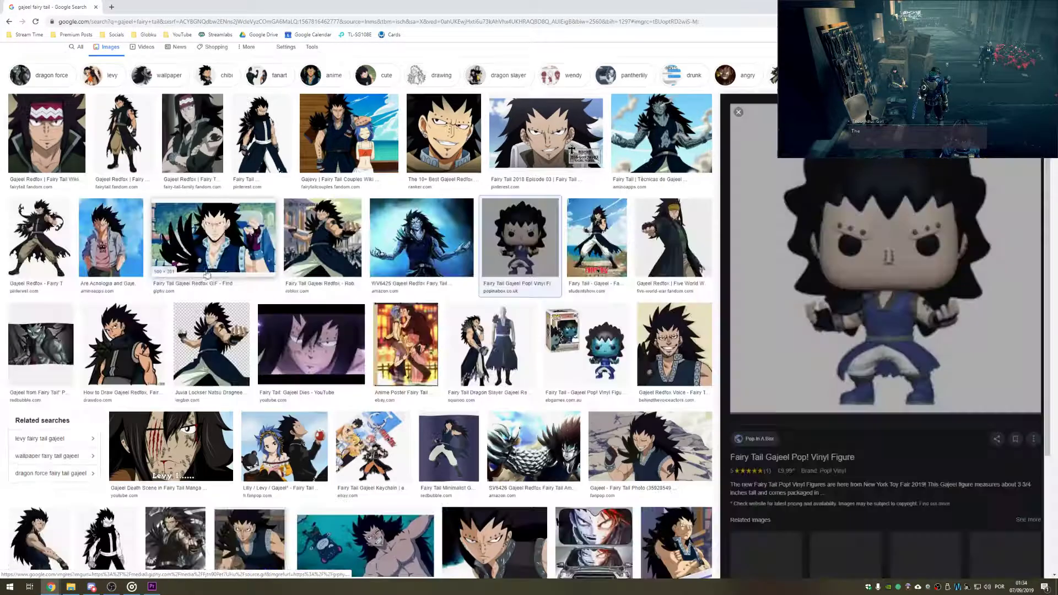
{"action": "right_click", "coordinate": [842, 165]}
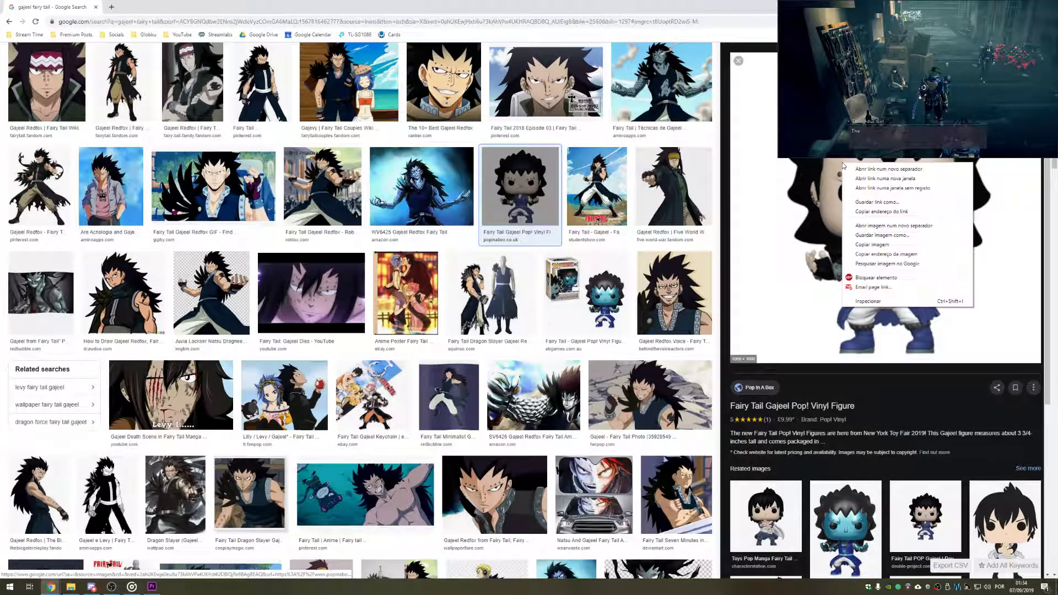
{"action": "left_click", "coordinate": [894, 234]}
{"action": "left_click", "coordinate": [326, 215]}
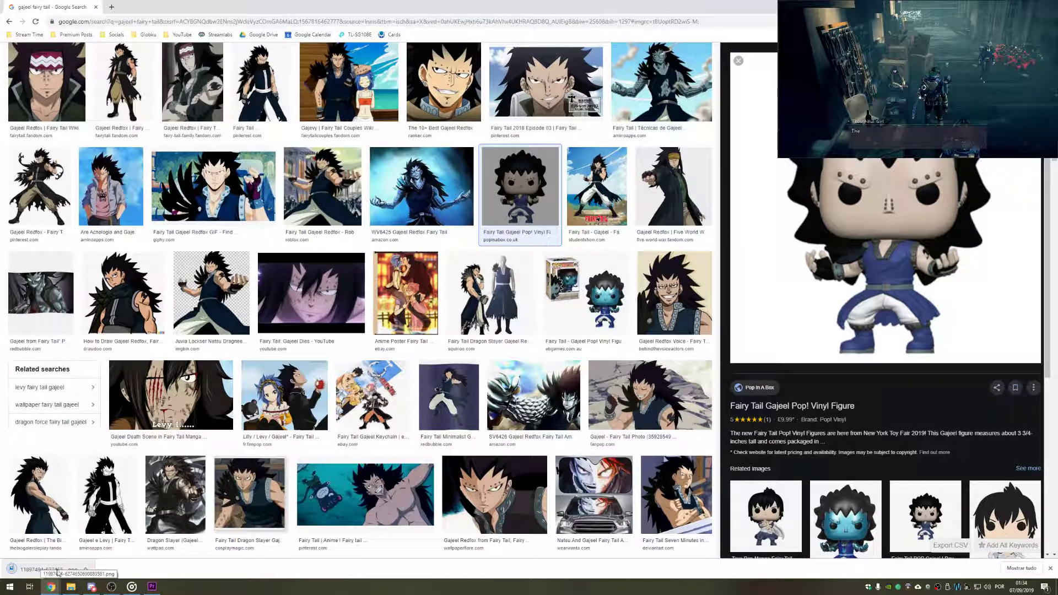
{"action": "left_click_drag", "start_coordinate": [31, 571], "coordinate": [643, 232]}
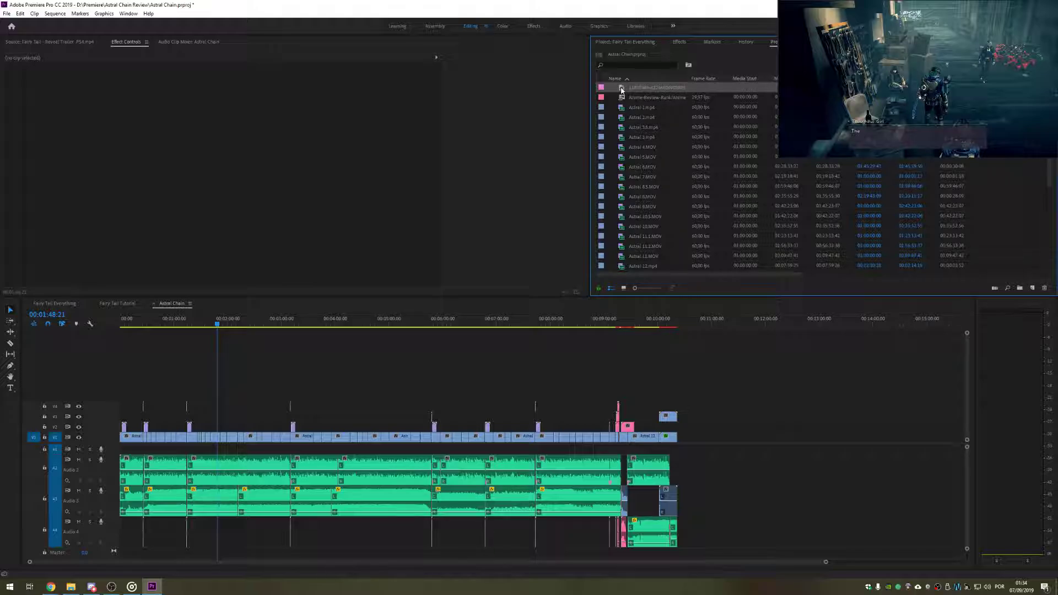
Step: Check the saved figure image on the desktop, return to Premiere Pro and delete the imported image from the Astral Chain project
{"action": "left_click", "coordinate": [1011, 4]}
{"action": "left_click", "coordinate": [1011, 5]}
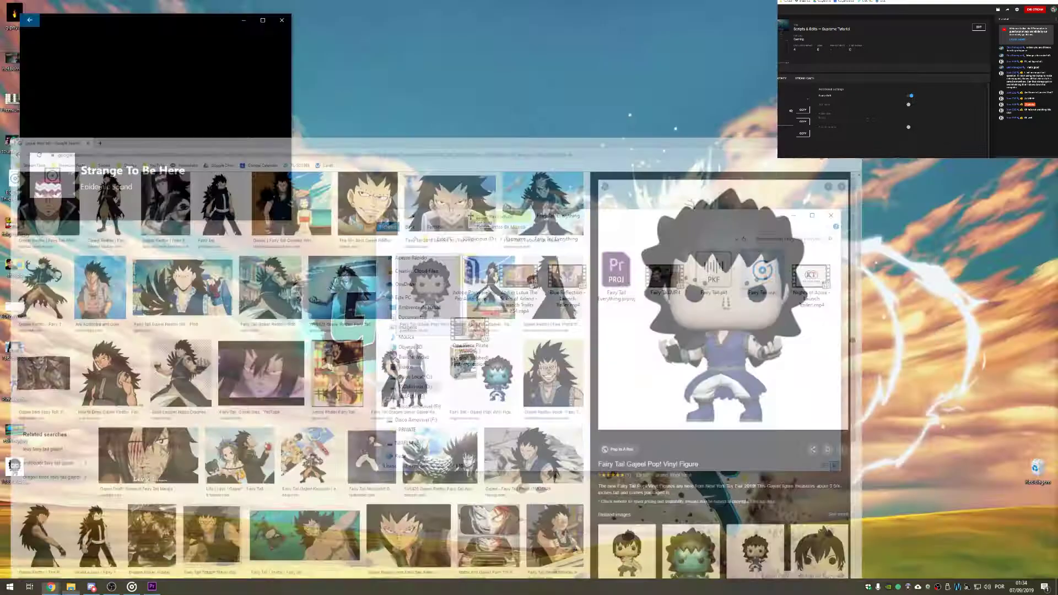
{"action": "left_click", "coordinate": [20, 483]}
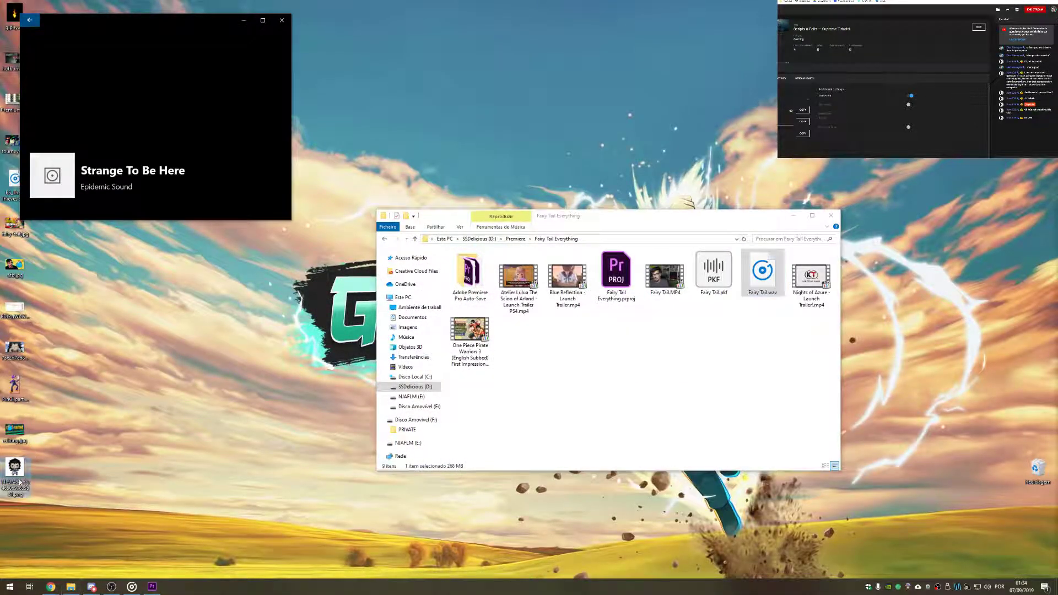
{"action": "left_click", "coordinate": [151, 587]}
{"action": "key", "text": "Delete"}
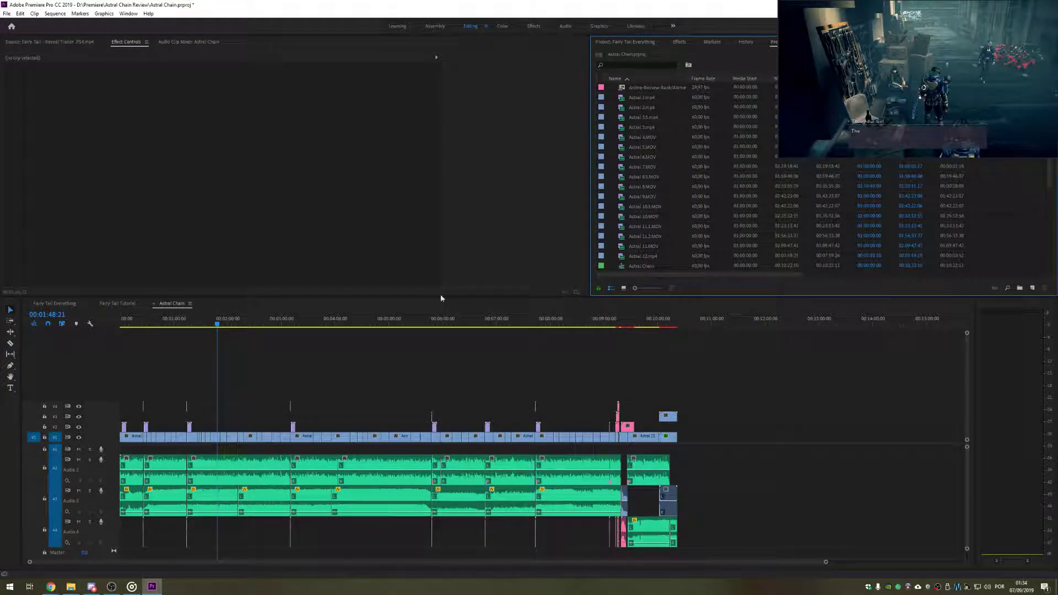
{"action": "left_click", "coordinate": [393, 361]}
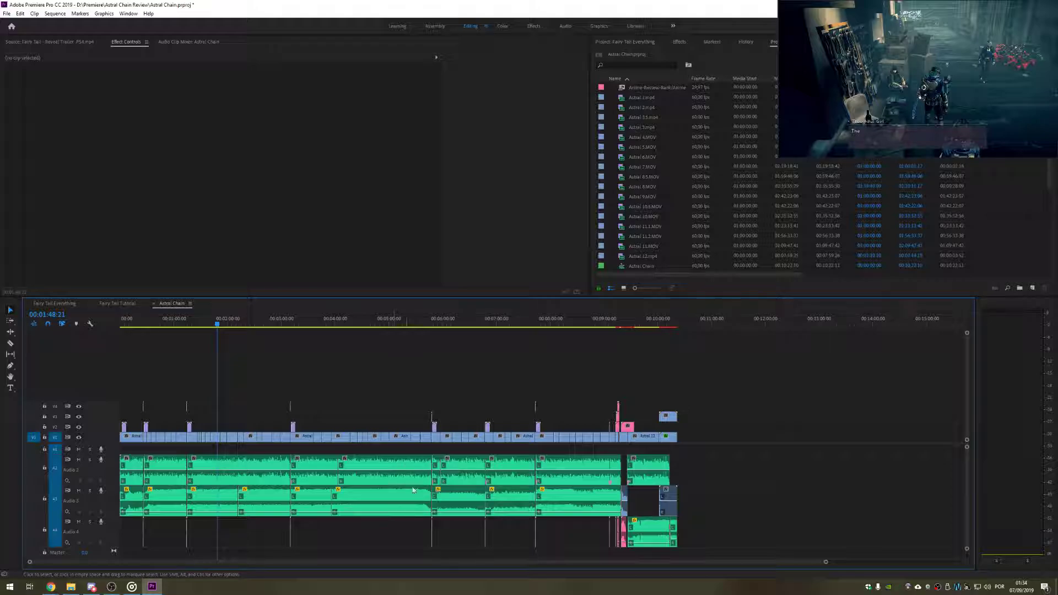
Step: Switch to File Explorer, go back to the Premiere folder and open the Astral Chain Review folder
{"action": "left_click", "coordinate": [70, 586]}
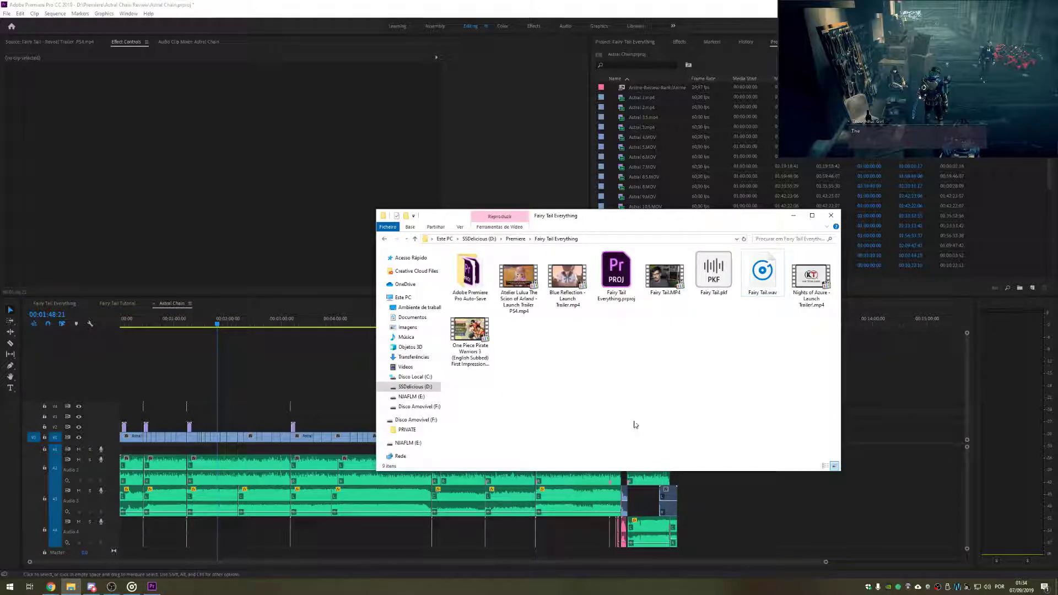
{"action": "key", "text": "BackSpace"}
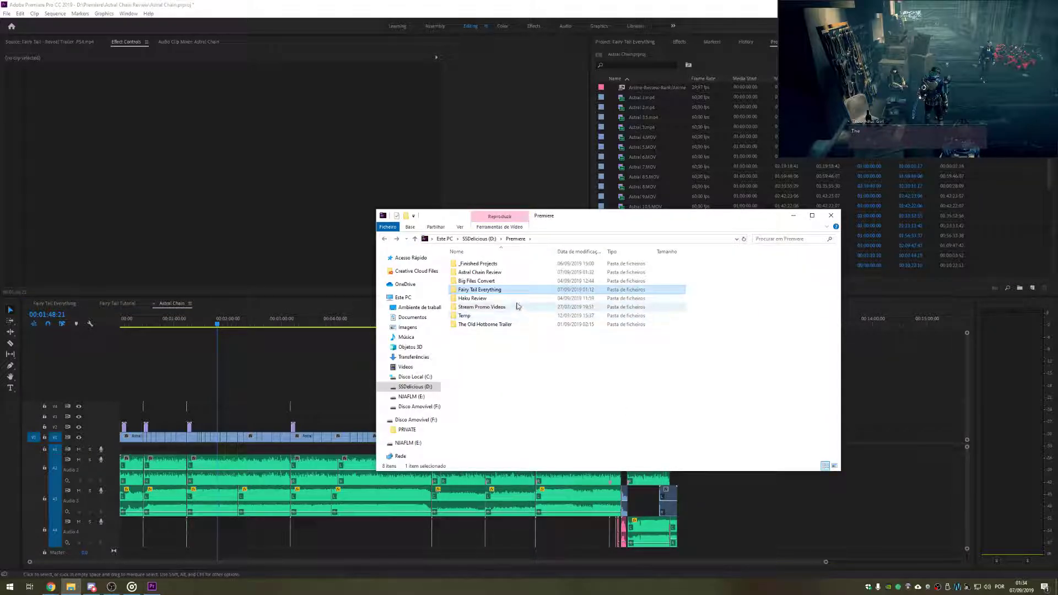
{"action": "double_click", "coordinate": [490, 273]}
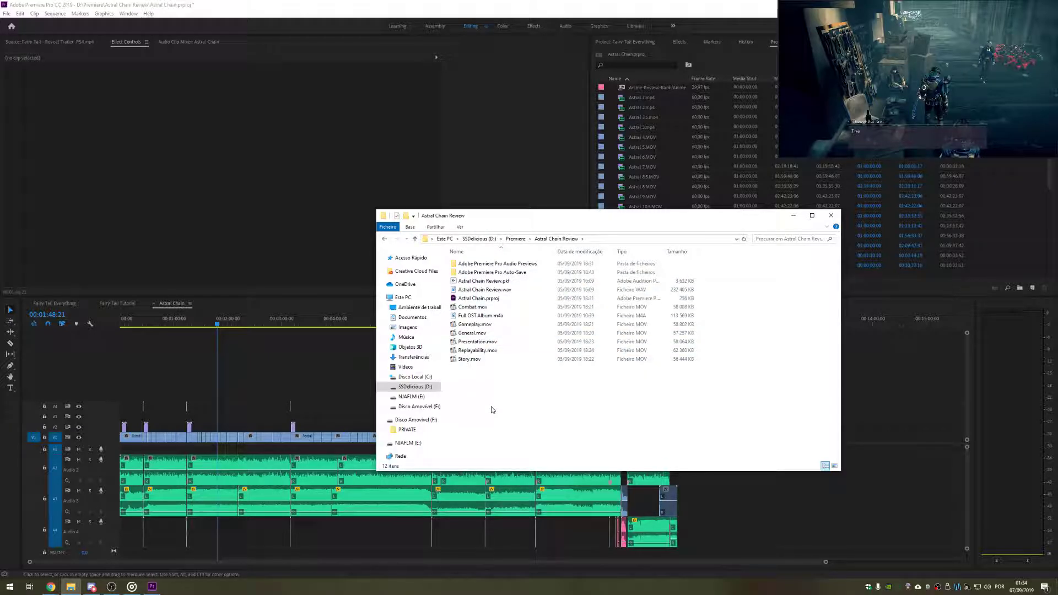
Step: Point out Full OST Album.m4a and open Astral Chain Review.wav in Adobe Audition CC 2019
{"action": "left_click", "coordinate": [478, 316]}
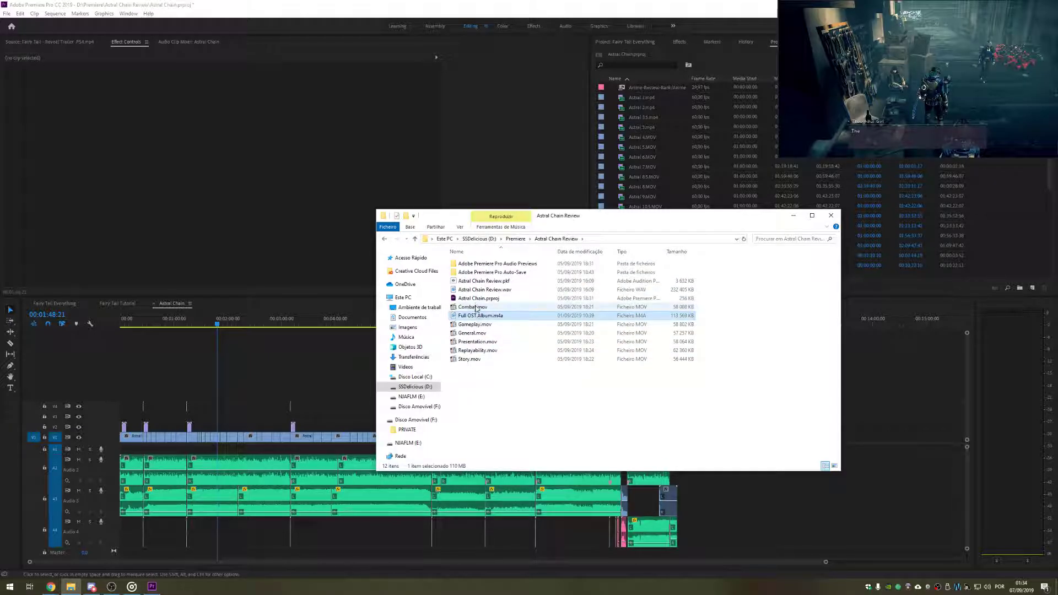
{"action": "left_click", "coordinate": [477, 291]}
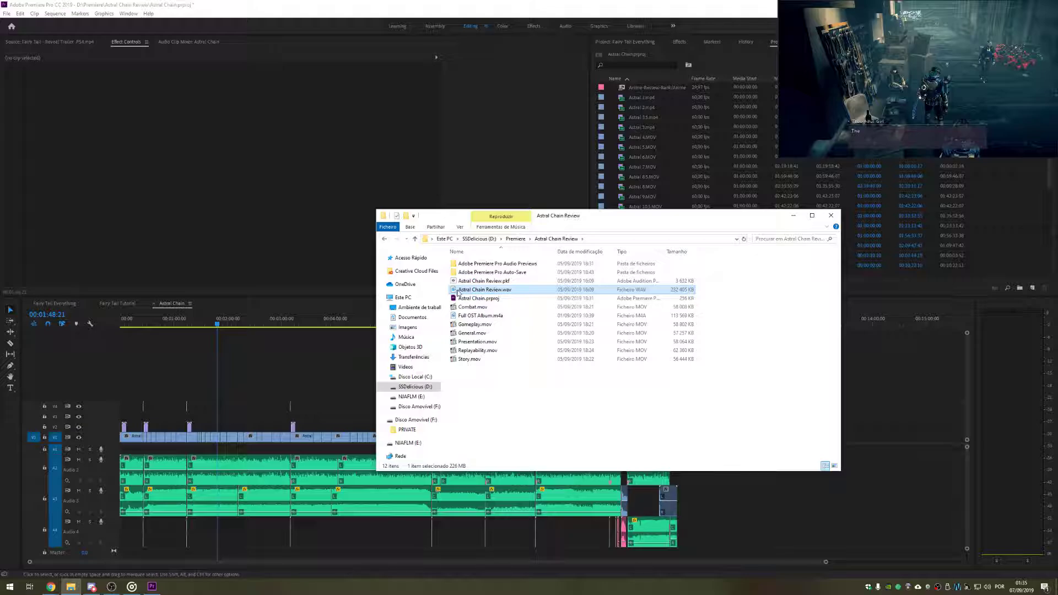
{"action": "right_click", "coordinate": [459, 293]}
{"action": "mouse_move", "coordinate": [561, 361]}
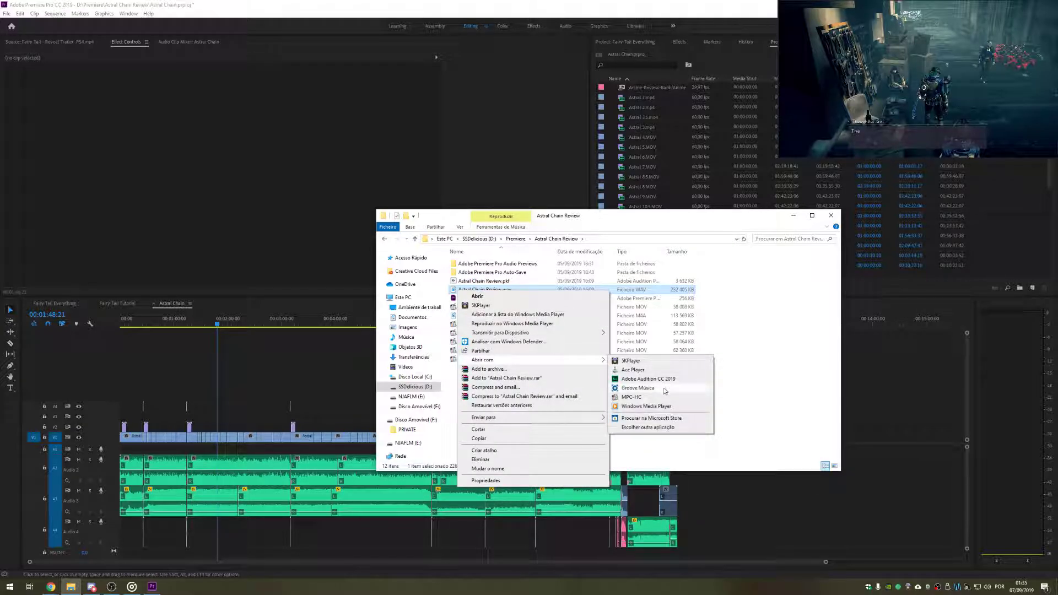
{"action": "left_click", "coordinate": [658, 381]}
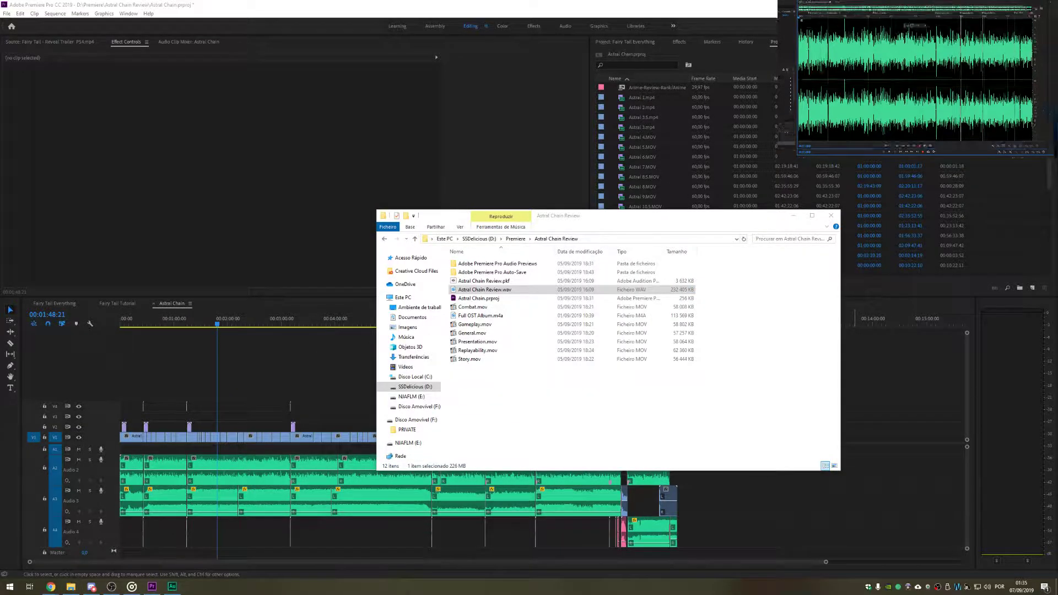
Step: Show the opening part of the voice-over waveform and shift the marker Marcador 01 slightly within the silent gap at about 0:27
{"action": "scroll", "coordinate": [314, 188], "scroll_direction": "up", "scroll_amount": 5}
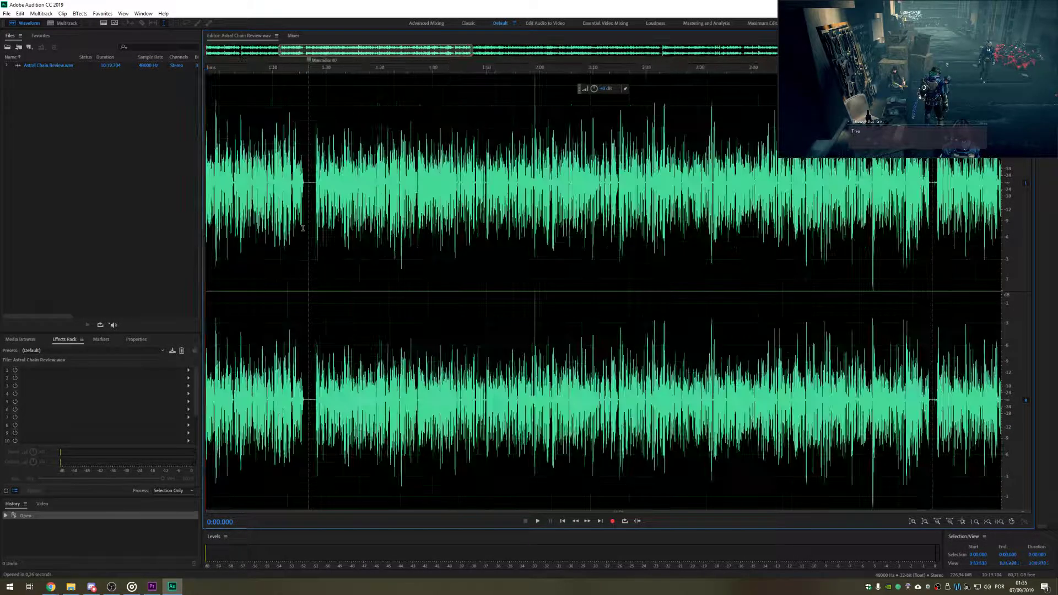
{"action": "left_click_drag", "start_coordinate": [308, 53], "coordinate": [241, 59]}
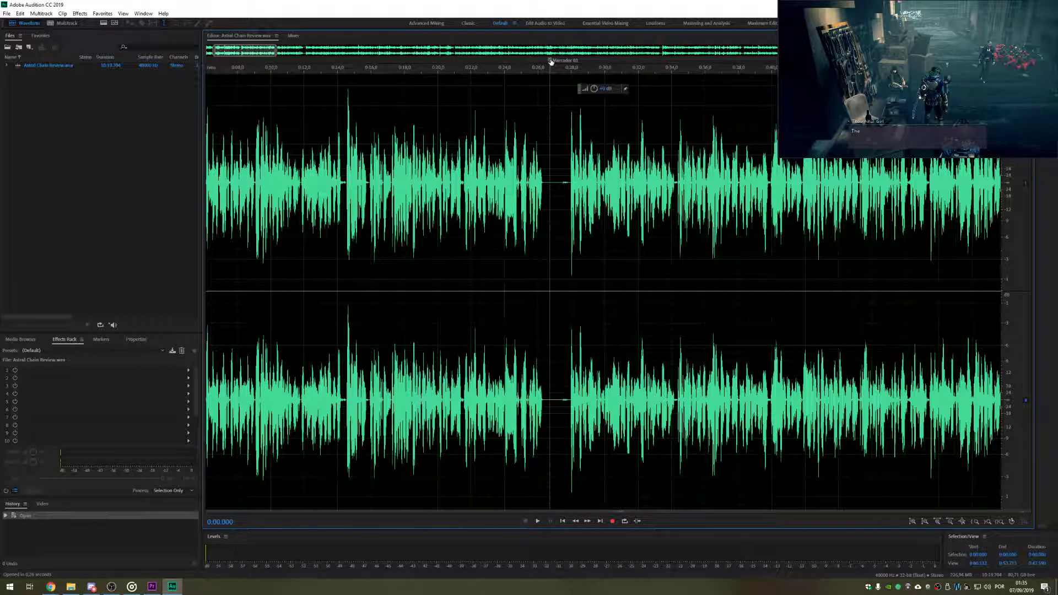
{"action": "left_click_drag", "start_coordinate": [554, 62], "coordinate": [551, 196]}
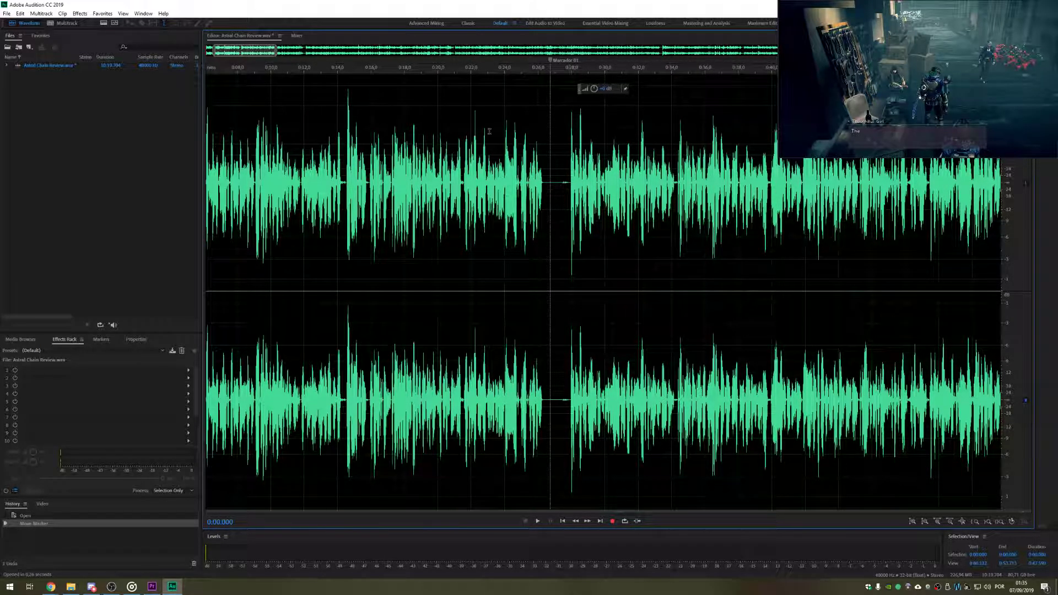
Step: Show further parts of the voice-over waveform, close Audition without saving the marker change, and return to Premiere Pro
{"action": "left_click_drag", "start_coordinate": [242, 59], "coordinate": [468, 80]}
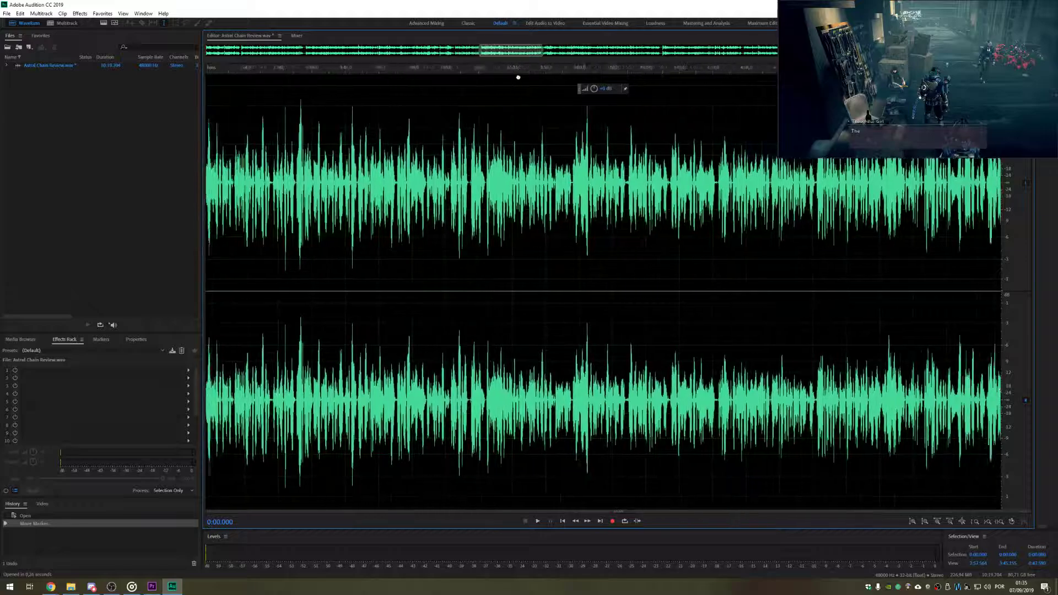
{"action": "left_click_drag", "start_coordinate": [550, 80], "coordinate": [604, 88]}
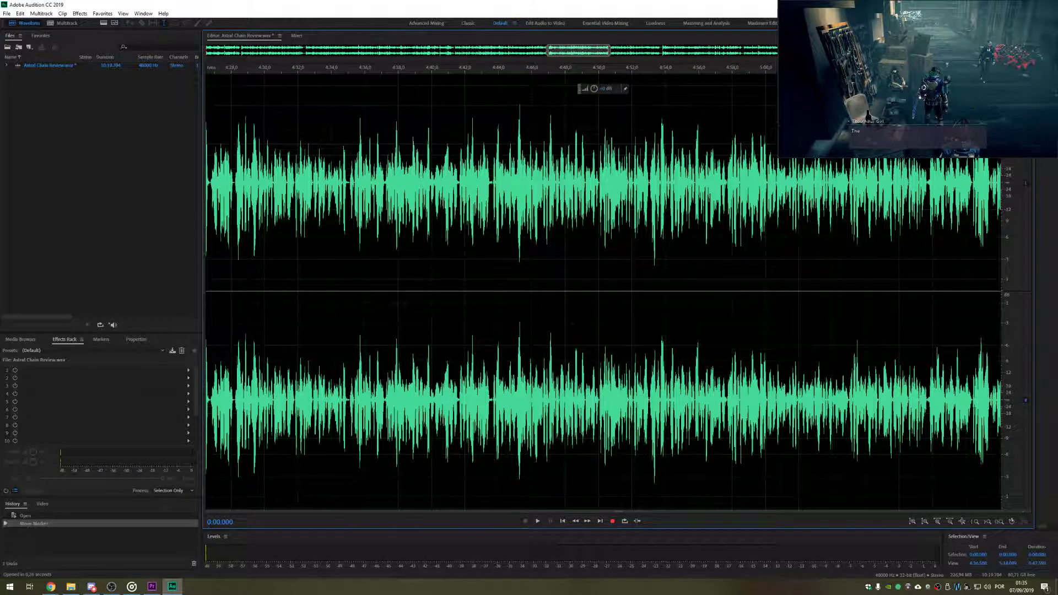
{"action": "key", "text": "alt+F4"}
{"action": "left_click", "coordinate": [543, 305]}
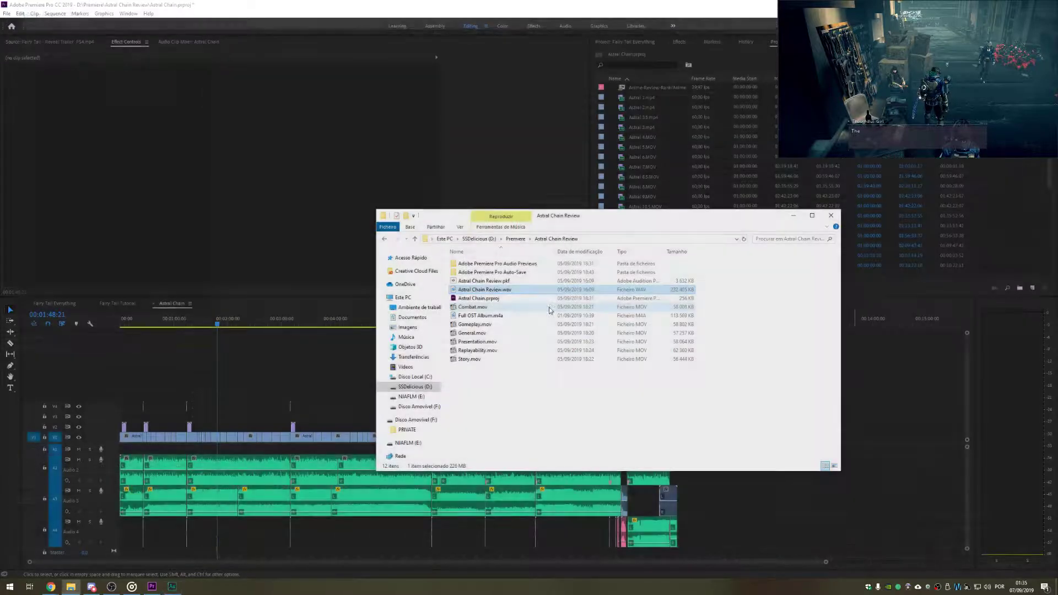
{"action": "left_click", "coordinate": [478, 118]}
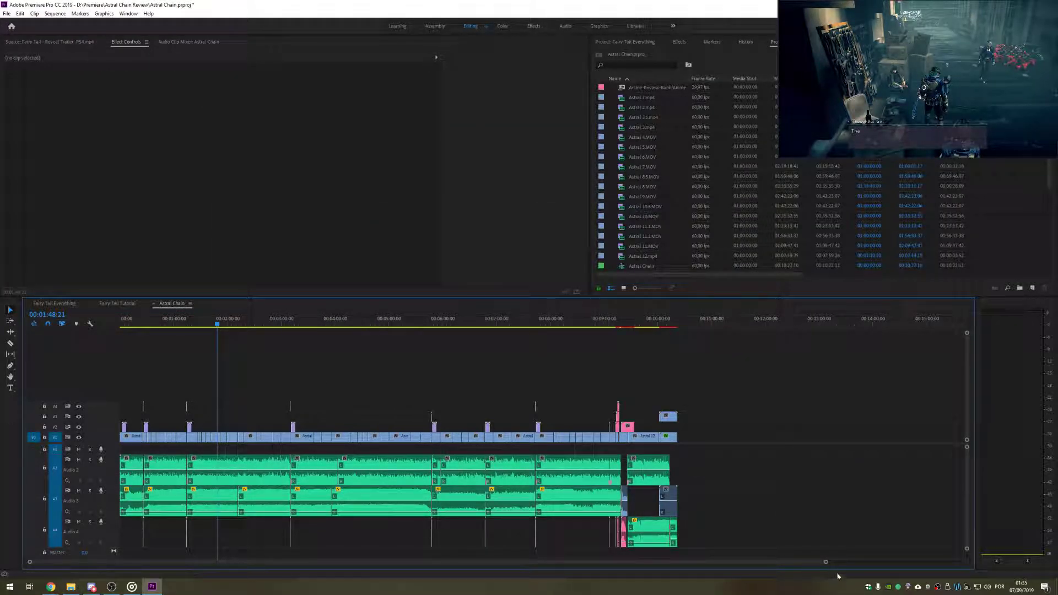
Step: Examine the opening sections of the Astral Chain sequence, from its start to about 00:02:05:00
{"action": "left_click_drag", "start_coordinate": [826, 563], "coordinate": [550, 554]}
{"action": "scroll", "coordinate": [388, 419], "scroll_direction": "up", "scroll_amount": 8}
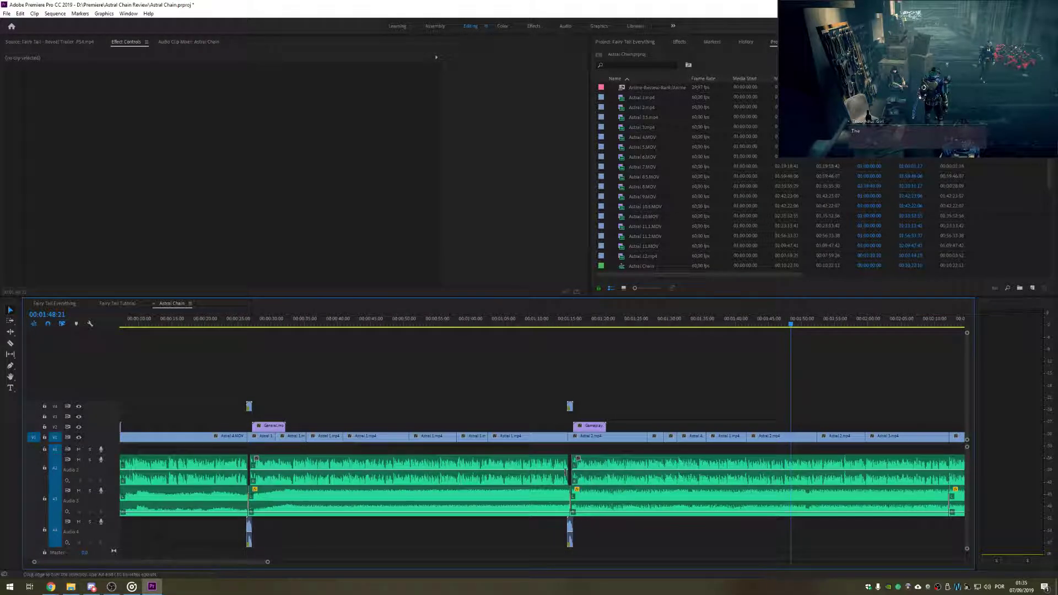
{"action": "scroll", "coordinate": [563, 498], "scroll_direction": "up", "scroll_amount": 2}
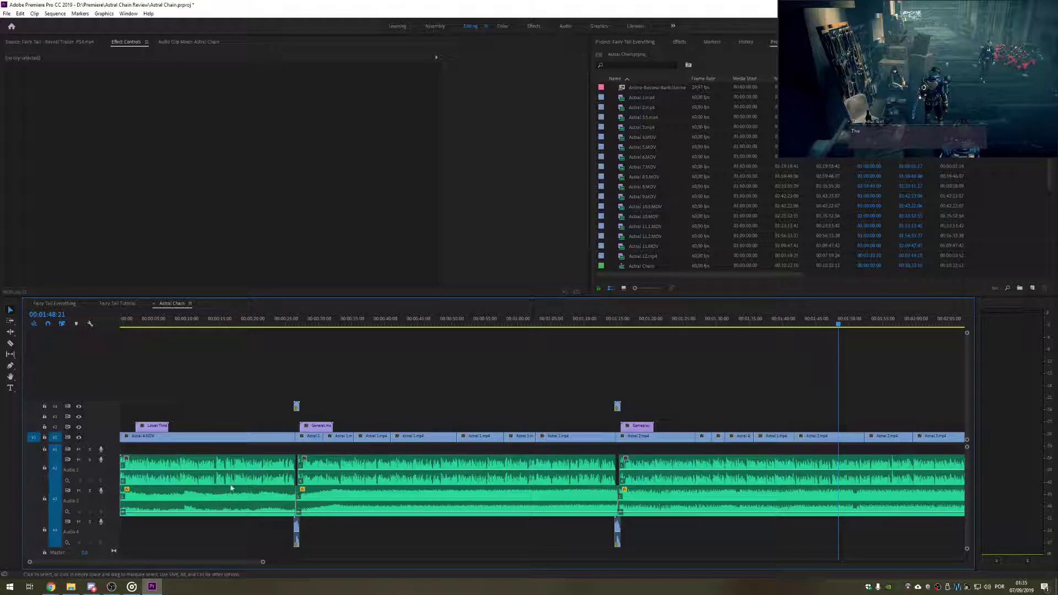
Step: Close the Fairy Tail Tutorial and Astral Chain sequences, and close the Fairy Tail Everything project without saving changes
{"action": "left_click", "coordinate": [94, 305]}
{"action": "left_click", "coordinate": [94, 303]}
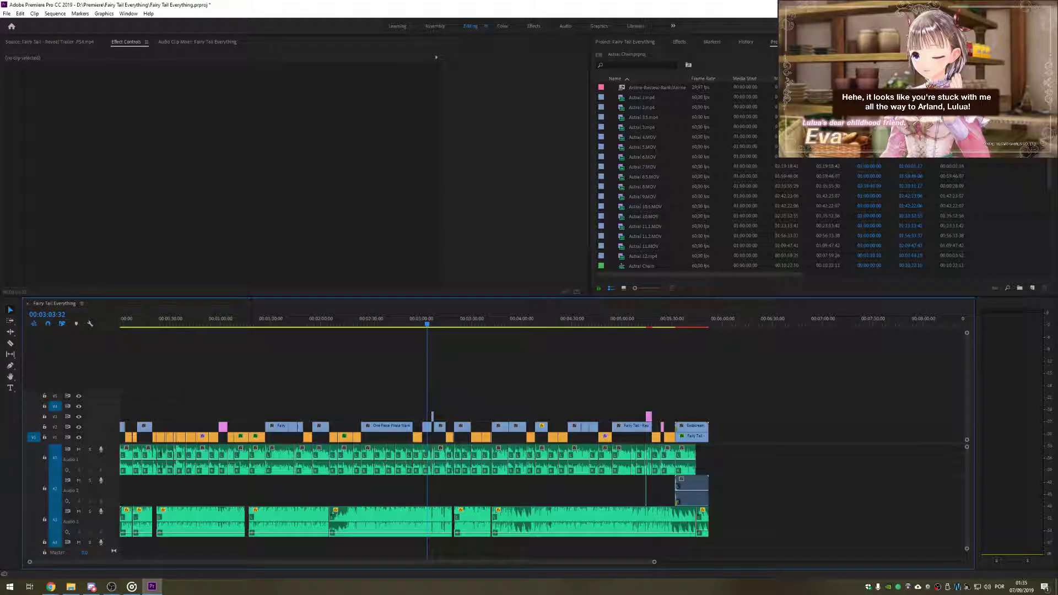
{"action": "left_click", "coordinate": [637, 42]}
{"action": "left_click", "coordinate": [661, 42]}
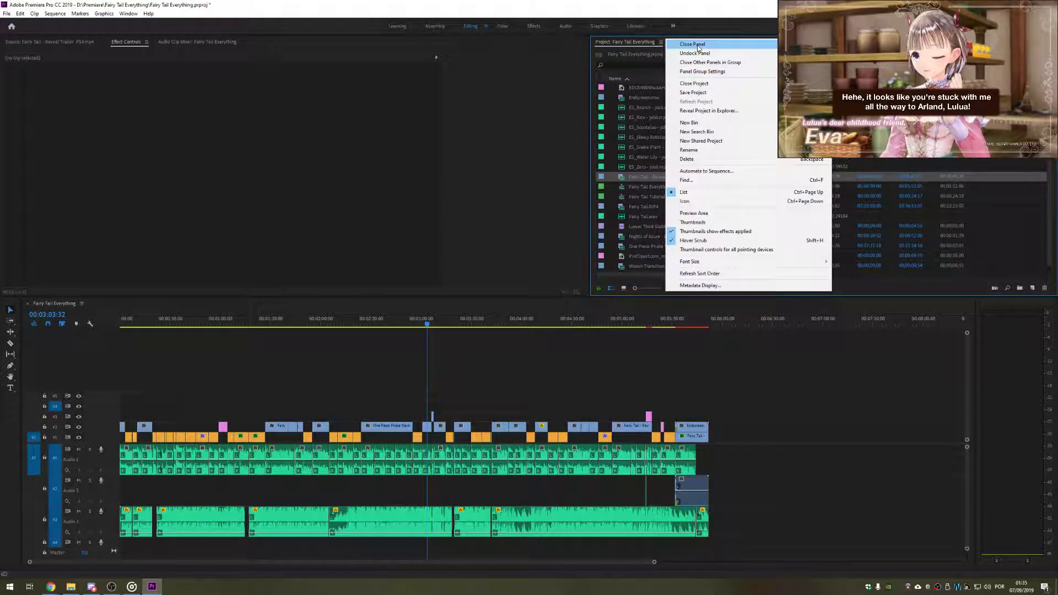
{"action": "left_click", "coordinate": [695, 83]}
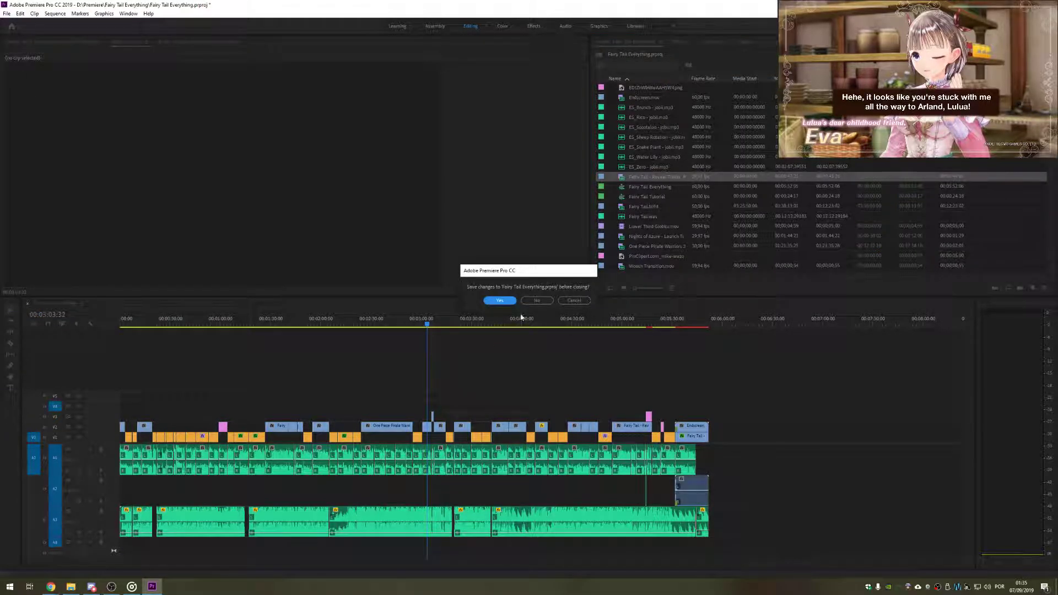
{"action": "left_click", "coordinate": [536, 301]}
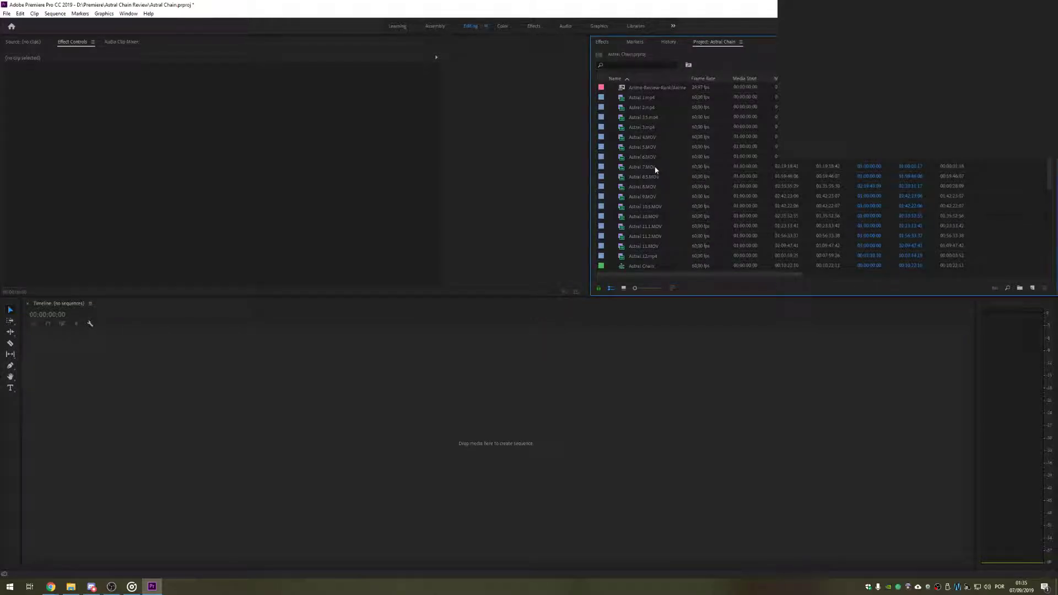
Step: Reopen the Astral Chain sequence from the Astral Chain project's media list
{"action": "scroll", "coordinate": [656, 165], "scroll_direction": "down", "scroll_amount": 5}
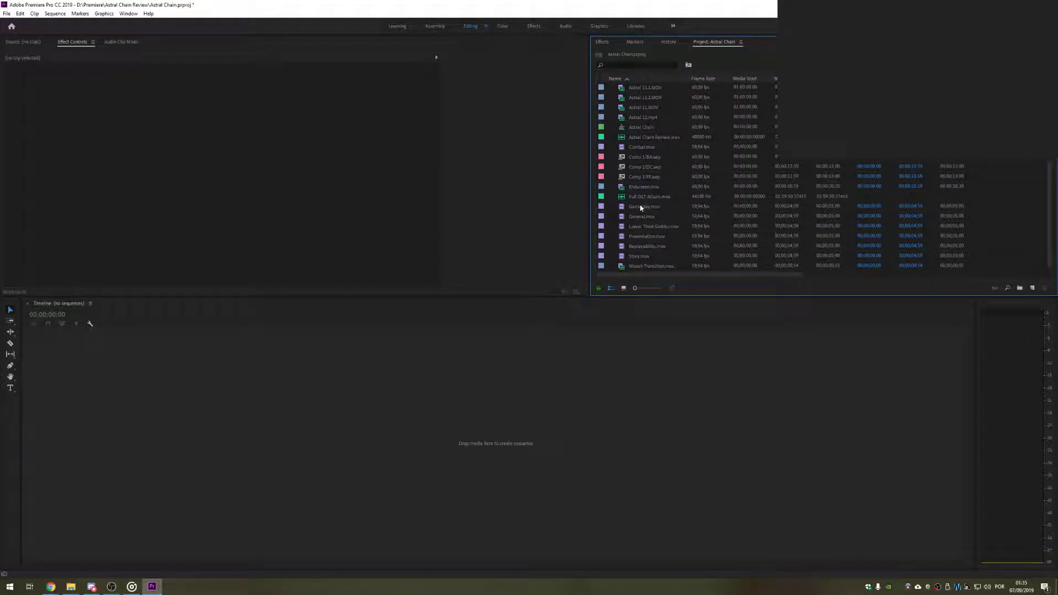
{"action": "scroll", "coordinate": [634, 214], "scroll_direction": "up", "scroll_amount": 5}
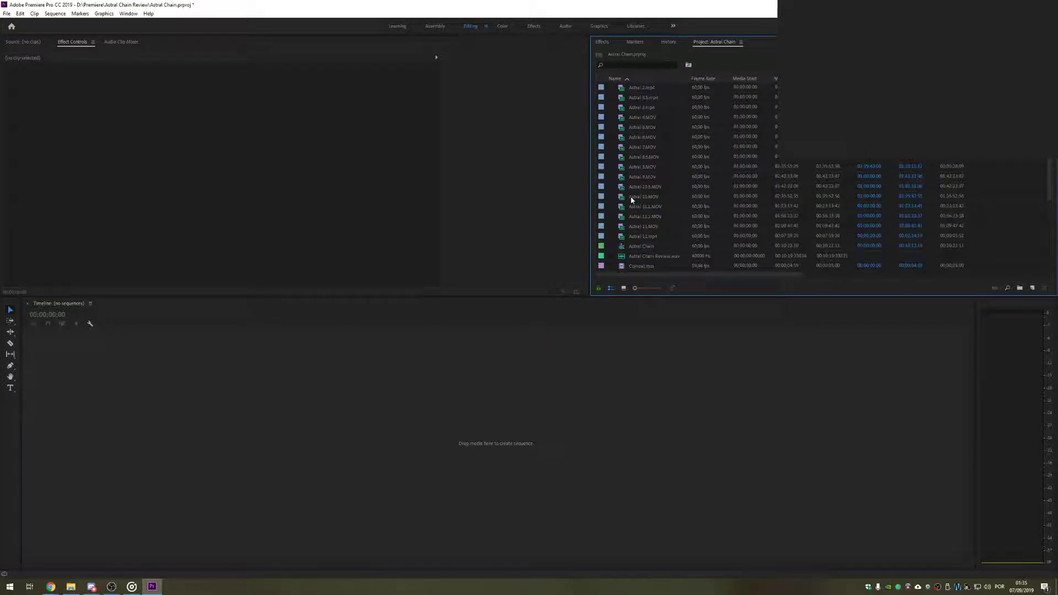
{"action": "scroll", "coordinate": [632, 210], "scroll_direction": "down", "scroll_amount": 1}
{"action": "double_click", "coordinate": [634, 226]}
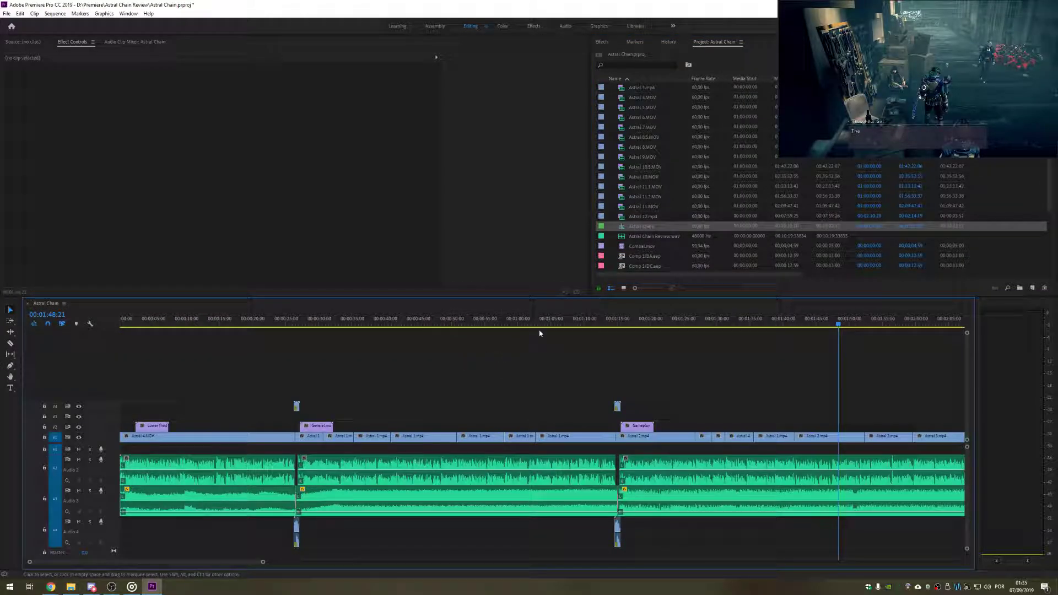
Step: Create a new sequence named Astral Tutorial using the custom 1080p60 preset
{"action": "left_click", "coordinate": [698, 236]}
{"action": "key", "text": "ctrl+n"}
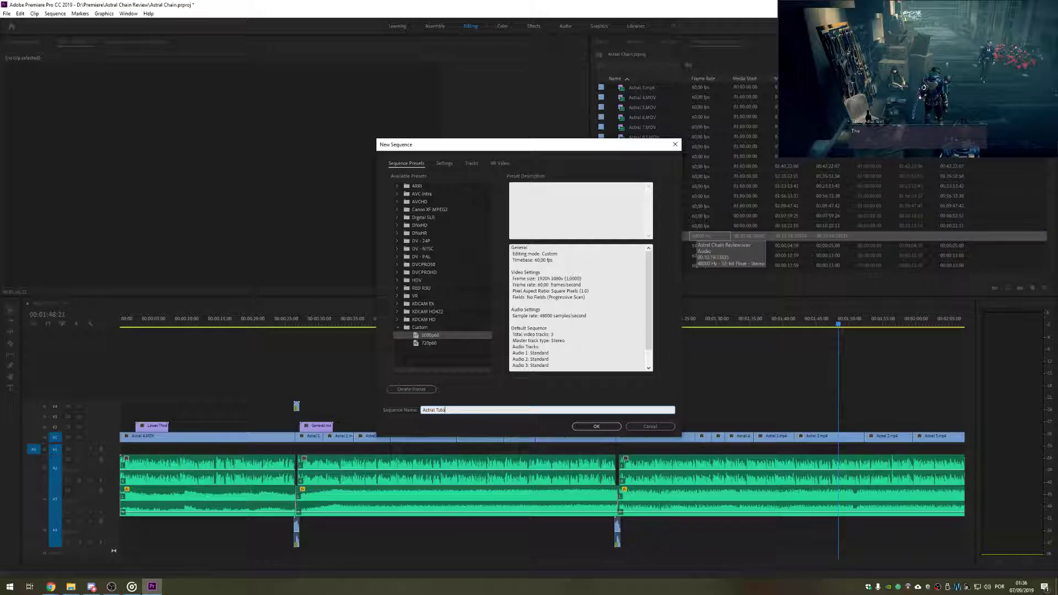
{"action": "key", "text": "Return"}
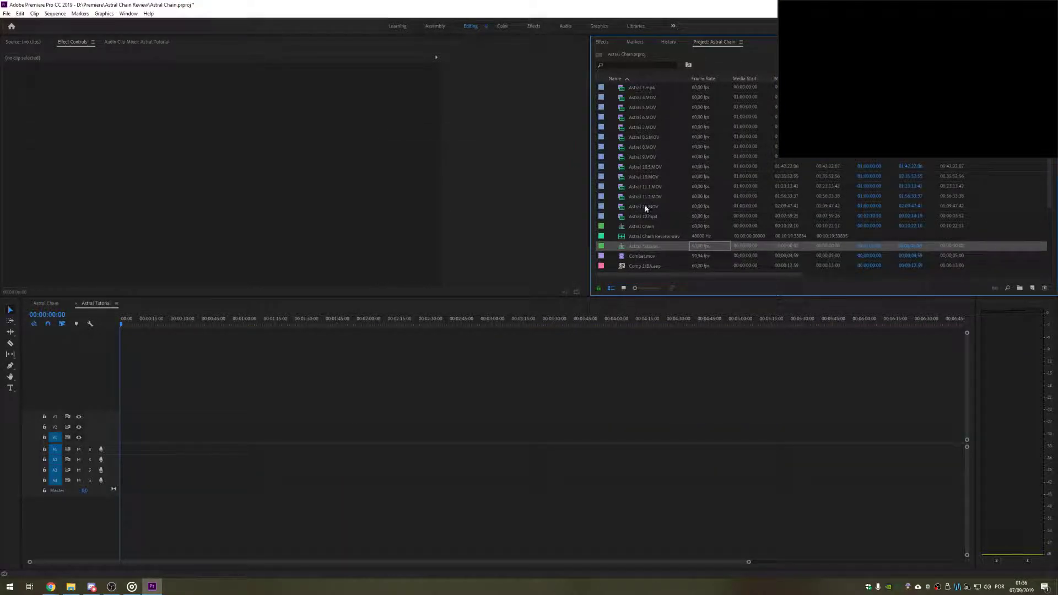
Step: Place Astral Chain Review.wav at the start of track A2 in the Astral Tutorial sequence and expand the track to show its waveform
{"action": "left_click_drag", "start_coordinate": [634, 237], "coordinate": [114, 459]}
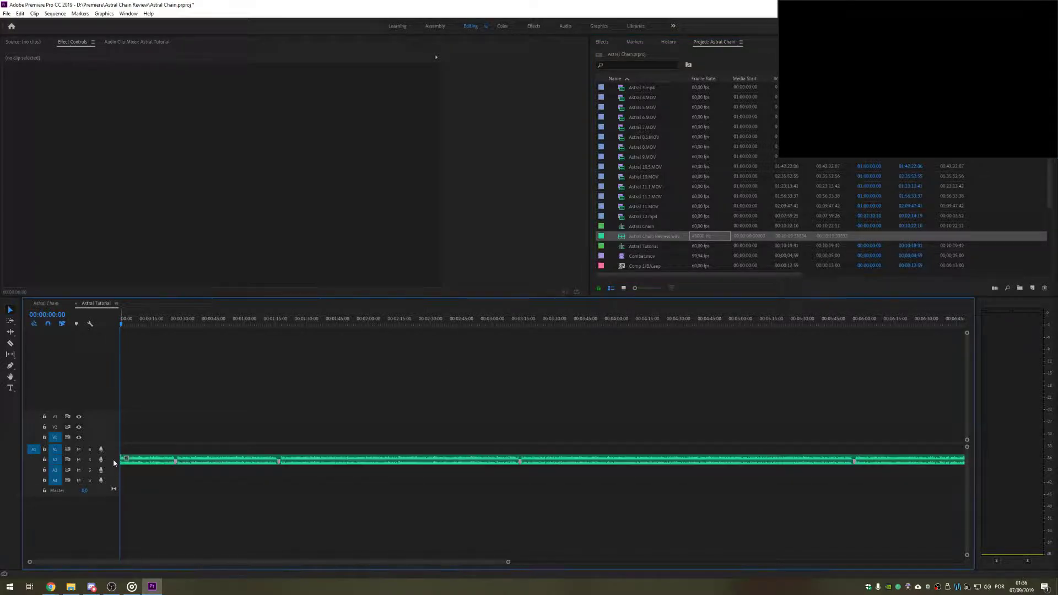
{"action": "left_click_drag", "start_coordinate": [507, 562], "coordinate": [687, 562]}
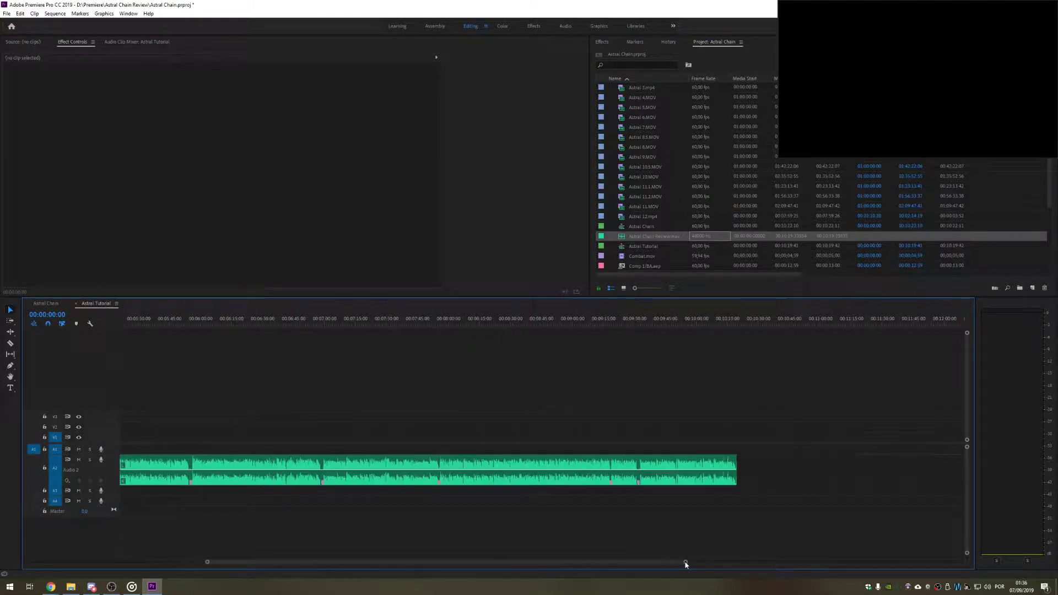
{"action": "left_click_drag", "start_coordinate": [598, 563], "coordinate": [244, 565]}
Step: Point out the section gaps in the voice-over with the playhead, returning to the first gap at about 00:00:26
{"action": "left_click_drag", "start_coordinate": [121, 324], "coordinate": [175, 328]}
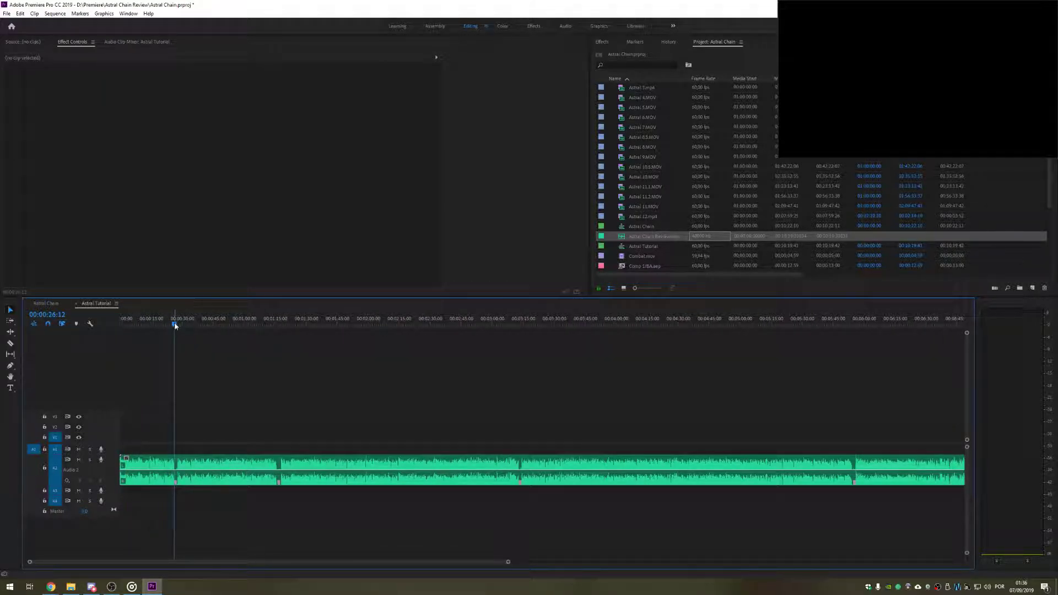
{"action": "left_click_drag", "start_coordinate": [292, 325], "coordinate": [520, 320]}
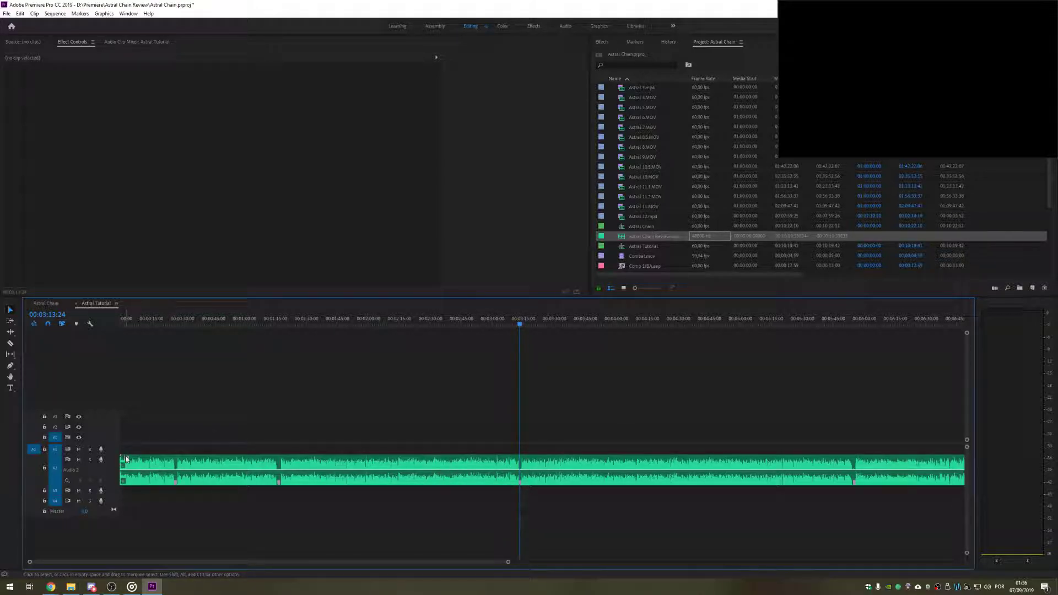
{"action": "left_click_drag", "start_coordinate": [170, 416], "coordinate": [866, 503]}
{"action": "left_click", "coordinate": [801, 410]}
{"action": "key", "text": "Home"}
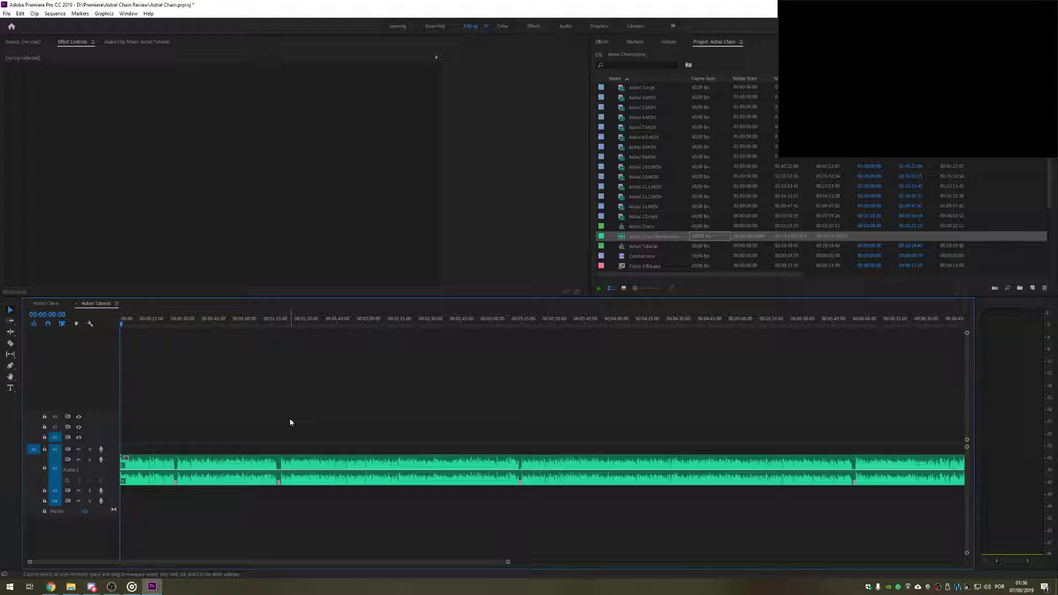
{"action": "left_click_drag", "start_coordinate": [122, 325], "coordinate": [175, 328]}
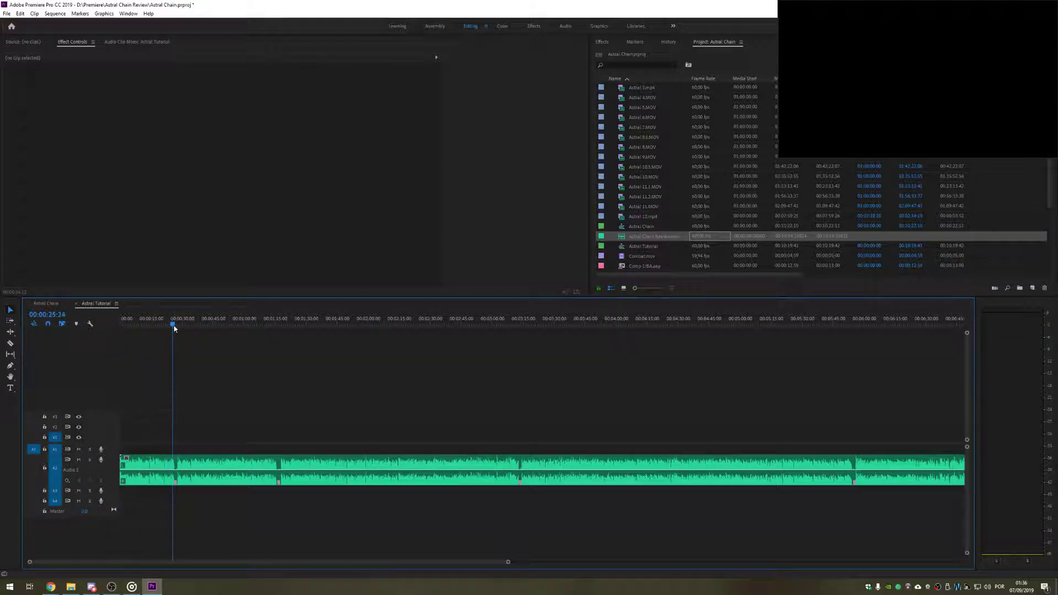
Step: Open Astral 5.MOV in the Source monitor and mark a short 44-frame range at about 01:46:47
{"action": "double_click", "coordinate": [633, 107]}
{"action": "left_click", "coordinate": [110, 271]}
{"action": "left_click_drag", "start_coordinate": [109, 271], "coordinate": [207, 276]}
{"action": "left_click", "coordinate": [234, 292]}
{"action": "key", "text": "space"}
{"action": "left_click", "coordinate": [251, 290]}
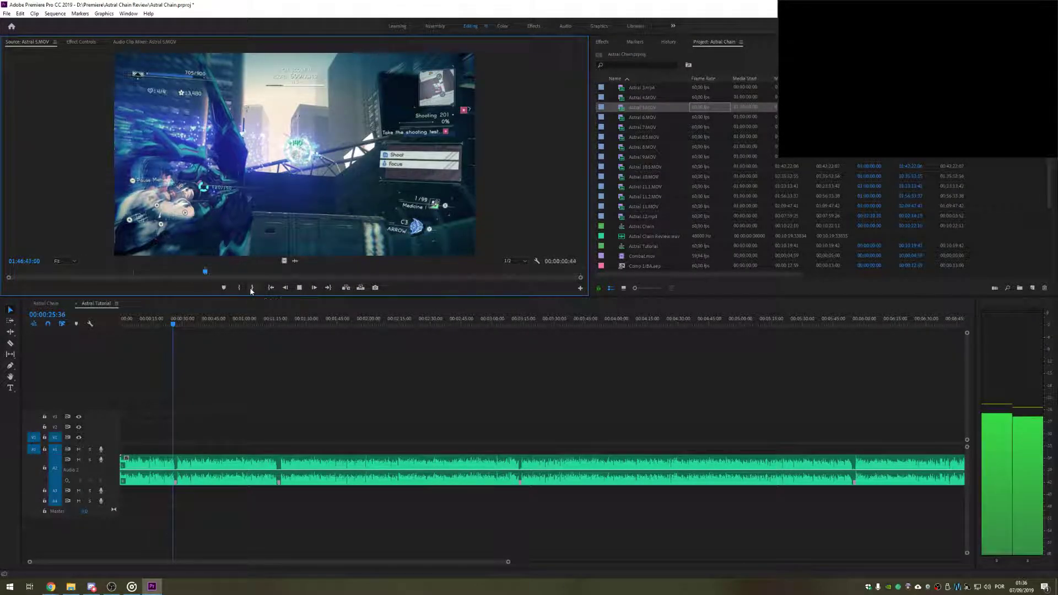
{"action": "key", "text": "space"}
Step: Place the marked Astral 5.MOV footage on V1, extend it to the first voice-over gap, and play the sequence's opening seconds
{"action": "left_click_drag", "start_coordinate": [117, 445], "coordinate": [178, 436]}
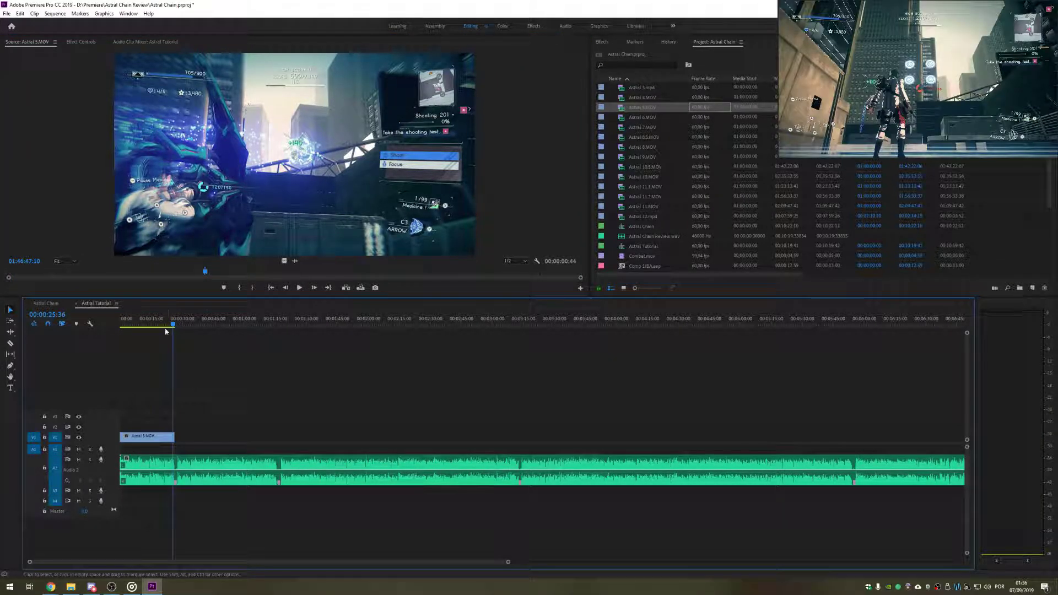
{"action": "key", "text": "Home"}
{"action": "key", "text": "space"}
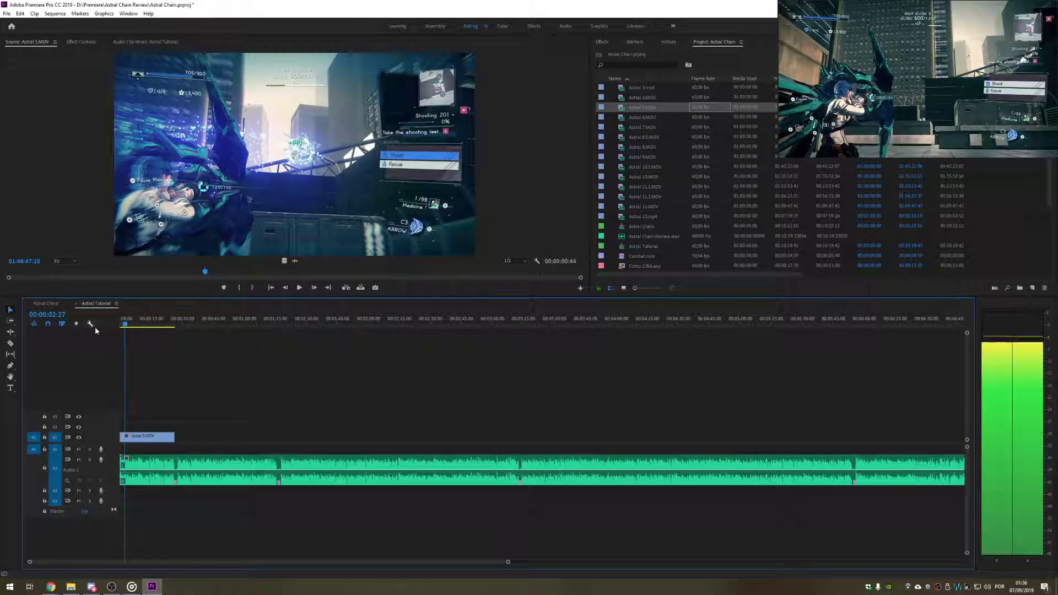
{"action": "key", "text": "space"}
Step: Try the Slip tool on the Astral 5.MOV clip and open it in the Source monitor to look through its footage
{"action": "key", "text": "y"}
{"action": "left_click_drag", "start_coordinate": [168, 437], "coordinate": [164, 439]}
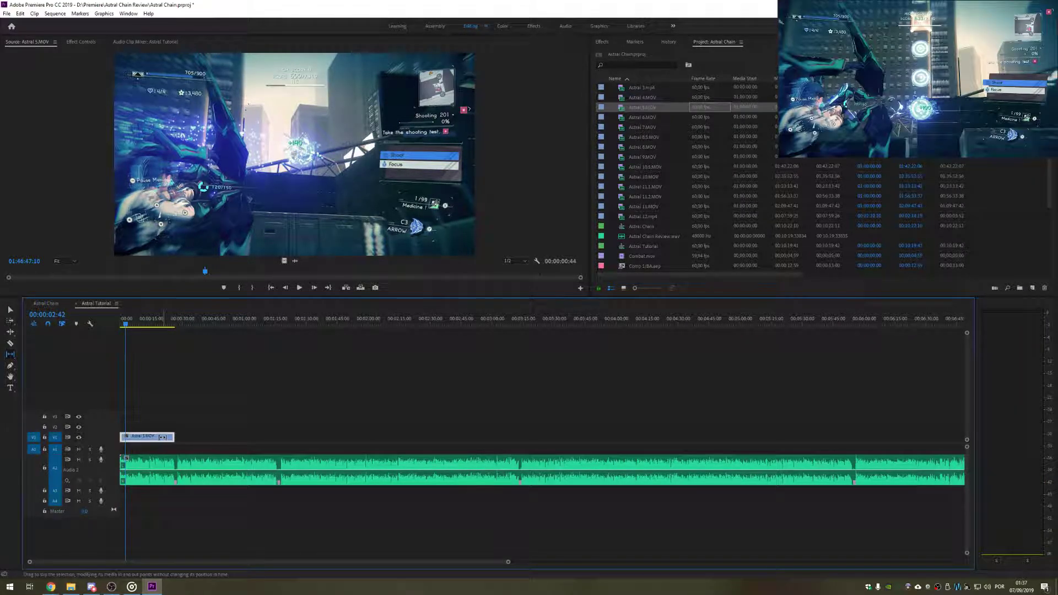
{"action": "key", "text": "v"}
{"action": "double_click", "coordinate": [162, 436]}
{"action": "left_click_drag", "start_coordinate": [242, 277], "coordinate": [359, 283]}
{"action": "left_click_drag", "start_coordinate": [297, 271], "coordinate": [531, 270]}
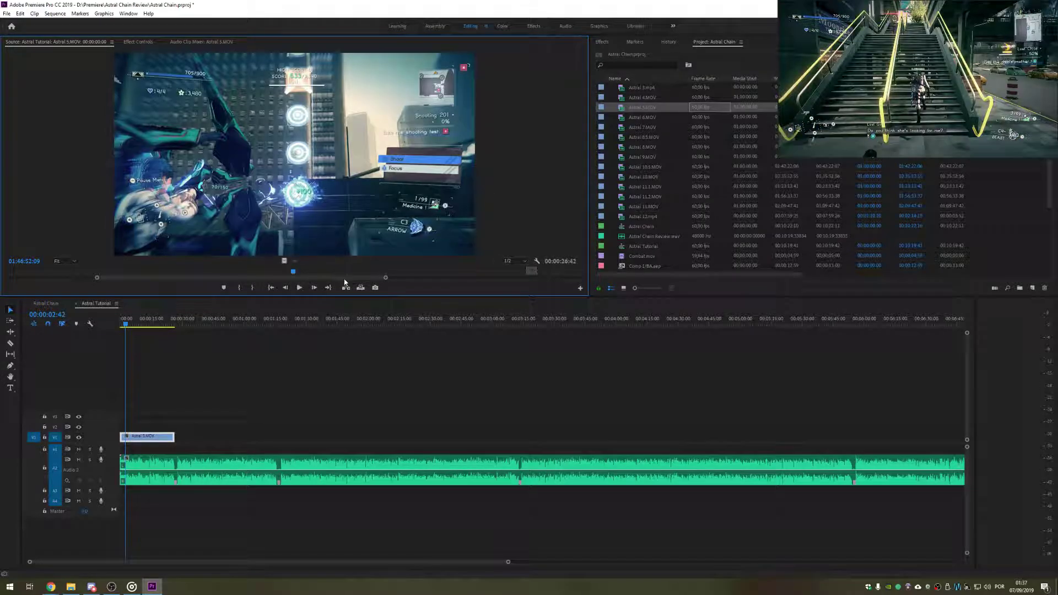
{"action": "left_click_drag", "start_coordinate": [389, 284], "coordinate": [498, 284]}
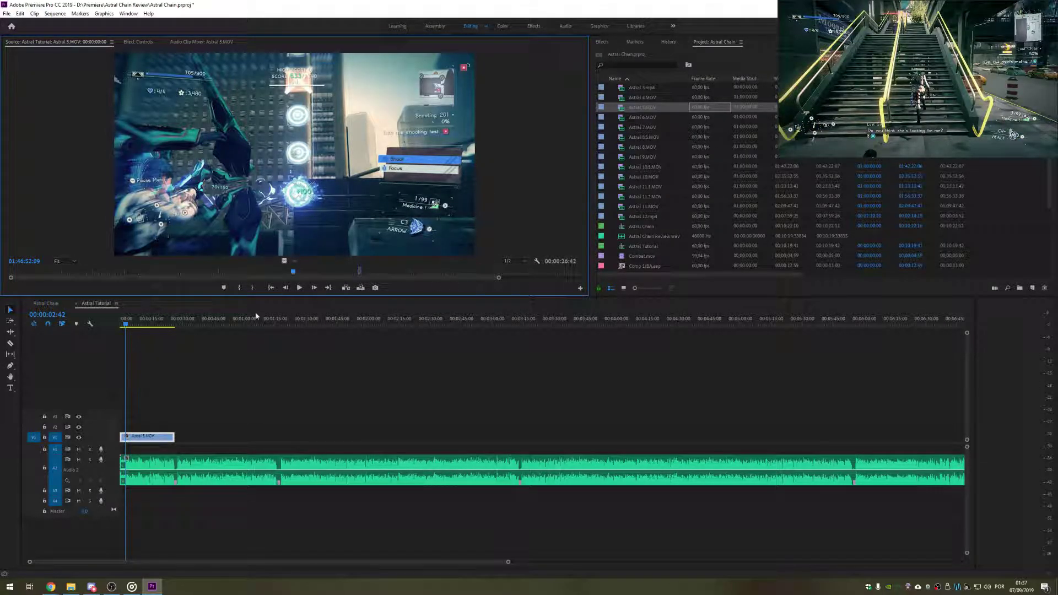
Step: Delete the Astral 5.MOV clip from track V1
{"action": "left_click", "coordinate": [221, 469]}
{"action": "left_click_drag", "start_coordinate": [184, 410], "coordinate": [143, 436]}
{"action": "key", "text": "Delete"}
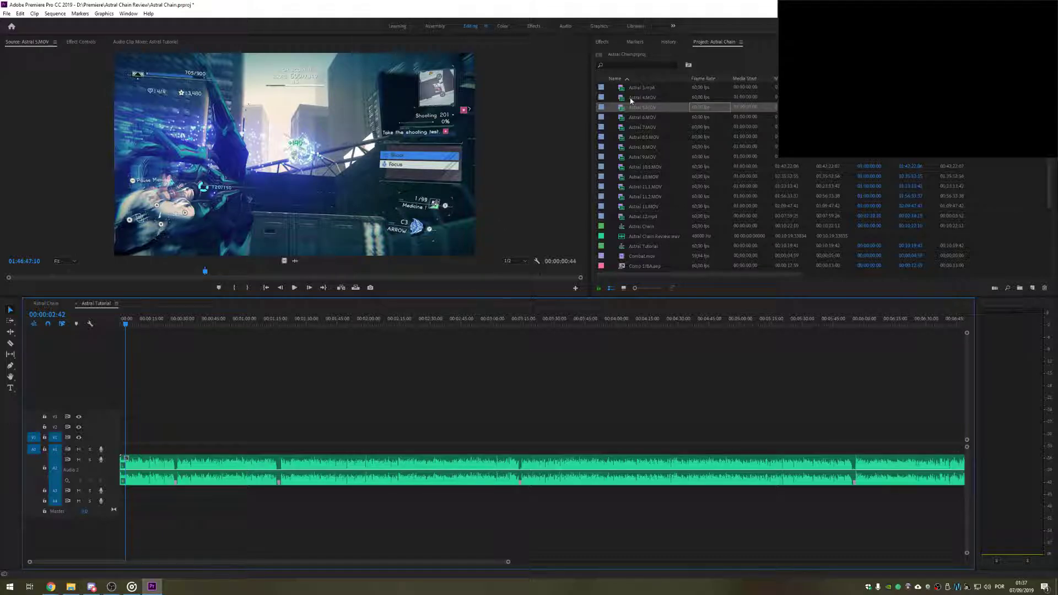
Step: Look through the footage of Astral 4.MOV and Astral 3.mp4 in the Source monitor for a suitable shot
{"action": "double_click", "coordinate": [632, 99]}
{"action": "left_click_drag", "start_coordinate": [203, 277], "coordinate": [328, 276]}
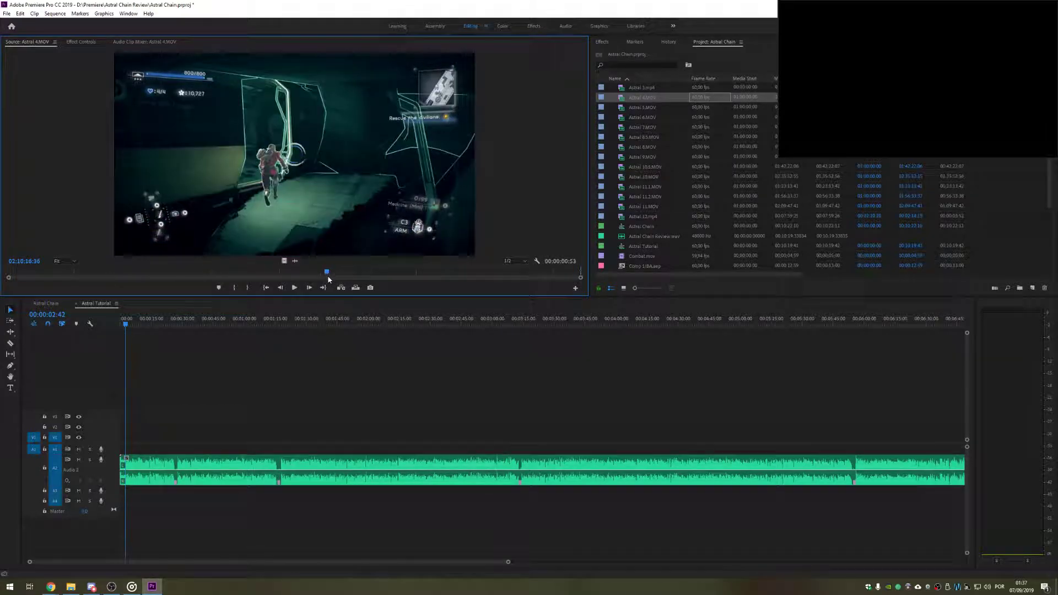
{"action": "double_click", "coordinate": [621, 90]}
{"action": "left_click", "coordinate": [156, 275]}
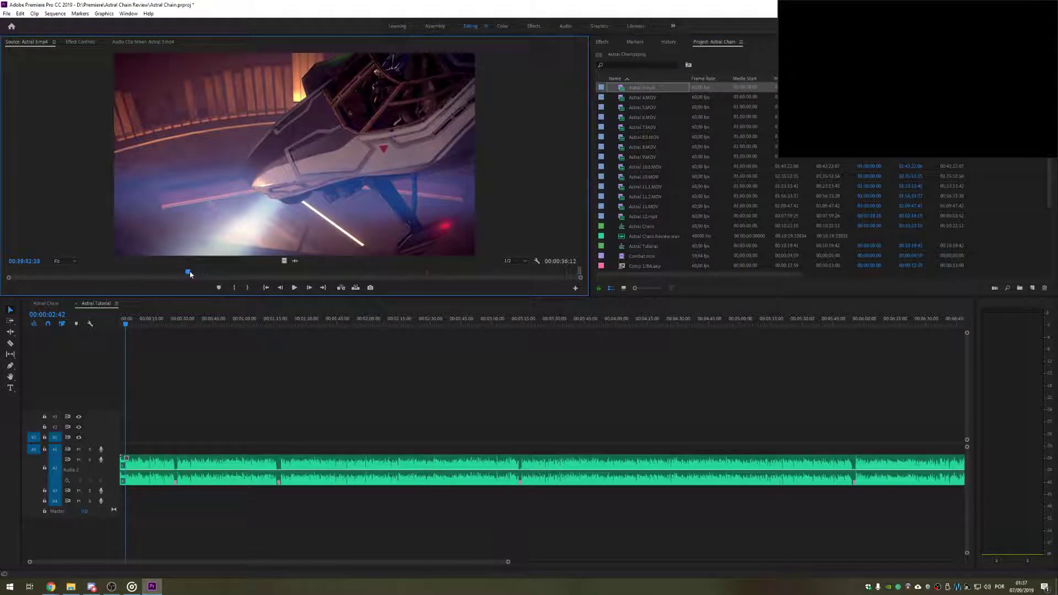
{"action": "left_click_drag", "start_coordinate": [190, 274], "coordinate": [370, 276]}
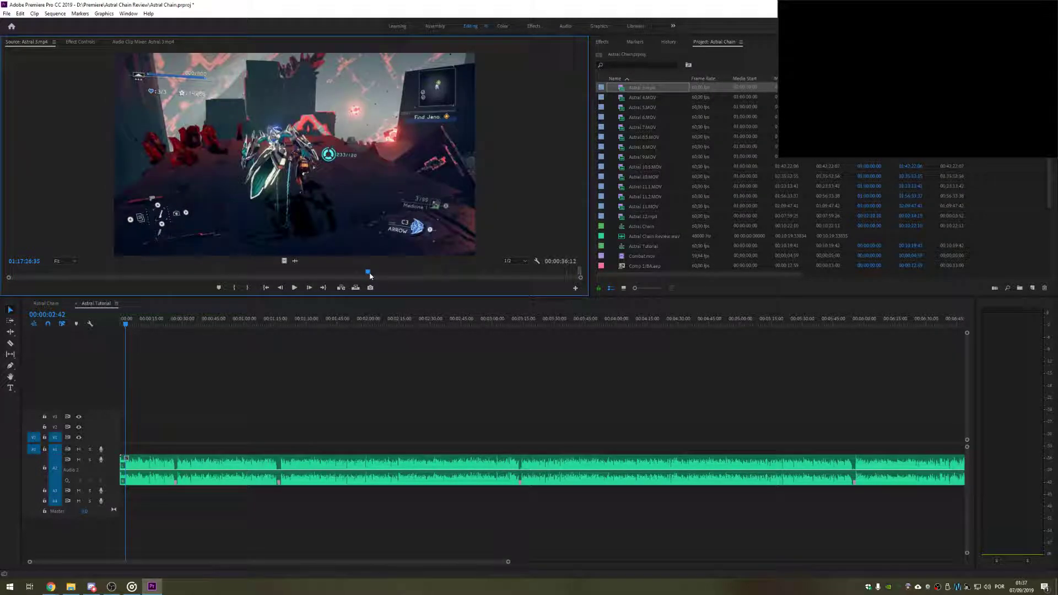
Step: Mark a short combat shot in Astral 3.mp4, place it on V1 extended to the first voice-over gap, and play the sequence from the start
{"action": "left_click", "coordinate": [441, 273]}
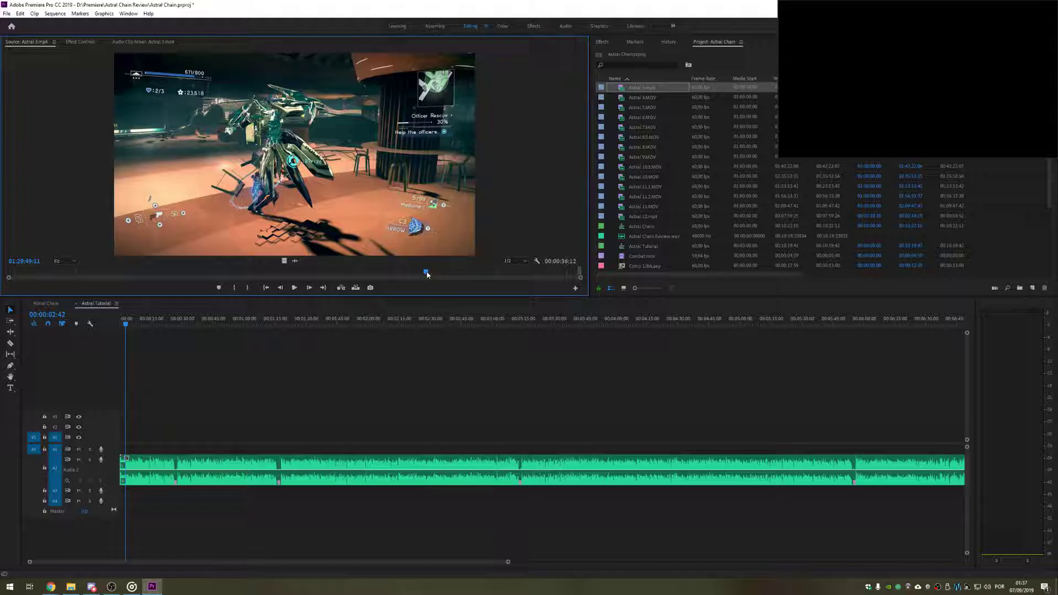
{"action": "left_click", "coordinate": [408, 275]}
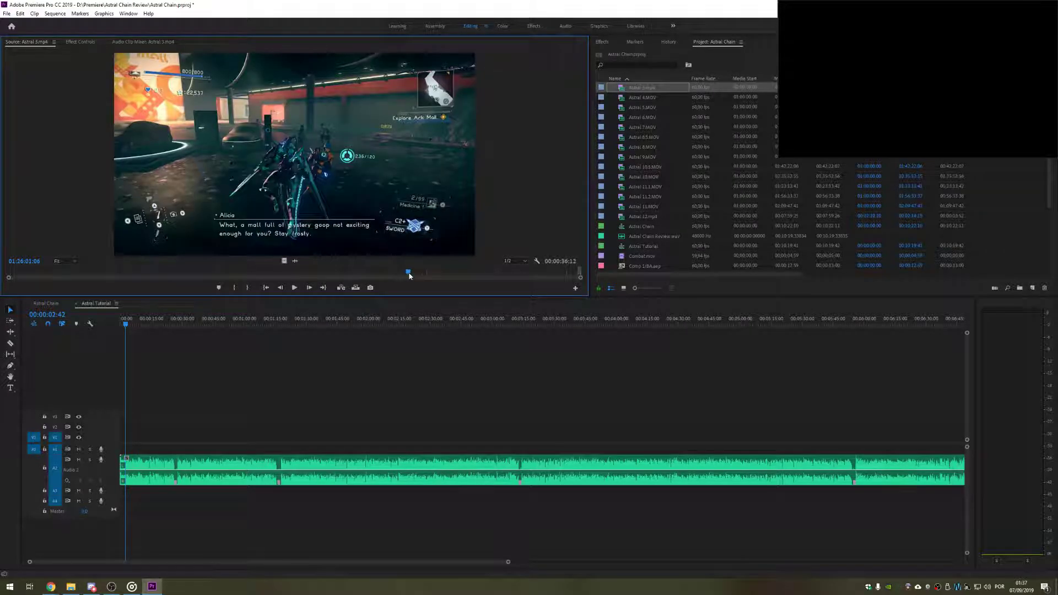
{"action": "left_click_drag", "start_coordinate": [410, 275], "coordinate": [420, 269]}
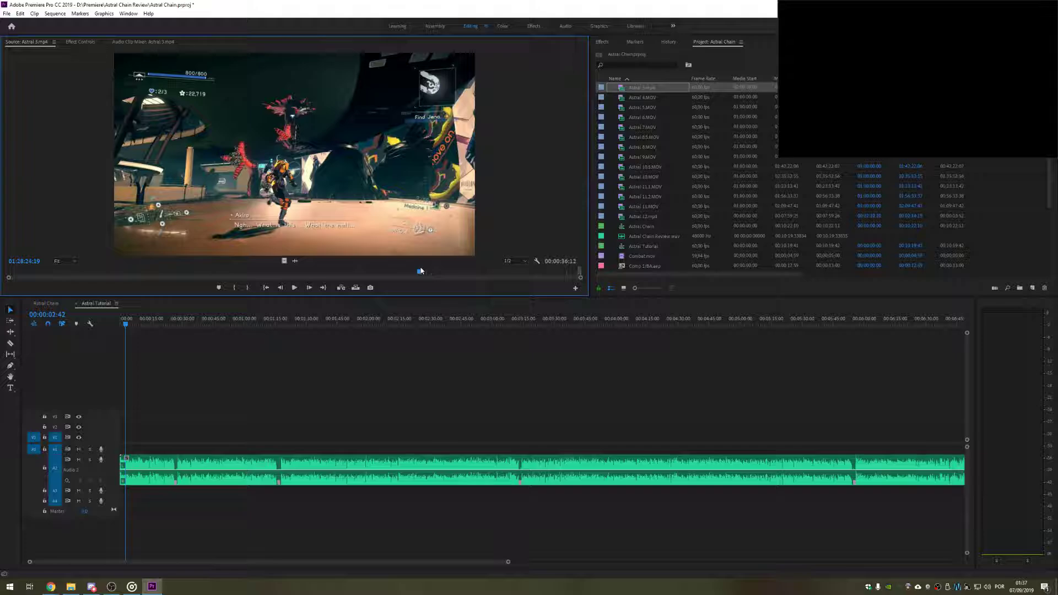
{"action": "key", "text": "space"}
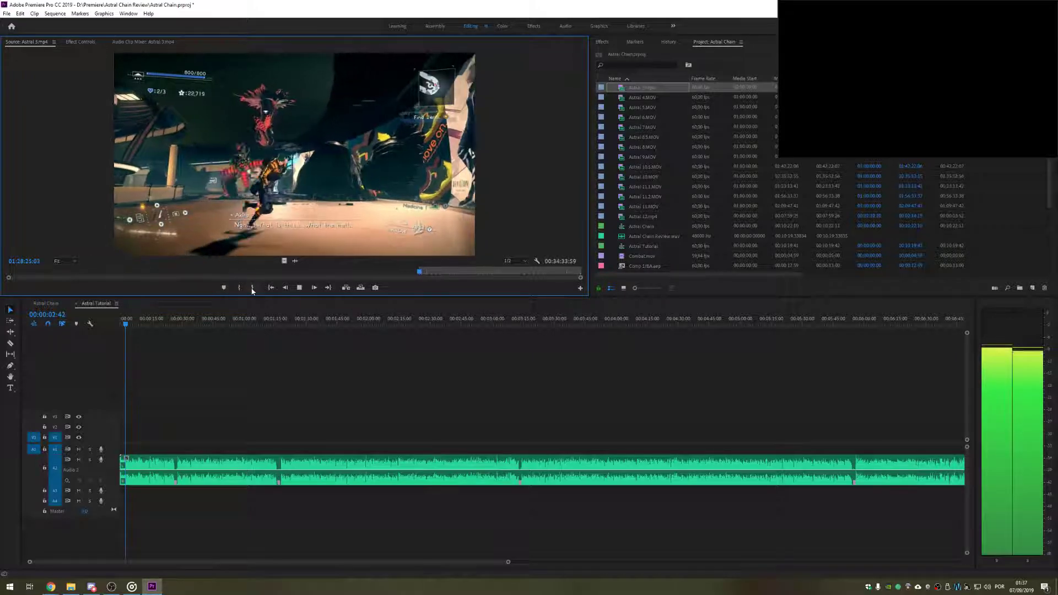
{"action": "left_click_drag", "start_coordinate": [253, 379], "coordinate": [178, 435]}
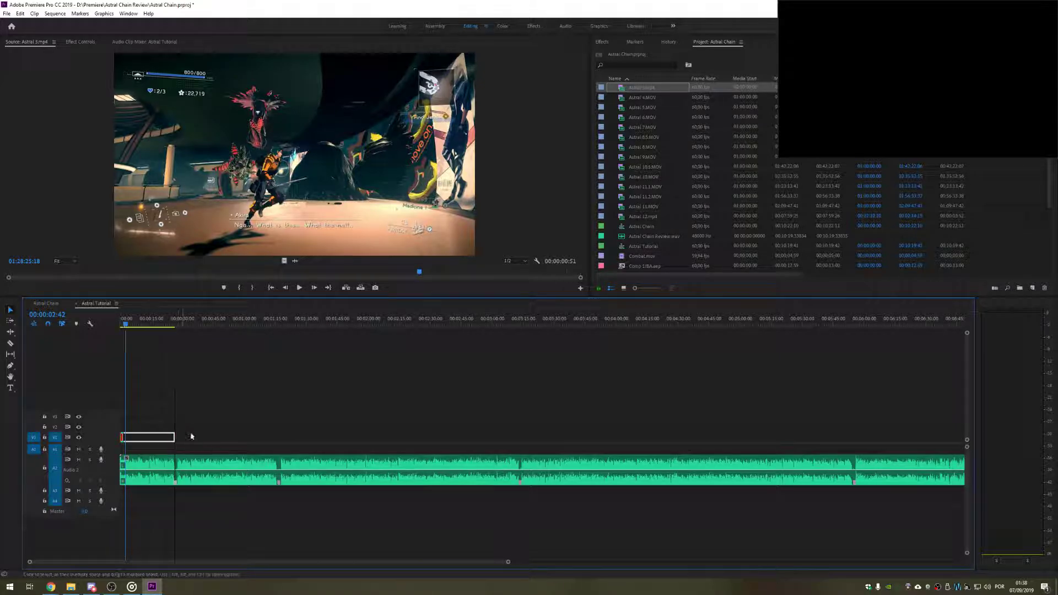
{"action": "key", "text": "Home"}
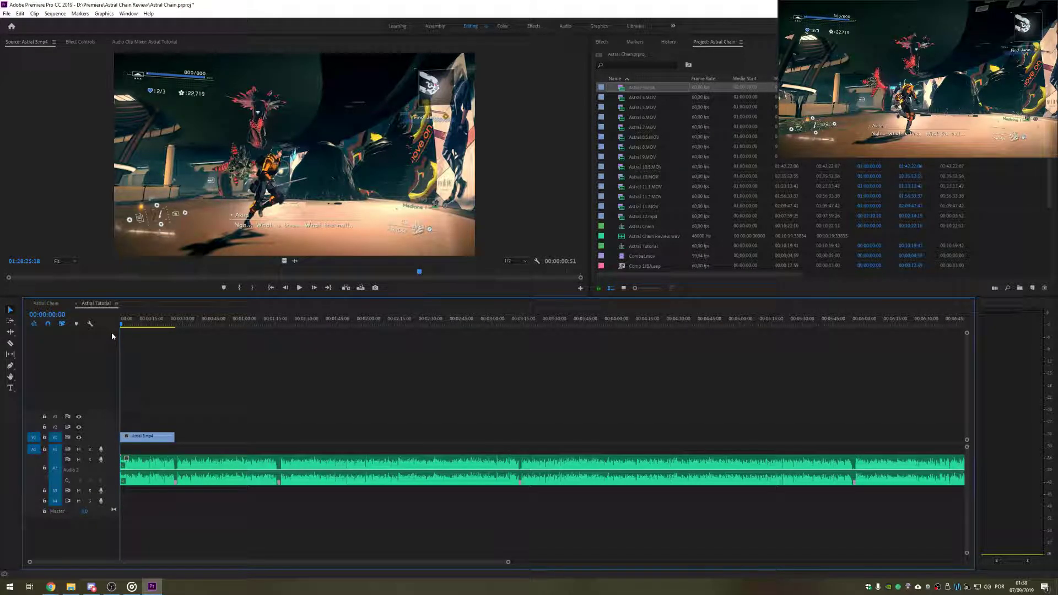
{"action": "key", "text": "space"}
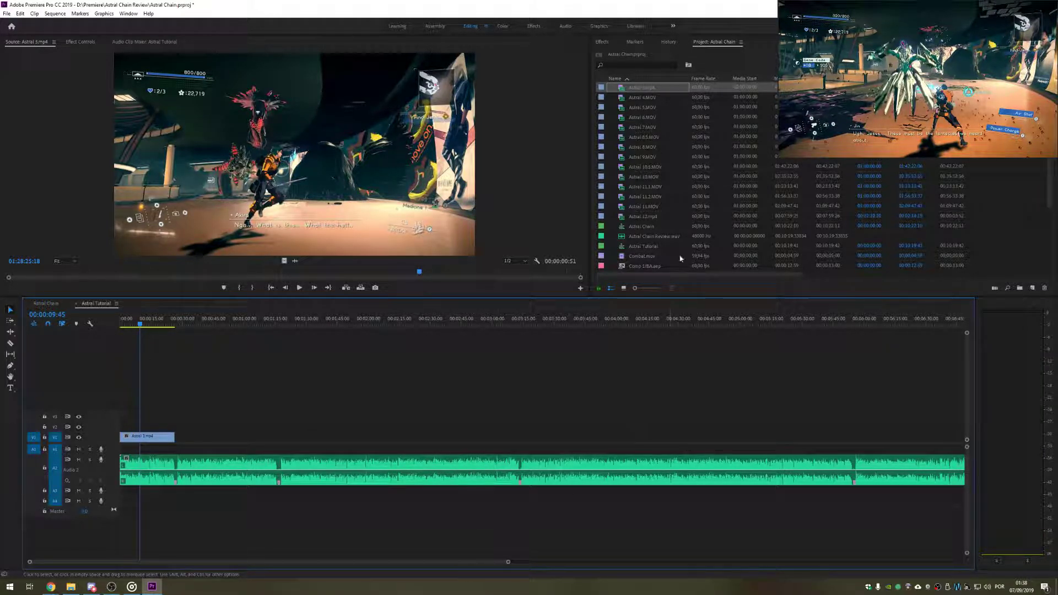
Step: Find the transition video in the project and place it on V3 at the end of the Astral 3.mp4 clip
{"action": "scroll", "coordinate": [672, 204], "scroll_direction": "down", "scroll_amount": 4}
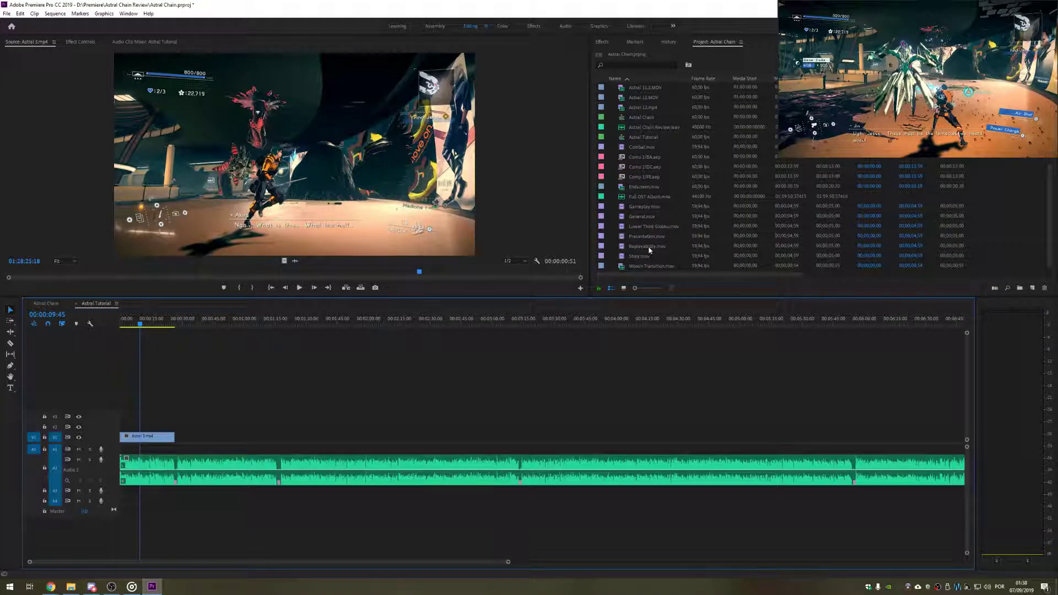
{"action": "scroll", "coordinate": [650, 250], "scroll_direction": "up", "scroll_amount": 5}
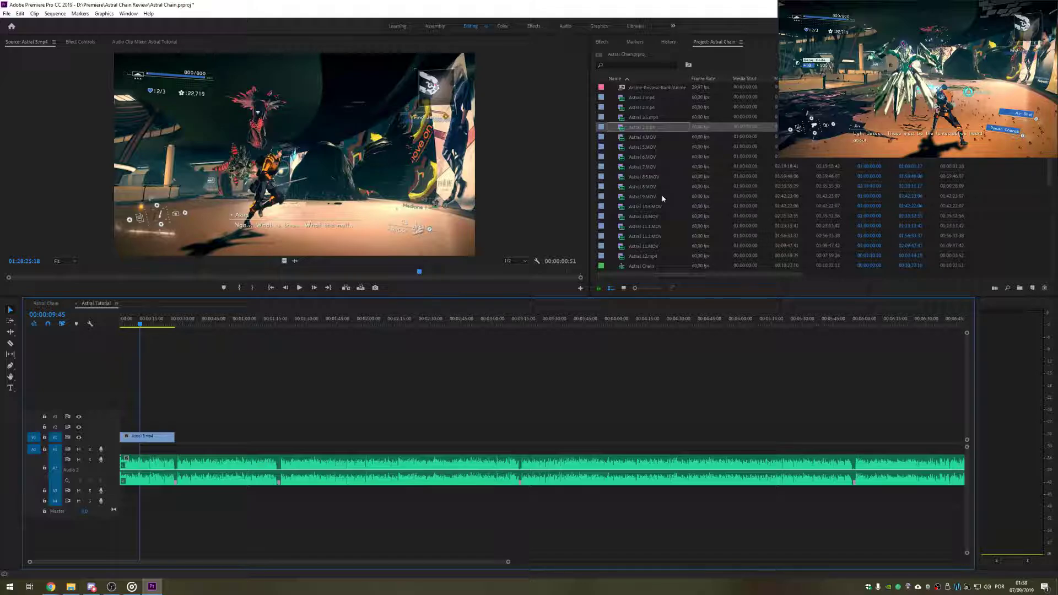
{"action": "scroll", "coordinate": [680, 191], "scroll_direction": "down", "scroll_amount": 2}
{"action": "scroll", "coordinate": [680, 191], "scroll_direction": "down", "scroll_amount": 1}
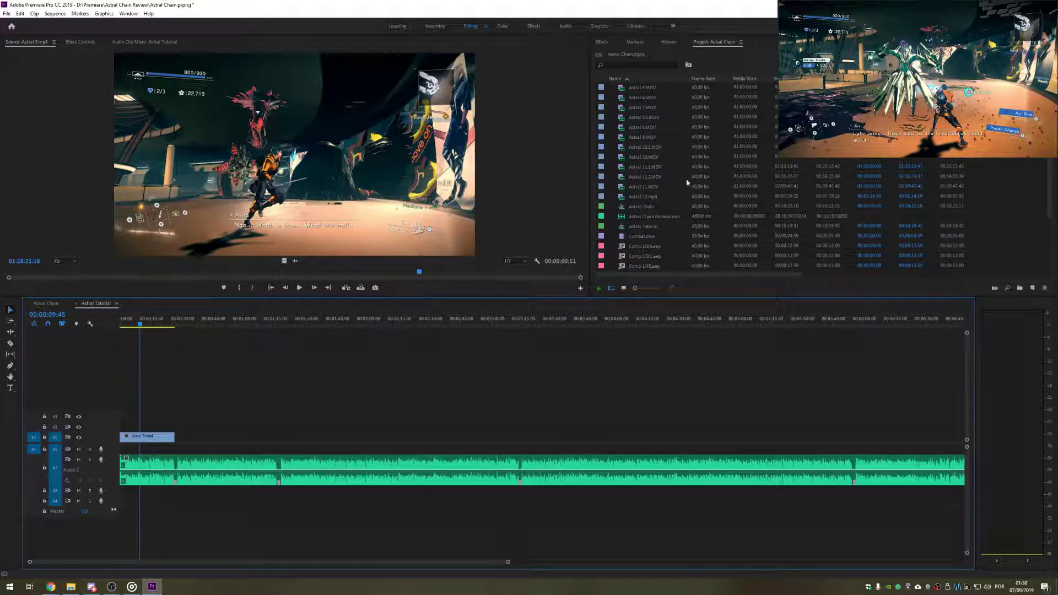
{"action": "scroll", "coordinate": [679, 156], "scroll_direction": "up", "scroll_amount": 2}
{"action": "scroll", "coordinate": [685, 163], "scroll_direction": "down", "scroll_amount": 5}
{"action": "scroll", "coordinate": [666, 183], "scroll_direction": "up", "scroll_amount": 3}
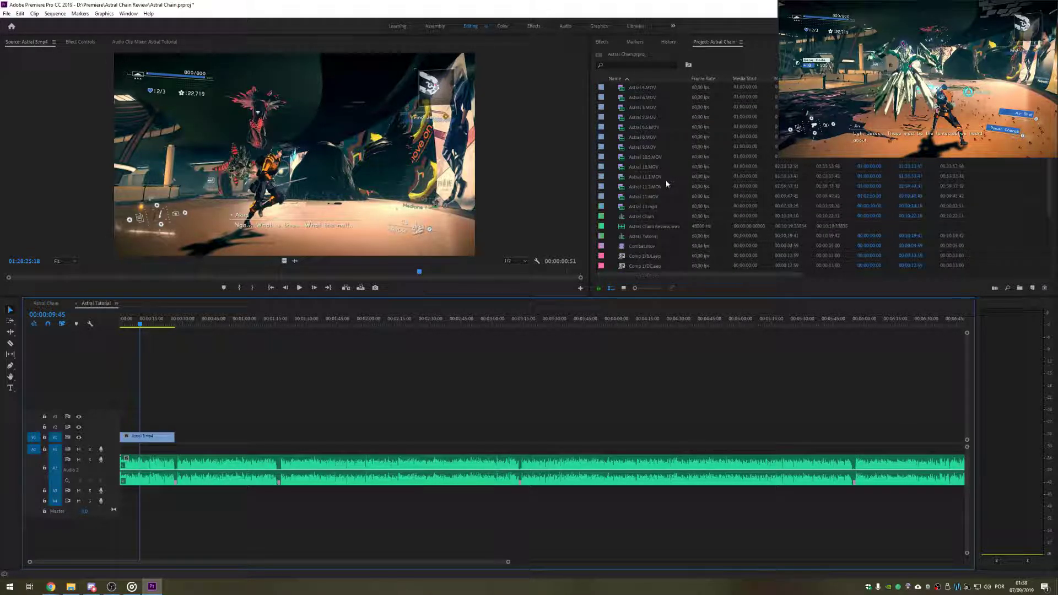
{"action": "scroll", "coordinate": [666, 181], "scroll_direction": "down", "scroll_amount": 4}
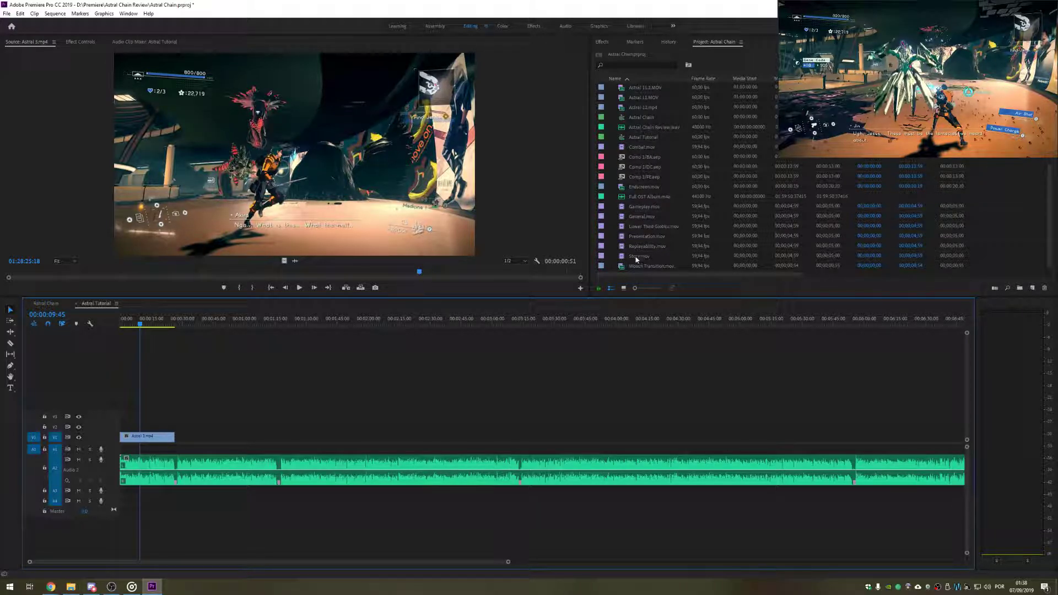
{"action": "left_click_drag", "start_coordinate": [631, 269], "coordinate": [175, 417]}
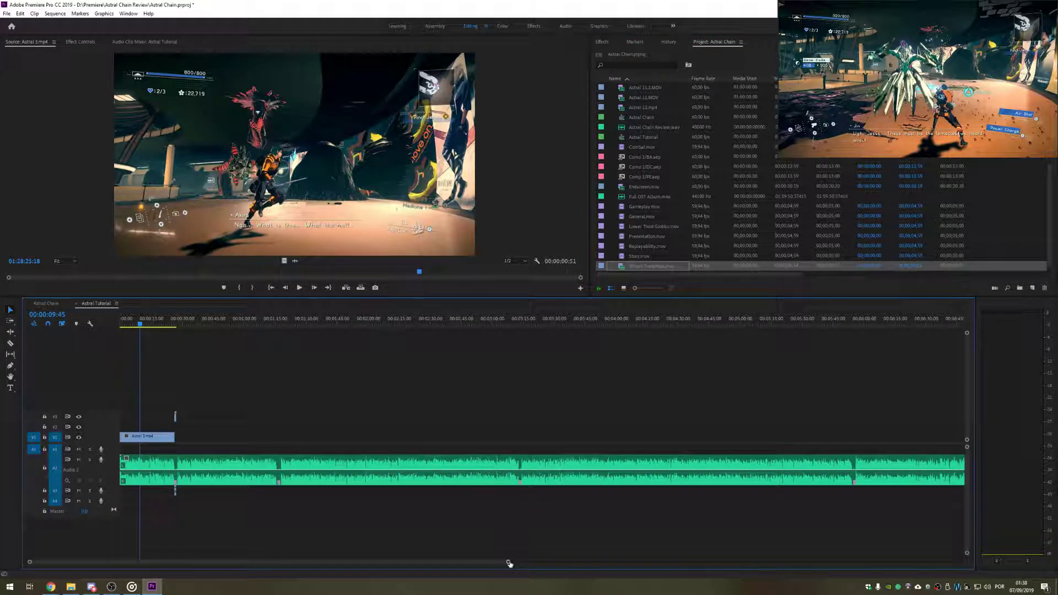
Step: Shift the transition slightly earlier, trim the end of Astral 3.mp4 to fall beneath it, and play across the cut
{"action": "left_click_drag", "start_coordinate": [510, 563], "coordinate": [353, 554]}
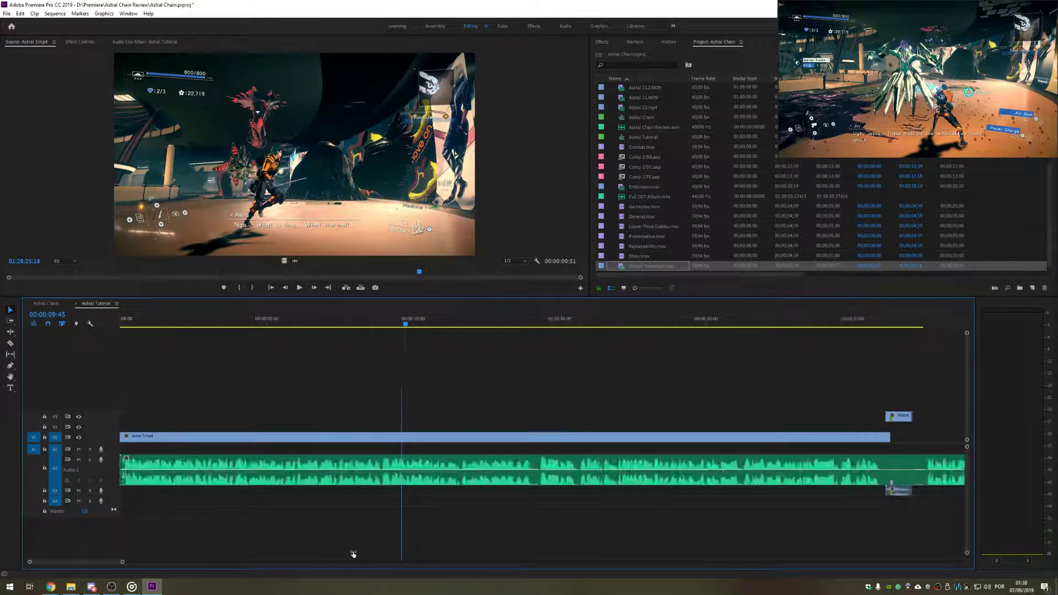
{"action": "scroll", "coordinate": [690, 491], "scroll_direction": "down", "scroll_amount": 6}
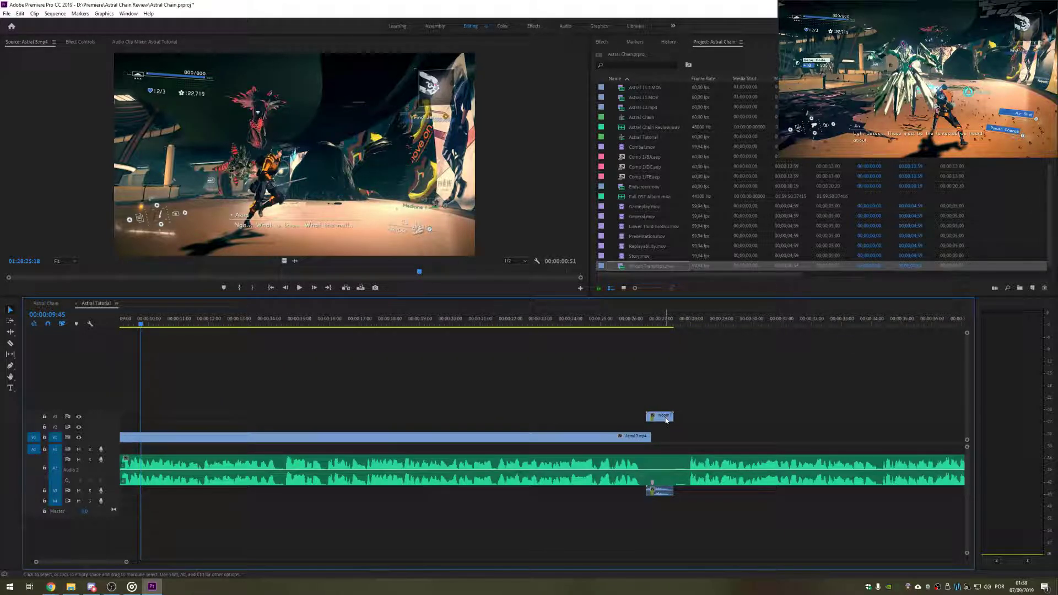
{"action": "left_click_drag", "start_coordinate": [667, 420], "coordinate": [640, 437]}
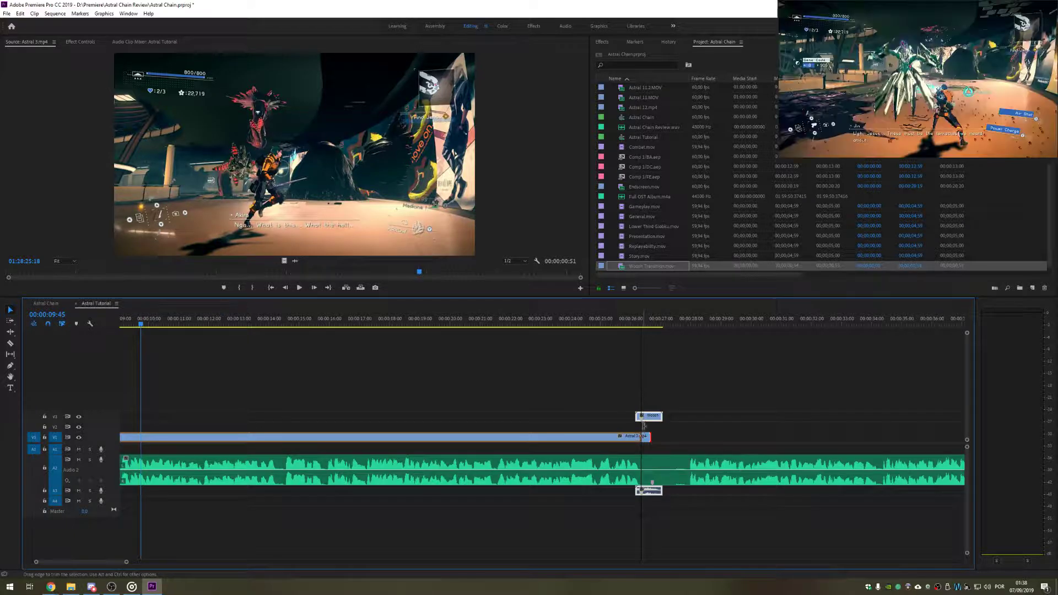
{"action": "left_click", "coordinate": [636, 325]}
{"action": "mouse_move", "coordinate": [636, 326]}
{"action": "left_mouse_down"}
{"action": "mouse_move", "coordinate": [656, 326]}
{"action": "mouse_move", "coordinate": [618, 331]}
{"action": "left_mouse_up"}
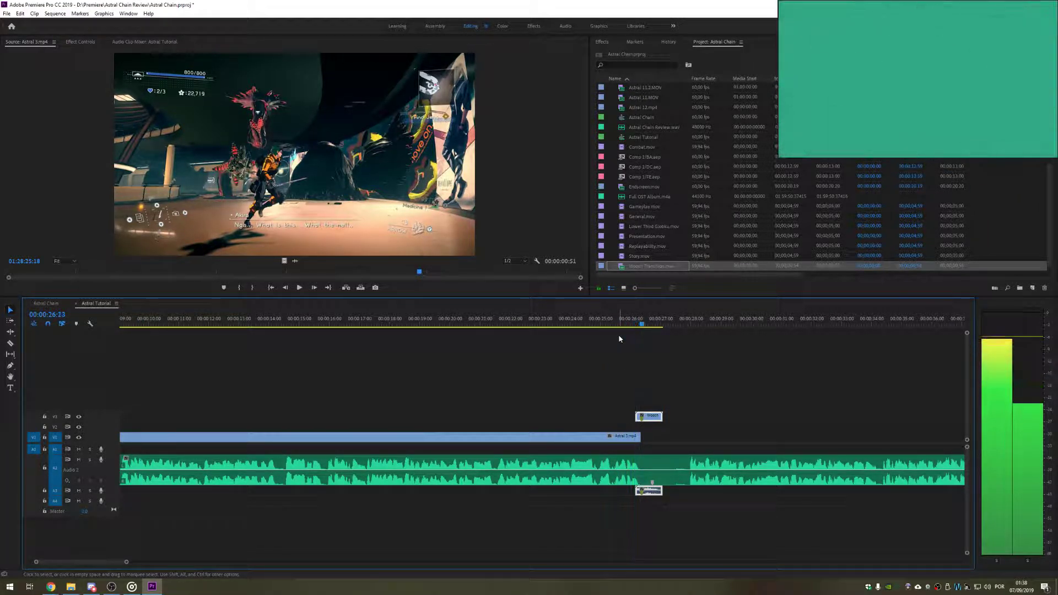
Step: Cut the voice-over at the first gap, move the remaining narration earlier to shorten the pause, and play it back
{"action": "key", "text": "c"}
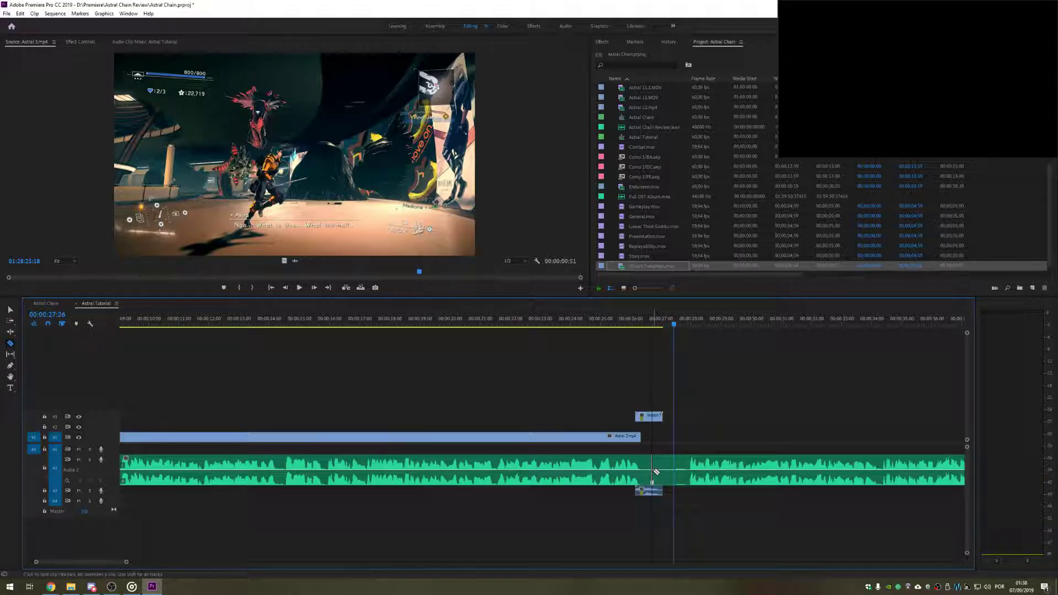
{"action": "mouse_move", "coordinate": [657, 464]}
{"action": "left_mouse_down"}
{"action": "mouse_move", "coordinate": [693, 464]}
{"action": "mouse_move", "coordinate": [677, 465]}
{"action": "left_mouse_up"}
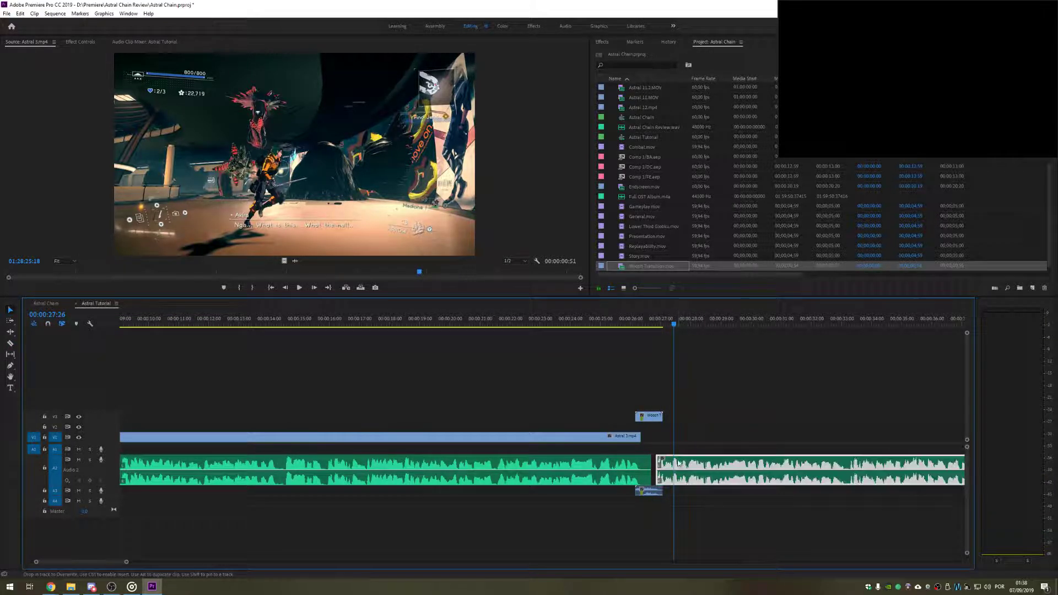
{"action": "left_click", "coordinate": [620, 323]}
{"action": "key", "text": "space"}
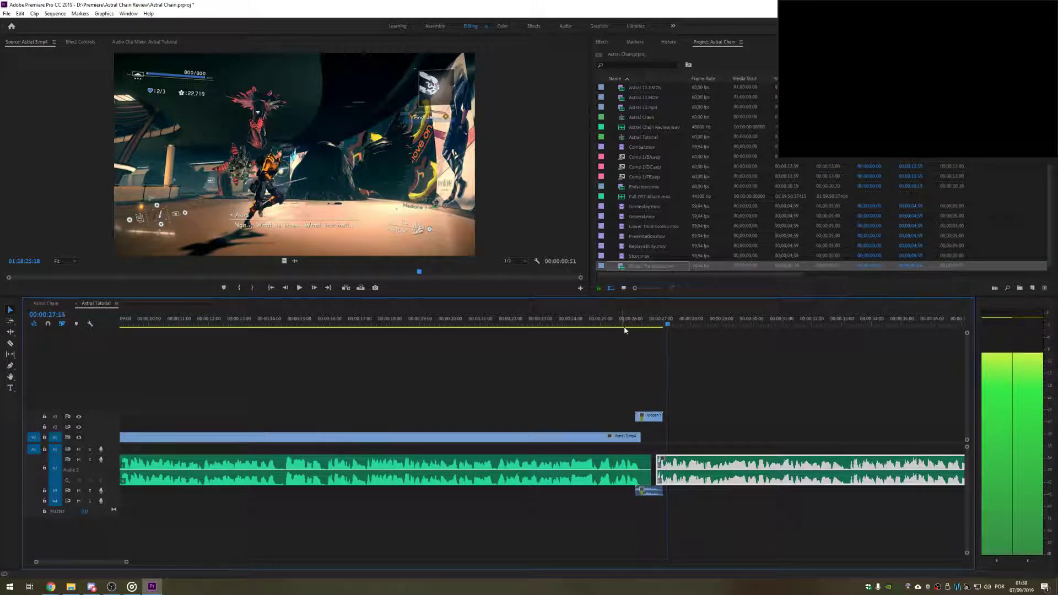
{"action": "left_click", "coordinate": [763, 413]}
{"action": "key", "text": "space"}
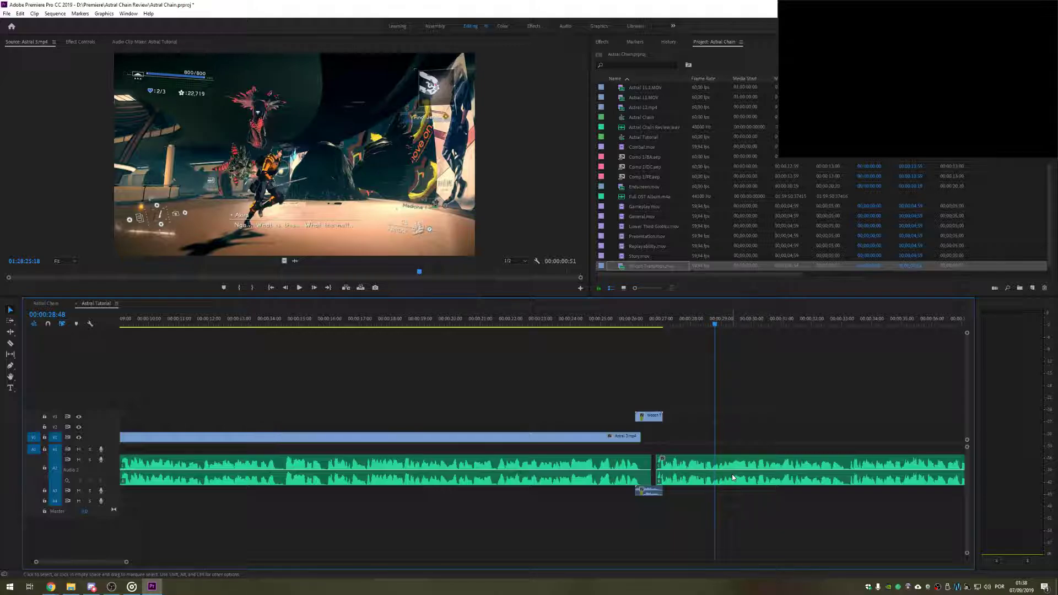
Step: Open Astral 1.mp4 in the Source monitor, find the hairstyle selection screen, and mark a short range there
{"action": "scroll", "coordinate": [654, 133], "scroll_direction": "up", "scroll_amount": 5}
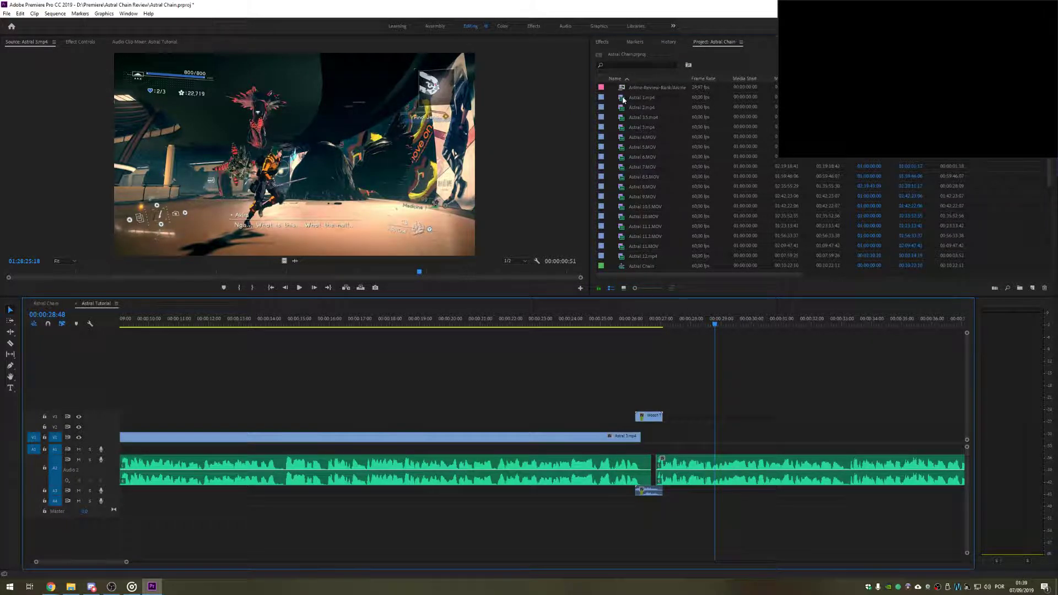
{"action": "double_click", "coordinate": [623, 98]}
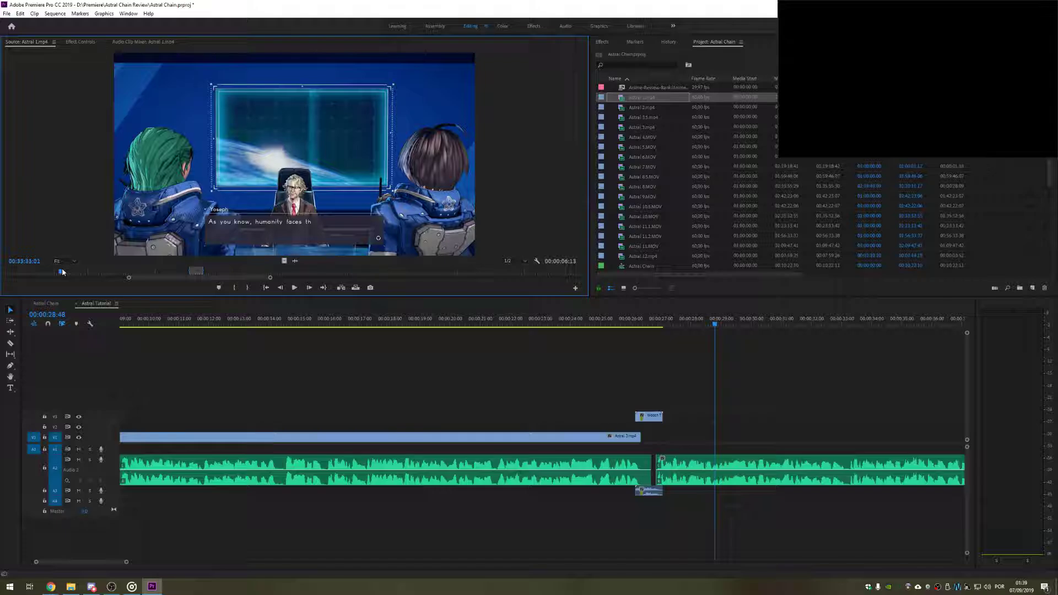
{"action": "left_click_drag", "start_coordinate": [66, 273], "coordinate": [18, 274]}
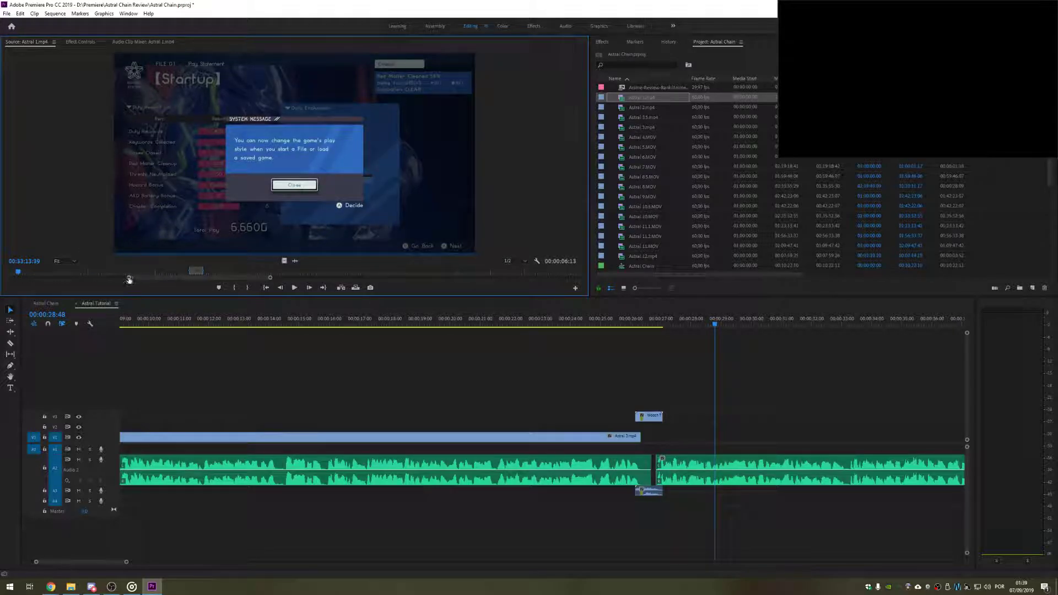
{"action": "left_click_drag", "start_coordinate": [129, 278], "coordinate": [1, 346]}
{"action": "left_click", "coordinate": [43, 273]}
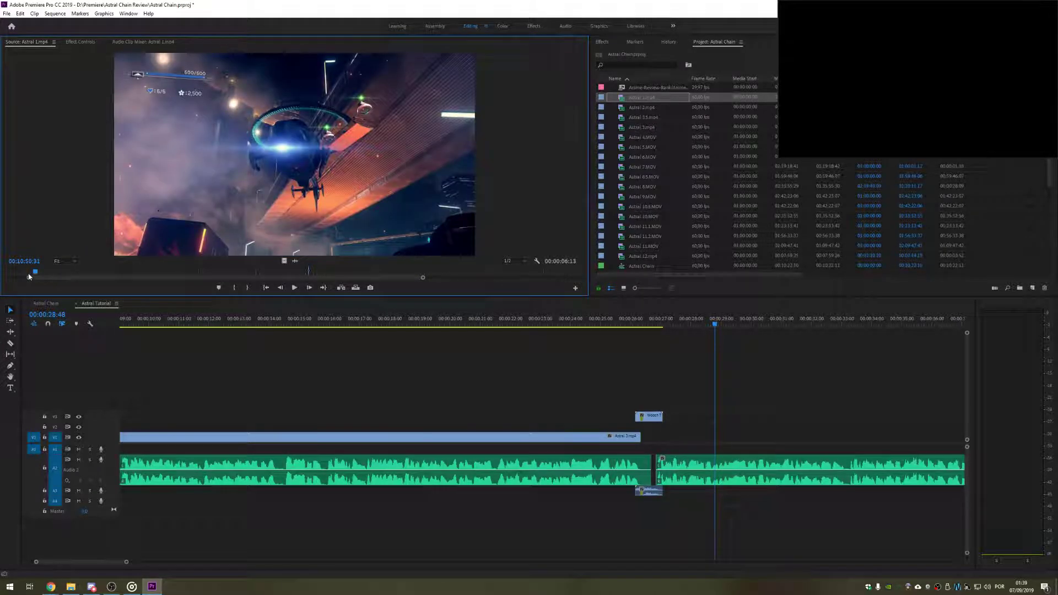
{"action": "left_click", "coordinate": [83, 273]}
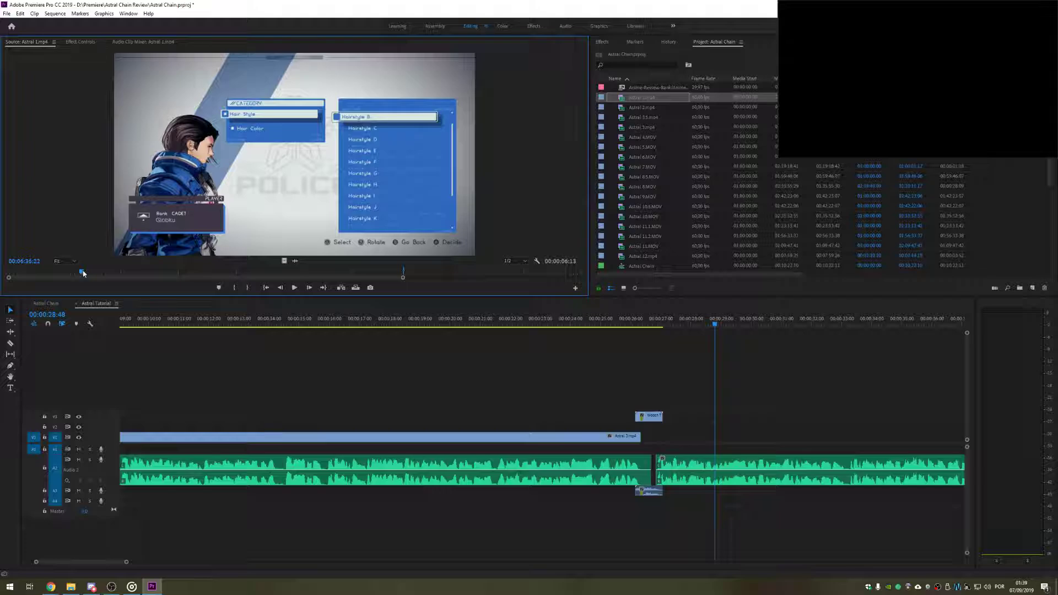
{"action": "key", "text": "space"}
{"action": "left_click", "coordinate": [234, 287]}
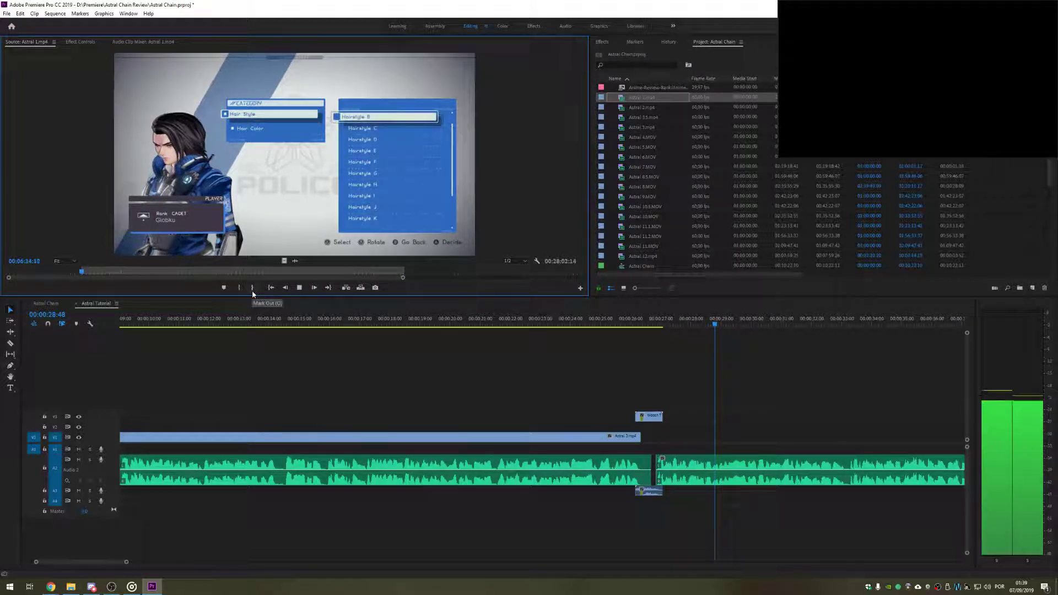
{"action": "left_click", "coordinate": [253, 290]}
Step: Place the marked Astral 1.mp4 shot on V1 after Astral 3.mp4, extend it to about 00:00:39, and listen to the narration there
{"action": "left_click_drag", "start_coordinate": [284, 261], "coordinate": [948, 436]}
{"action": "scroll", "coordinate": [641, 491], "scroll_direction": "down", "scroll_amount": 5}
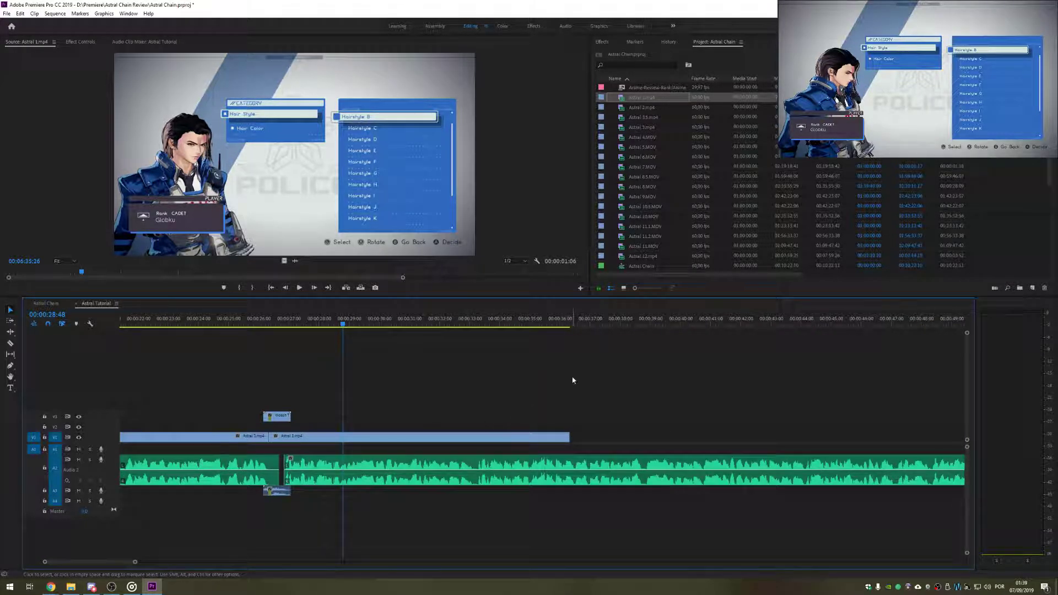
{"action": "key", "text": "space"}
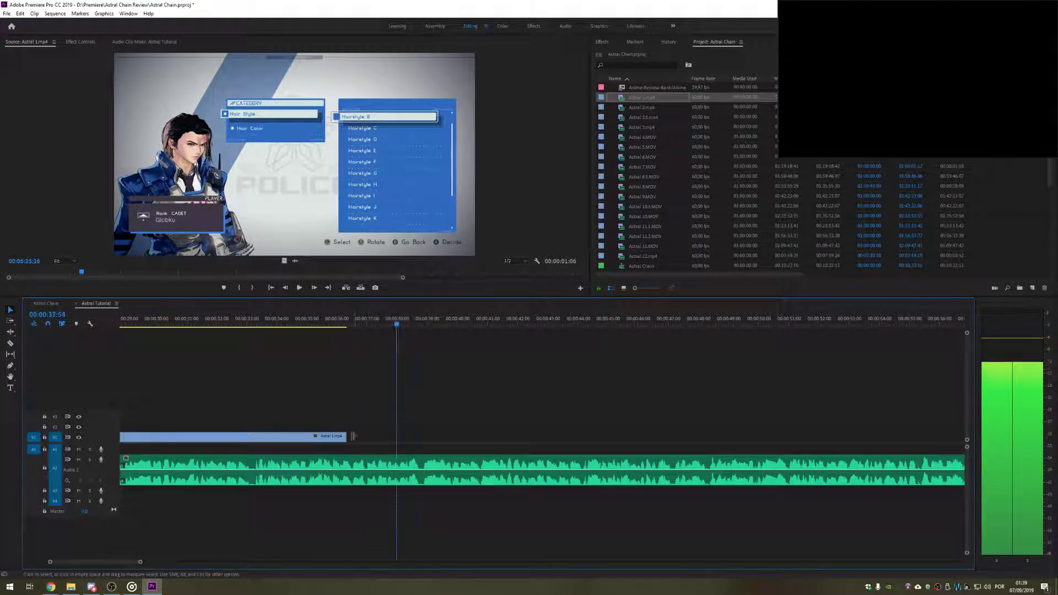
{"action": "left_click_drag", "start_coordinate": [344, 436], "coordinate": [422, 436]}
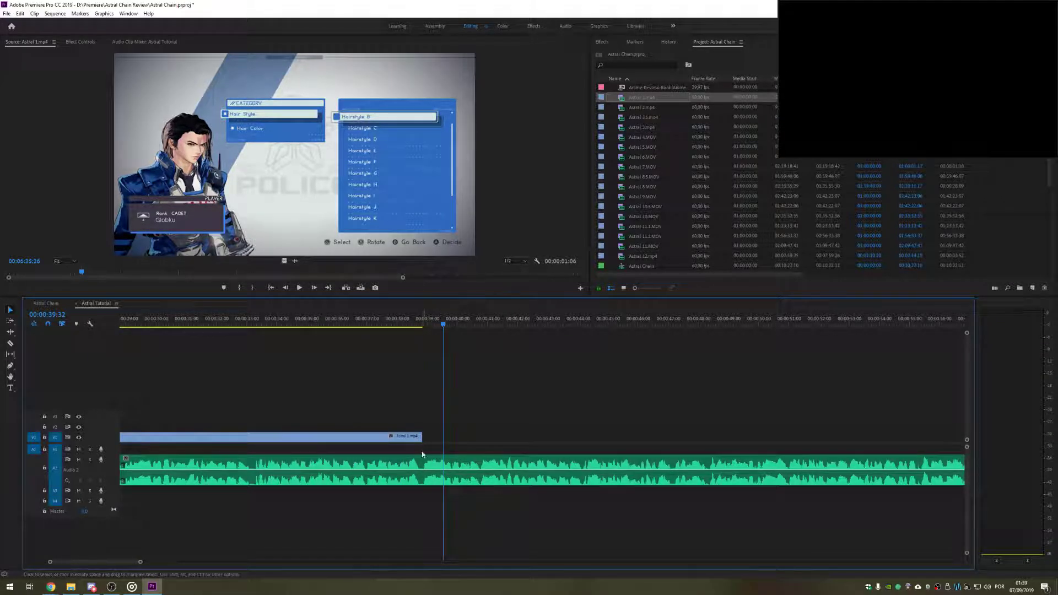
{"action": "left_click_drag", "start_coordinate": [379, 325], "coordinate": [432, 326]}
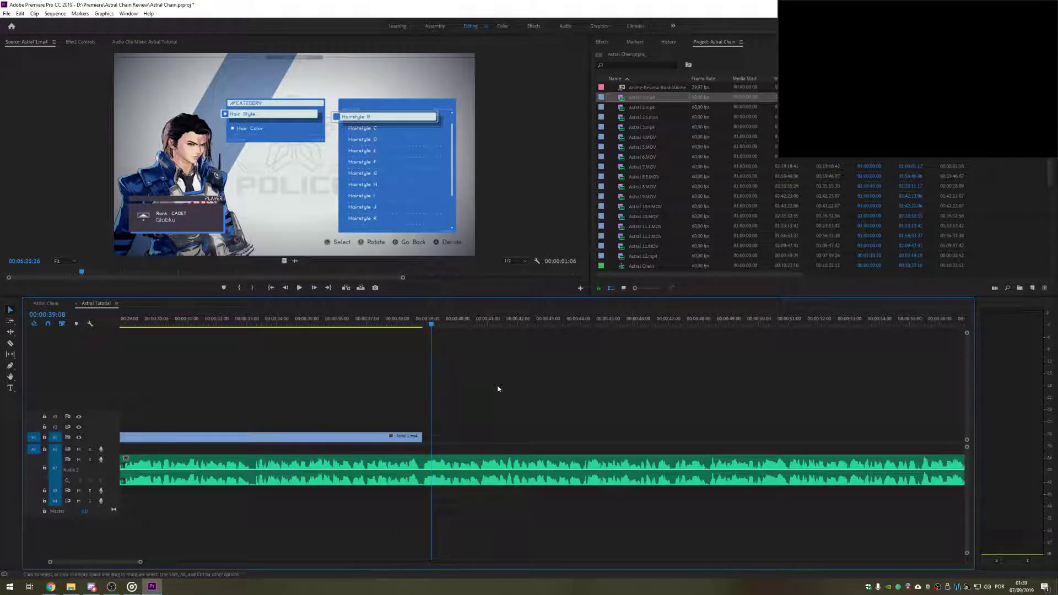
Step: Scrub Astral 1.mp4 forward in the Source monitor to the later street gameplay, then open its timeline shot there
{"action": "scroll", "coordinate": [496, 444], "scroll_direction": "right", "scroll_amount": 3}
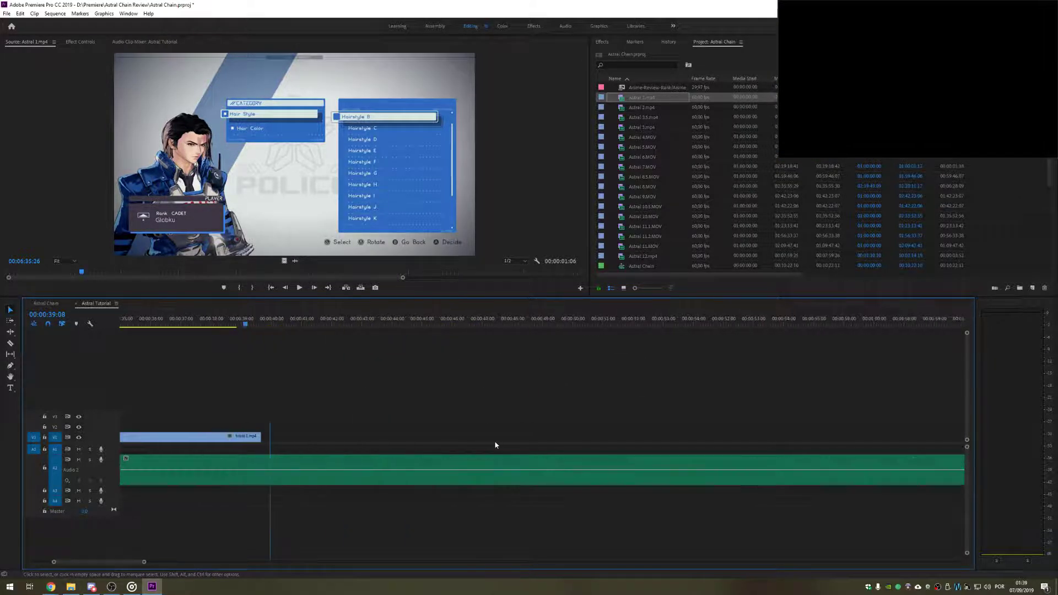
{"action": "left_click_drag", "start_coordinate": [144, 562], "coordinate": [193, 563]}
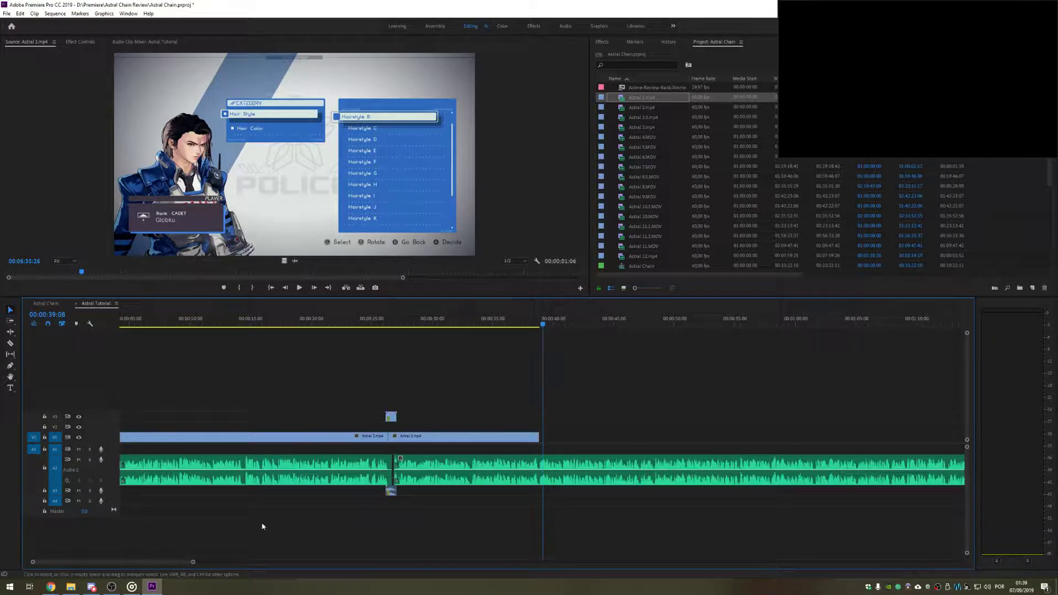
{"action": "left_click_drag", "start_coordinate": [93, 271], "coordinate": [154, 272]}
{"action": "mouse_move", "coordinate": [193, 563]}
{"action": "left_mouse_down"}
{"action": "mouse_move", "coordinate": [594, 559]}
{"action": "mouse_move", "coordinate": [210, 562]}
{"action": "left_mouse_up"}
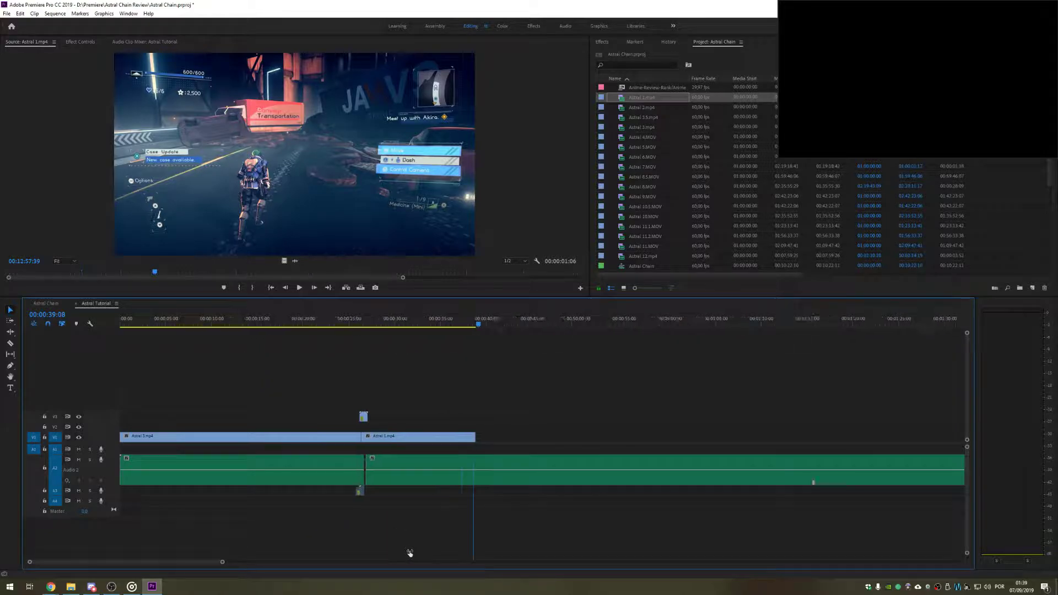
{"action": "double_click", "coordinate": [429, 436]}
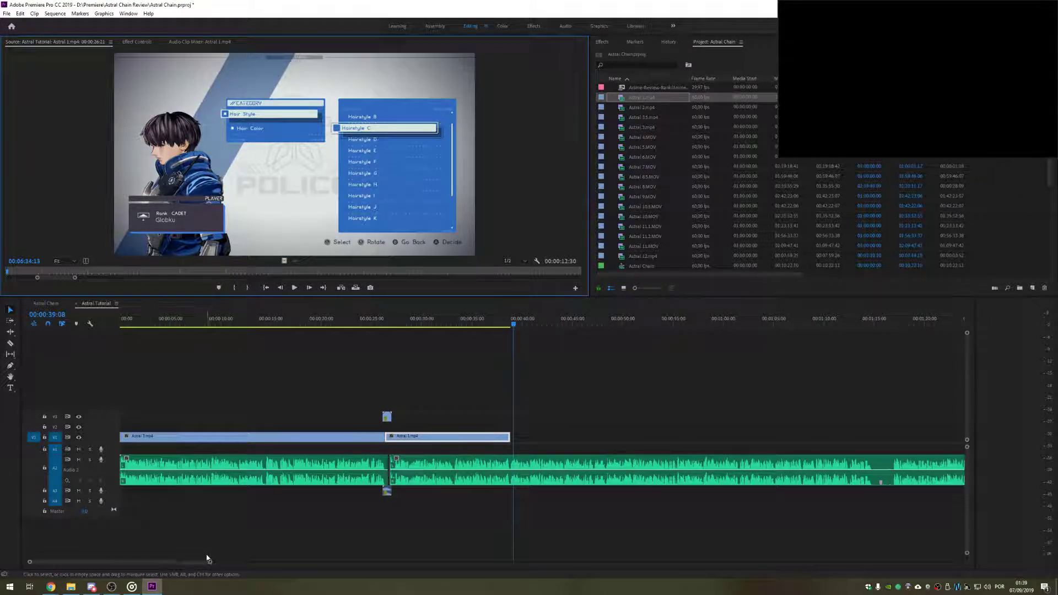
Step: Try extending the Astral 1.mp4 shot on V1 to the end of the narration at about 00:10:18, and scrub through it
{"action": "left_click_drag", "start_coordinate": [210, 563], "coordinate": [774, 542]}
{"action": "left_click", "coordinate": [732, 325]}
{"action": "left_click_drag", "start_coordinate": [741, 325], "coordinate": [738, 325]}
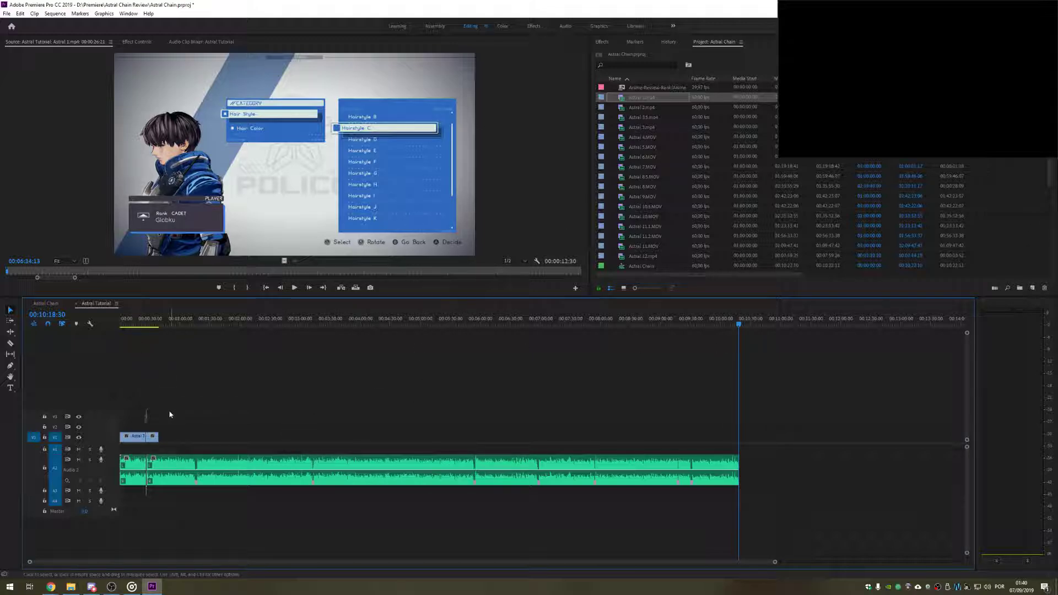
{"action": "left_click_drag", "start_coordinate": [162, 437], "coordinate": [742, 439]}
{"action": "left_click_drag", "start_coordinate": [170, 325], "coordinate": [508, 339]}
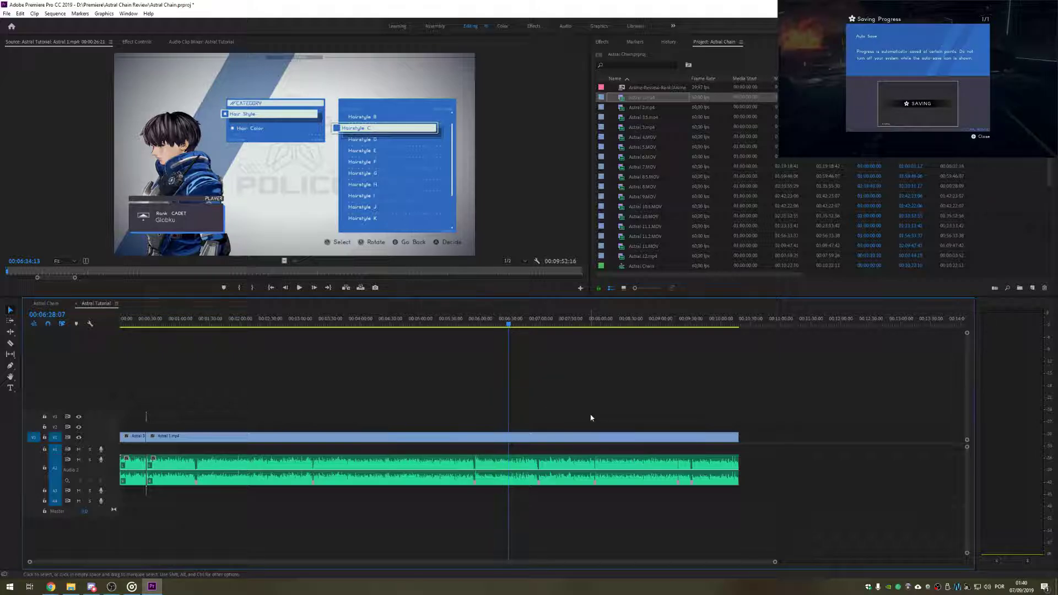
{"action": "left_click_drag", "start_coordinate": [601, 407], "coordinate": [476, 446]}
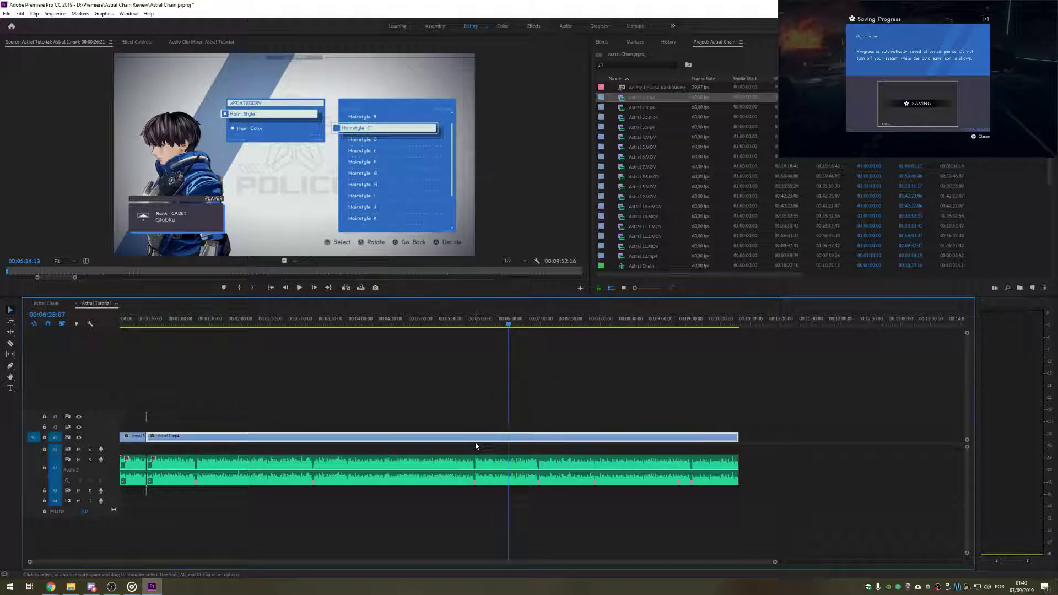
{"action": "key", "text": "Delete"}
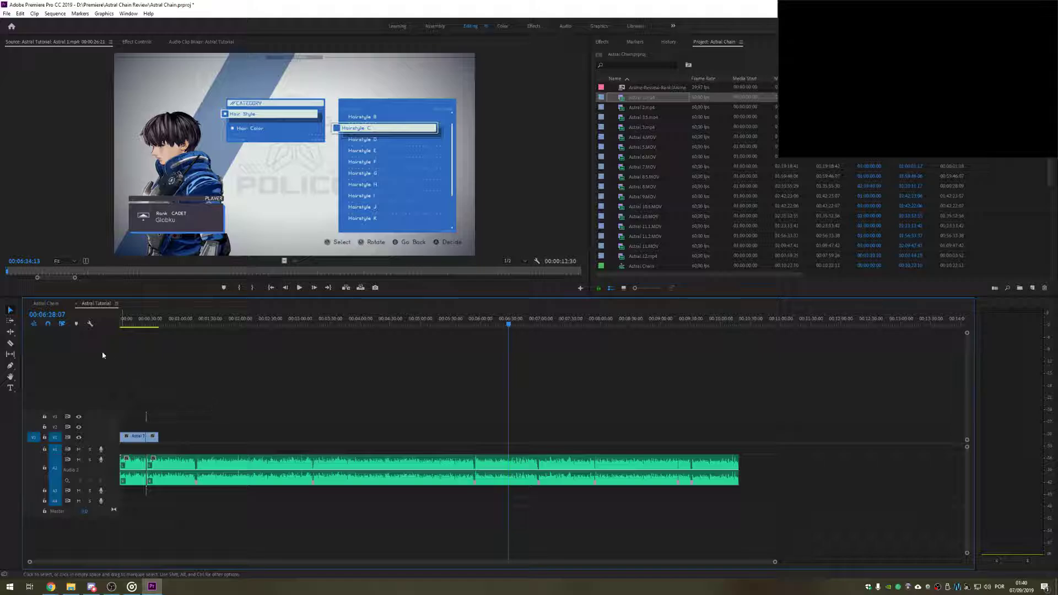
Step: Copy the V1 footage and voice-over clips from the finished Astral Chain sequence
{"action": "left_click", "coordinate": [48, 303]}
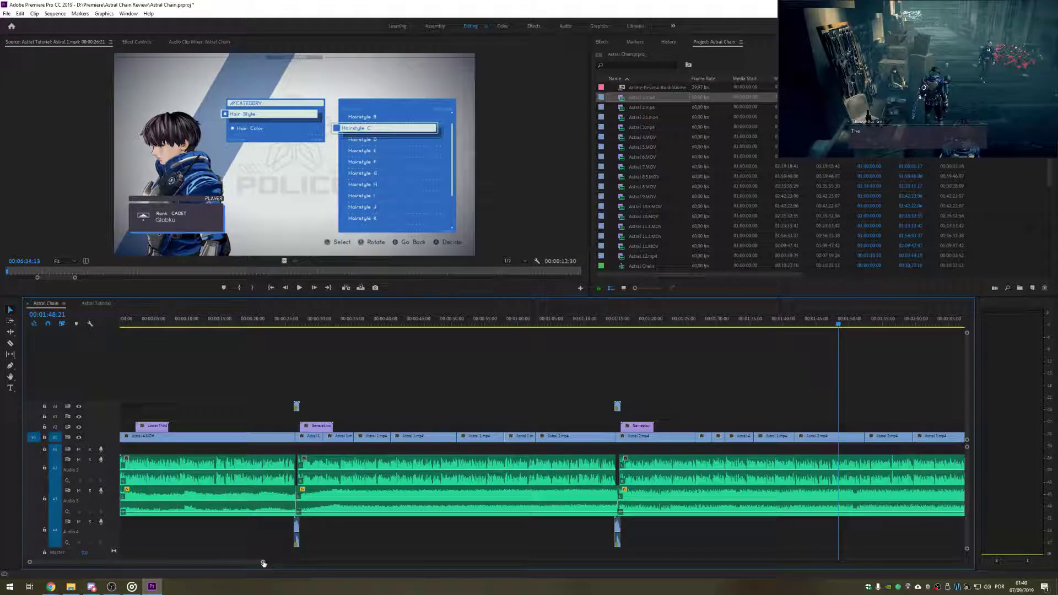
{"action": "left_click_drag", "start_coordinate": [263, 562], "coordinate": [789, 562]}
{"action": "left_click_drag", "start_coordinate": [753, 469], "coordinate": [92, 341]}
Step: Delete all clips from the Astral Tutorial sequence
{"action": "left_click", "coordinate": [97, 304]}
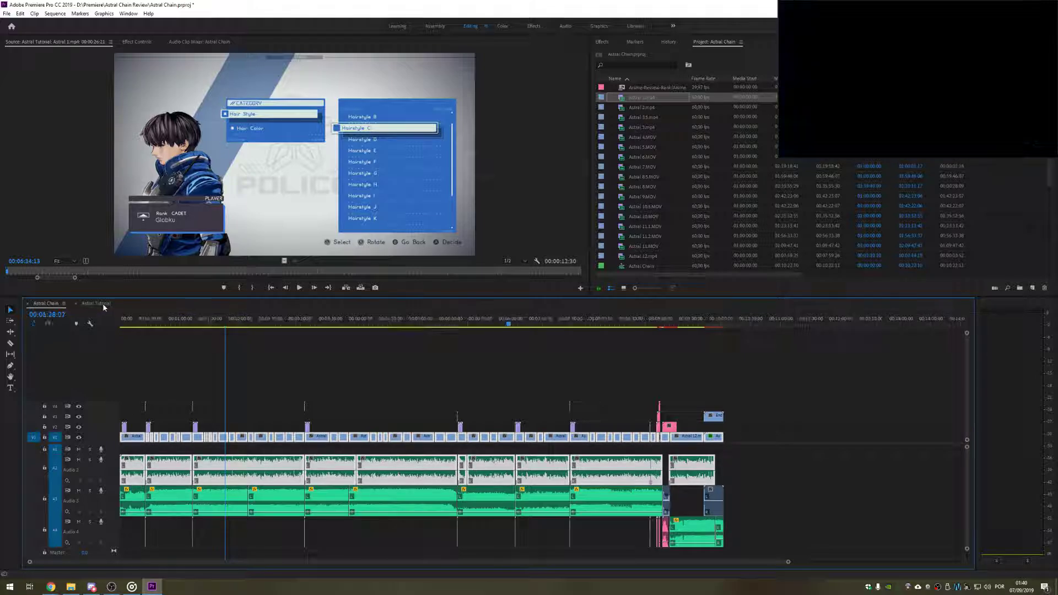
{"action": "left_click_drag", "start_coordinate": [789, 405], "coordinate": [132, 476]}
{"action": "key", "text": "Delete"}
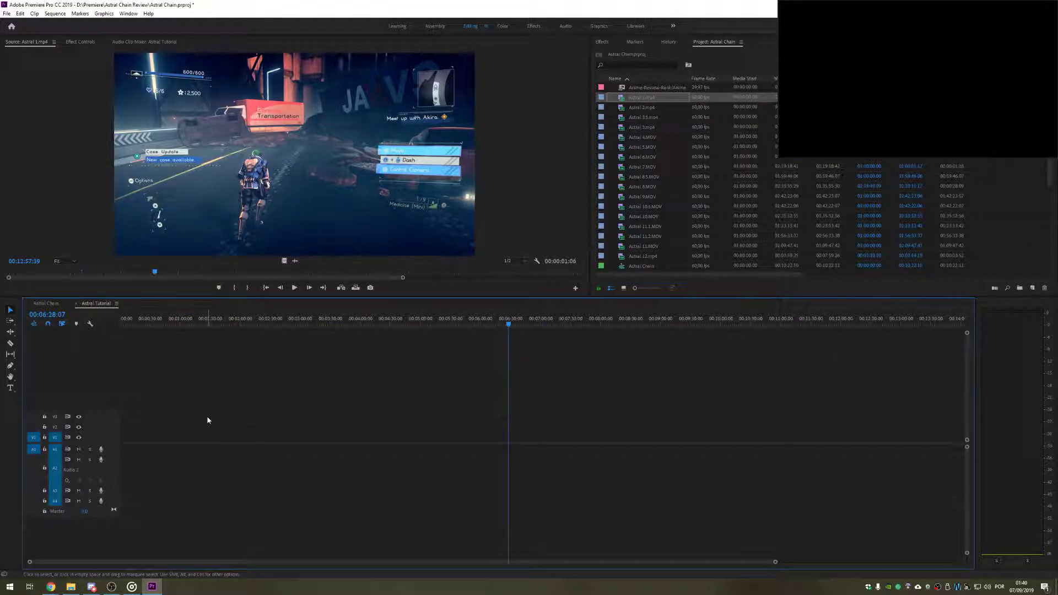
Step: Paste the copied footage and narration at the start of Astral Tutorial and move the narration to track A2
{"action": "key", "text": "Home"}
{"action": "key", "text": "ctrl+v"}
{"action": "left_click", "coordinate": [218, 485]}
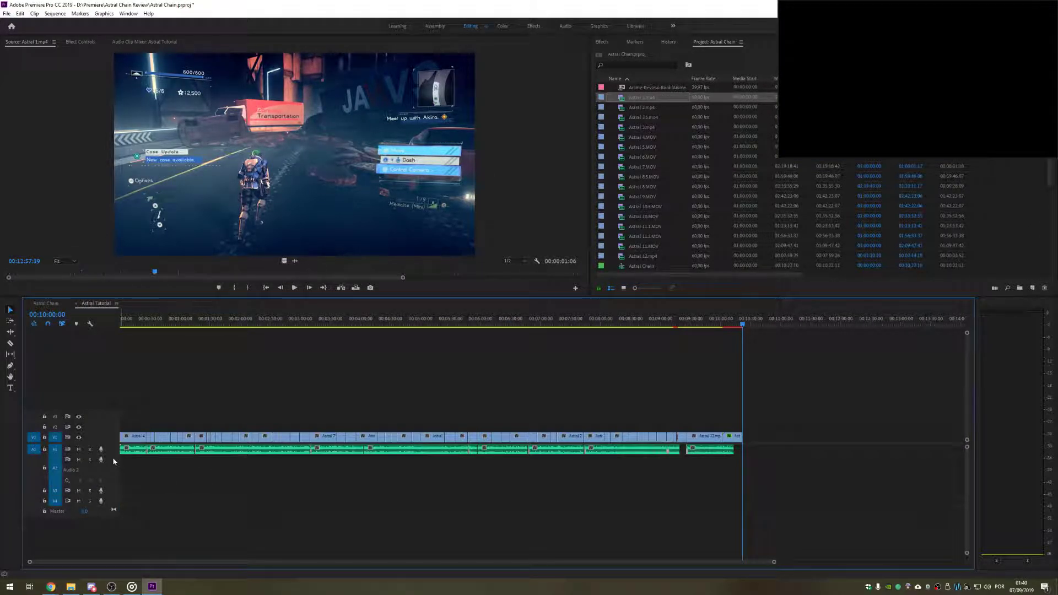
{"action": "left_click_drag", "start_coordinate": [734, 493], "coordinate": [129, 463]}
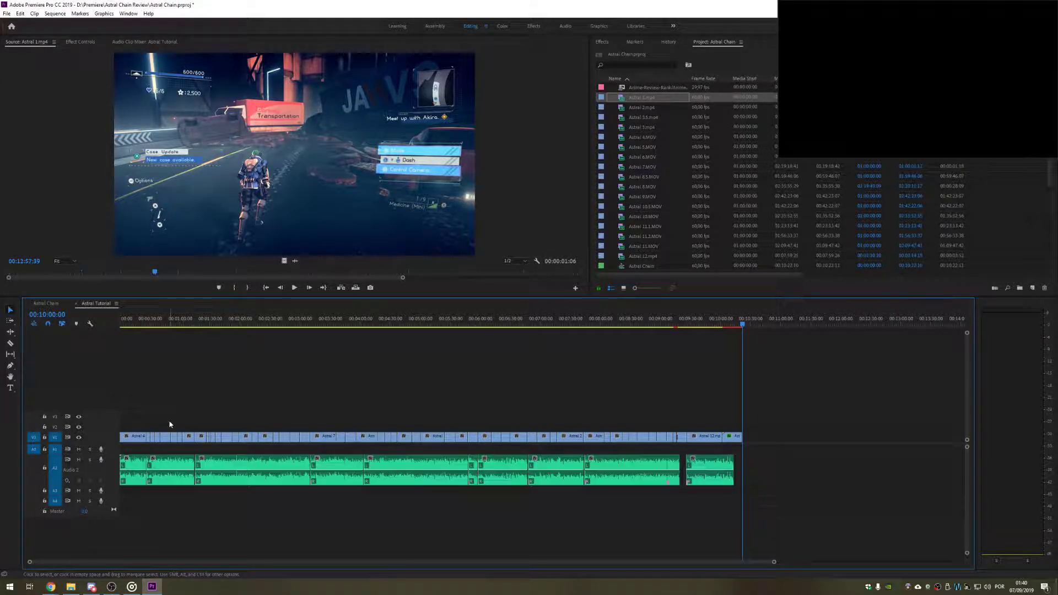
{"action": "left_click_drag", "start_coordinate": [128, 322], "coordinate": [160, 330]}
Step: In the Astral Chain sequence, select and copy the V1 footage, voice-over, transition clips and end screen with its audio
{"action": "left_click", "coordinate": [46, 303]}
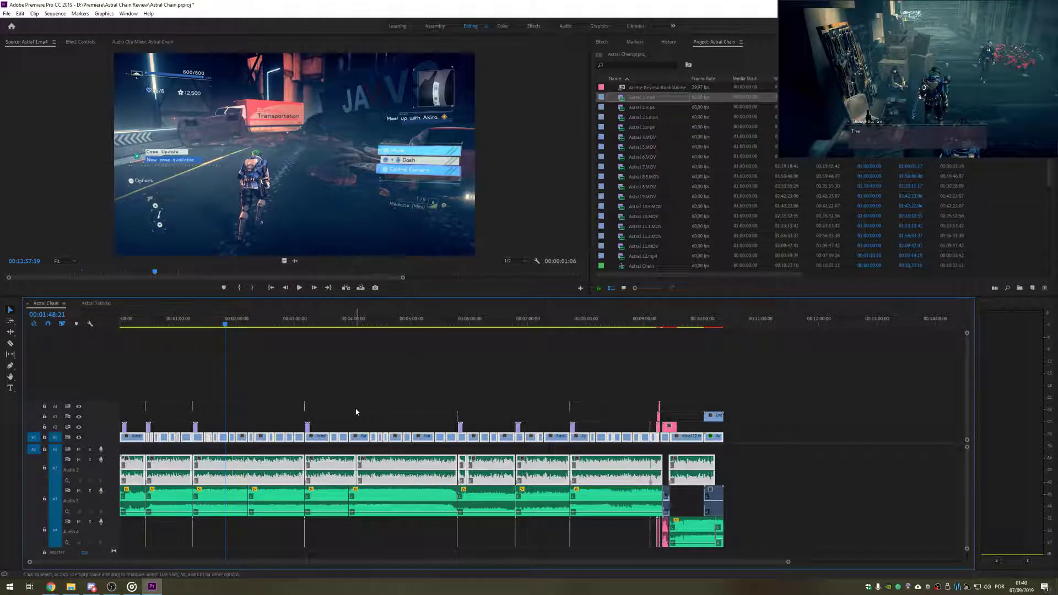
{"action": "left_click_drag", "start_coordinate": [161, 389], "coordinate": [600, 412]}
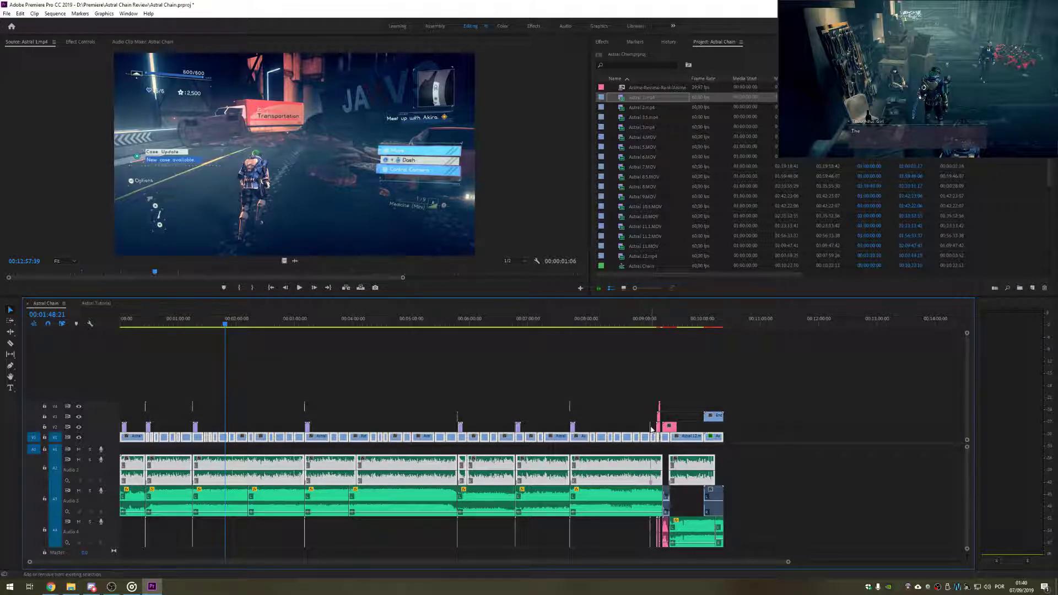
{"action": "left_click", "coordinate": [654, 427]}
{"action": "left_click", "coordinate": [741, 438]}
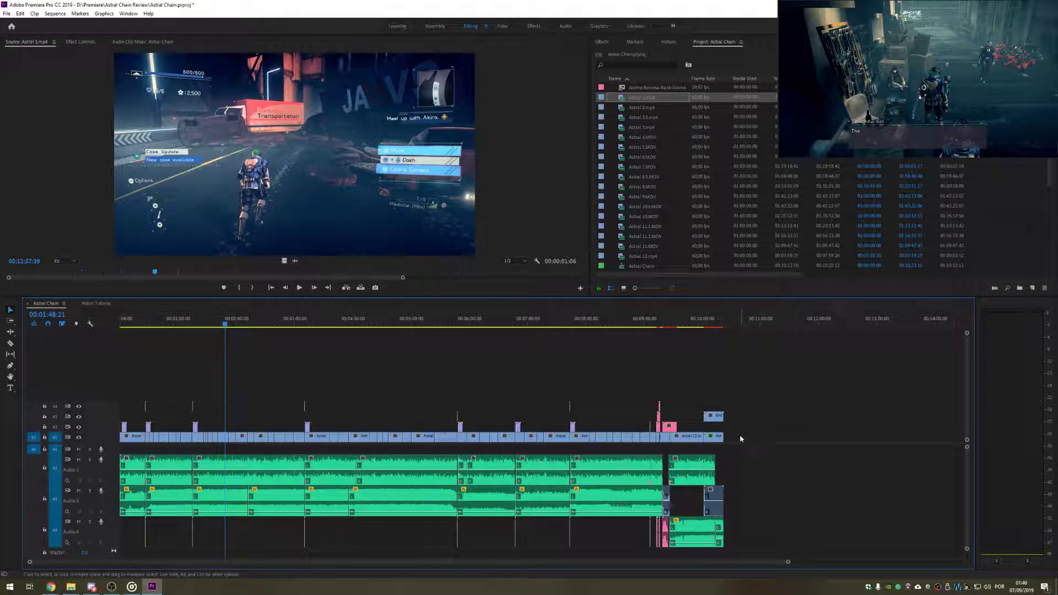
{"action": "left_click_drag", "start_coordinate": [743, 441], "coordinate": [126, 388]}
{"action": "left_click_drag", "start_coordinate": [311, 412], "coordinate": [594, 416]}
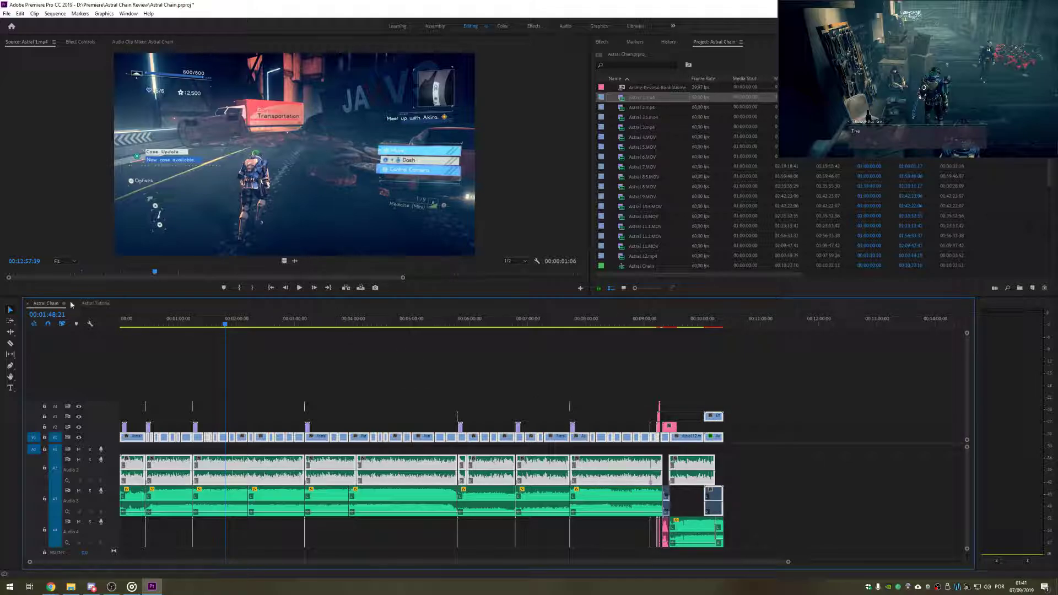
Step: Paste the copied clips into the empty Astral Tutorial sequence and move the narration to track A2
{"action": "left_click", "coordinate": [106, 305]}
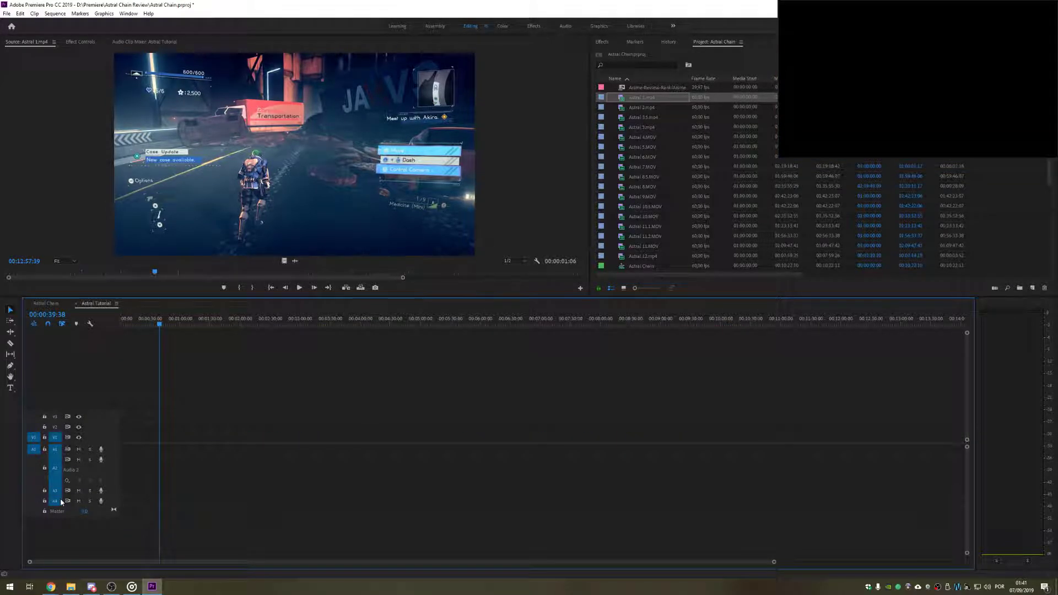
{"action": "key", "text": "ctrl+v"}
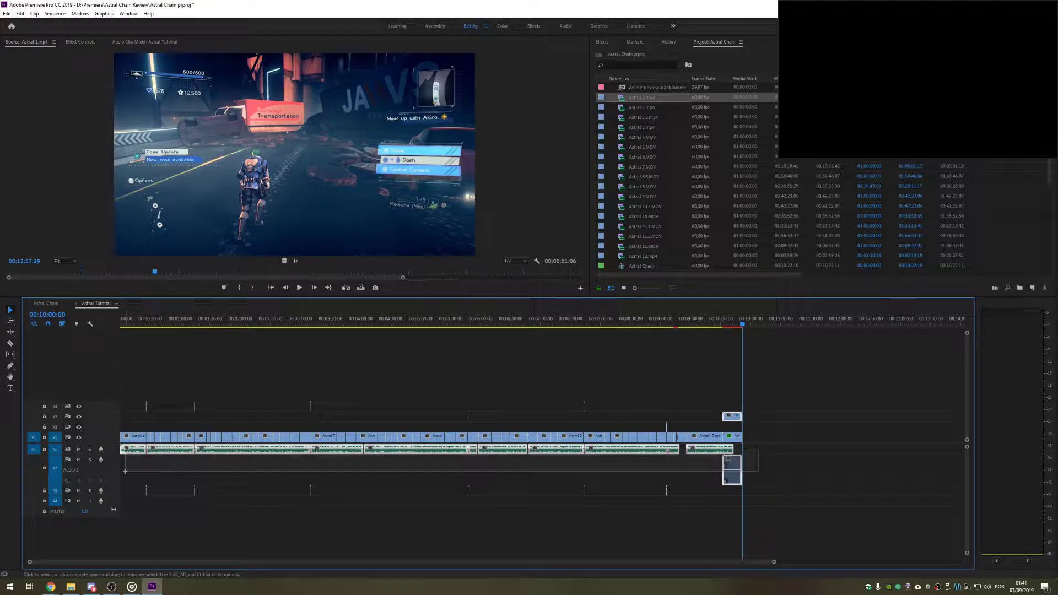
{"action": "left_click", "coordinate": [142, 326]}
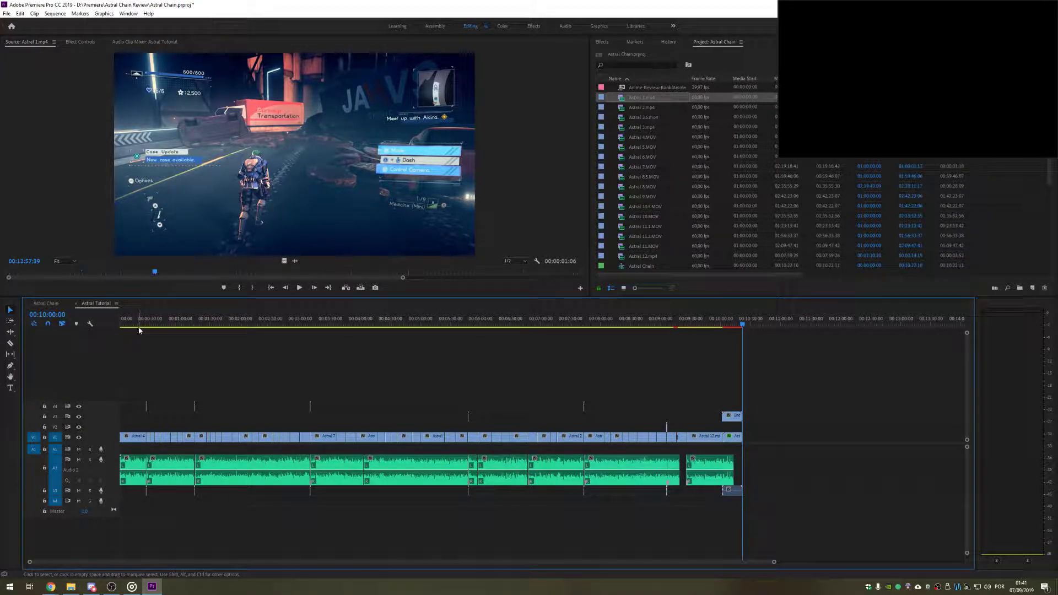
Step: Play across the first transition, starting from about 00:00:25
{"action": "left_click_drag", "start_coordinate": [775, 562], "coordinate": [453, 557]}
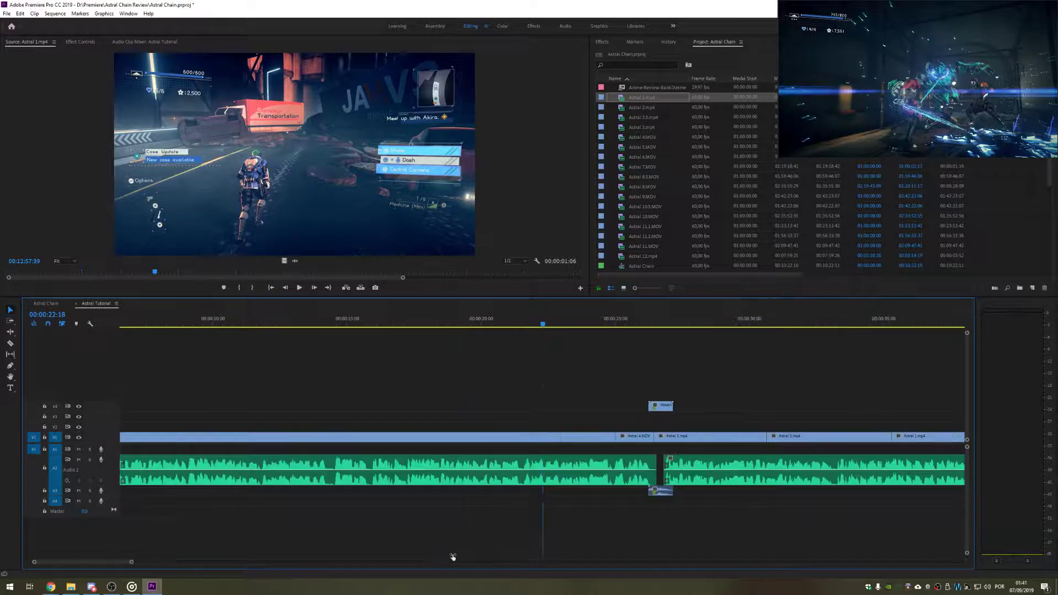
{"action": "left_click", "coordinate": [631, 324]}
{"action": "key", "text": "space"}
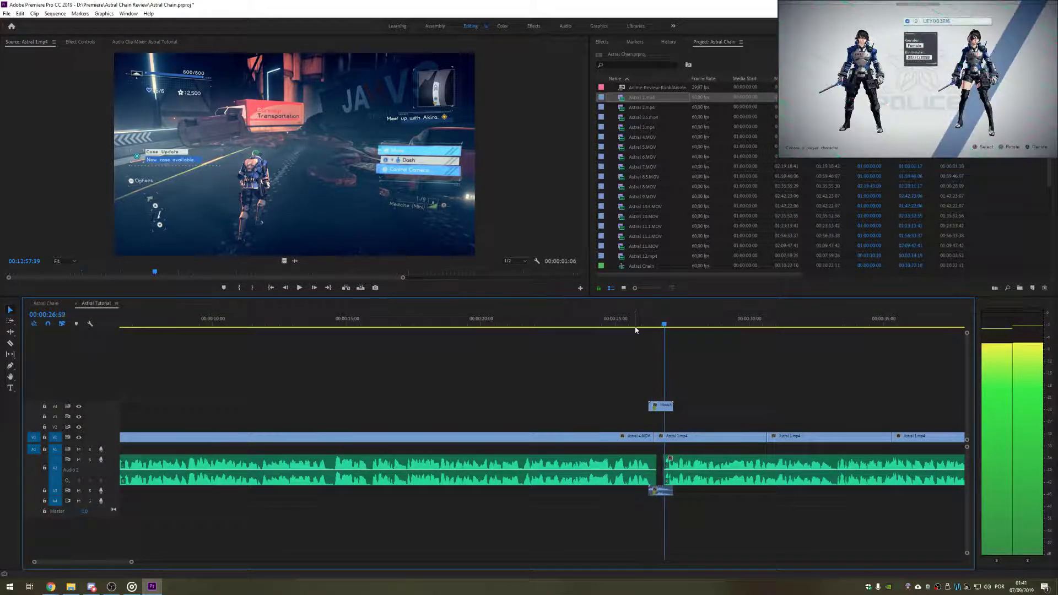
{"action": "key", "text": "space"}
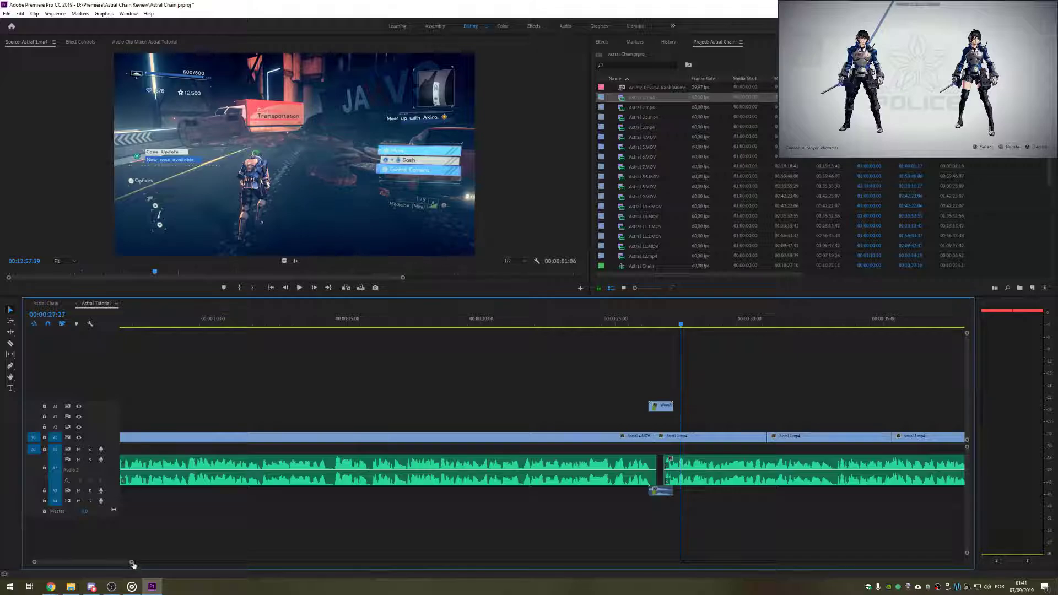
Step: Play the lead-in to the end screen around 00:10:00 in the Astral Tutorial sequence
{"action": "left_click_drag", "start_coordinate": [132, 564], "coordinate": [591, 562]}
{"action": "left_click", "coordinate": [439, 325]}
{"action": "key", "text": "space"}
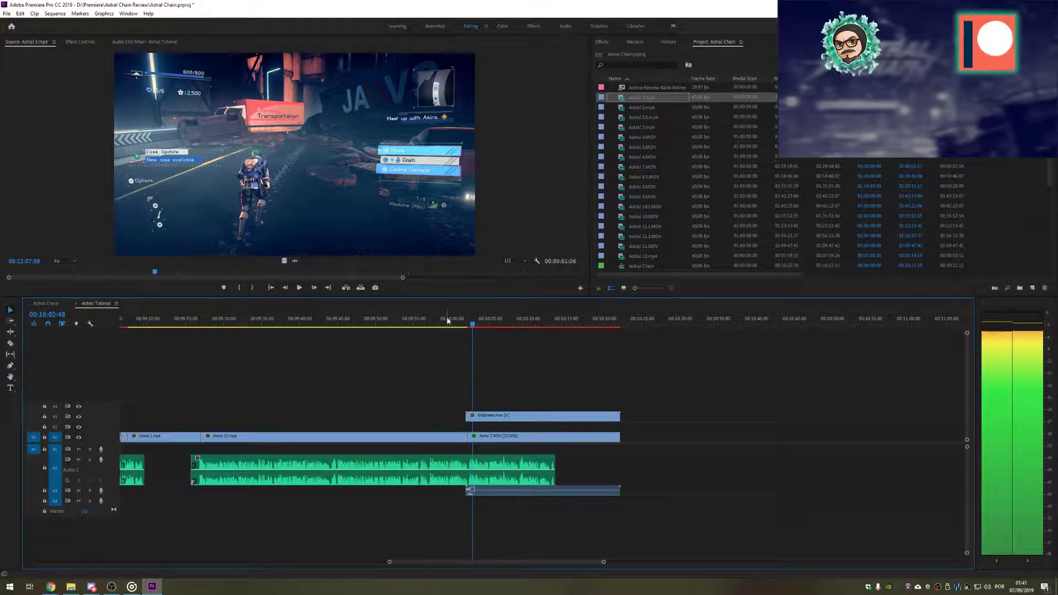
{"action": "key", "text": "space"}
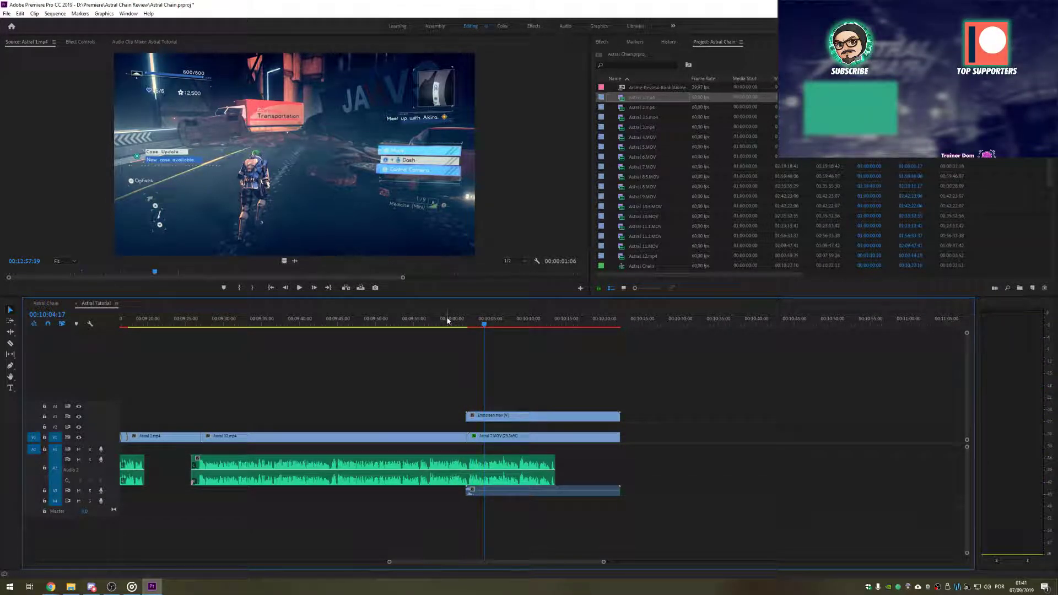
Step: Place the Lower Third Globku.mov title on V2 at about 00:00:02:26 and play it back
{"action": "left_click_drag", "start_coordinate": [389, 562], "coordinate": [26, 533]}
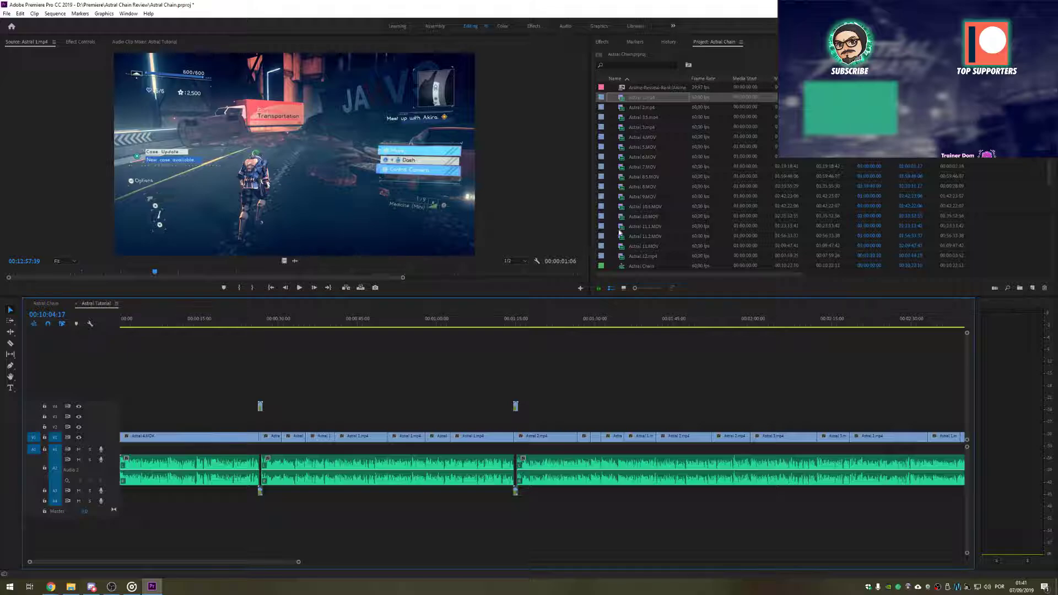
{"action": "scroll", "coordinate": [656, 187], "scroll_direction": "down", "scroll_amount": 5}
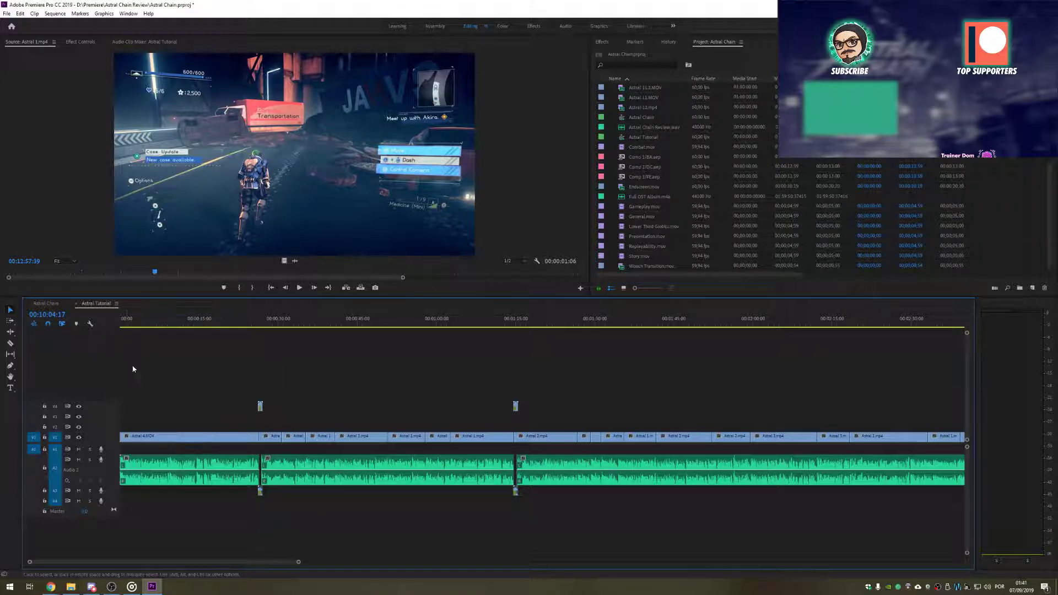
{"action": "left_click", "coordinate": [132, 324]}
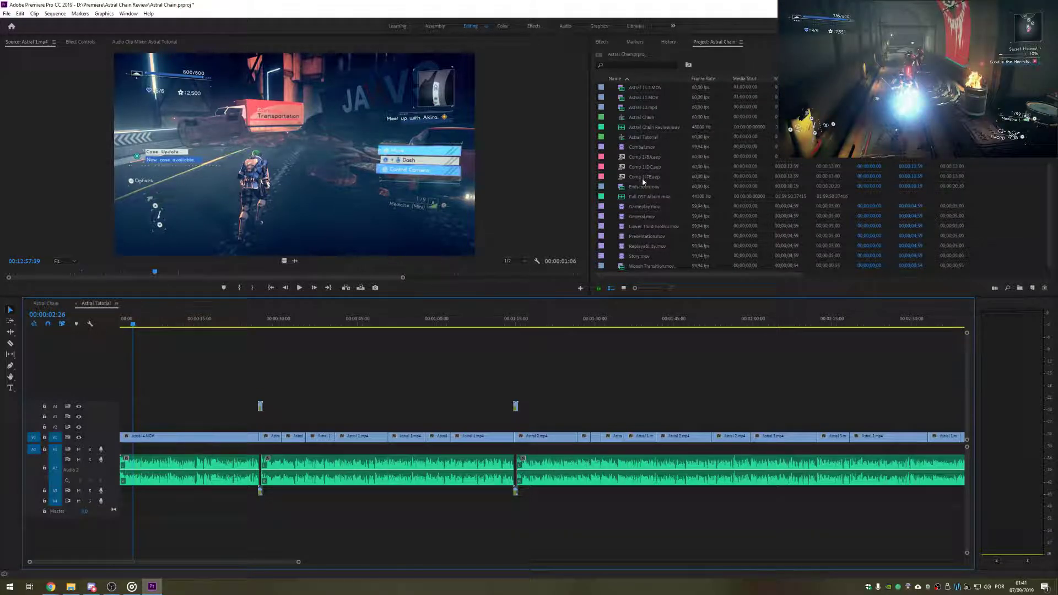
{"action": "left_click_drag", "start_coordinate": [642, 230], "coordinate": [158, 419]}
{"action": "key", "text": "space"}
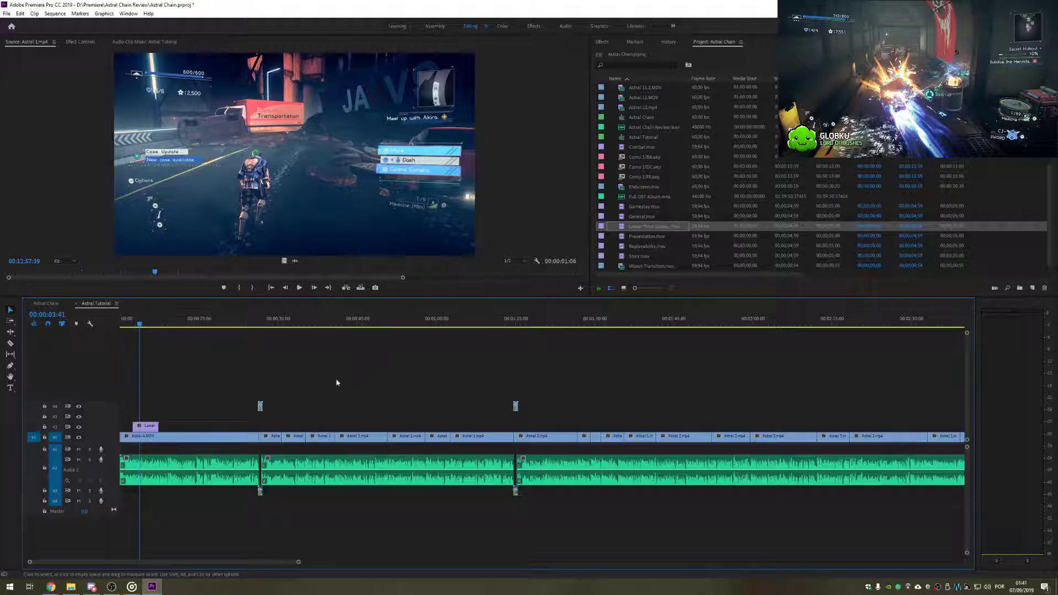
Step: Place General.mov on V2 just after the first transition and play from about 00:00:24 into the title
{"action": "left_click", "coordinate": [247, 320]}
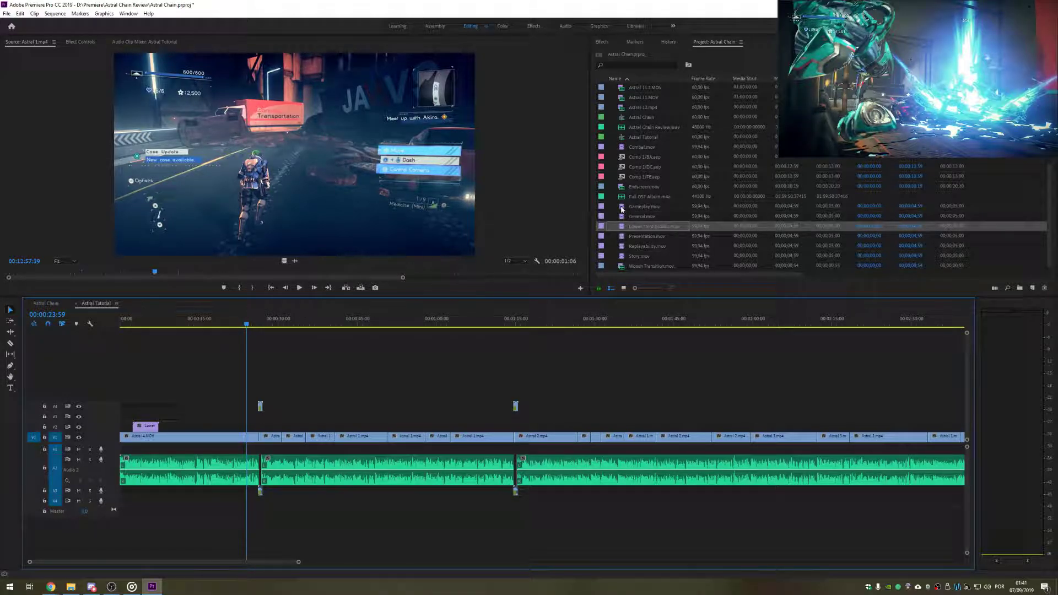
{"action": "left_click_drag", "start_coordinate": [623, 216], "coordinate": [271, 427]}
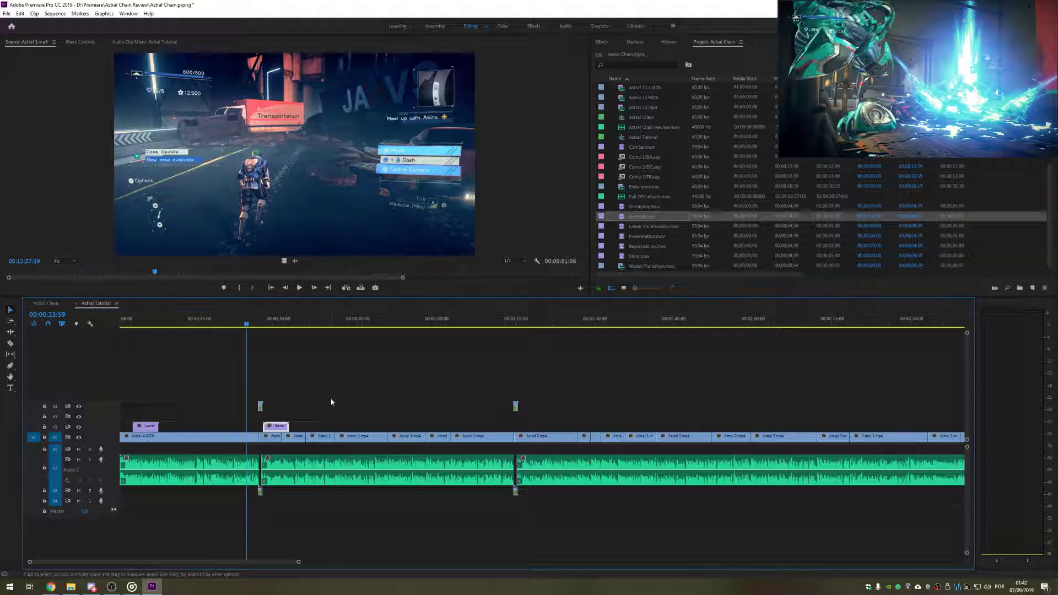
{"action": "key", "text": "space"}
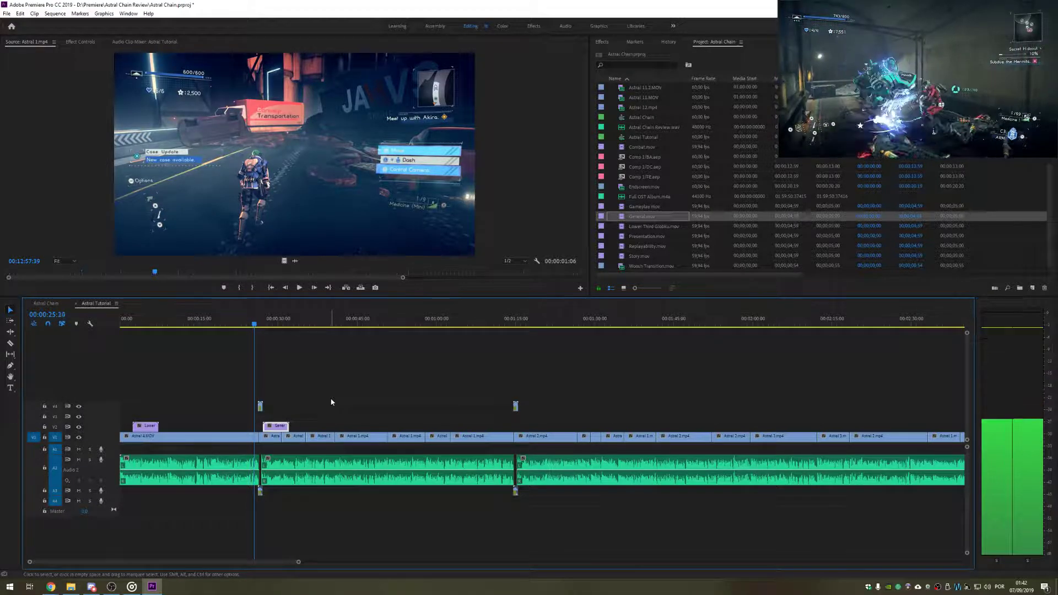
{"action": "key", "text": "space"}
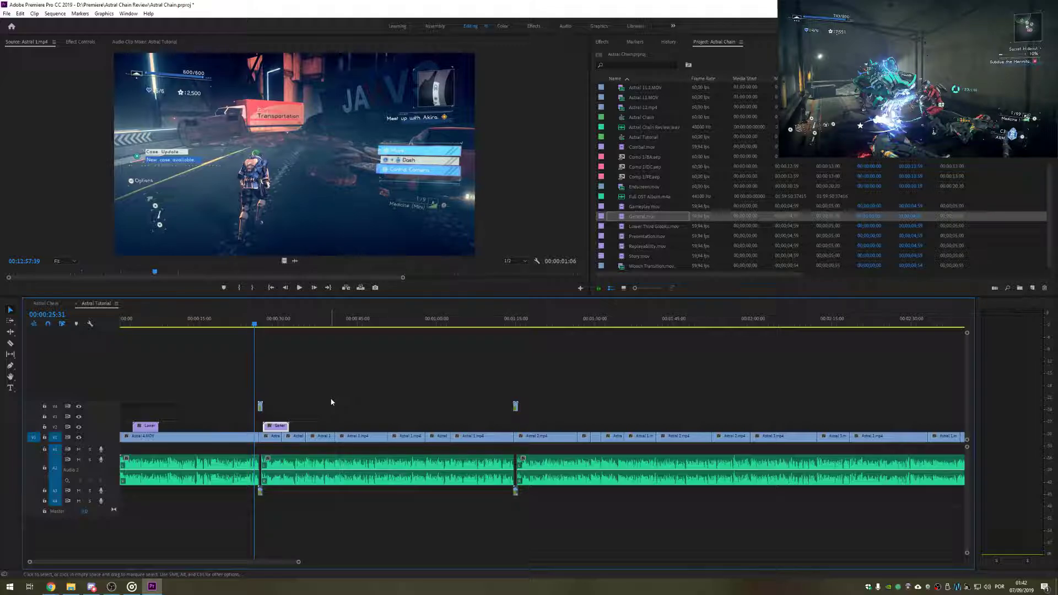
{"action": "key", "text": "space"}
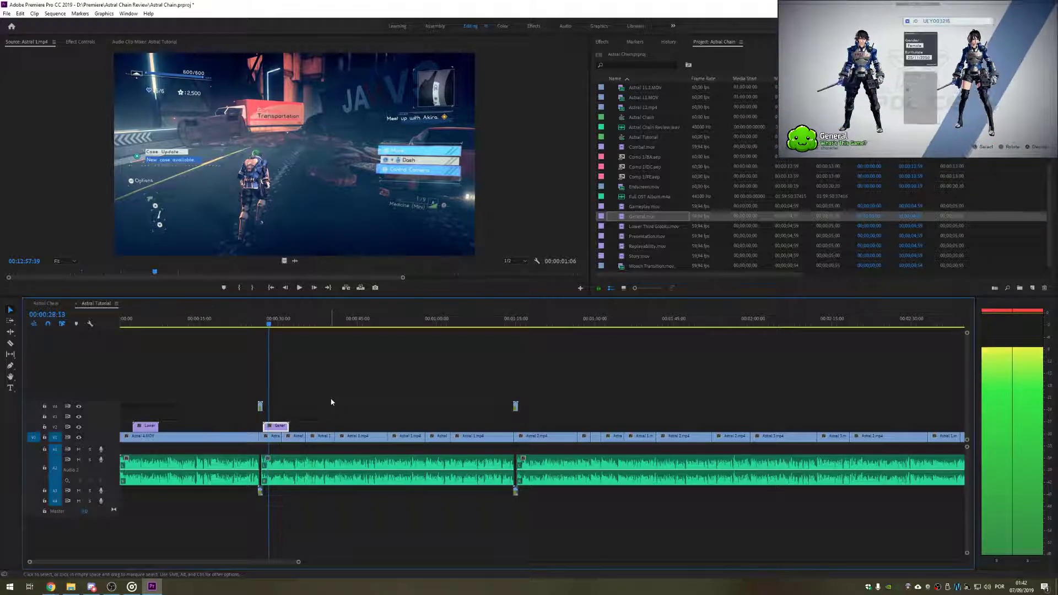
{"action": "key", "text": "space"}
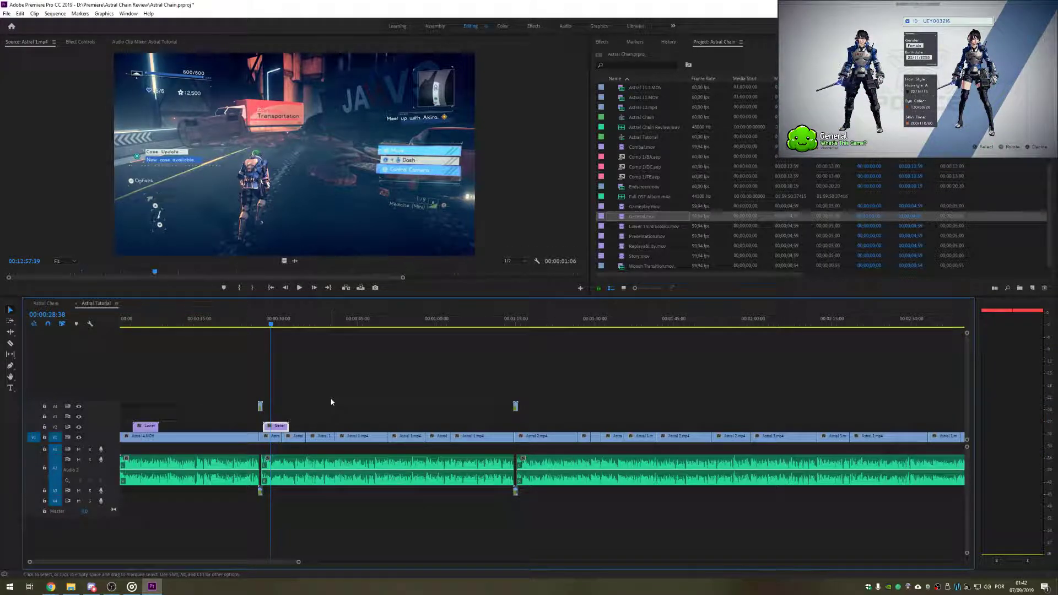
Step: Place Gameplay.mov on V2 just after the second transition at about 00:01:15 and play into the title
{"action": "scroll", "coordinate": [267, 389], "scroll_direction": "right", "scroll_amount": 5}
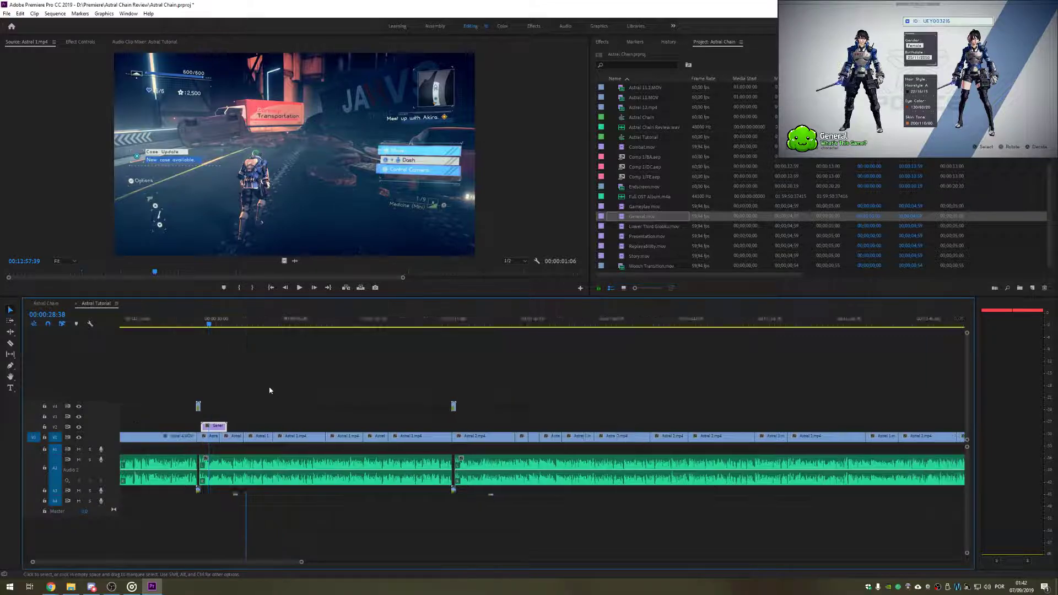
{"action": "left_click", "coordinate": [205, 324]}
{"action": "left_click_drag", "start_coordinate": [239, 325], "coordinate": [304, 325]}
{"action": "left_click_drag", "start_coordinate": [400, 325], "coordinate": [420, 326]}
{"action": "key", "text": "space"}
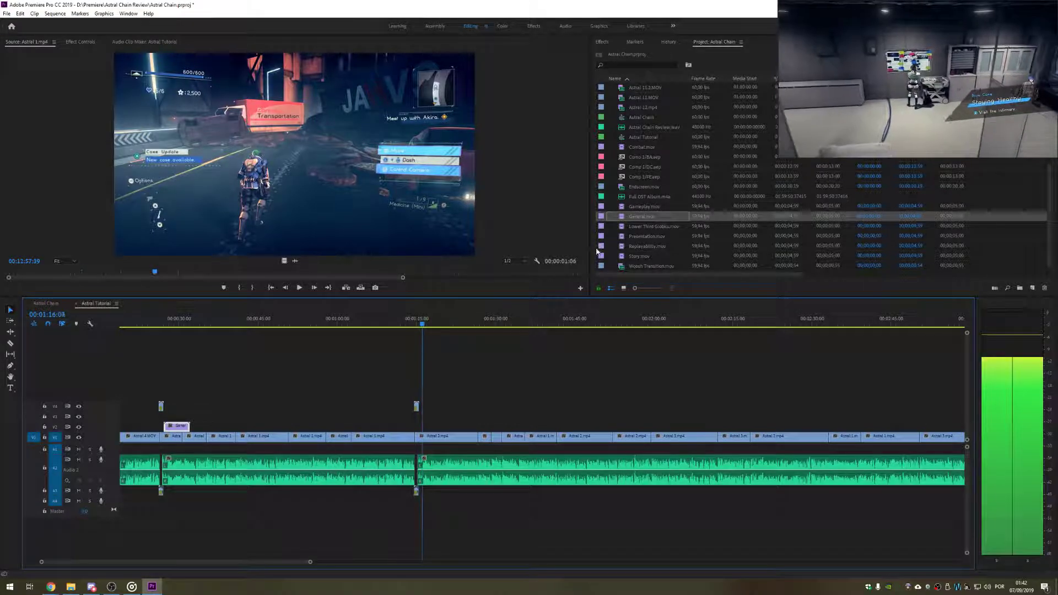
{"action": "left_click", "coordinate": [621, 208]}
{"action": "left_click_drag", "start_coordinate": [620, 214], "coordinate": [431, 427]}
{"action": "left_click_drag", "start_coordinate": [428, 330], "coordinate": [419, 324]}
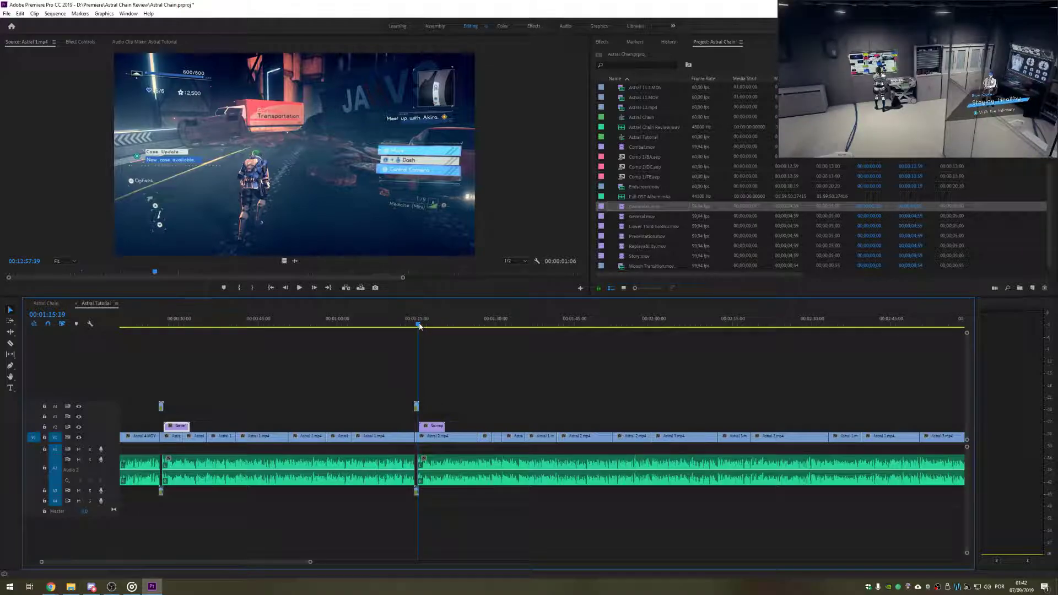
{"action": "key", "text": "space"}
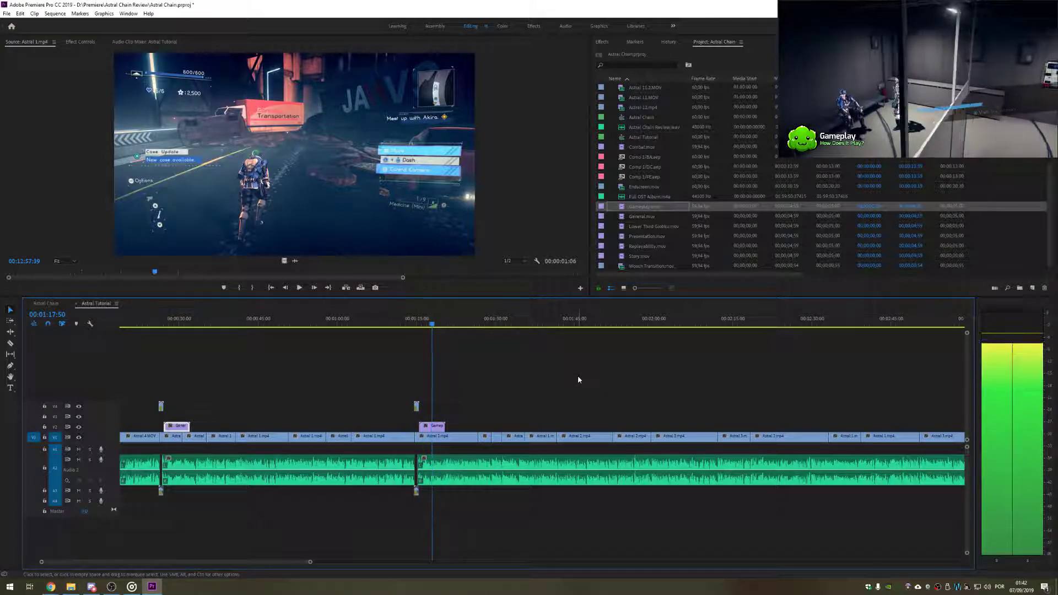
{"action": "key", "text": "space"}
Step: Place Combat.mov on V2 just after the third transition, at about 00:03:11
{"action": "scroll", "coordinate": [601, 392], "scroll_direction": "down", "scroll_amount": 5}
{"action": "scroll", "coordinate": [613, 399], "scroll_direction": "down", "scroll_amount": 1}
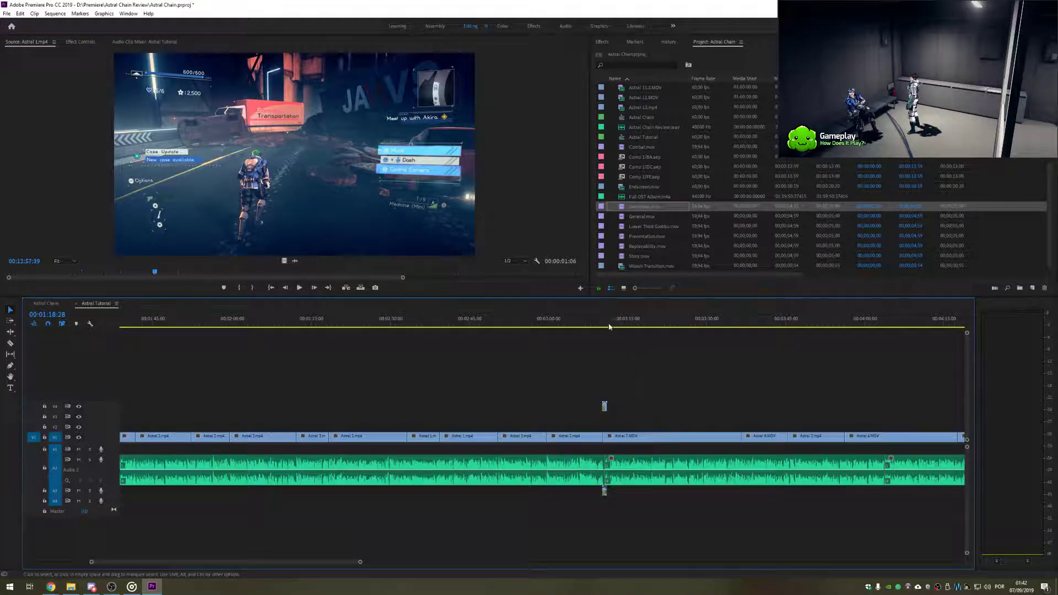
{"action": "left_click", "coordinate": [611, 326]}
{"action": "key", "text": "space"}
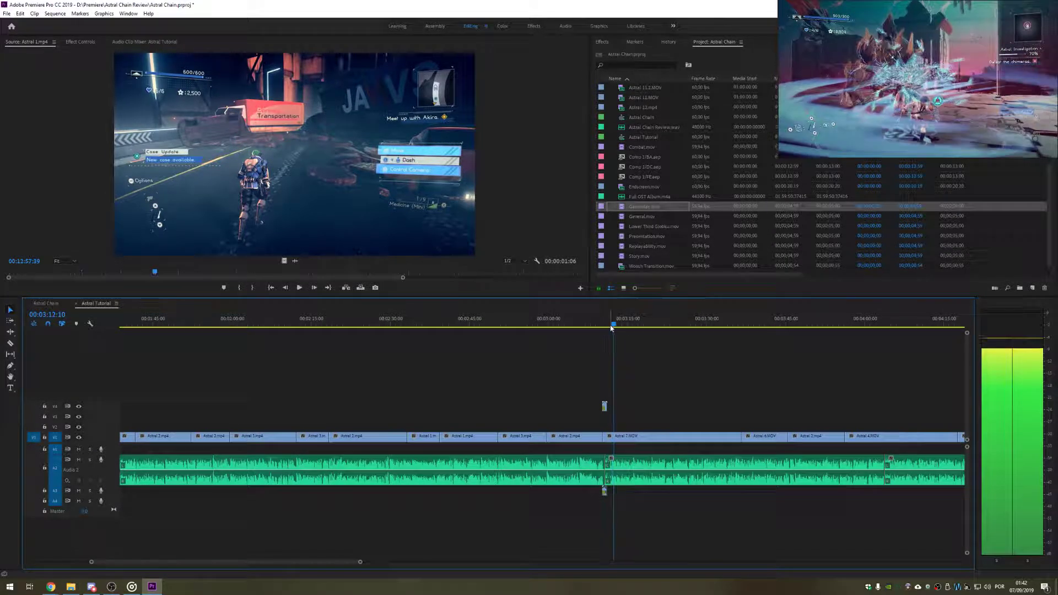
{"action": "key", "text": "space"}
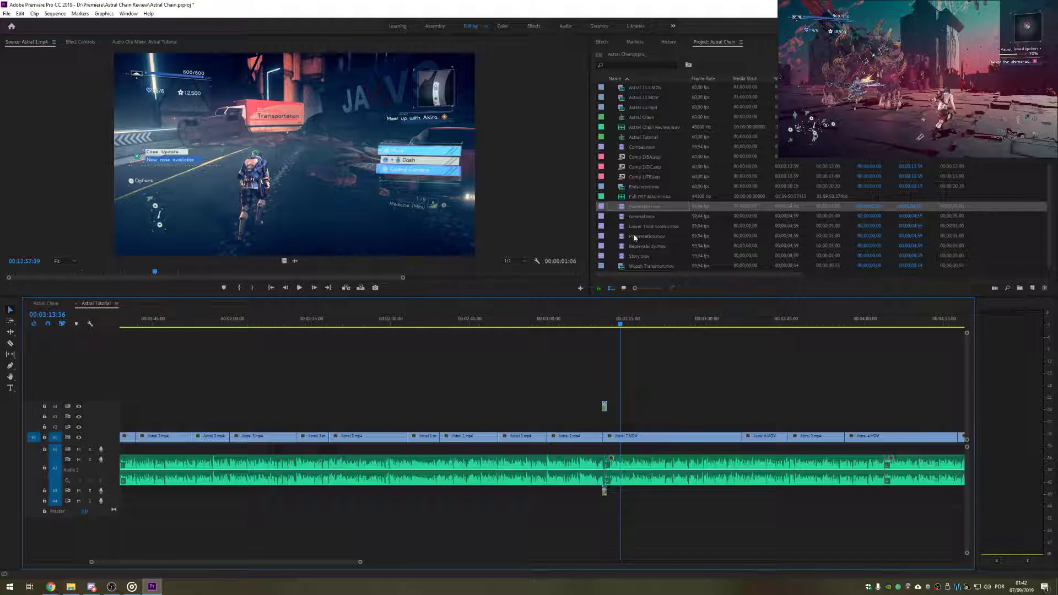
{"action": "scroll", "coordinate": [636, 247], "scroll_direction": "up", "scroll_amount": 4}
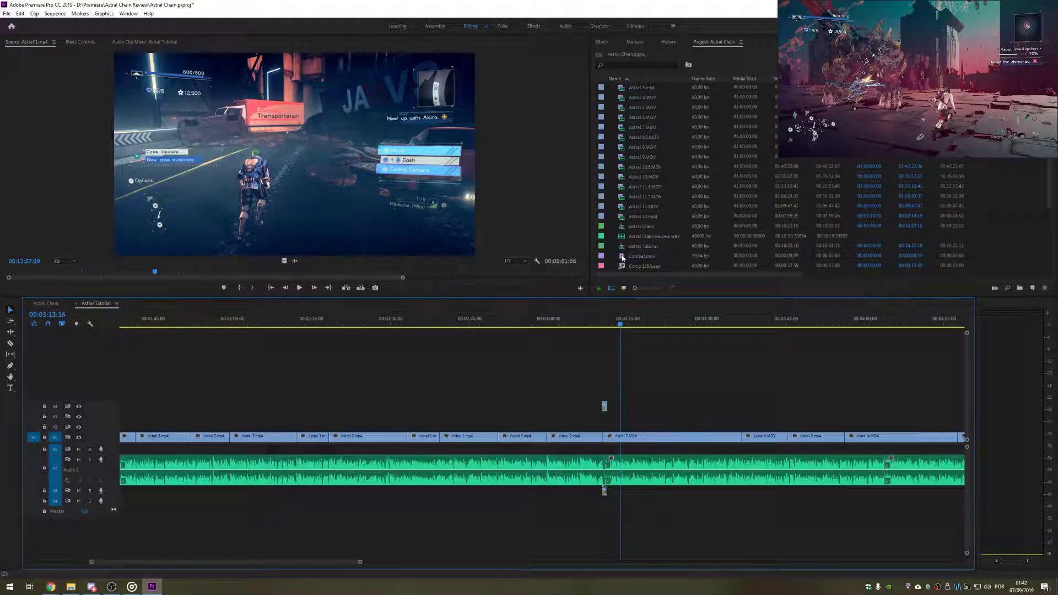
{"action": "left_click_drag", "start_coordinate": [623, 258], "coordinate": [620, 427]}
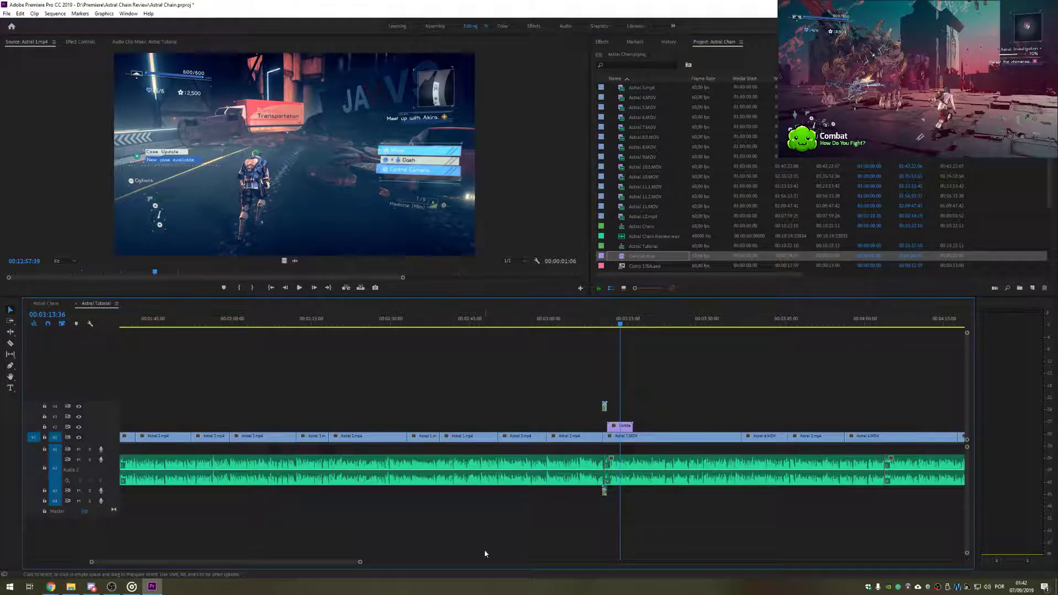
Step: Review the General, Gameplay and Combat titles and the transitions before them across the whole sequence
{"action": "left_click_drag", "start_coordinate": [360, 562], "coordinate": [633, 548]}
{"action": "left_click_drag", "start_coordinate": [436, 417], "coordinate": [550, 441]}
{"action": "left_click", "coordinate": [523, 418]}
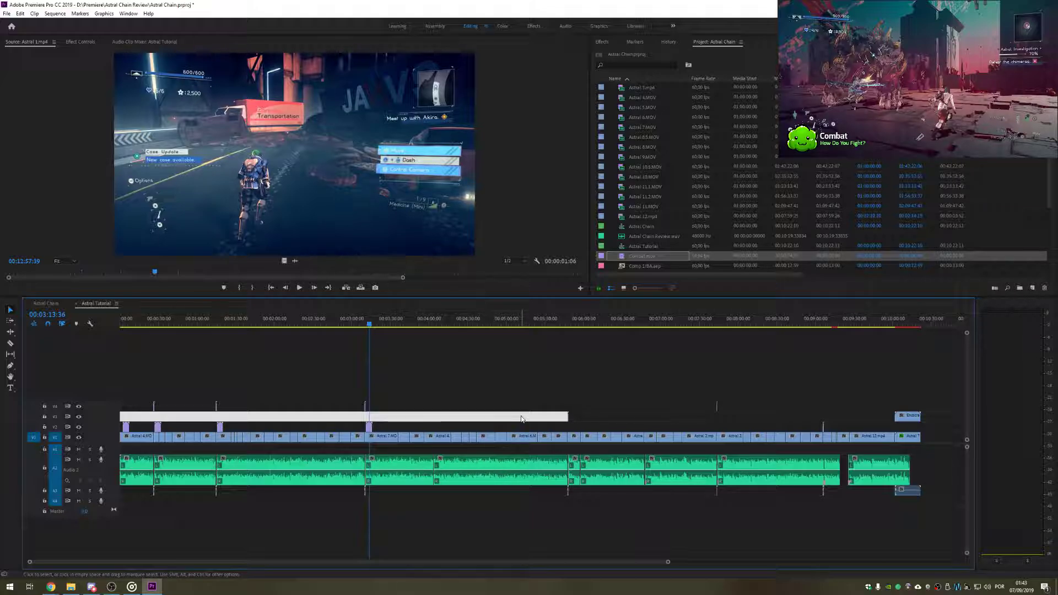
{"action": "left_click", "coordinate": [473, 420]}
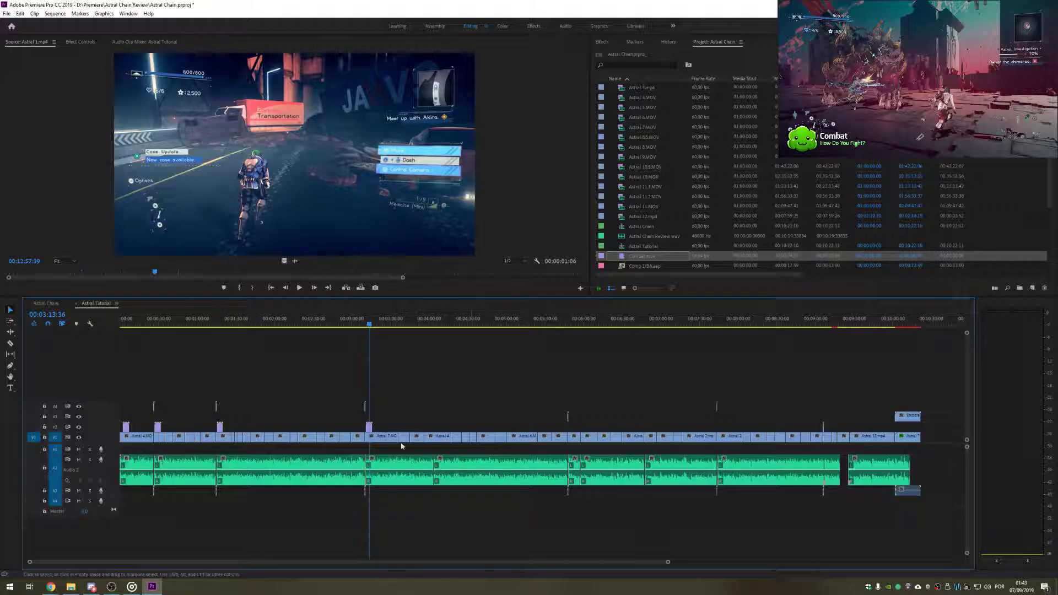
{"action": "left_click", "coordinate": [144, 324]}
{"action": "left_click_drag", "start_coordinate": [146, 325], "coordinate": [160, 327]}
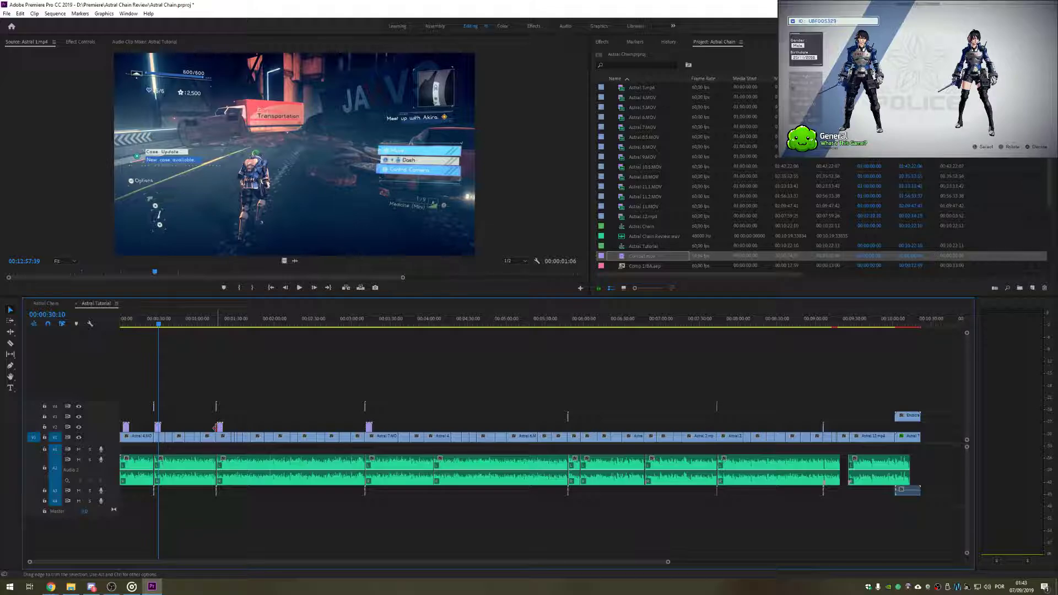
{"action": "left_click", "coordinate": [214, 323]}
{"action": "left_click_drag", "start_coordinate": [215, 320], "coordinate": [214, 321]}
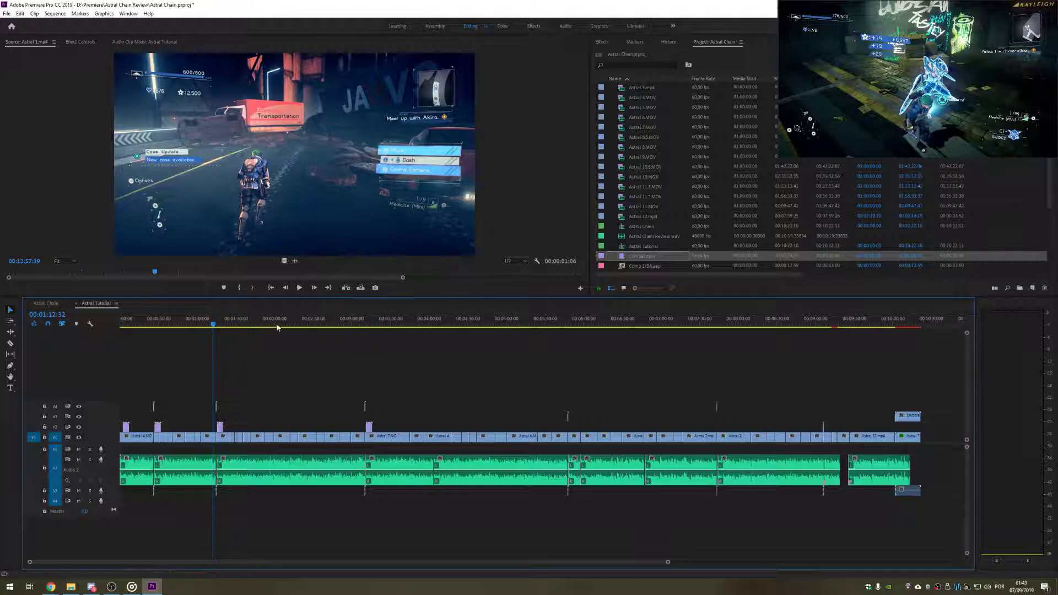
{"action": "left_click_drag", "start_coordinate": [268, 325], "coordinate": [368, 327]}
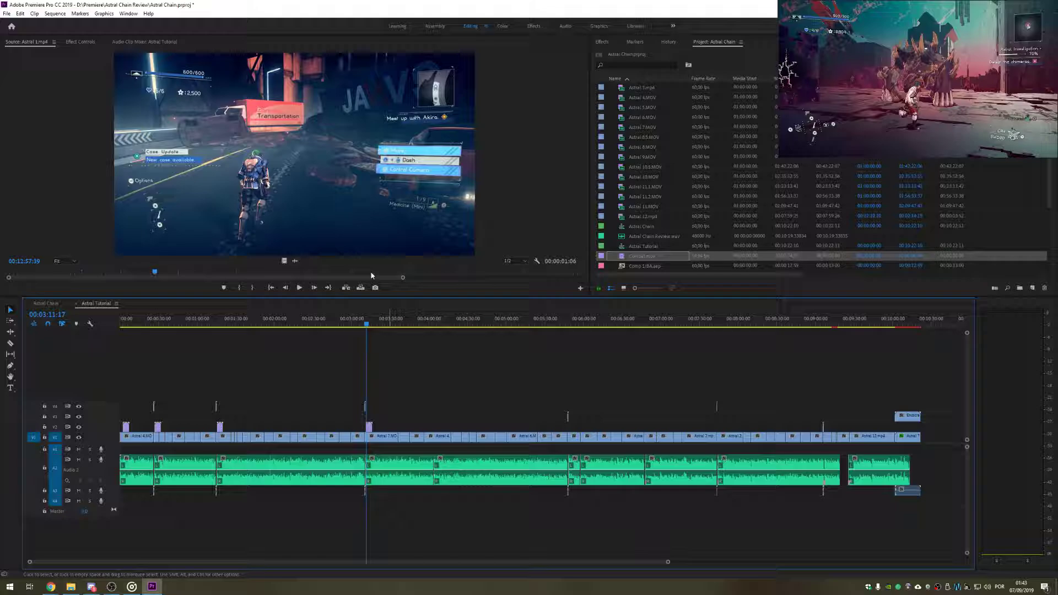
{"action": "left_click", "coordinate": [369, 326]}
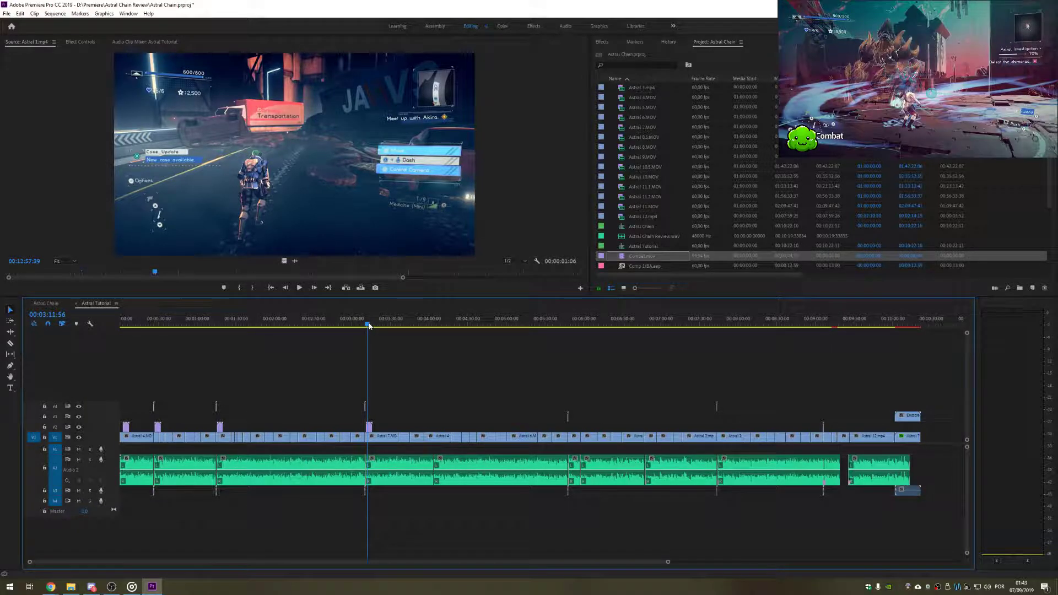
Step: Place Story.mov on V2 just after the fourth transition, at about 00:05:48
{"action": "left_click", "coordinate": [551, 325]}
{"action": "left_click_drag", "start_coordinate": [552, 324], "coordinate": [568, 329]}
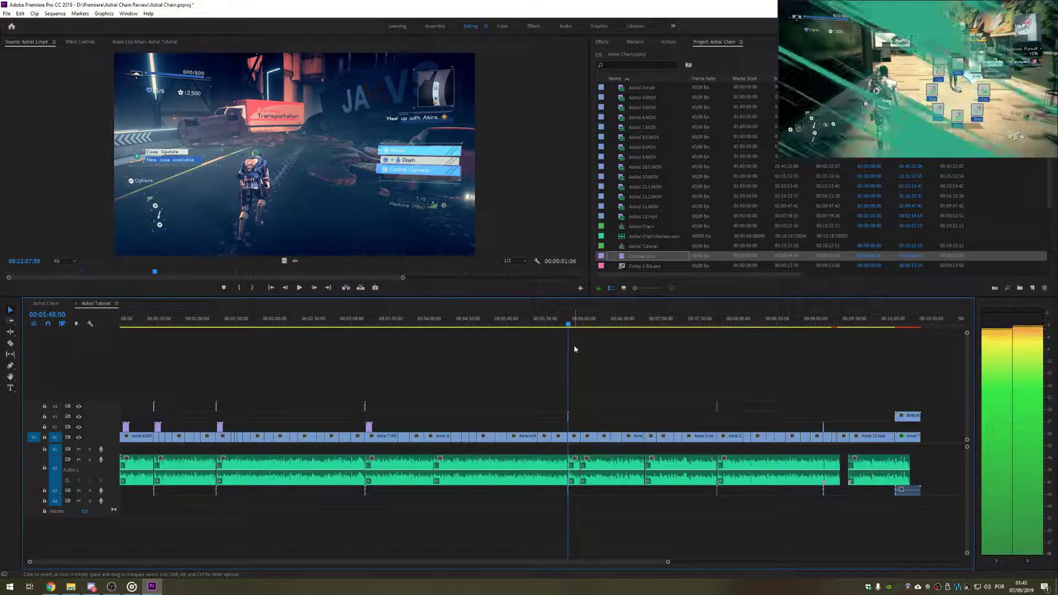
{"action": "key", "text": "space"}
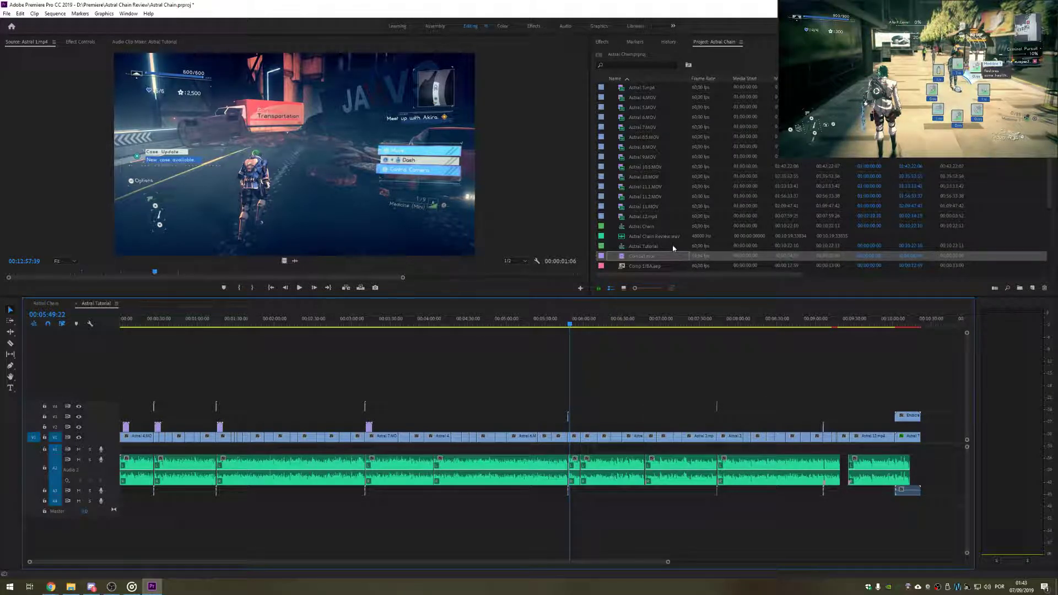
{"action": "scroll", "coordinate": [670, 244], "scroll_direction": "down", "scroll_amount": 4}
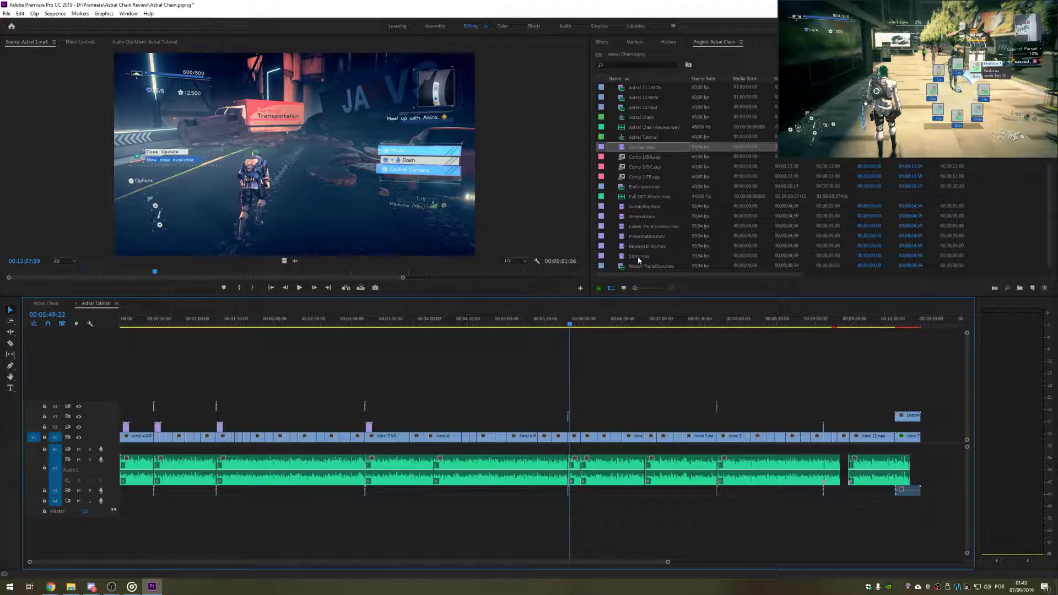
{"action": "left_click_drag", "start_coordinate": [637, 256], "coordinate": [574, 428]}
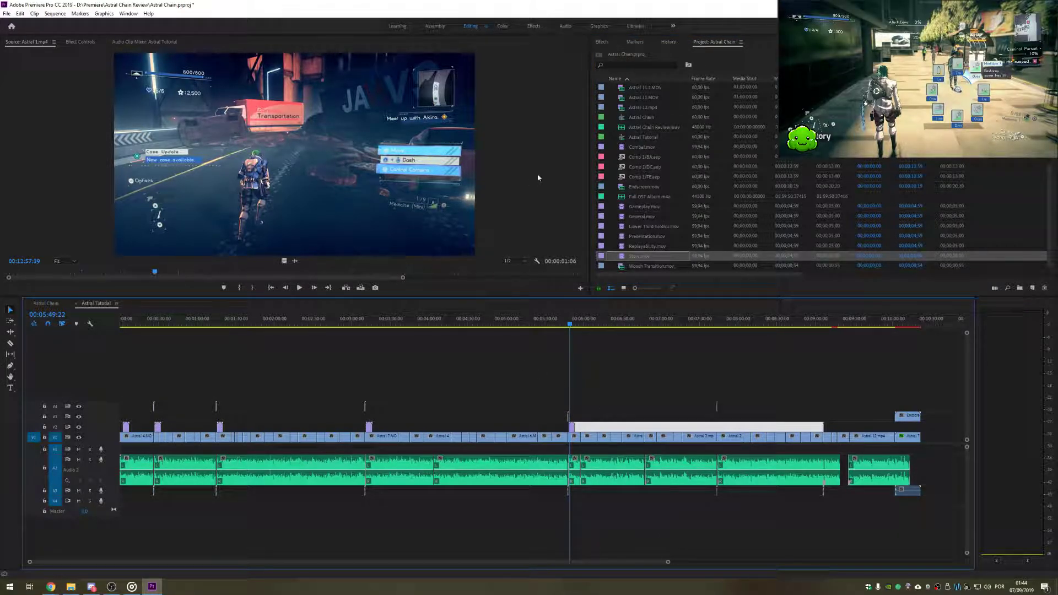
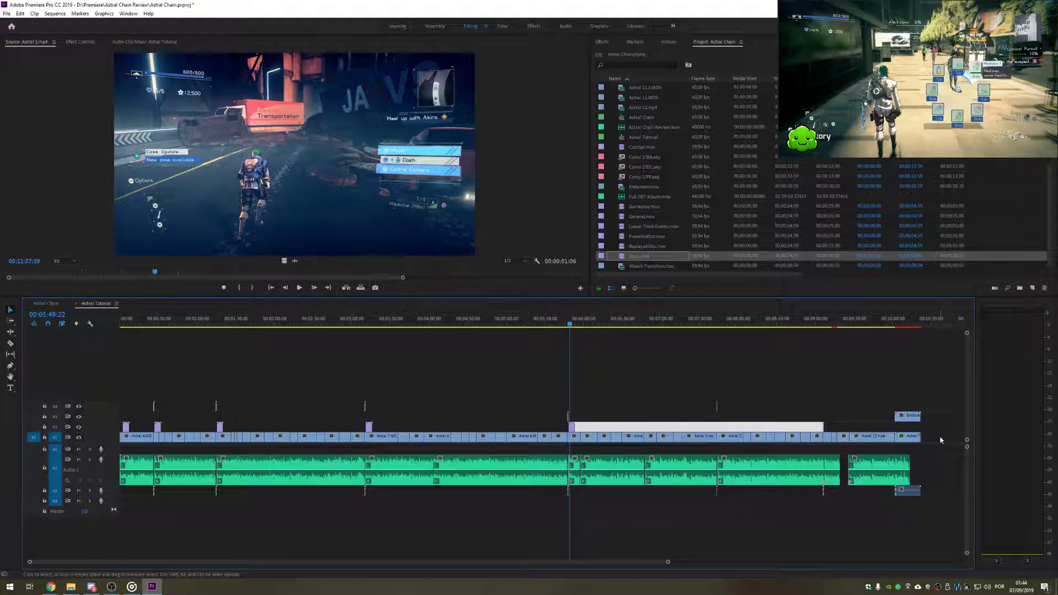
{"action": "left_click_drag", "start_coordinate": [941, 438], "coordinate": [125, 445]}
{"action": "left_click", "coordinate": [673, 415]}
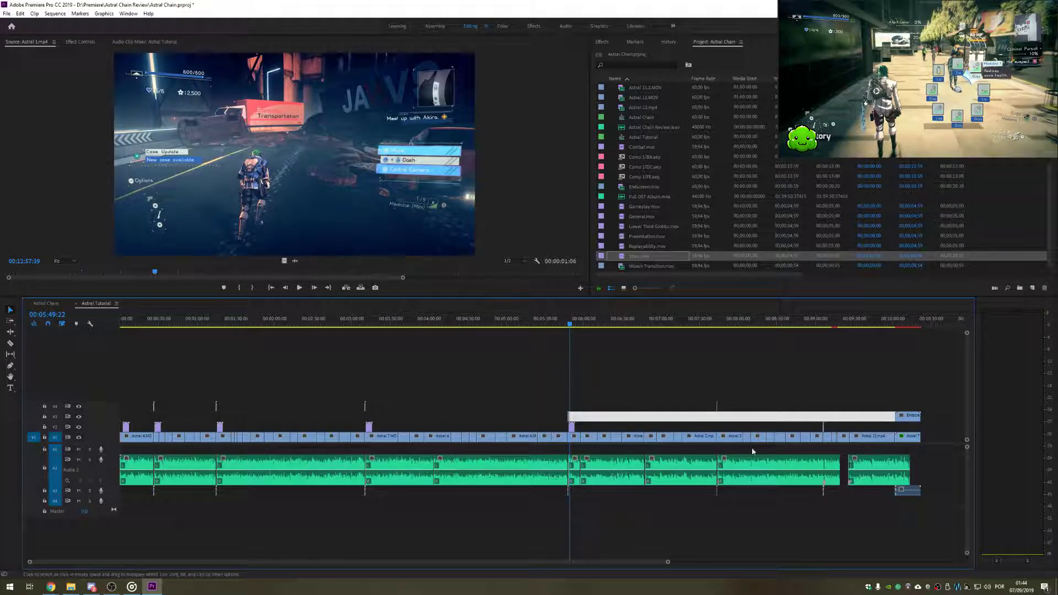
{"action": "left_click", "coordinate": [515, 321]}
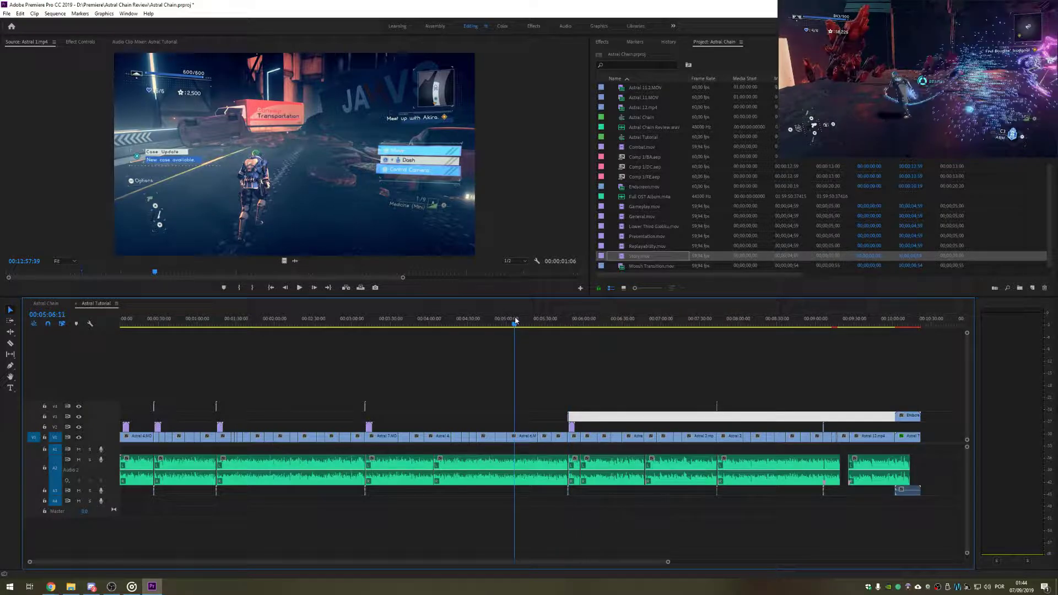
{"action": "left_click_drag", "start_coordinate": [148, 322], "coordinate": [102, 329]}
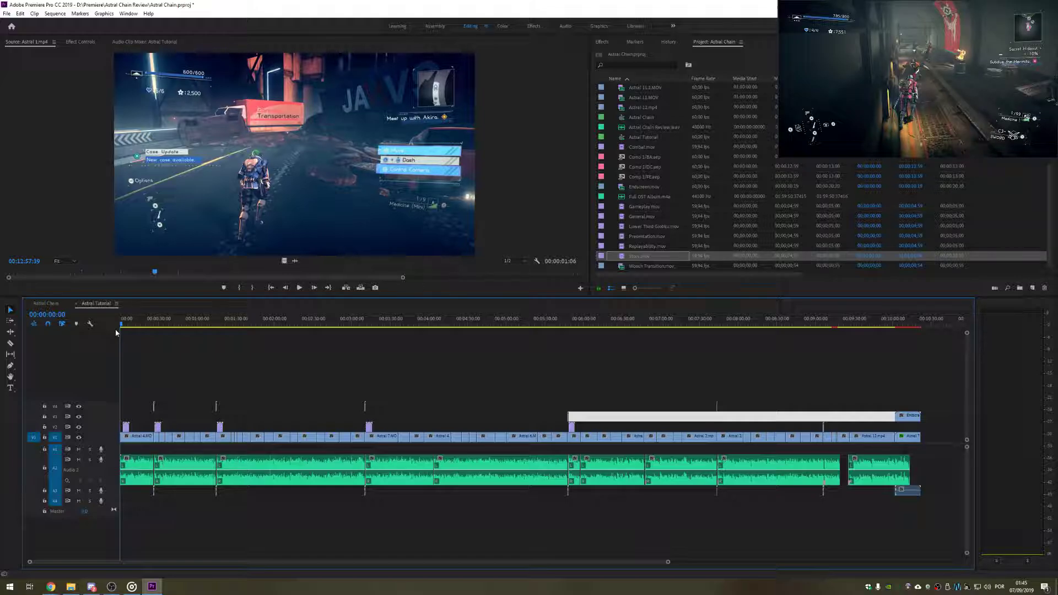
{"action": "scroll", "coordinate": [410, 461], "scroll_direction": "down", "scroll_amount": 3}
{"action": "scroll", "coordinate": [341, 474], "scroll_direction": "up", "scroll_amount": 3}
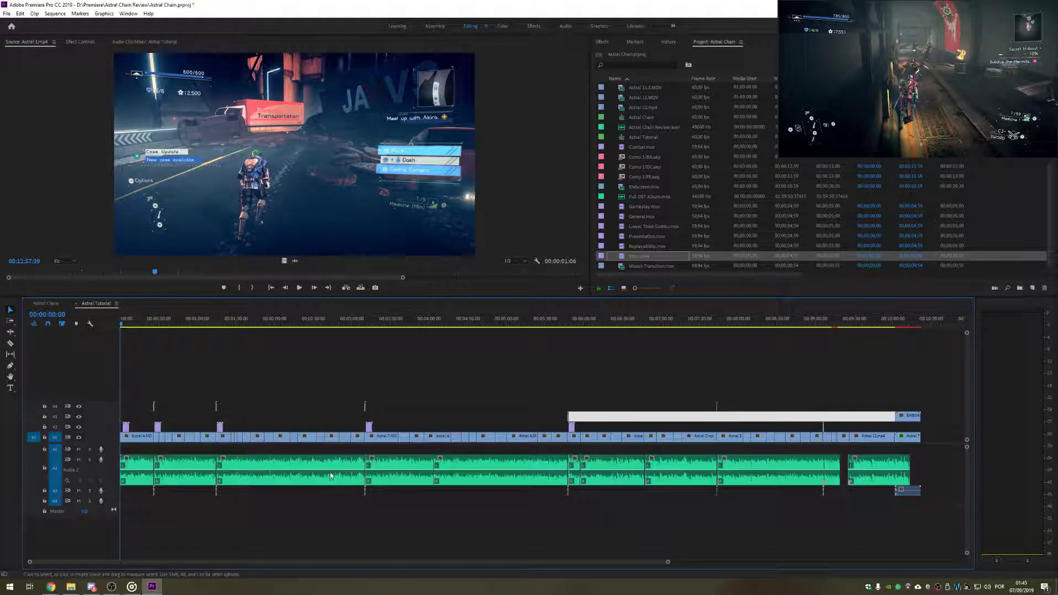
{"action": "key", "text": "Delete"}
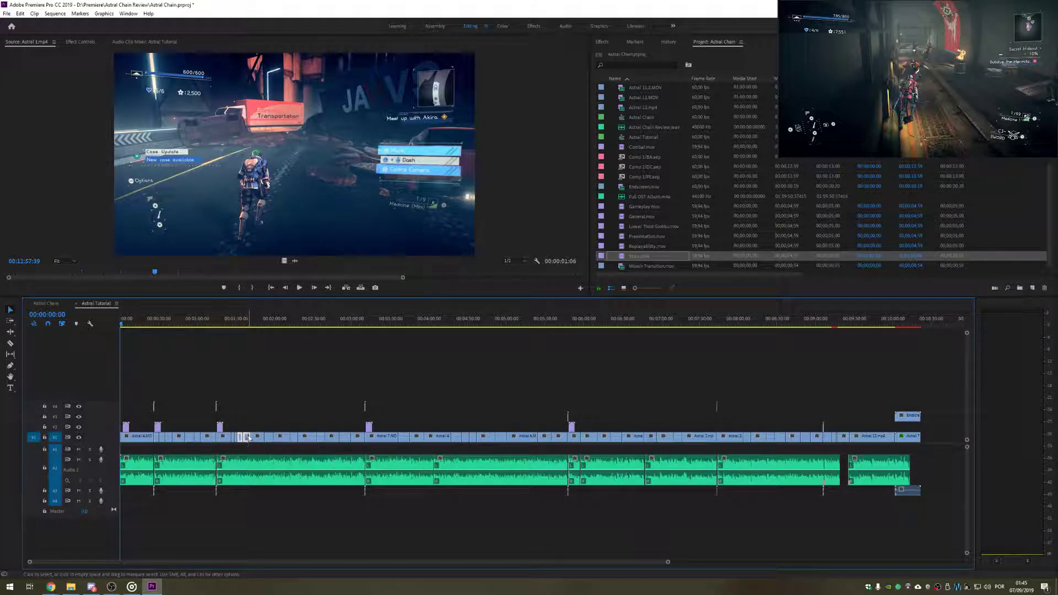
{"action": "left_click_drag", "start_coordinate": [249, 438], "coordinate": [269, 439]}
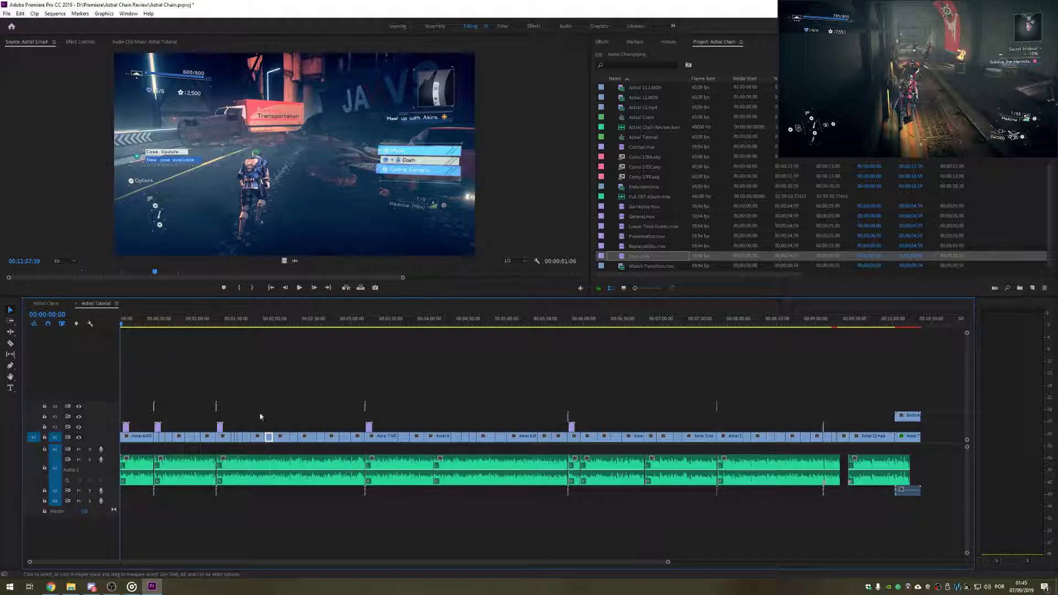
Step: Place Replayability.mov on V2 just after the transition at about 00:07:45
{"action": "left_click", "coordinate": [570, 320]}
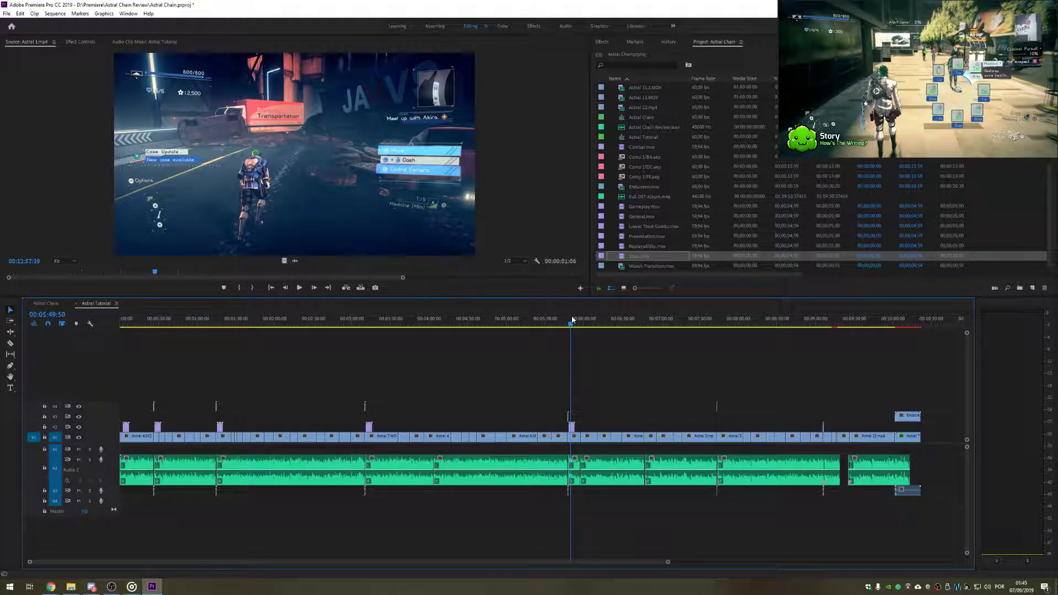
{"action": "left_click_drag", "start_coordinate": [572, 320], "coordinate": [720, 324]}
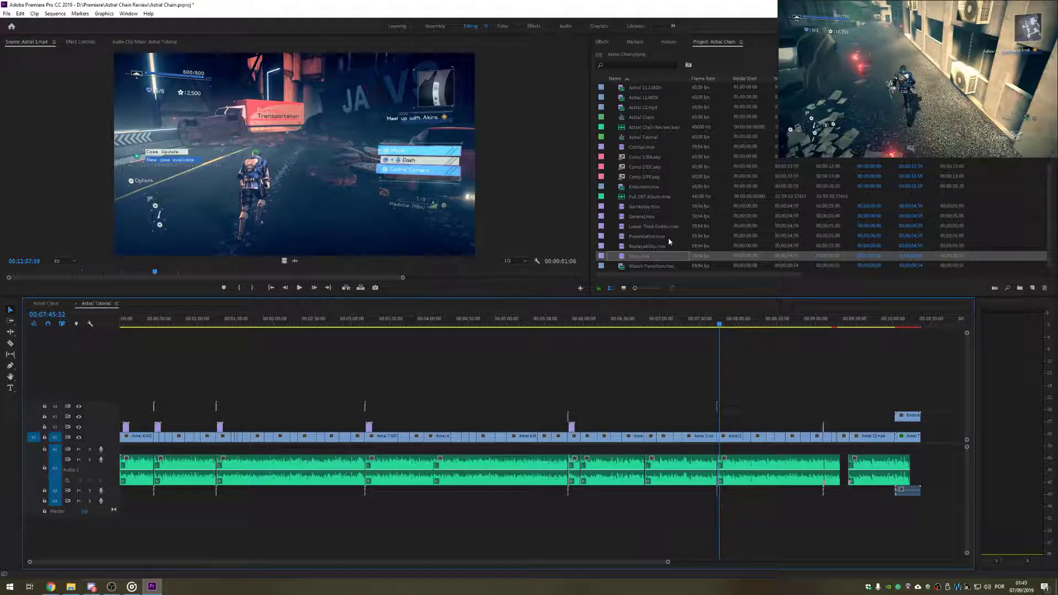
{"action": "left_click_drag", "start_coordinate": [632, 248], "coordinate": [721, 427]}
Step: Play across the last transition before the conclusion, around 00:09:06
{"action": "left_click_drag", "start_coordinate": [816, 324], "coordinate": [824, 325]}
{"action": "key", "text": "space"}
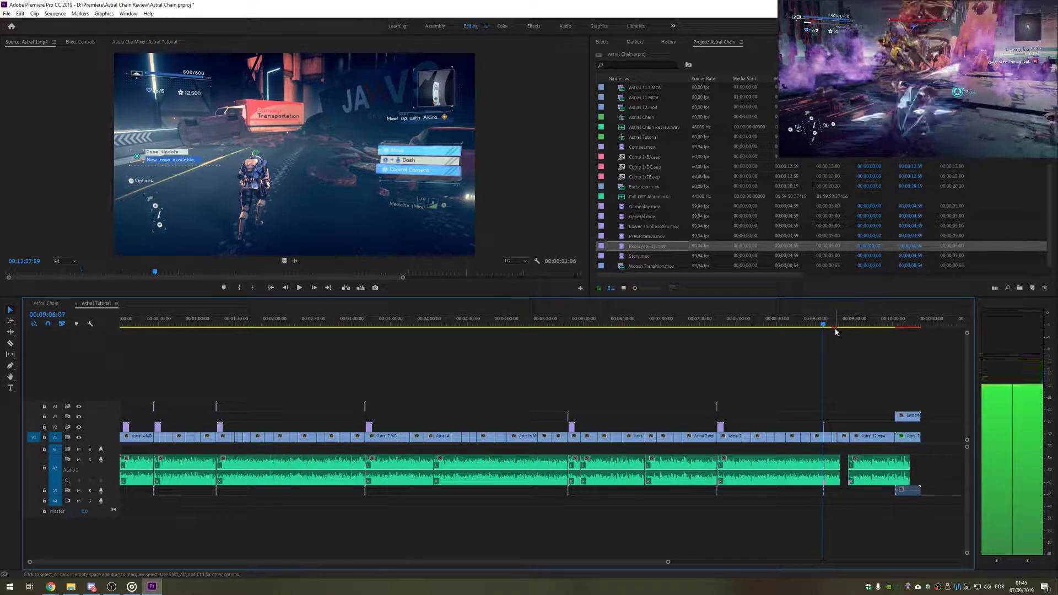
{"action": "key", "text": "space"}
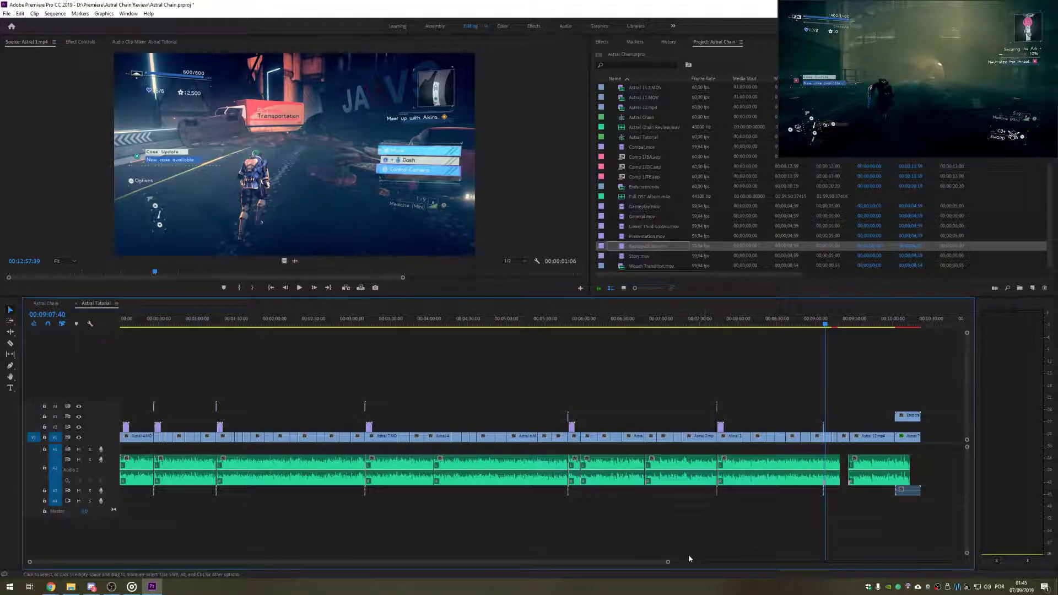
Step: Paste the selected rank animation and ranking image clips from the Astral Chain sequence past the end screen of Astral Tutorial
{"action": "left_click", "coordinate": [49, 304]}
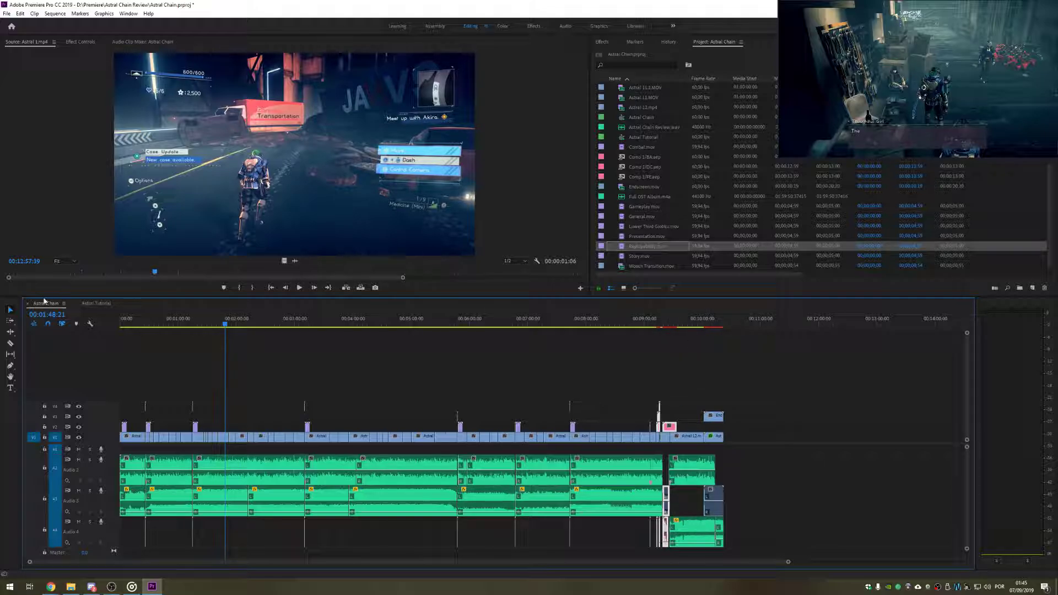
{"action": "left_click", "coordinate": [95, 303]}
{"action": "scroll", "coordinate": [902, 441], "scroll_direction": "down", "scroll_amount": 5}
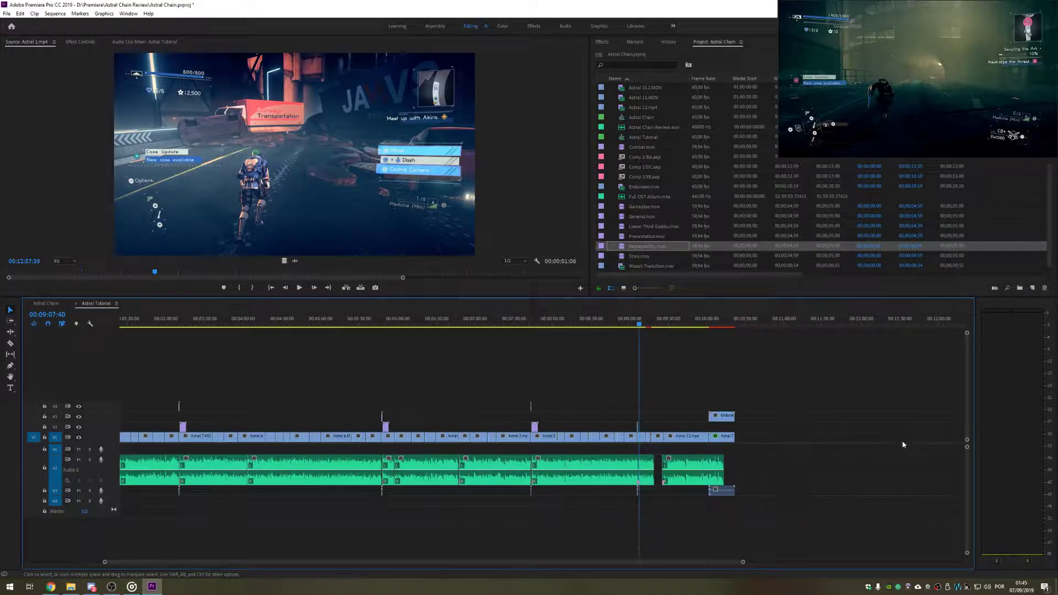
{"action": "left_click", "coordinate": [713, 323]}
{"action": "key", "text": "ctrl+v"}
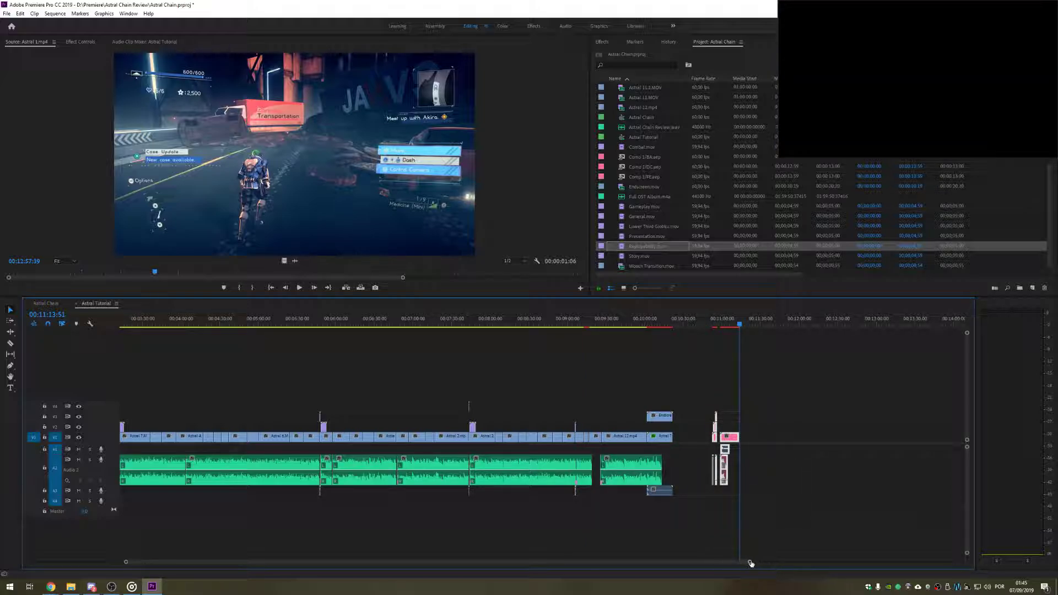
Step: Move the pasted rank animation comps and their sound effects to about 00:09:37, with the video on V2 to V4 above the concluding footage
{"action": "left_click_drag", "start_coordinate": [750, 563], "coordinate": [524, 561]}
{"action": "scroll", "coordinate": [538, 544], "scroll_direction": "up", "scroll_amount": 8}
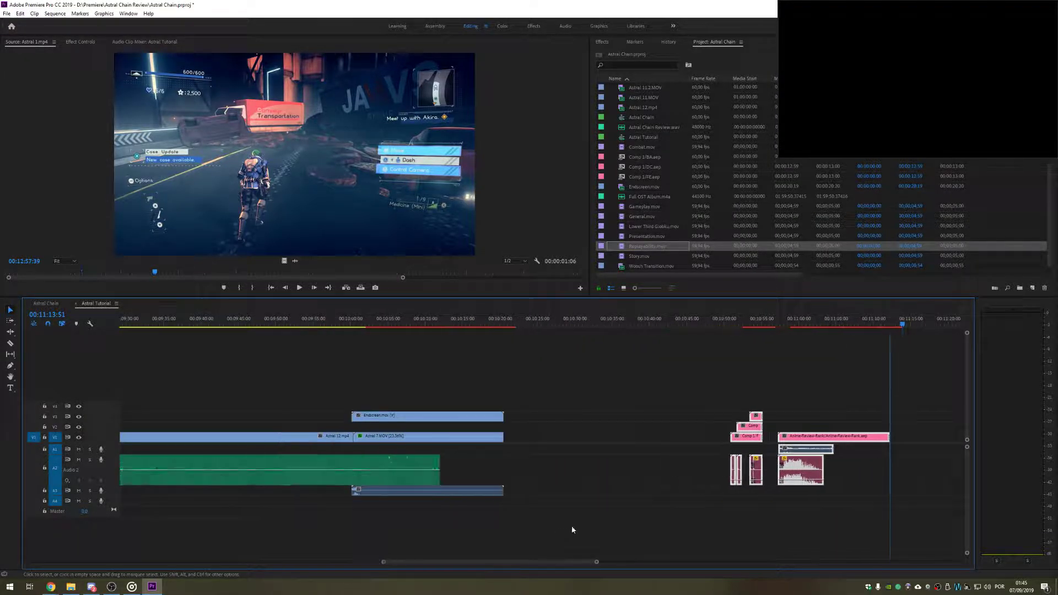
{"action": "left_click_drag", "start_coordinate": [771, 466], "coordinate": [773, 495]}
{"action": "left_click_drag", "start_coordinate": [718, 384], "coordinate": [775, 490]}
{"action": "left_click_drag", "start_coordinate": [764, 425], "coordinate": [199, 415]}
{"action": "scroll", "coordinate": [471, 565], "scroll_direction": "up", "scroll_amount": 1}
{"action": "left_click_drag", "start_coordinate": [471, 565], "coordinate": [441, 565]}
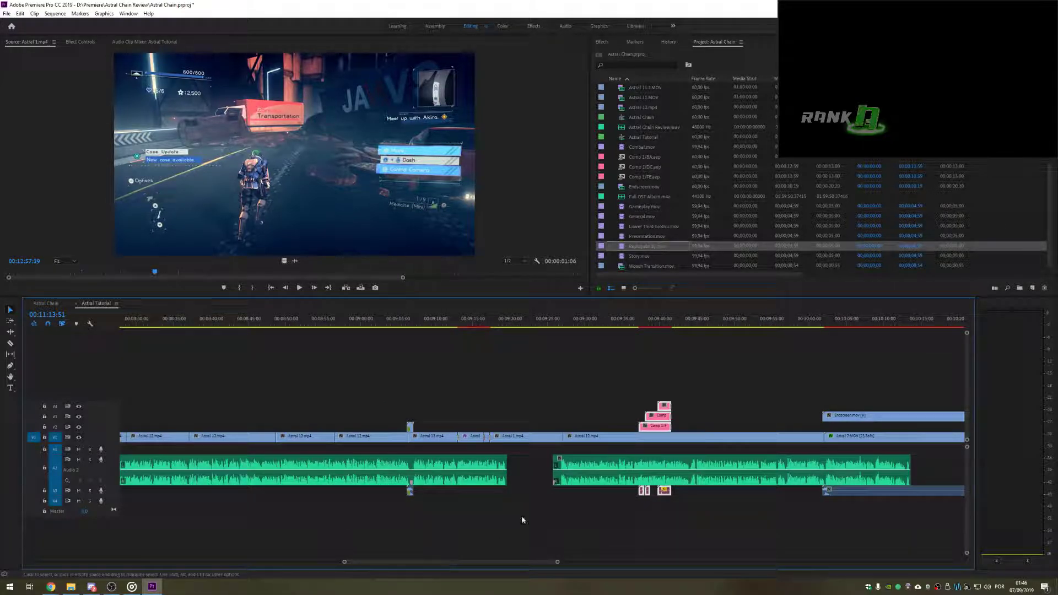
Step: Move the rank comps and their sound effects to about 00:09:16 and scrub through the animation over the footage
{"action": "left_click_drag", "start_coordinate": [657, 429], "coordinate": [506, 430]}
{"action": "left_click", "coordinate": [478, 325]}
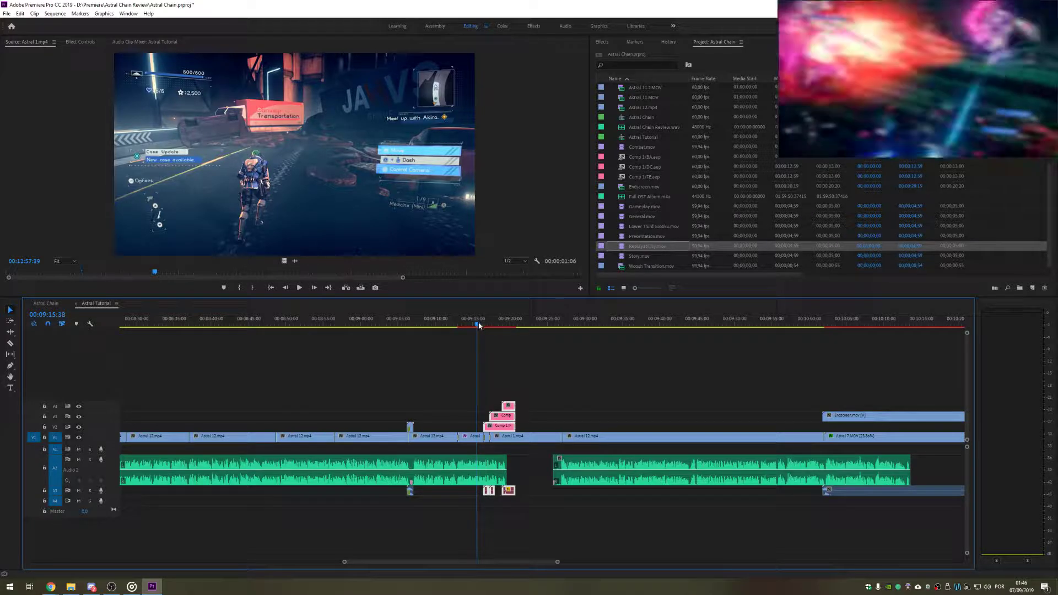
{"action": "left_click", "coordinate": [562, 422]}
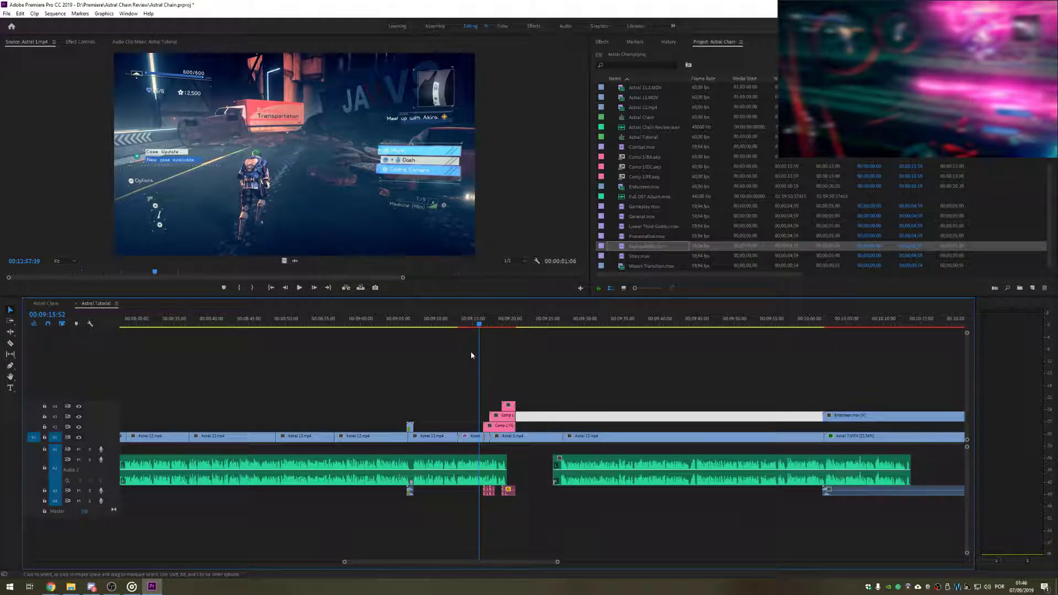
{"action": "left_click_drag", "start_coordinate": [481, 328], "coordinate": [512, 329]}
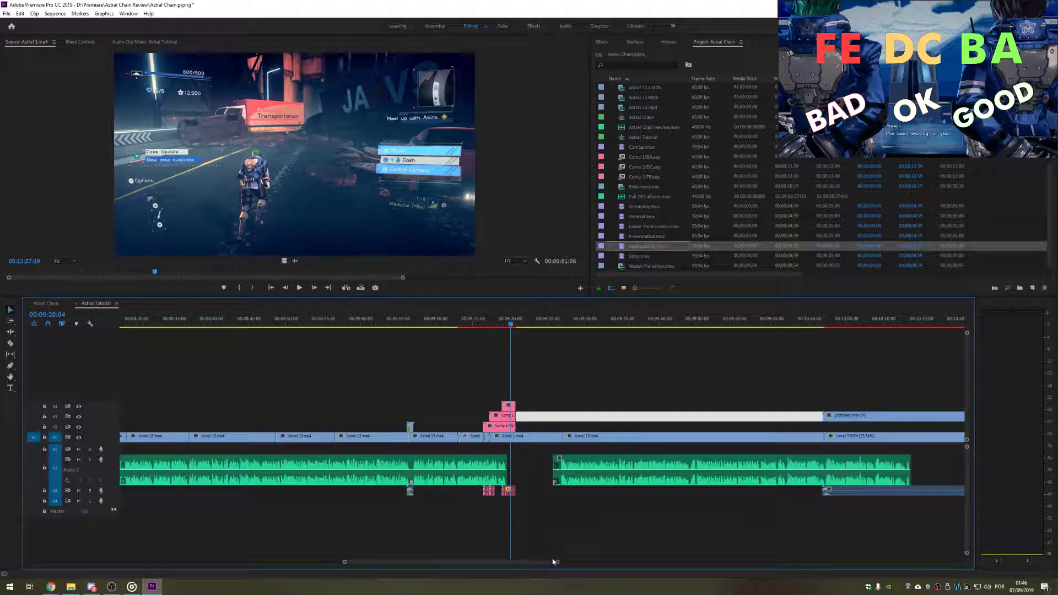
Step: Play the narration around 00:09:13 in short passages to find where the rank comps should begin
{"action": "left_click_drag", "start_coordinate": [554, 562], "coordinate": [474, 560]}
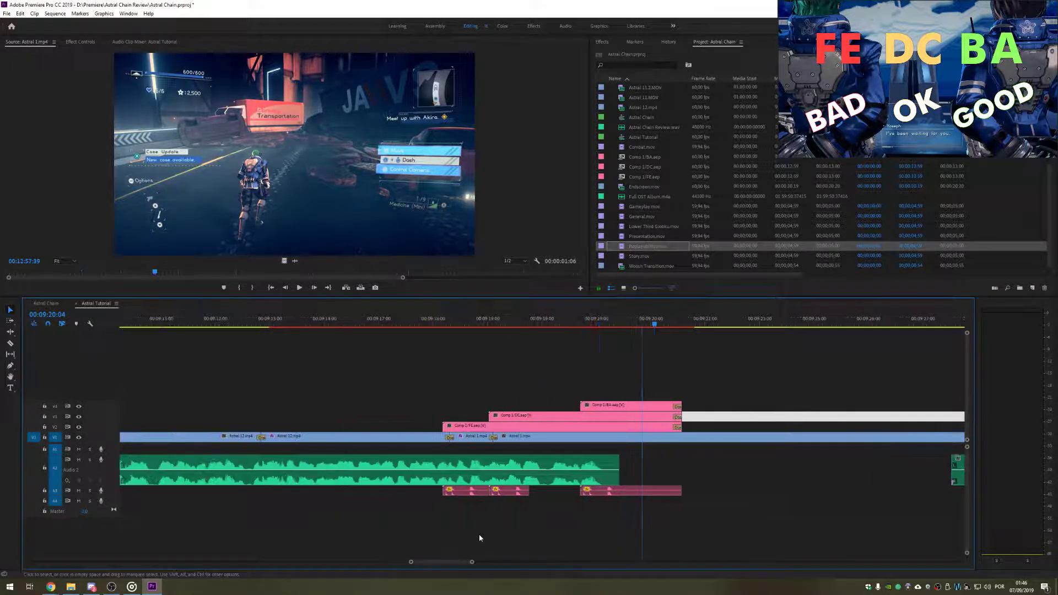
{"action": "scroll", "coordinate": [491, 505], "scroll_direction": "up", "scroll_amount": 5}
{"action": "left_click", "coordinate": [441, 318]}
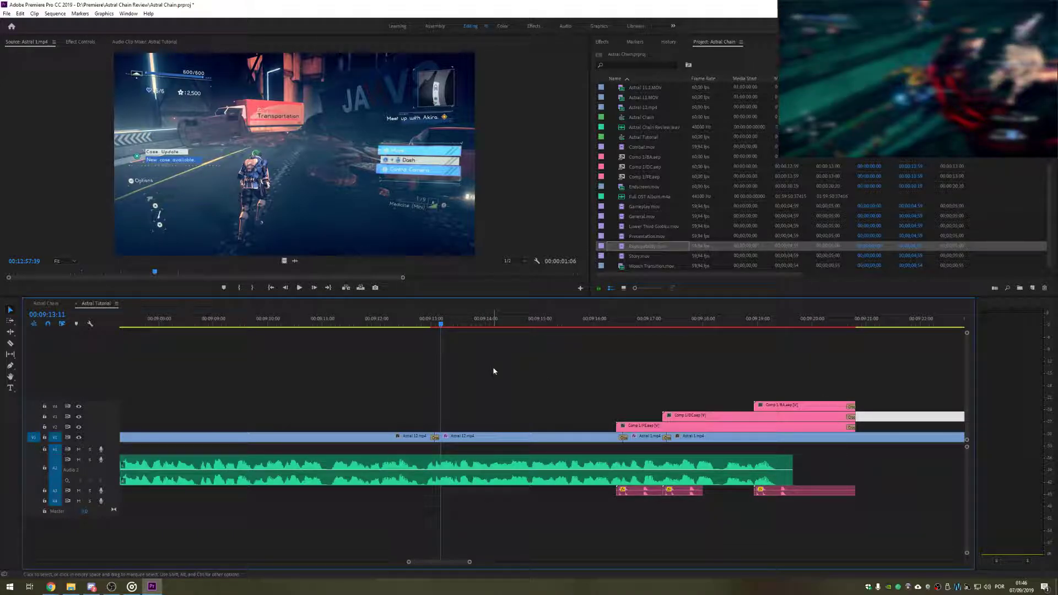
{"action": "key", "text": "space"}
{"action": "key", "text": "space"}
{"action": "left_click", "coordinate": [408, 321]}
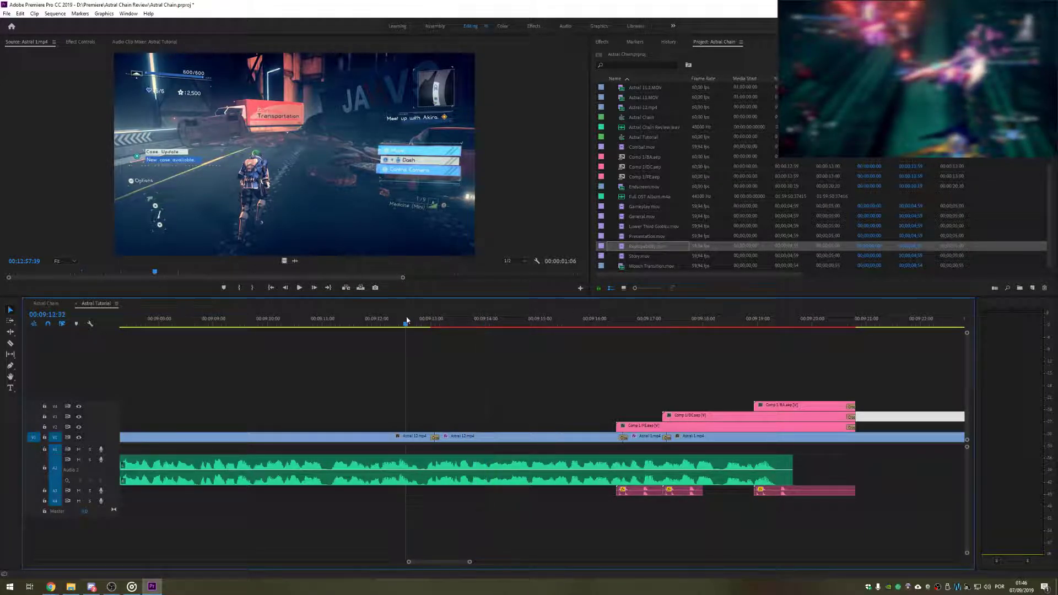
{"action": "key", "text": "space"}
{"action": "key", "text": "space"}
Step: Move the three rank comps and their sound effects to start at about 00:09:13, and play back their timing
{"action": "left_click_drag", "start_coordinate": [624, 359], "coordinate": [815, 430]}
{"action": "left_click_drag", "start_coordinate": [724, 430], "coordinate": [537, 431]}
{"action": "left_click", "coordinate": [416, 328]}
{"action": "key", "text": "space"}
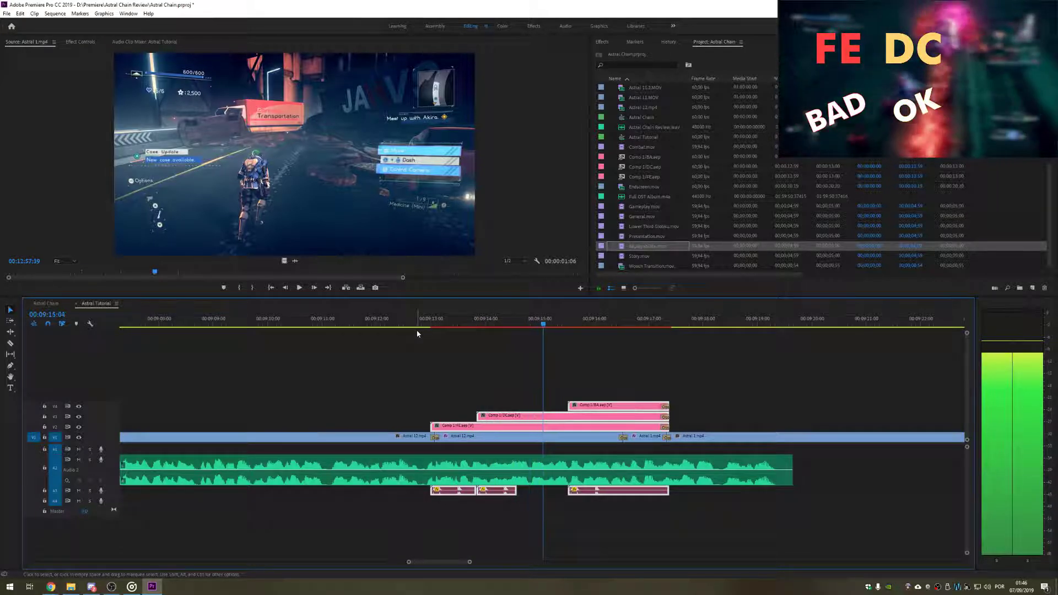
{"action": "key", "text": "space"}
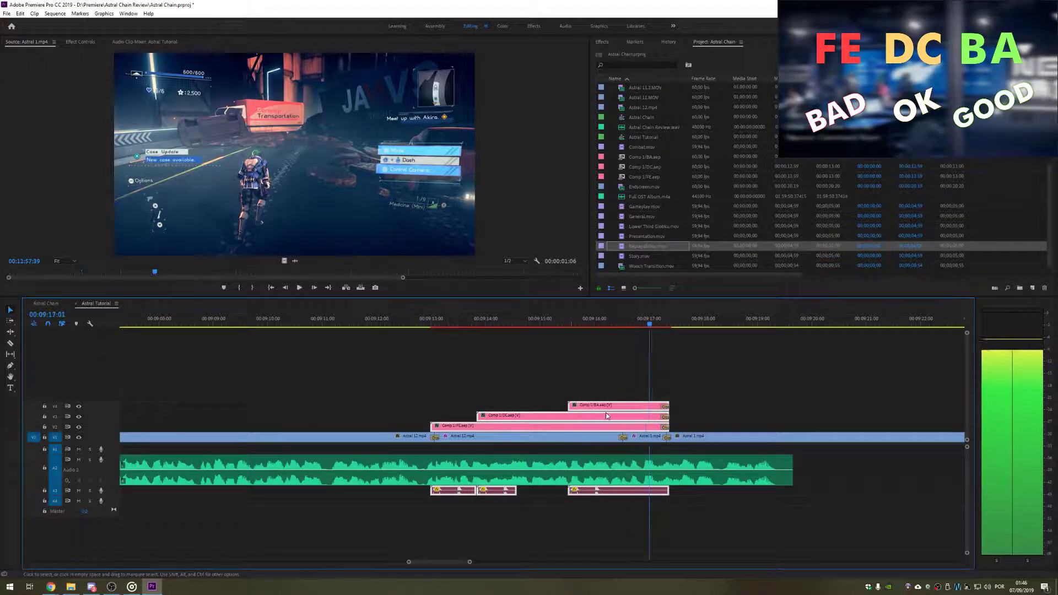
{"action": "left_click_drag", "start_coordinate": [630, 430], "coordinate": [633, 430]}
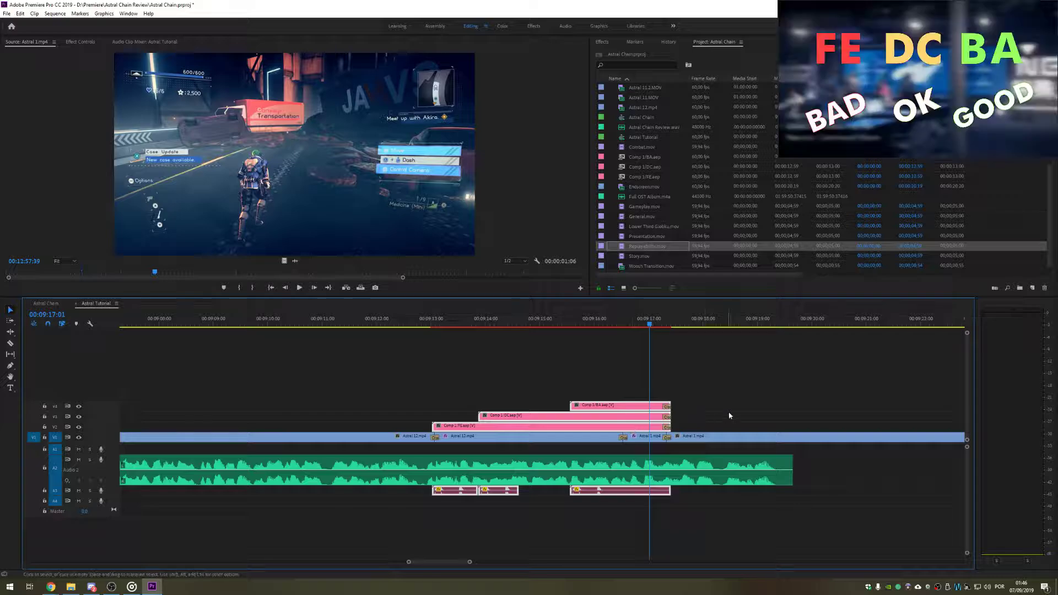
{"action": "left_click", "coordinate": [730, 416]}
{"action": "left_click", "coordinate": [519, 366]}
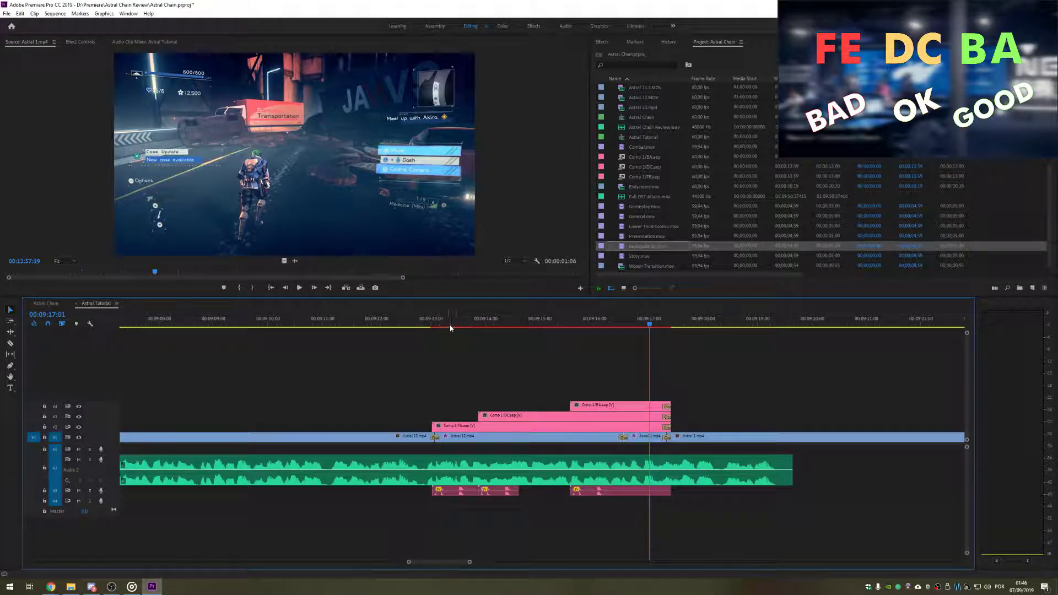
Step: Disable Camera Blur on the Astral 12.mp4 clip beneath the rank comps, play the section for comparison, and re-enable the blur
{"action": "left_click", "coordinate": [430, 324]}
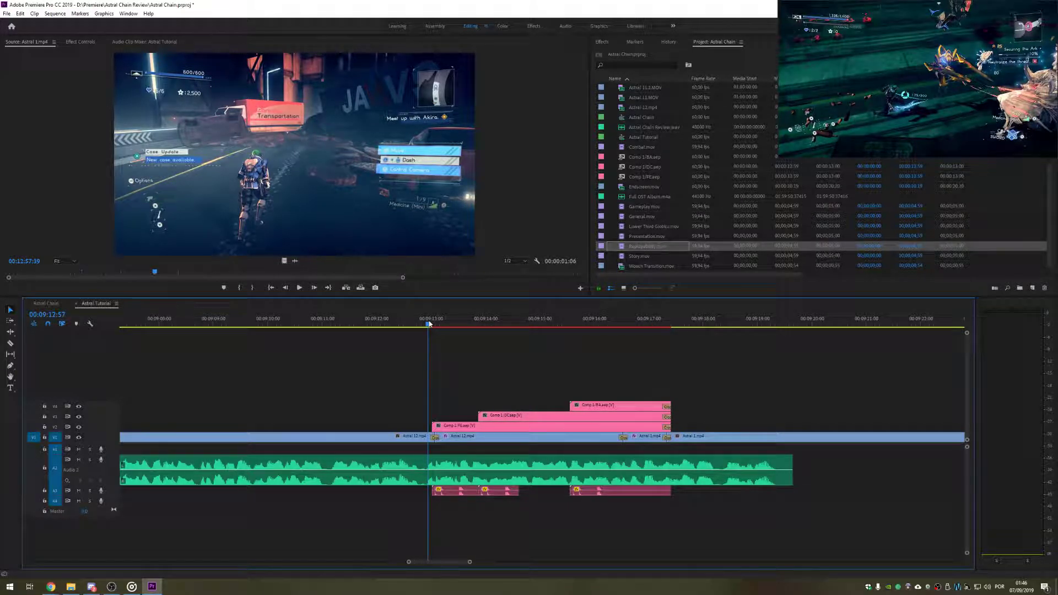
{"action": "left_click_drag", "start_coordinate": [430, 324], "coordinate": [462, 323]}
{"action": "left_click", "coordinate": [484, 440]}
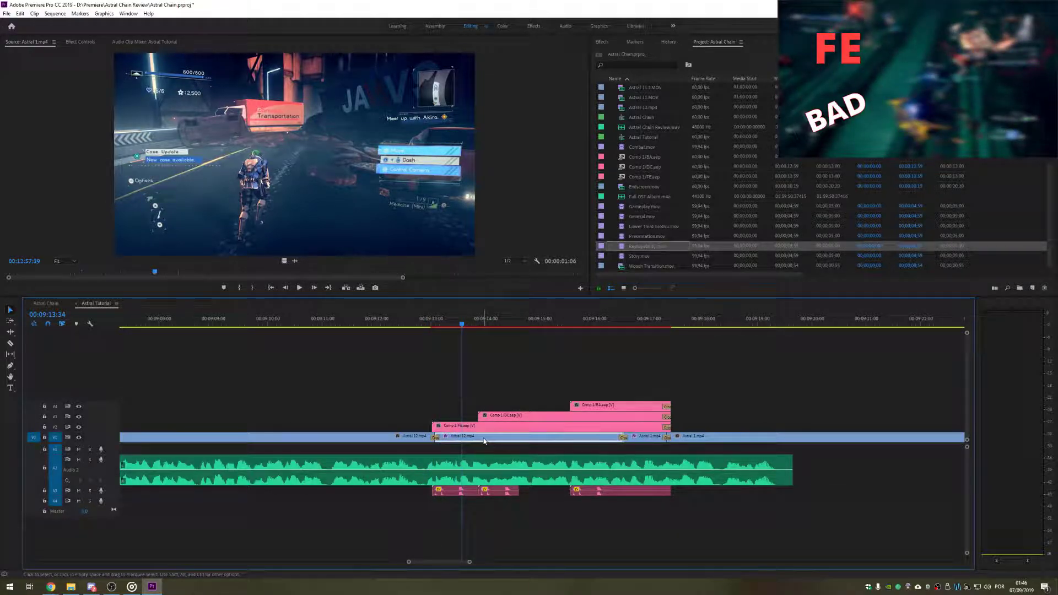
{"action": "left_click", "coordinate": [80, 42]}
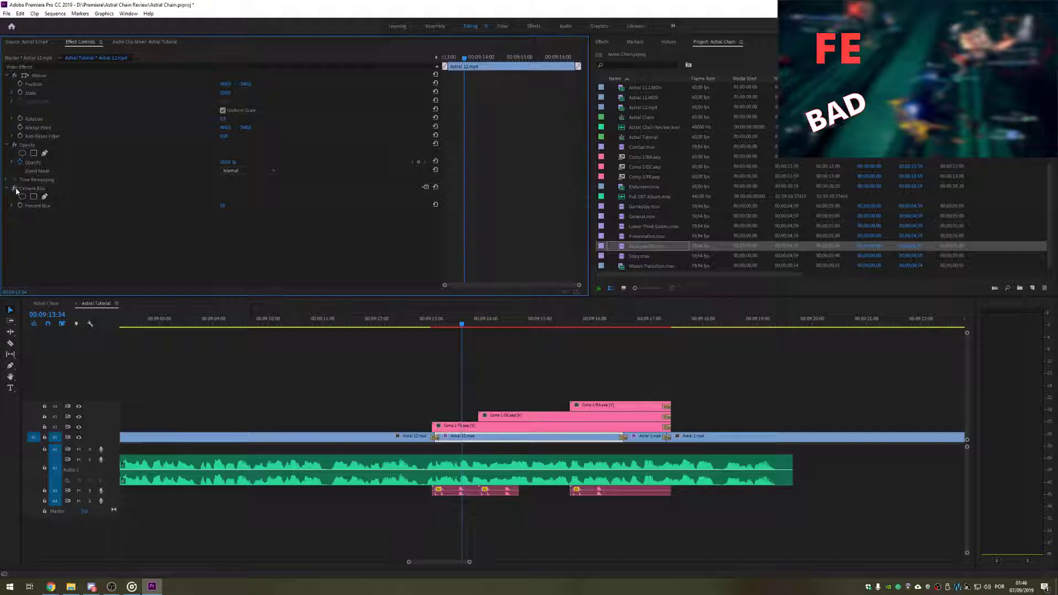
{"action": "left_click", "coordinate": [415, 323]}
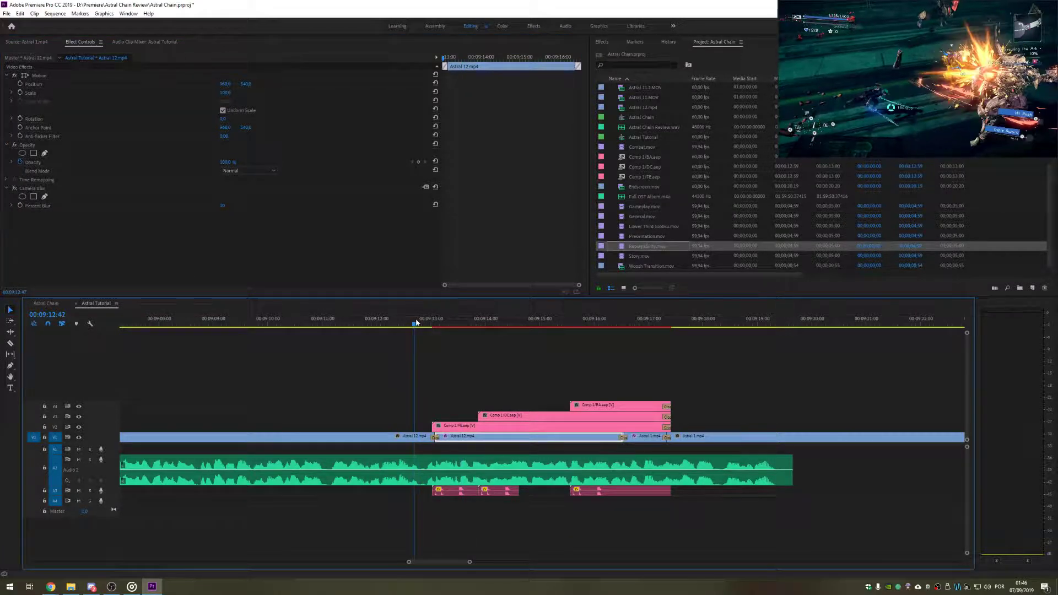
{"action": "key", "text": "space"}
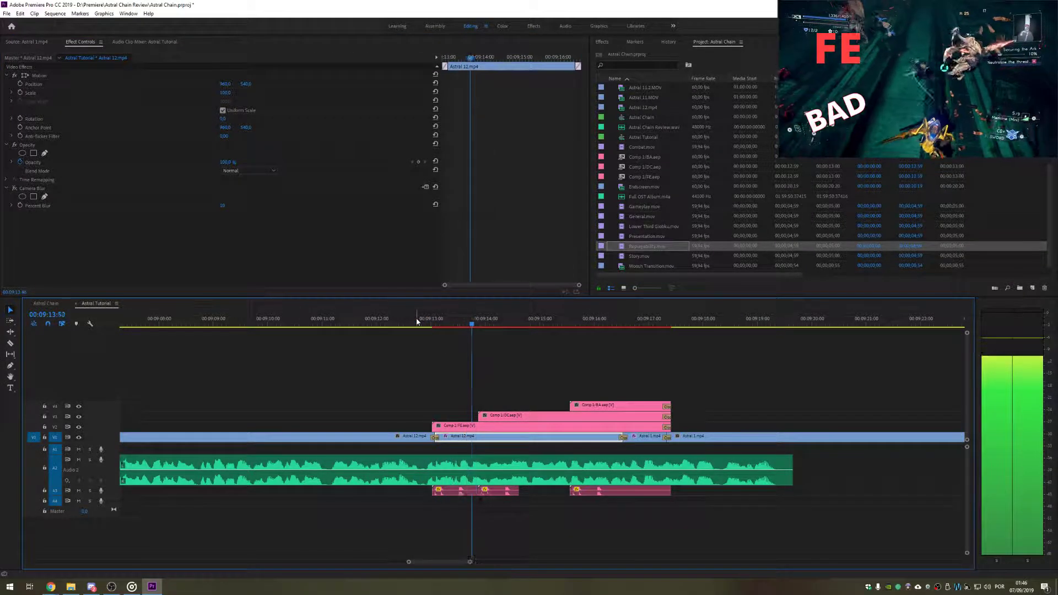
{"action": "key", "text": "space"}
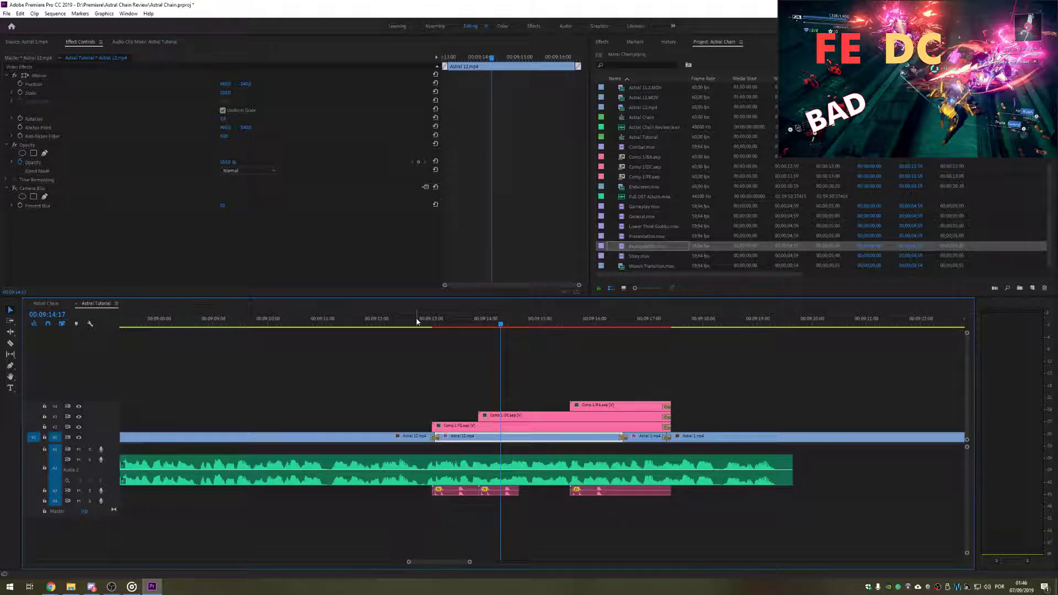
{"action": "key", "text": "space"}
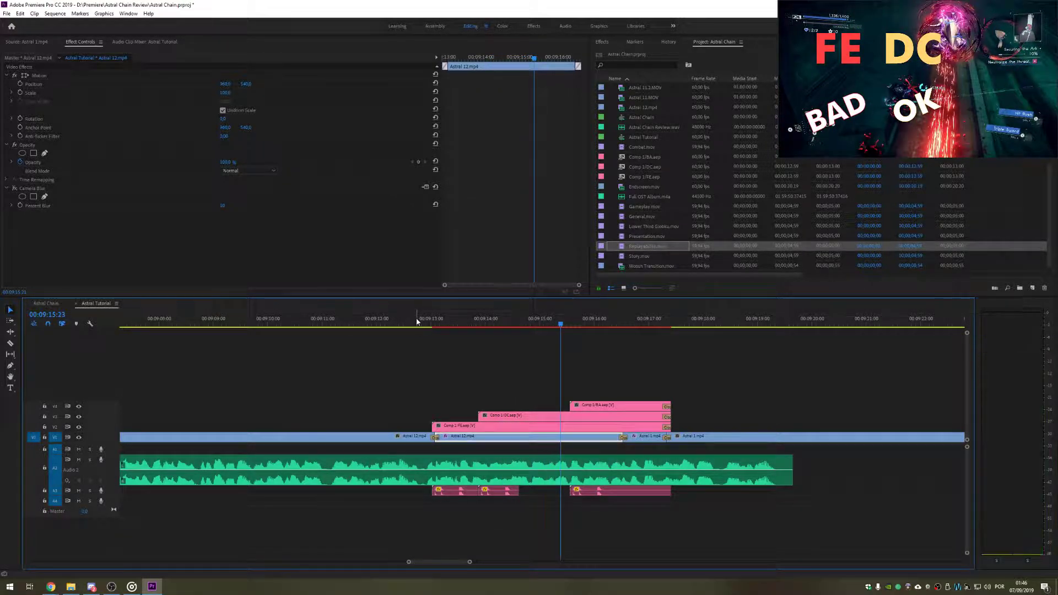
{"action": "key", "text": "space"}
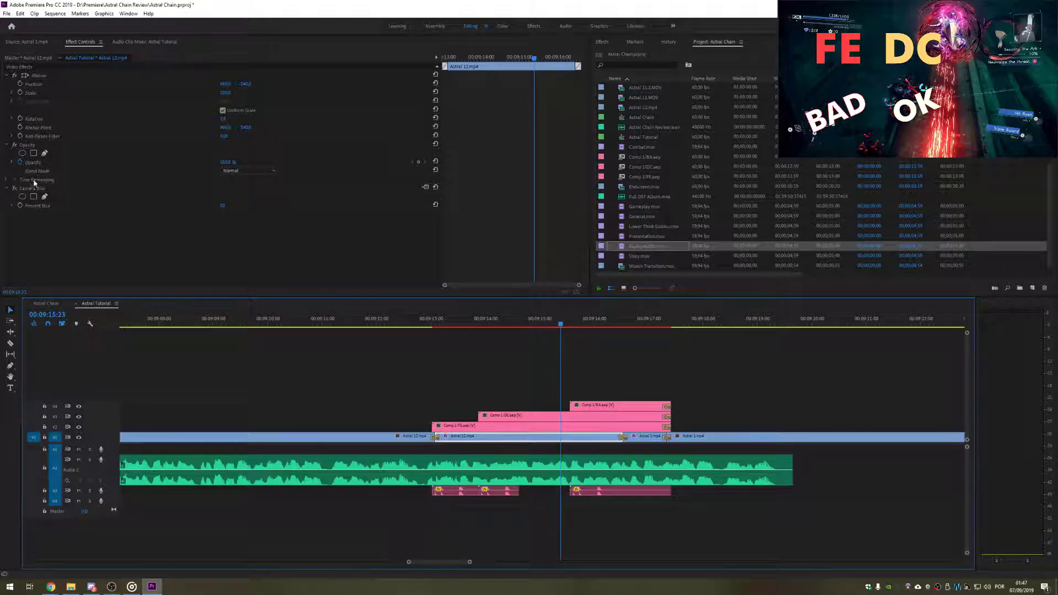
{"action": "left_click", "coordinate": [14, 189]}
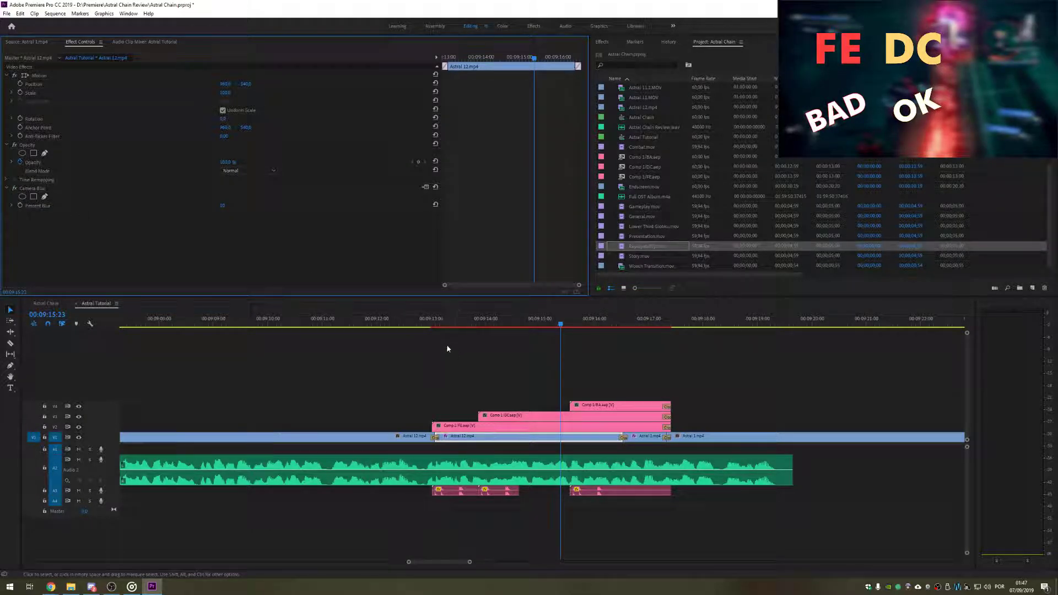
{"action": "left_click", "coordinate": [812, 397]}
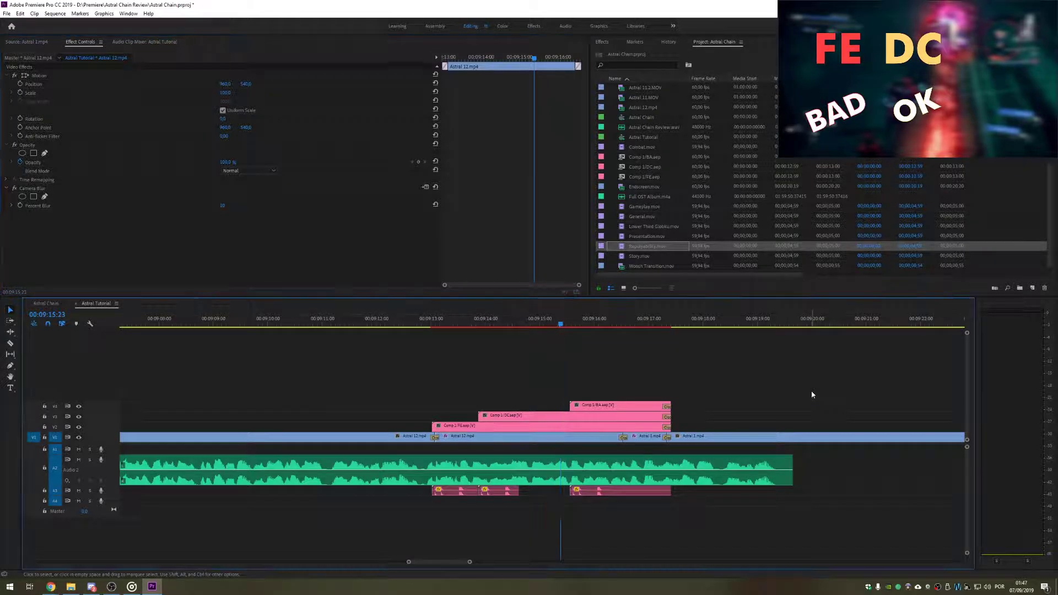
Step: Move the Anime-Review-Rank comp and its sounds from past the end screen to the end of the narration clip, with the comp on V2
{"action": "scroll", "coordinate": [802, 394], "scroll_direction": "down", "scroll_amount": 5}
{"action": "scroll", "coordinate": [801, 402], "scroll_direction": "down", "scroll_amount": 2}
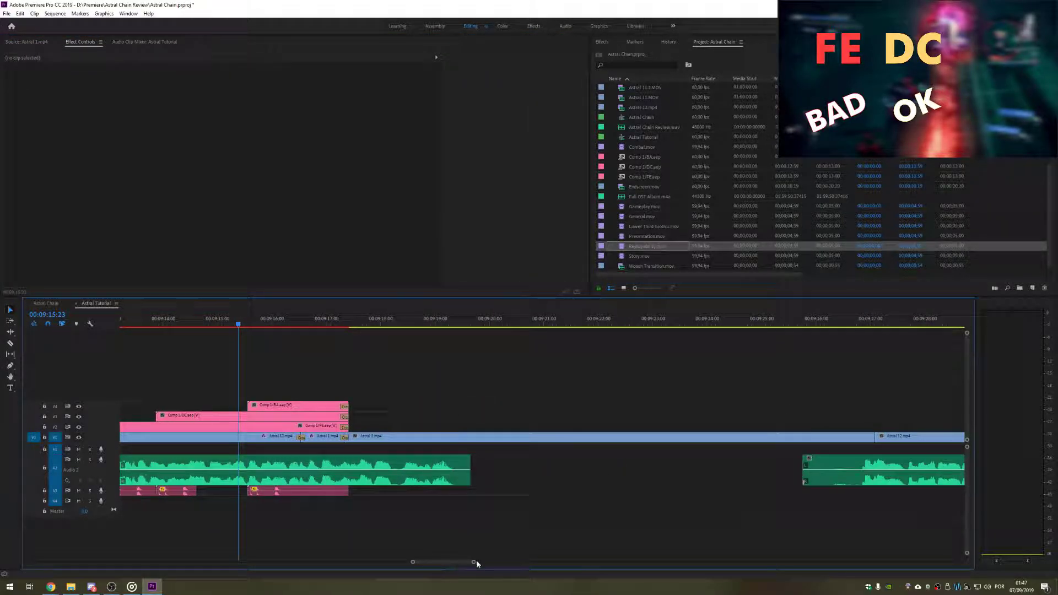
{"action": "left_click_drag", "start_coordinate": [475, 562], "coordinate": [665, 558]}
{"action": "left_click_drag", "start_coordinate": [797, 402], "coordinate": [820, 490]}
{"action": "left_click_drag", "start_coordinate": [810, 437], "coordinate": [568, 496]}
{"action": "left_click_drag", "start_coordinate": [665, 562], "coordinate": [491, 543]}
Step: Shift the Anime-Review-Rank comp and its sounds slightly earlier, to start at about 00:09:19 just before the narration clip ends
{"action": "left_click", "coordinate": [746, 458]}
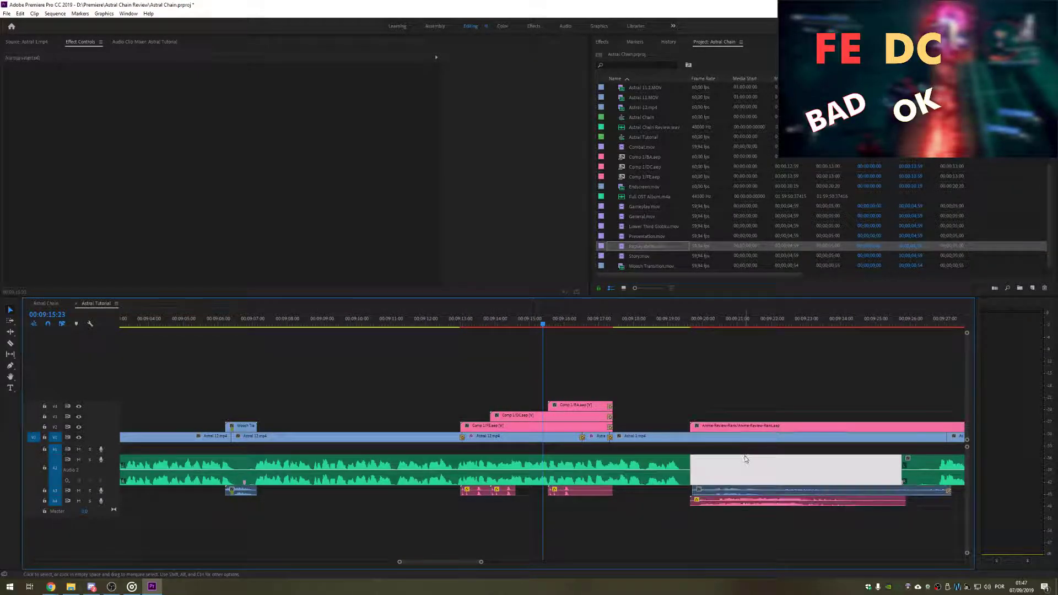
{"action": "left_click", "coordinate": [732, 426]}
{"action": "left_click_drag", "start_coordinate": [756, 514], "coordinate": [712, 489]}
{"action": "left_click", "coordinate": [717, 386]}
{"action": "left_click", "coordinate": [670, 319]}
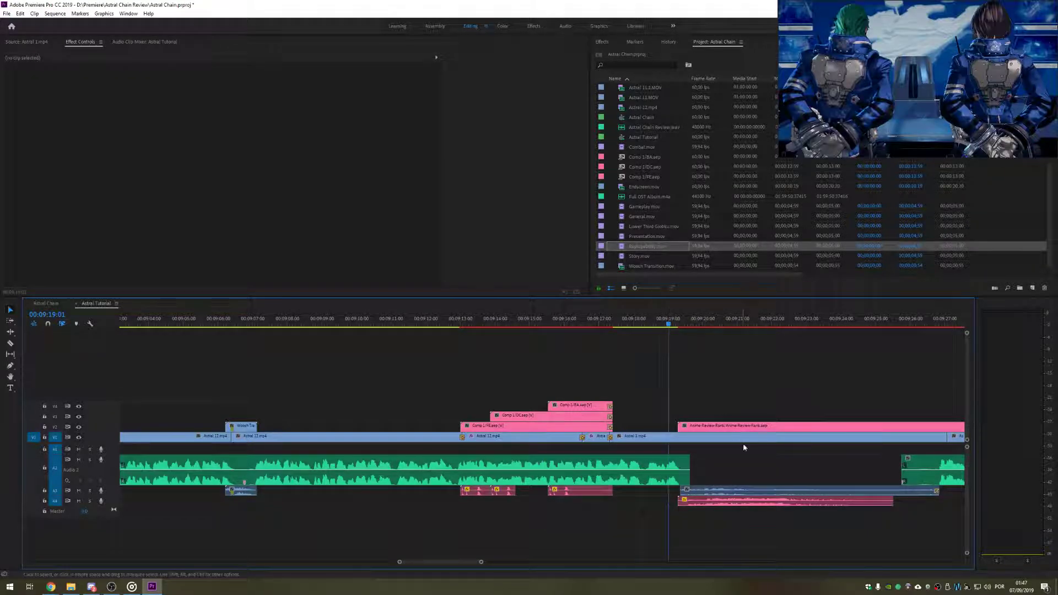
Step: Scrub through the Anime-Review-Rank animation from its start to about 00:09:23
{"action": "left_click", "coordinate": [743, 427]}
{"action": "scroll", "coordinate": [621, 322], "scroll_direction": "right", "scroll_amount": 5}
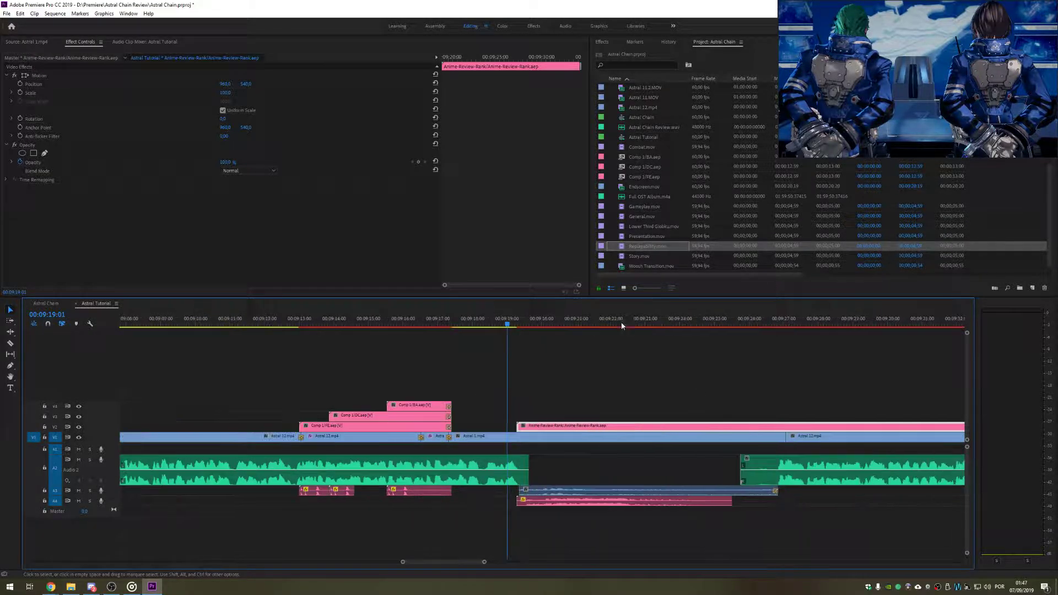
{"action": "left_click", "coordinate": [539, 323]}
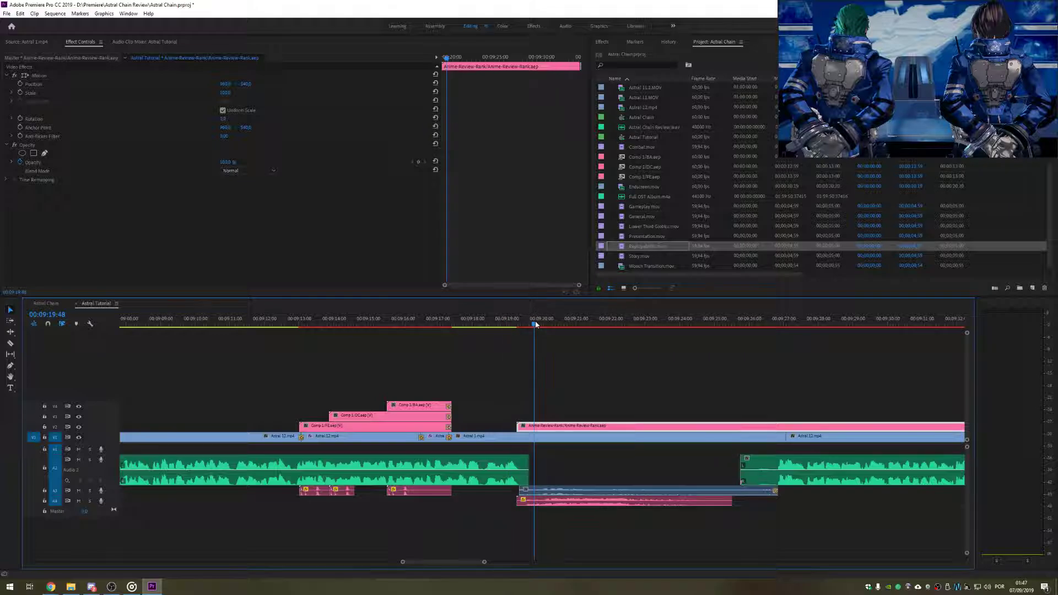
{"action": "left_click_drag", "start_coordinate": [540, 325], "coordinate": [645, 325]}
{"action": "left_click", "coordinate": [723, 409]}
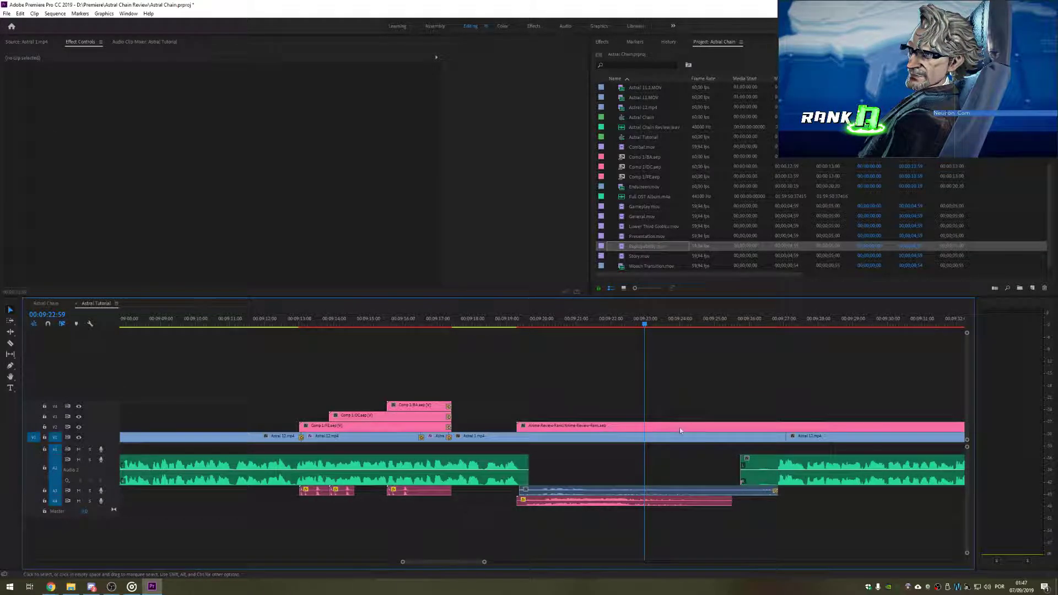
Step: Set the editable rank text of the Anime-Review-Rank comp to F in its master clip settings
{"action": "left_click", "coordinate": [677, 425]}
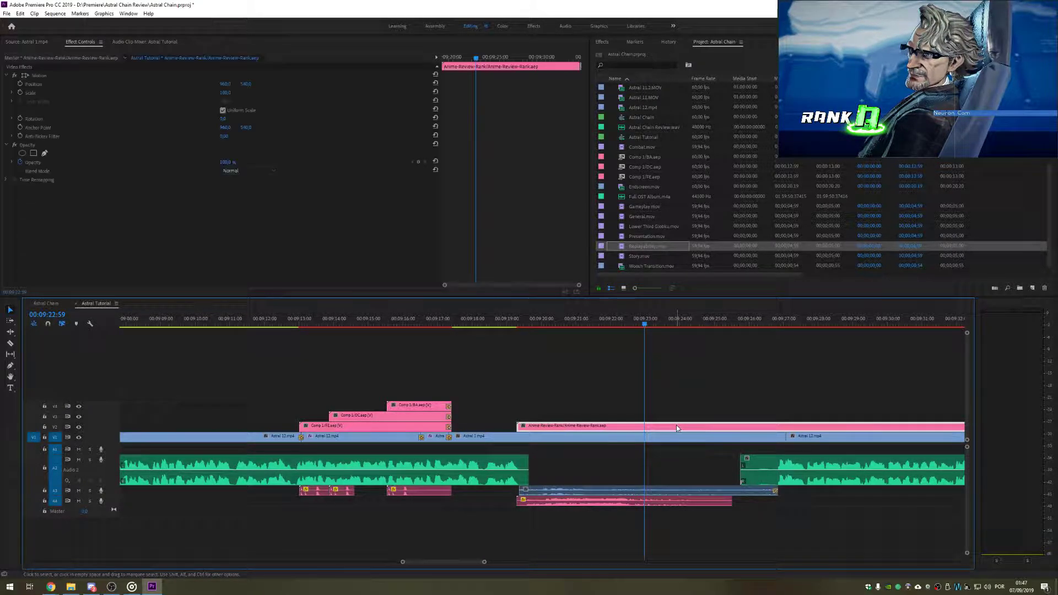
{"action": "left_click", "coordinate": [50, 58]}
{"action": "left_click", "coordinate": [70, 75]}
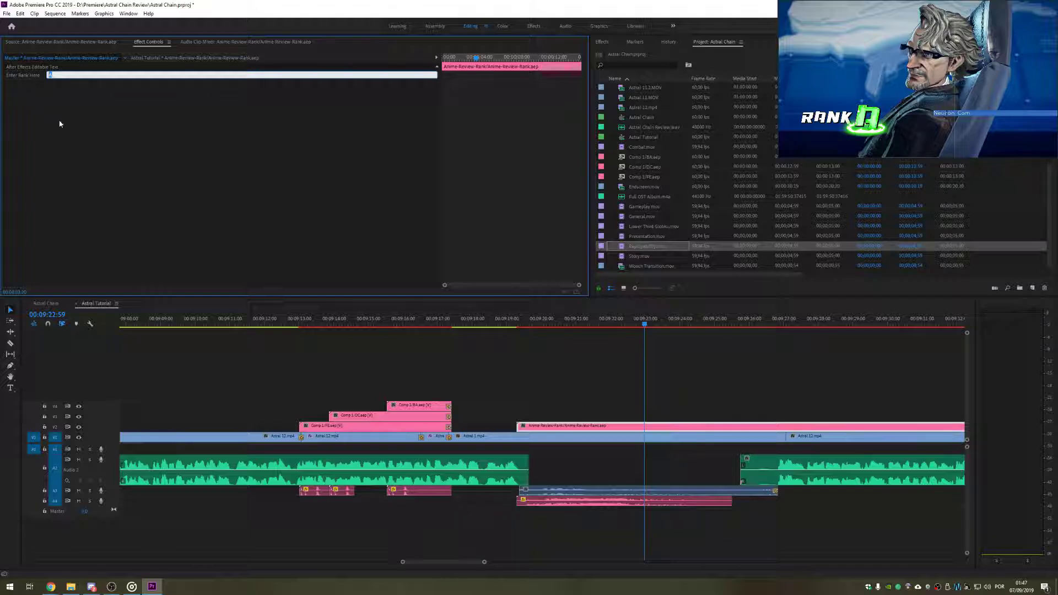
{"action": "type", "text": "F"}
{"action": "key", "text": "Return"}
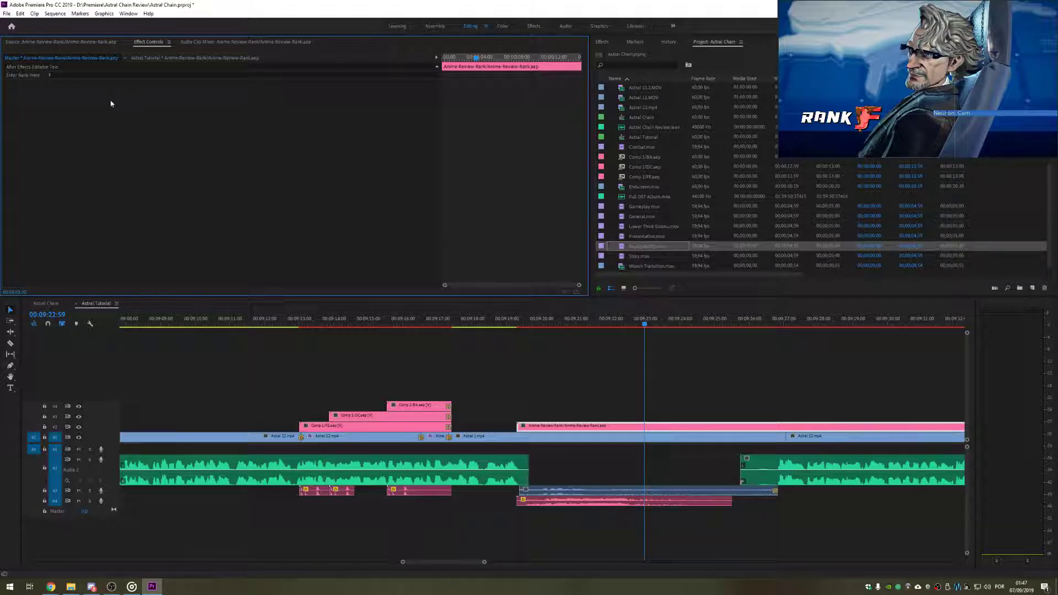
Step: Change the Anime-Review-Rank comp's rank text to C
{"action": "left_click", "coordinate": [60, 75]}
{"action": "key", "text": "Return"}
{"action": "left_click", "coordinate": [67, 74]}
{"action": "type", "text": "C"}
{"action": "key", "text": "Return"}
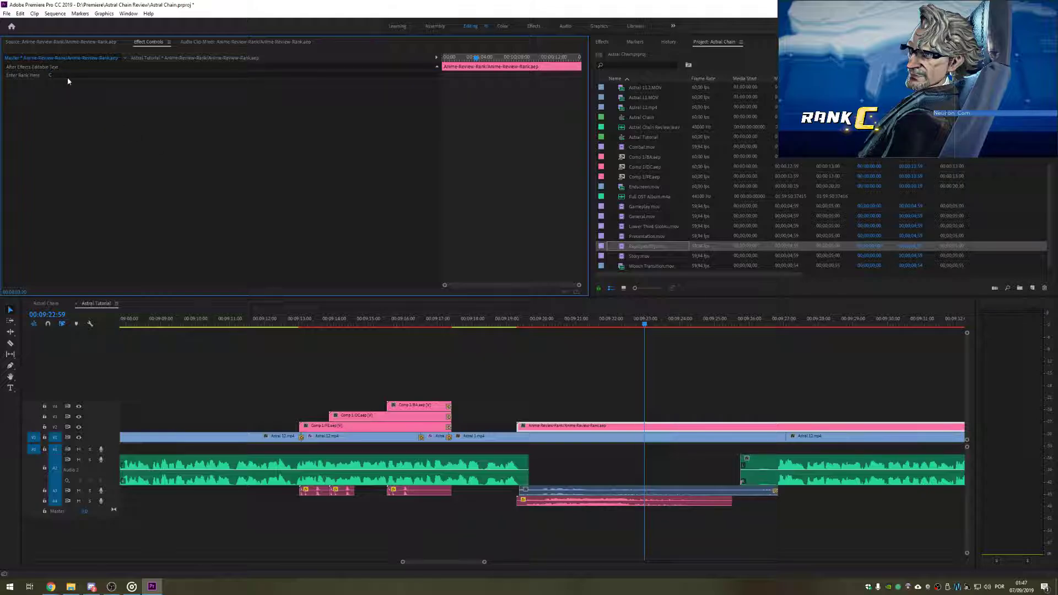
Step: Set the Anime-Review-Rank comp's rank text to A and deselect the comp
{"action": "left_click", "coordinate": [67, 75]}
{"action": "type", "text": "D"}
{"action": "key", "text": "Return"}
{"action": "left_click", "coordinate": [577, 405]}
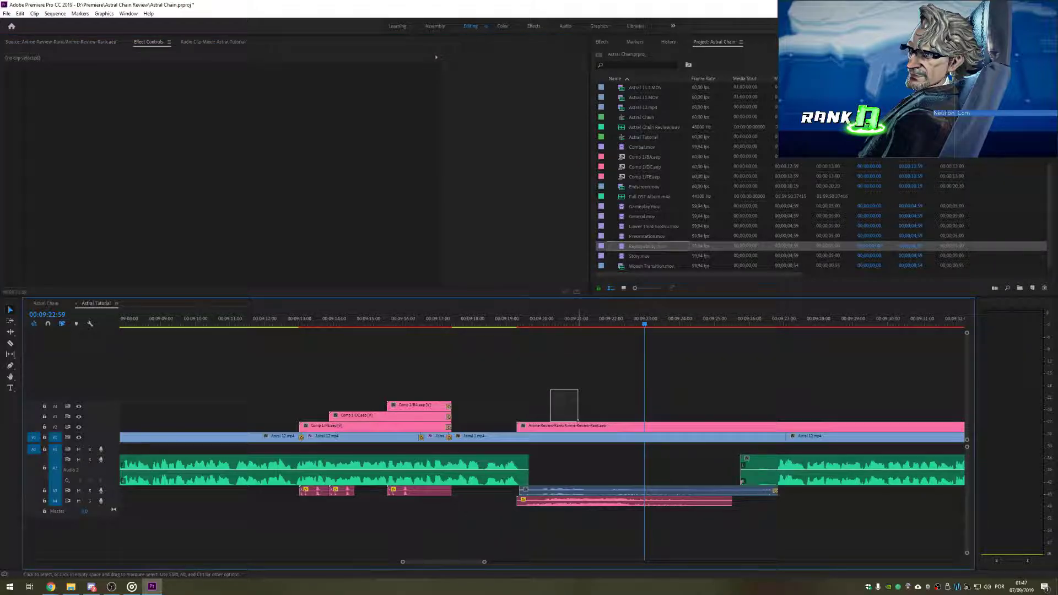
{"action": "left_click_drag", "start_coordinate": [579, 422], "coordinate": [583, 428]}
{"action": "left_click", "coordinate": [579, 410]}
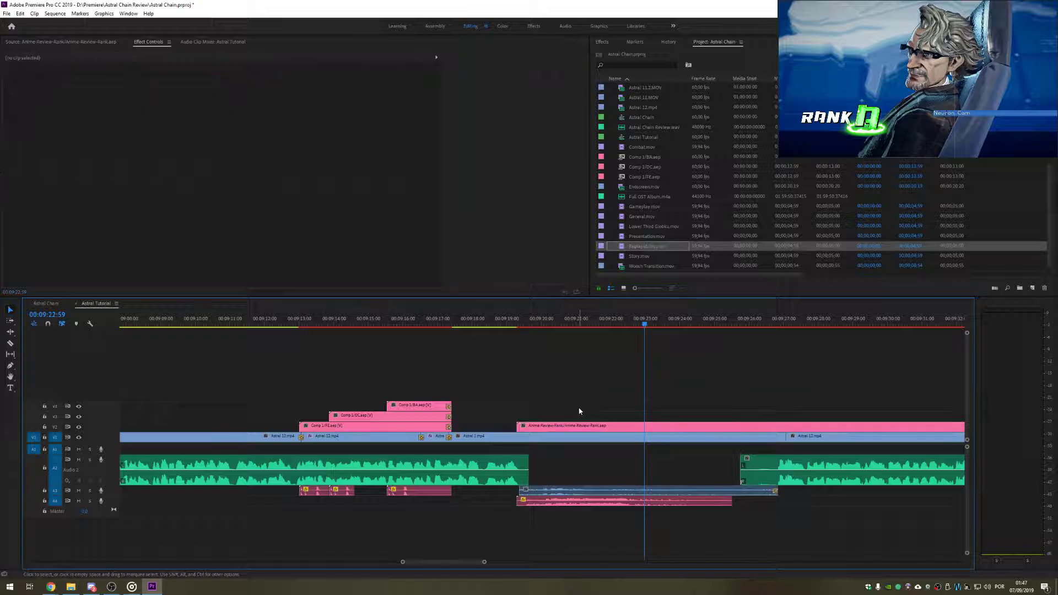
Step: Inspect the Anime-Review-Rank comp, the Astral 1.mp4 footage beneath it and that footage's audio around 00:09:19:24
{"action": "left_click", "coordinate": [580, 426]}
{"action": "left_click", "coordinate": [505, 321]}
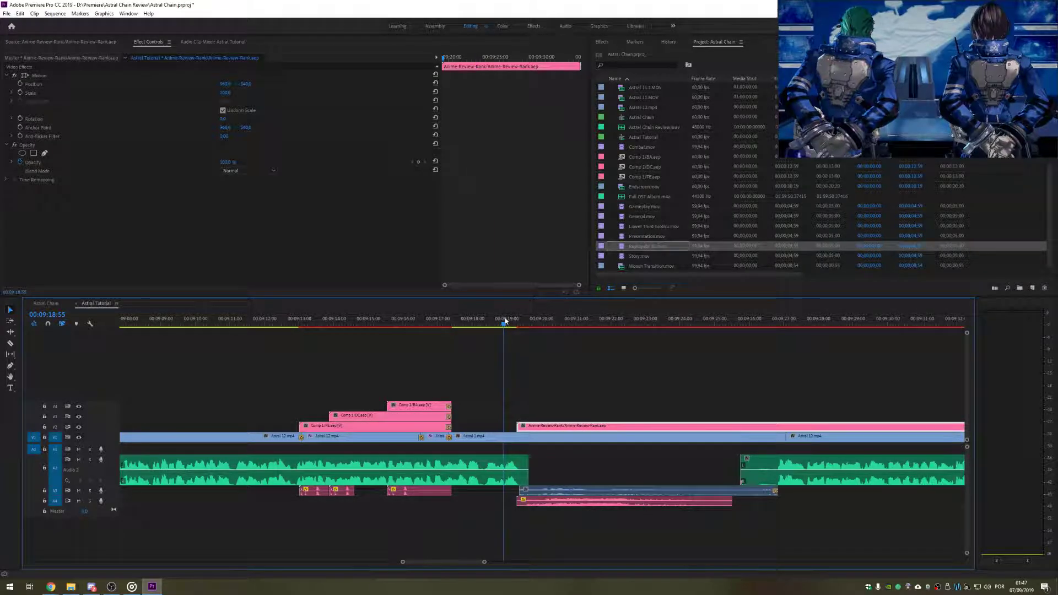
{"action": "mouse_move", "coordinate": [505, 321]}
{"action": "left_mouse_down"}
{"action": "mouse_move", "coordinate": [607, 325]}
{"action": "mouse_move", "coordinate": [521, 325]}
{"action": "left_mouse_up"}
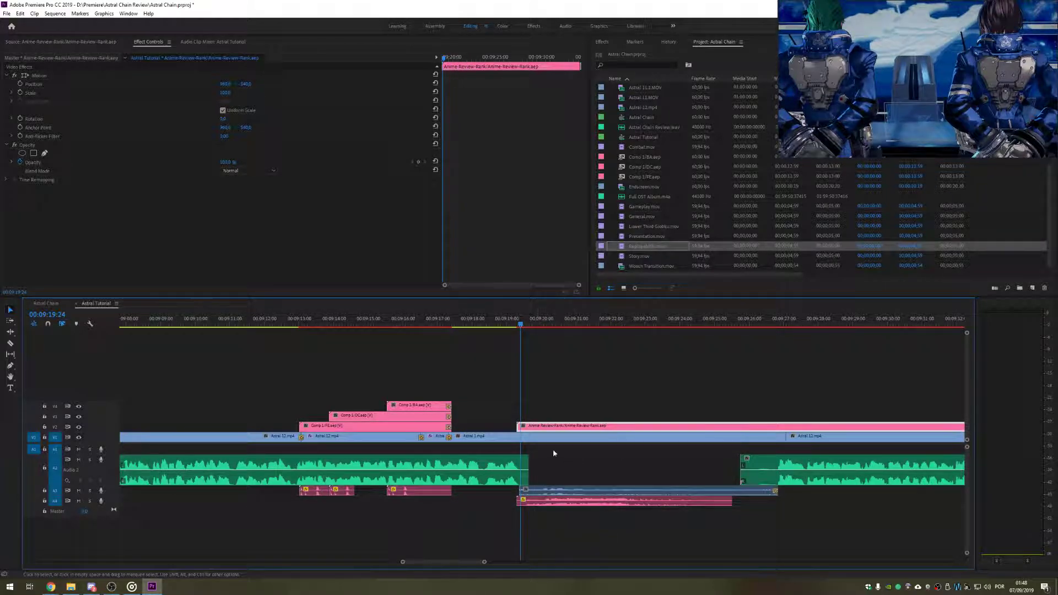
{"action": "left_click", "coordinate": [552, 437]}
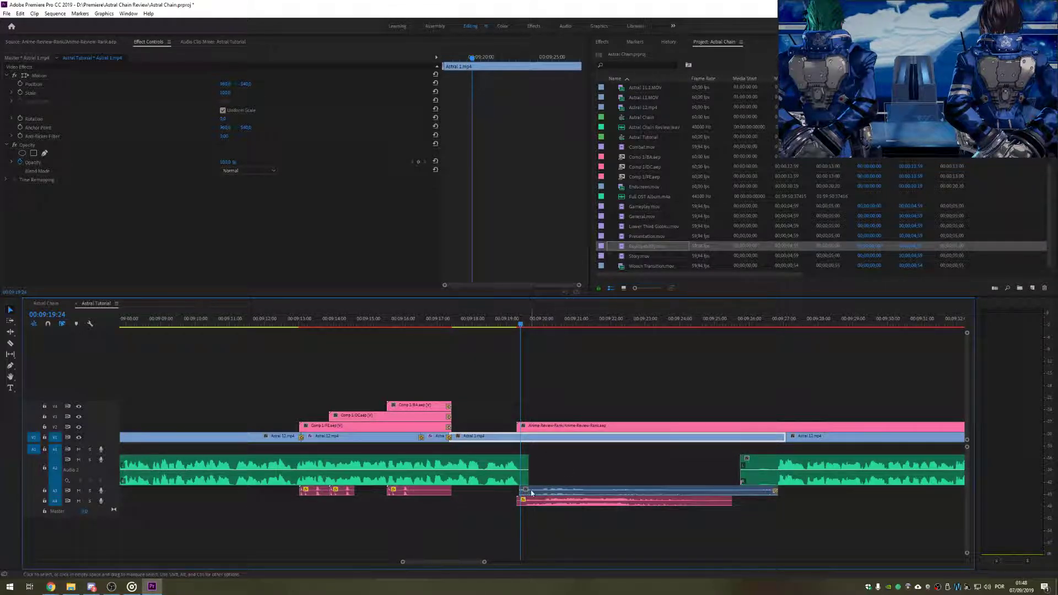
{"action": "left_click", "coordinate": [634, 490]}
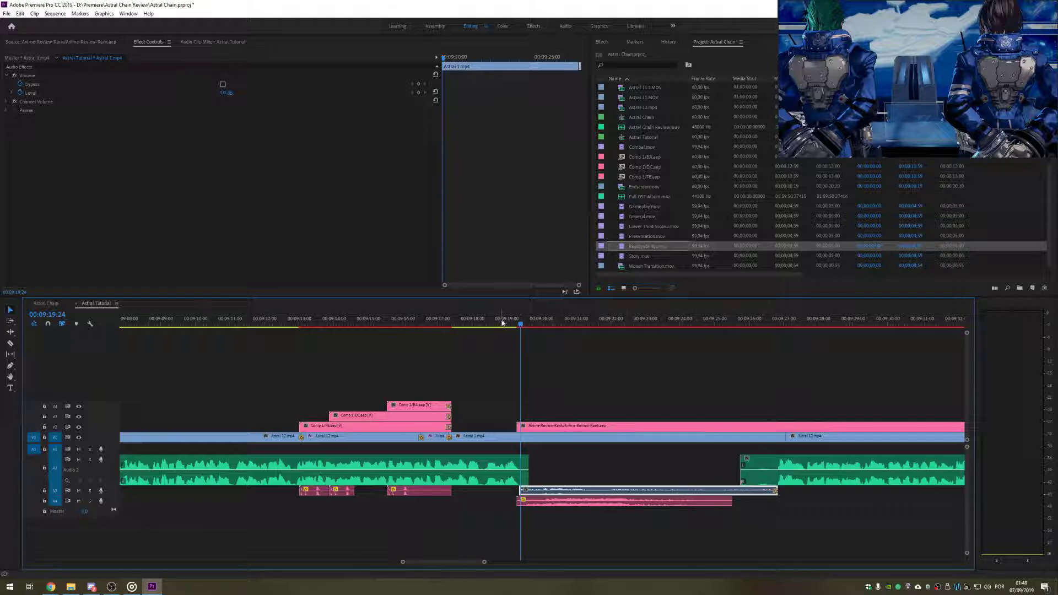
Step: Play the rank reveal with its audio from 00:09:18:21 to 00:09:23:00
{"action": "left_click_drag", "start_coordinate": [501, 326], "coordinate": [485, 327]}
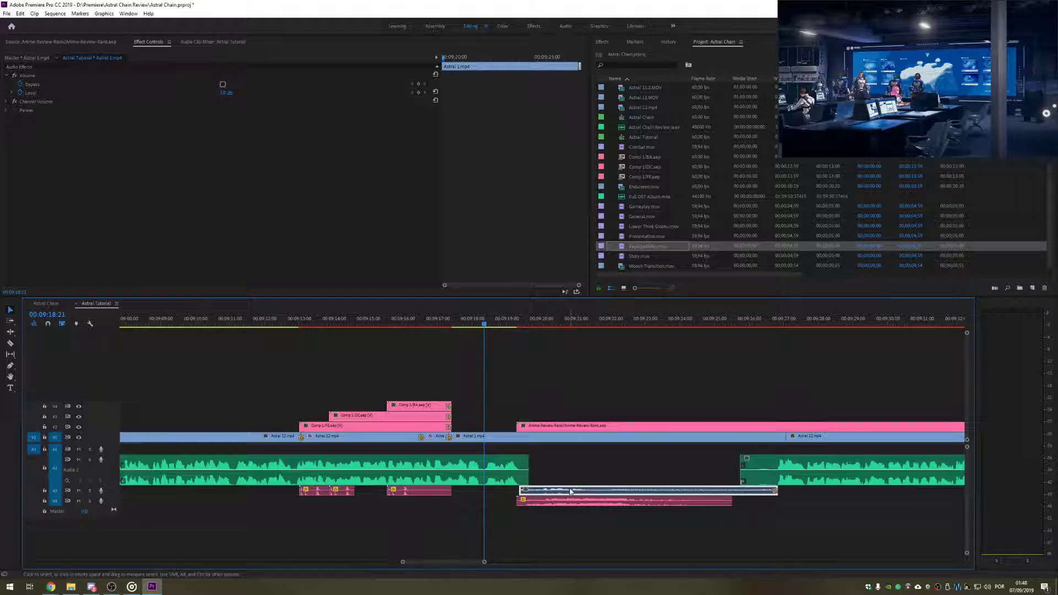
{"action": "key", "text": "space"}
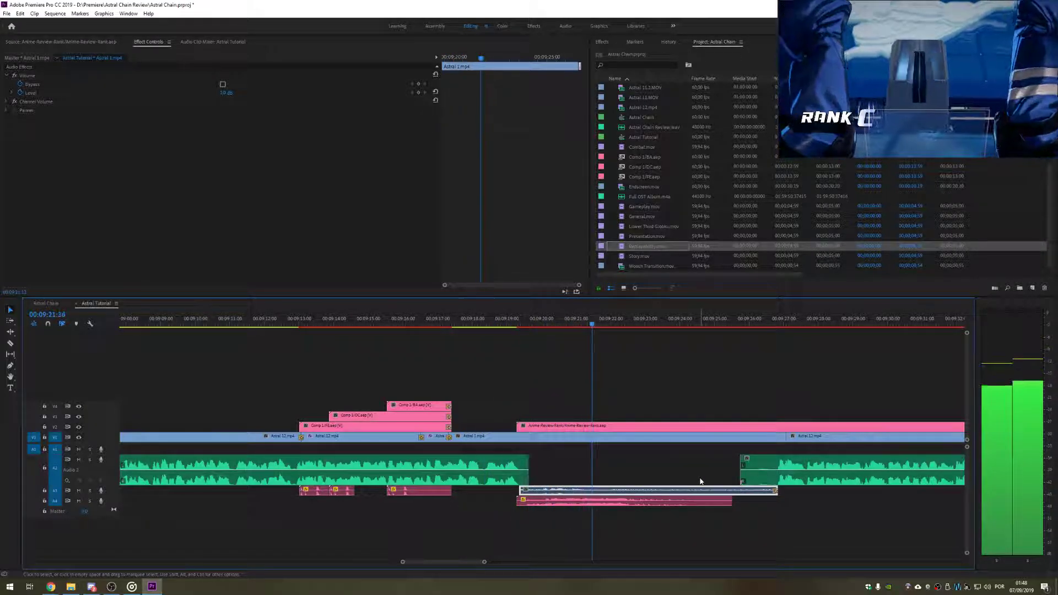
{"action": "key", "text": "space"}
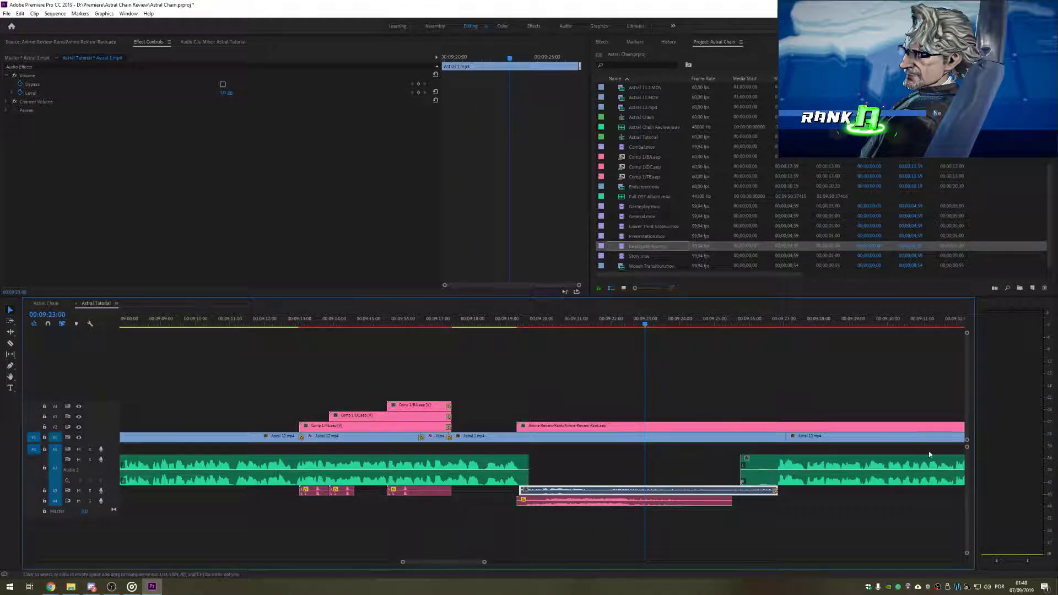
Step: Preview the sequence past the rank animation, from about 00:09:32:10 to the end screen at 00:10:11:49
{"action": "scroll", "coordinate": [744, 533], "scroll_direction": "down", "scroll_amount": 2}
{"action": "scroll", "coordinate": [744, 533], "scroll_direction": "down", "scroll_amount": 8}
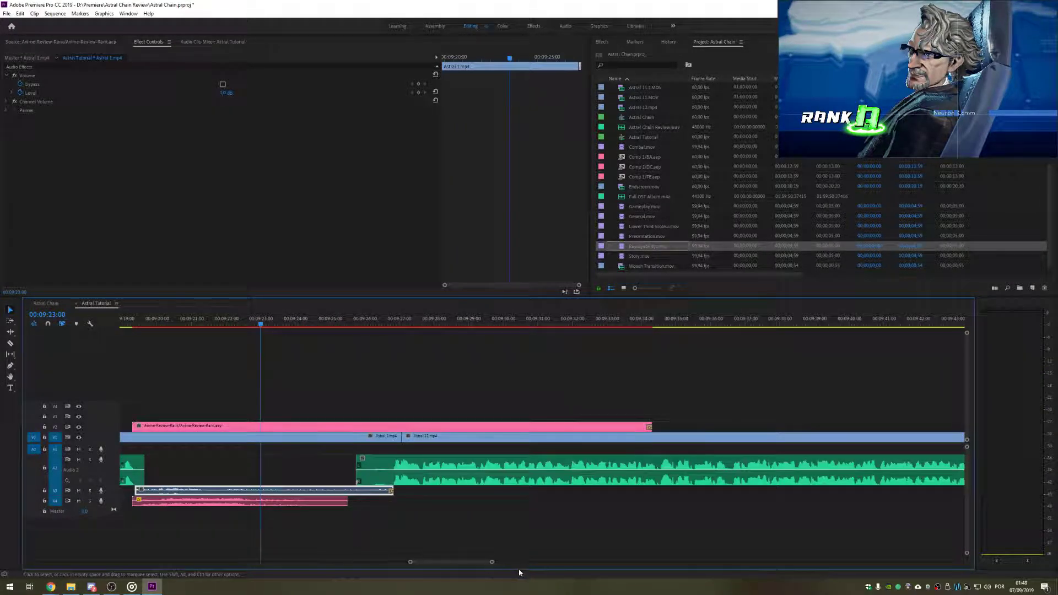
{"action": "left_click_drag", "start_coordinate": [491, 563], "coordinate": [565, 563]}
{"action": "scroll", "coordinate": [613, 532], "scroll_direction": "down", "scroll_amount": 5}
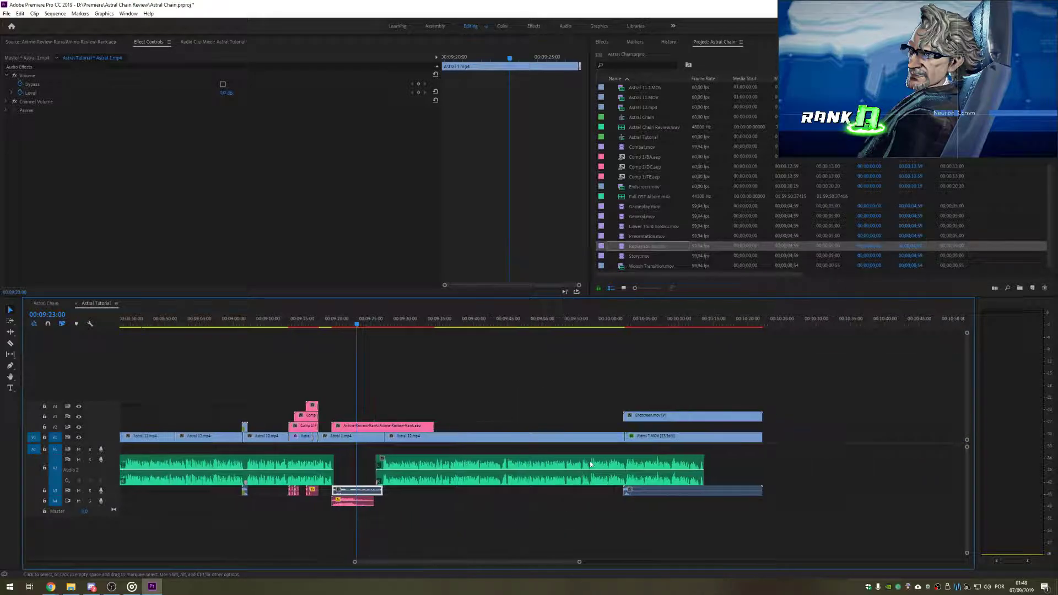
{"action": "left_click_drag", "start_coordinate": [405, 324], "coordinate": [420, 324]}
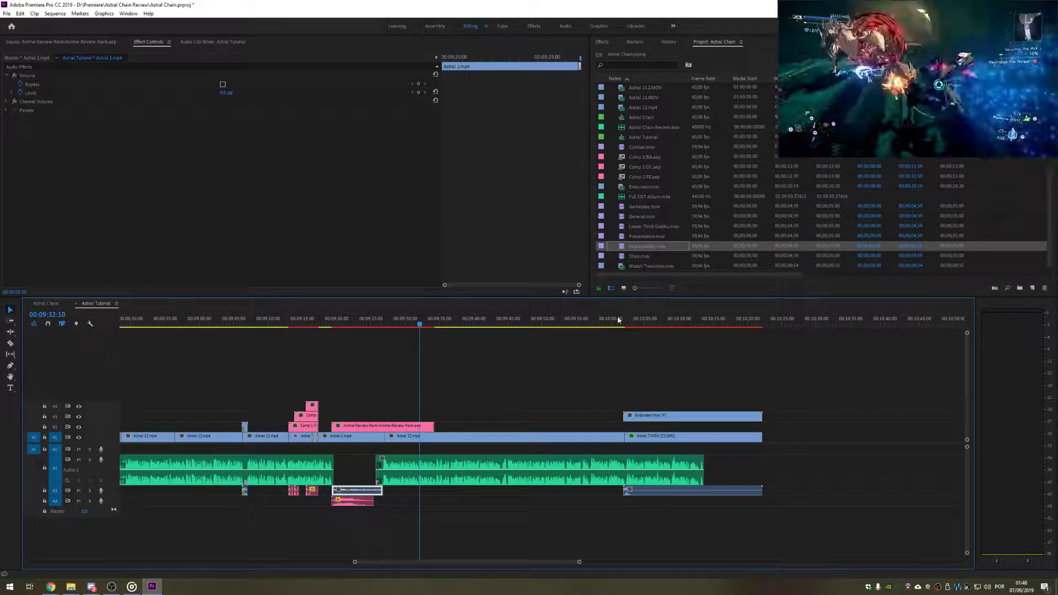
{"action": "left_click", "coordinate": [640, 323]}
{"action": "left_click", "coordinate": [692, 323]}
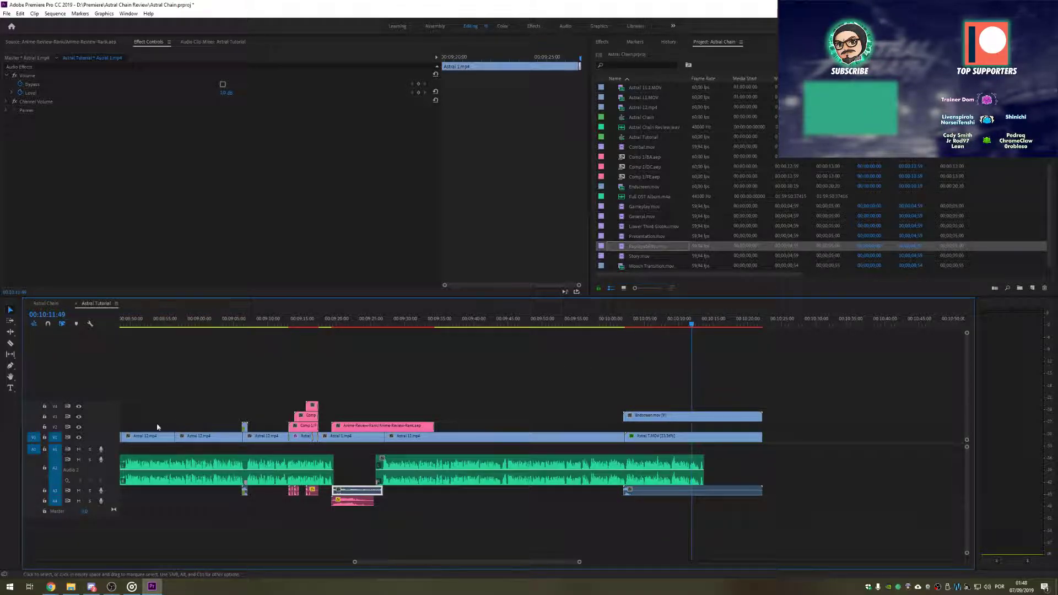
Step: Find the Full OST Album in the project, view the Streaming\Filler Beats folder on SSDelicious (D:) in File Explorer, and return to Premiere Pro
{"action": "scroll", "coordinate": [122, 391], "scroll_direction": "down", "scroll_amount": 2}
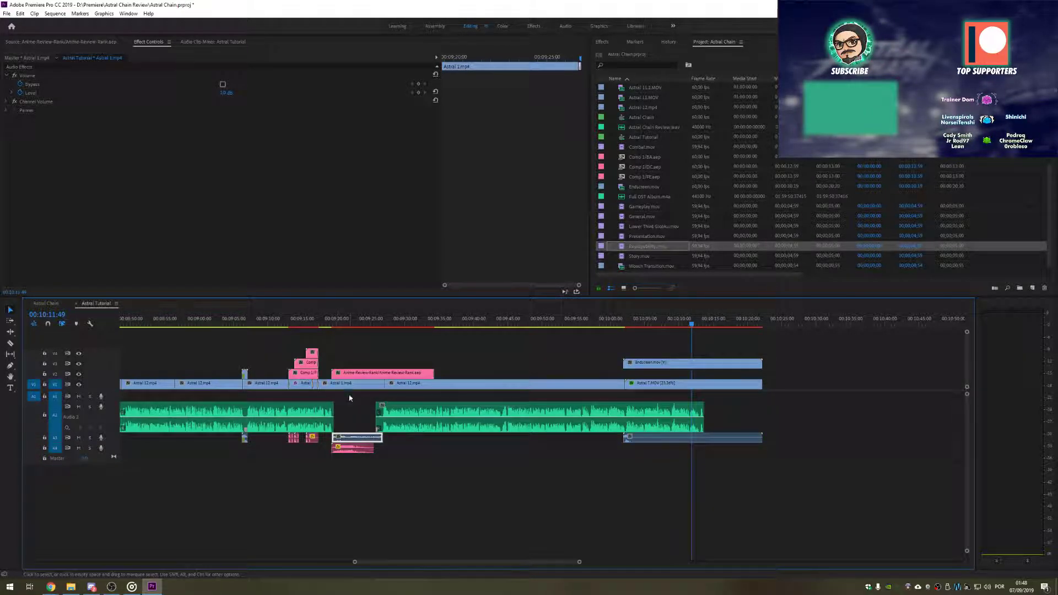
{"action": "left_click_drag", "start_coordinate": [354, 563], "coordinate": [67, 545]}
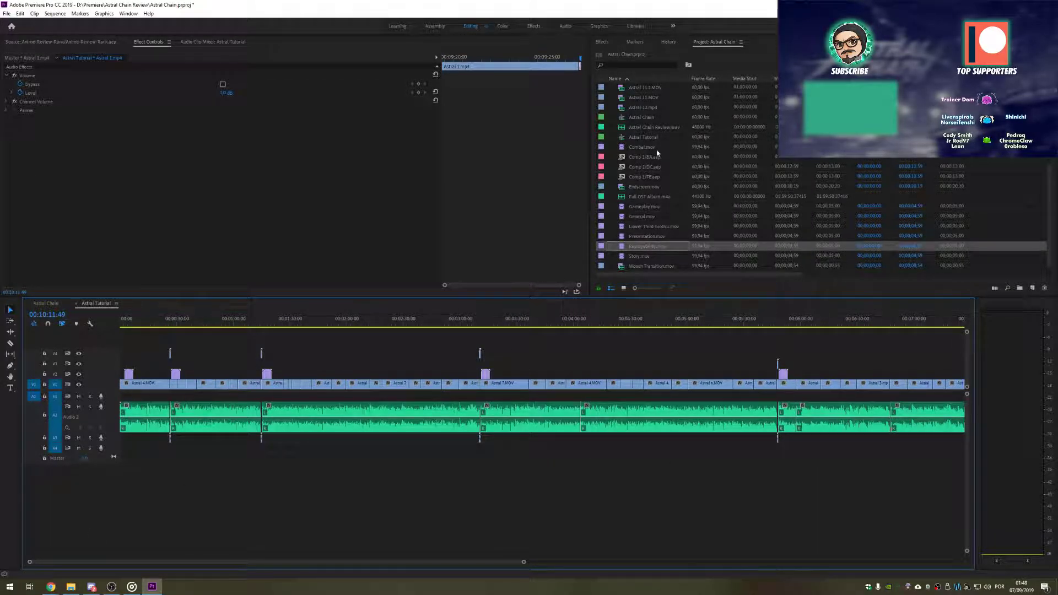
{"action": "left_click", "coordinate": [625, 197]}
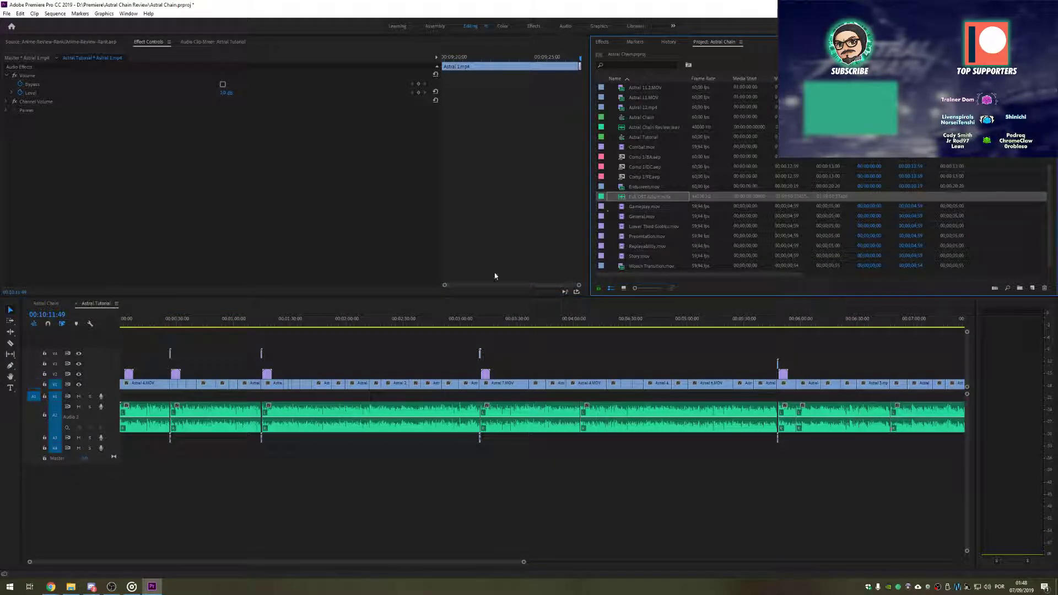
{"action": "key", "text": "alt+Tab"}
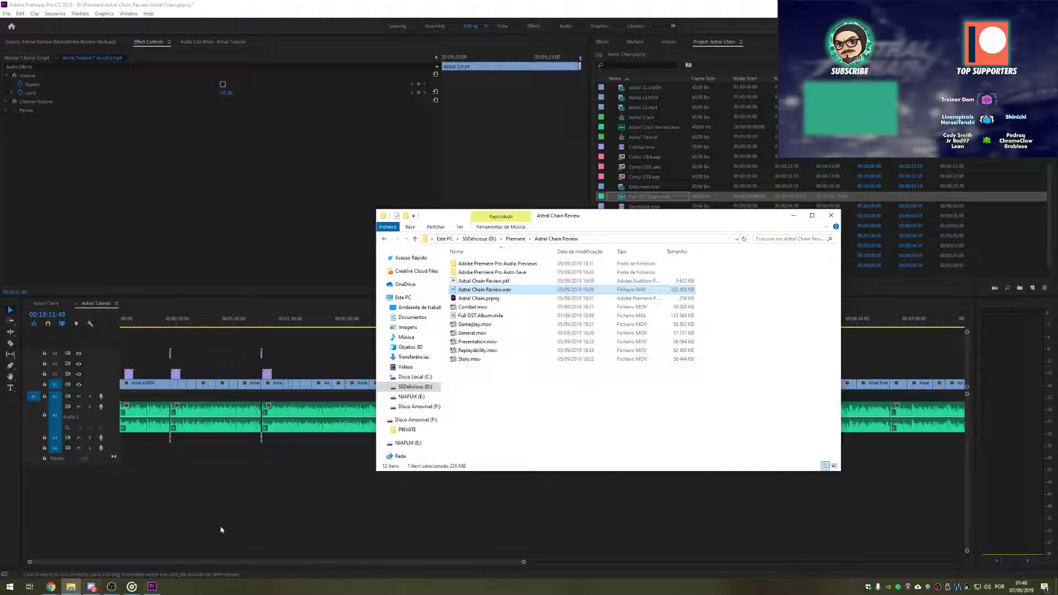
{"action": "left_click", "coordinate": [415, 387]}
{"action": "double_click", "coordinate": [586, 326]}
{"action": "double_click", "coordinate": [476, 277]}
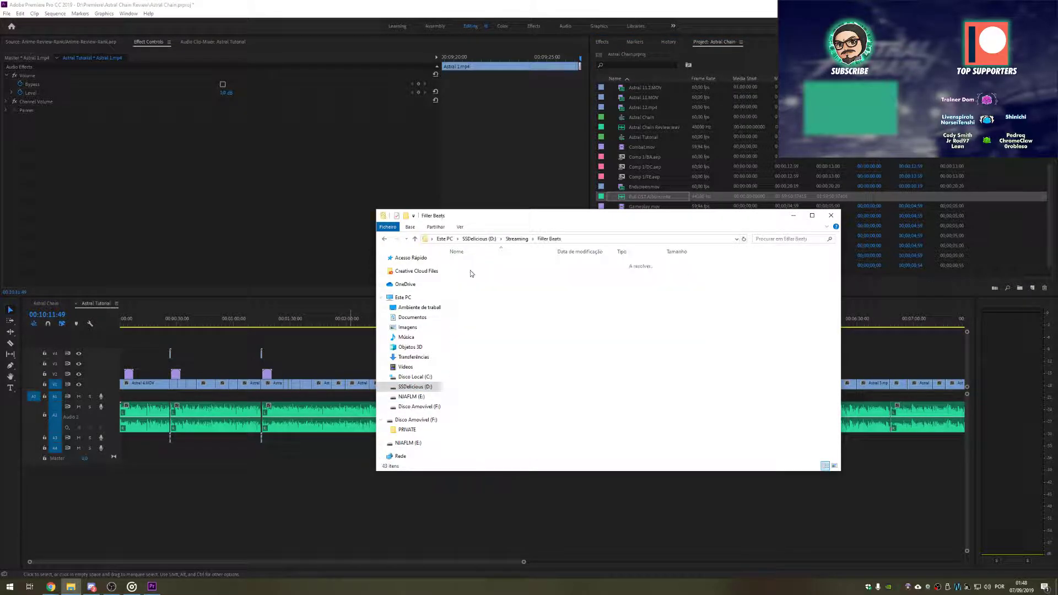
{"action": "left_click", "coordinate": [734, 3]}
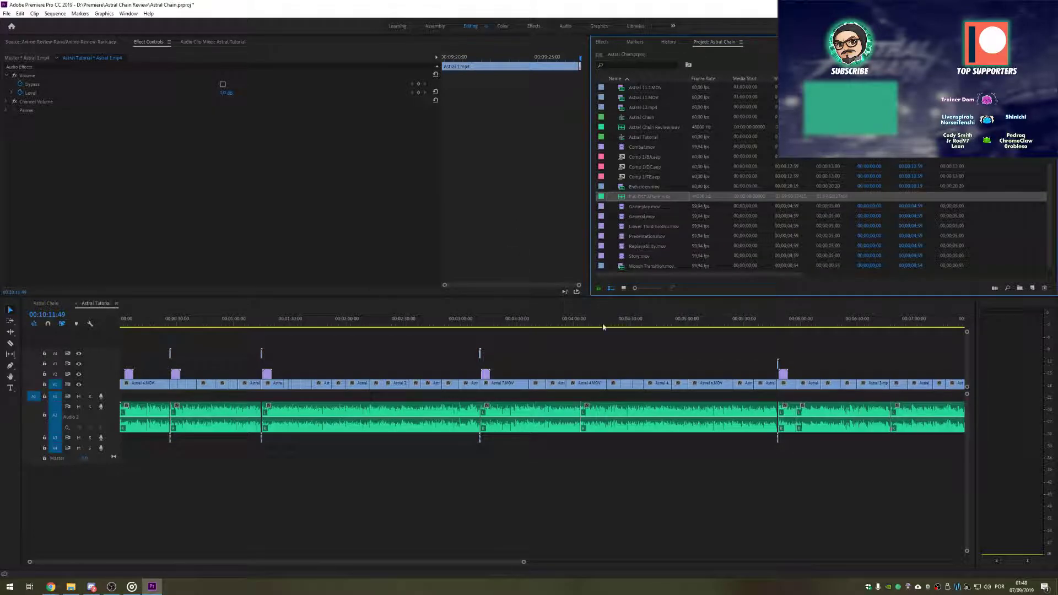
Step: Open the Full OST Album audio in the Source Monitor to view its waveform
{"action": "double_click", "coordinate": [622, 199]}
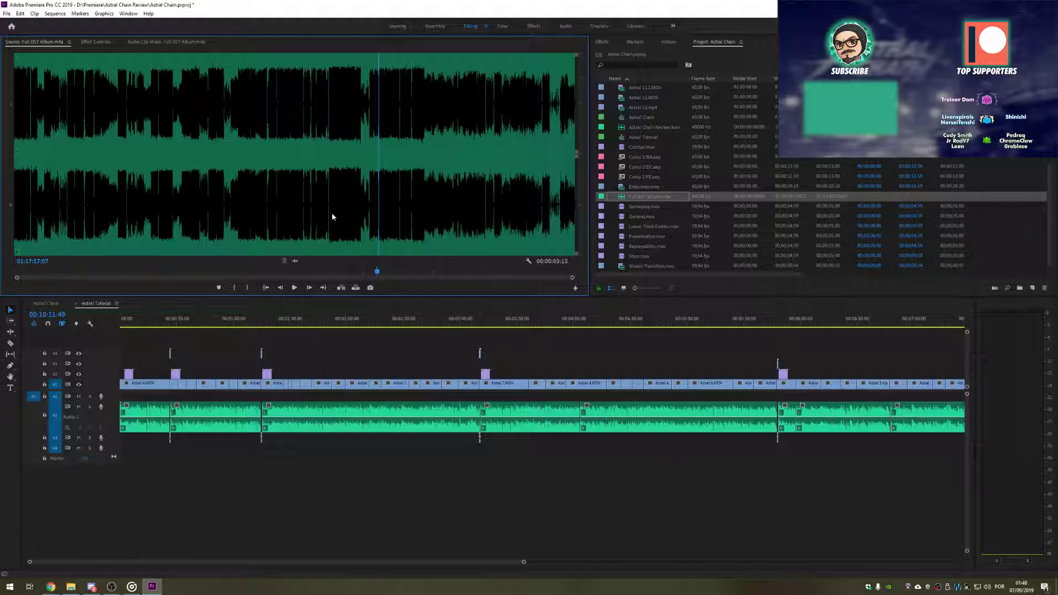
{"action": "left_click_drag", "start_coordinate": [385, 562], "coordinate": [250, 533]}
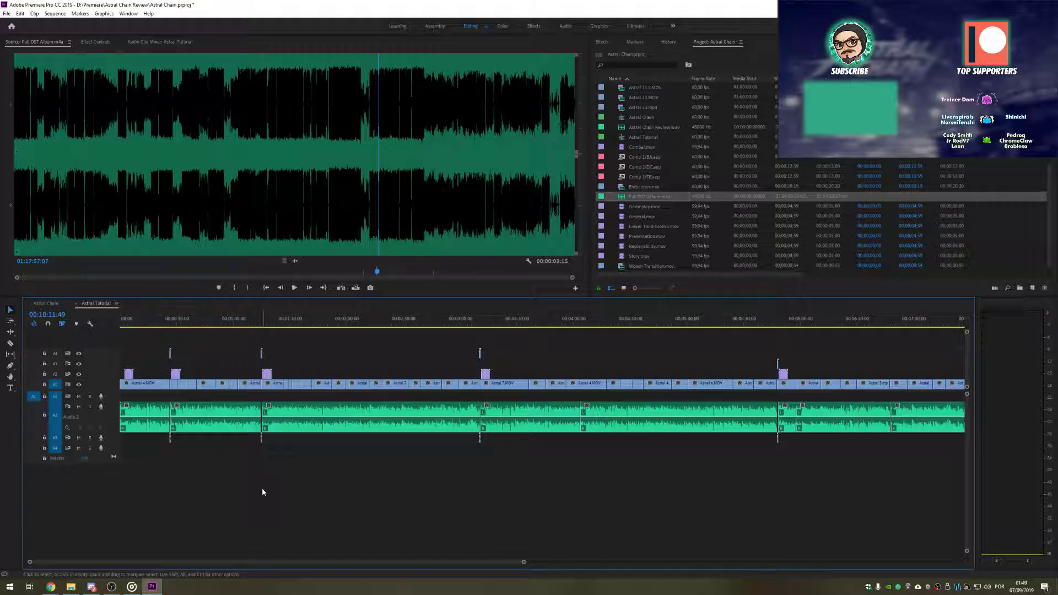
Step: Switch to the Astral Chain sequence and select all the background music clips on Audio 3
{"action": "left_click", "coordinate": [46, 303]}
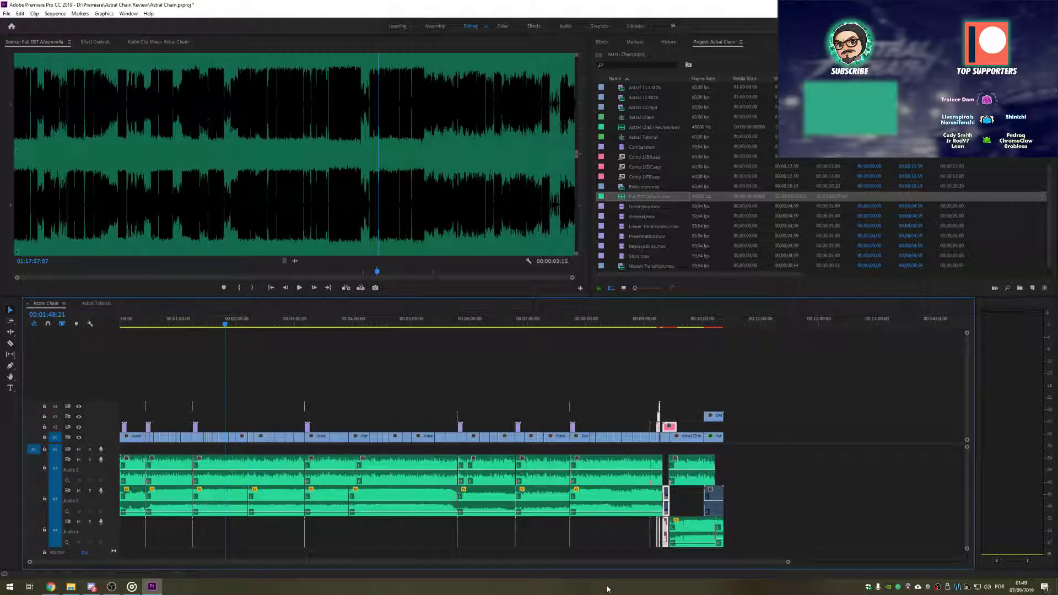
{"action": "left_click", "coordinate": [136, 503]}
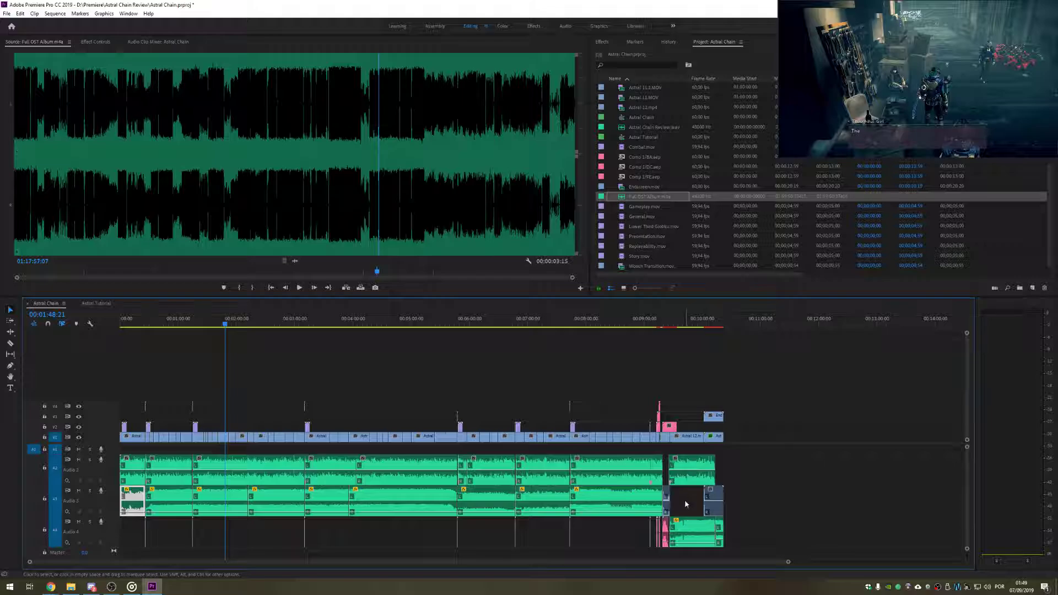
{"action": "left_click_drag", "start_coordinate": [685, 503], "coordinate": [131, 509]}
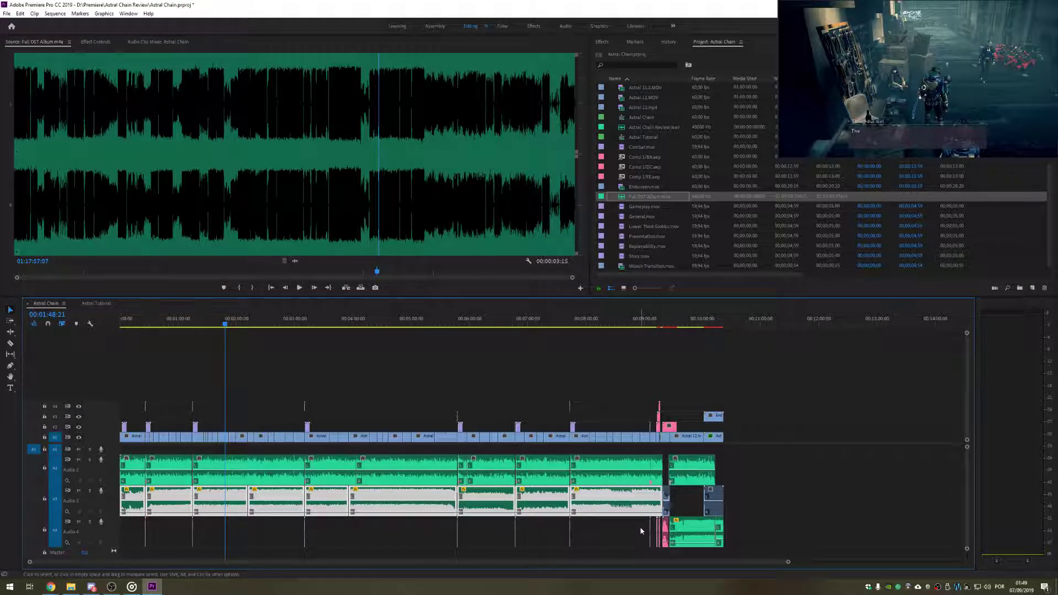
Step: Return to the Astral Tutorial sequence and fit its whole length in the timeline
{"action": "left_click", "coordinate": [96, 304]}
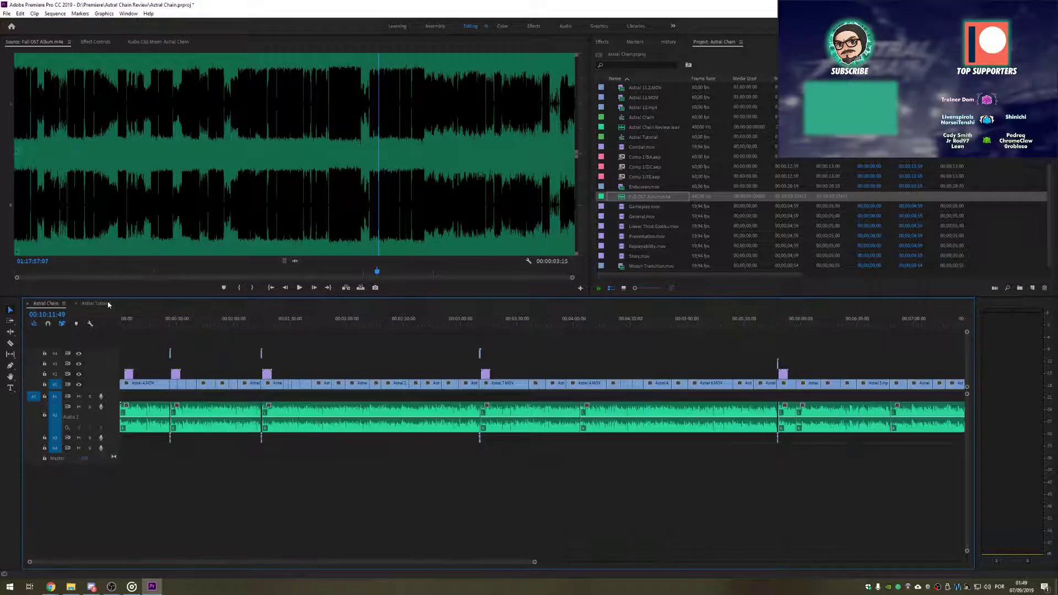
{"action": "double_click", "coordinate": [116, 388]}
{"action": "double_click", "coordinate": [113, 383]}
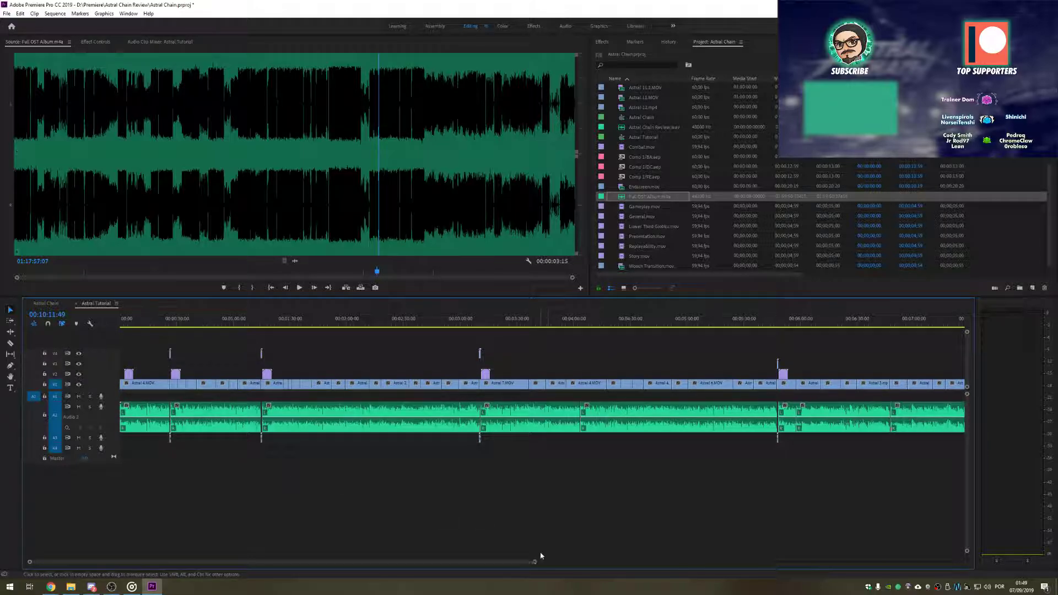
{"action": "left_click_drag", "start_coordinate": [534, 562], "coordinate": [865, 562]}
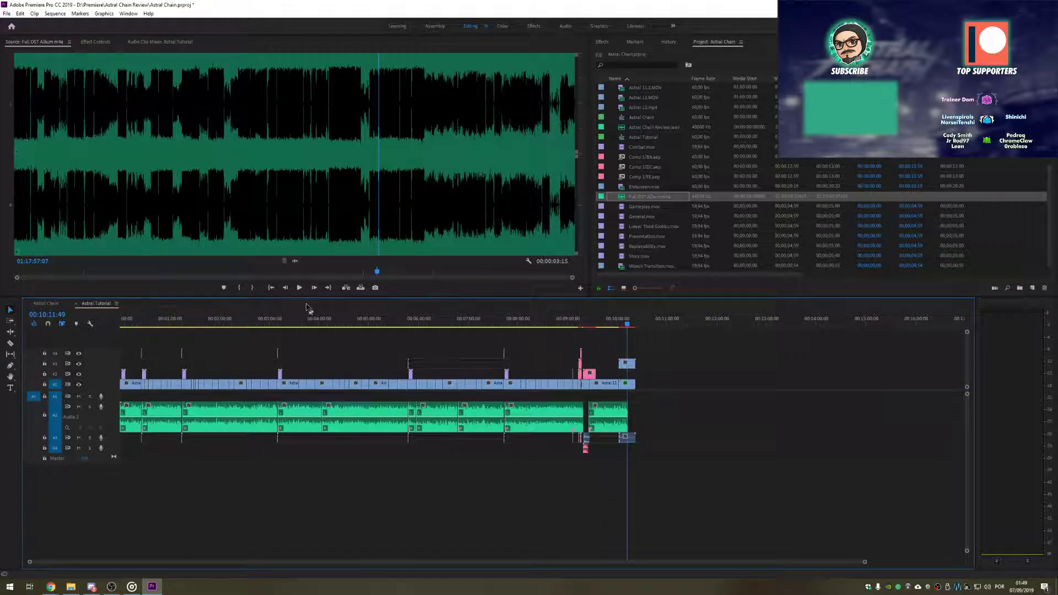
Step: Move the playhead to 00:03:30:23 and try to delete the long empty gap on track V3
{"action": "mouse_move", "coordinate": [290, 313]}
{"action": "left_mouse_down"}
{"action": "mouse_move", "coordinate": [332, 323]}
{"action": "mouse_move", "coordinate": [271, 326]}
{"action": "mouse_move", "coordinate": [294, 325]}
{"action": "left_mouse_up"}
{"action": "left_click", "coordinate": [301, 366]}
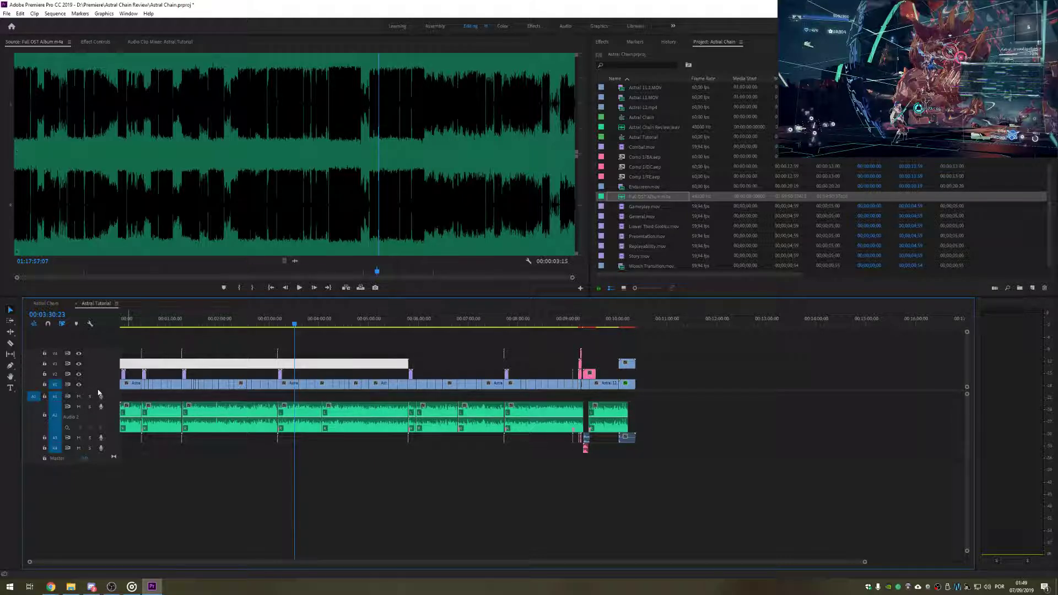
{"action": "left_click_drag", "start_coordinate": [100, 393], "coordinate": [103, 446]}
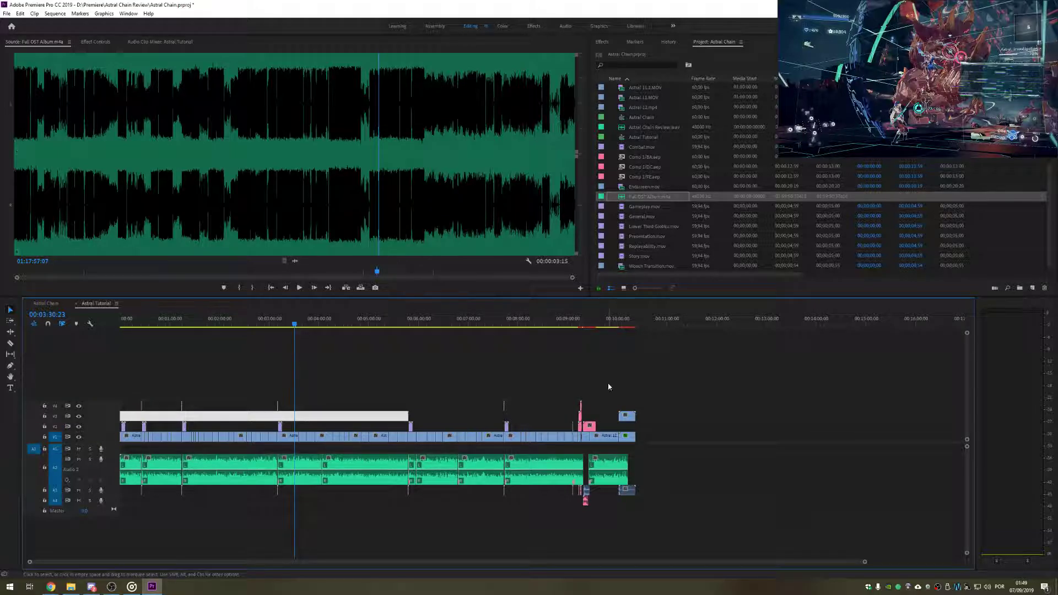
{"action": "key", "text": "Delete"}
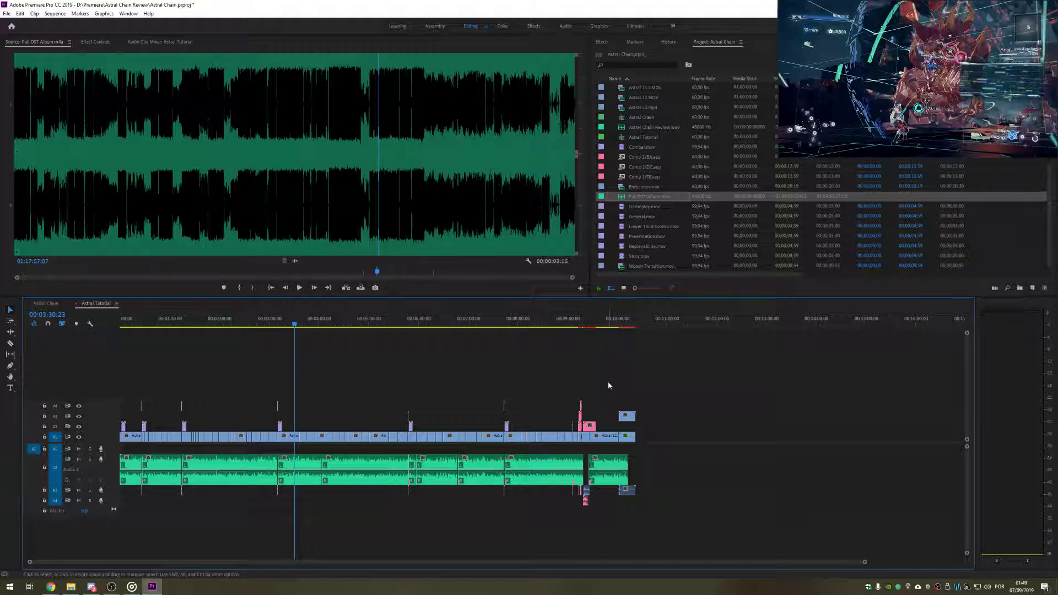
Step: Open the recent Haku Review project and set its missing media clips offline
{"action": "left_click", "coordinate": [5, 14]}
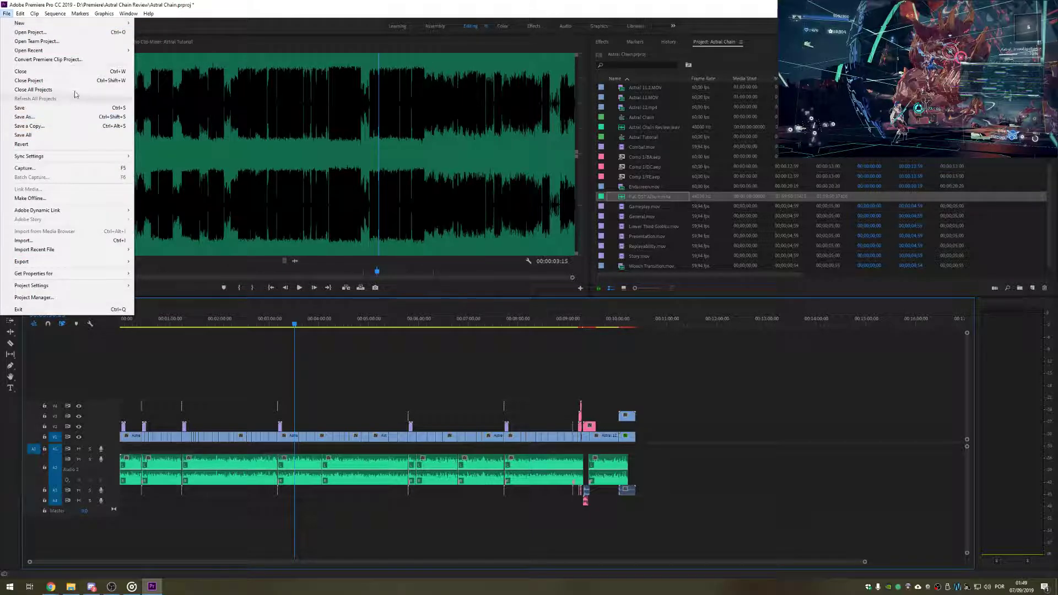
{"action": "mouse_move", "coordinate": [83, 50]}
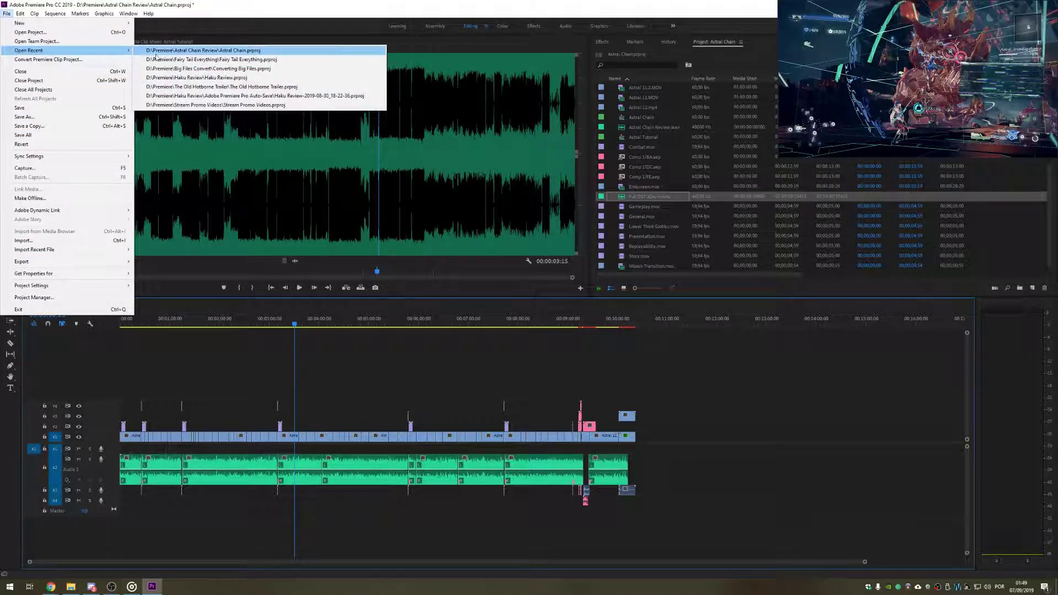
{"action": "left_click", "coordinate": [202, 77]}
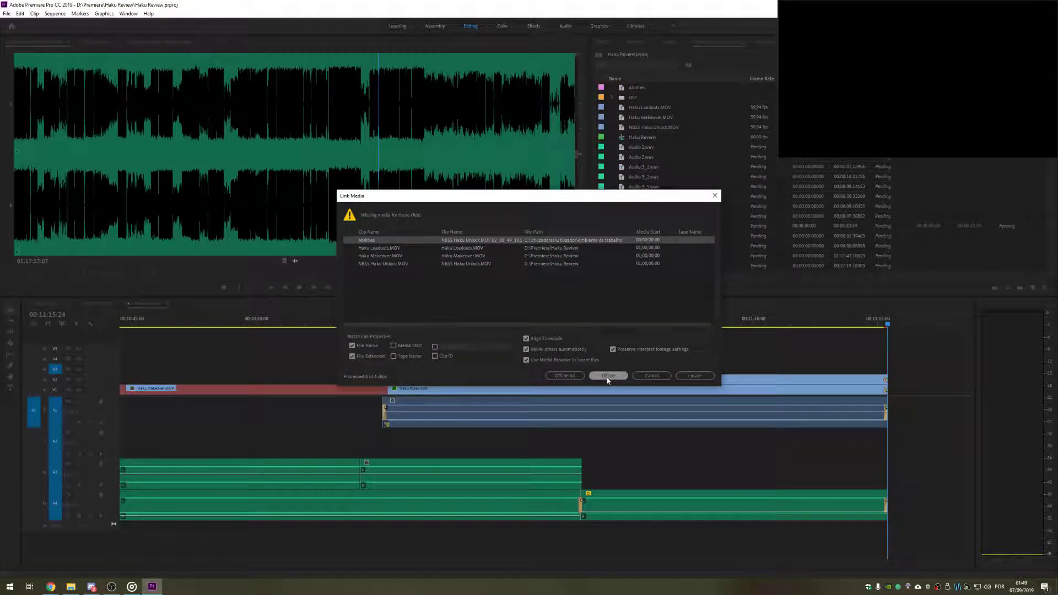
{"action": "left_click", "coordinate": [608, 376]}
{"action": "left_click", "coordinate": [609, 376]}
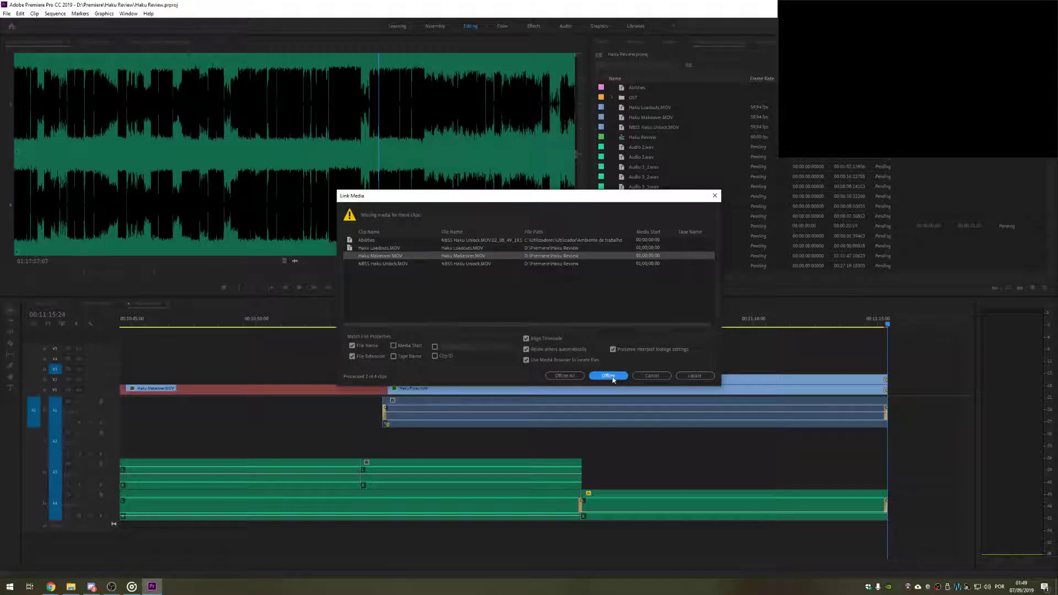
{"action": "left_click", "coordinate": [608, 376]}
{"action": "left_click", "coordinate": [609, 376]}
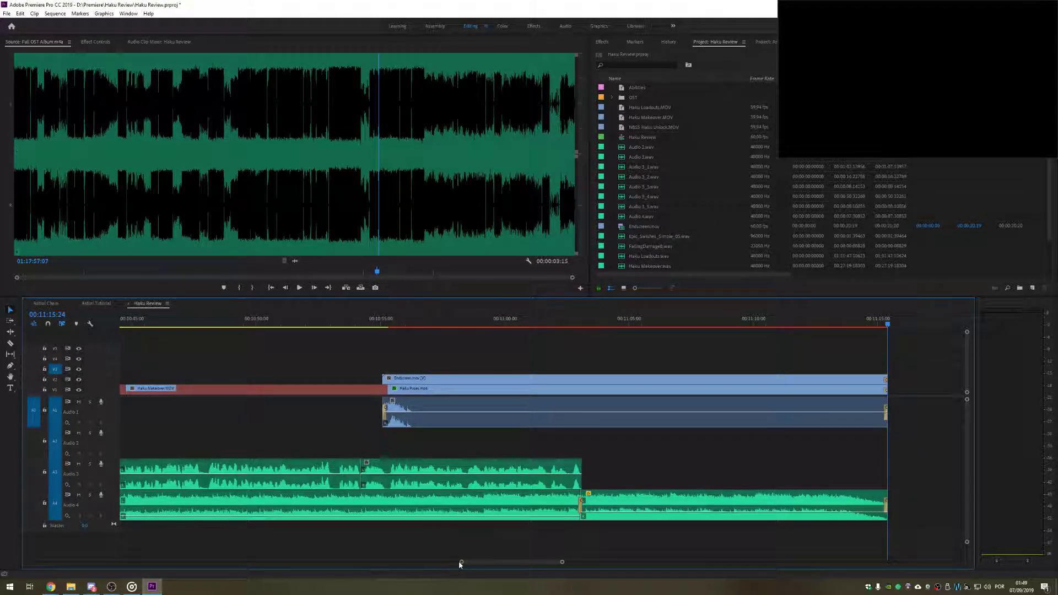
Step: Show the entire Haku Review sequence and select the long empty gap on Audio 3
{"action": "left_click_drag", "start_coordinate": [462, 562], "coordinate": [15, 537]}
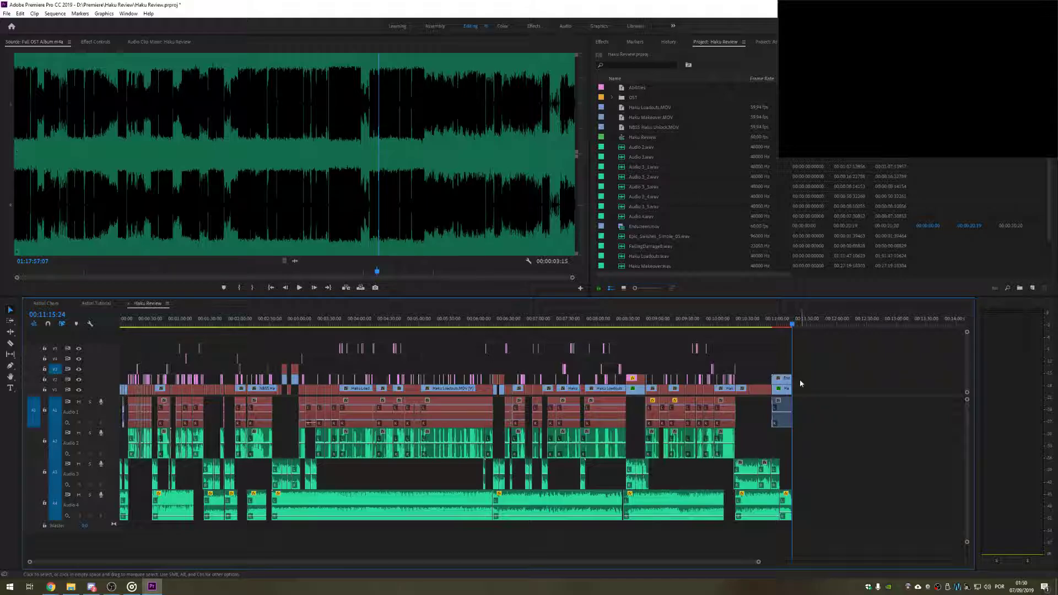
{"action": "left_click", "coordinate": [365, 483]}
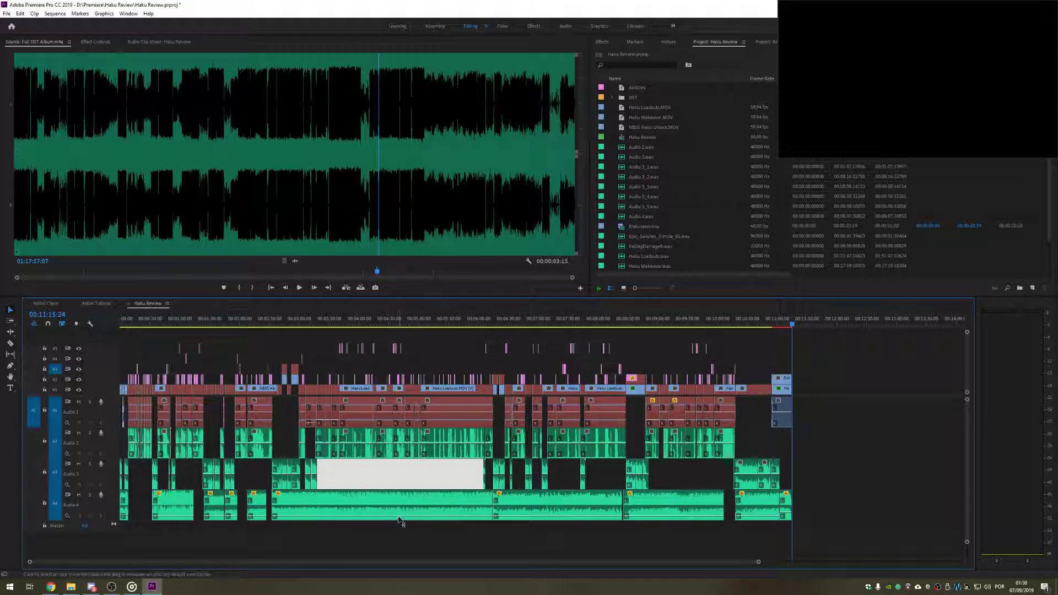
Step: Load the long music clip on Audio 4 into the Source monitor and clear the timeline selection
{"action": "left_click", "coordinate": [396, 512]}
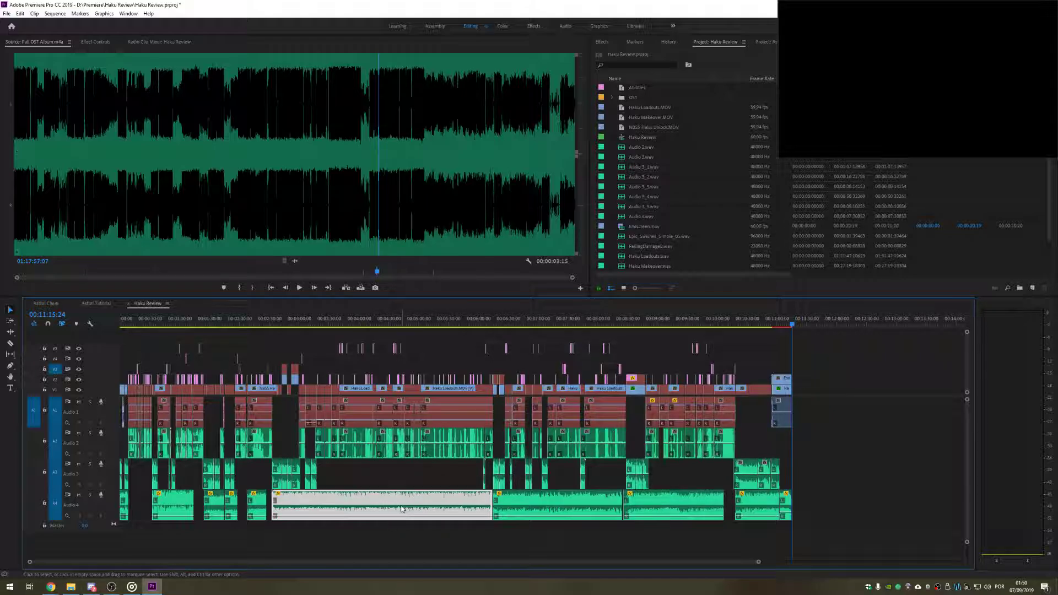
{"action": "double_click", "coordinate": [401, 509]}
{"action": "left_click", "coordinate": [855, 516]}
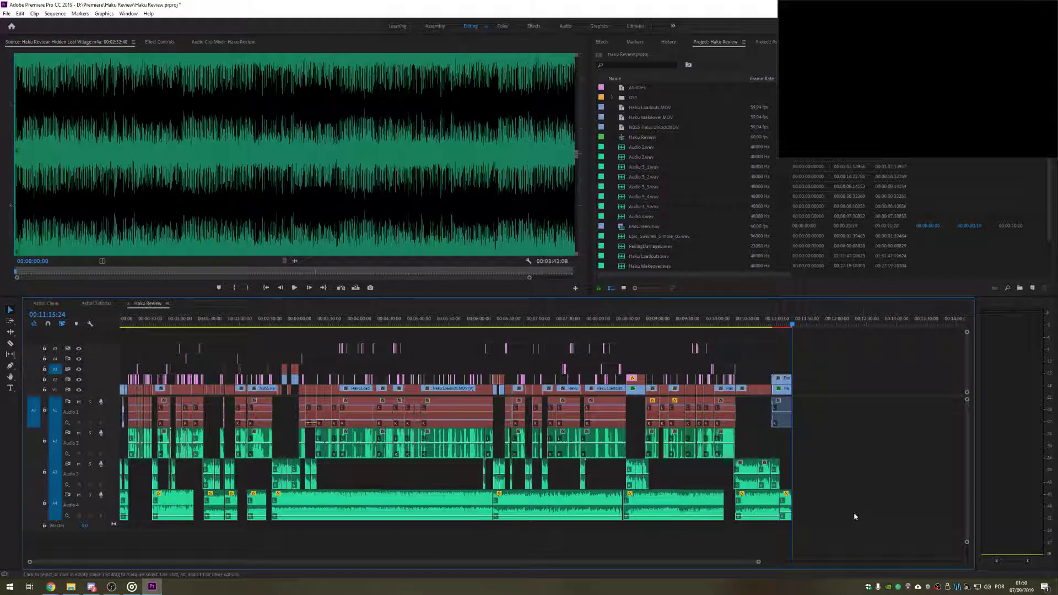
Step: Select all the music clips on Audio 4 and set their label color to Yellow
{"action": "left_click_drag", "start_coordinate": [863, 509], "coordinate": [99, 526]}
{"action": "right_click", "coordinate": [328, 489]}
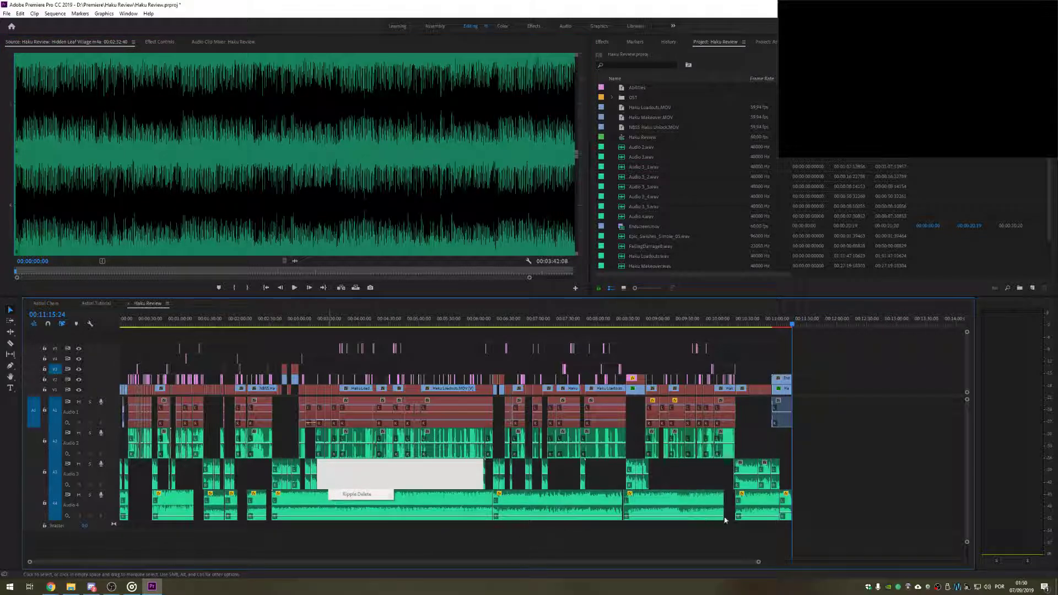
{"action": "left_click_drag", "start_coordinate": [835, 505], "coordinate": [111, 513]}
{"action": "right_click", "coordinate": [359, 509]}
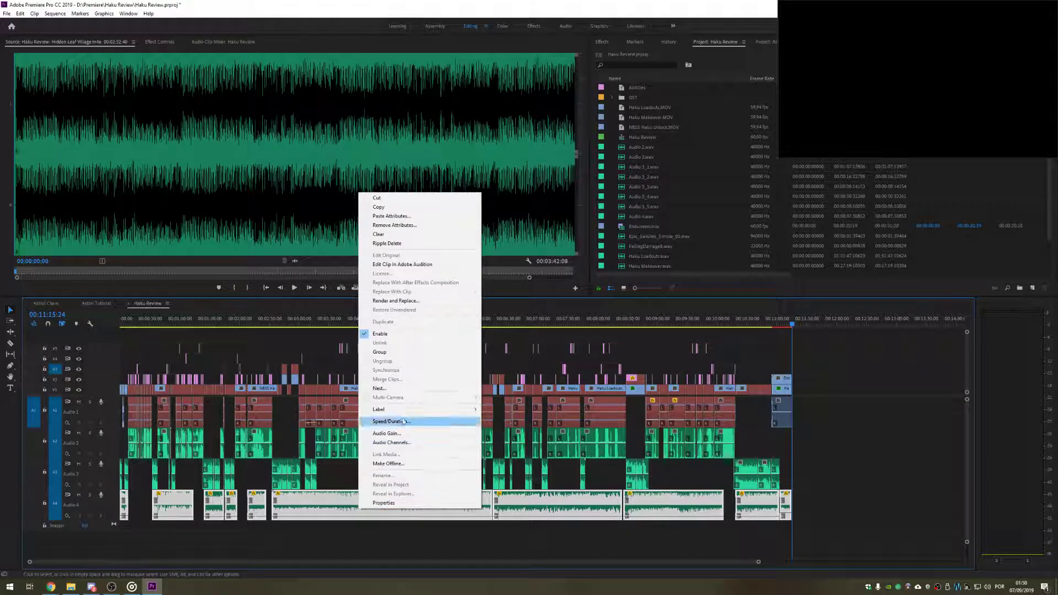
{"action": "mouse_move", "coordinate": [449, 415]}
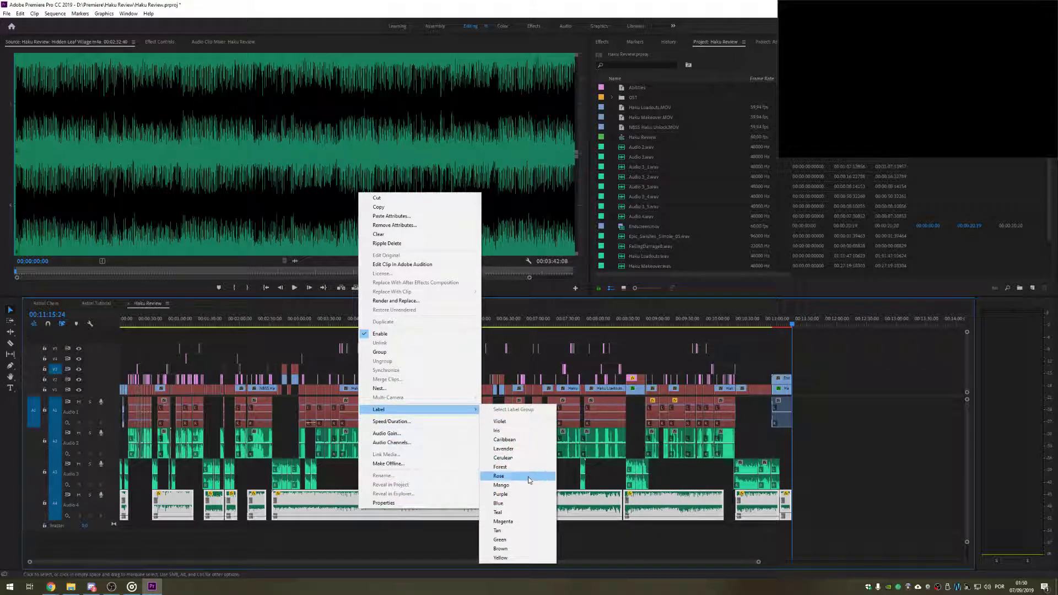
{"action": "left_click", "coordinate": [500, 558]}
{"action": "left_click", "coordinate": [520, 540]}
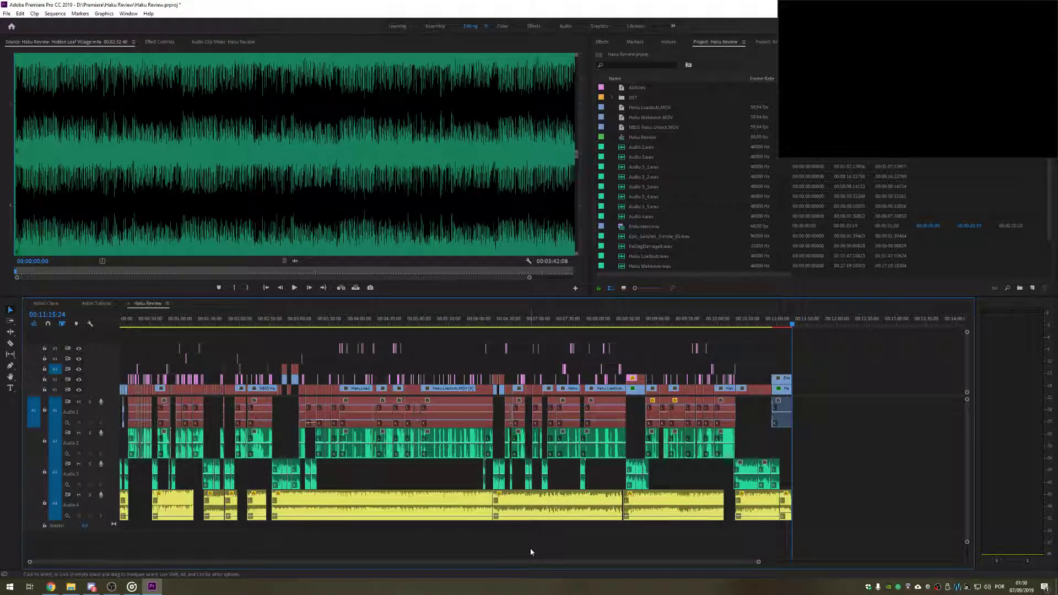
Step: Load the Audio 3_1.wav clip into the Source monitor and set the label color of all Audio 3 clips to Teal
{"action": "double_click", "coordinate": [632, 468]}
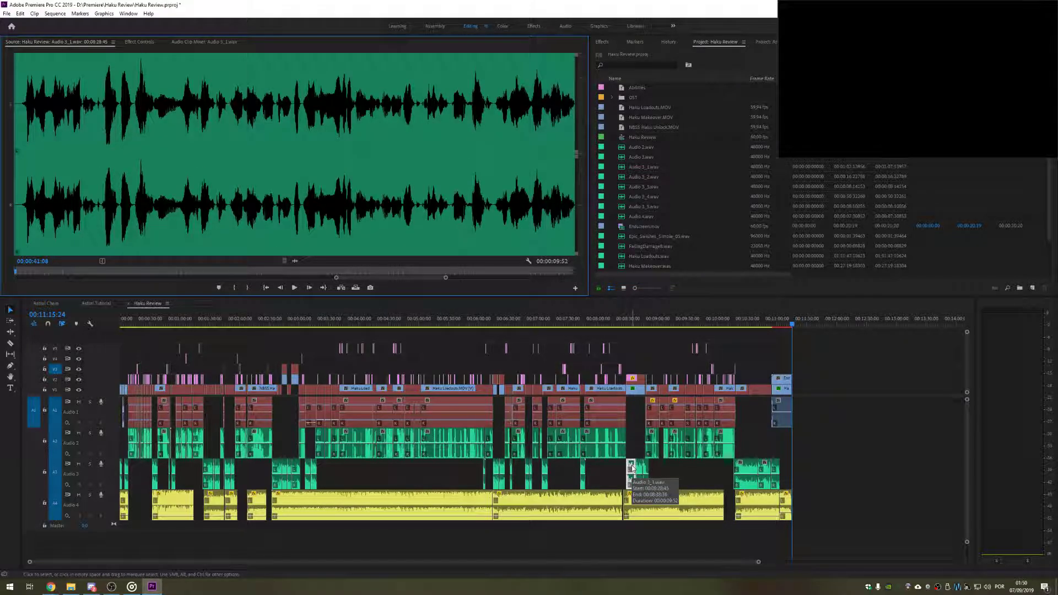
{"action": "left_click_drag", "start_coordinate": [825, 477], "coordinate": [110, 479]}
{"action": "right_click", "coordinate": [207, 469]}
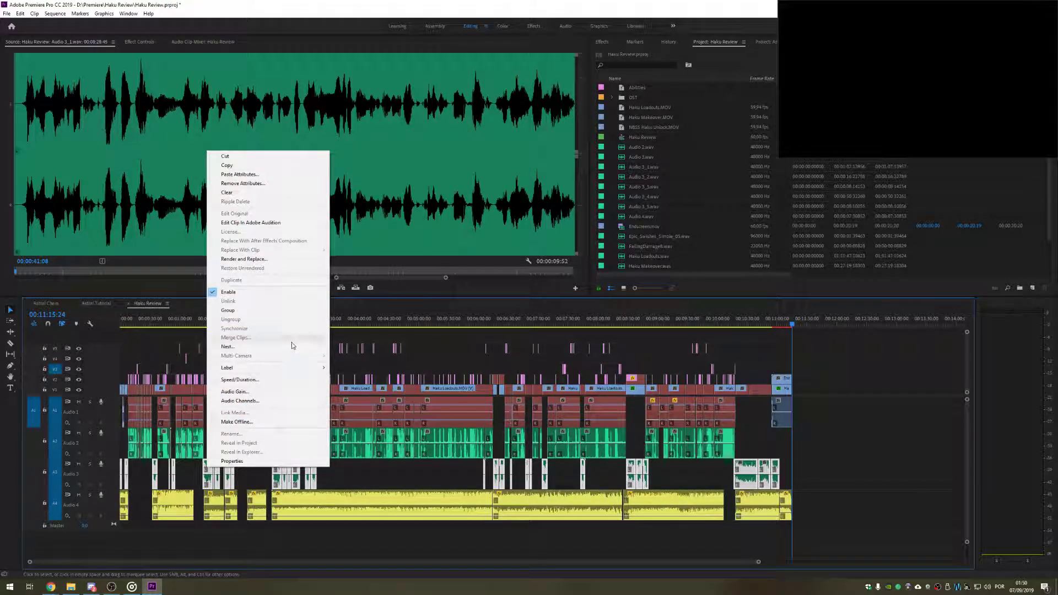
{"action": "mouse_move", "coordinate": [317, 368]}
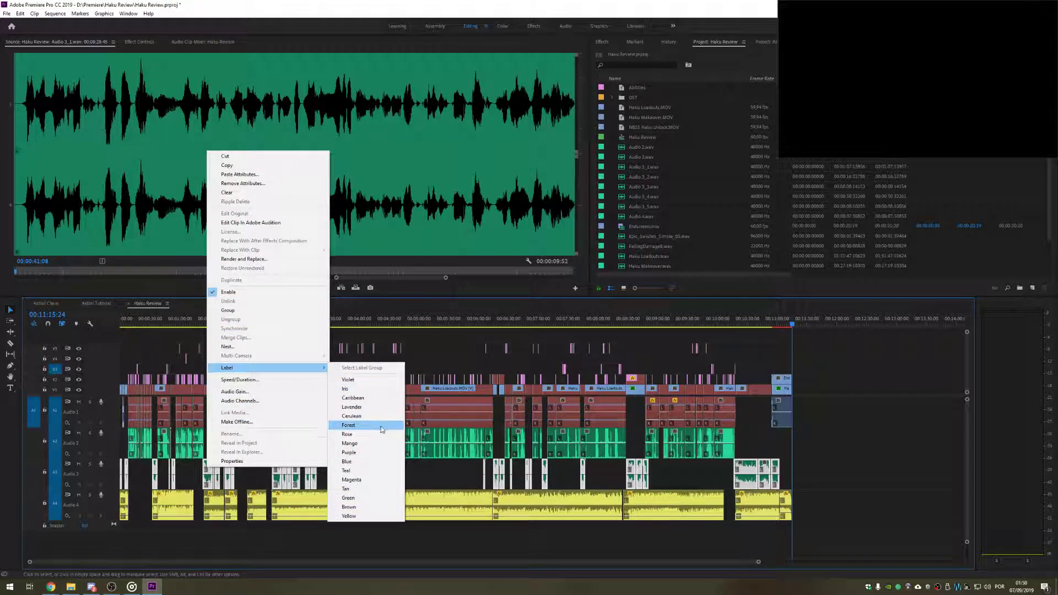
{"action": "left_click", "coordinate": [352, 472]}
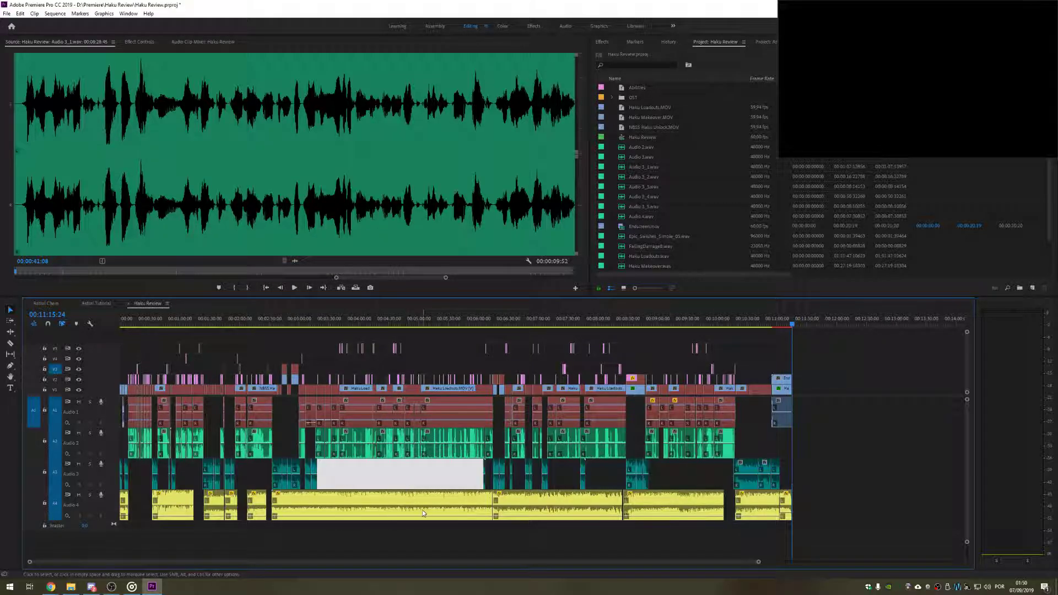
{"action": "left_click_drag", "start_coordinate": [753, 446], "coordinate": [117, 440]}
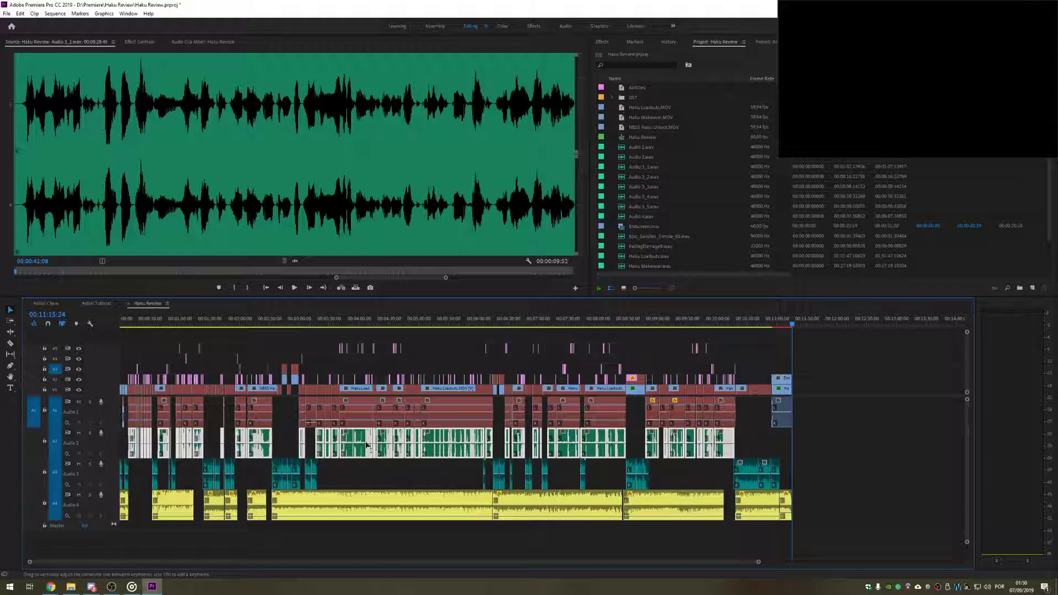
{"action": "right_click", "coordinate": [447, 440]}
{"action": "left_click", "coordinate": [874, 436]}
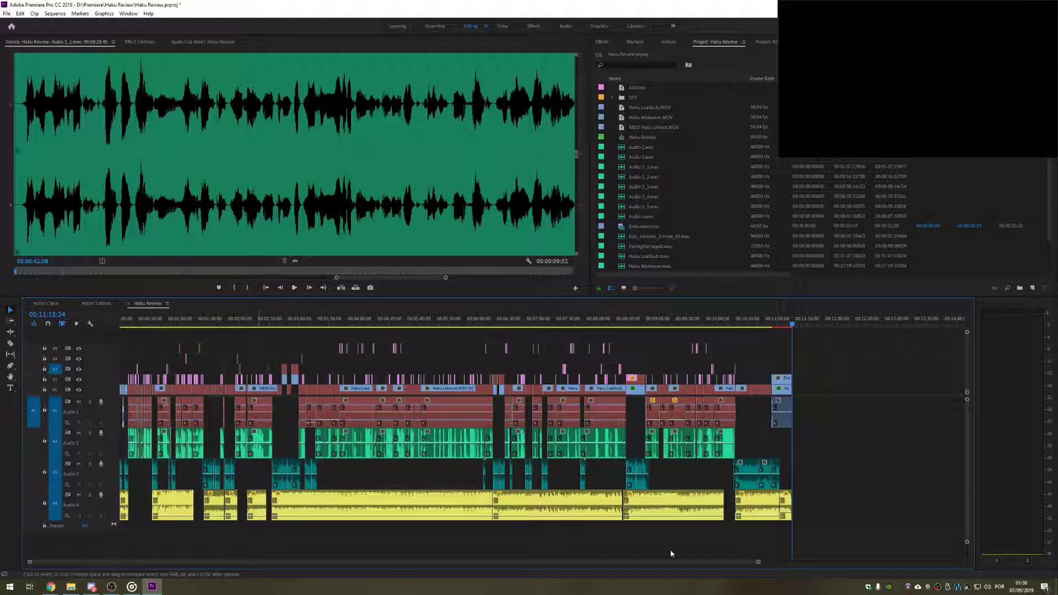
{"action": "left_click_drag", "start_coordinate": [759, 562], "coordinate": [716, 567]}
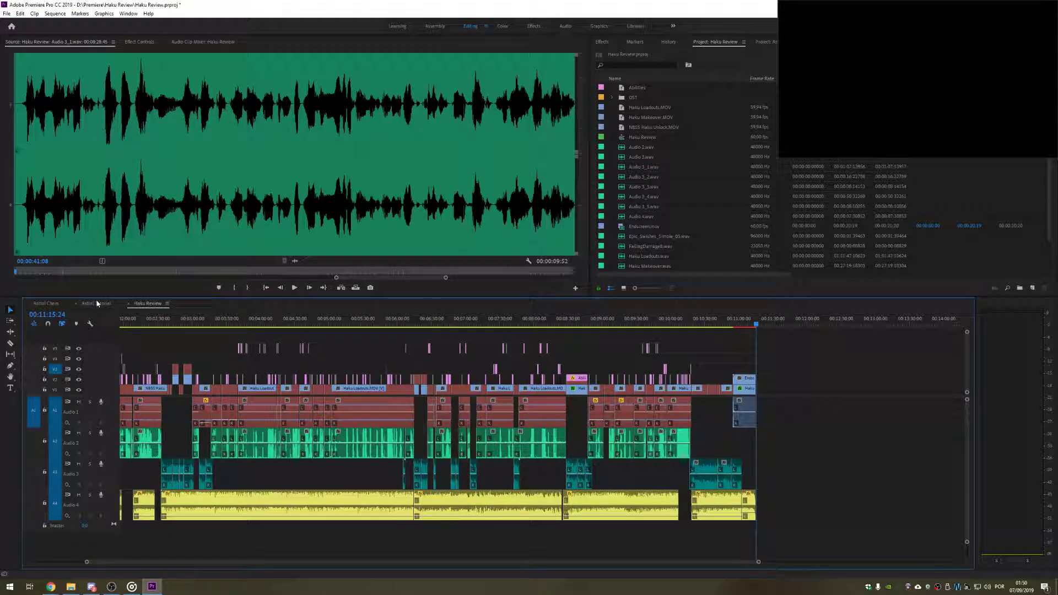
{"action": "left_click", "coordinate": [703, 410]}
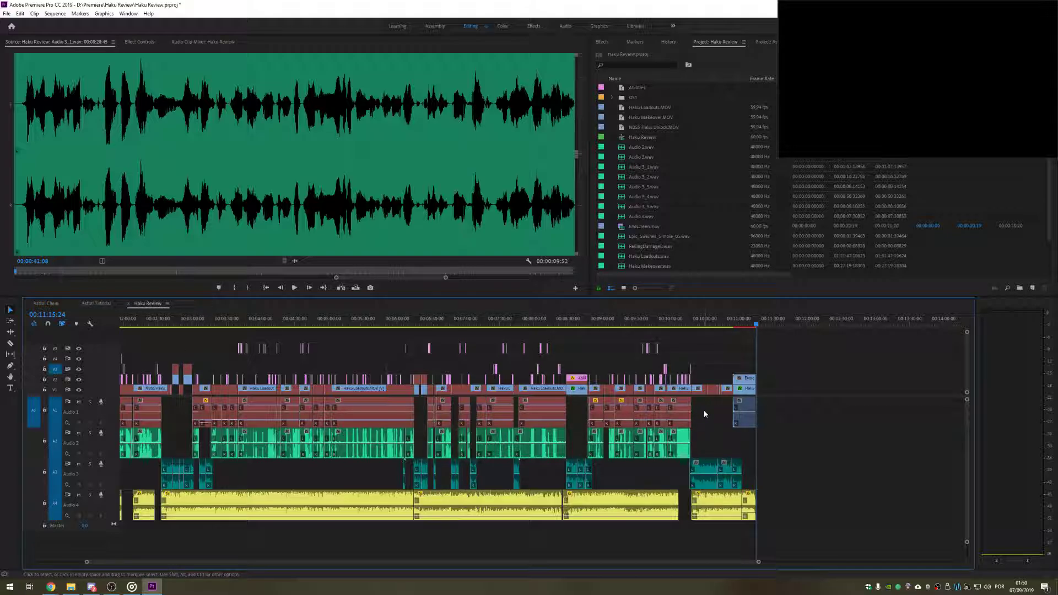
{"action": "left_click_drag", "start_coordinate": [760, 562], "coordinate": [917, 562]}
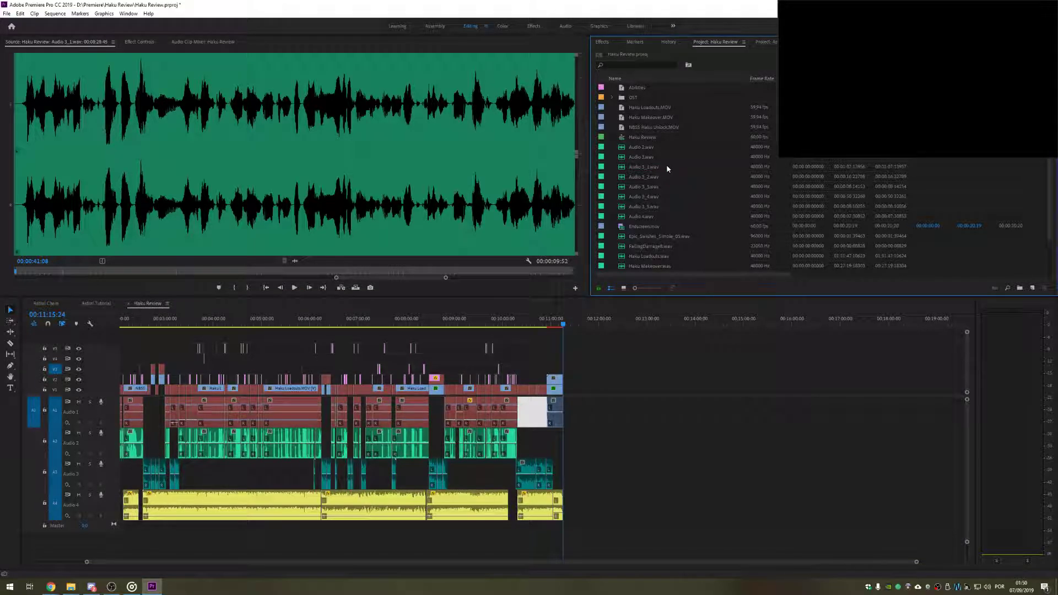
Step: Create a new sequence named "Haku Tutorial" using the custom 1080p60 preset
{"action": "key", "text": "ctrl+n"}
{"action": "type", "text": "Haku T"}
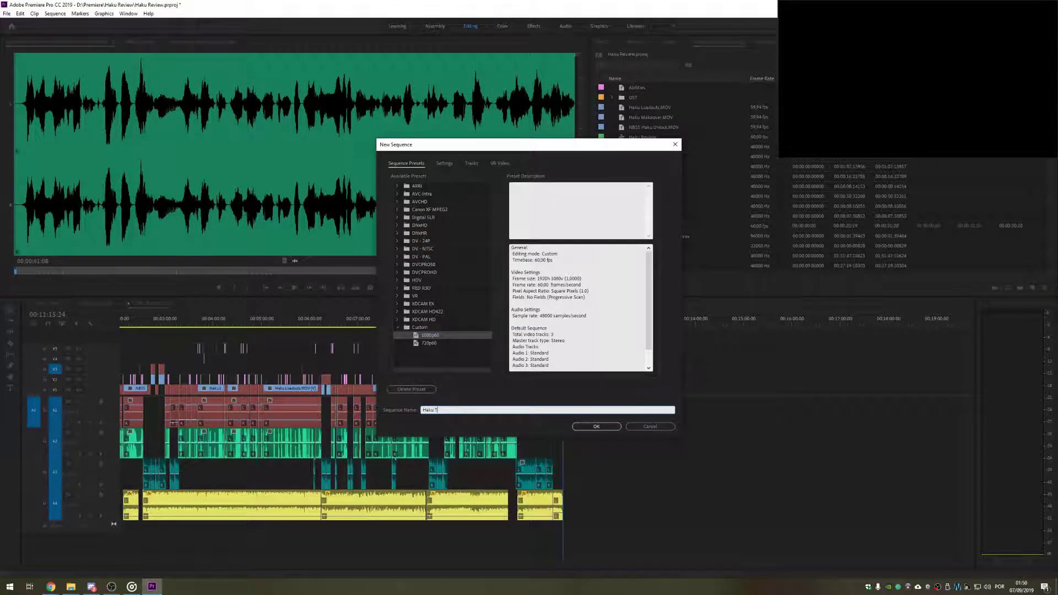
{"action": "type", "text": "utorial"}
{"action": "key", "text": "Return"}
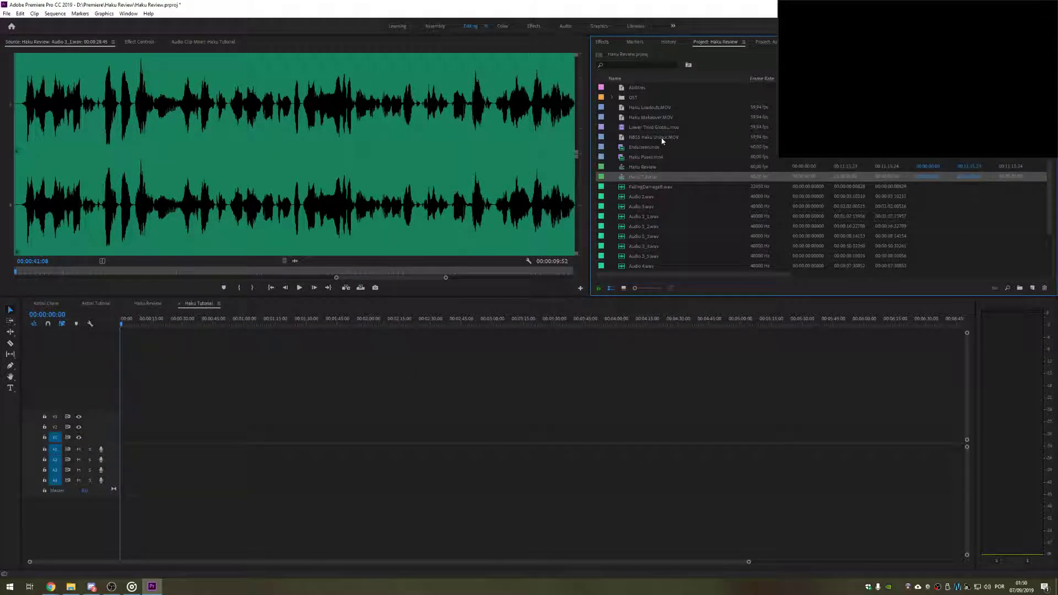
Step: Add Haku Loadouts.MOV and Haku Loadouts.wav to the Haku Tutorial timeline, with the audio aligned under the video
{"action": "scroll", "coordinate": [656, 157], "scroll_direction": "down", "scroll_amount": 2}
{"action": "scroll", "coordinate": [653, 167], "scroll_direction": "up", "scroll_amount": 2}
{"action": "left_click_drag", "start_coordinate": [637, 107], "coordinate": [312, 441]}
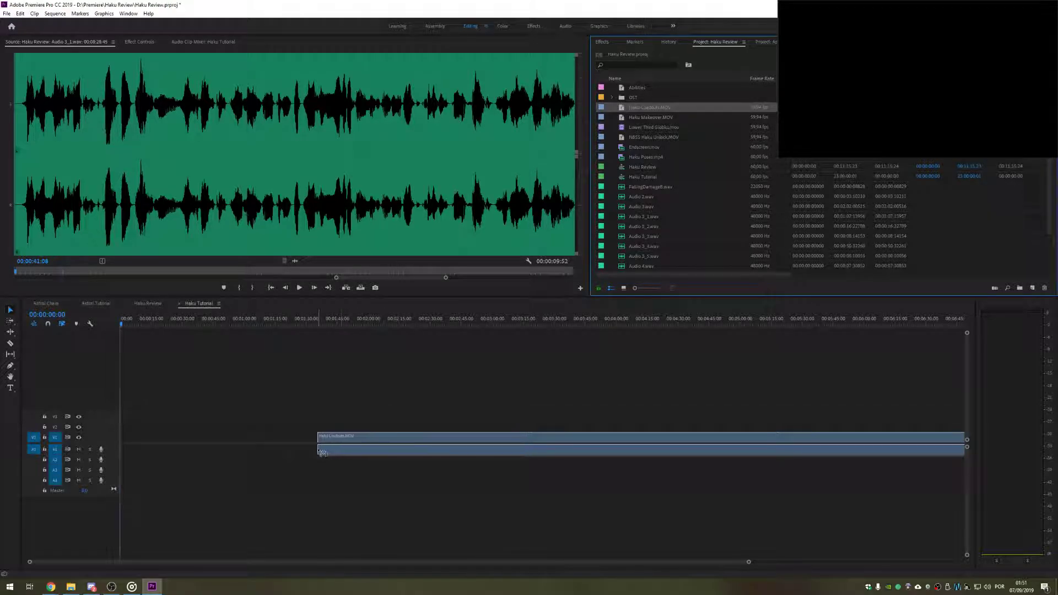
{"action": "scroll", "coordinate": [649, 209], "scroll_direction": "down", "scroll_amount": 2}
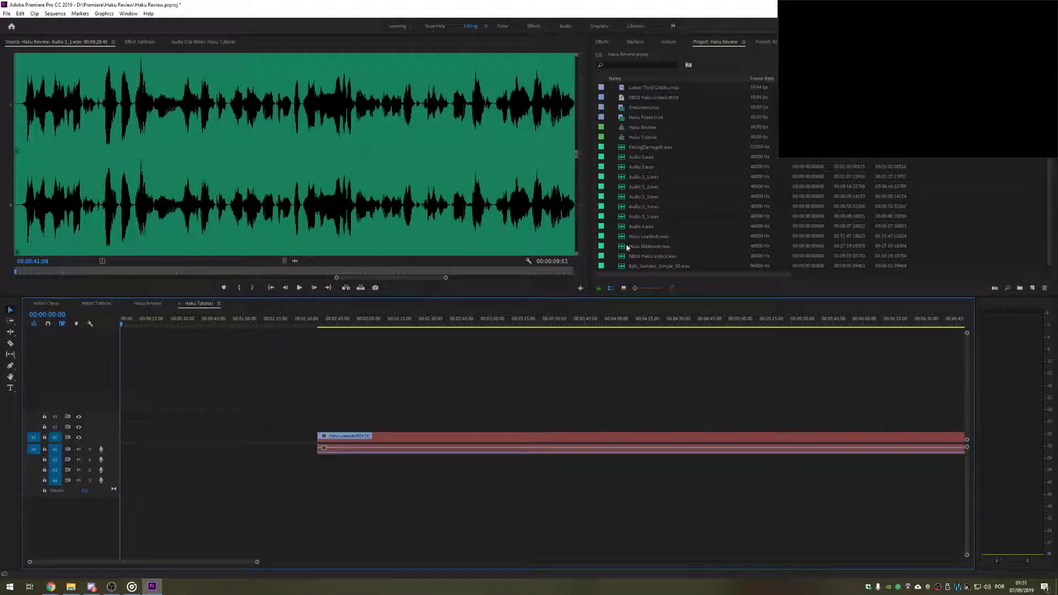
{"action": "left_click_drag", "start_coordinate": [624, 237], "coordinate": [316, 461]}
{"action": "left_click_drag", "start_coordinate": [255, 562], "coordinate": [960, 557]}
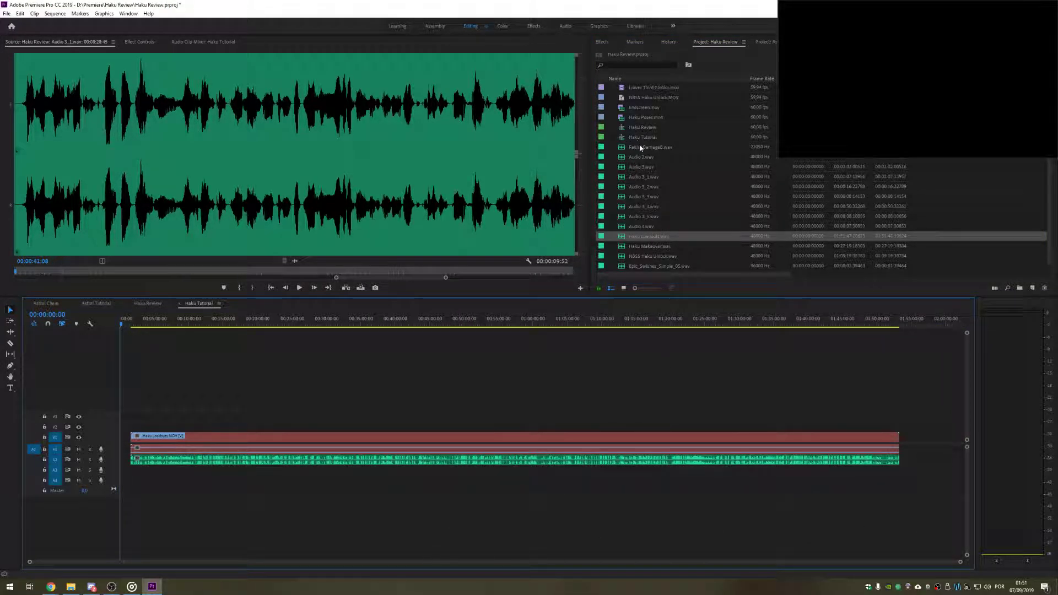
Step: Shift the Haku Loadouts clips to about 01:46:00:00 and try to place NBSS Haku Unlock.MOV before them
{"action": "scroll", "coordinate": [656, 182], "scroll_direction": "up", "scroll_amount": 2}
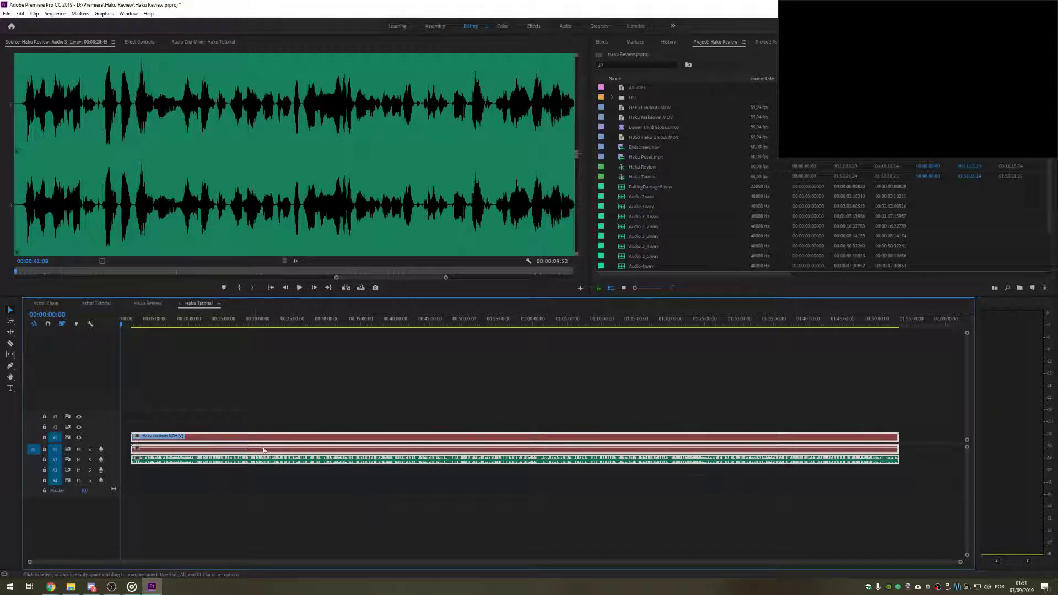
{"action": "left_click_drag", "start_coordinate": [215, 441], "coordinate": [873, 441]}
{"action": "left_click", "coordinate": [637, 128]}
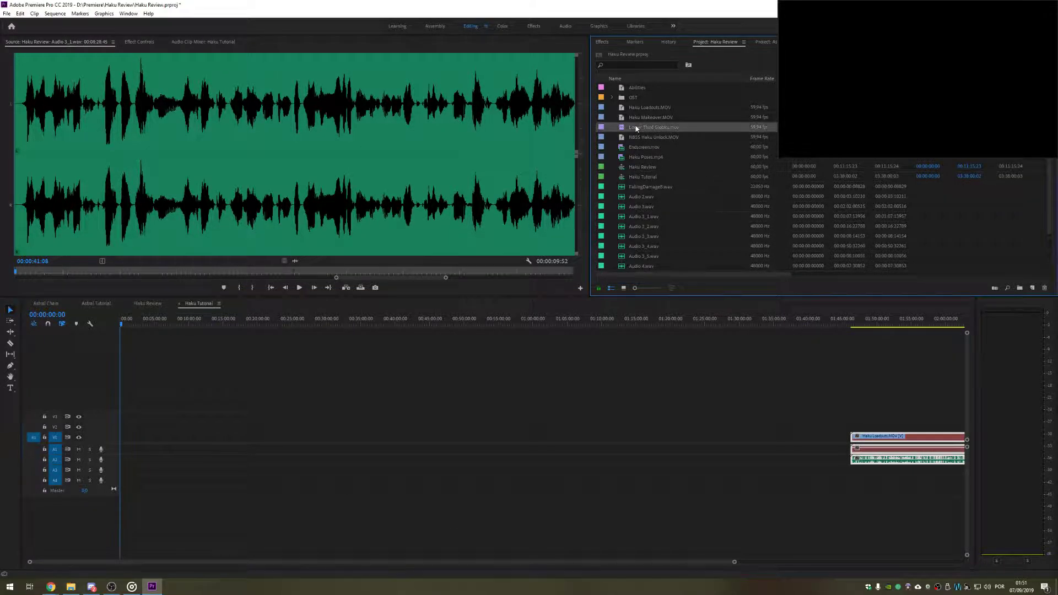
{"action": "left_click", "coordinate": [630, 158]}
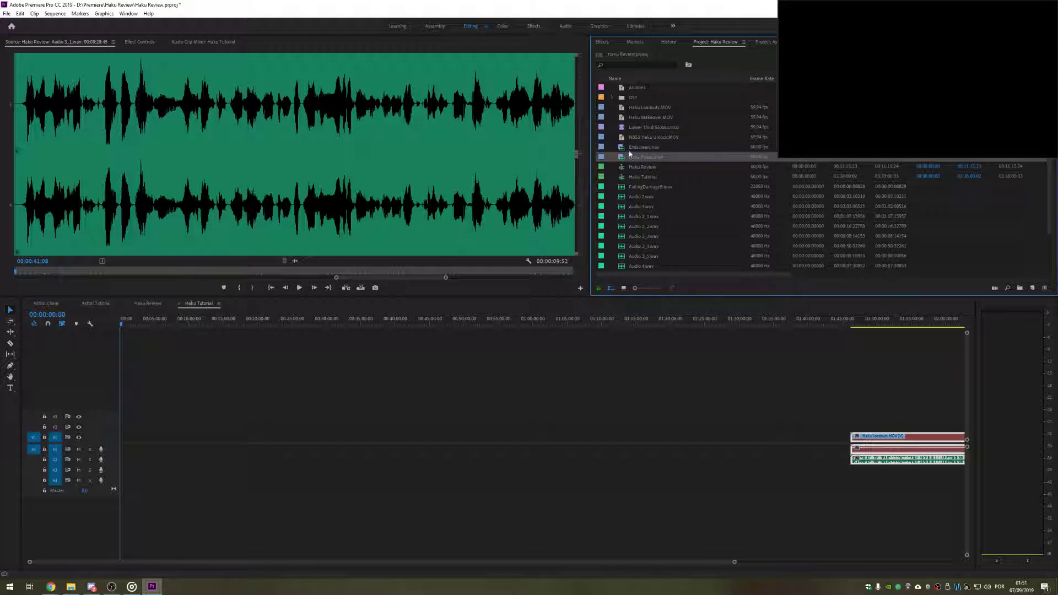
{"action": "left_click", "coordinate": [627, 139]}
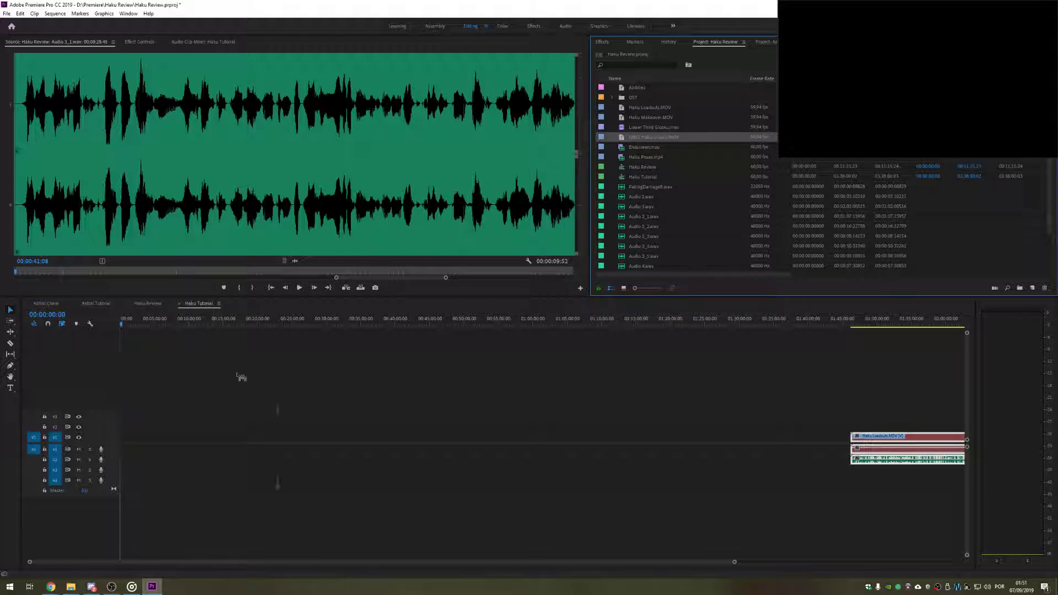
{"action": "left_click", "coordinate": [259, 419]}
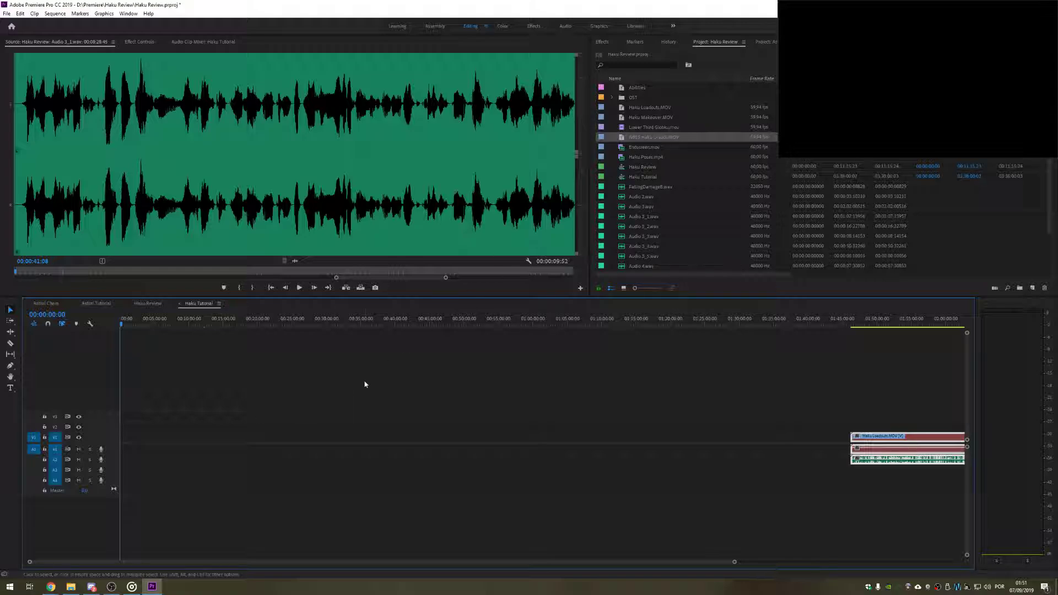
Step: Open and cancel the offline file details of NBSS Haku Unlock.MOV, and try to place Haku Makeover.MOV on the timeline
{"action": "left_click", "coordinate": [622, 139]}
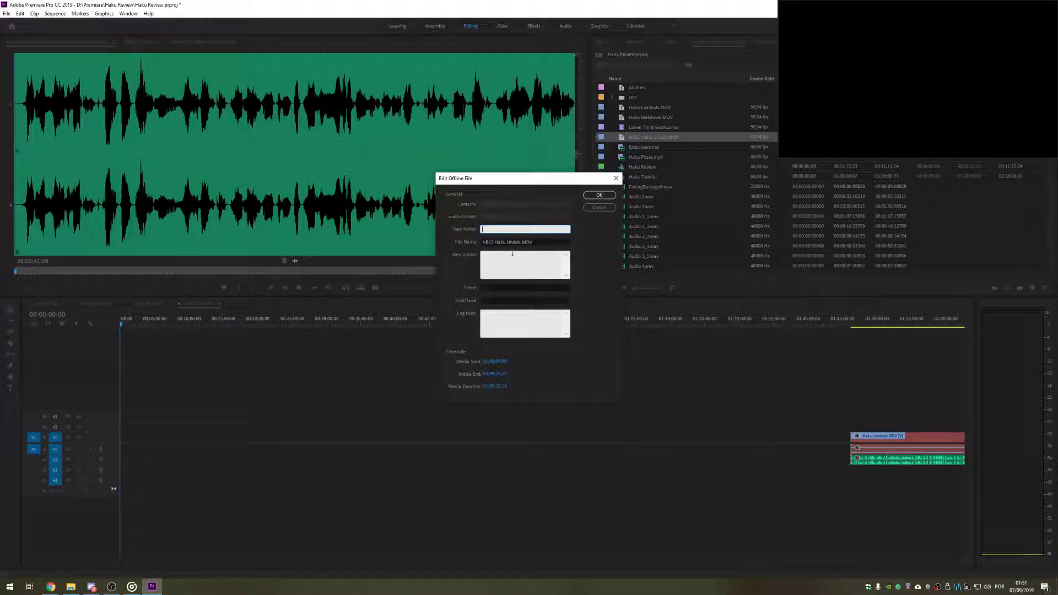
{"action": "left_click", "coordinate": [598, 209]}
{"action": "left_click_drag", "start_coordinate": [446, 278], "coordinate": [723, 259]}
{"action": "left_click", "coordinate": [657, 137]}
{"action": "double_click", "coordinate": [670, 138]}
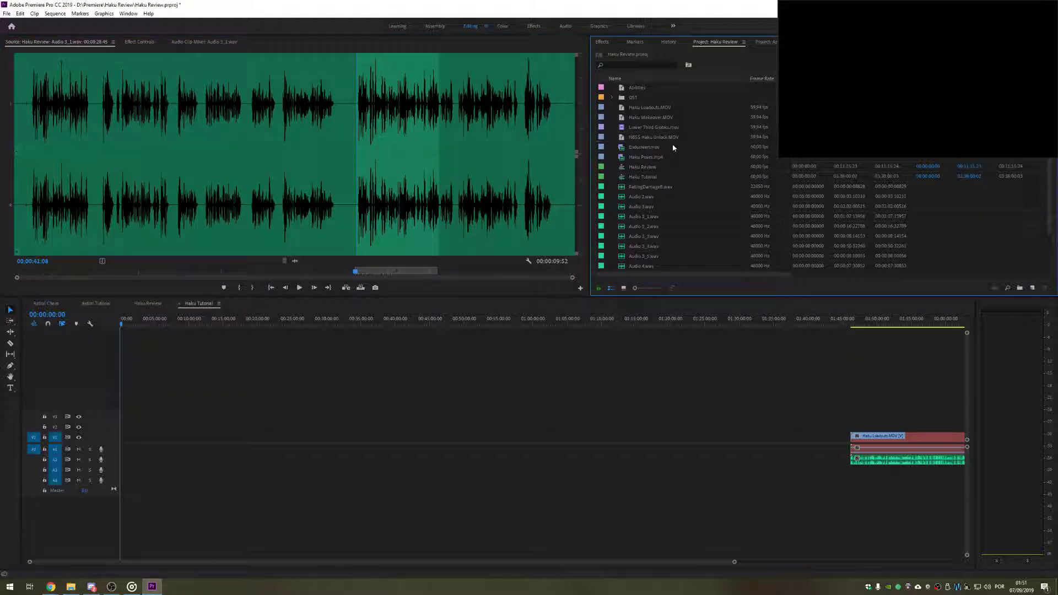
{"action": "left_click", "coordinate": [600, 208]}
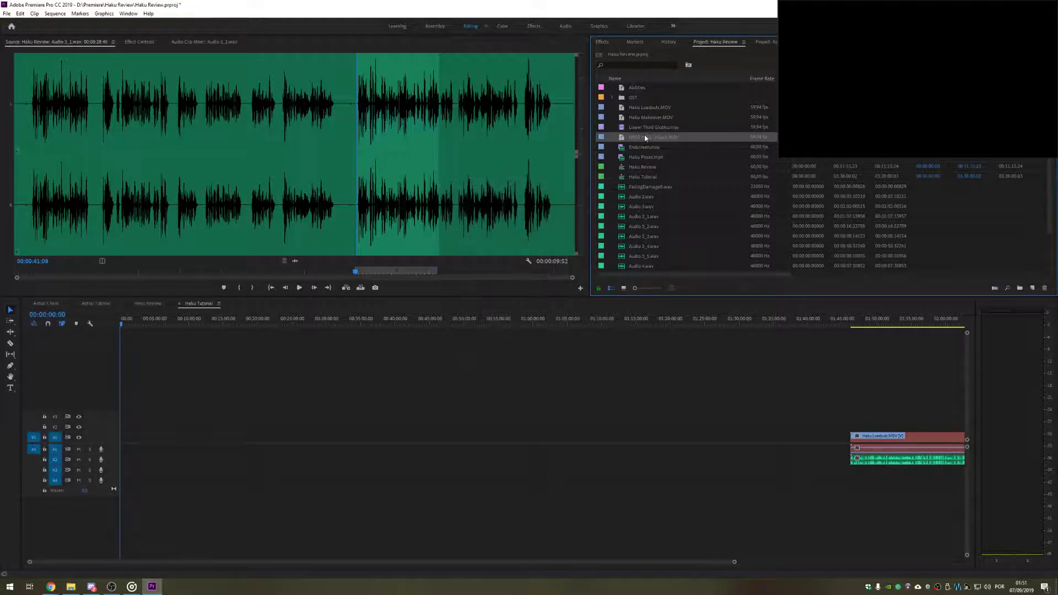
{"action": "left_click", "coordinate": [633, 119]}
{"action": "left_click_drag", "start_coordinate": [644, 179], "coordinate": [333, 410]}
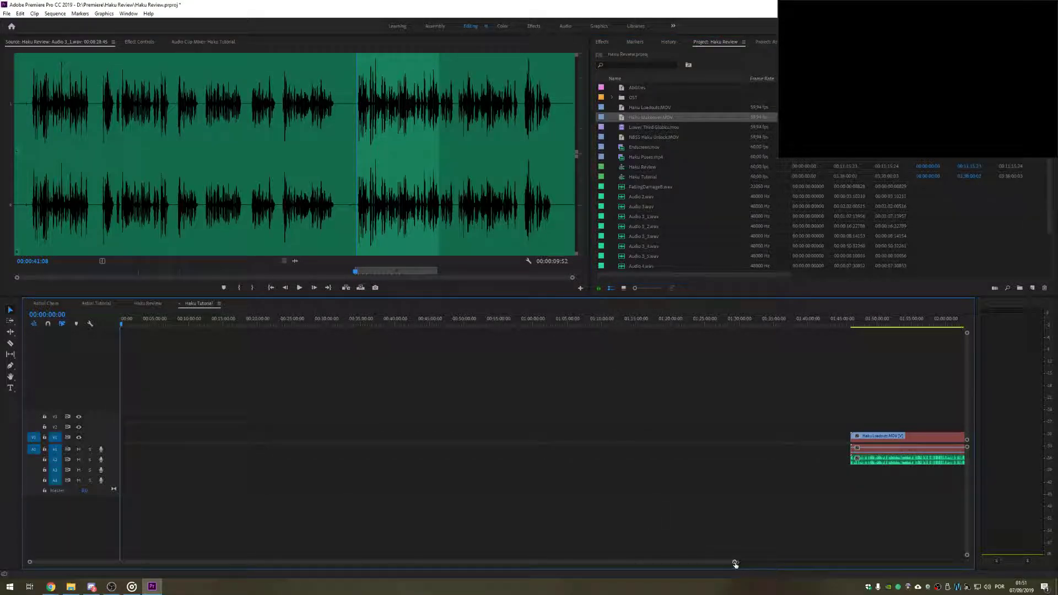
Step: Move the Haku Loadouts video and audio clips to the start of the timeline and expand the Audio 2 track
{"action": "left_click_drag", "start_coordinate": [735, 562], "coordinate": [925, 562]}
{"action": "left_click_drag", "start_coordinate": [668, 443], "coordinate": [236, 444]}
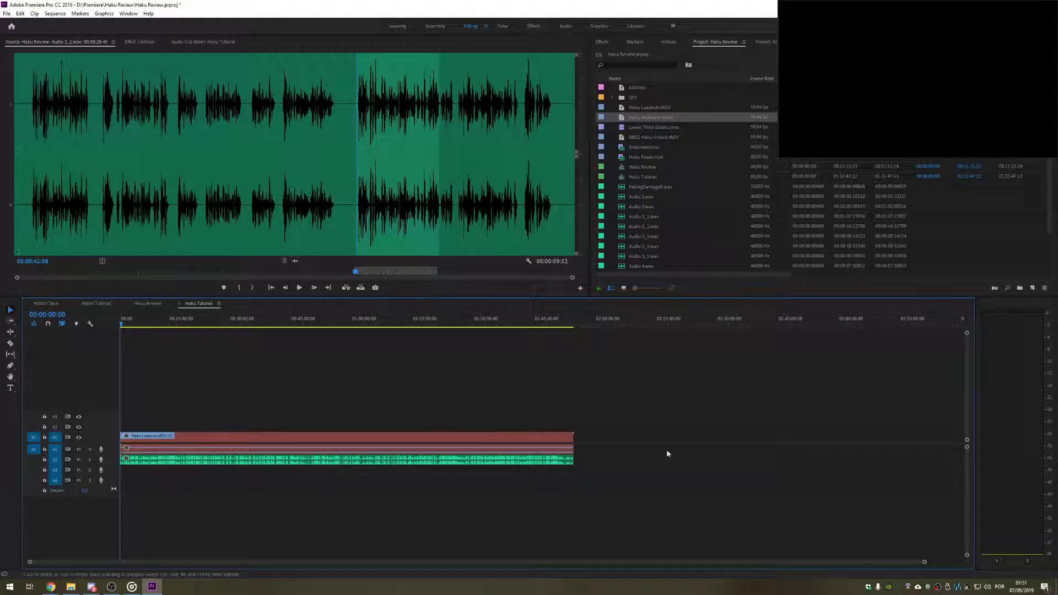
{"action": "left_click_drag", "start_coordinate": [584, 325], "coordinate": [577, 328]}
{"action": "key", "text": "Home"}
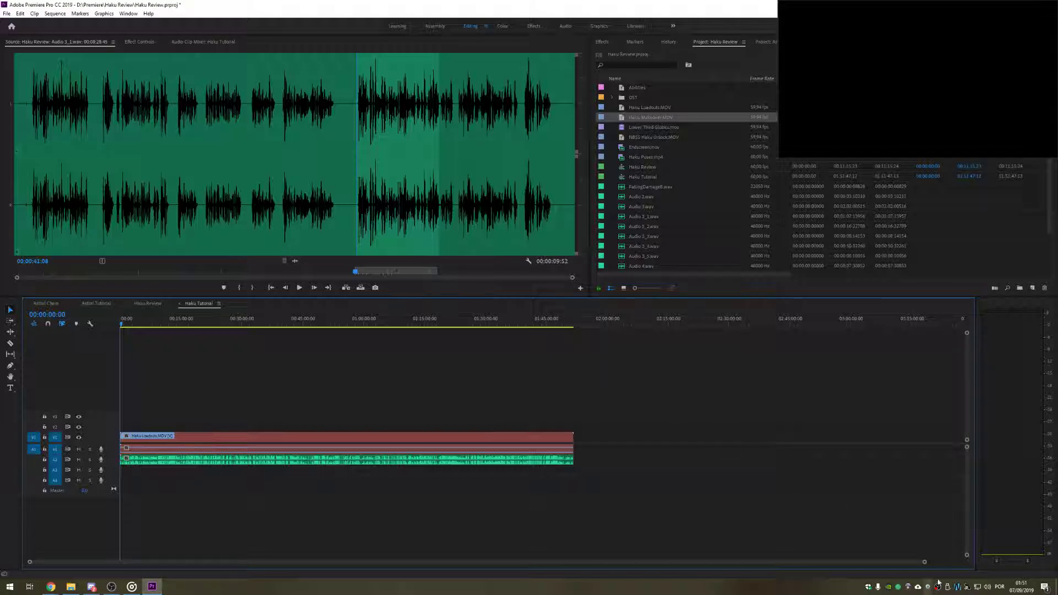
{"action": "left_click_drag", "start_coordinate": [926, 564], "coordinate": [495, 550]}
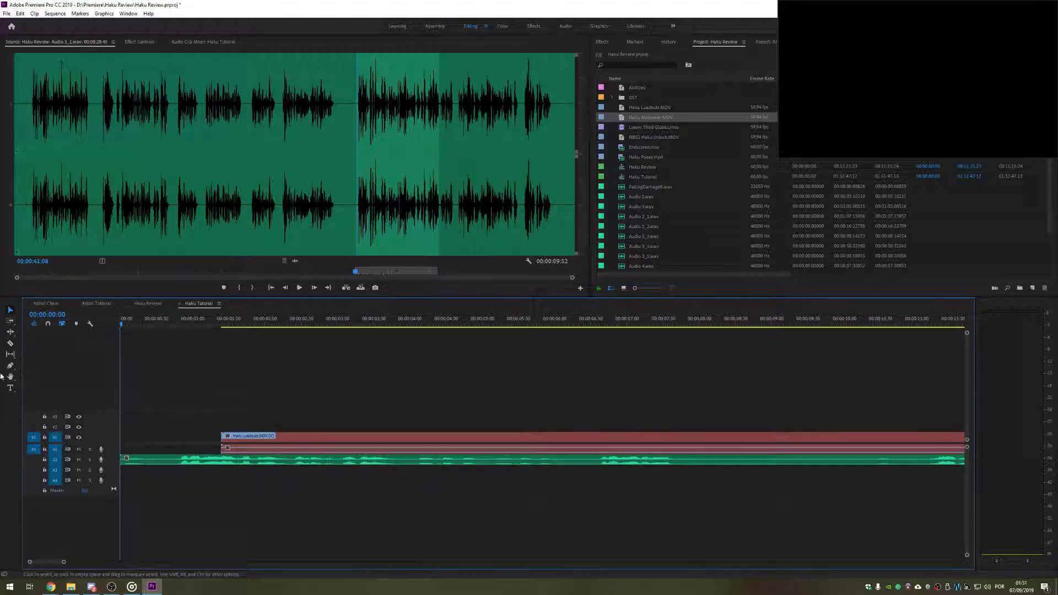
{"action": "double_click", "coordinate": [110, 465]}
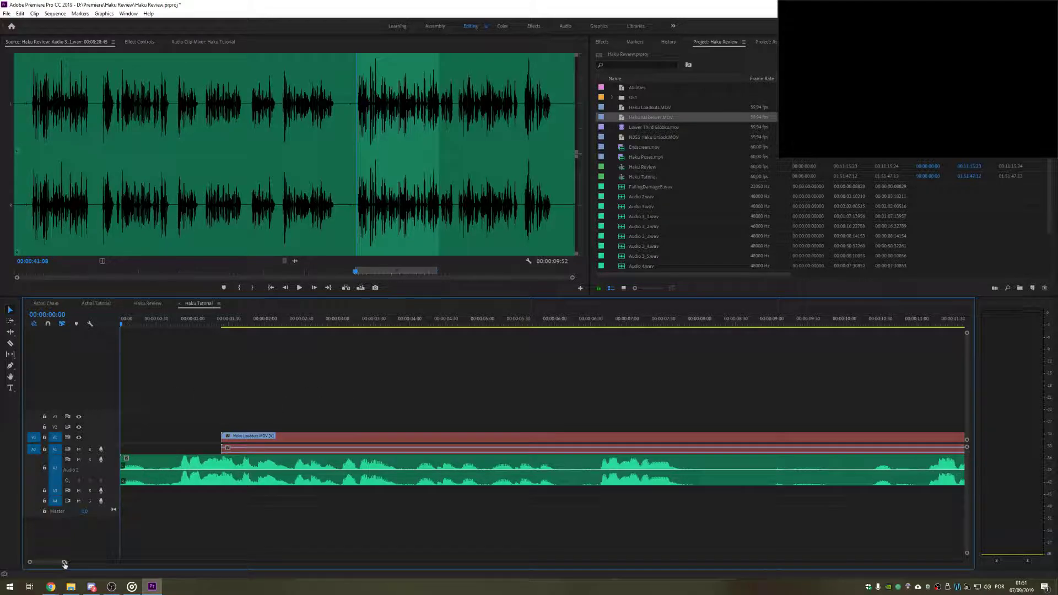
Step: Split the clips on all tracks with the Razor tool at about 00:01:07, where the speech begins, and at about 00:01:17
{"action": "left_click_drag", "start_coordinate": [65, 563], "coordinate": [149, 561]}
{"action": "left_click_drag", "start_coordinate": [124, 323], "coordinate": [216, 330]}
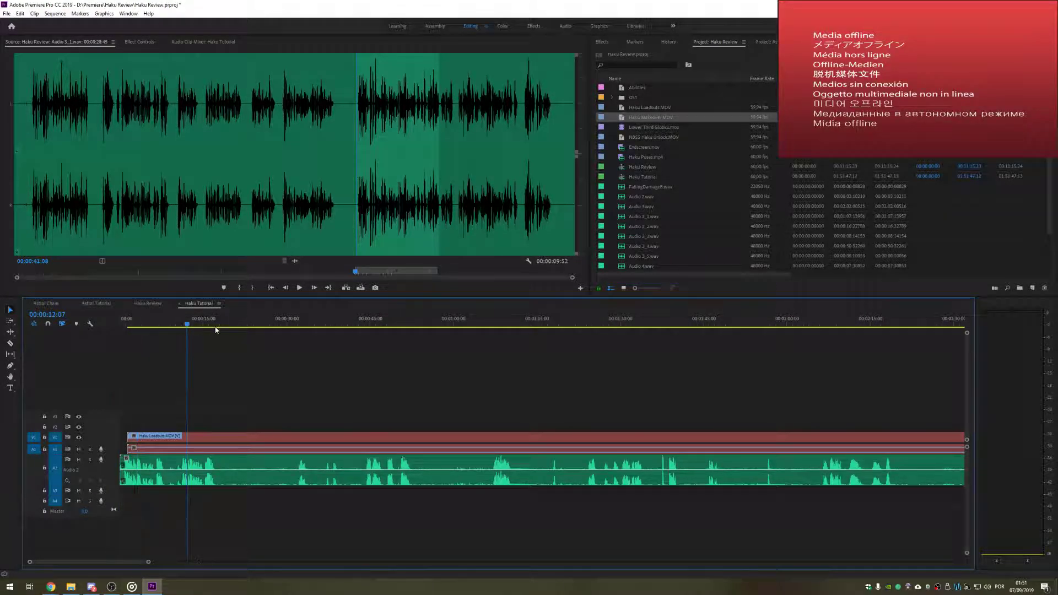
{"action": "left_click_drag", "start_coordinate": [329, 328], "coordinate": [422, 324]}
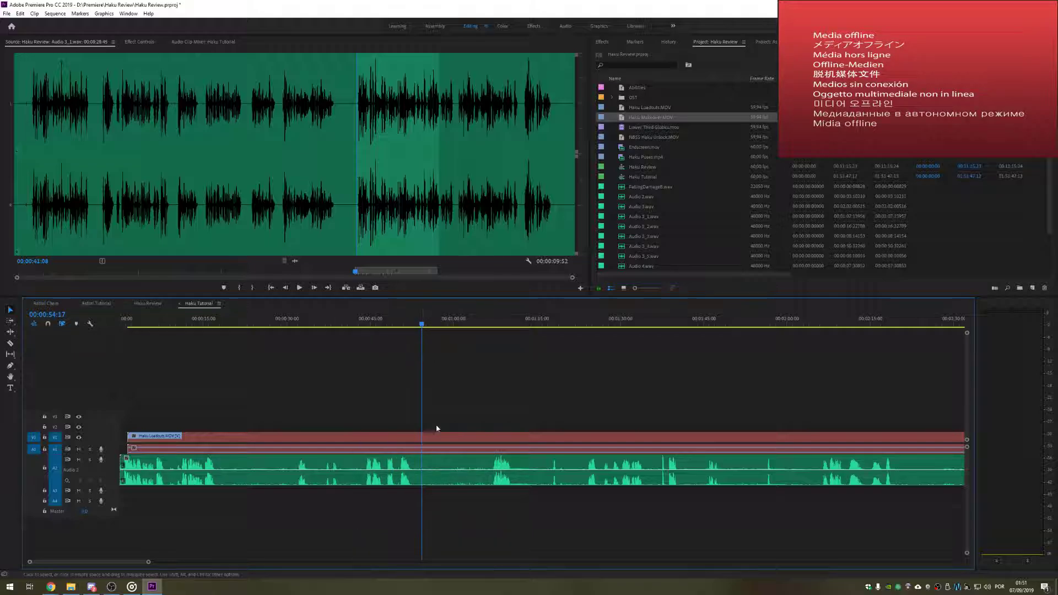
{"action": "key", "text": "c"}
{"action": "key", "text": "shift"}
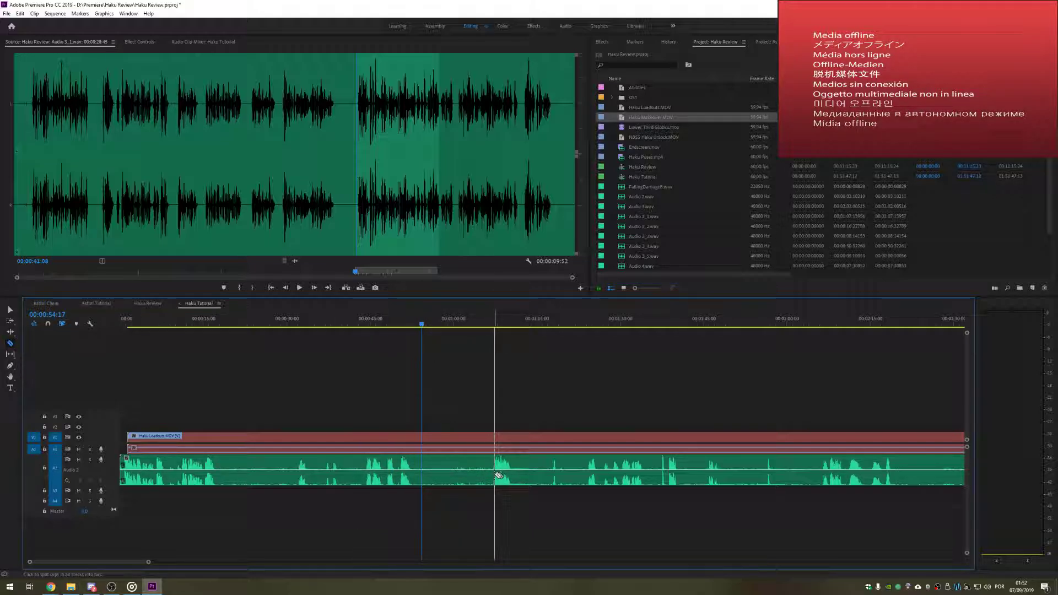
{"action": "left_click", "coordinate": [495, 477], "text": "shift"}
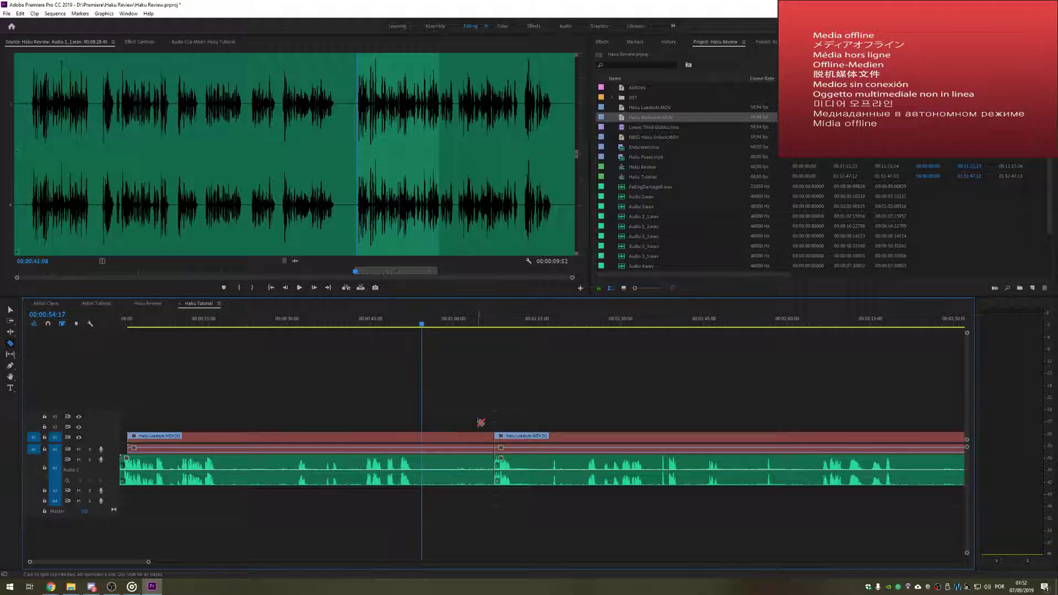
{"action": "left_click_drag", "start_coordinate": [493, 325], "coordinate": [546, 324]}
{"action": "left_click", "coordinate": [551, 437]}
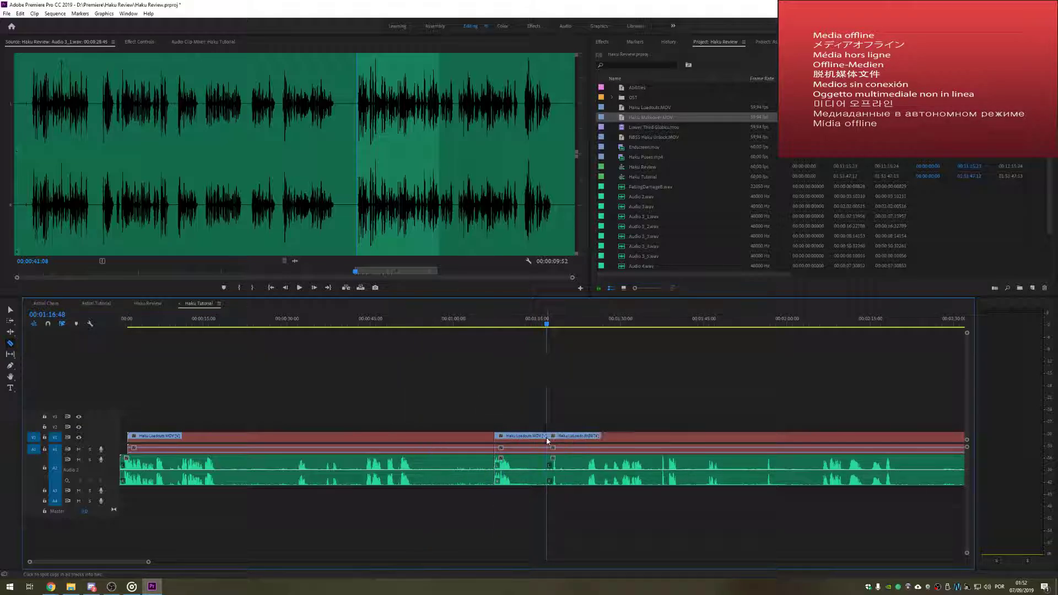
Step: Delete the opening section of the Haku Loadouts video and audio before the first cut
{"action": "key", "text": "v"}
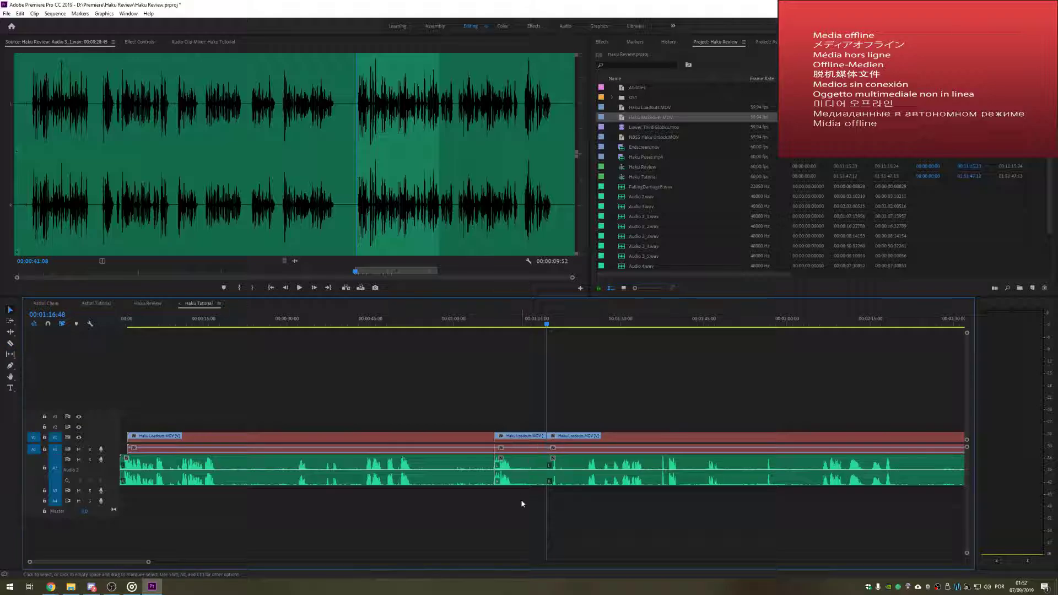
{"action": "left_click", "coordinate": [515, 437]}
{"action": "left_click", "coordinate": [451, 435]}
{"action": "key", "text": "Delete"}
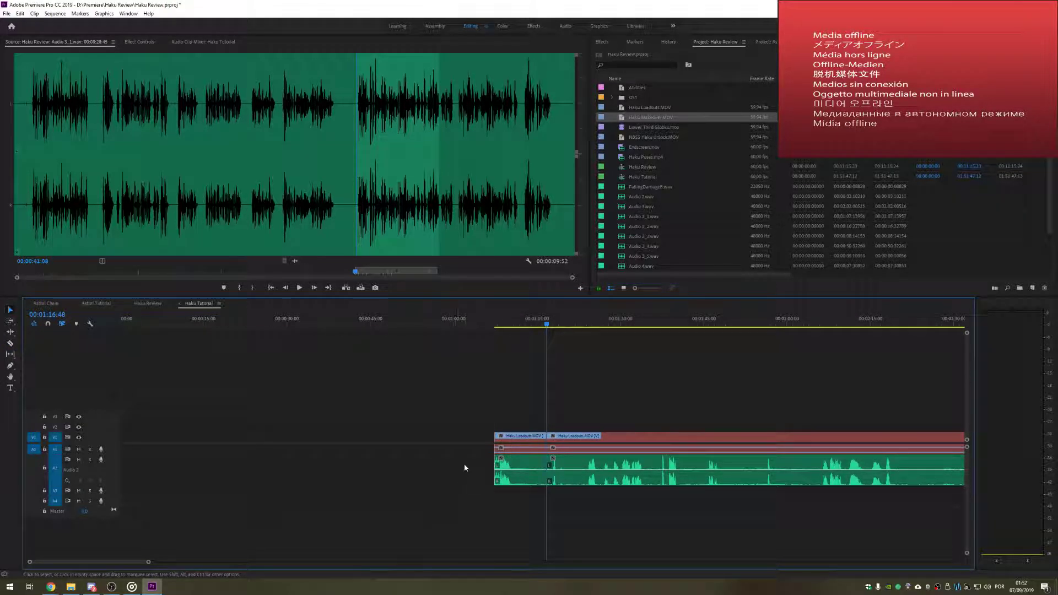
Step: Split all tracks at the start of the dense speech at about 00:02:52 and again at its end, about 00:03:24
{"action": "scroll", "coordinate": [386, 474], "scroll_direction": "down", "scroll_amount": 5}
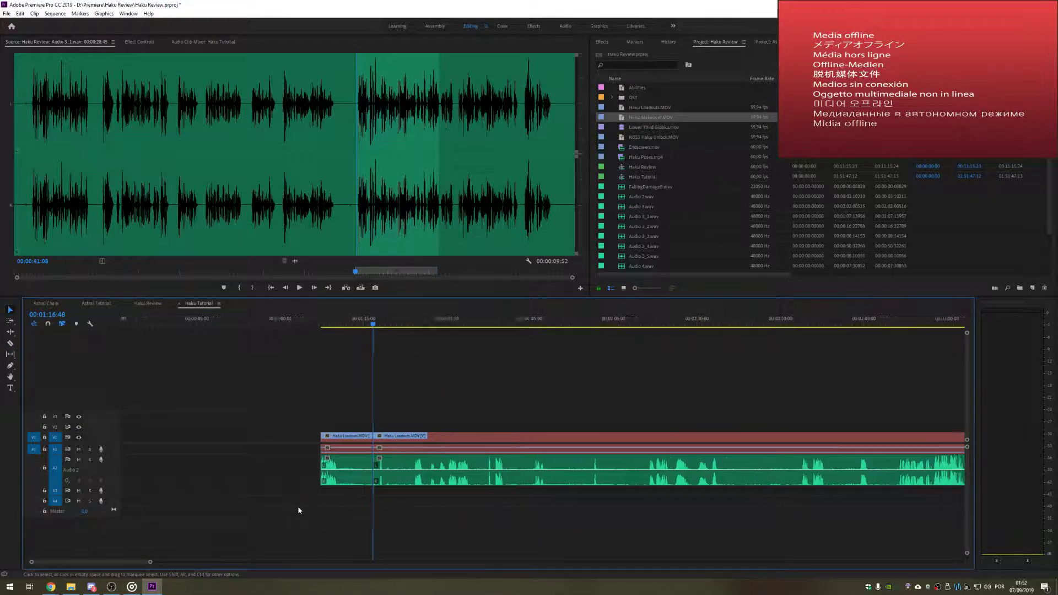
{"action": "left_click_drag", "start_coordinate": [313, 324], "coordinate": [385, 328]}
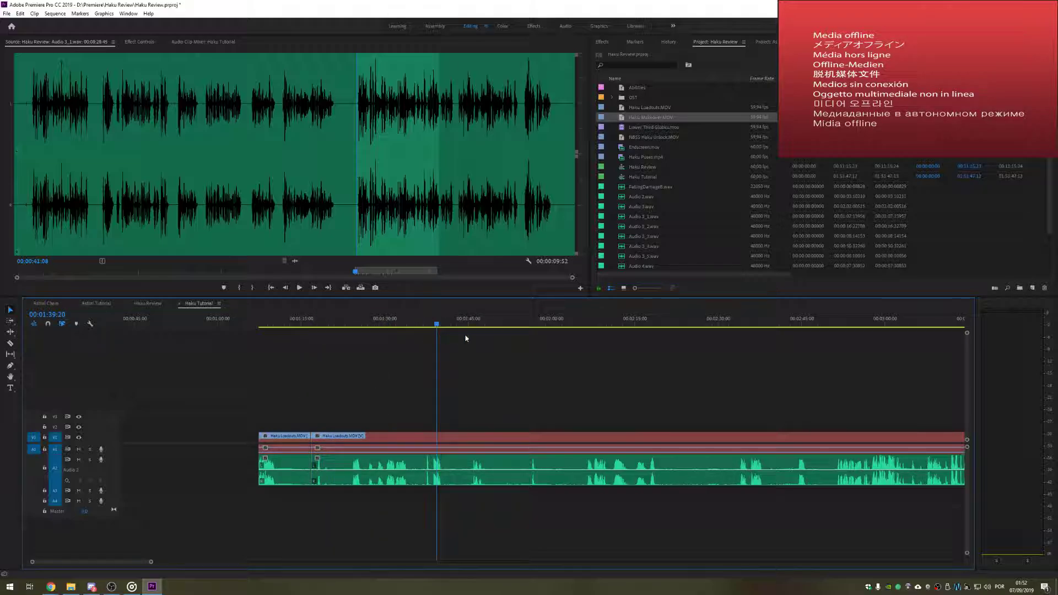
{"action": "left_click_drag", "start_coordinate": [559, 339], "coordinate": [638, 345]}
{"action": "scroll", "coordinate": [683, 409], "scroll_direction": "down", "scroll_amount": 3}
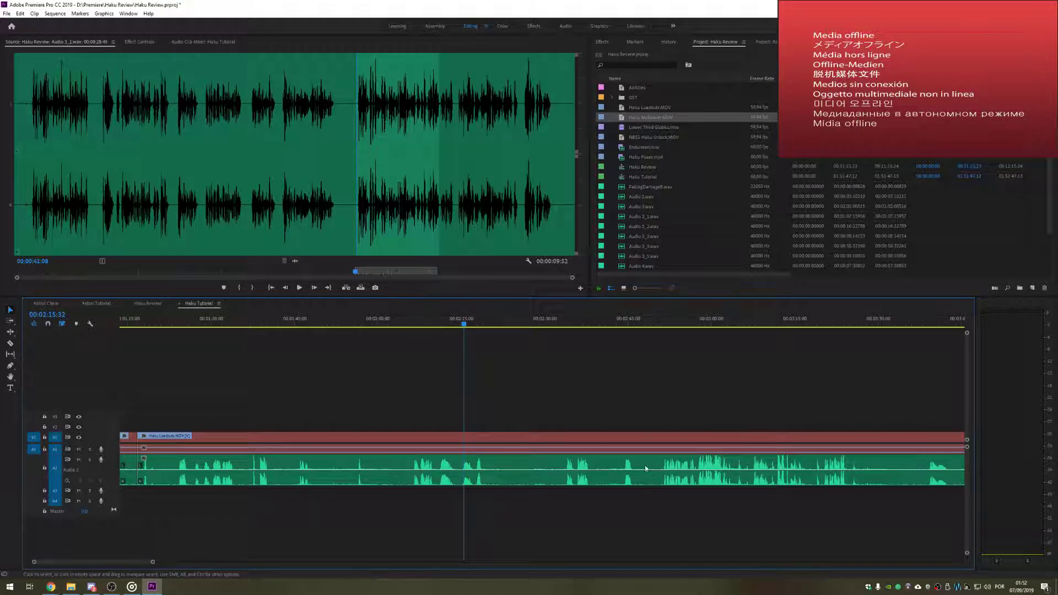
{"action": "key", "text": "c"}
{"action": "left_click", "coordinate": [665, 476], "text": "shift"}
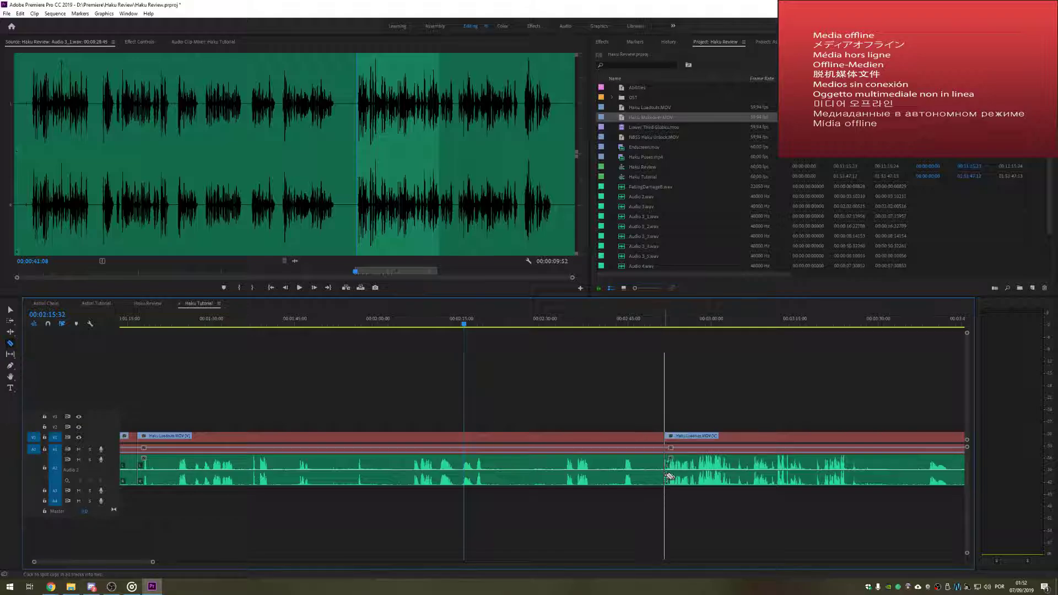
{"action": "scroll", "coordinate": [667, 477], "scroll_direction": "down", "scroll_amount": 3}
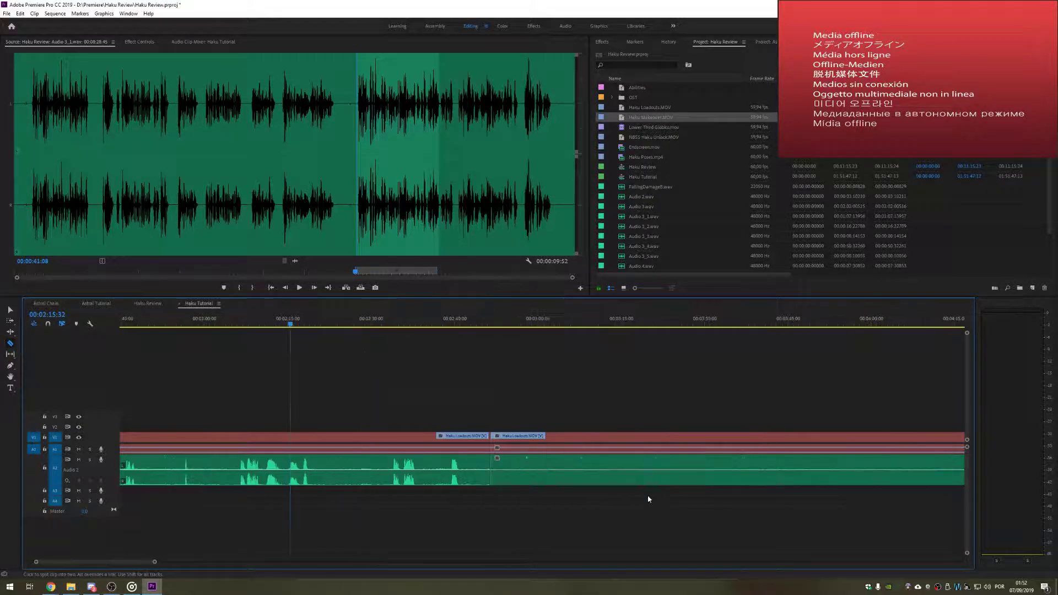
{"action": "left_click", "coordinate": [673, 470]}
Step: Delete the section between about 00:01:17 and 00:02:52 on all tracks and close the gap with Ripple Delete
{"action": "key", "text": "v"}
{"action": "left_click_drag", "start_coordinate": [346, 393], "coordinate": [408, 478]}
{"action": "key", "text": "shift+Delete"}
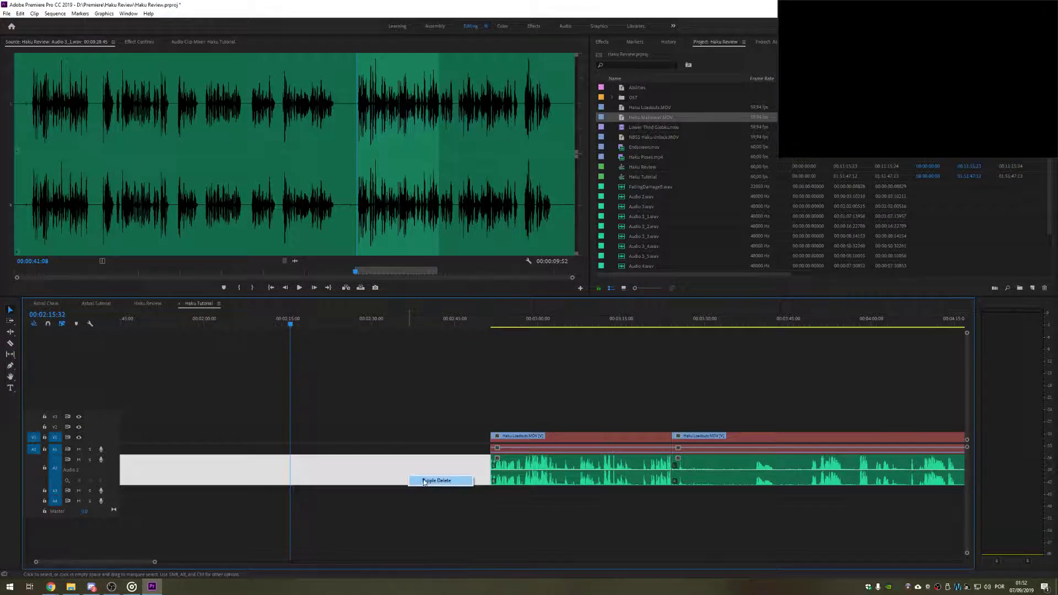
{"action": "left_click_drag", "start_coordinate": [544, 327], "coordinate": [569, 329]}
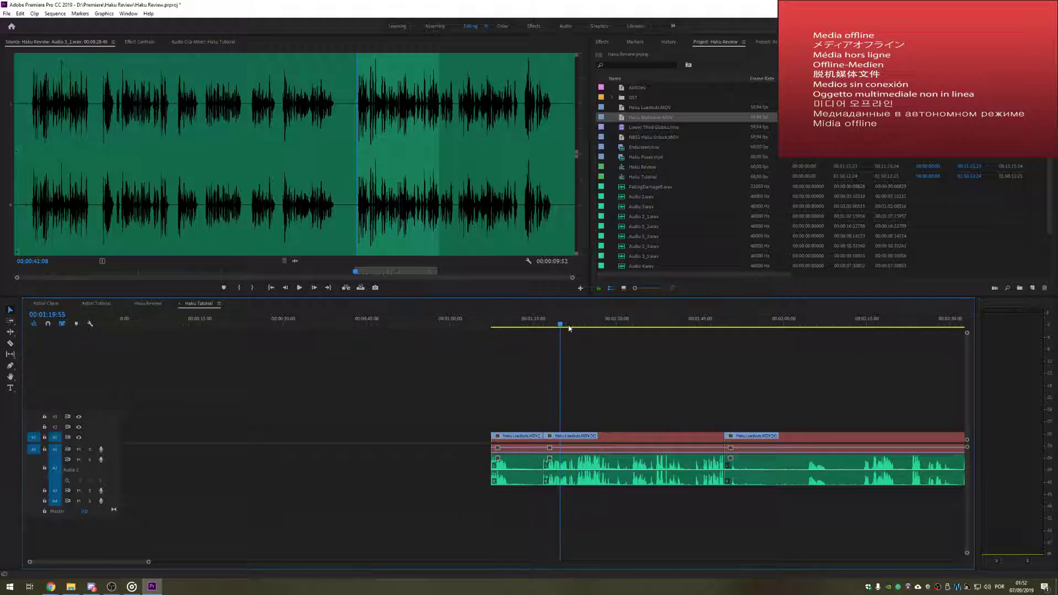
Step: Try deleting the Haku Loadouts section between about 00:01:17 and 00:01:49 on all tracks, and undo the deletion
{"action": "left_click_drag", "start_coordinate": [644, 329], "coordinate": [687, 328]}
{"action": "scroll", "coordinate": [455, 543], "scroll_direction": "down", "scroll_amount": 6}
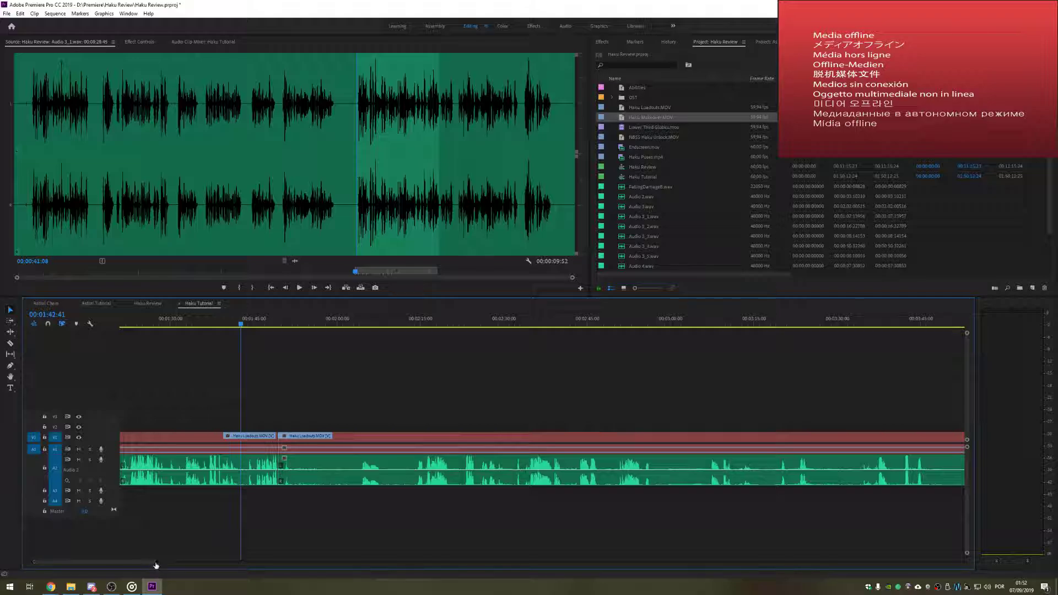
{"action": "left_click_drag", "start_coordinate": [156, 564], "coordinate": [193, 560]}
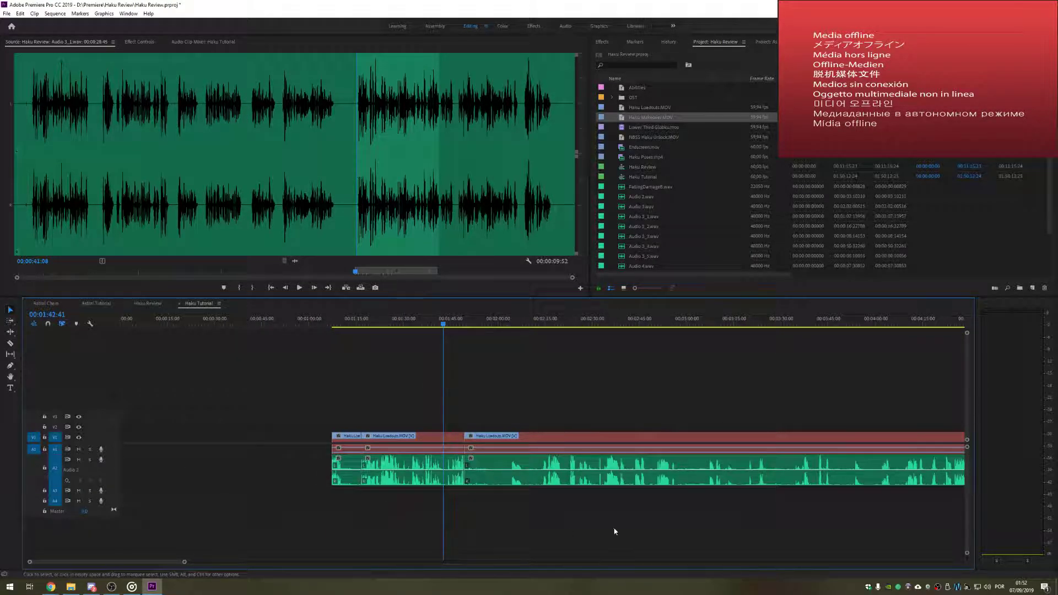
{"action": "left_click", "coordinate": [391, 326]}
{"action": "left_click", "coordinate": [409, 325]}
{"action": "left_click", "coordinate": [452, 474]}
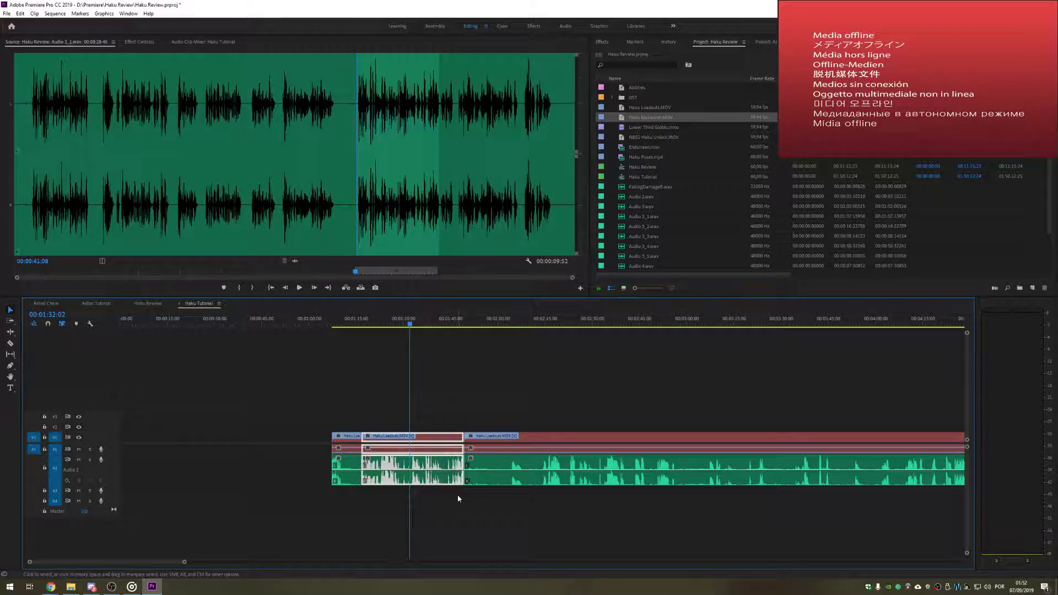
{"action": "key", "text": "Delete"}
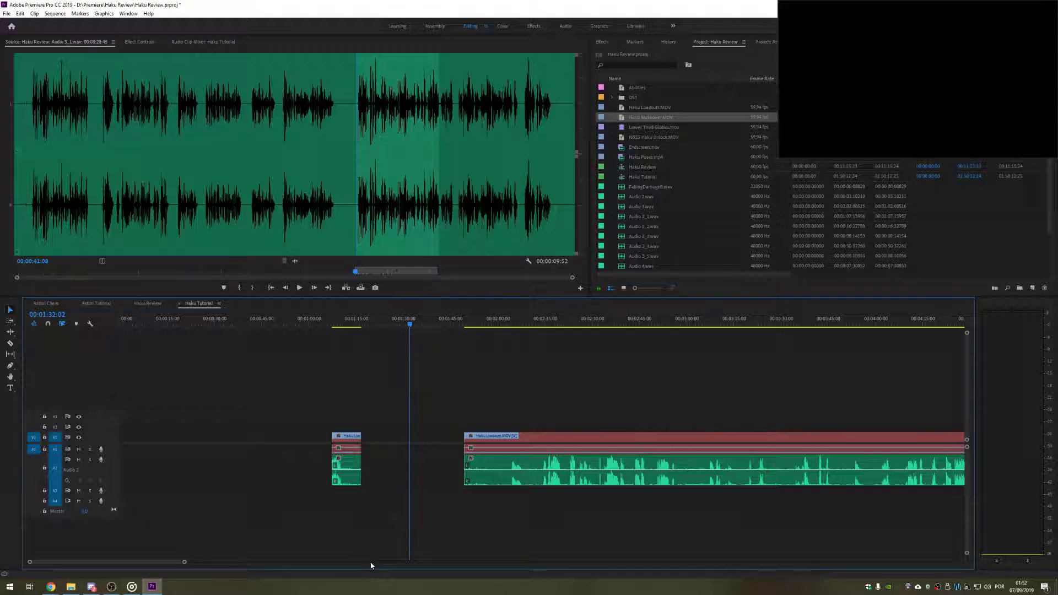
{"action": "key", "text": "ctrl+z"}
Step: In the Haku Review sequence, copy the video and audio clips between about 00:03:03 and 00:06:14 to about 00:17:04, with the video on V1
{"action": "left_click_drag", "start_coordinate": [183, 563], "coordinate": [501, 560]}
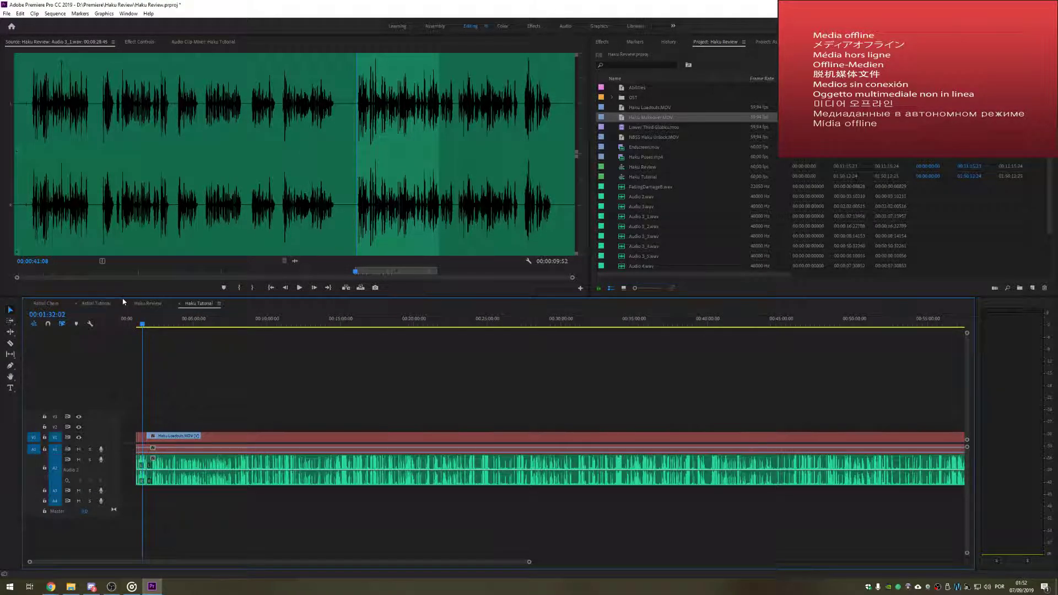
{"action": "left_click_drag", "start_coordinate": [185, 412], "coordinate": [219, 466]}
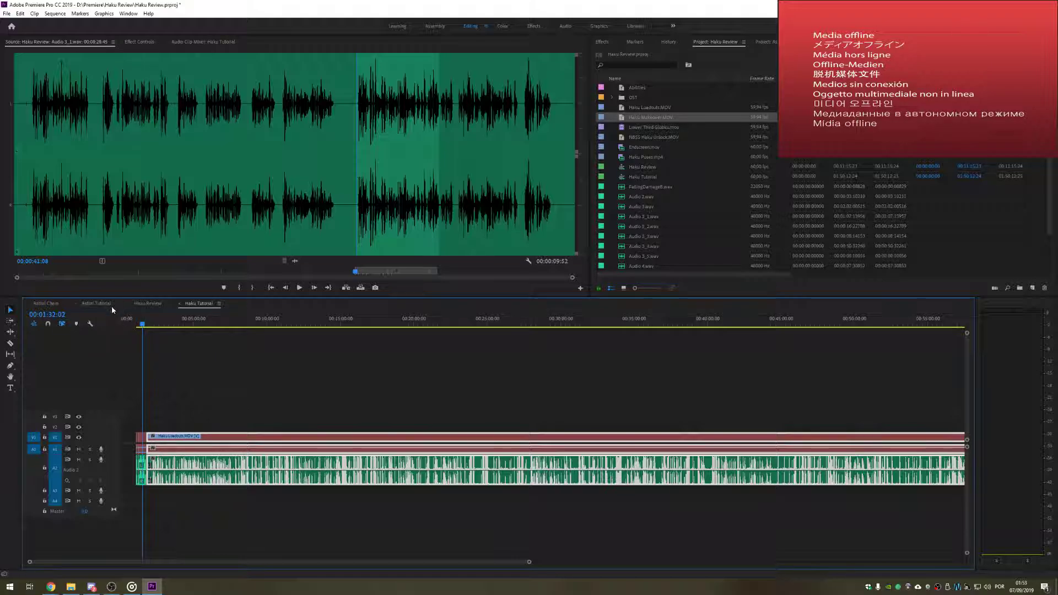
{"action": "left_click", "coordinate": [144, 305]}
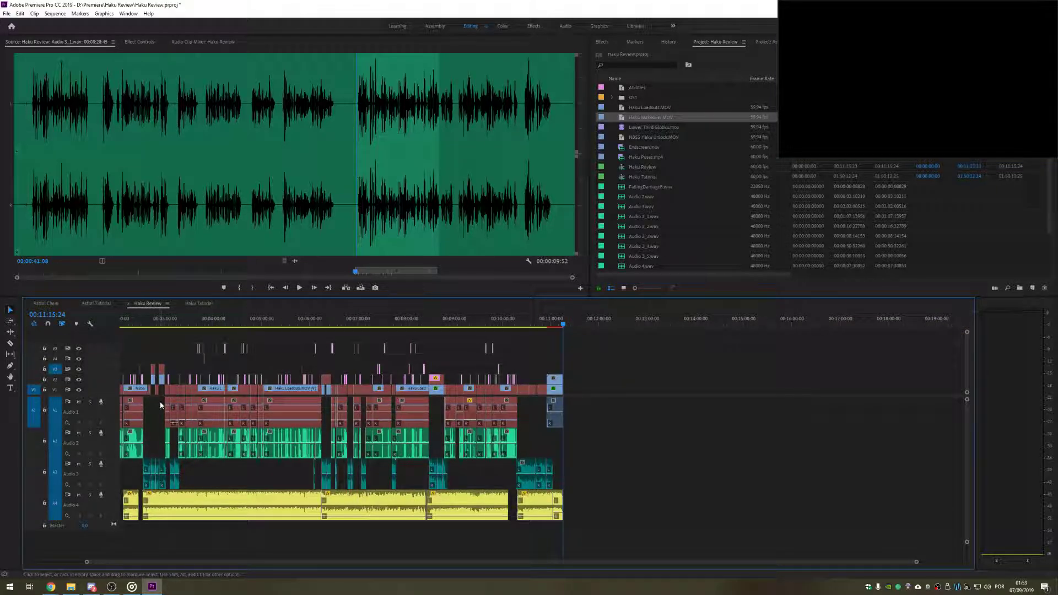
{"action": "left_click_drag", "start_coordinate": [161, 405], "coordinate": [322, 453]}
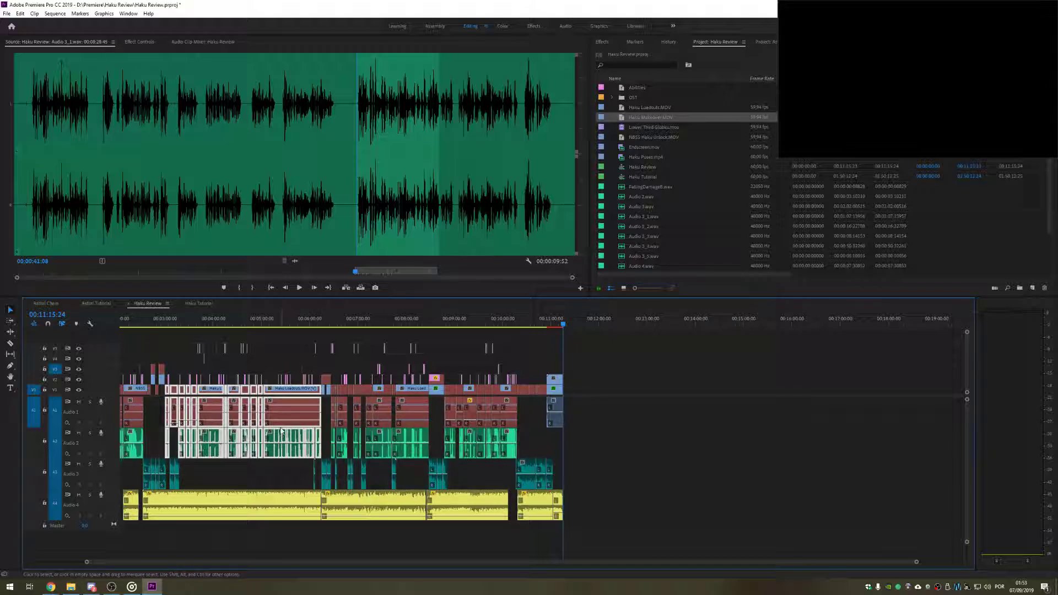
{"action": "left_click_drag", "start_coordinate": [812, 322], "coordinate": [836, 322]}
{"action": "key", "text": "ctrl+v"}
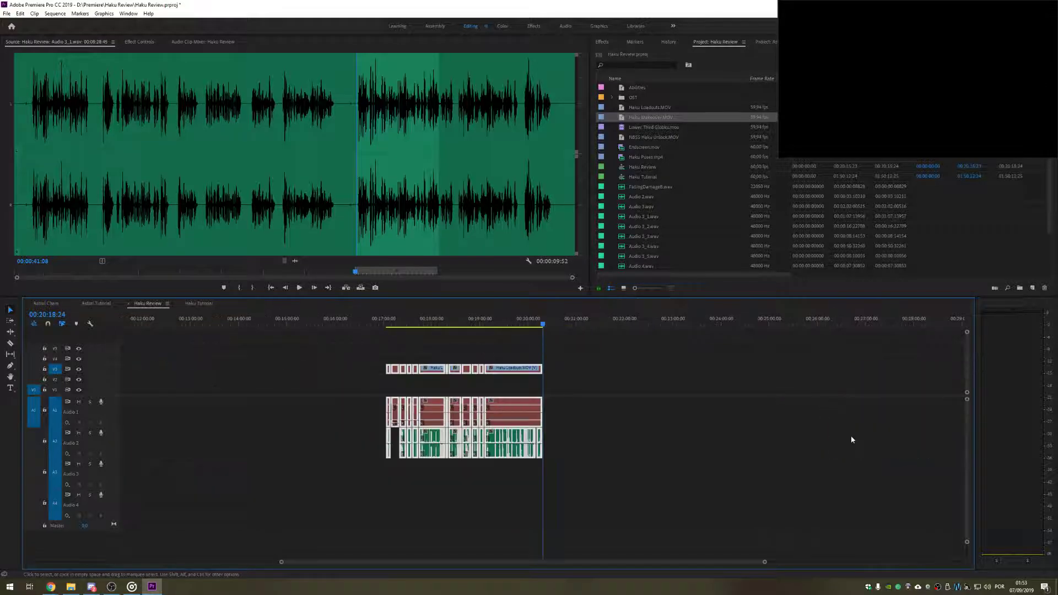
{"action": "left_click_drag", "start_coordinate": [370, 373], "coordinate": [373, 392]}
{"action": "left_click", "coordinate": [371, 324]}
{"action": "mouse_move", "coordinate": [370, 324]}
{"action": "left_mouse_down"}
{"action": "mouse_move", "coordinate": [347, 326]}
{"action": "mouse_move", "coordinate": [379, 330]}
{"action": "left_mouse_up"}
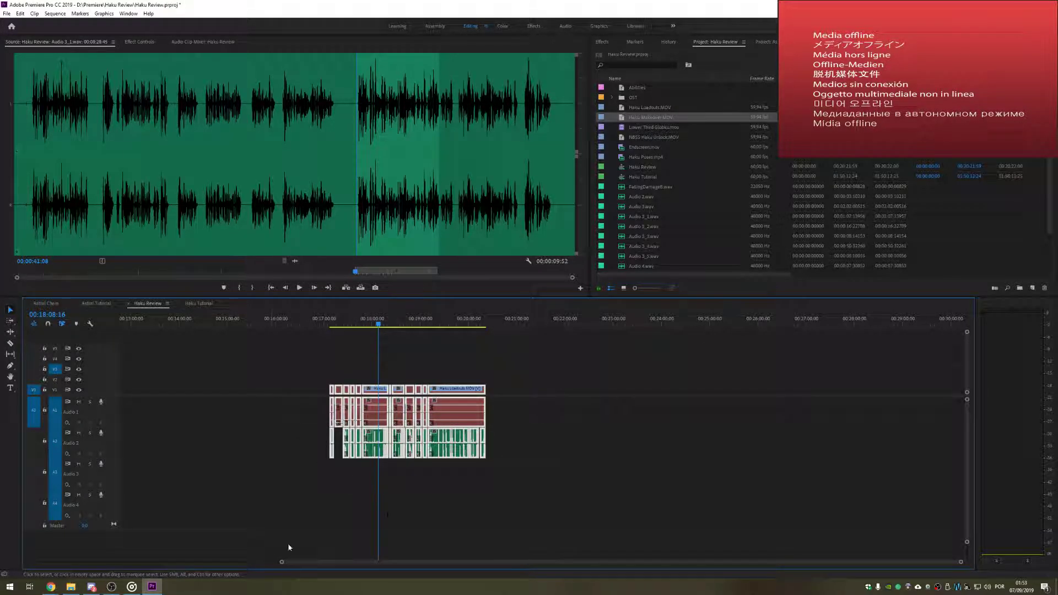
Step: Paste a second copy of the clips at about 00:22:45, place its video on V1, and shift the group about 30 seconds later
{"action": "left_click_drag", "start_coordinate": [281, 562], "coordinate": [251, 559]}
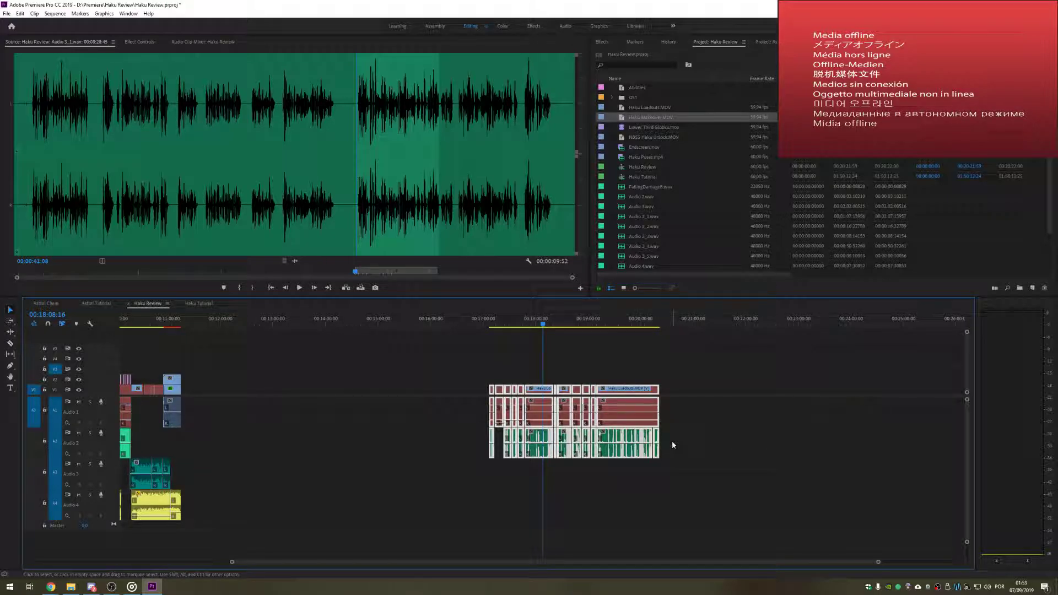
{"action": "scroll", "coordinate": [771, 382], "scroll_direction": "down", "scroll_amount": 3}
{"action": "left_click", "coordinate": [711, 319]}
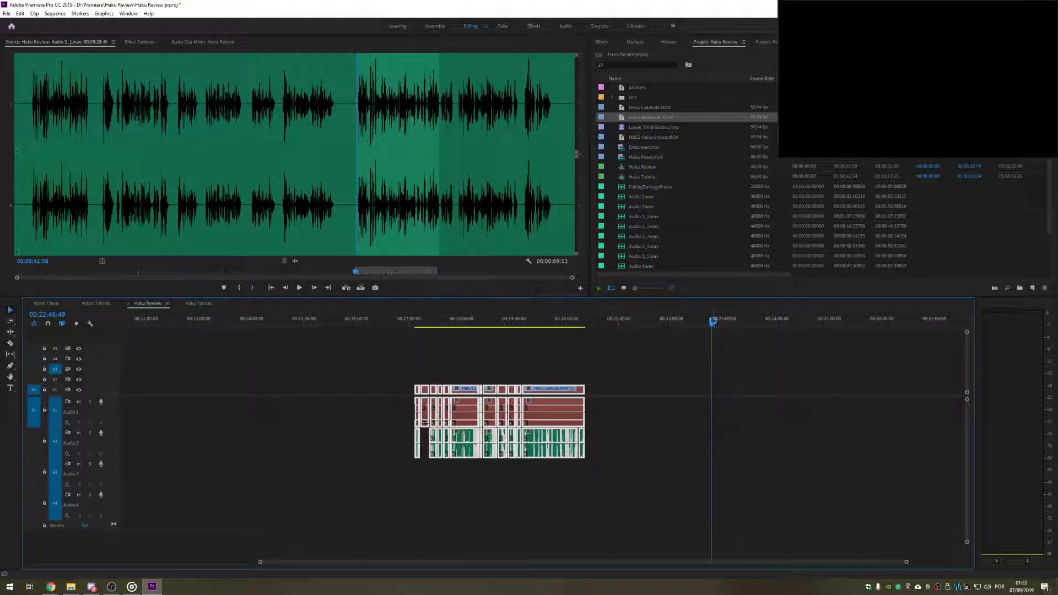
{"action": "key", "text": "ctrl+v"}
{"action": "scroll", "coordinate": [718, 386], "scroll_direction": "down", "scroll_amount": 3}
{"action": "left_click_drag", "start_coordinate": [755, 373], "coordinate": [755, 390]}
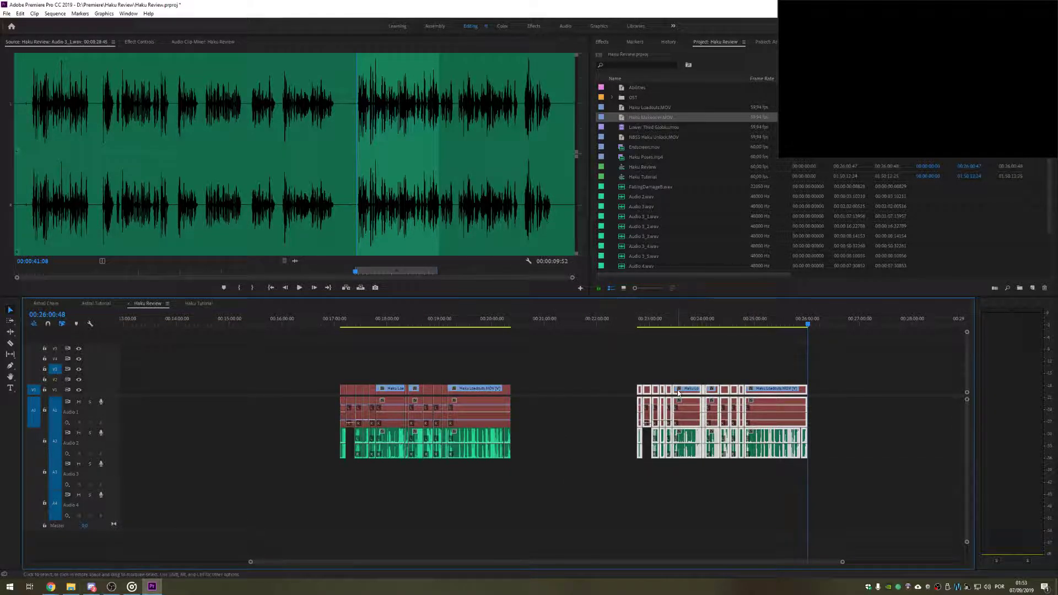
{"action": "left_click_drag", "start_coordinate": [679, 392], "coordinate": [712, 396]}
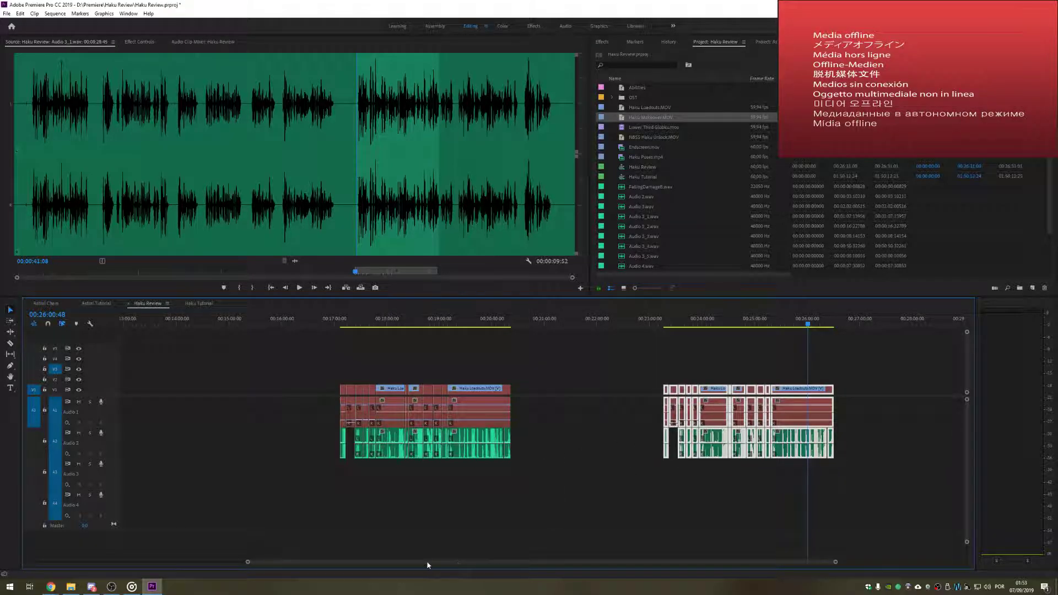
Step: Switch to File Explorer and look through the _Finished Projects folder inside Premiere on drive D
{"action": "scroll", "coordinate": [378, 472], "scroll_direction": "up", "scroll_amount": 10}
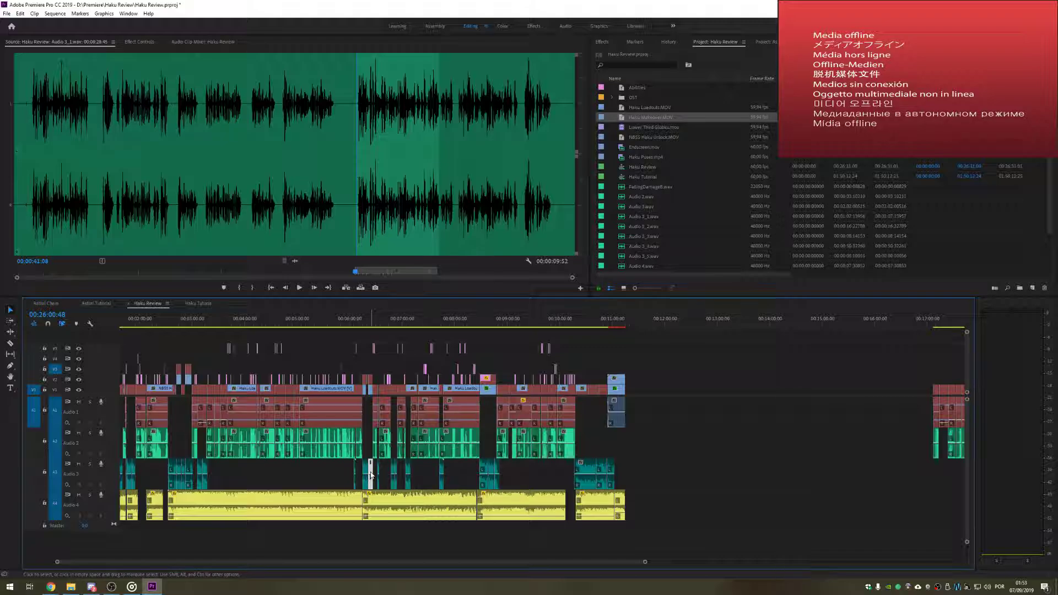
{"action": "left_click", "coordinate": [70, 587]}
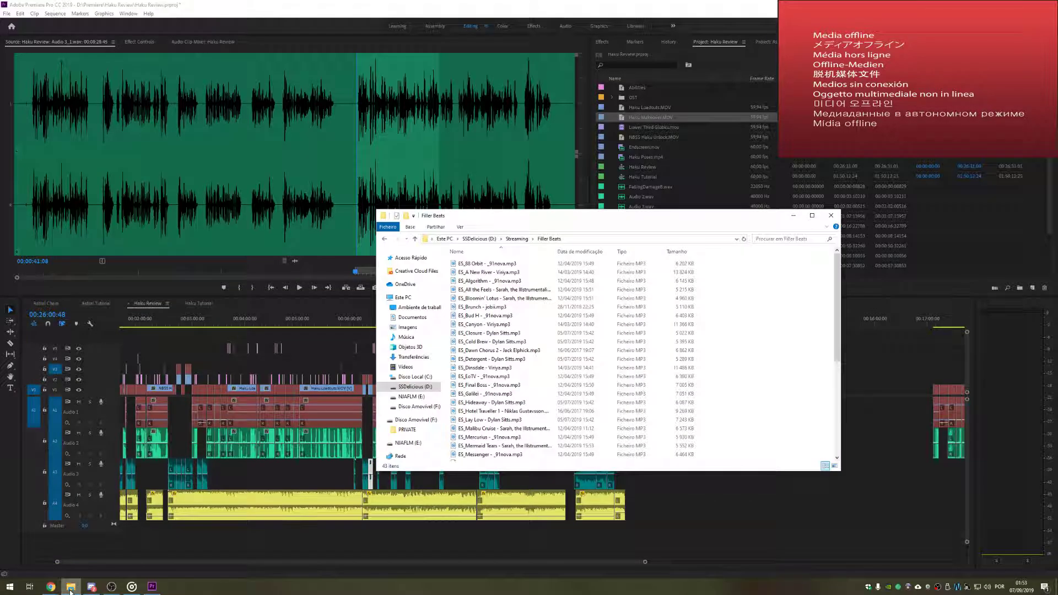
{"action": "left_click", "coordinate": [415, 388]}
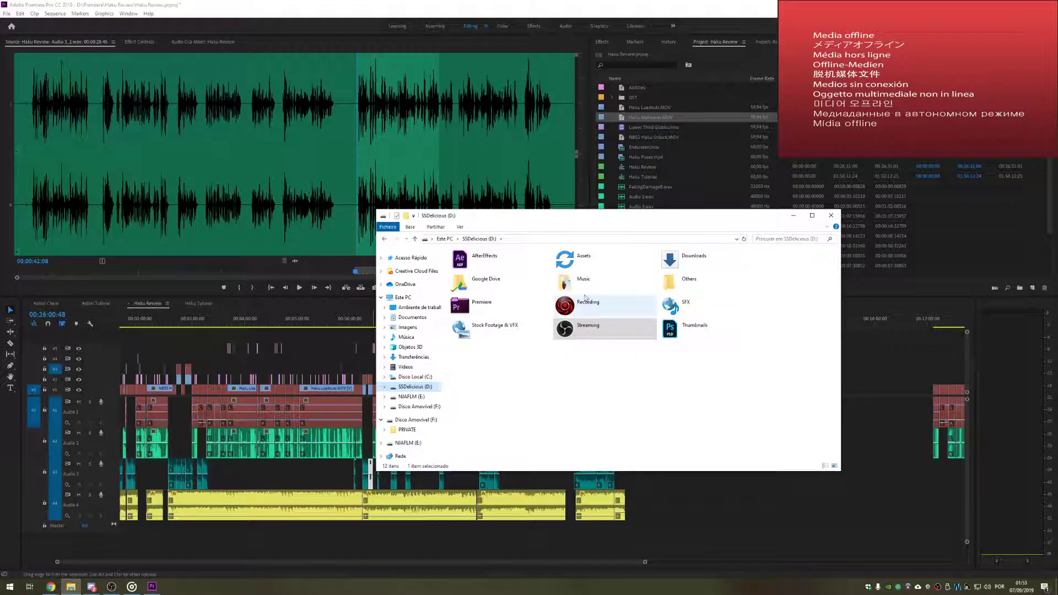
{"action": "double_click", "coordinate": [474, 303]}
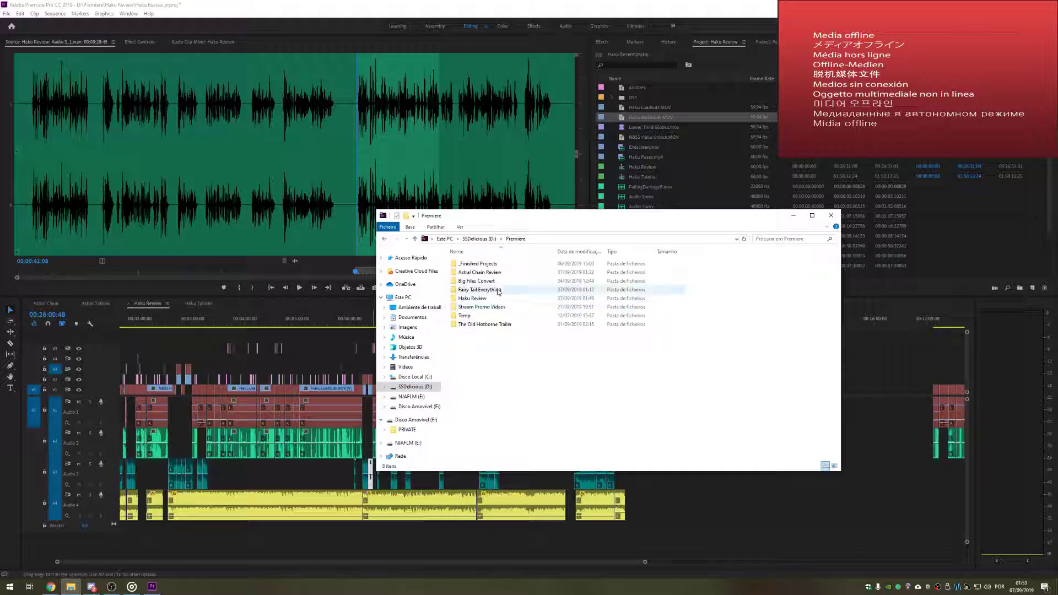
{"action": "double_click", "coordinate": [480, 264]}
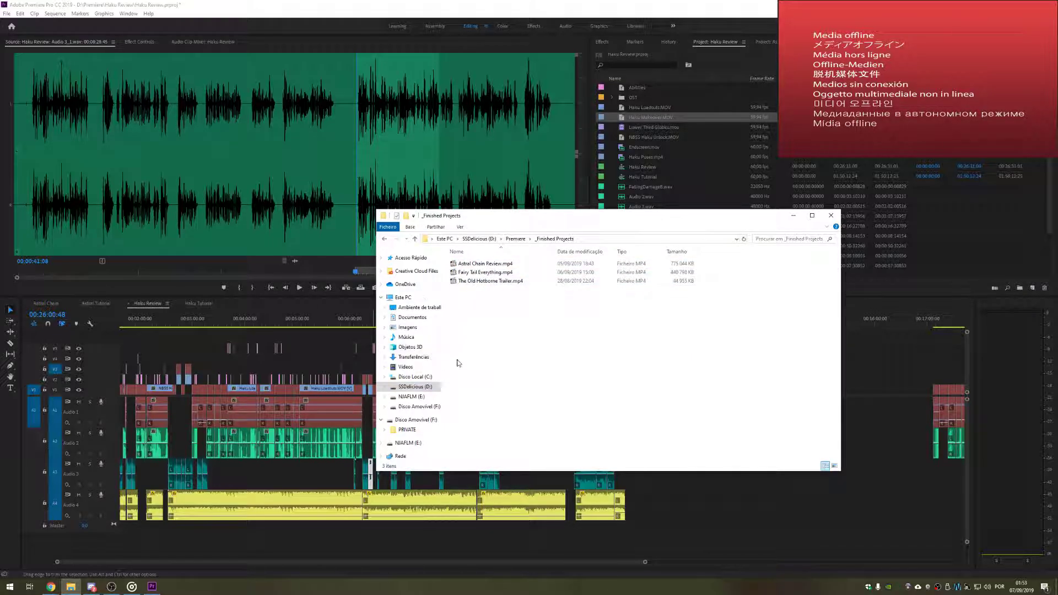
Step: Switch to Chrome and open the Naruto Shinobi Striker Haku DLC Review video from the Globku YouTube channel
{"action": "left_click", "coordinate": [51, 587]}
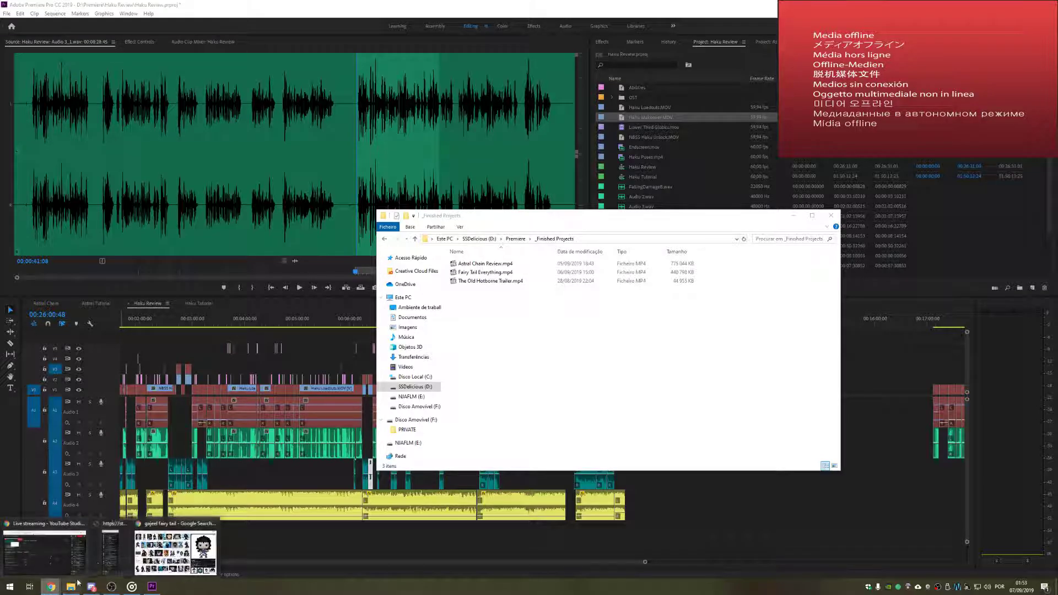
{"action": "left_click", "coordinate": [58, 555]}
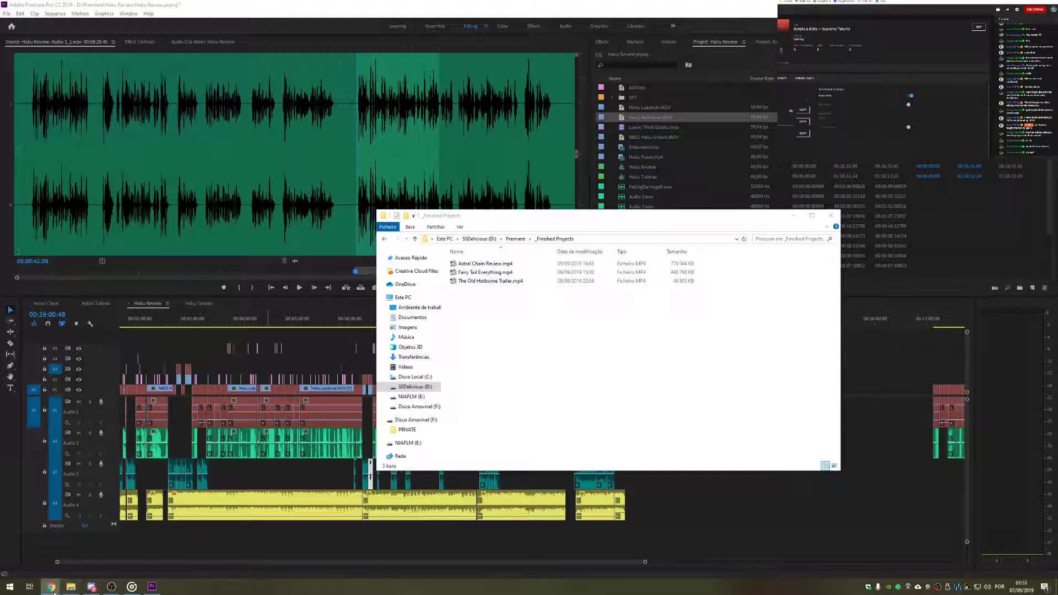
{"action": "left_click", "coordinate": [54, 592]}
{"action": "left_click", "coordinate": [131, 553]}
{"action": "left_click", "coordinate": [155, 36]}
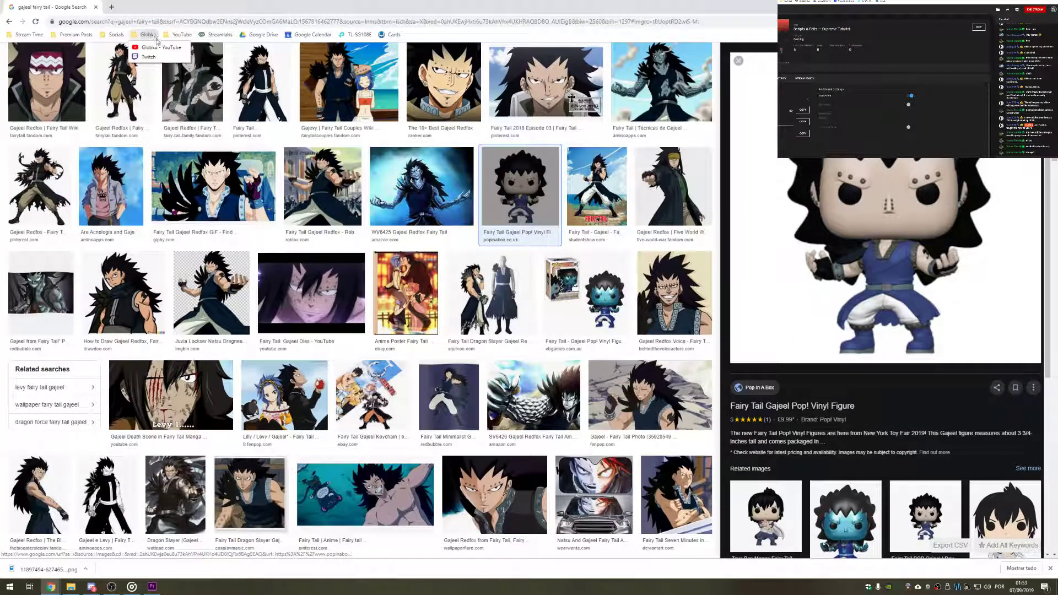
{"action": "left_click", "coordinate": [160, 47]}
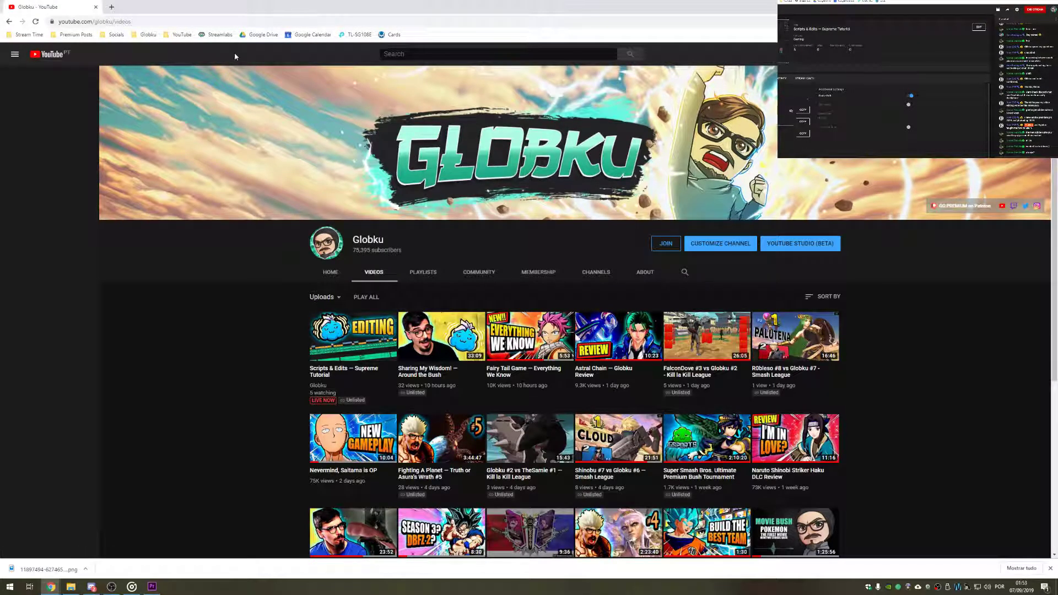
{"action": "scroll", "coordinate": [632, 358], "scroll_direction": "down", "scroll_amount": 2}
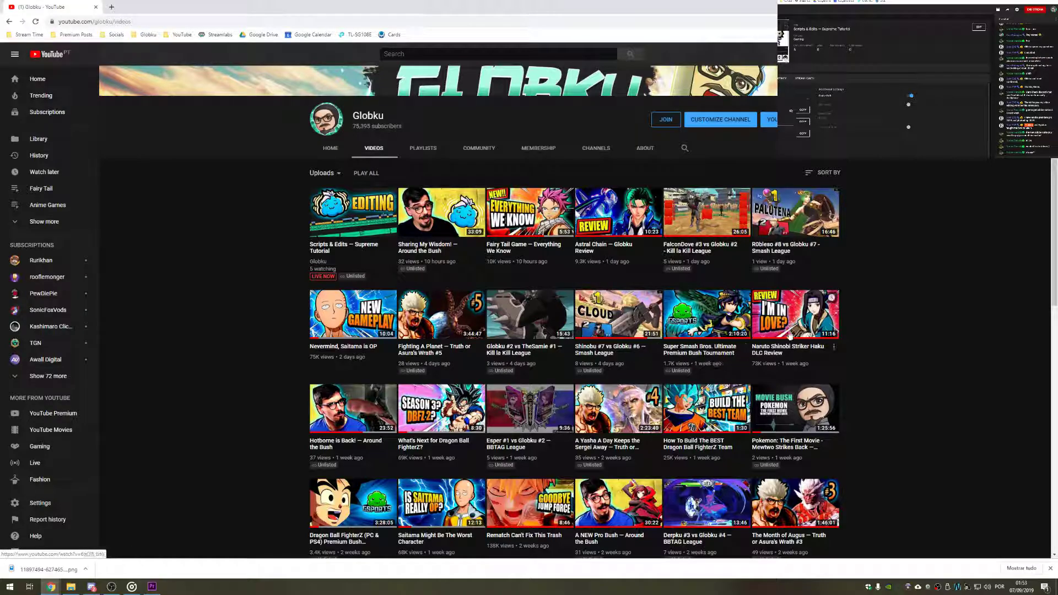
{"action": "left_click", "coordinate": [806, 322]}
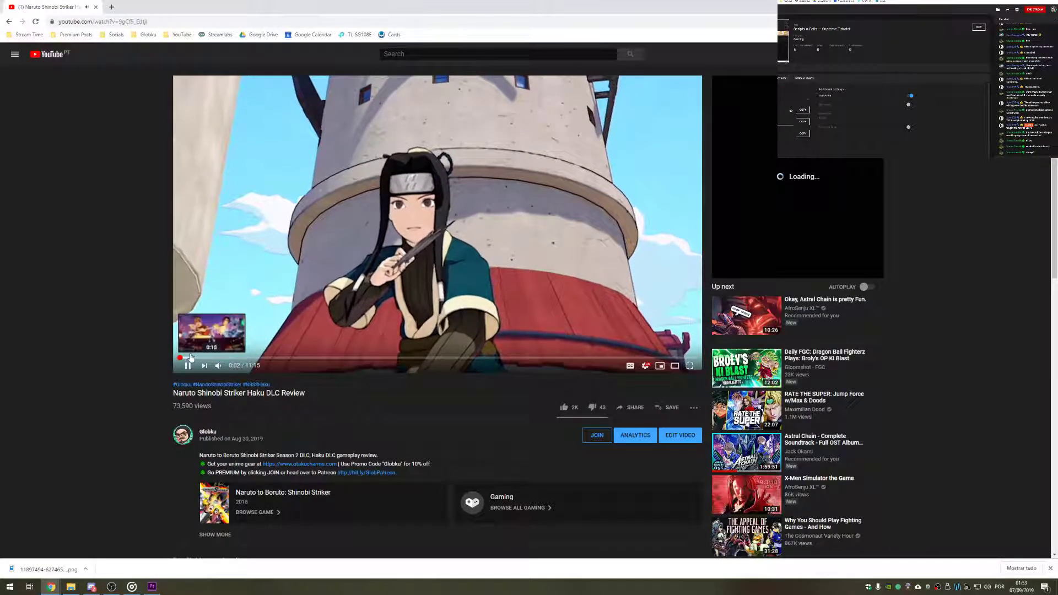
Step: Close the ad banner, skip through the review to the A Thousand Needles of Death description at 6:17, and pause there
{"action": "left_click_drag", "start_coordinate": [201, 358], "coordinate": [384, 359]}
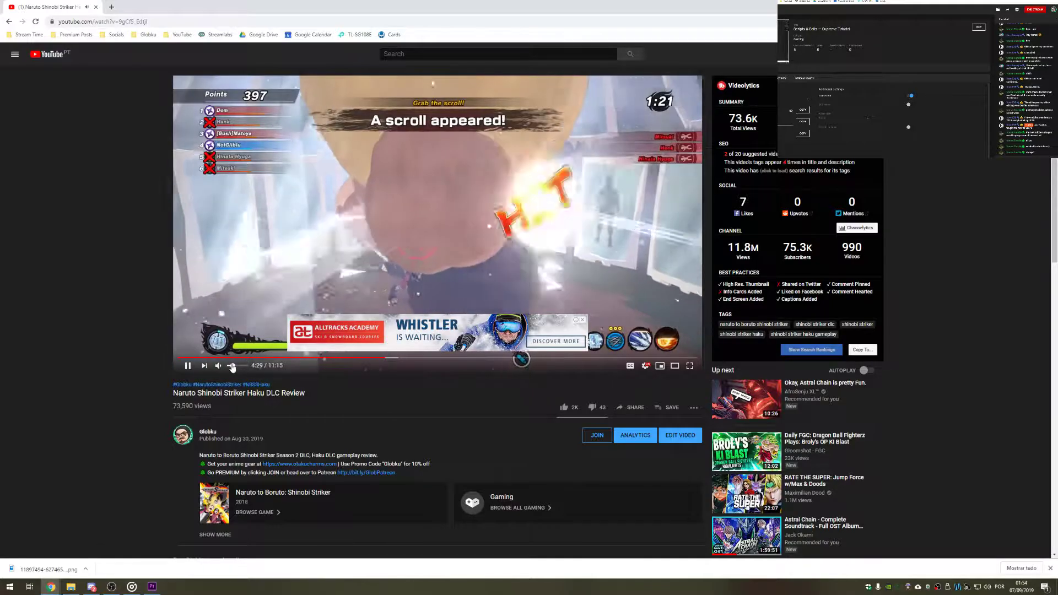
{"action": "left_click", "coordinate": [583, 321]}
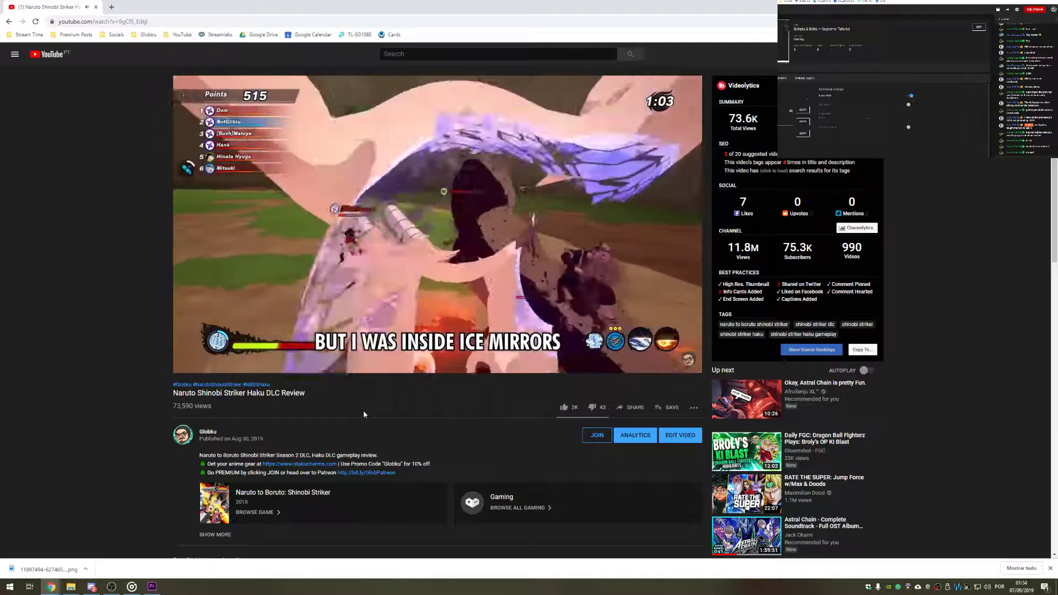
{"action": "key", "text": "Right"}
{"action": "key", "text": "Right"}
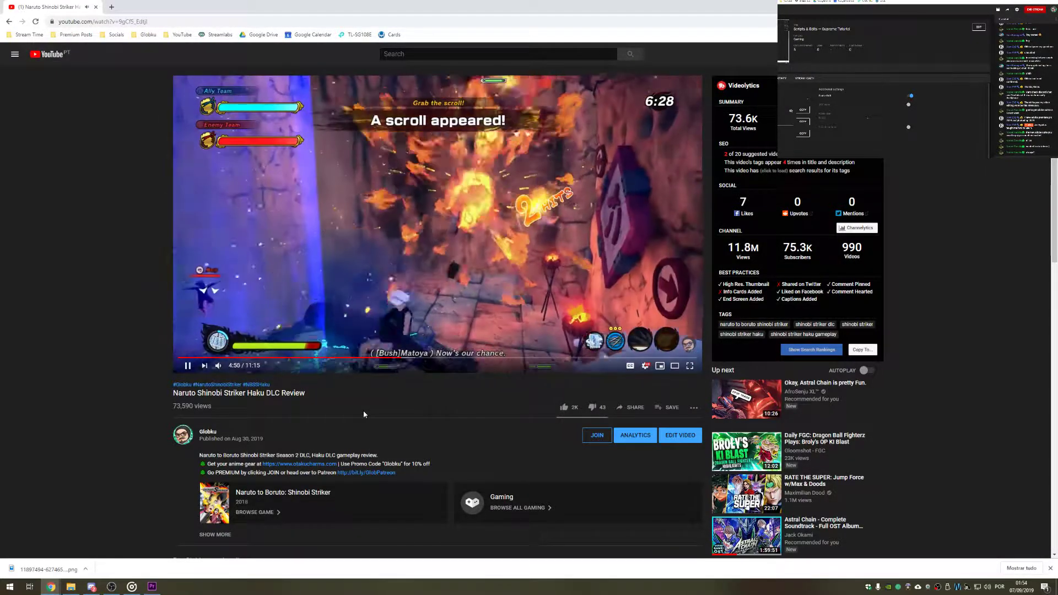
{"action": "key", "text": "Right"}
{"action": "key", "text": "Right"}
{"action": "key", "text": "Right"}
{"action": "key", "text": "Right"}
{"action": "key", "text": "Right"}
{"action": "key", "text": "Right"}
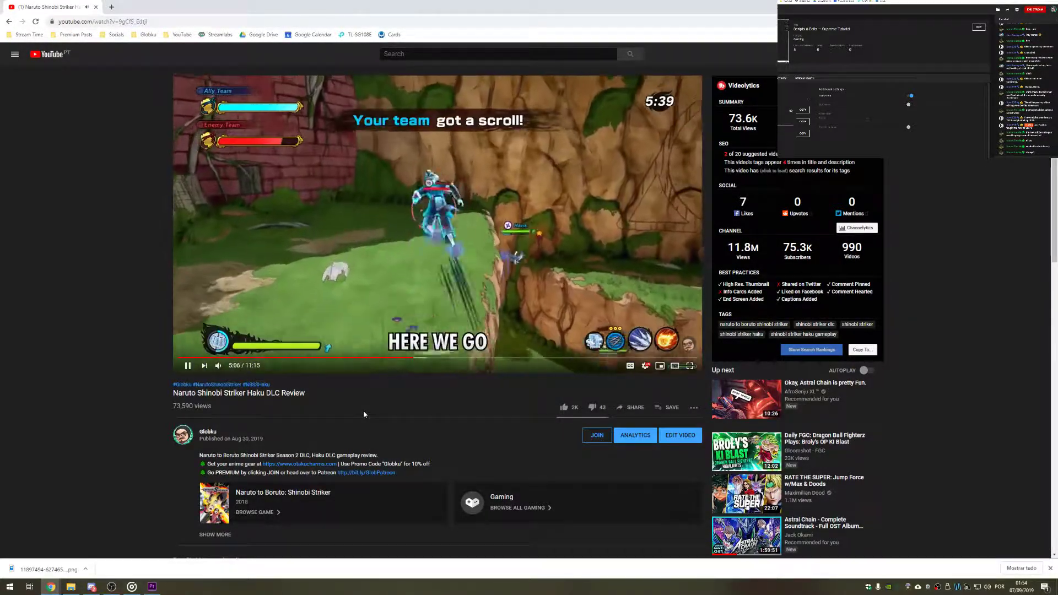
{"action": "key", "text": "Right"}
{"action": "key", "text": "Right"}
{"action": "key", "text": "Right"}
{"action": "key", "text": "Right"}
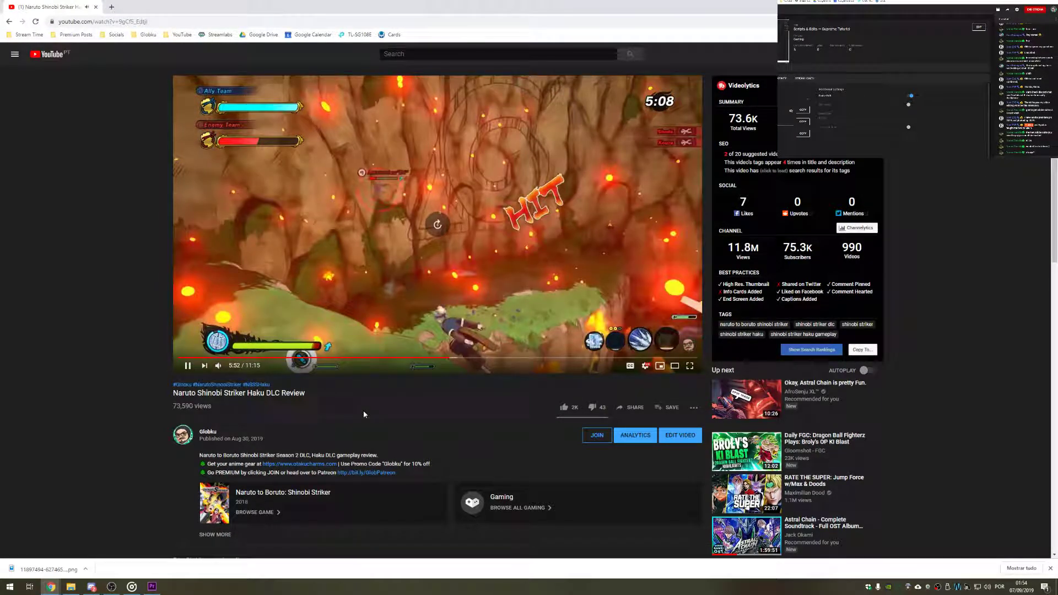
{"action": "key", "text": "Right"}
{"action": "key", "text": "Right"}
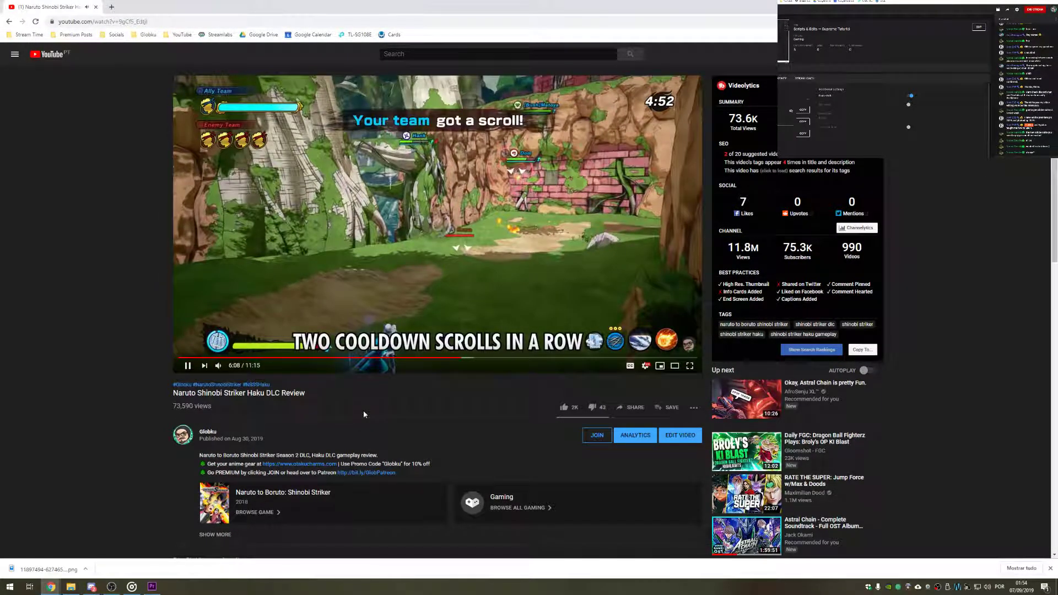
{"action": "key", "text": "Right"}
{"action": "key", "text": "Right"}
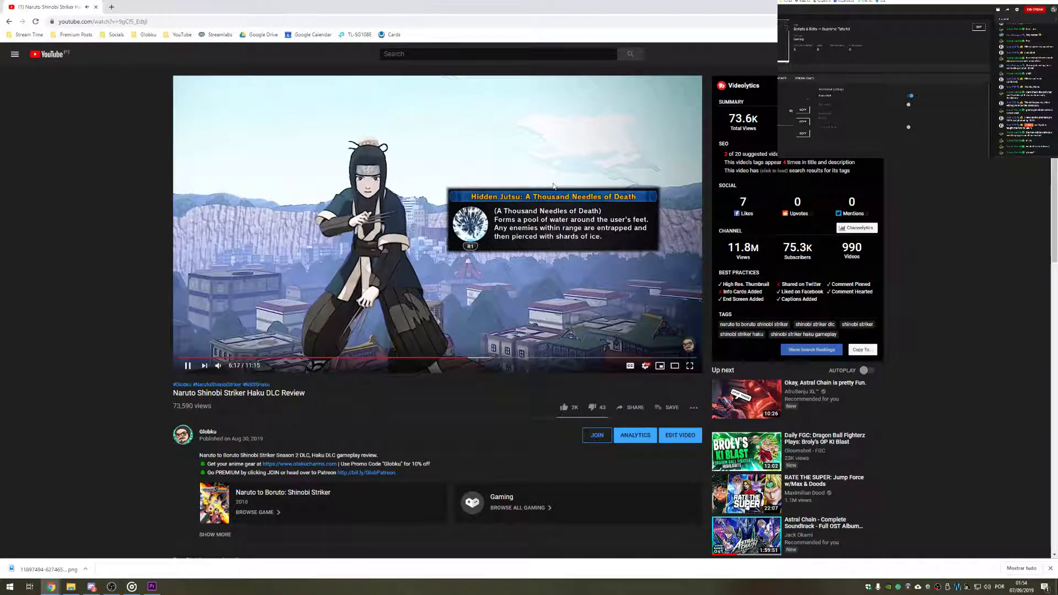
{"action": "key", "text": "space"}
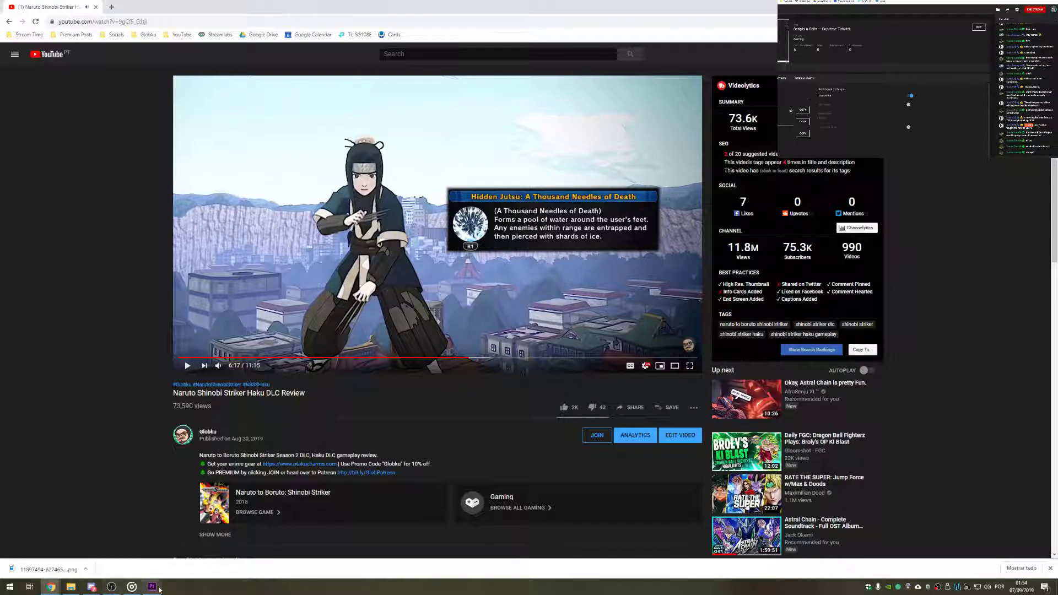
Step: Switch to Premiere Pro, select the Audio 3 clip at about 00:06:17 in the Haku Review sequence, and return to the YouTube video
{"action": "left_click", "coordinate": [153, 587]}
{"action": "left_click", "coordinate": [365, 476]}
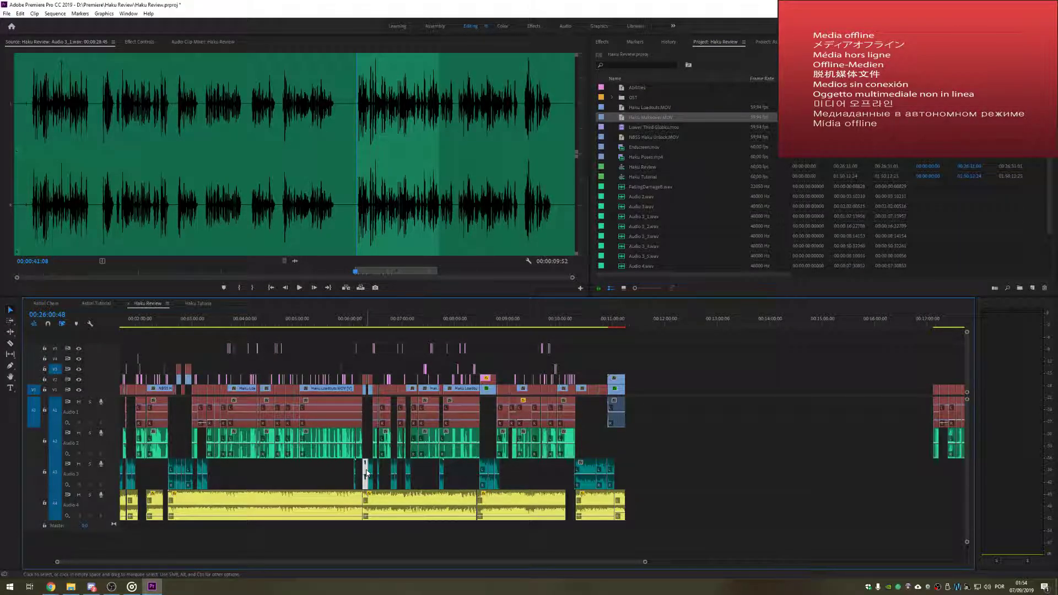
{"action": "key", "text": "alt+Tab"}
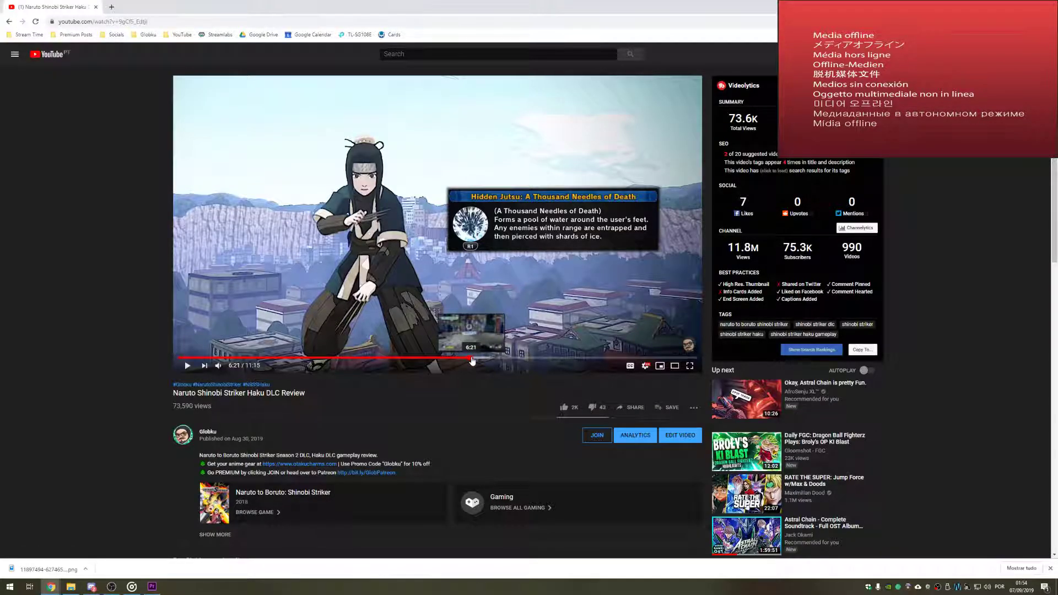
Step: Skip the YouTube review to about 6:27, play a short stretch of the subtitled gameplay, and pause it
{"action": "left_click_drag", "start_coordinate": [473, 359], "coordinate": [478, 358]}
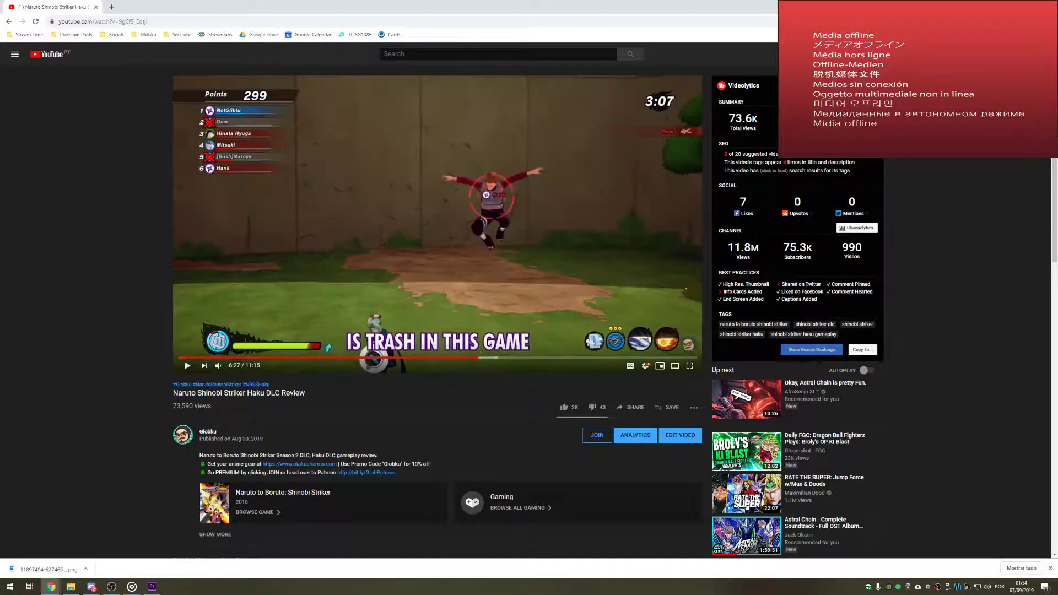
{"action": "left_click", "coordinate": [501, 316]}
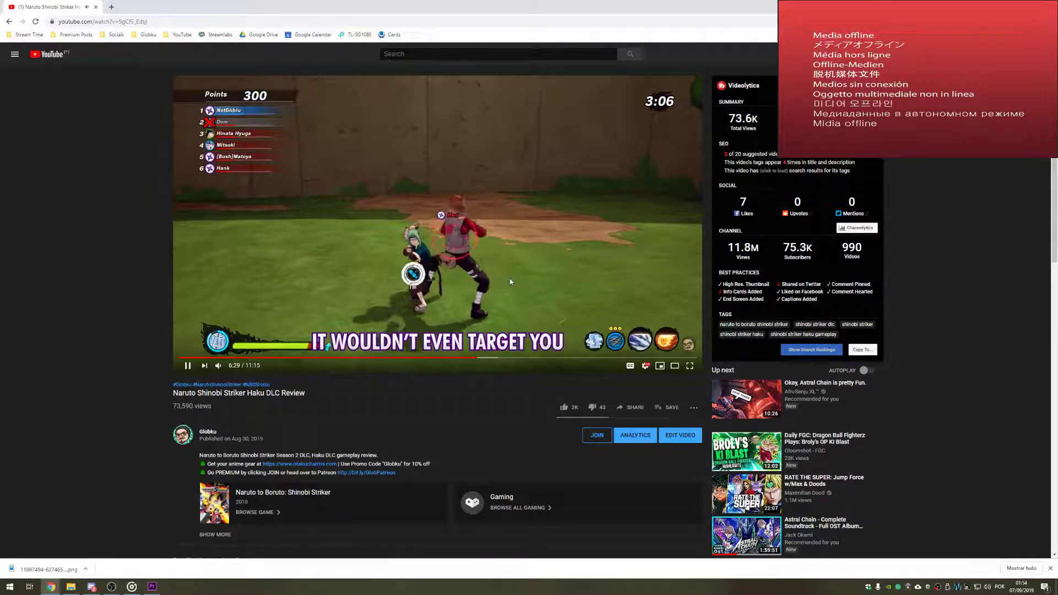
{"action": "left_click", "coordinate": [496, 281]}
Step: Switch to Premiere Pro and view the full length of the Haku Tutorial sequence
{"action": "key", "text": "alt+Tab"}
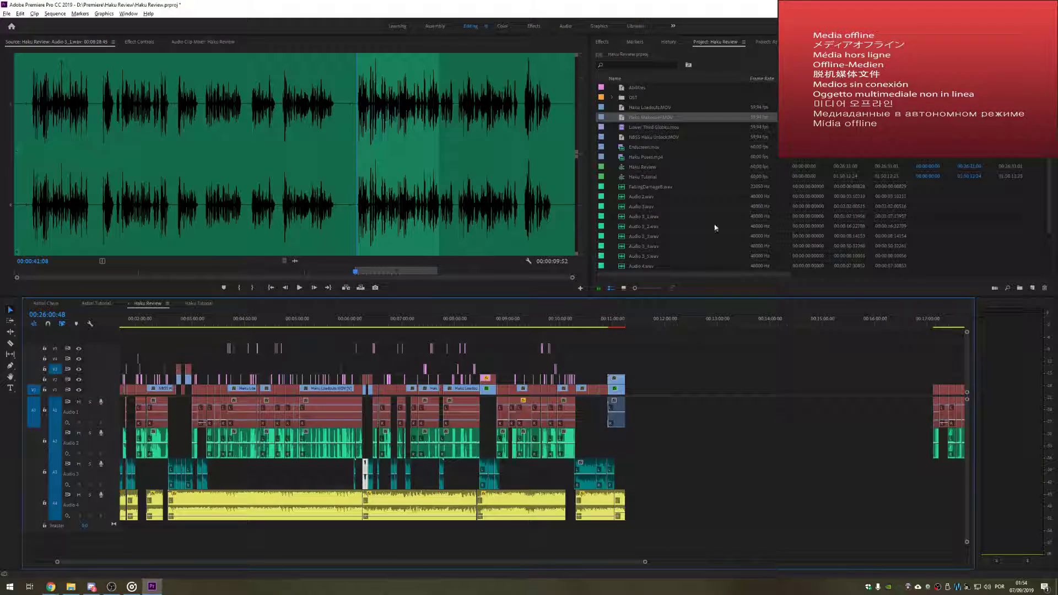
{"action": "left_click", "coordinate": [747, 420]}
{"action": "left_click", "coordinate": [725, 441]}
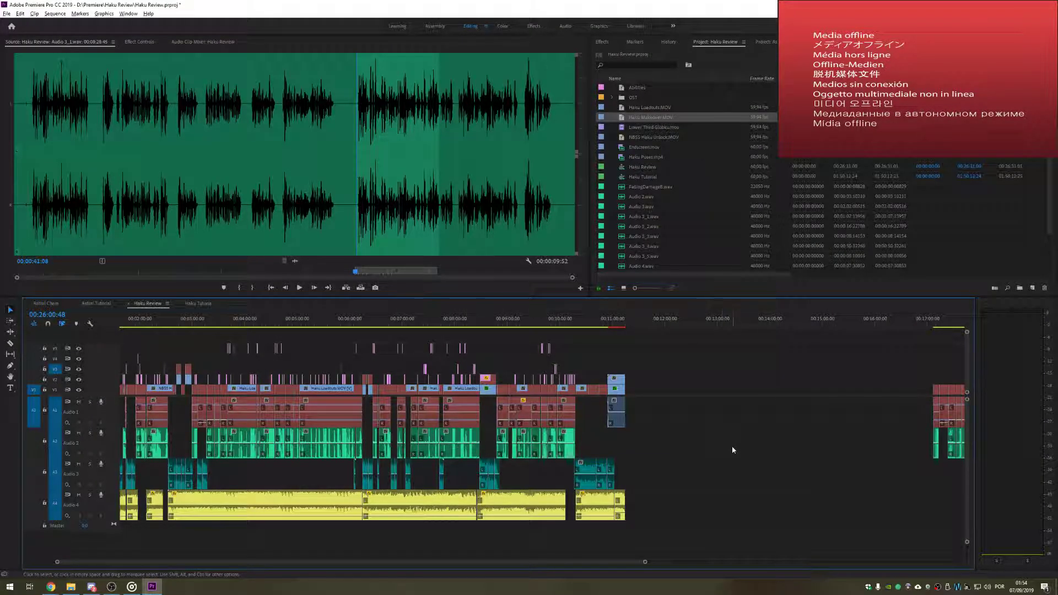
{"action": "left_click", "coordinate": [199, 304]}
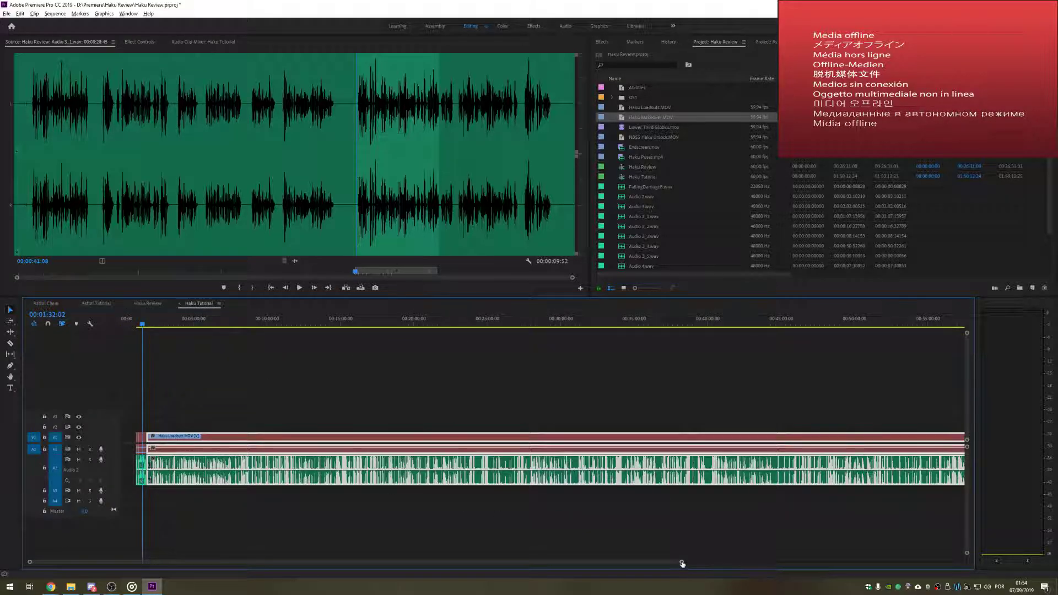
{"action": "left_click_drag", "start_coordinate": [682, 562], "coordinate": [971, 558]}
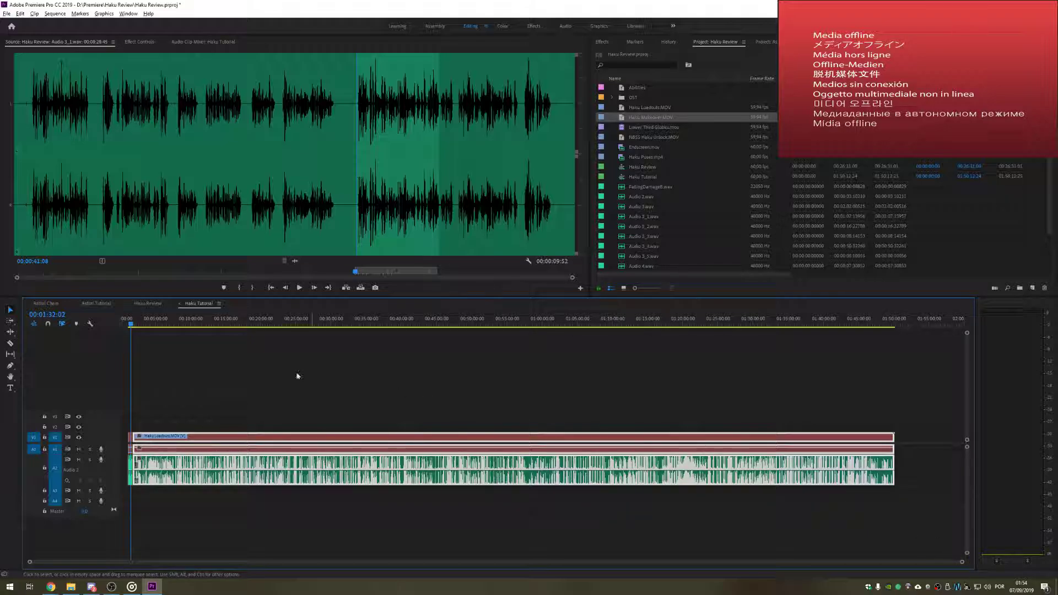
Step: In the Haku Review sequence, delete the two spare clip groups lying after the end of the review
{"action": "left_click", "coordinate": [148, 304]}
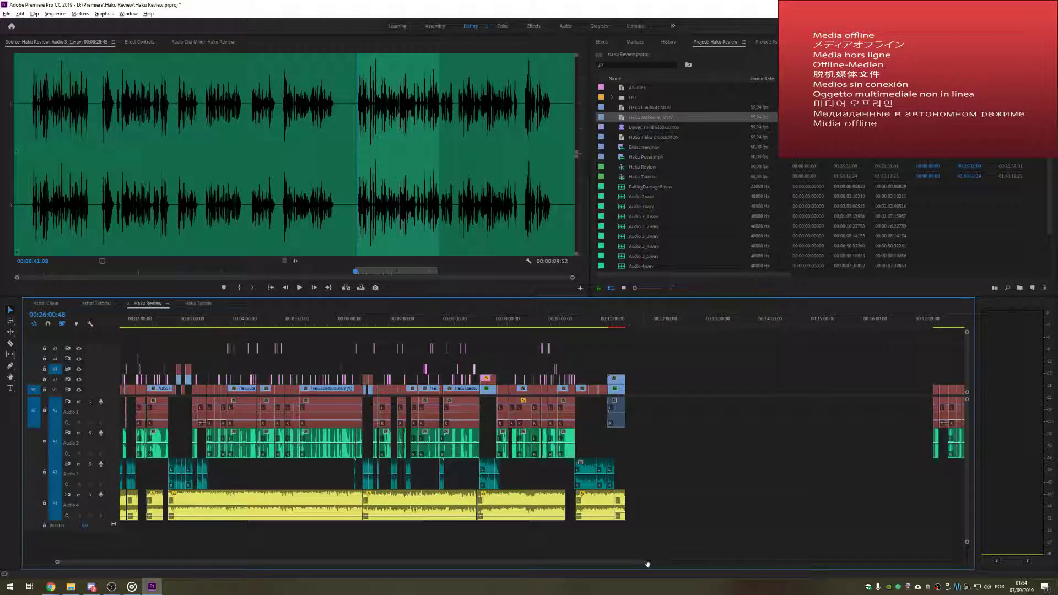
{"action": "left_click_drag", "start_coordinate": [645, 563], "coordinate": [813, 562]}
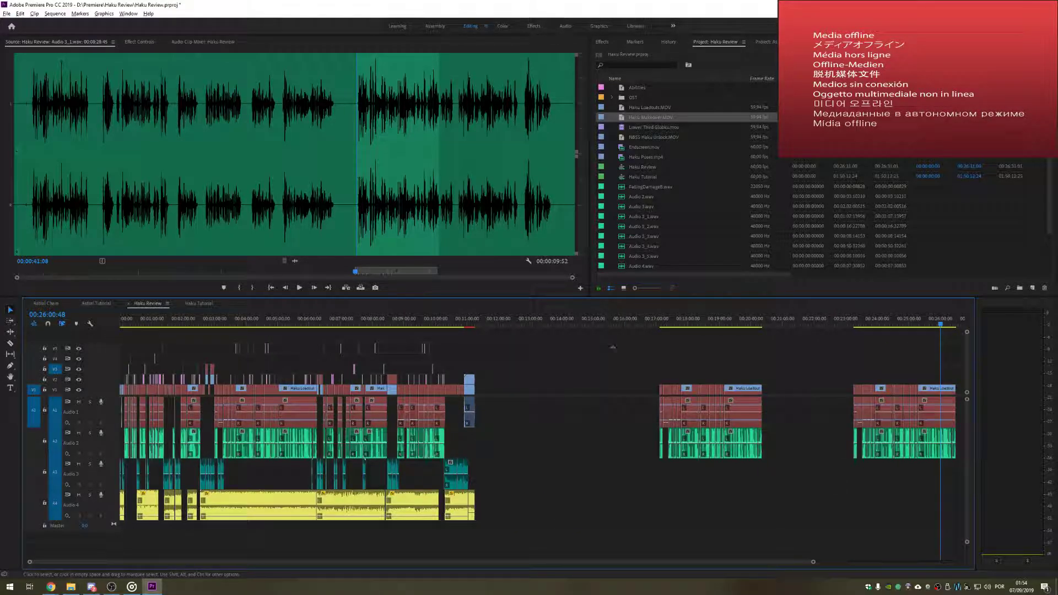
{"action": "left_click_drag", "start_coordinate": [612, 352], "coordinate": [964, 500]}
{"action": "key", "text": "Delete"}
Step: Add a text graphic reading "i'm going to create" at 00:00:01:17 near the start of the Haku Review sequence
{"action": "left_click_drag", "start_coordinate": [826, 562], "coordinate": [24, 556]}
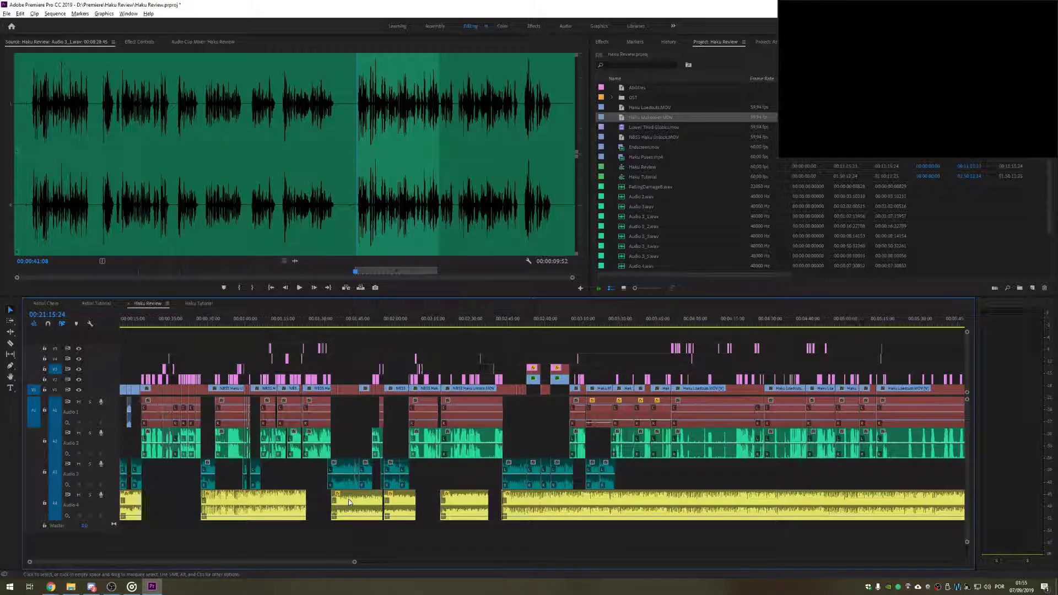
{"action": "left_click", "coordinate": [137, 324]}
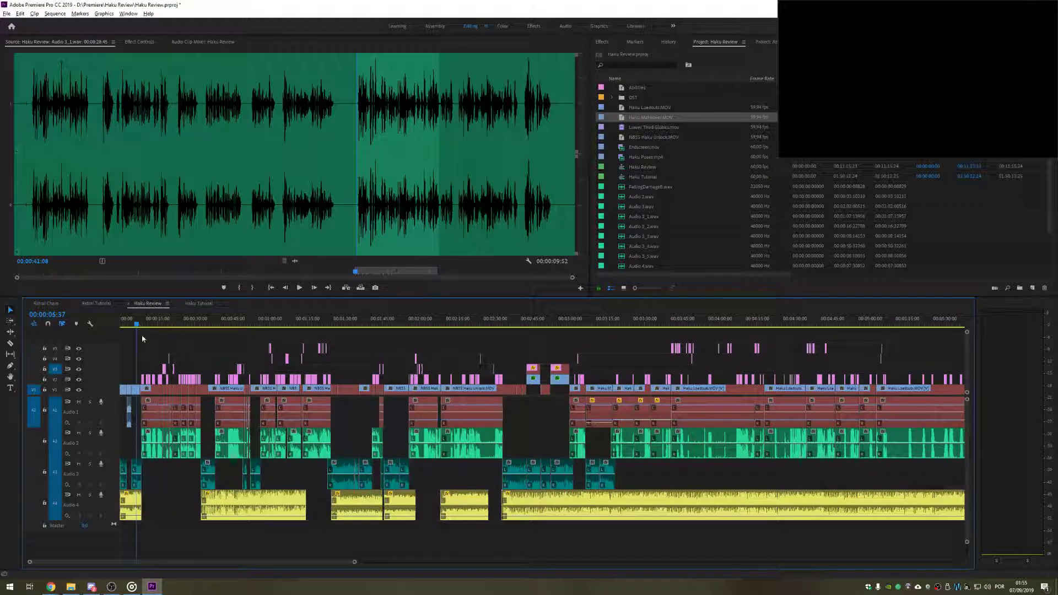
{"action": "key", "text": "space"}
{"action": "left_click_drag", "start_coordinate": [356, 563], "coordinate": [158, 557]}
{"action": "left_click", "coordinate": [166, 321]}
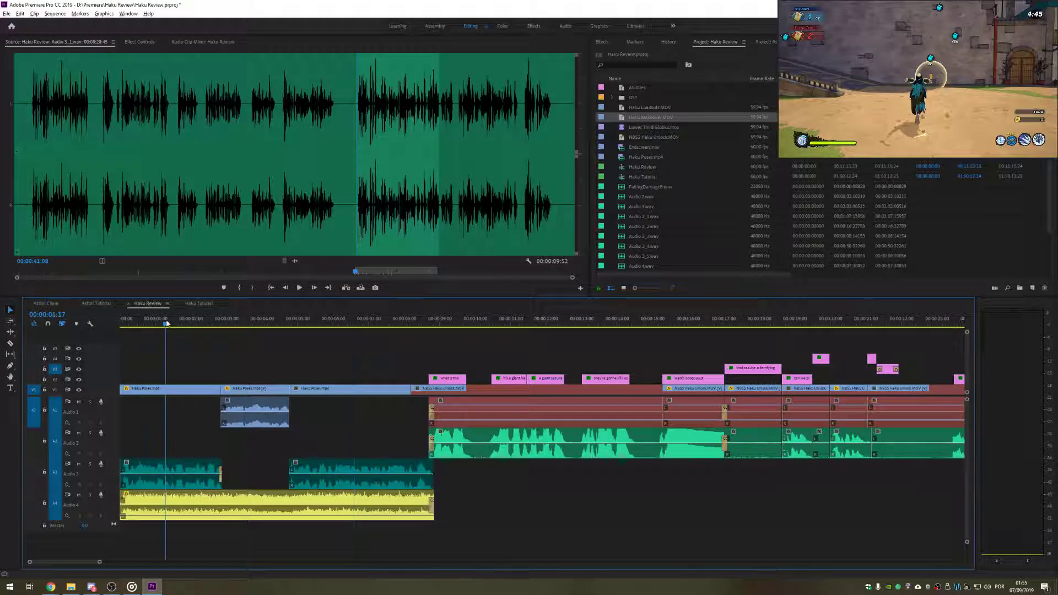
{"action": "left_click", "coordinate": [904, 149]}
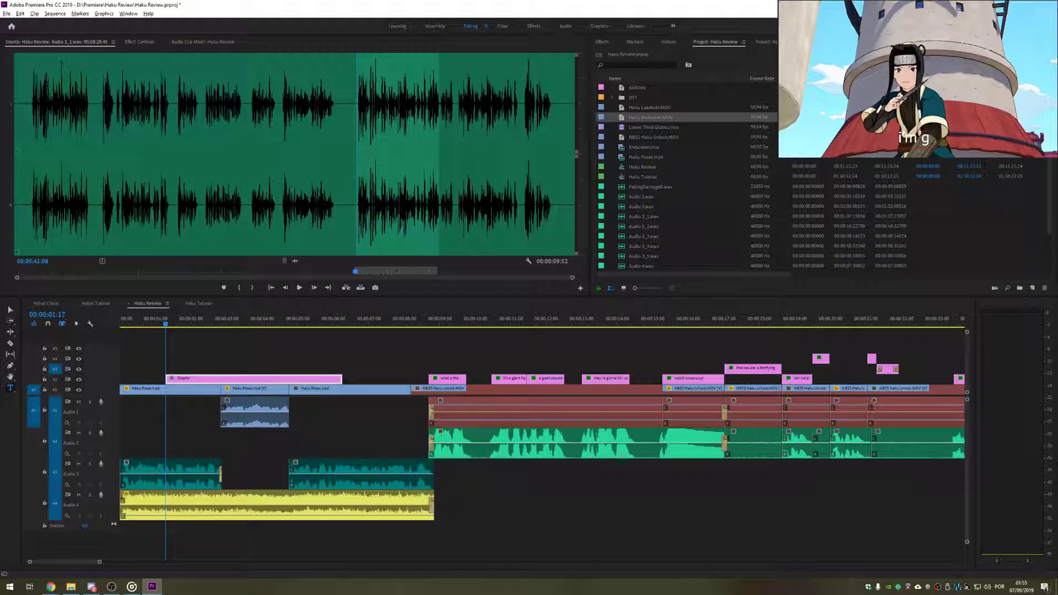
Step: Set the font of the whole "i'm going to create" caption to Impact
{"action": "key", "text": "ctrl+a"}
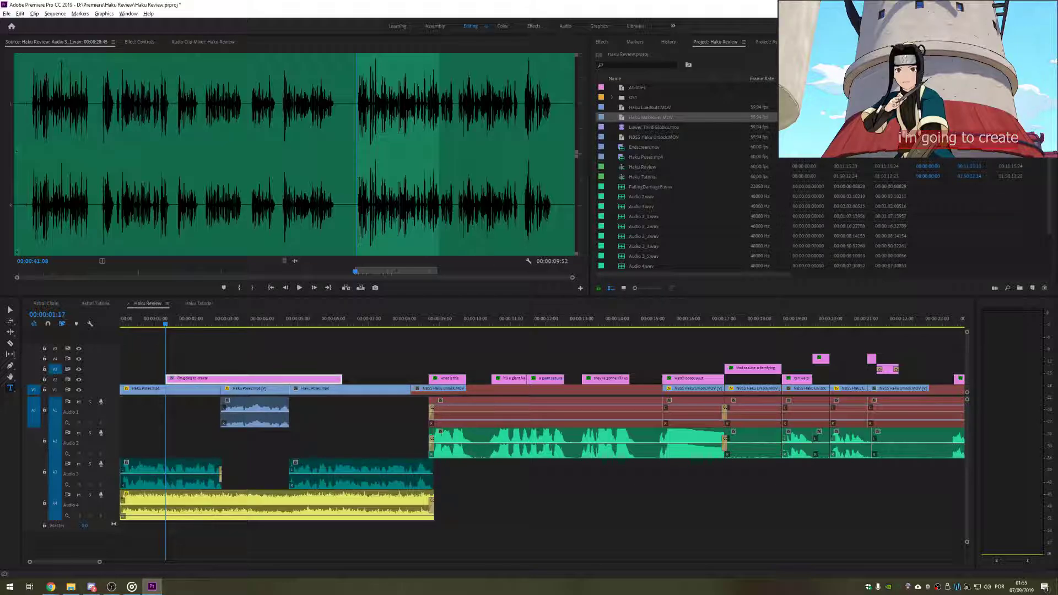
{"action": "left_click", "coordinate": [145, 47]}
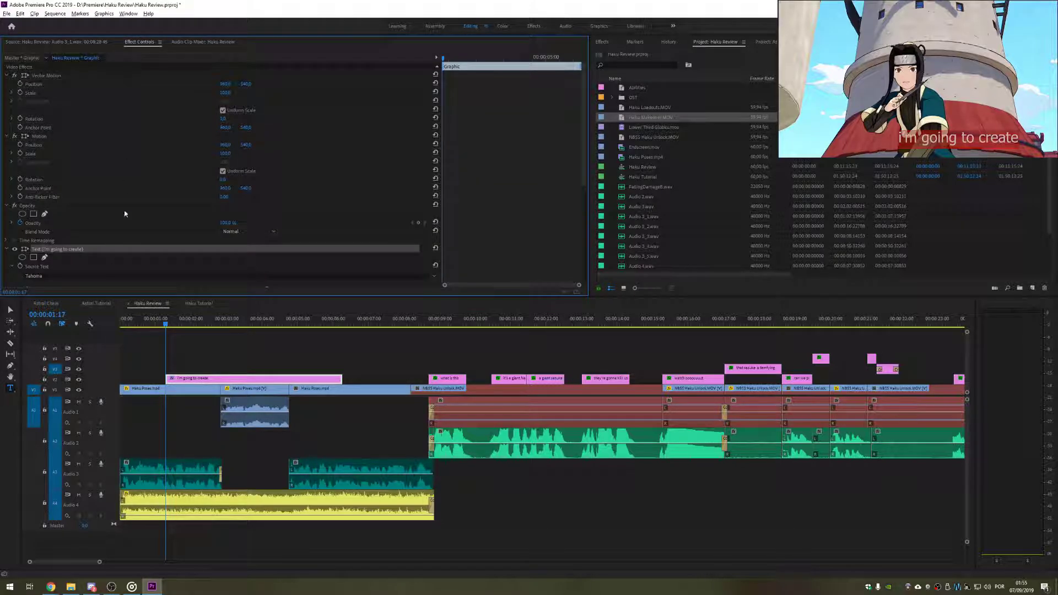
{"action": "scroll", "coordinate": [68, 187], "scroll_direction": "down", "scroll_amount": 4}
{"action": "left_click", "coordinate": [74, 185]}
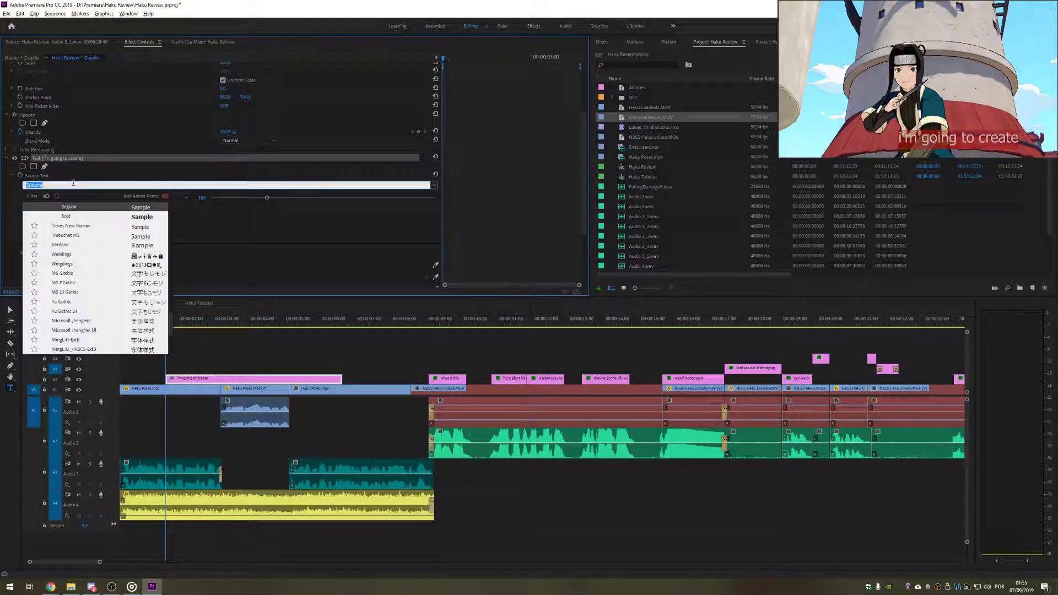
{"action": "type", "text": "Impac"}
{"action": "key", "text": "Return"}
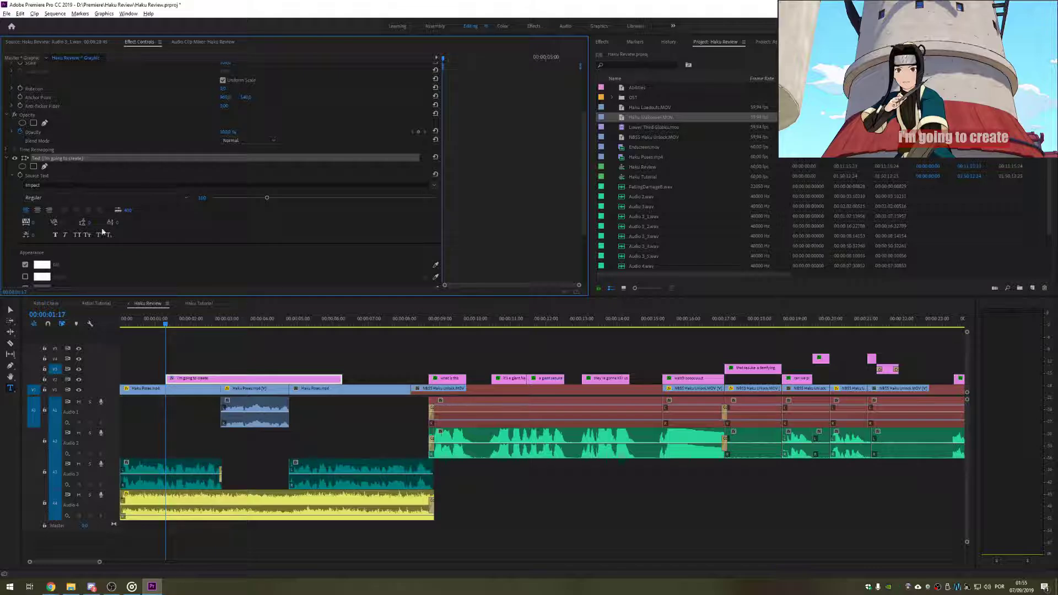
Step: Switch the caption to All Caps and give it a black stroke
{"action": "scroll", "coordinate": [99, 201], "scroll_direction": "down", "scroll_amount": 2}
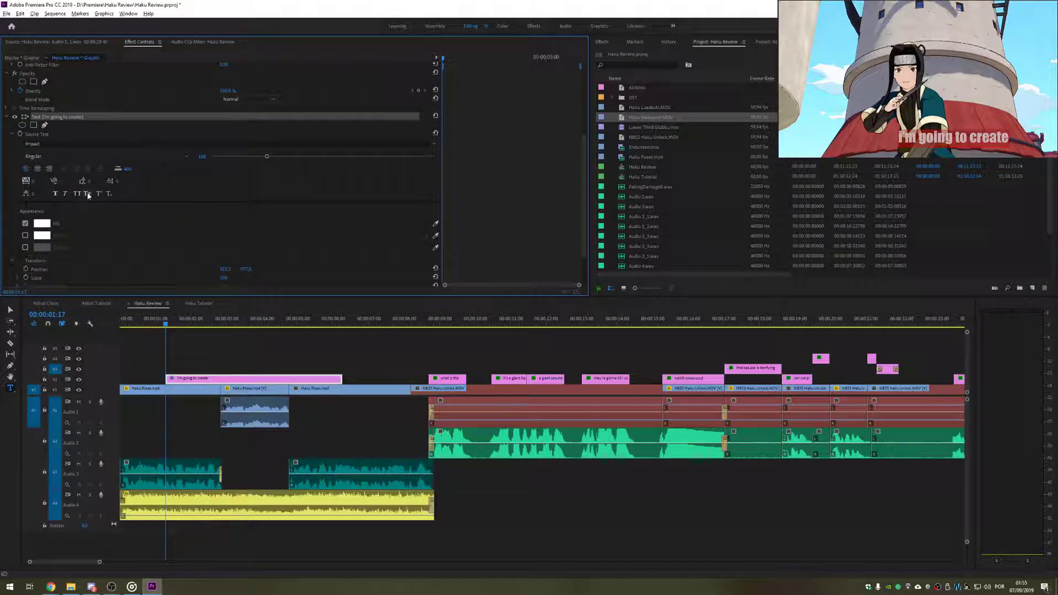
{"action": "left_click", "coordinate": [80, 193]}
{"action": "scroll", "coordinate": [94, 210], "scroll_direction": "down", "scroll_amount": 2}
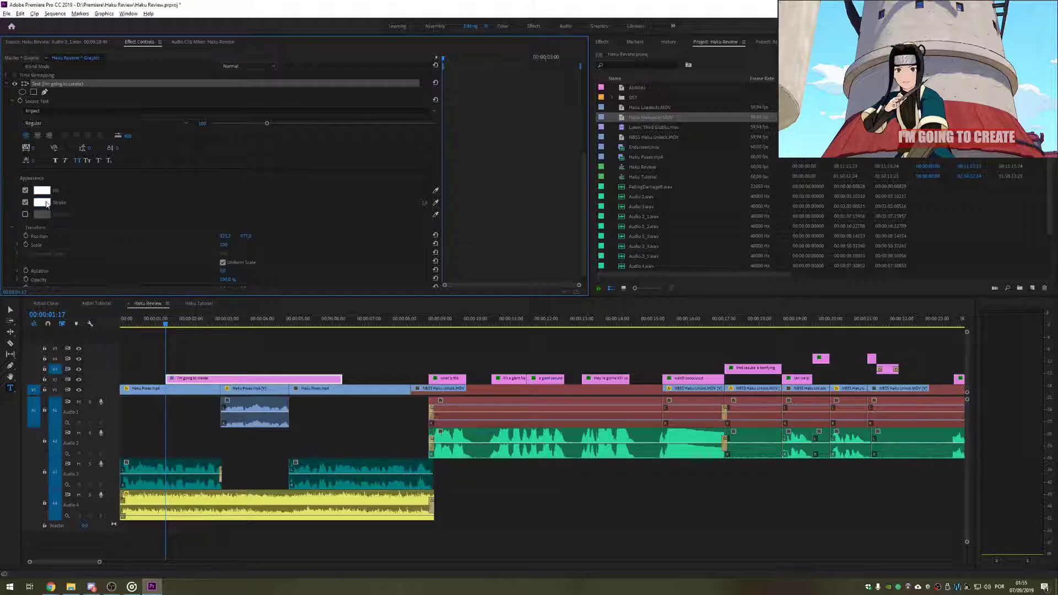
{"action": "left_click", "coordinate": [46, 204]}
{"action": "left_click", "coordinate": [442, 360]}
{"action": "left_click", "coordinate": [622, 250]}
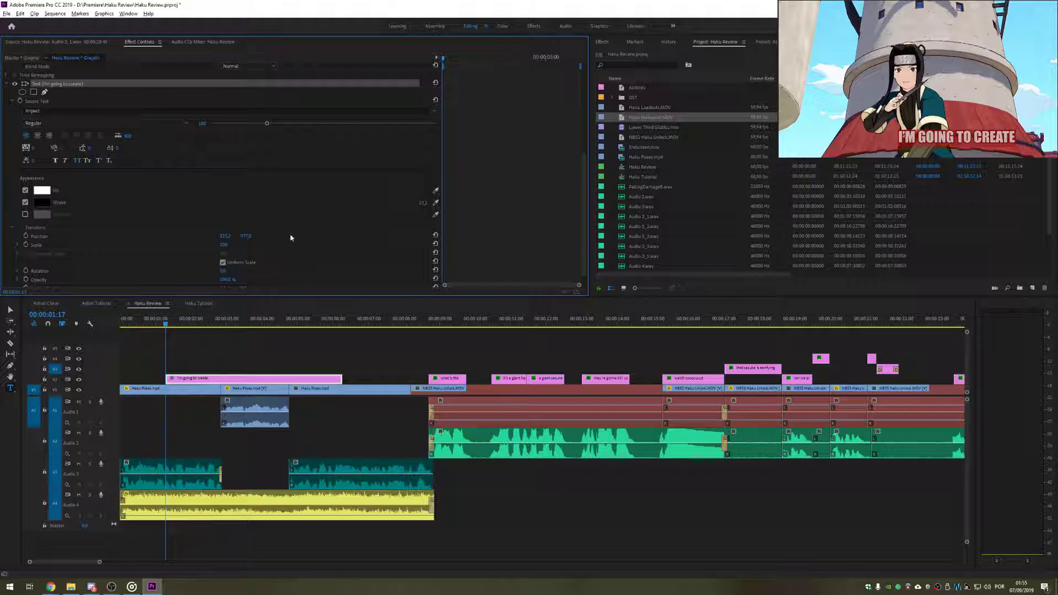
Step: Centre-align the caption text and set its vertical position to 540
{"action": "scroll", "coordinate": [291, 238], "scroll_direction": "down", "scroll_amount": 1}
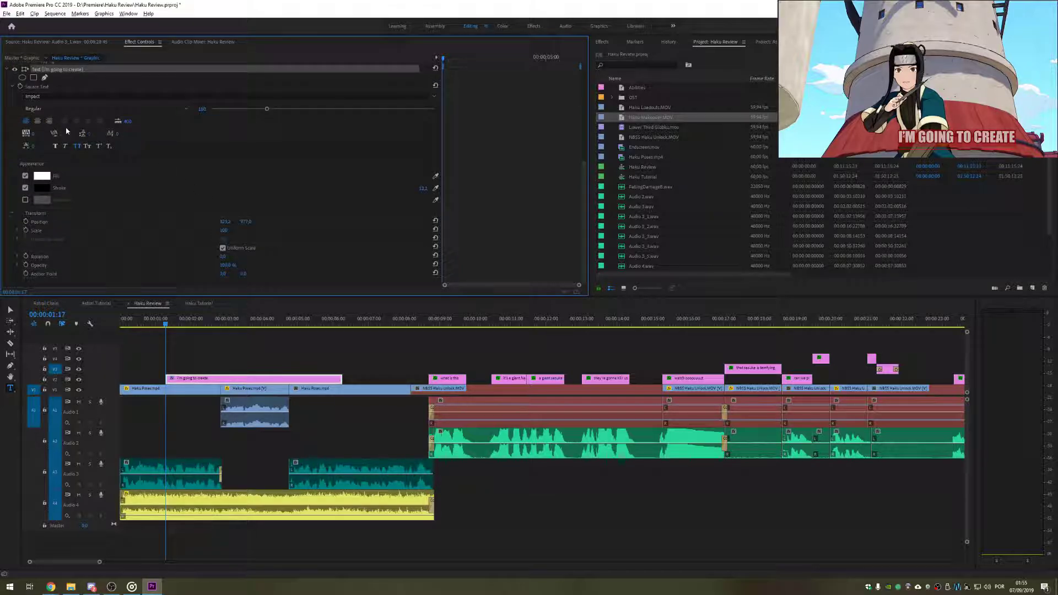
{"action": "left_click", "coordinate": [39, 122]}
{"action": "type", "text": "54"}
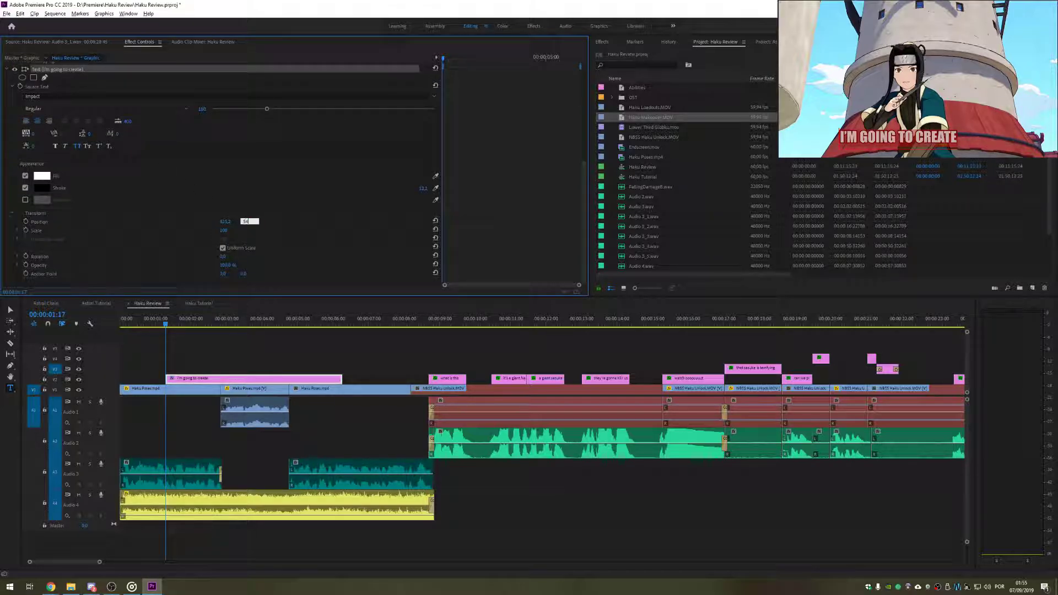
{"action": "type", "text": "0"}
{"action": "key", "text": "Return"}
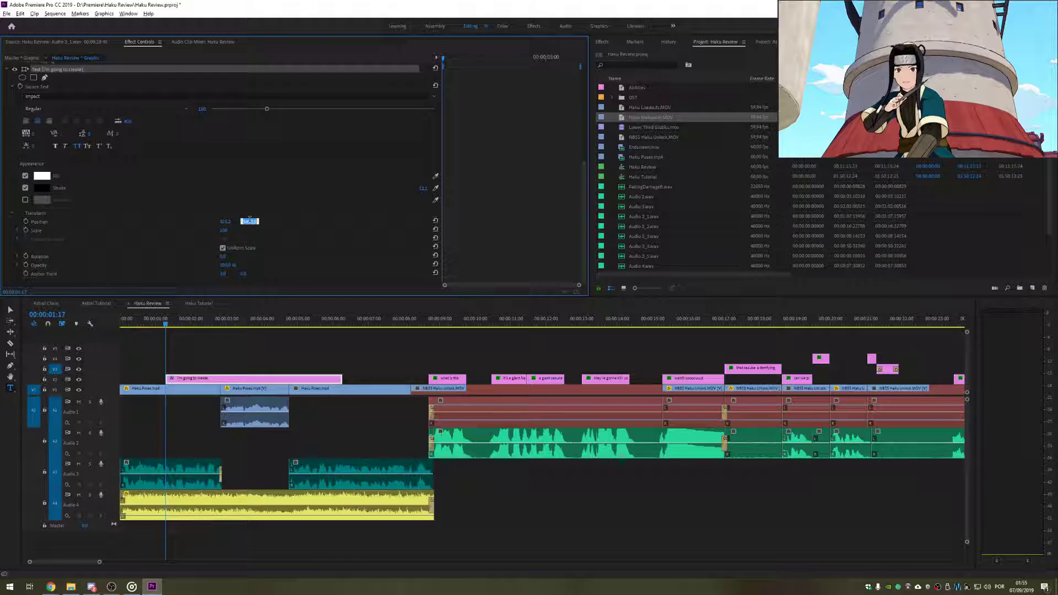
{"action": "key", "text": "Return"}
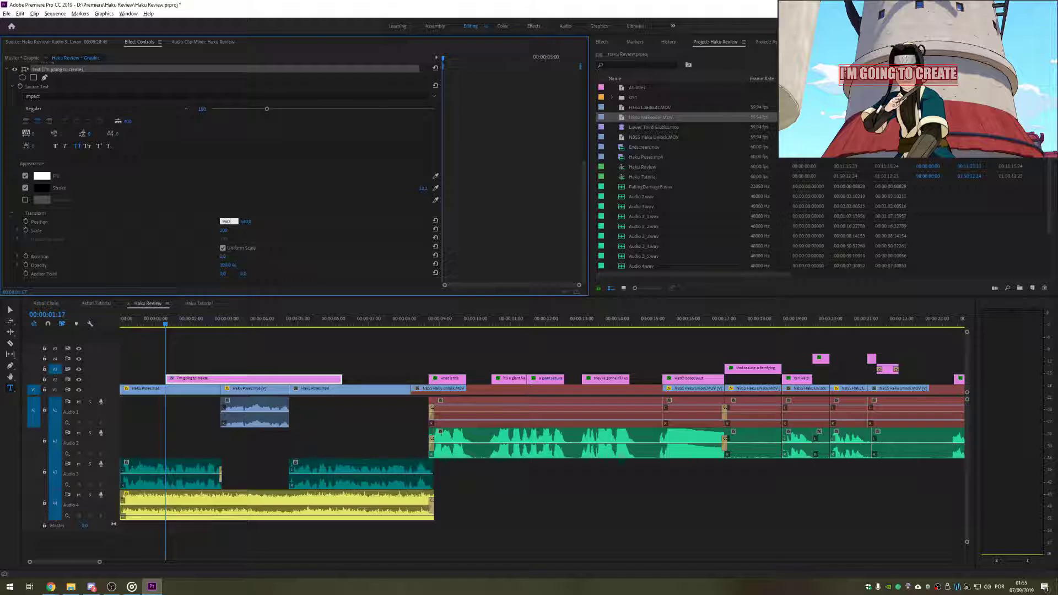
Step: Set the caption's horizontal position to 960 and lower the text to the bottom of the frame
{"action": "left_click", "coordinate": [230, 222]}
{"action": "type", "text": "960"}
{"action": "key", "text": "Return"}
{"action": "left_click_drag", "start_coordinate": [244, 222], "coordinate": [516, 222]}
{"action": "left_click", "coordinate": [357, 361]}
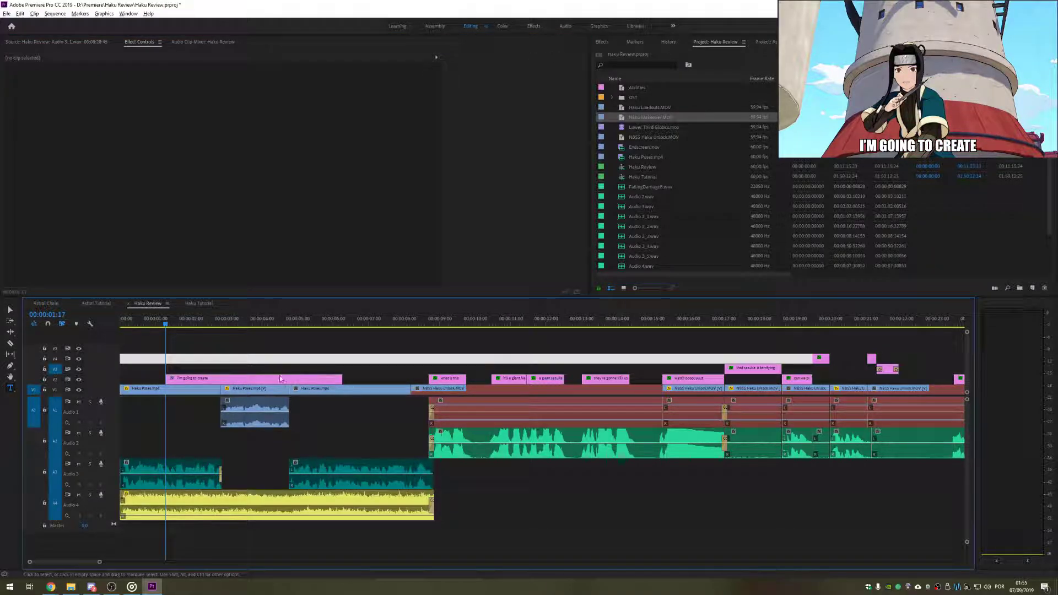
Step: Move the caption clip to the start of the sequence, play the opening, and split the caption at 00:00:01:16
{"action": "left_click_drag", "start_coordinate": [301, 380], "coordinate": [198, 385]}
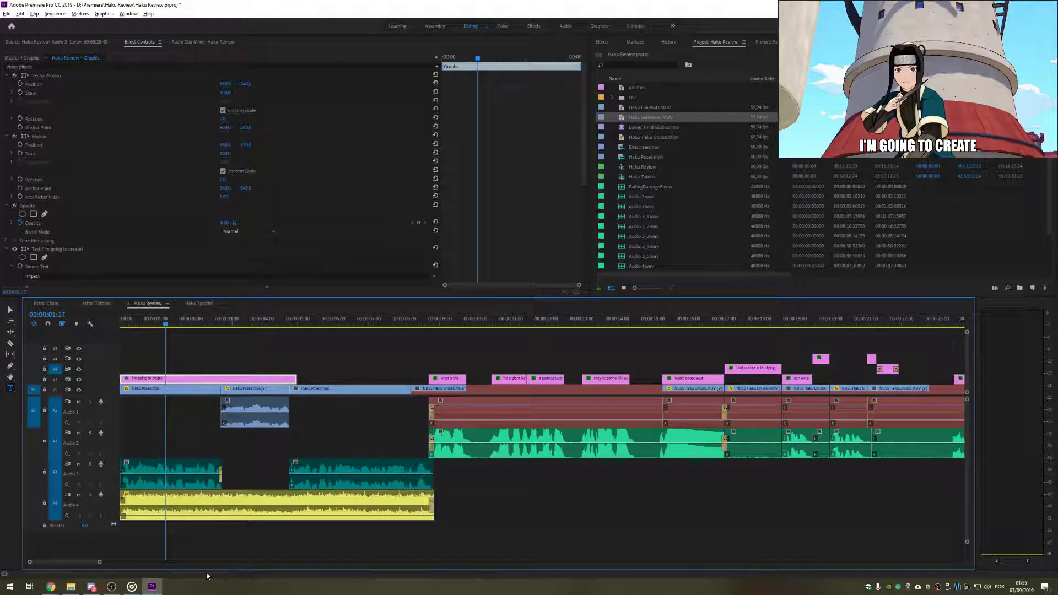
{"action": "left_click_drag", "start_coordinate": [99, 564], "coordinate": [71, 563]}
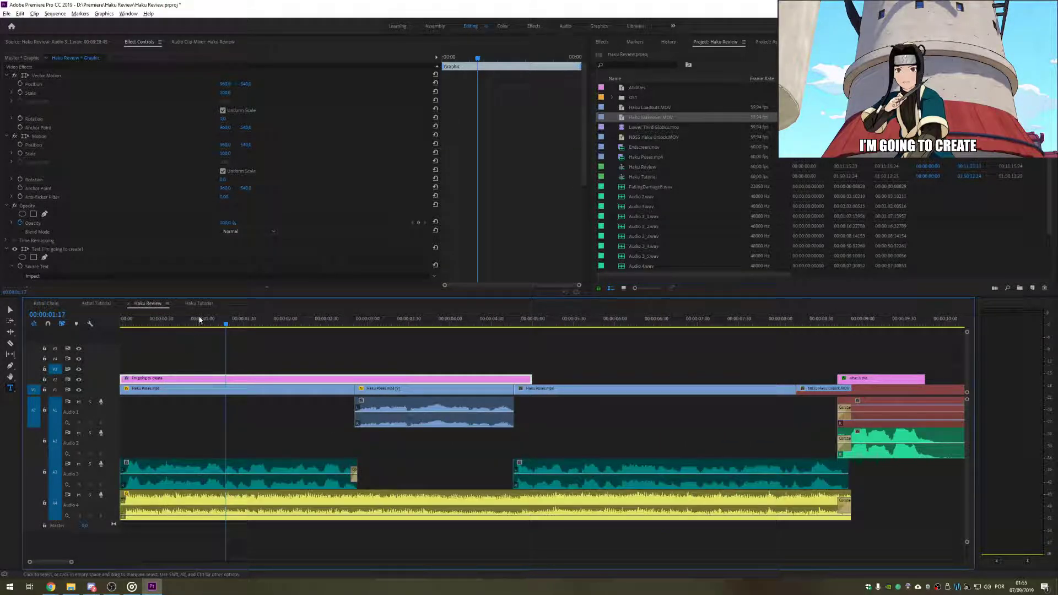
{"action": "left_click_drag", "start_coordinate": [233, 331], "coordinate": [106, 330]}
{"action": "key", "text": "space"}
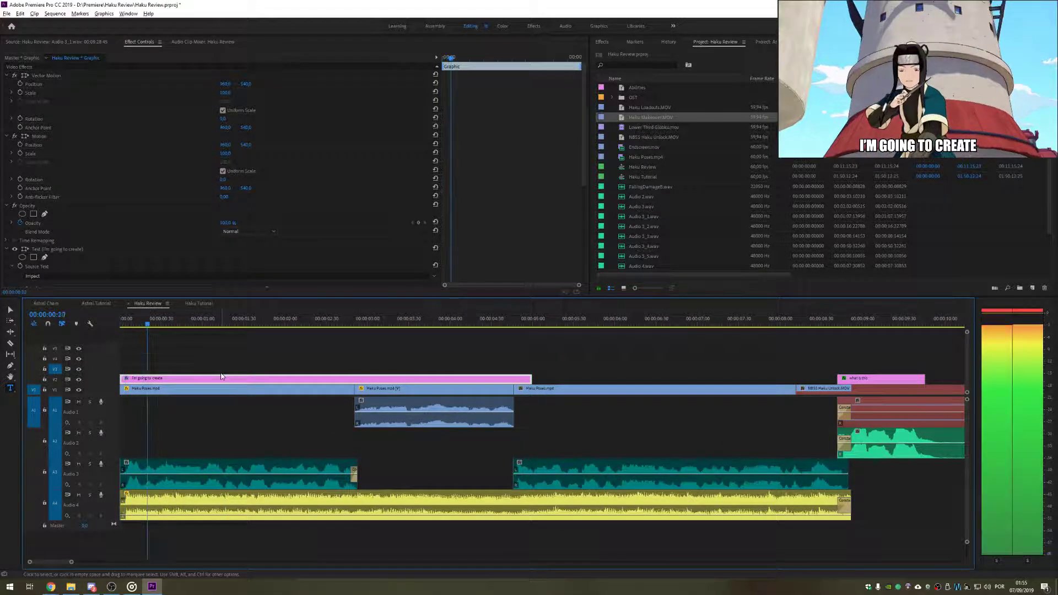
{"action": "key", "text": "space"}
{"action": "key", "text": "c"}
{"action": "left_click", "coordinate": [224, 379]}
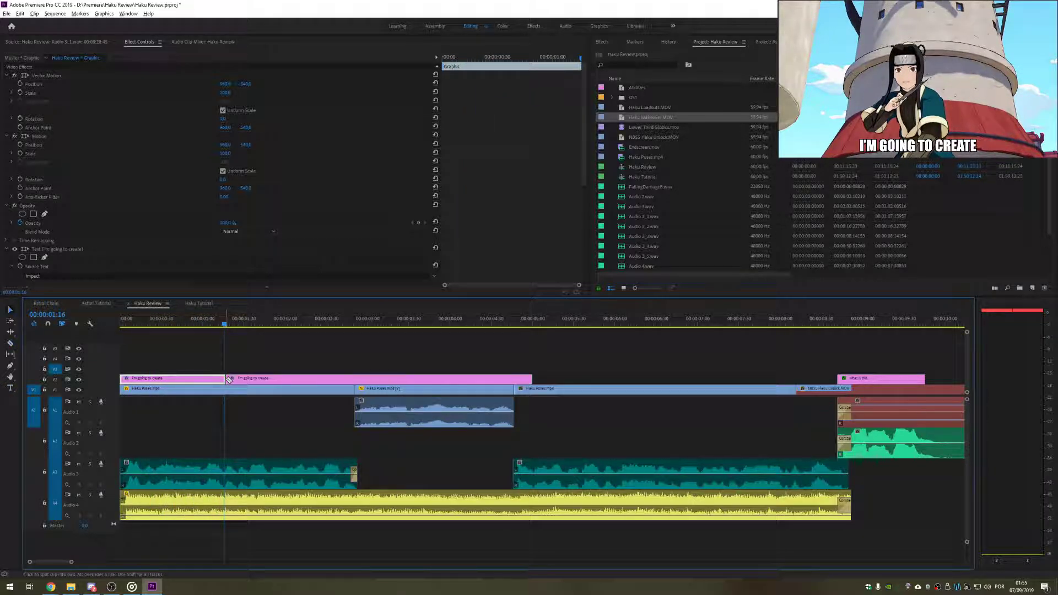
Step: Mute the Audio 3 track, play from the start of the sequence, and split the caption again at 00:00:02:14
{"action": "key", "text": "v"}
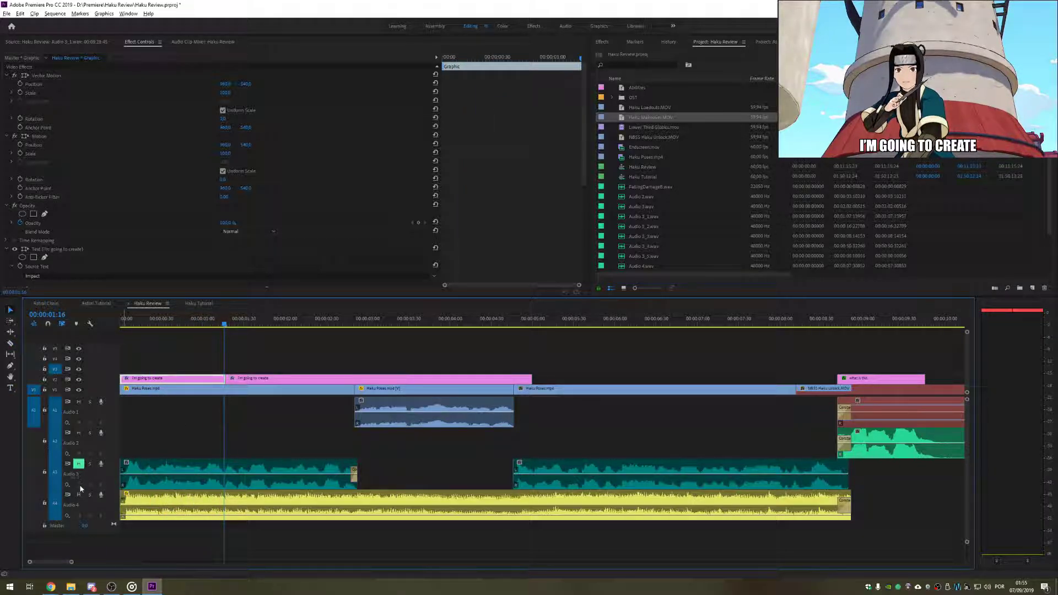
{"action": "left_click_drag", "start_coordinate": [133, 325], "coordinate": [106, 331]}
{"action": "key", "text": "space"}
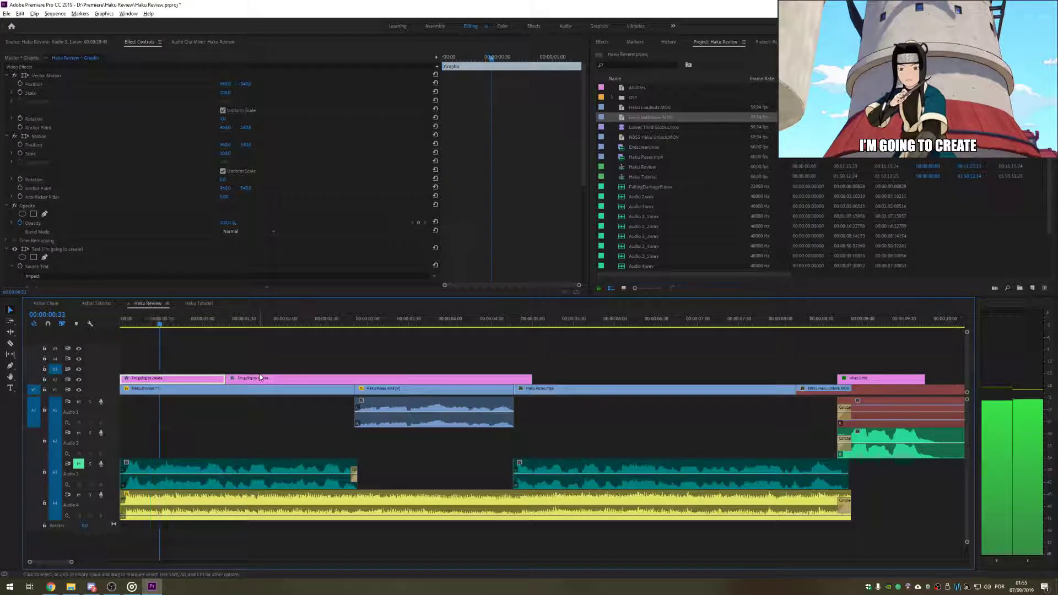
{"action": "key", "text": "space"}
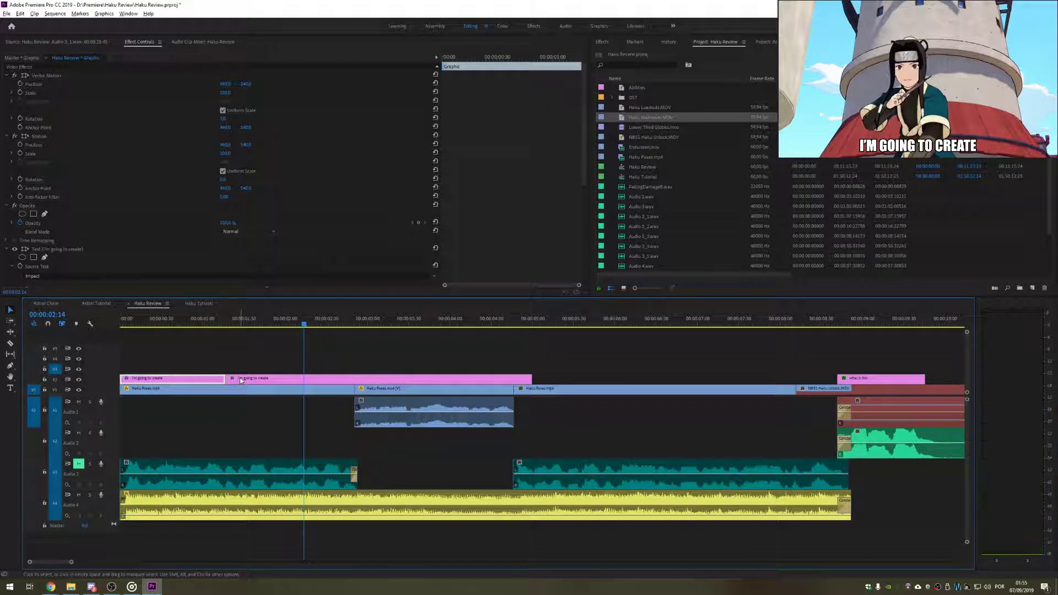
{"action": "key", "text": "ctrl+k"}
Step: Change the second caption's text to "some subtitles"
{"action": "left_click_drag", "start_coordinate": [280, 324], "coordinate": [281, 338]}
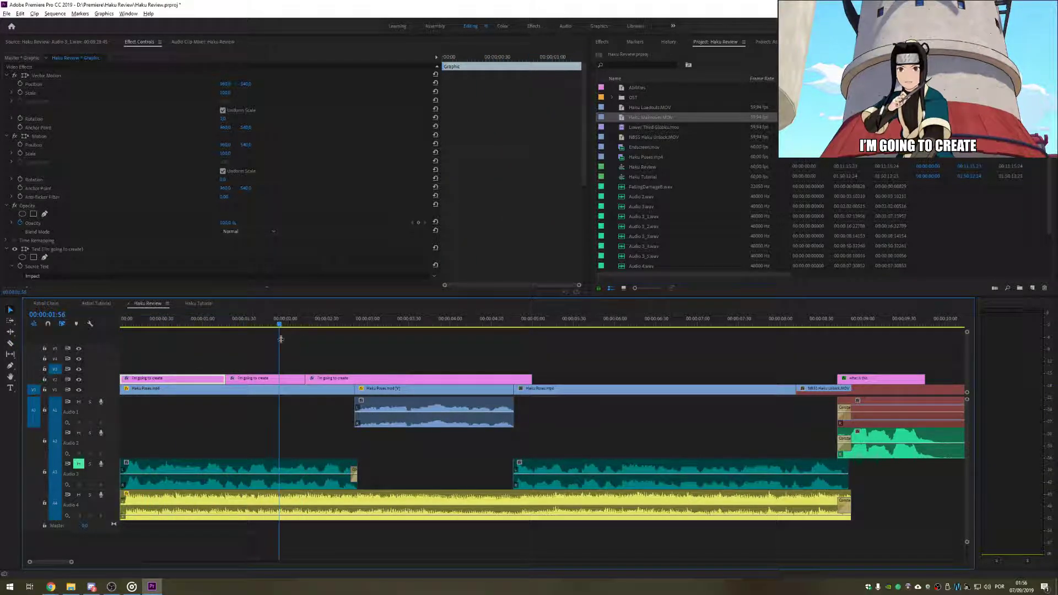
{"action": "key", "text": "t"}
{"action": "left_click", "coordinate": [277, 378]}
{"action": "left_click", "coordinate": [918, 146]}
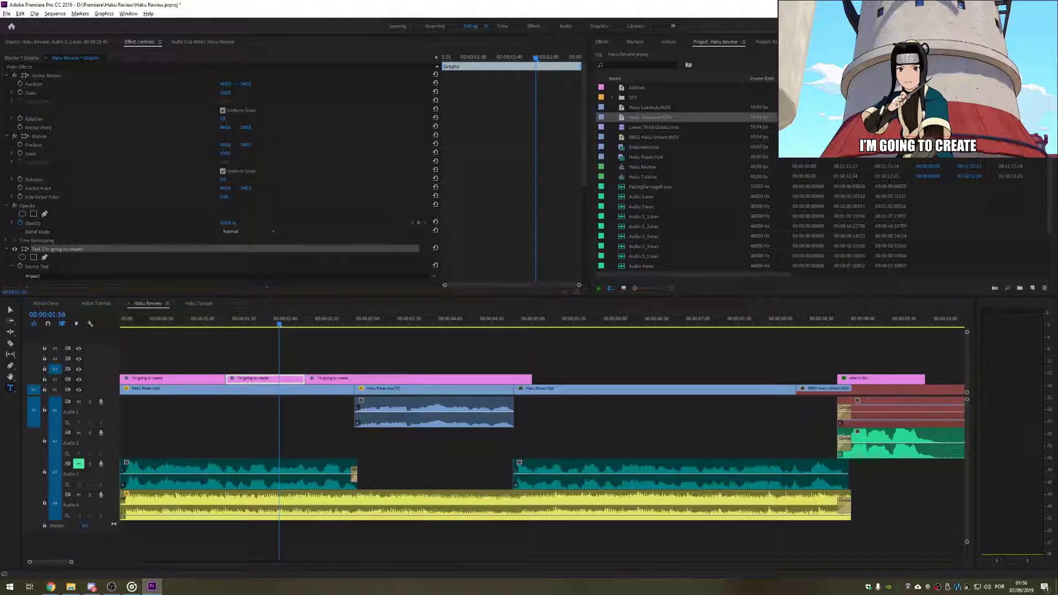
{"action": "key", "text": "ctrl+a"}
{"action": "type", "text": "S"}
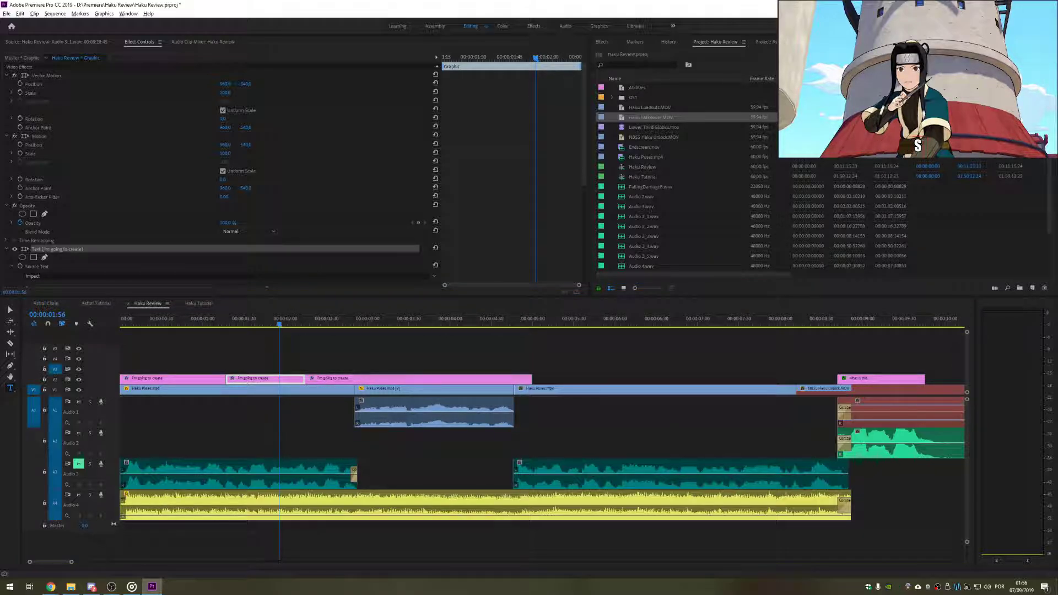
{"action": "type", "text": "OME SUBTIT"}
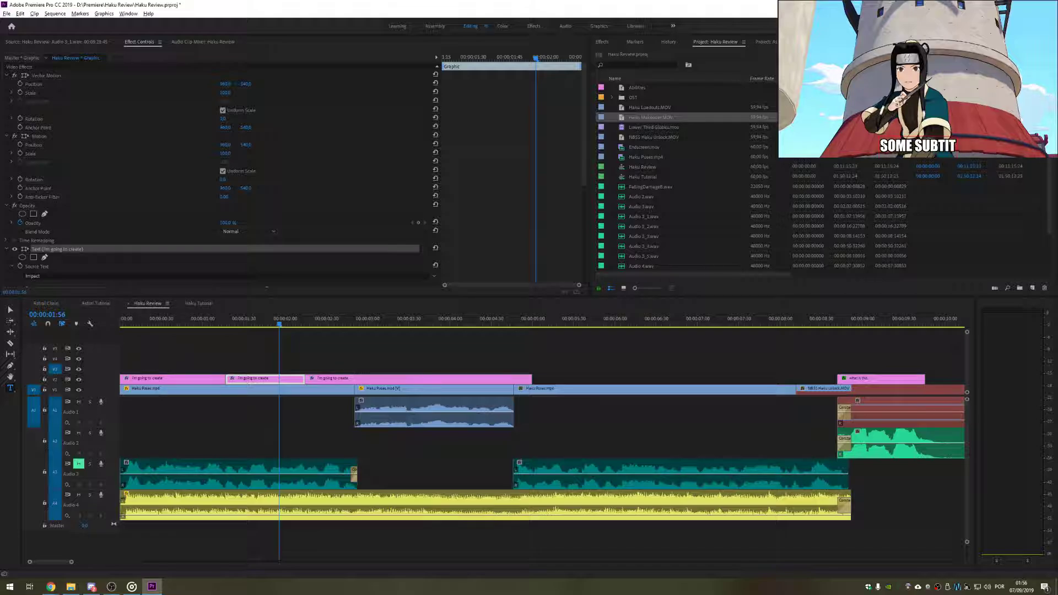
{"action": "type", "text": "LES"}
{"action": "left_click", "coordinate": [343, 369]}
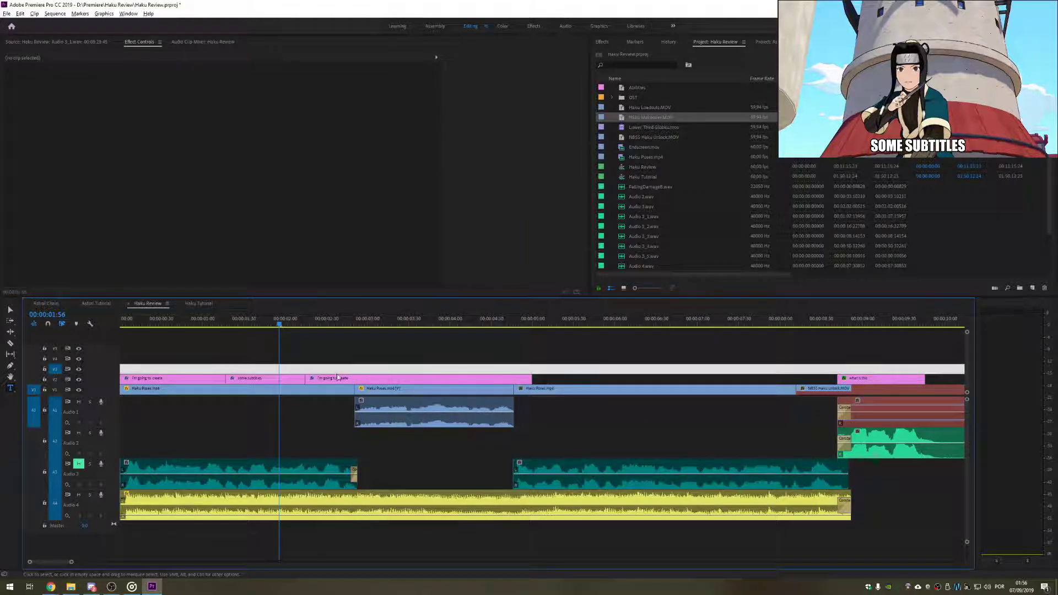
Step: Move the third caption clip over the second Haku Poses clip and change its text to "so you can see"
{"action": "left_click_drag", "start_coordinate": [336, 379], "coordinate": [423, 379]}
{"action": "key", "text": "space"}
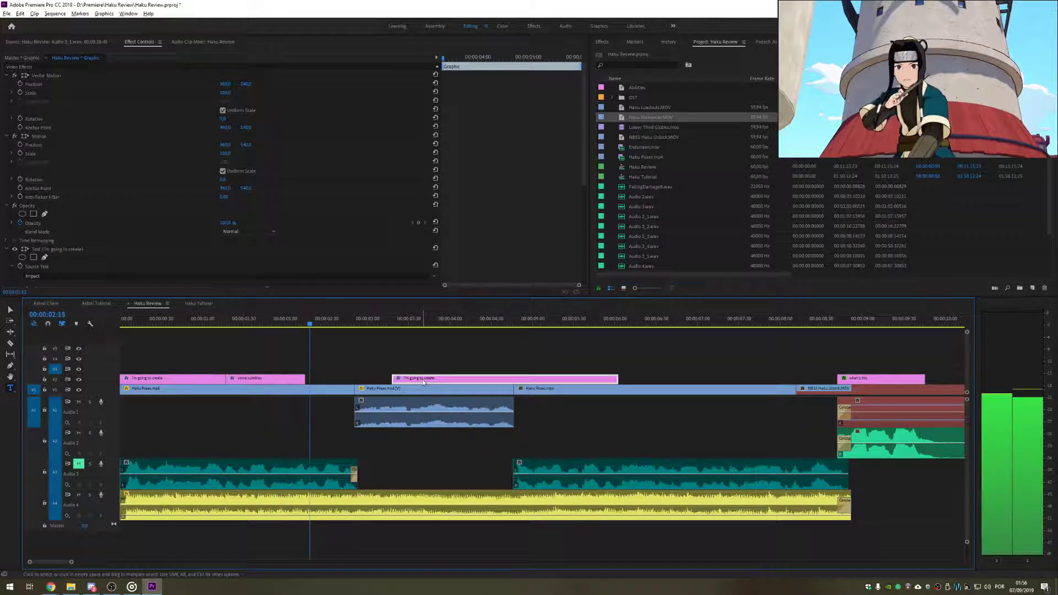
{"action": "key", "text": "space"}
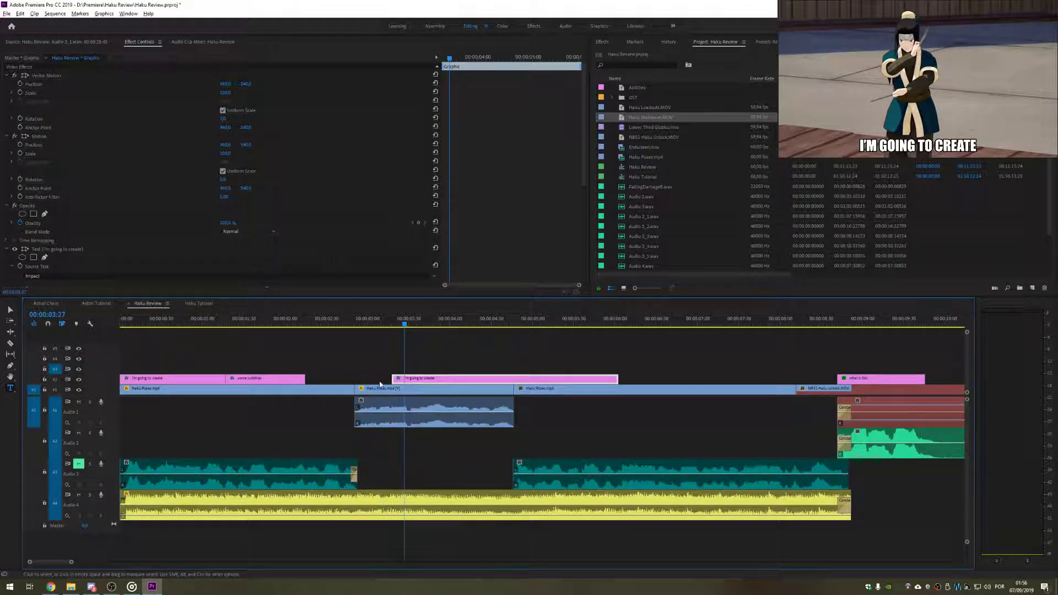
{"action": "left_click", "coordinate": [906, 146]}
{"action": "key", "text": "ctrl+a"}
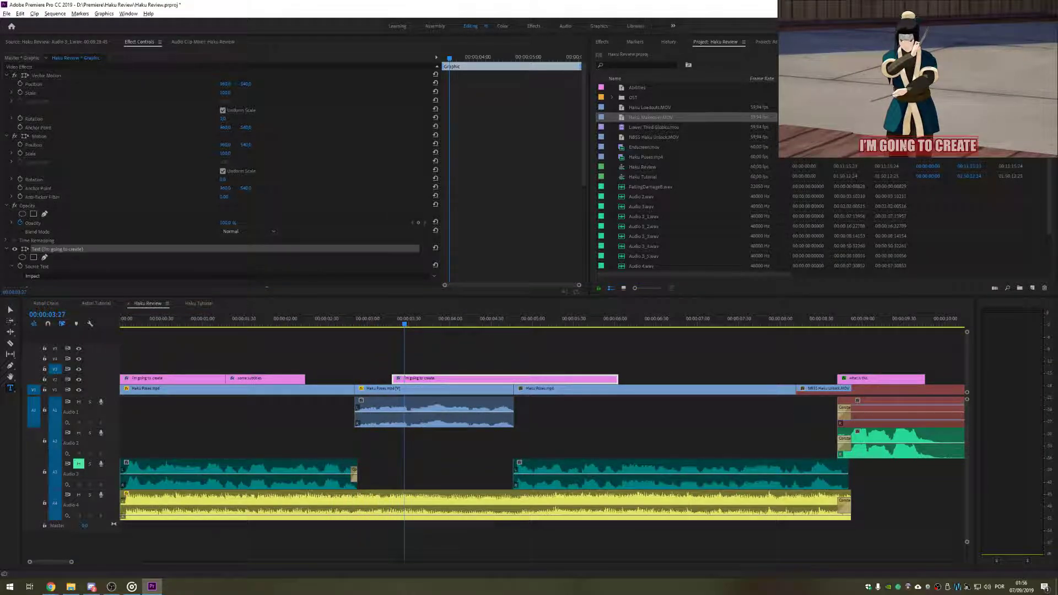
{"action": "type", "text": "so you can see"}
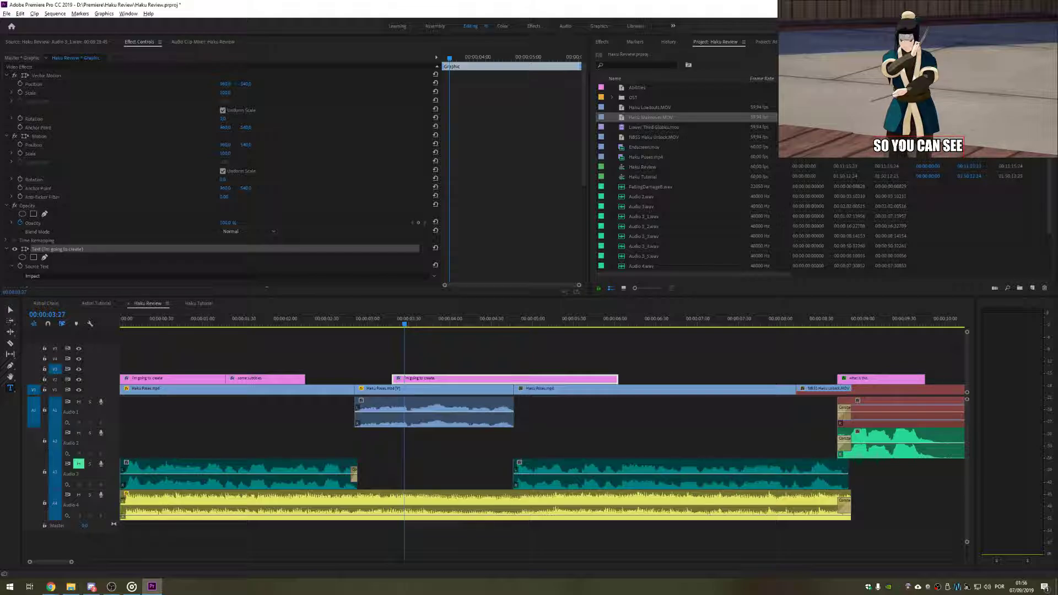
{"action": "left_click", "coordinate": [542, 352]}
Step: Split the "so you can see" caption at about 00:00:04:00 and change the second part's text to "how long this takes"
{"action": "key", "text": "space"}
{"action": "key", "text": "c"}
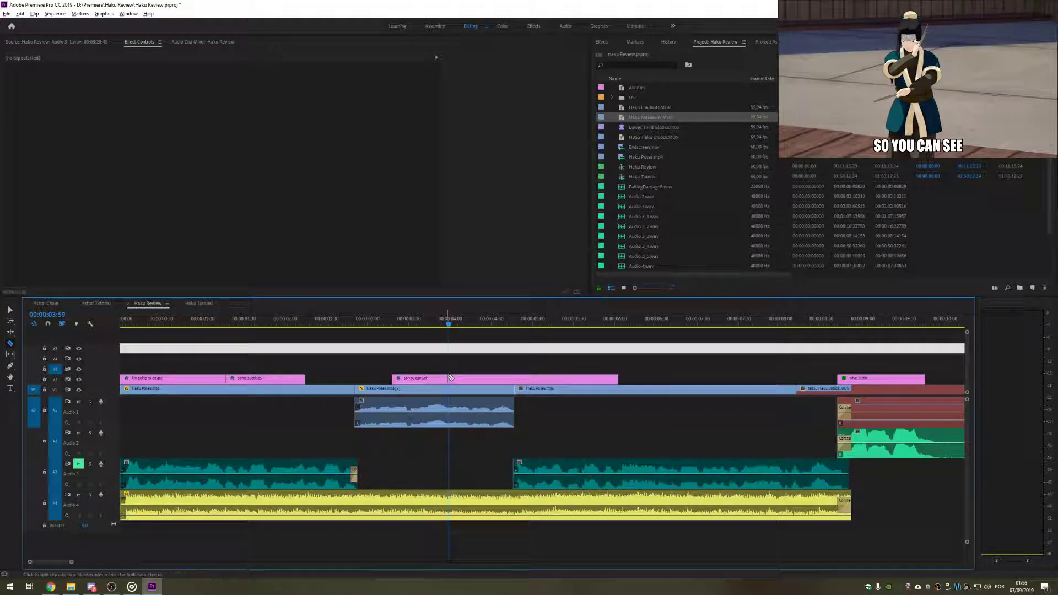
{"action": "left_click", "coordinate": [454, 378]}
{"action": "key", "text": "t"}
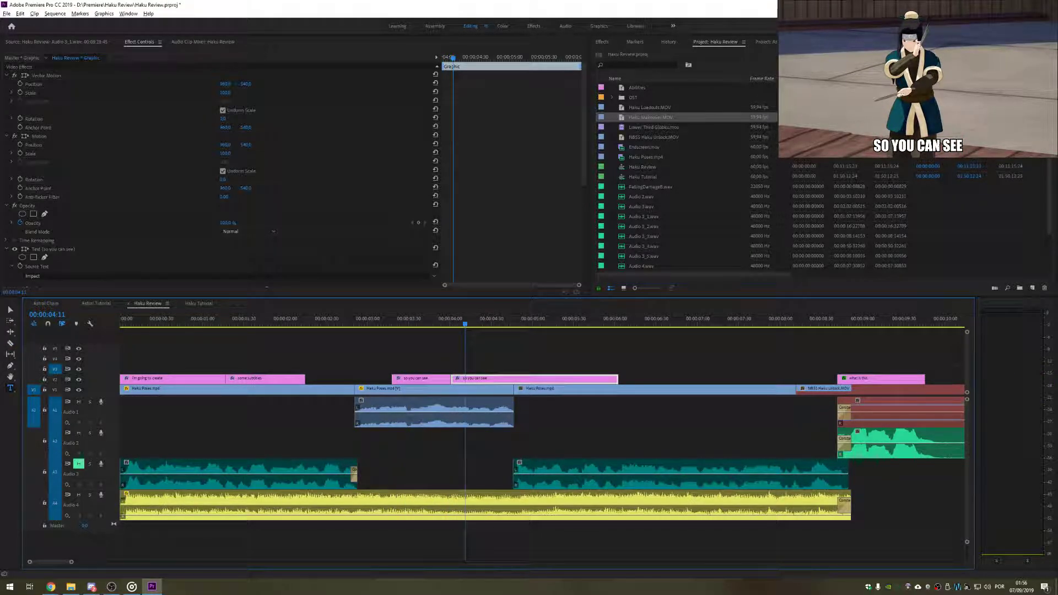
{"action": "key", "text": "ctrl+a"}
{"action": "type", "text": "how long this t"}
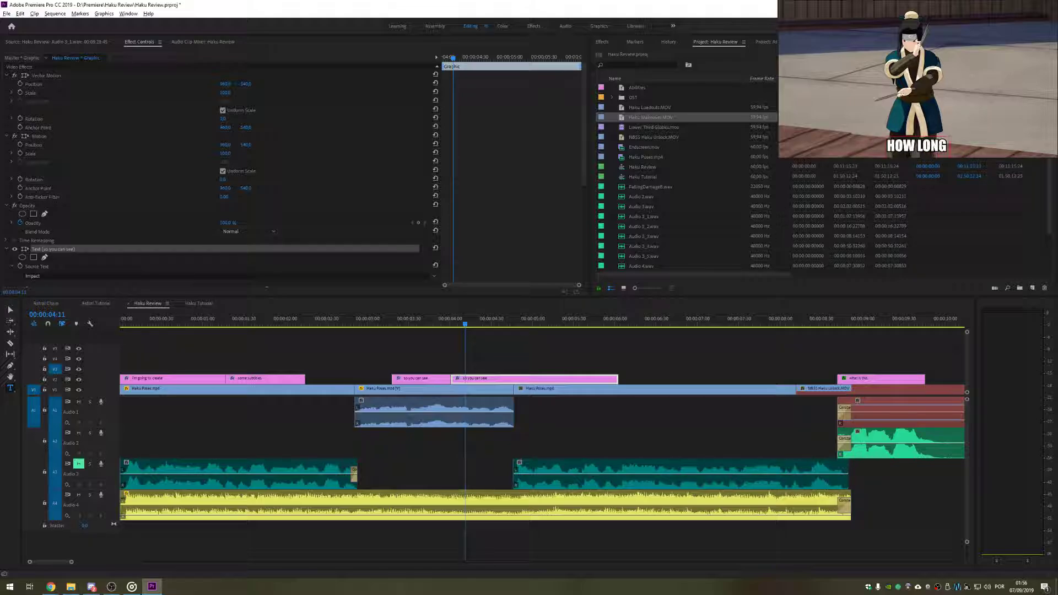
{"action": "type", "text": "akes"}
Step: Trim the end of the "how long this takes" caption to match the end of the Haku Poses clip beneath it
{"action": "left_click", "coordinate": [557, 369]}
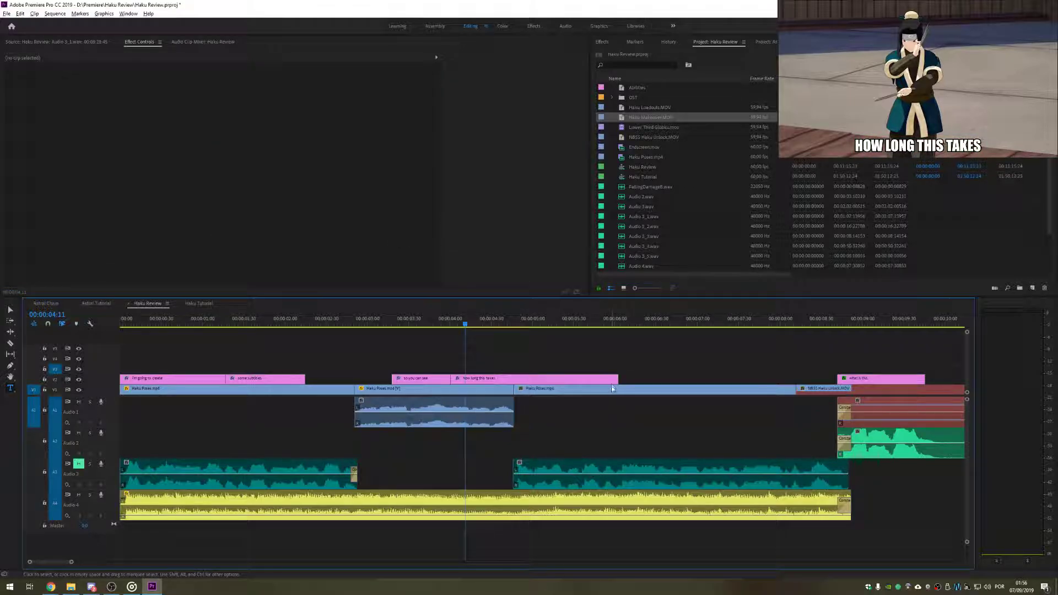
{"action": "left_click_drag", "start_coordinate": [618, 378], "coordinate": [514, 379]}
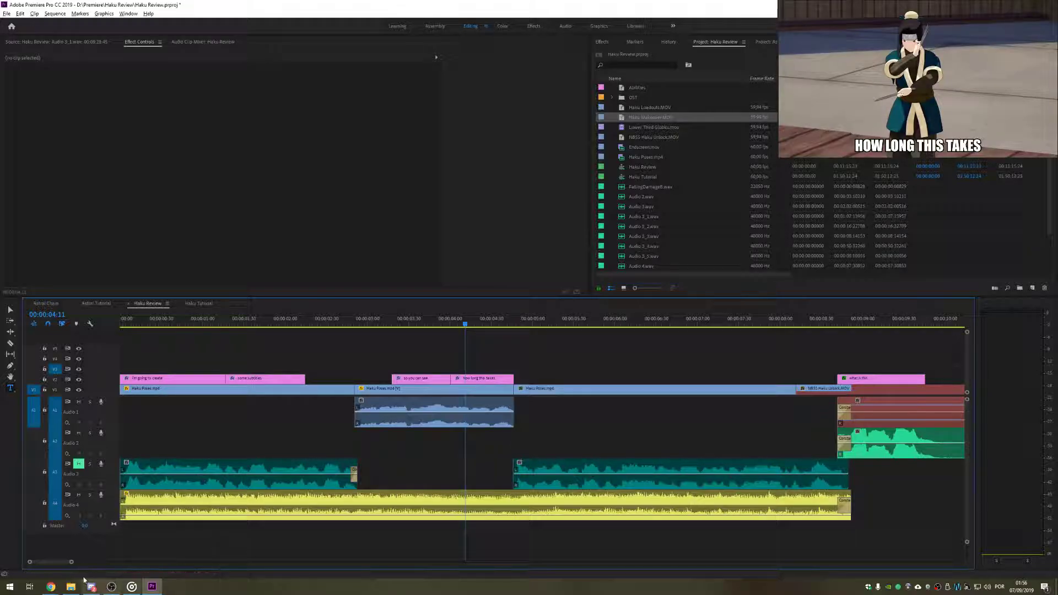
{"action": "left_click_drag", "start_coordinate": [71, 564], "coordinate": [316, 563]}
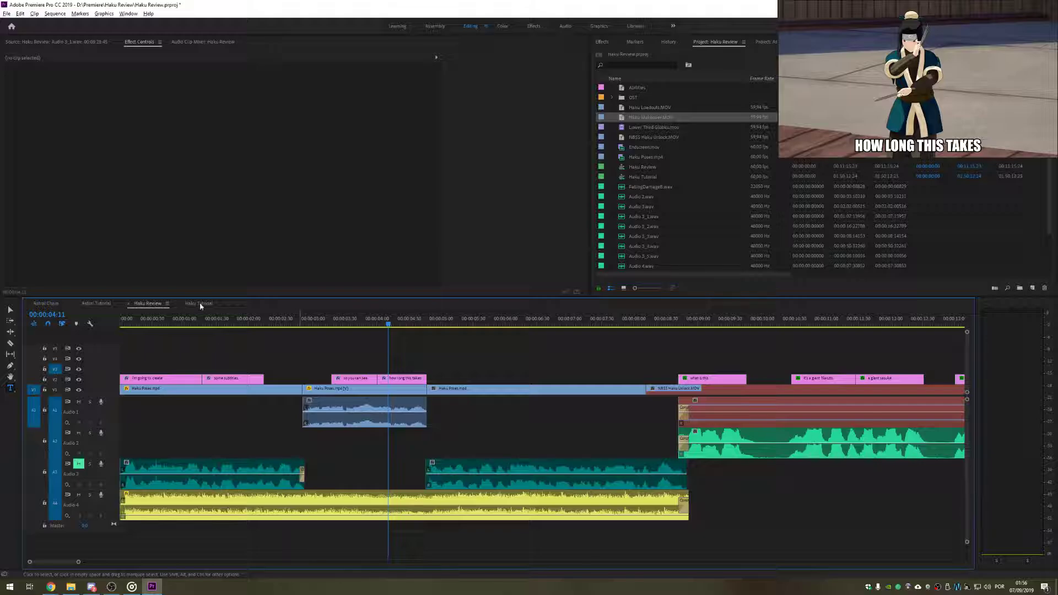
{"action": "left_click_drag", "start_coordinate": [156, 322], "coordinate": [115, 334]}
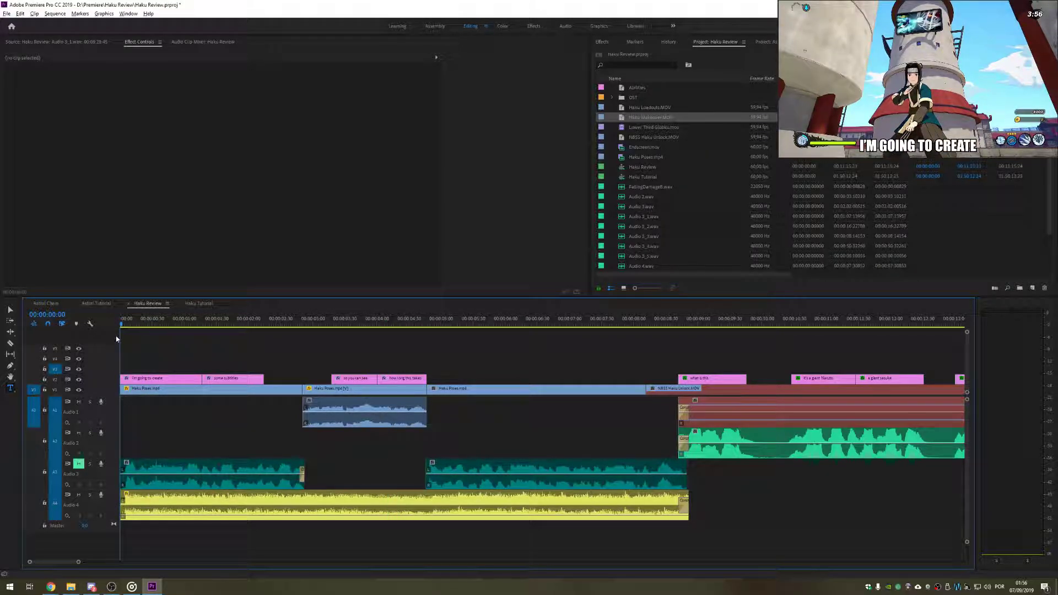
{"action": "left_click", "coordinate": [147, 379]}
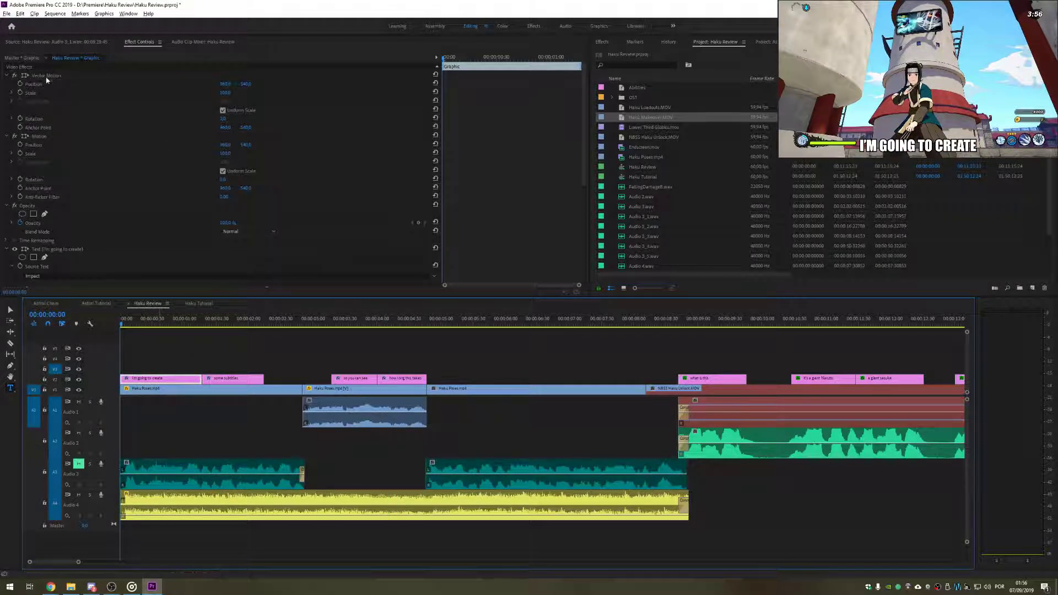
{"action": "key", "text": "space"}
{"action": "left_click", "coordinate": [20, 94]}
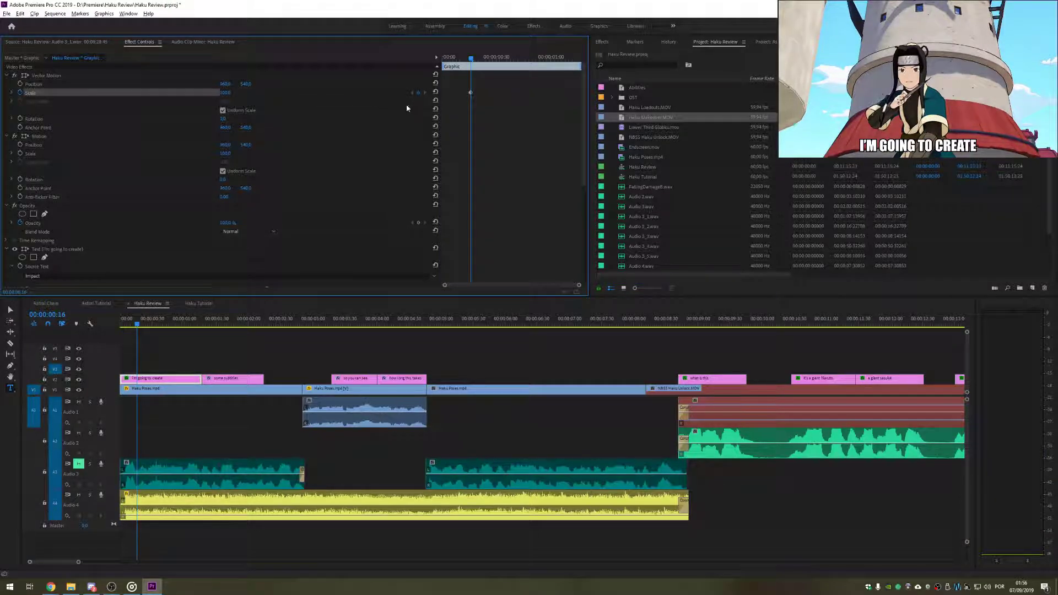
Step: Move the first caption's Vector Motion anchor point down onto the text and set its vertical position to 998
{"action": "left_click", "coordinate": [49, 78]}
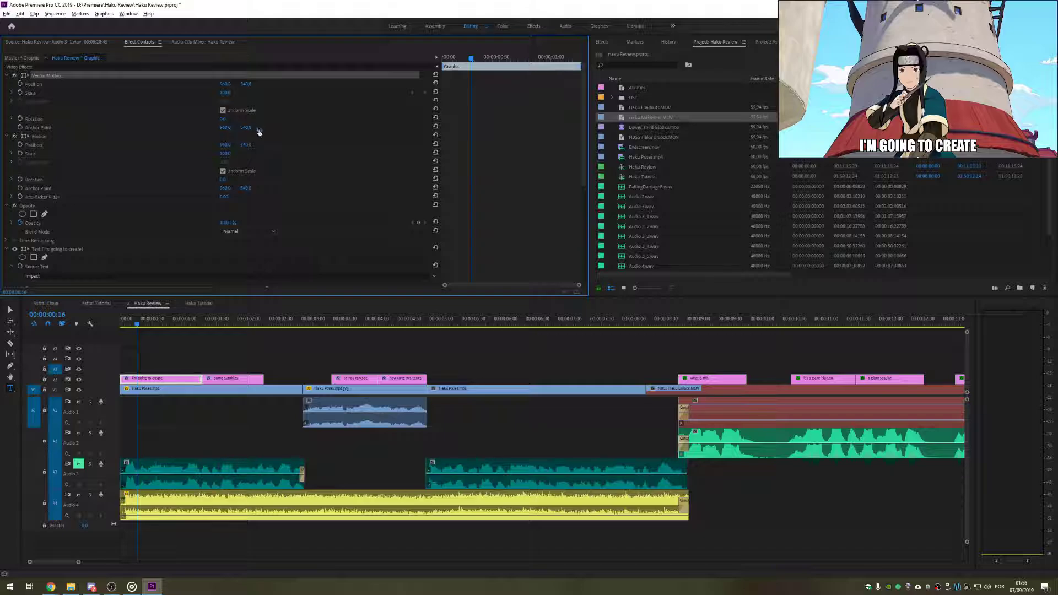
{"action": "left_click", "coordinate": [359, 128]}
{"action": "left_click", "coordinate": [55, 76]}
{"action": "left_click_drag", "start_coordinate": [247, 127], "coordinate": [313, 128]}
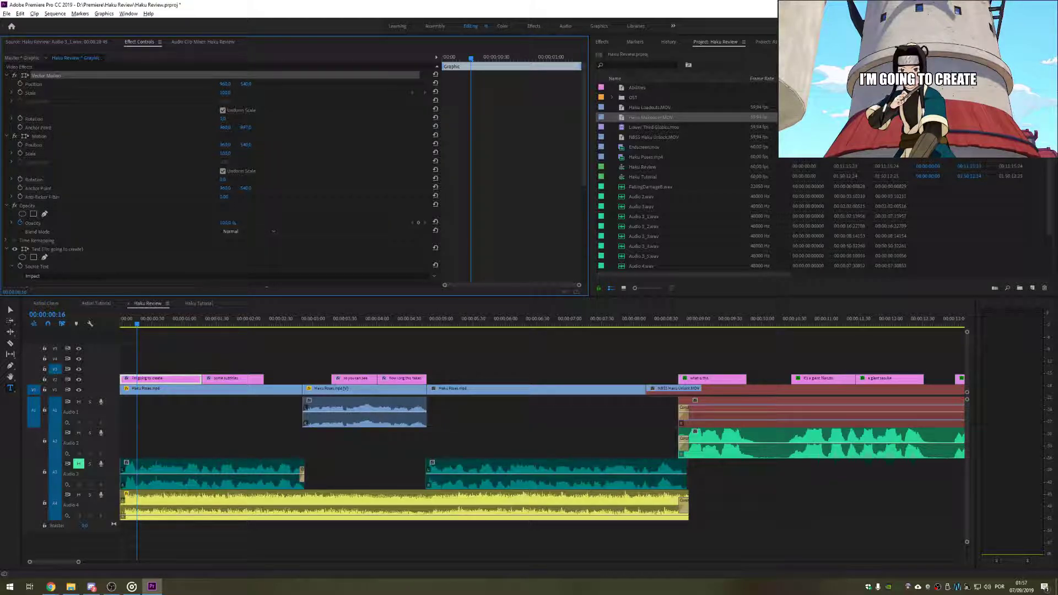
{"action": "left_click_drag", "start_coordinate": [249, 84], "coordinate": [435, 83]}
{"action": "left_click", "coordinate": [247, 84]}
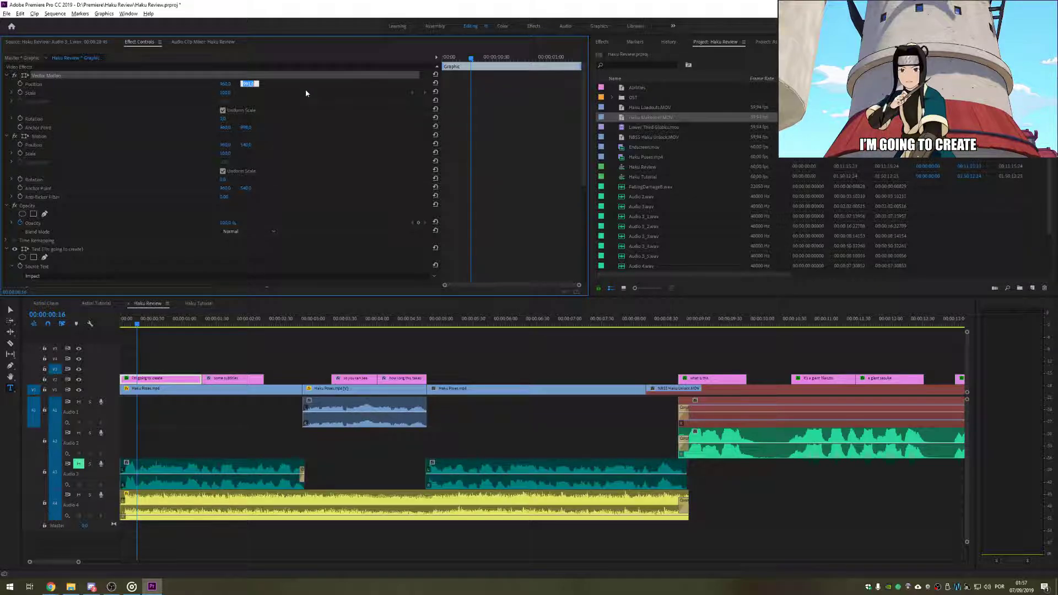
{"action": "type", "text": "998"}
{"action": "key", "text": "Return"}
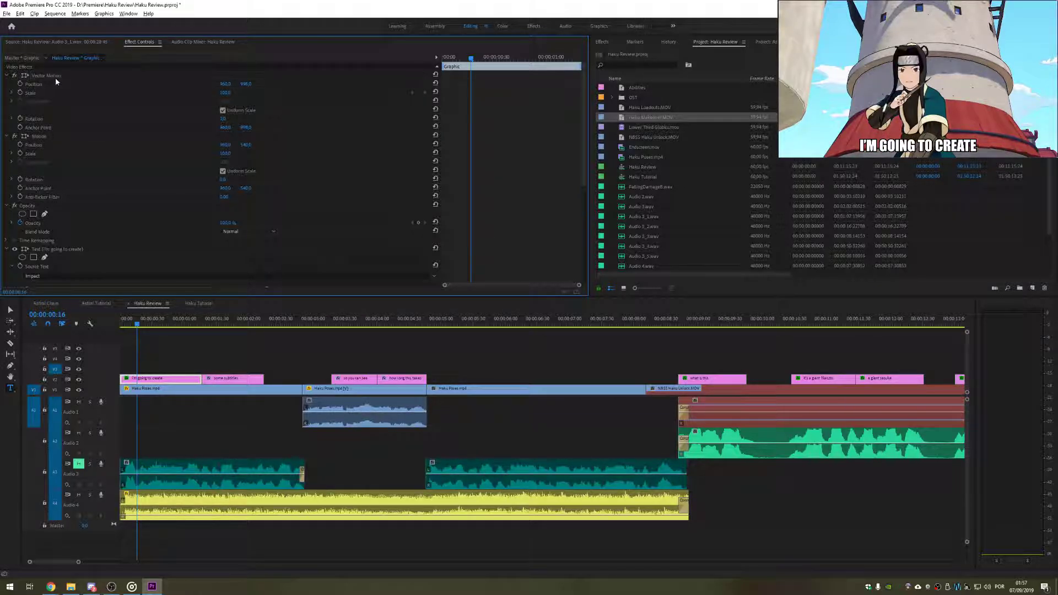
Step: Paste the first caption's Vector Motion settings onto the other three new captions
{"action": "left_click_drag", "start_coordinate": [469, 359], "coordinate": [224, 381]}
{"action": "key", "text": "ctrl+v"}
{"action": "left_click", "coordinate": [259, 351]}
Step: Try scaling down the first caption and the "how long this takes" caption to compare how their anchor points affect the text
{"action": "left_click", "coordinate": [170, 379]}
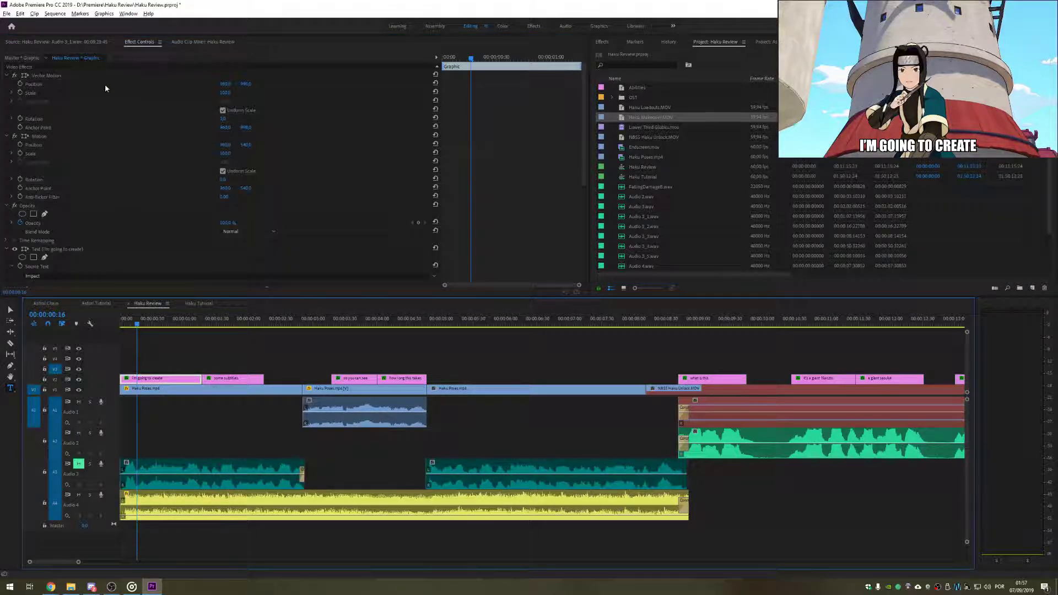
{"action": "mouse_move", "coordinate": [226, 93]}
{"action": "left_mouse_down"}
{"action": "mouse_move", "coordinate": [190, 93]}
{"action": "mouse_move", "coordinate": [243, 93]}
{"action": "mouse_move", "coordinate": [224, 92]}
{"action": "left_mouse_up"}
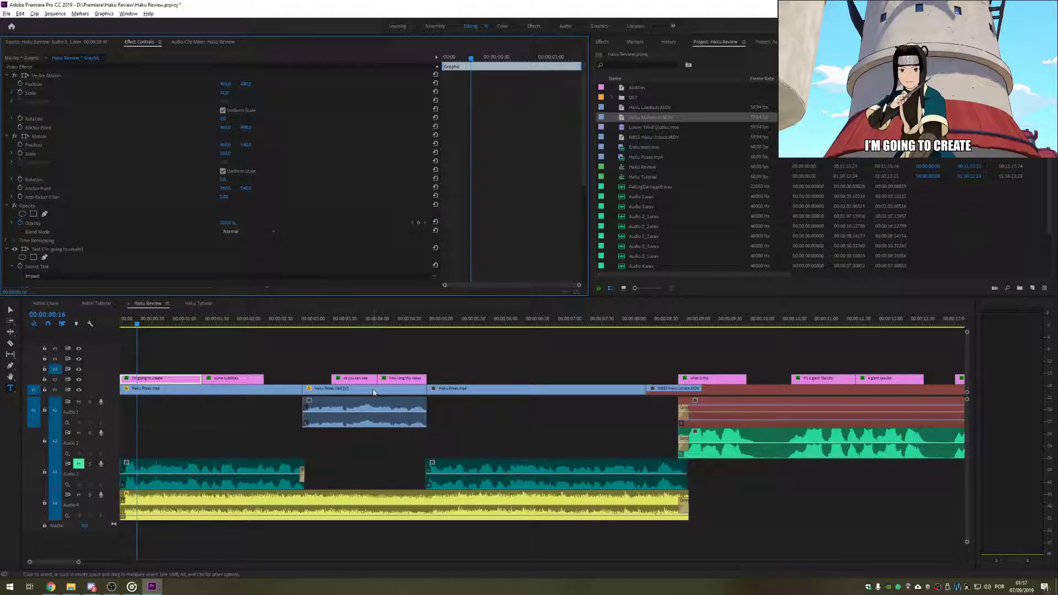
{"action": "left_click", "coordinate": [397, 357]}
{"action": "left_click", "coordinate": [406, 379]}
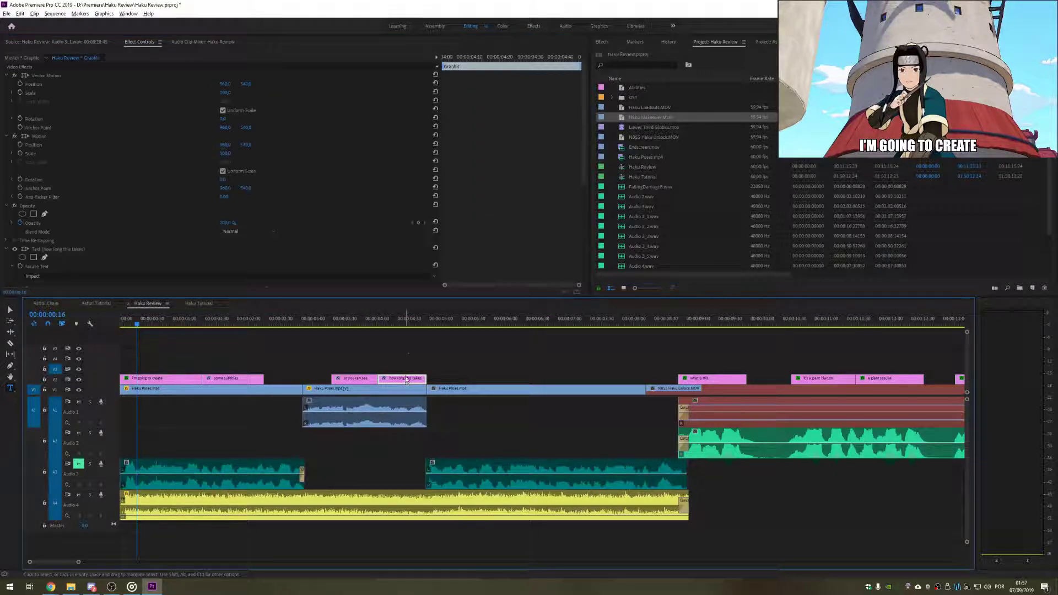
{"action": "left_click", "coordinate": [404, 318]}
{"action": "mouse_move", "coordinate": [229, 95]}
{"action": "left_mouse_down"}
{"action": "mouse_move", "coordinate": [209, 95]}
{"action": "mouse_move", "coordinate": [227, 94]}
{"action": "mouse_move", "coordinate": [217, 94]}
{"action": "left_mouse_up"}
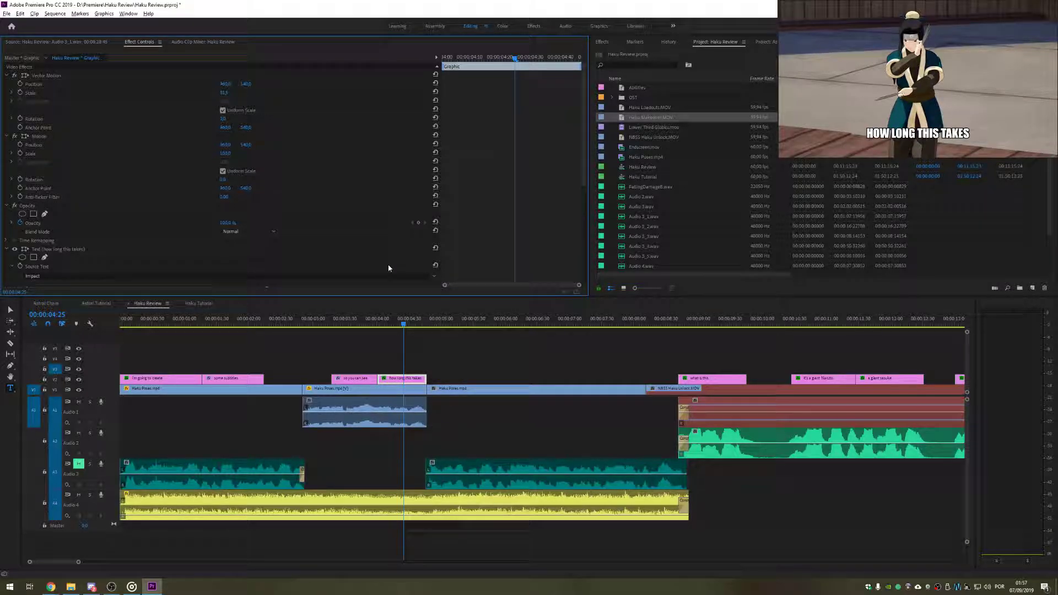
Step: Copy the first caption's Vector Motion and apply it to the other three new captions
{"action": "left_click", "coordinate": [167, 381]}
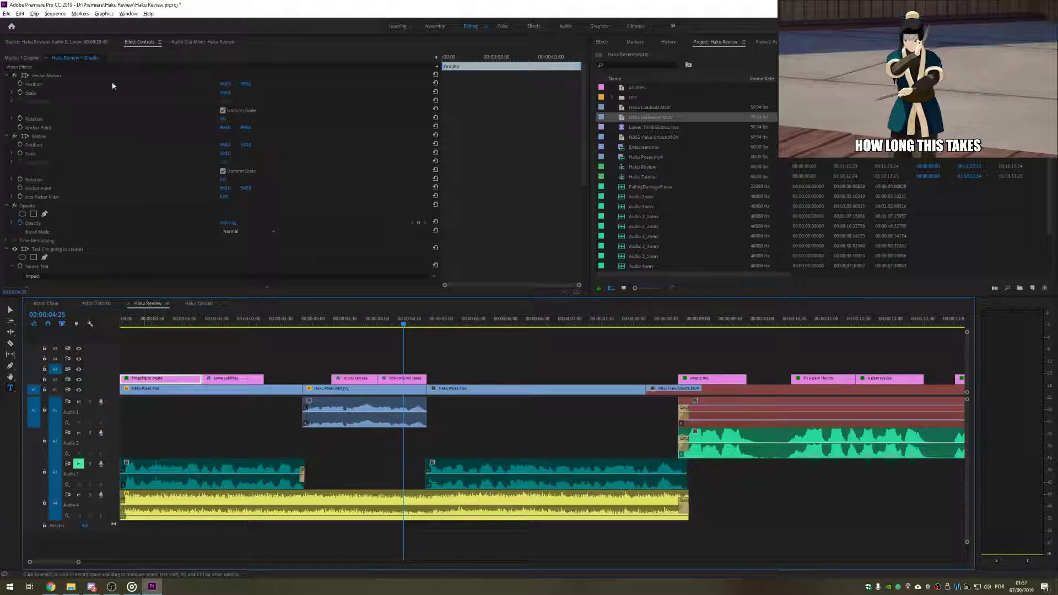
{"action": "left_click", "coordinate": [54, 75]}
{"action": "left_click_drag", "start_coordinate": [457, 354], "coordinate": [235, 382]}
{"action": "left_click", "coordinate": [256, 360]}
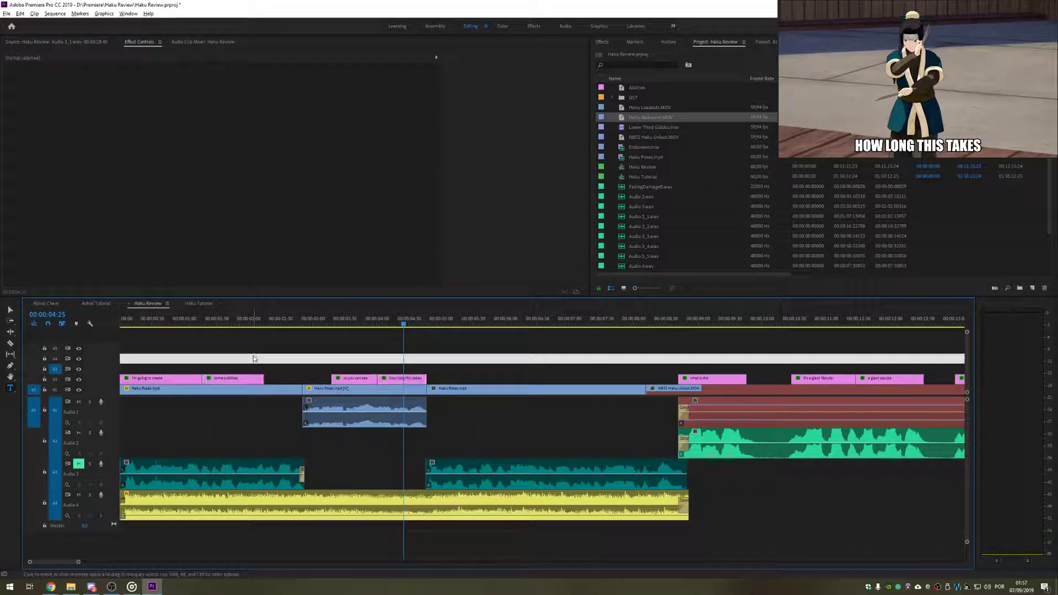
Step: Keyframe the first caption's Vector Motion scale to grow from about 29 near its start to 100 shortly after
{"action": "left_click_drag", "start_coordinate": [144, 322], "coordinate": [118, 323]}
{"action": "left_click", "coordinate": [143, 379]}
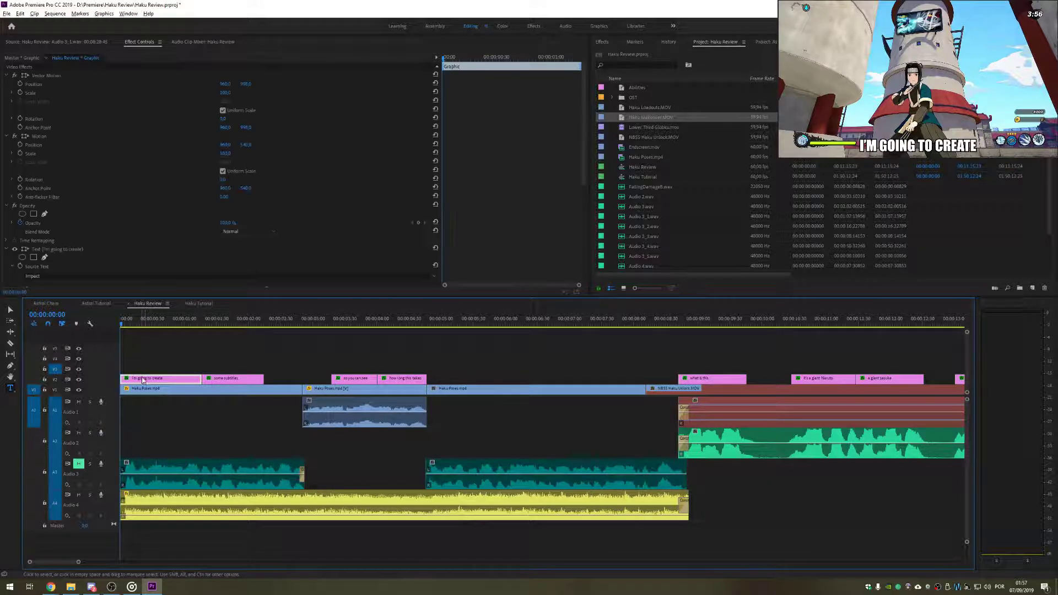
{"action": "key", "text": "space"}
{"action": "key", "text": "space"}
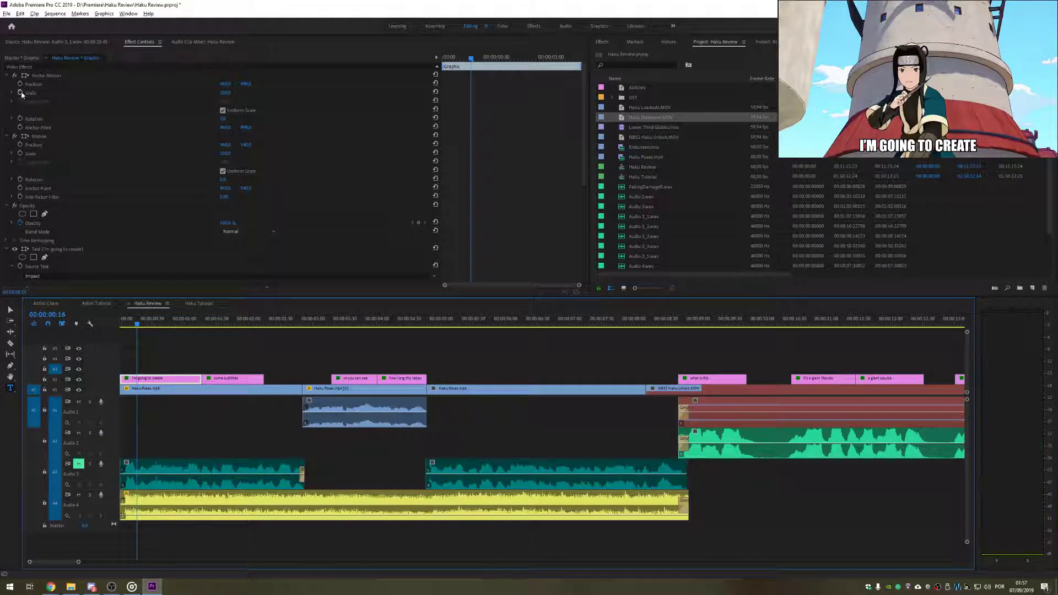
{"action": "left_click", "coordinate": [21, 93]}
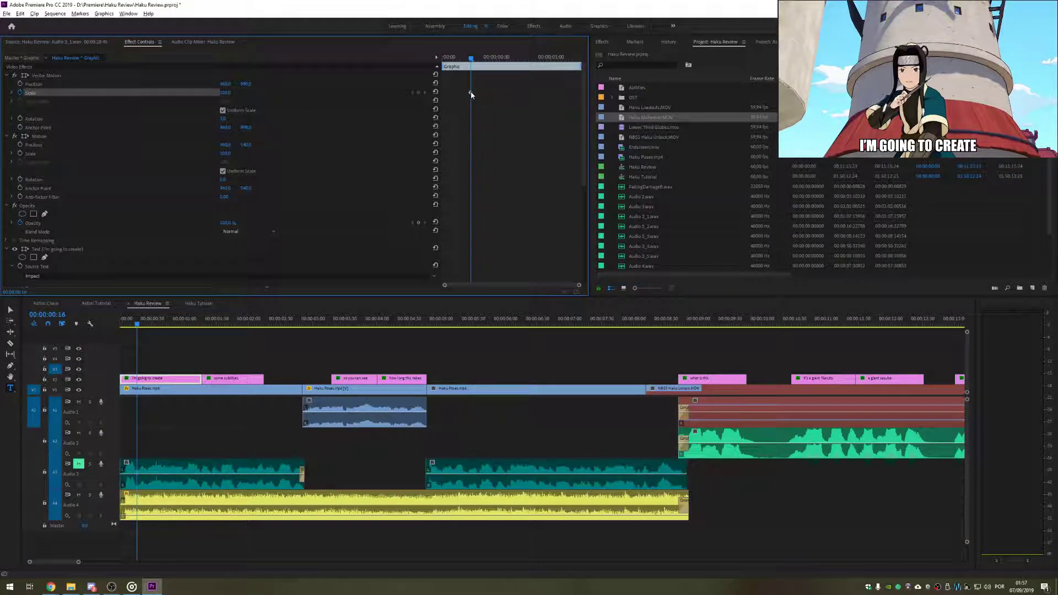
{"action": "left_click_drag", "start_coordinate": [462, 58], "coordinate": [447, 60]}
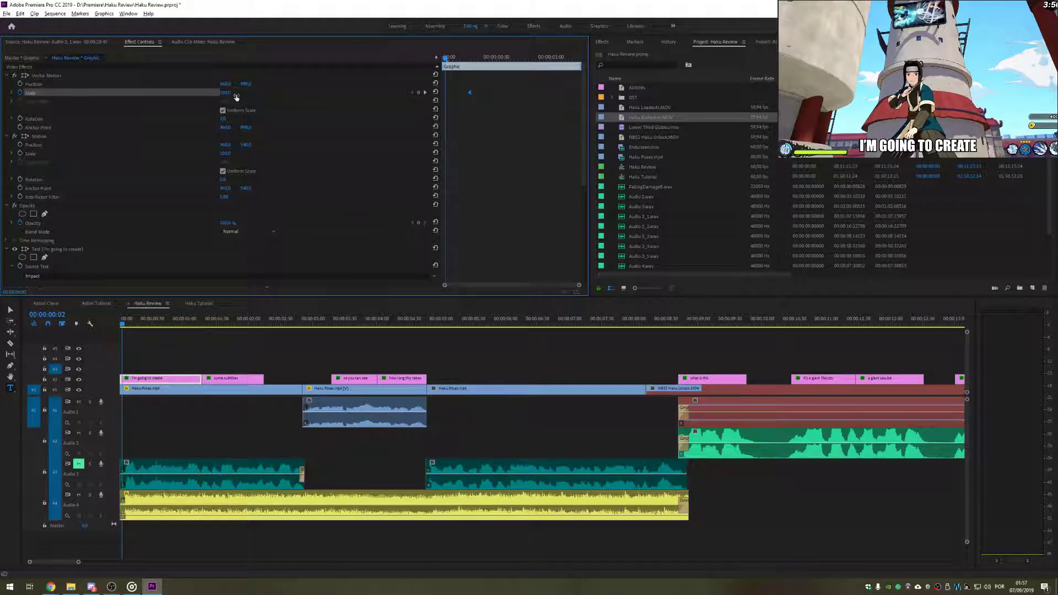
{"action": "left_click_drag", "start_coordinate": [236, 97], "coordinate": [186, 97]}
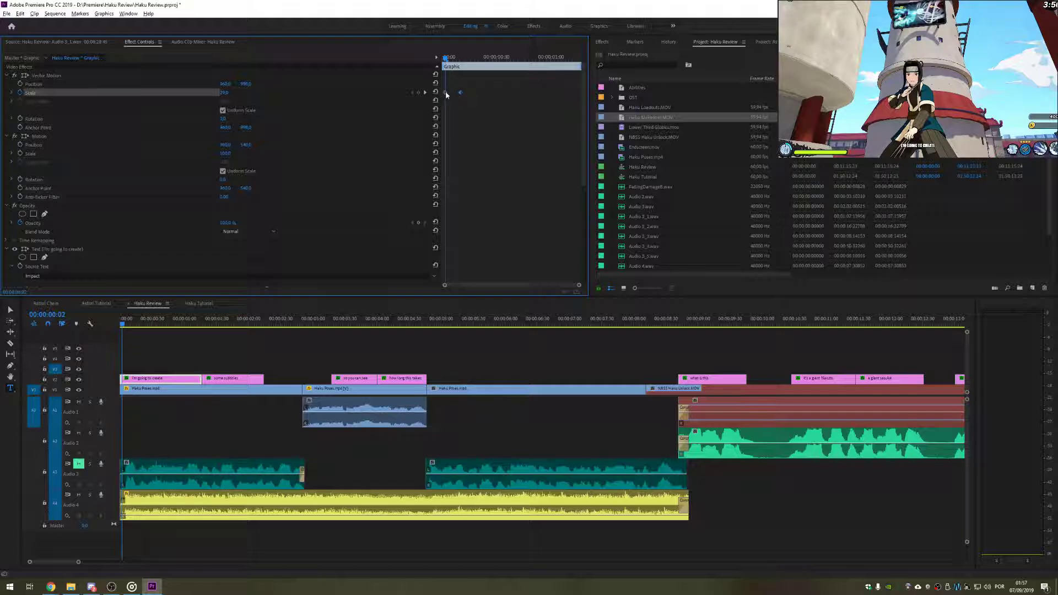
Step: Play the first caption's scale-in animation from the start of the sequence
{"action": "left_click", "coordinate": [107, 329]}
{"action": "key", "text": "space"}
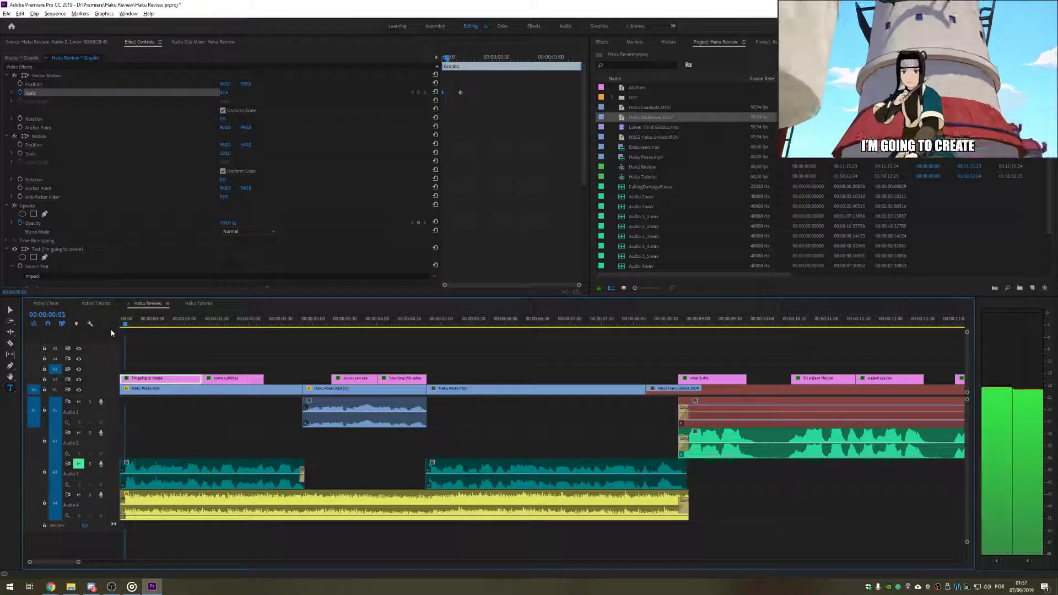
{"action": "left_click", "coordinate": [143, 324]}
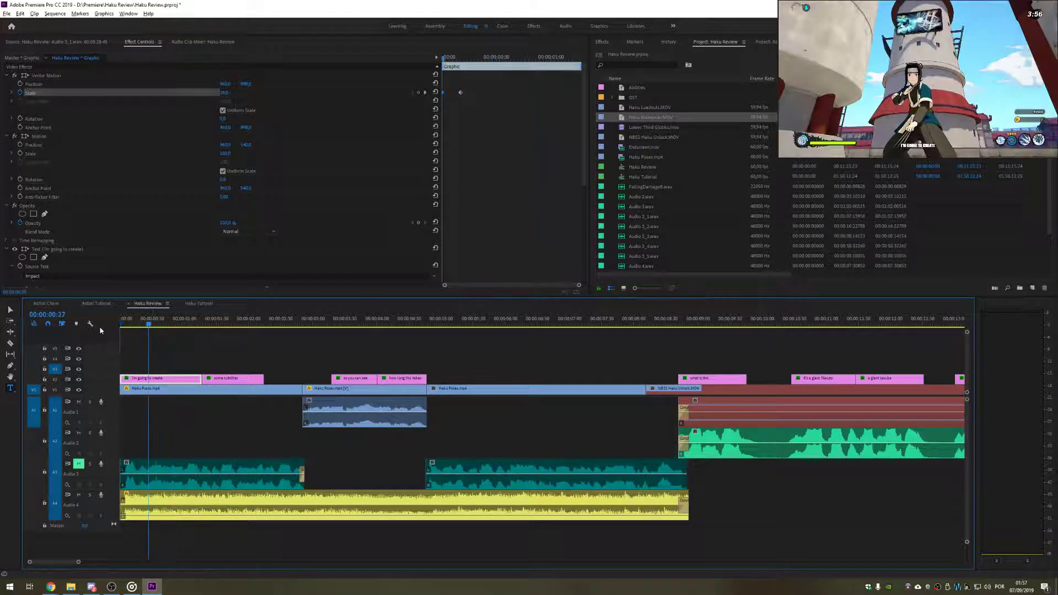
Step: Scale the "some subtitles" caption's Vector Motion down to a small fraction of its full size
{"action": "left_click", "coordinate": [243, 382]}
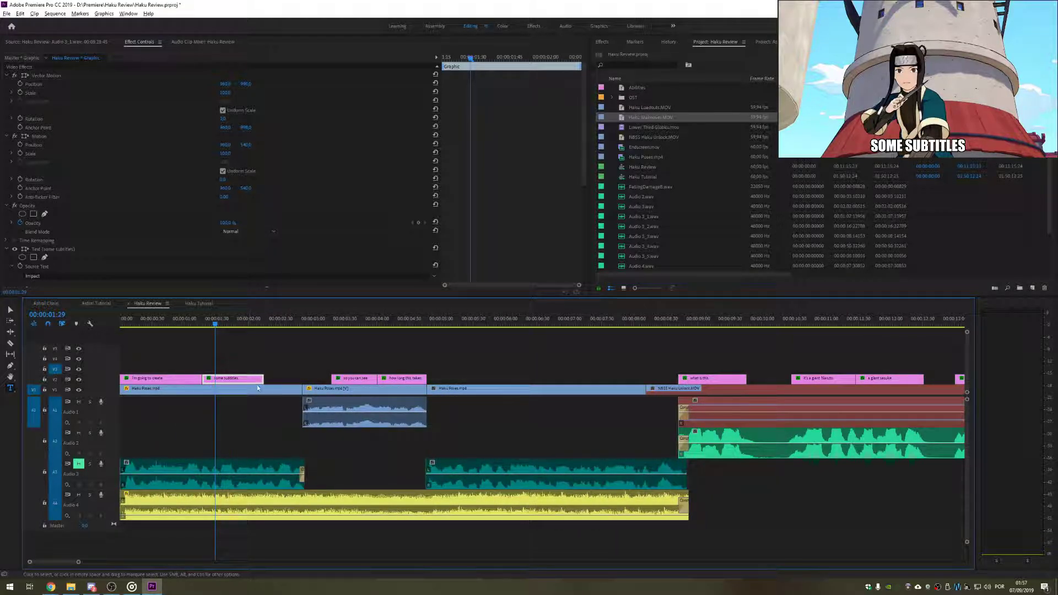
{"action": "left_click_drag", "start_coordinate": [79, 563], "coordinate": [124, 563]}
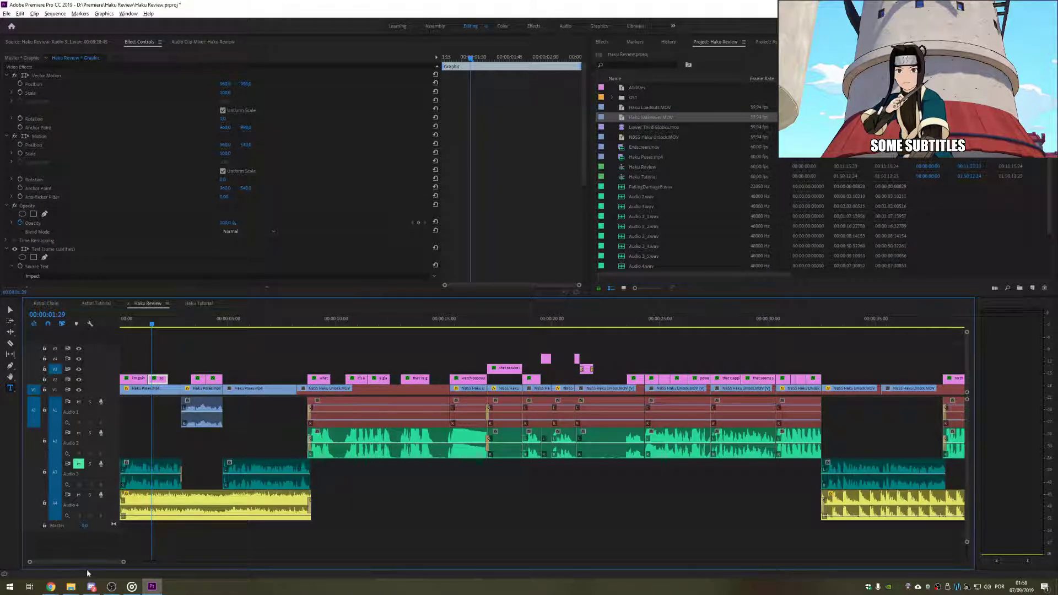
{"action": "left_click_drag", "start_coordinate": [97, 562], "coordinate": [109, 567]}
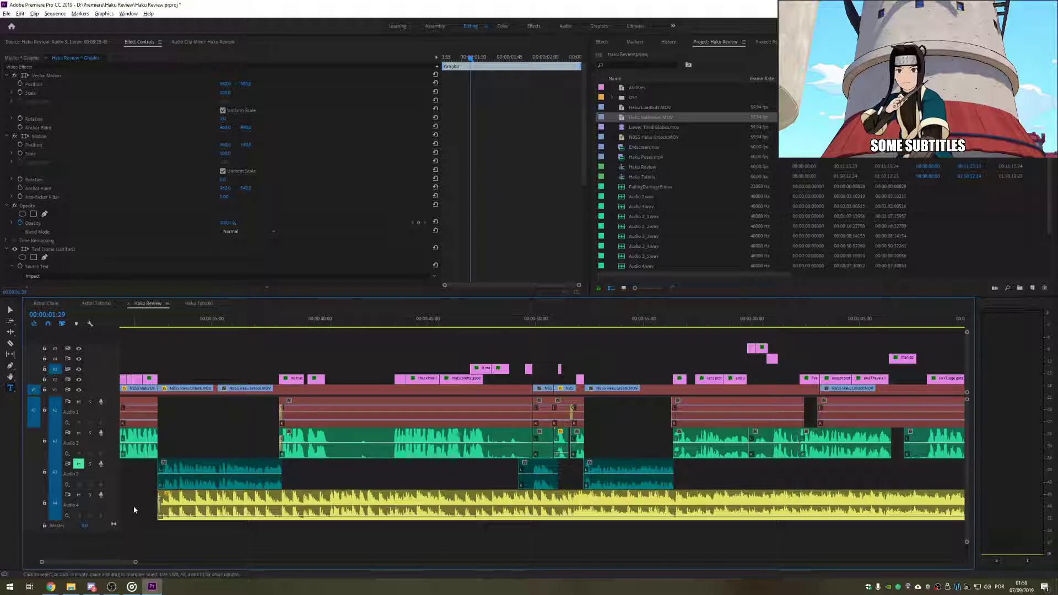
{"action": "scroll", "coordinate": [164, 478], "scroll_direction": "up", "scroll_amount": 5}
{"action": "scroll", "coordinate": [167, 462], "scroll_direction": "up", "scroll_amount": 4}
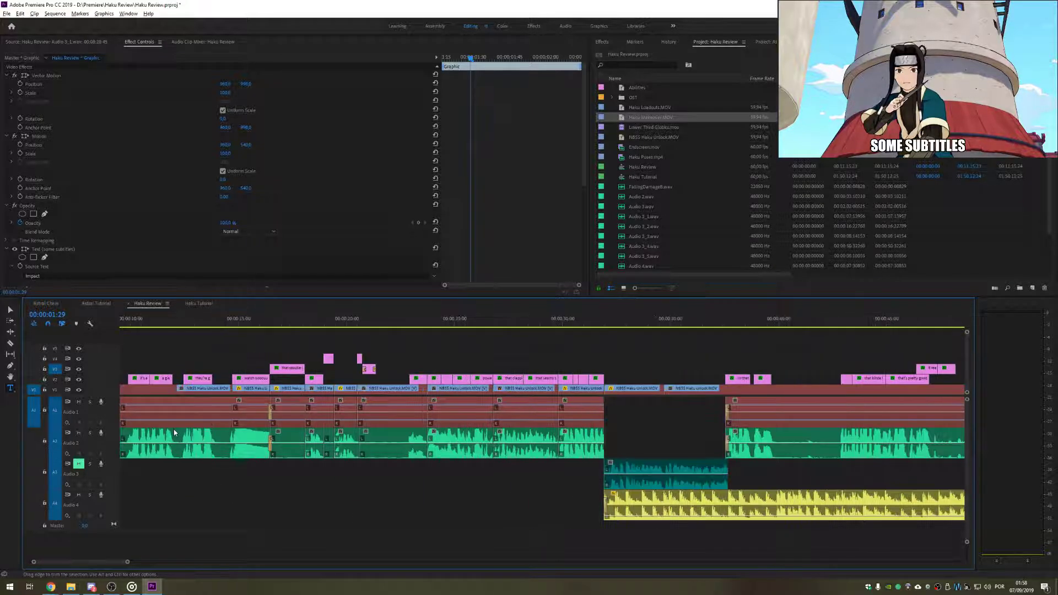
{"action": "scroll", "coordinate": [165, 379], "scroll_direction": "up", "scroll_amount": 2}
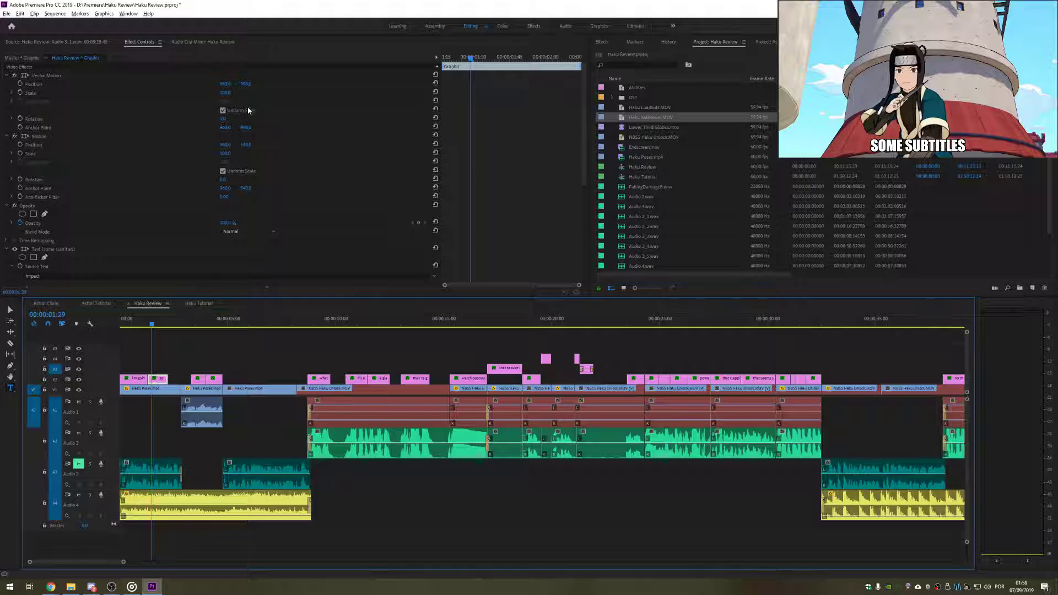
{"action": "left_click_drag", "start_coordinate": [226, 96], "coordinate": [187, 96]}
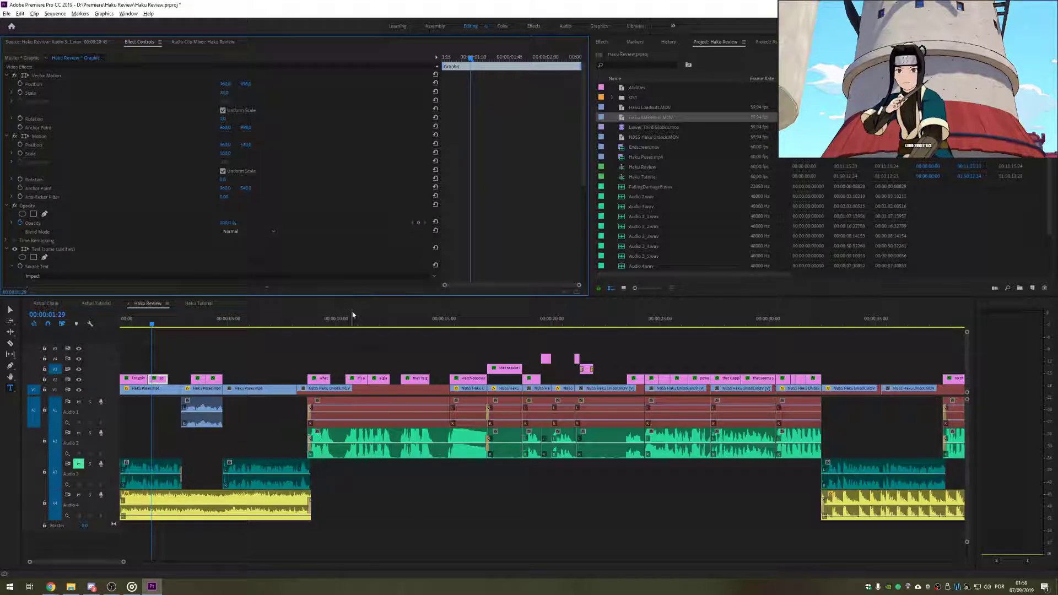
Step: Scrub through the captions in the first half minute, from the Sasuke line onward, and review the layout of the whole sequence
{"action": "left_click", "coordinate": [288, 361]}
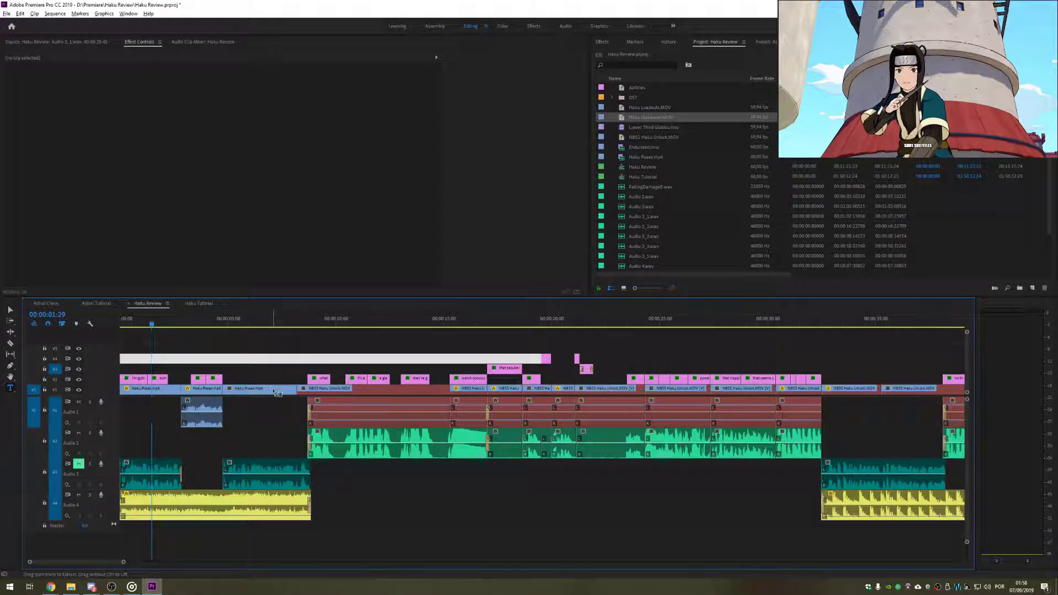
{"action": "scroll", "coordinate": [303, 424], "scroll_direction": "right", "scroll_amount": 2}
{"action": "left_click", "coordinate": [429, 324]}
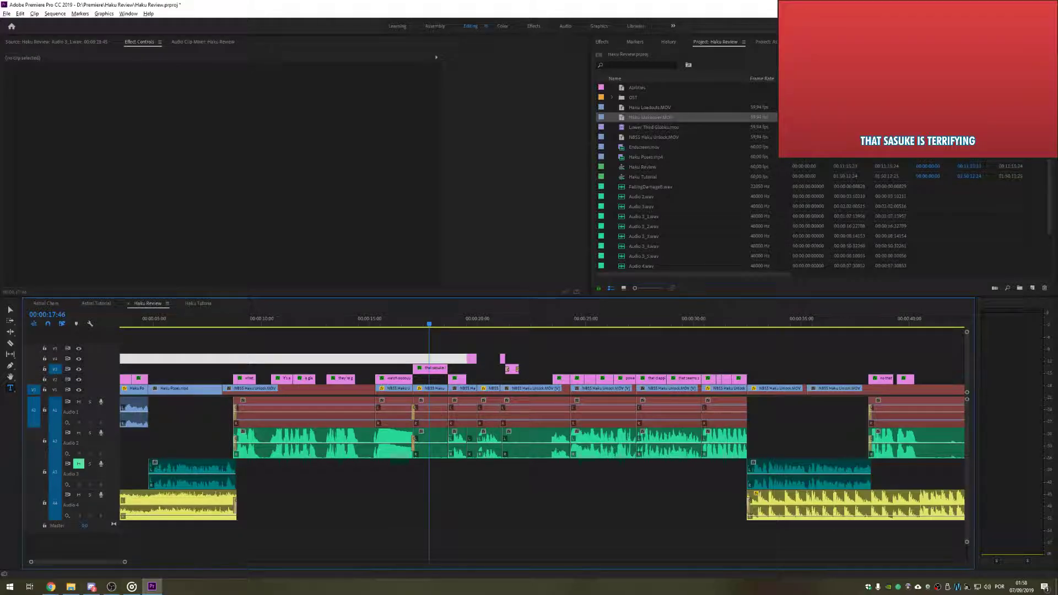
{"action": "left_click_drag", "start_coordinate": [498, 326], "coordinate": [525, 322]}
{"action": "left_click", "coordinate": [731, 322]}
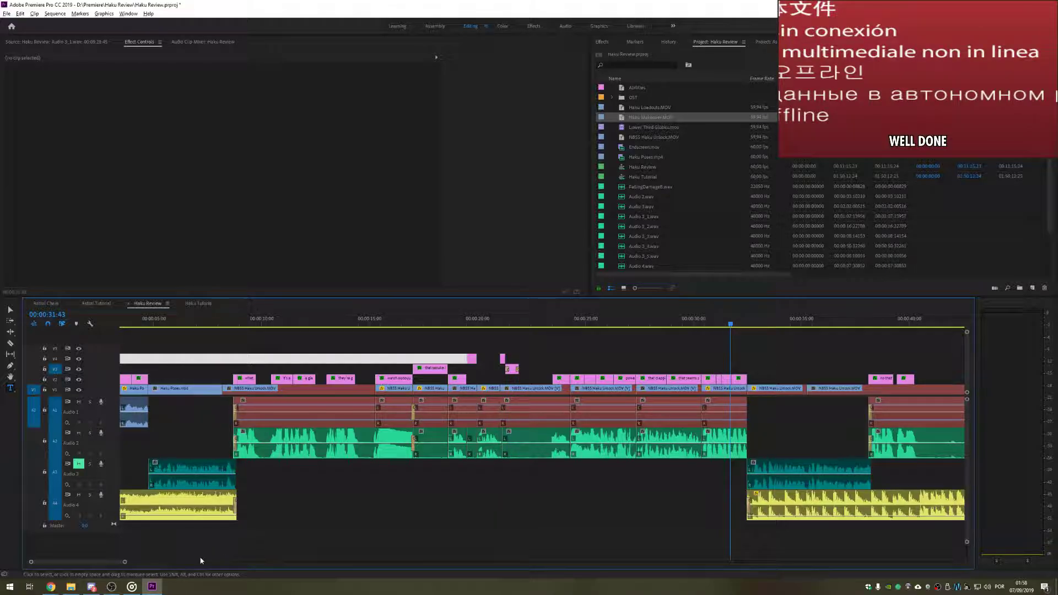
{"action": "left_click_drag", "start_coordinate": [127, 562], "coordinate": [427, 562]}
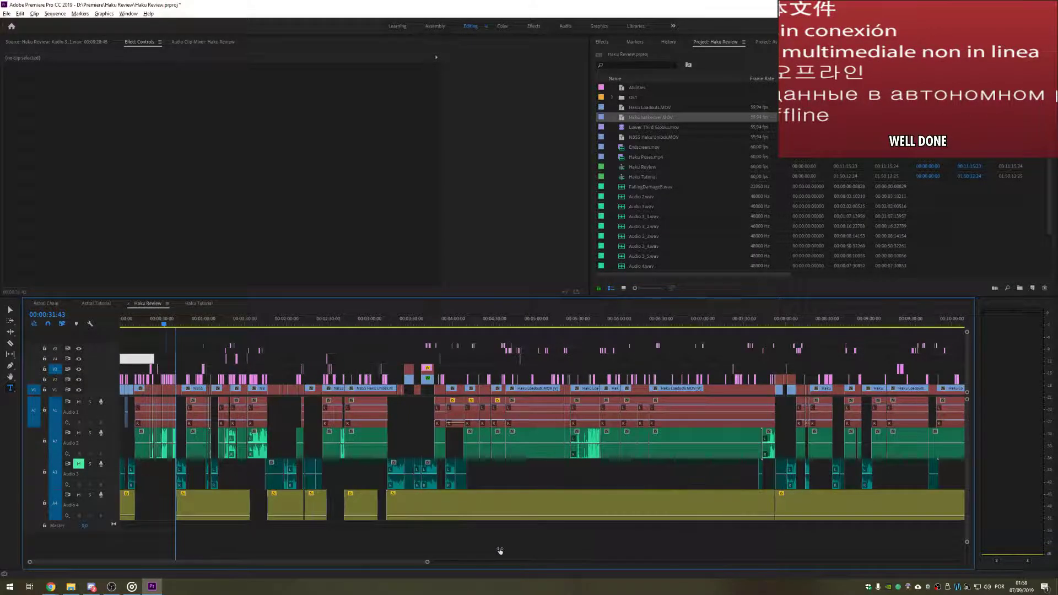
{"action": "left_click_drag", "start_coordinate": [500, 551], "coordinate": [599, 556]}
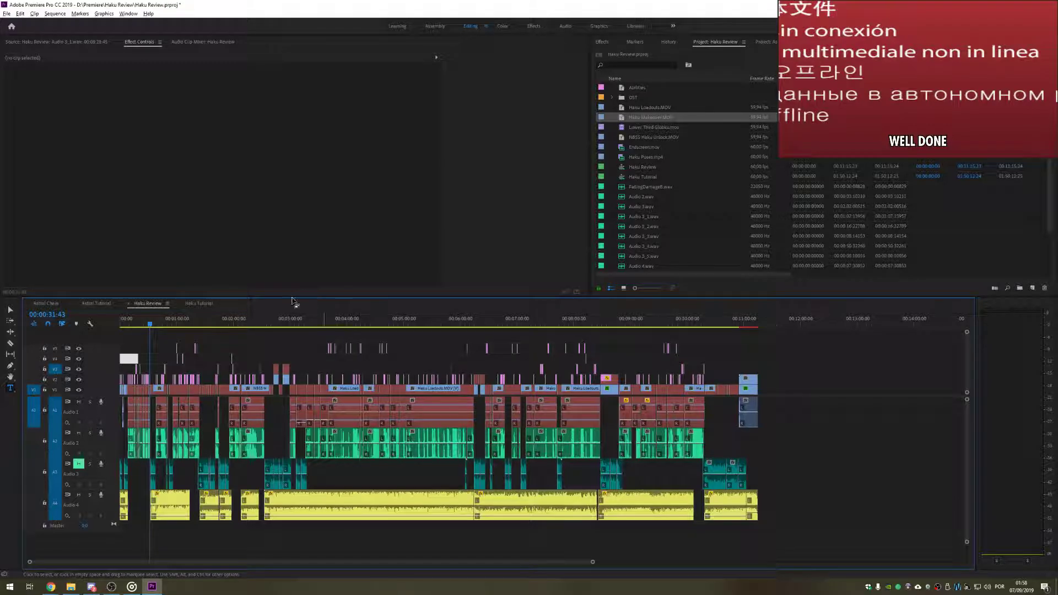
Step: Inspect the Abilities graphic and the Haku Poses.mp4 clip beneath it around 2:44, then move on to 2:57
{"action": "left_click_drag", "start_coordinate": [270, 322], "coordinate": [277, 324]}
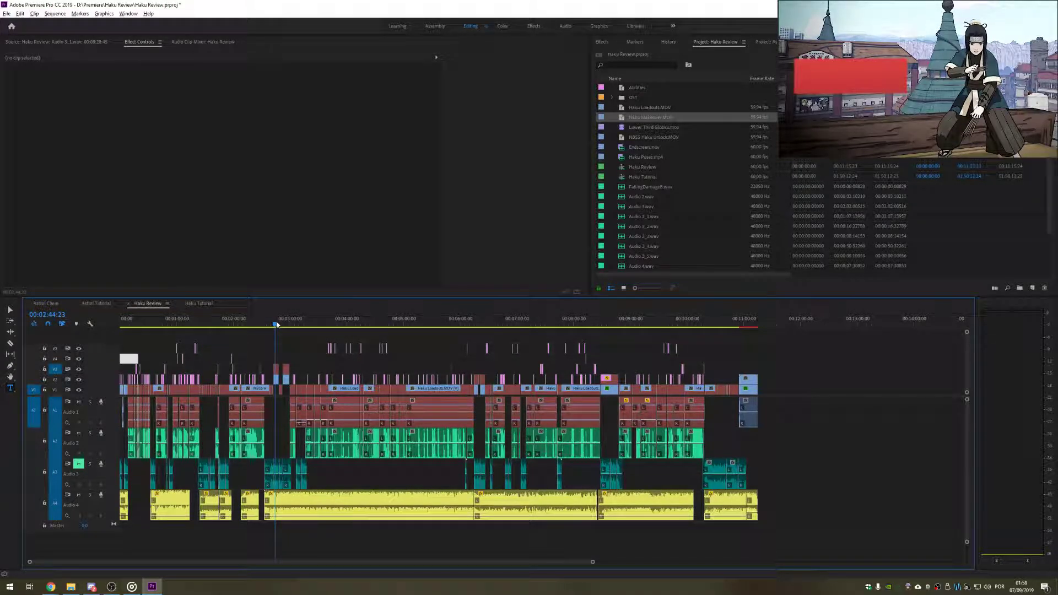
{"action": "left_click", "coordinate": [277, 369]}
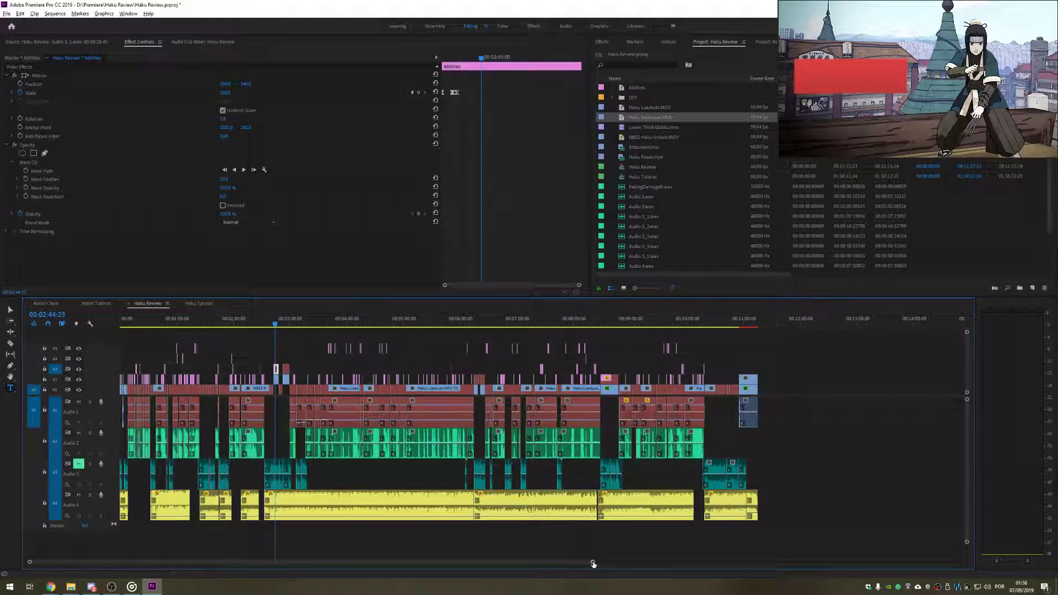
{"action": "left_click_drag", "start_coordinate": [593, 562], "coordinate": [411, 548]}
{"action": "left_click", "coordinate": [554, 383]}
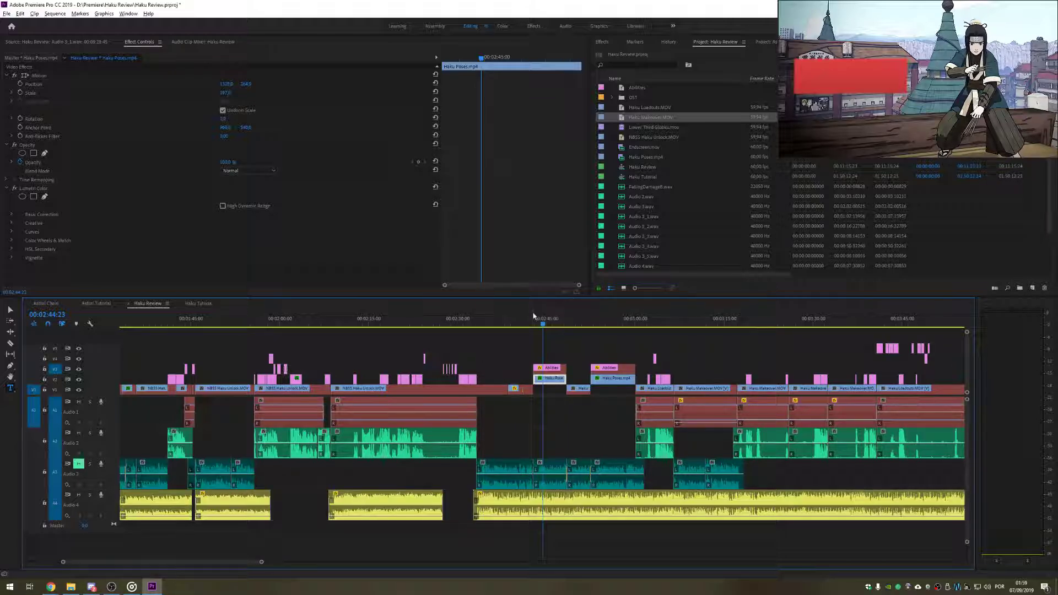
{"action": "left_click_drag", "start_coordinate": [541, 325], "coordinate": [621, 325]}
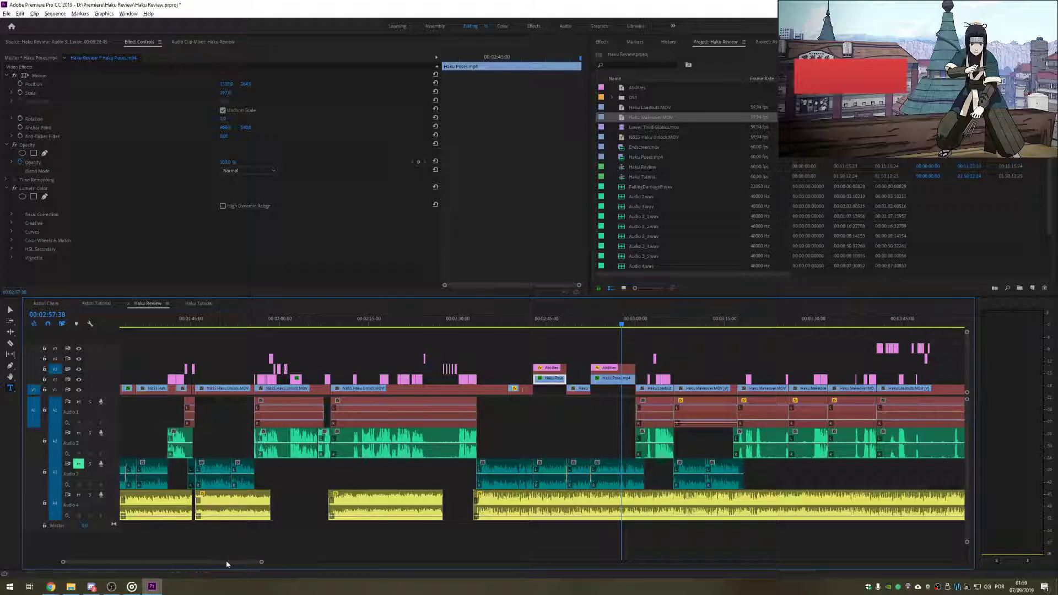
Step: Select all clips of the Haku Review sequence to survey the full edit, then clear the selection
{"action": "left_click_drag", "start_coordinate": [263, 564], "coordinate": [611, 560]}
{"action": "key", "text": "v"}
{"action": "left_click_drag", "start_coordinate": [747, 345], "coordinate": [120, 540]}
{"action": "left_click", "coordinate": [765, 454]}
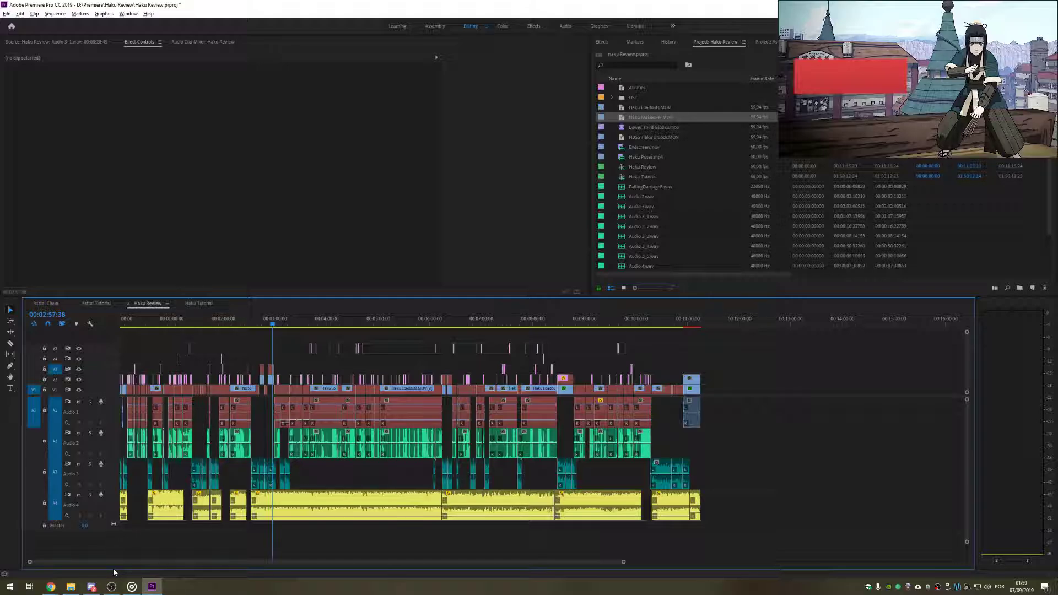
Step: Switch to Discord to check the supreme-gods-chat channel, then leave it
{"action": "left_click", "coordinate": [92, 587]}
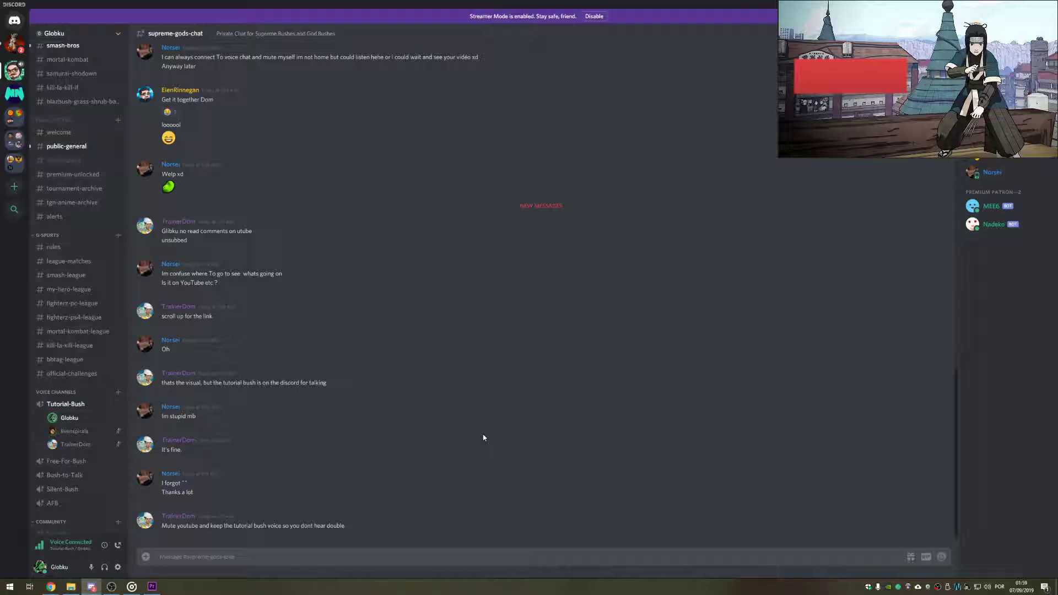
{"action": "key", "text": "alt+Tab"}
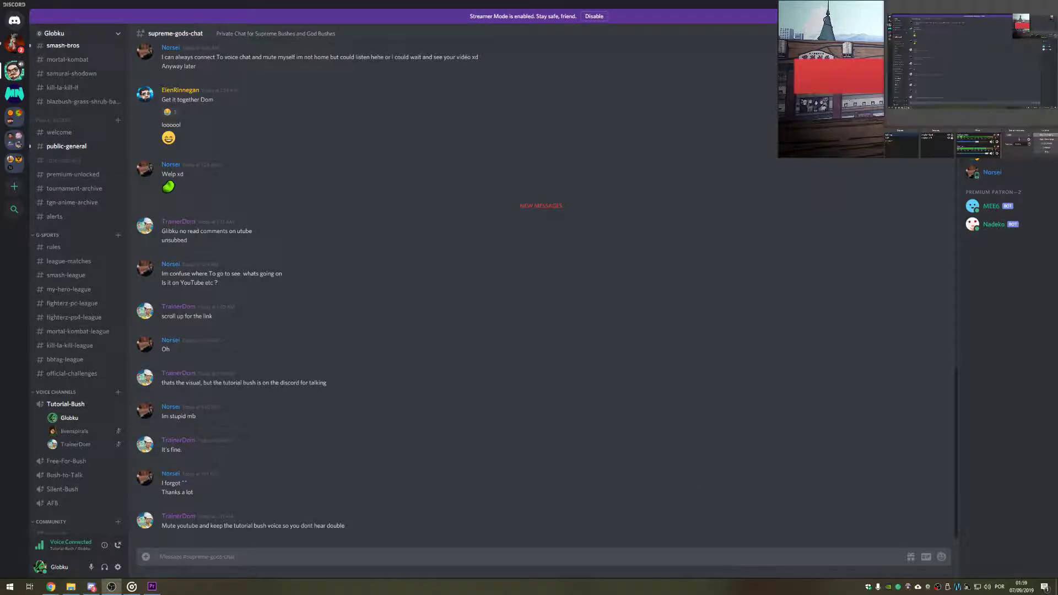
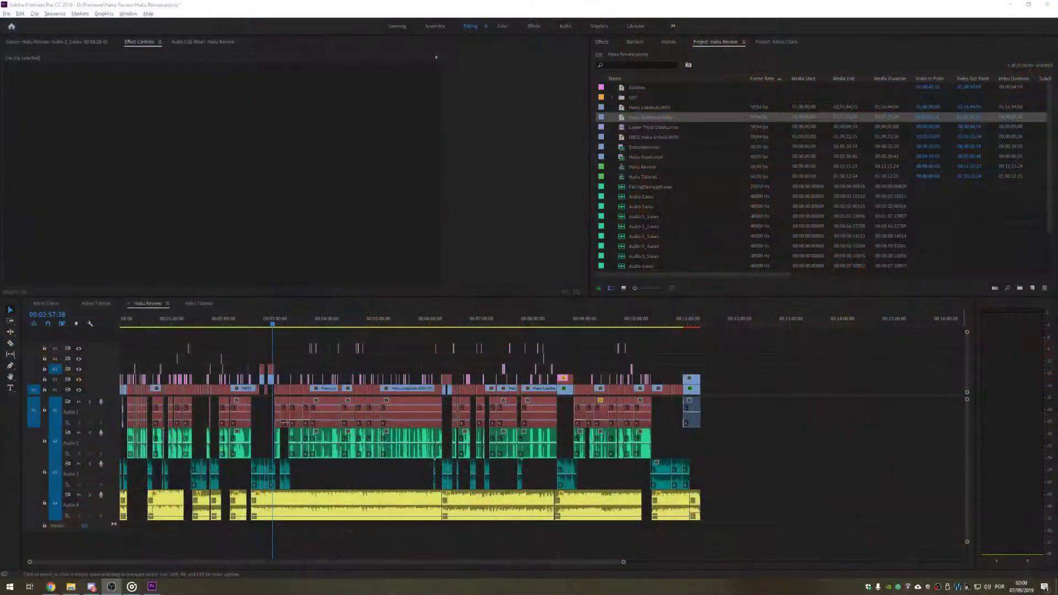
Step: Close Premiere Pro together with the open Haku Review and Astral Chain projects
{"action": "left_click", "coordinate": [1048, 4]}
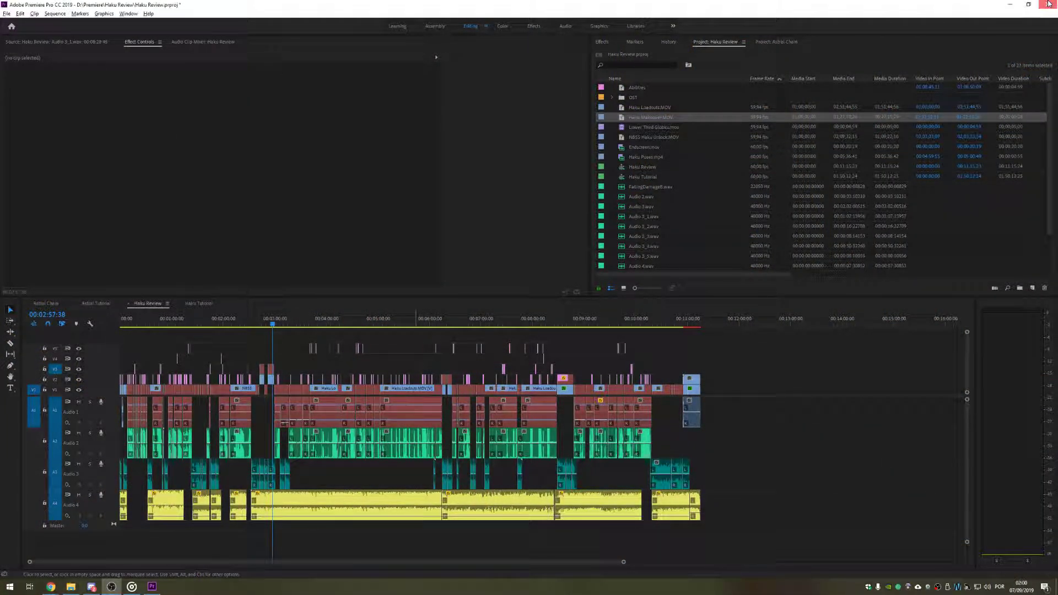
{"action": "left_click", "coordinate": [529, 301]}
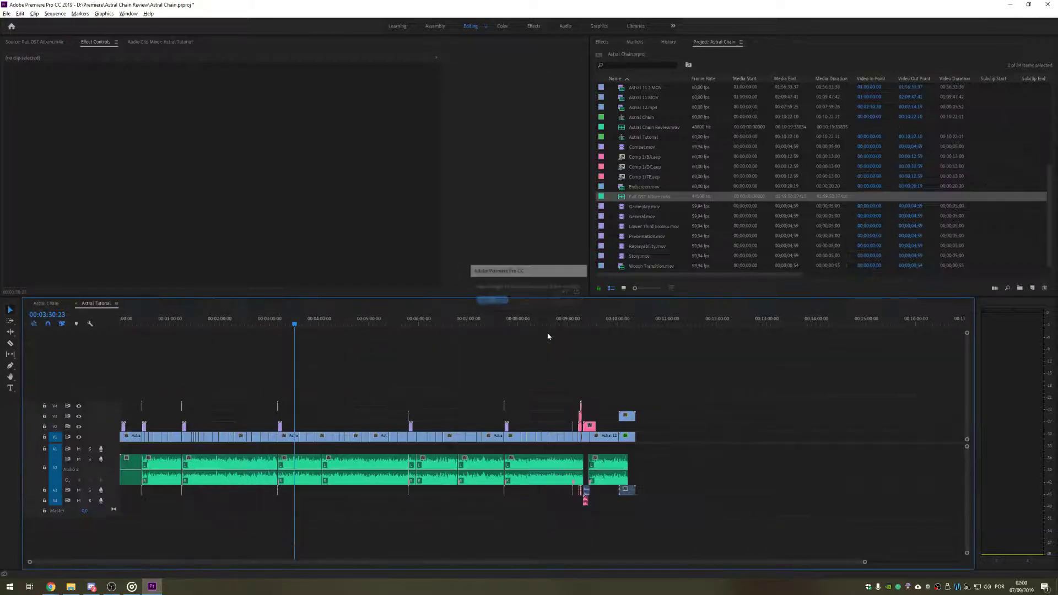
{"action": "left_click", "coordinate": [531, 303]}
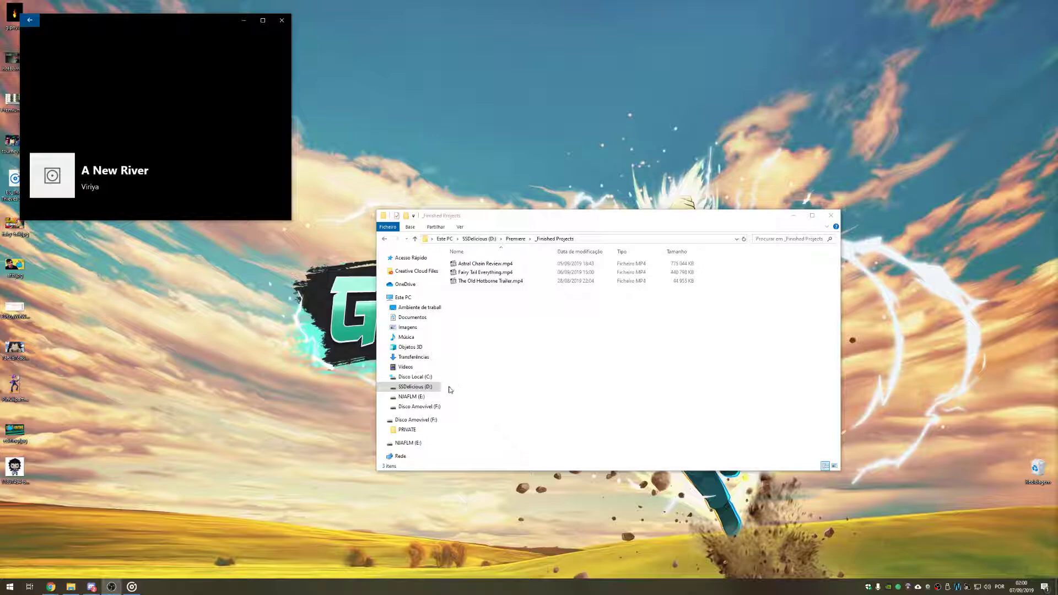
Step: Open Endscreen 2019.aep from the AfterEffects folder on the D: drive in After Effects
{"action": "left_click", "coordinate": [417, 387]}
{"action": "double_click", "coordinate": [469, 262]}
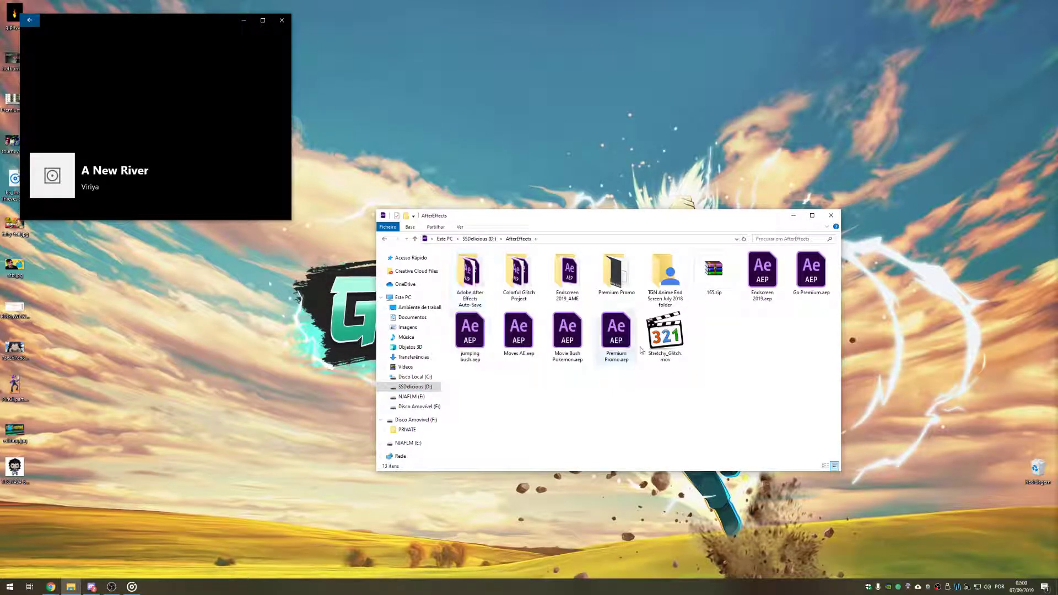
{"action": "double_click", "coordinate": [779, 268]}
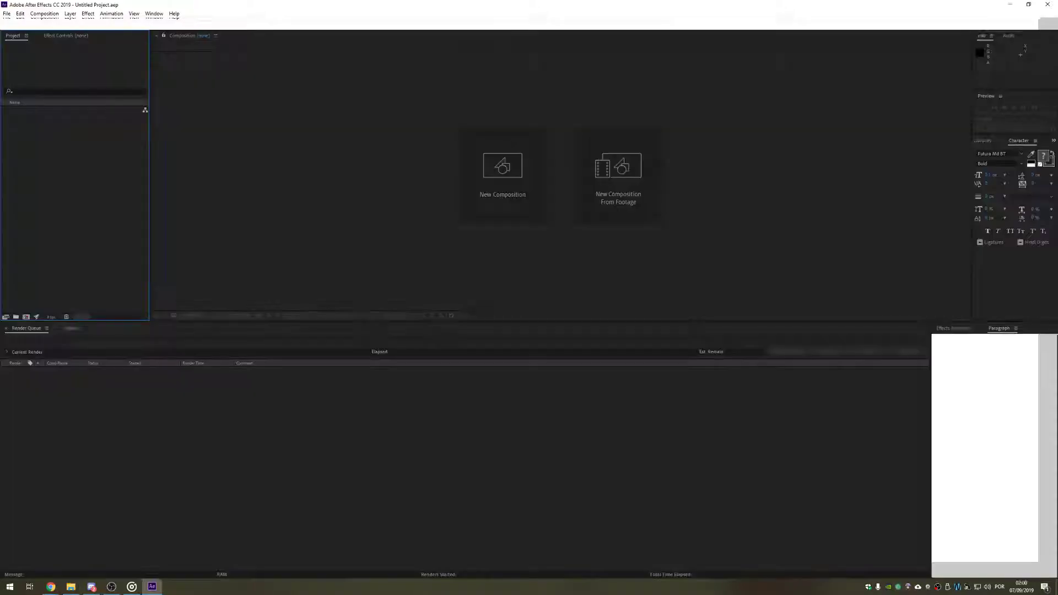
Step: Switch to the browser, search YouTube for "frame plus" and open the New Frame Plus channel
{"action": "left_click_drag", "start_coordinate": [1057, 62], "coordinate": [320, 2]}
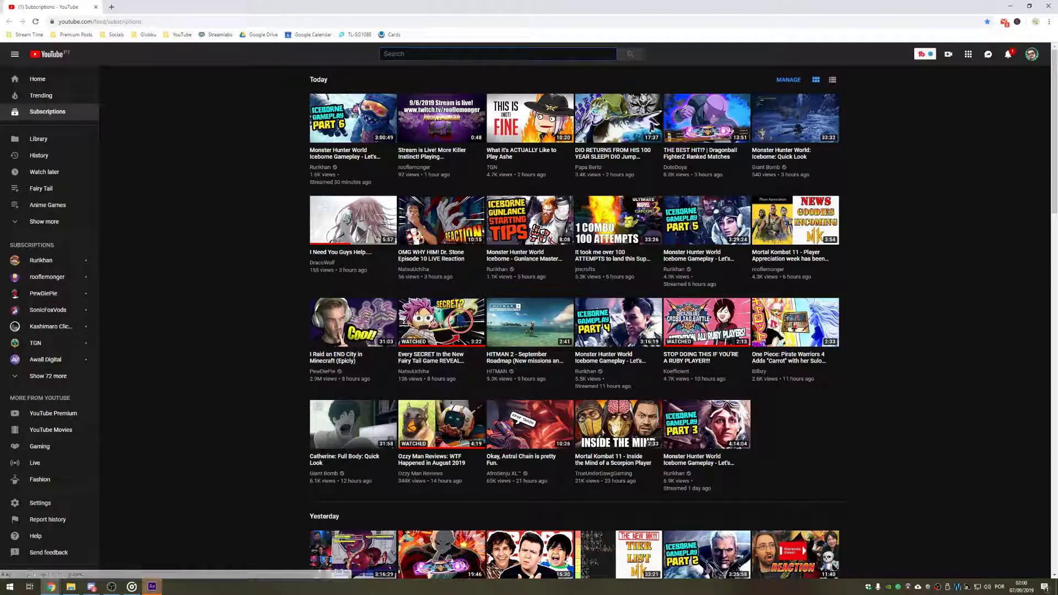
{"action": "type", "text": "frame"}
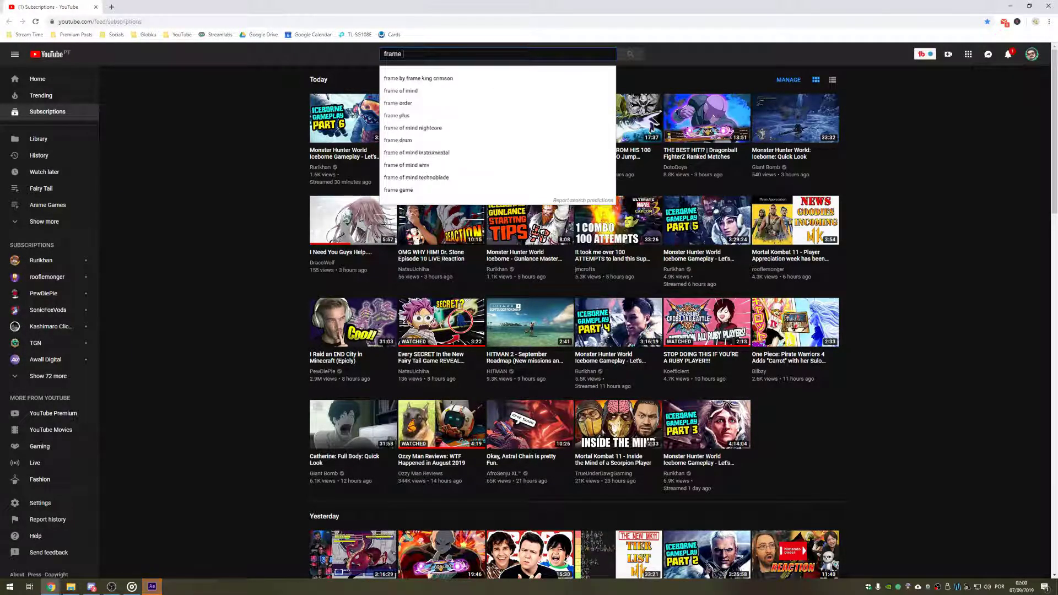
{"action": "type", "text": " plus"}
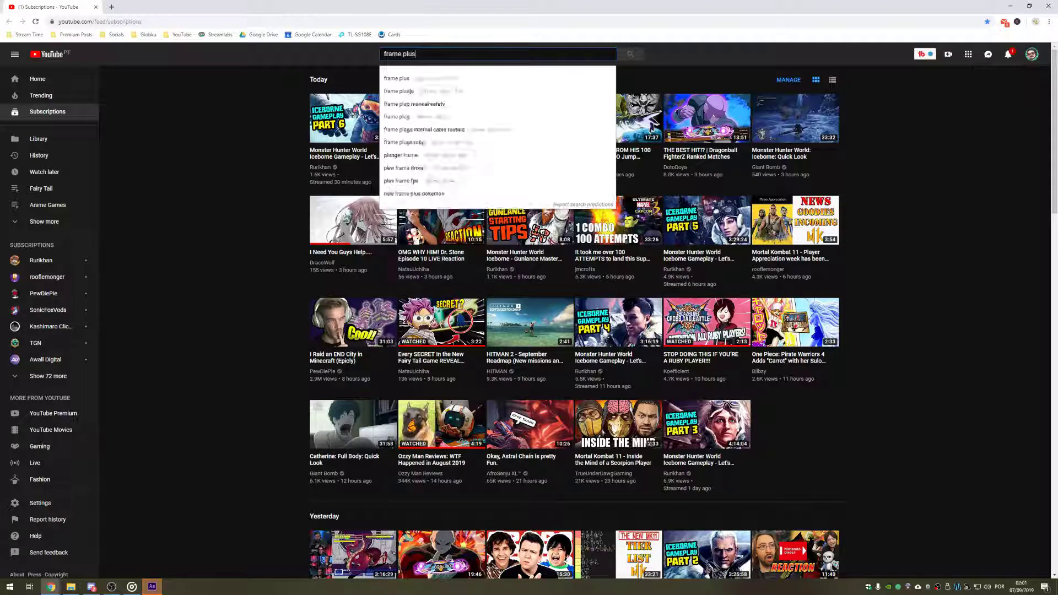
{"action": "key", "text": "Return"}
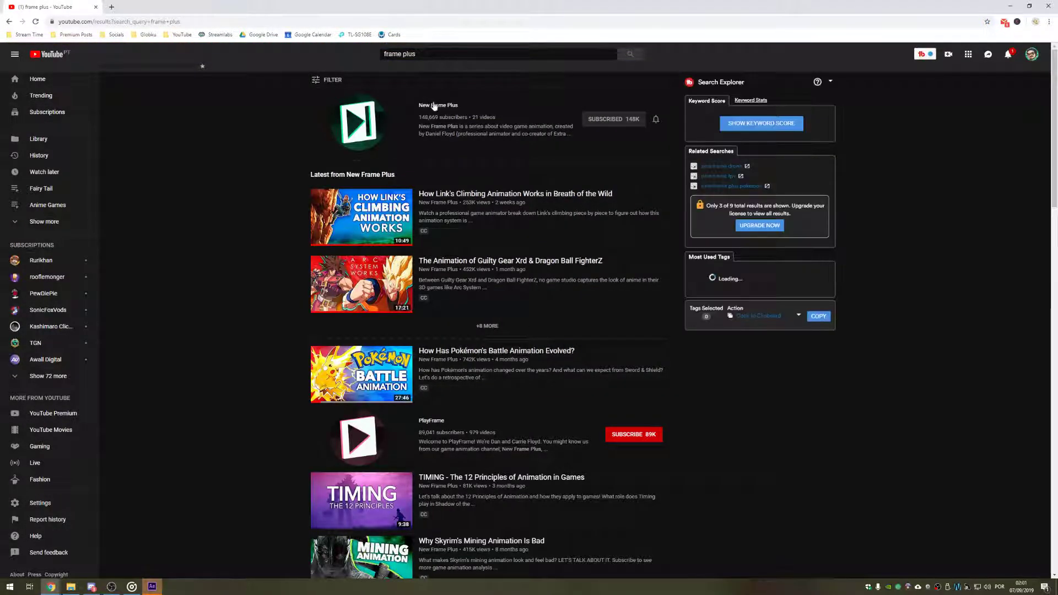
{"action": "left_click", "coordinate": [434, 106]}
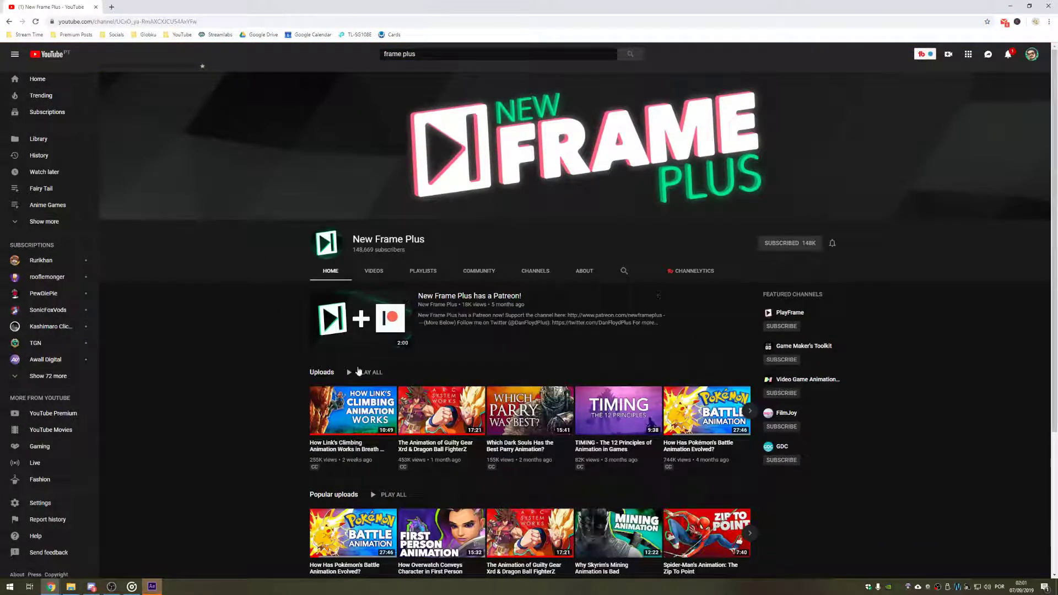
Step: Open "How Link's Climbing Animation Works in Breath of the Wild" in theater mode and skip ahead to its end screen
{"action": "left_click", "coordinate": [371, 409]}
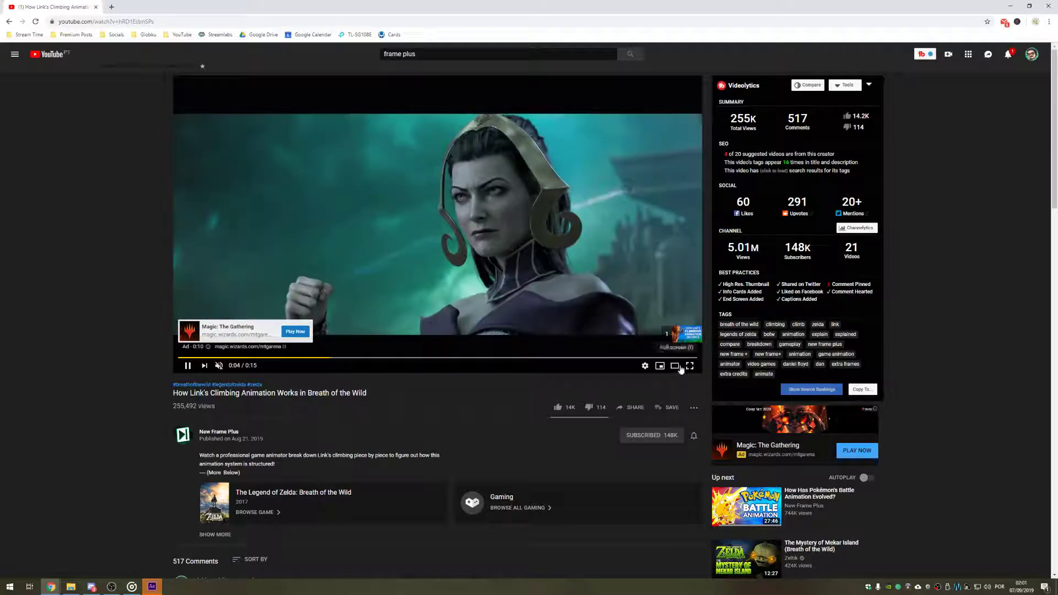
{"action": "left_click", "coordinate": [675, 366]}
{"action": "left_click", "coordinate": [1033, 494]}
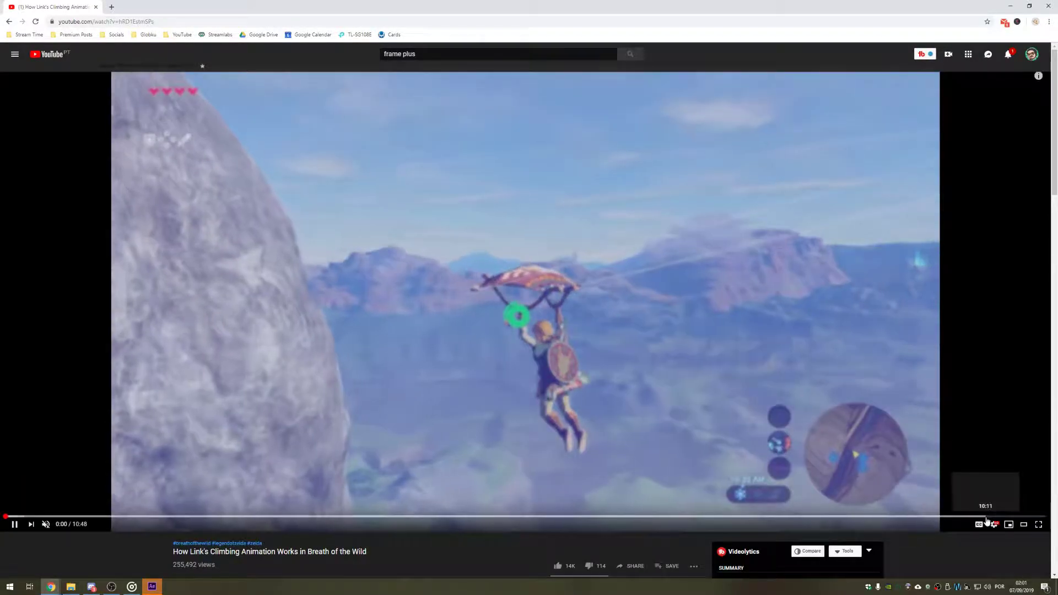
{"action": "left_click_drag", "start_coordinate": [981, 516], "coordinate": [993, 522]}
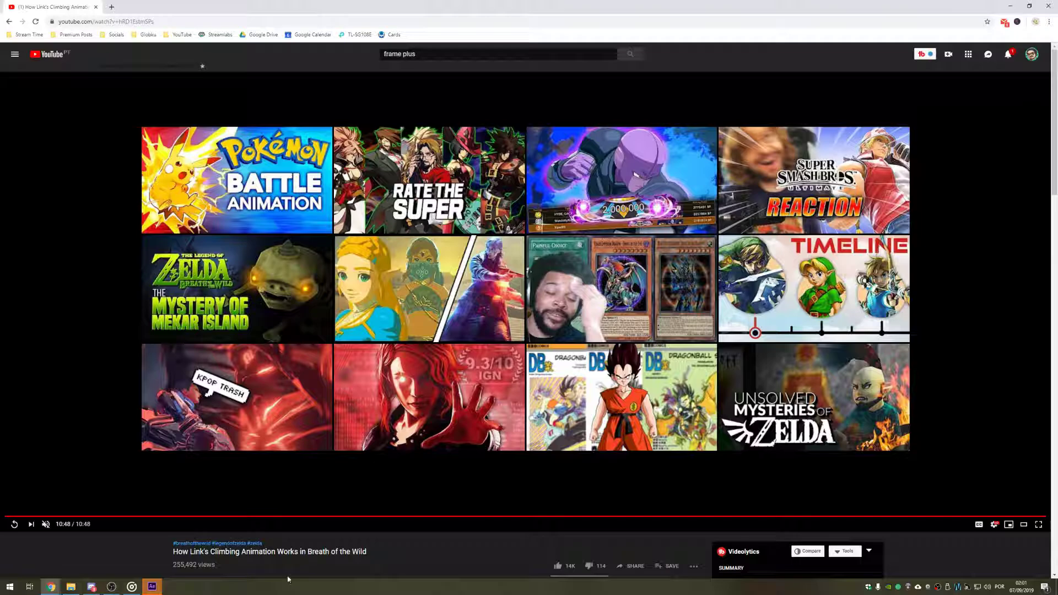
Step: Switch to After Effects, hide the Endscreen composition's transparency grid, enlarge its viewer and show the start of its timeline
{"action": "left_click", "coordinate": [152, 588]}
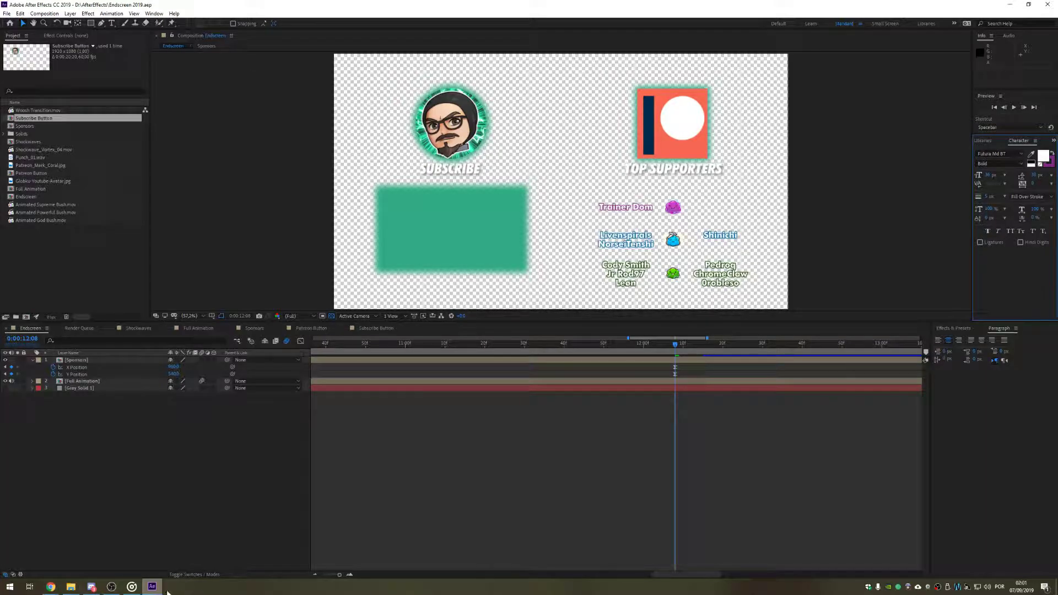
{"action": "left_click", "coordinate": [331, 317]}
{"action": "left_click_drag", "start_coordinate": [385, 322], "coordinate": [386, 379]}
{"action": "left_click", "coordinate": [130, 483]}
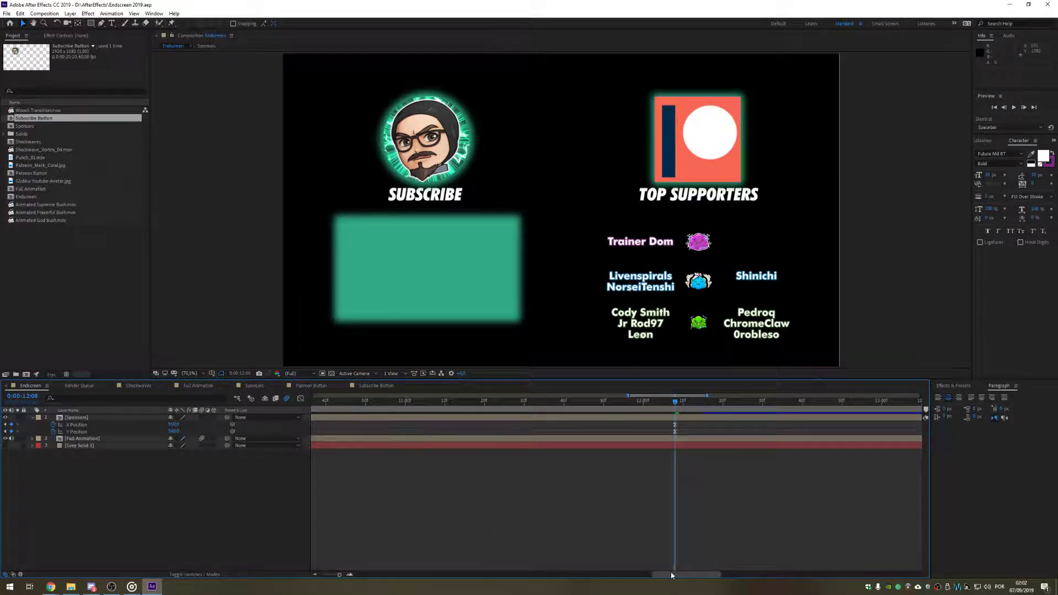
{"action": "left_click_drag", "start_coordinate": [673, 576], "coordinate": [338, 577]}
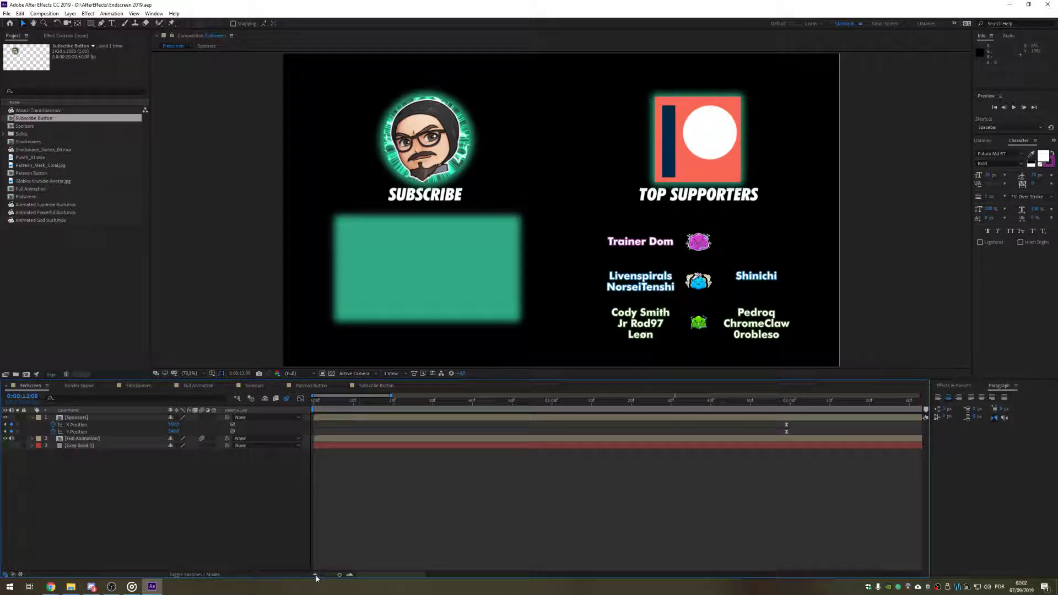
Step: Fit the Endscreen timeline in view, open the Subscribe Button composition and scrub through its animation
{"action": "left_click", "coordinate": [315, 575]}
{"action": "left_click", "coordinate": [315, 576]}
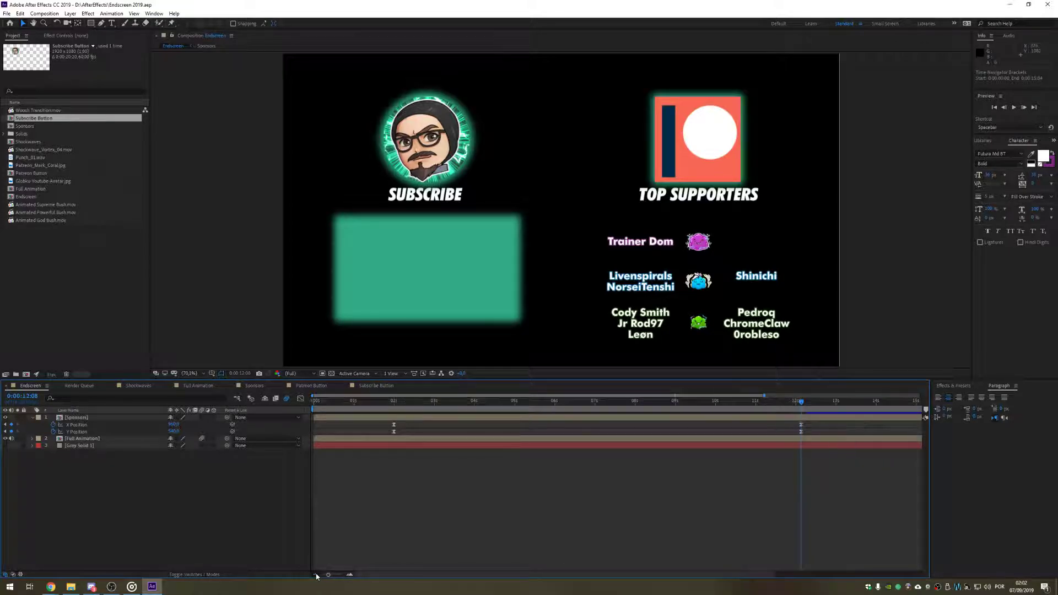
{"action": "left_click", "coordinate": [316, 575]}
{"action": "left_click", "coordinate": [377, 386]}
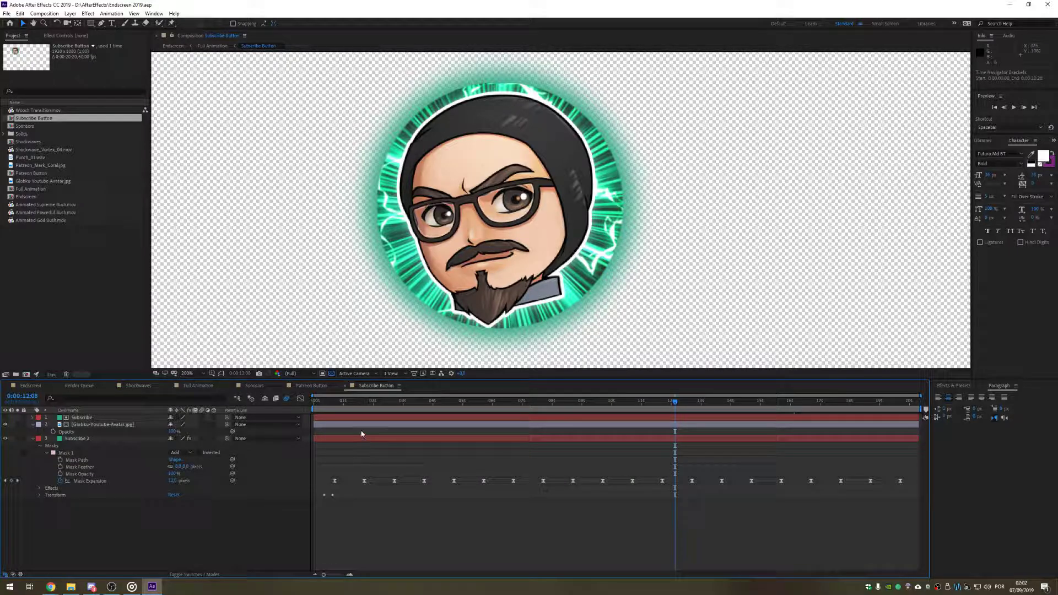
{"action": "left_click_drag", "start_coordinate": [325, 406], "coordinate": [731, 414]}
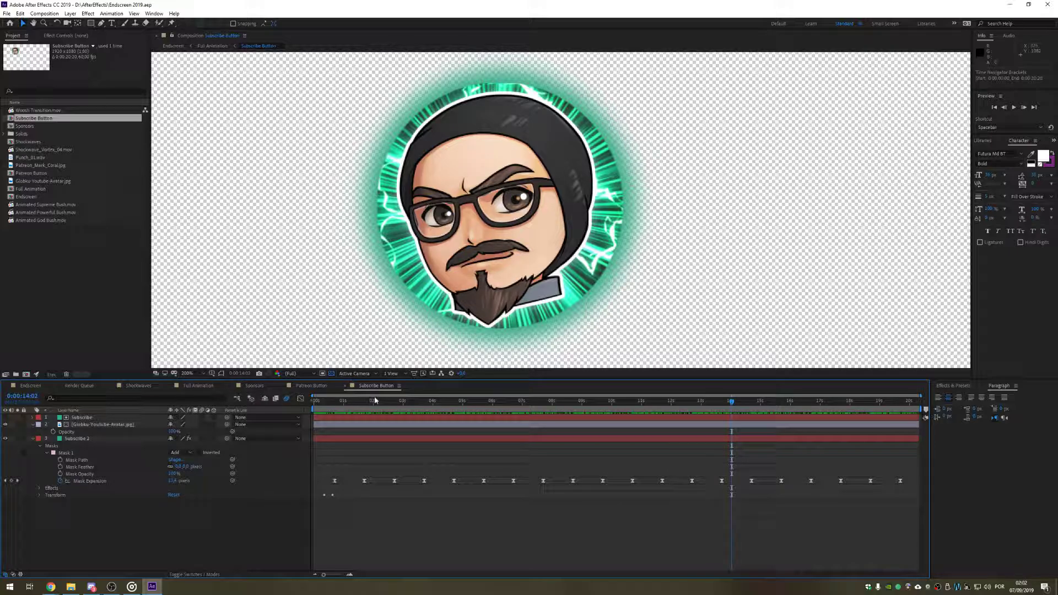
Step: Scrub through the Patreon Button composition's animation and open the Sponsors composition
{"action": "left_click", "coordinate": [317, 386]}
{"action": "left_click_drag", "start_coordinate": [341, 407], "coordinate": [629, 409]}
{"action": "left_click", "coordinate": [248, 389]}
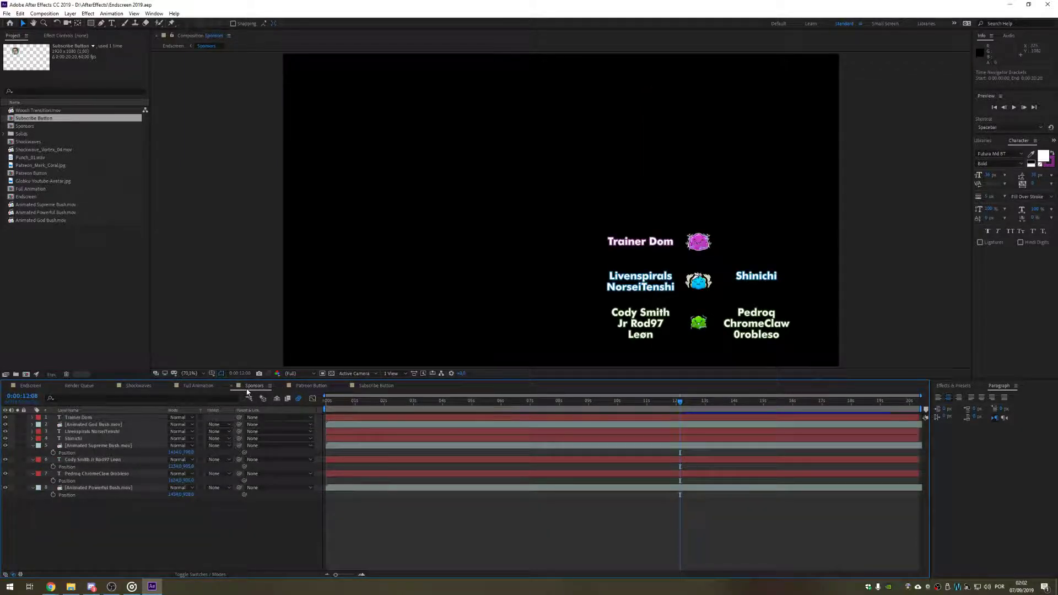
Step: Open the Full Animation composition and scrub from its start to the Subscribe button's entrance at 0:00:00:44
{"action": "left_click", "coordinate": [199, 386]}
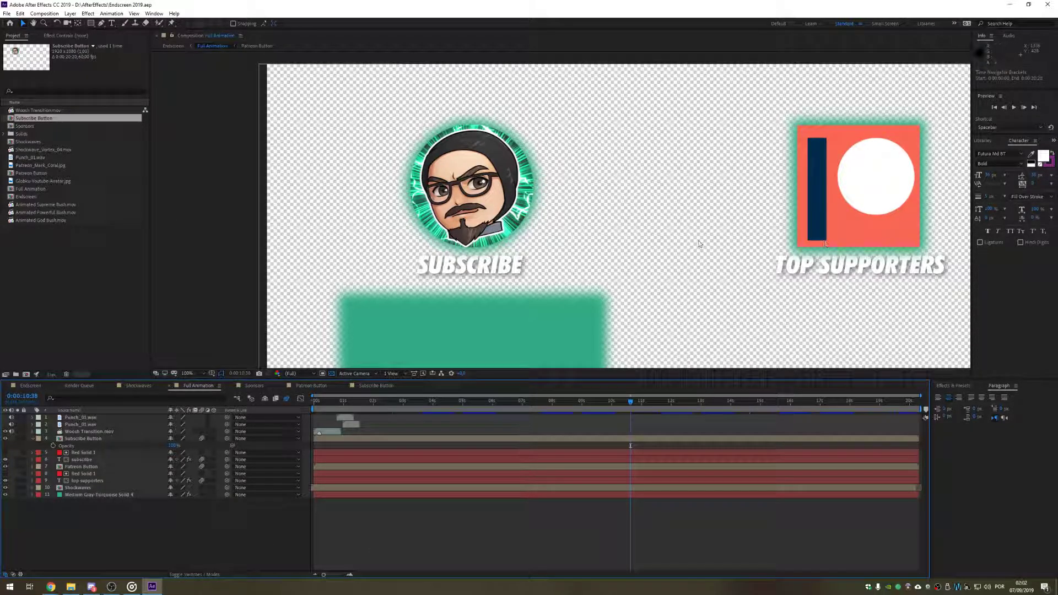
{"action": "left_click", "coordinate": [311, 410]}
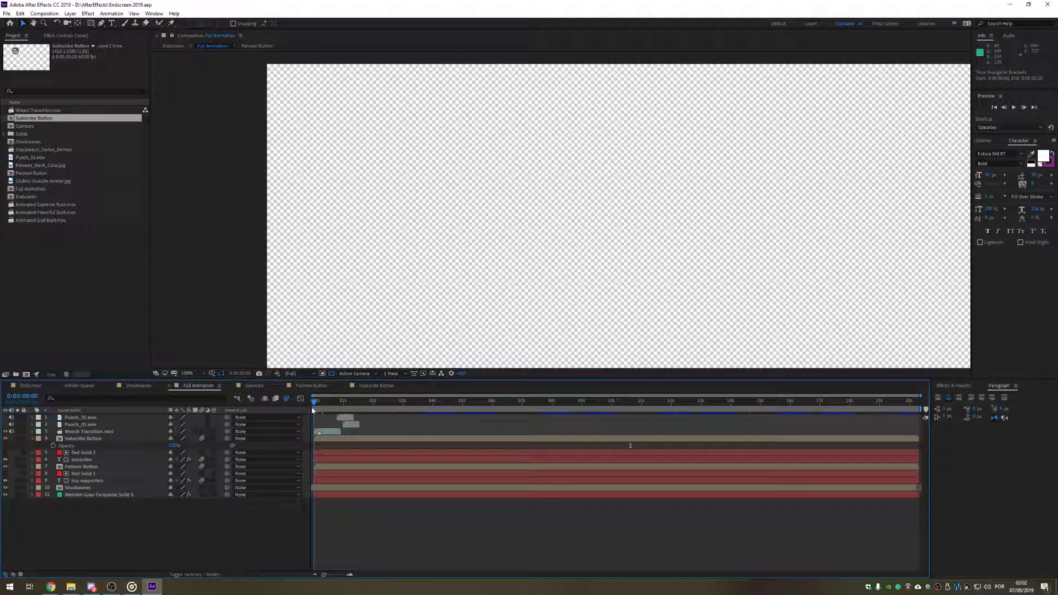
{"action": "left_click_drag", "start_coordinate": [312, 411], "coordinate": [337, 411]}
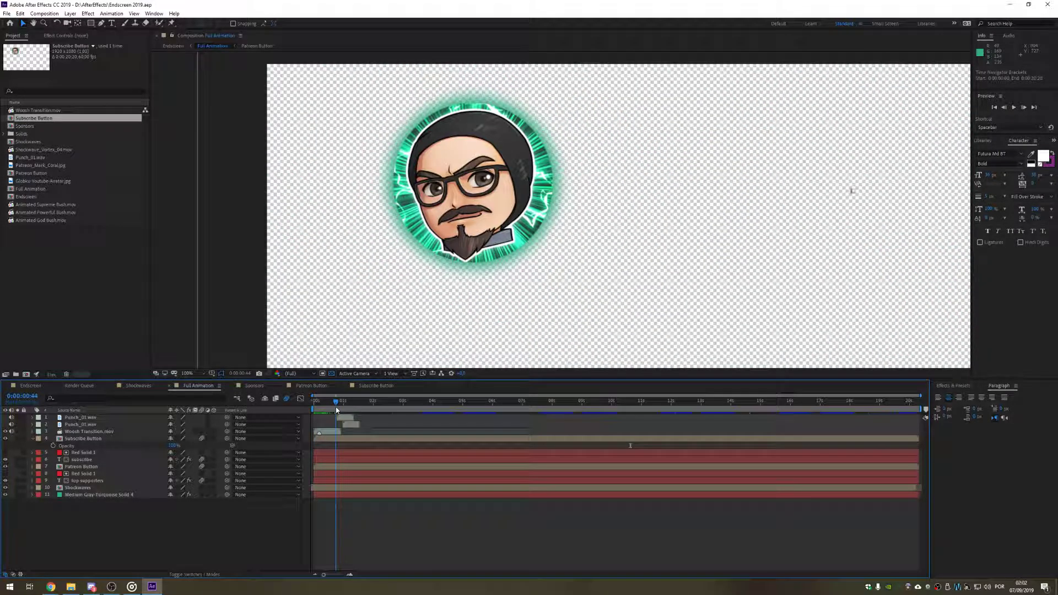
Step: Reveal the keyframed properties of all Full Animation layers, keeping the Woosh Transition layer collapsed
{"action": "left_click", "coordinate": [90, 439]}
{"action": "left_click", "coordinate": [93, 418]}
{"action": "left_click", "coordinate": [93, 496], "text": "shift"}
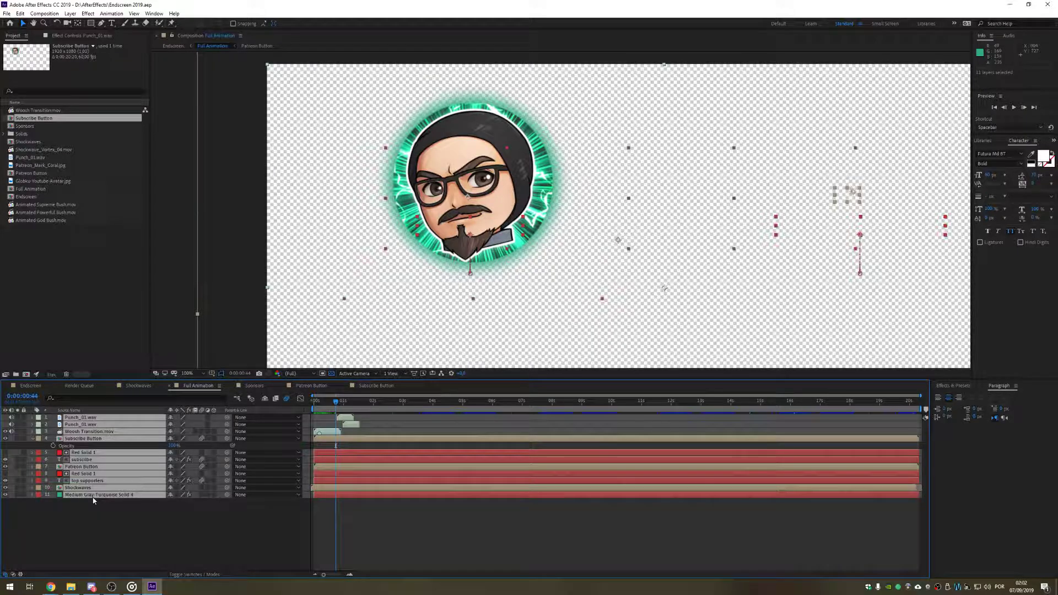
{"action": "key", "text": "u"}
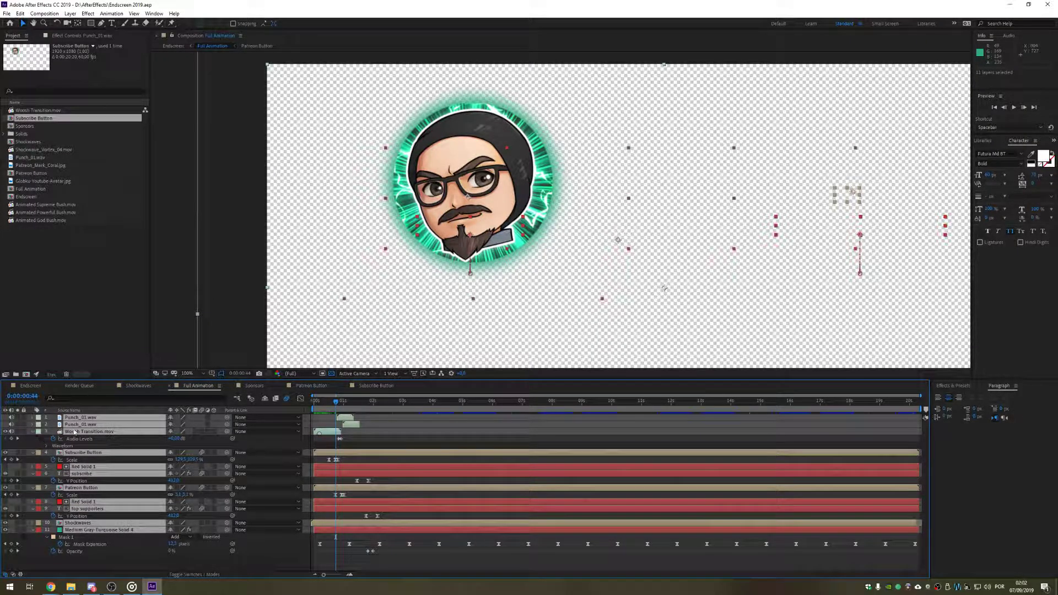
{"action": "left_click", "coordinate": [33, 432]}
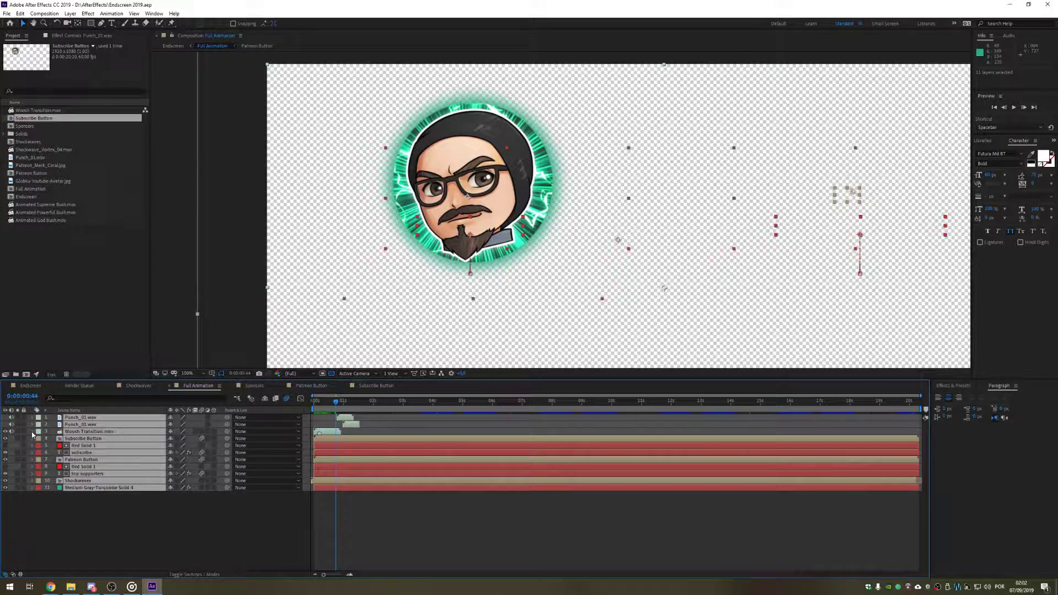
{"action": "left_click", "coordinate": [33, 432]}
{"action": "key", "text": "u"}
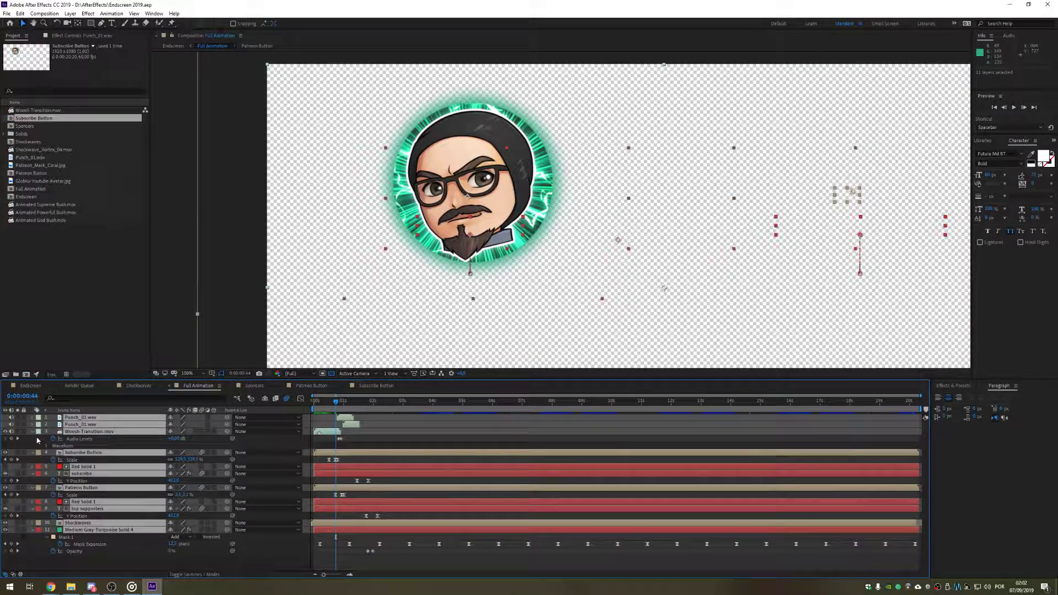
{"action": "left_click", "coordinate": [118, 563]}
{"action": "left_click", "coordinate": [33, 433]}
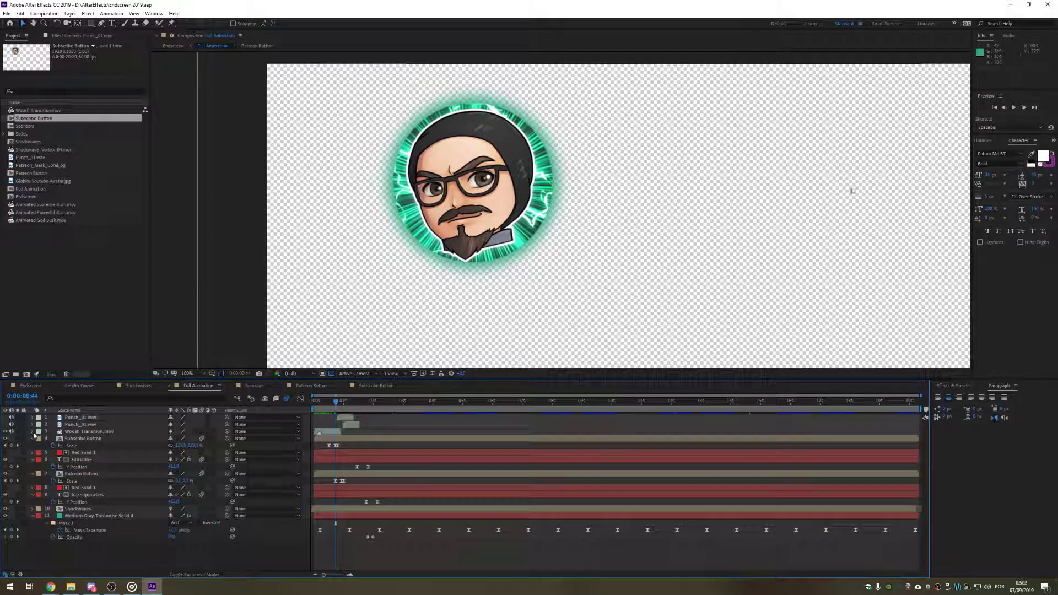
Step: Examine the Subscribe Button layer's Scale keyframes in the enlarged timeline, scrubbing between the first at 0:00:00:30 and the last
{"action": "left_click", "coordinate": [116, 439]}
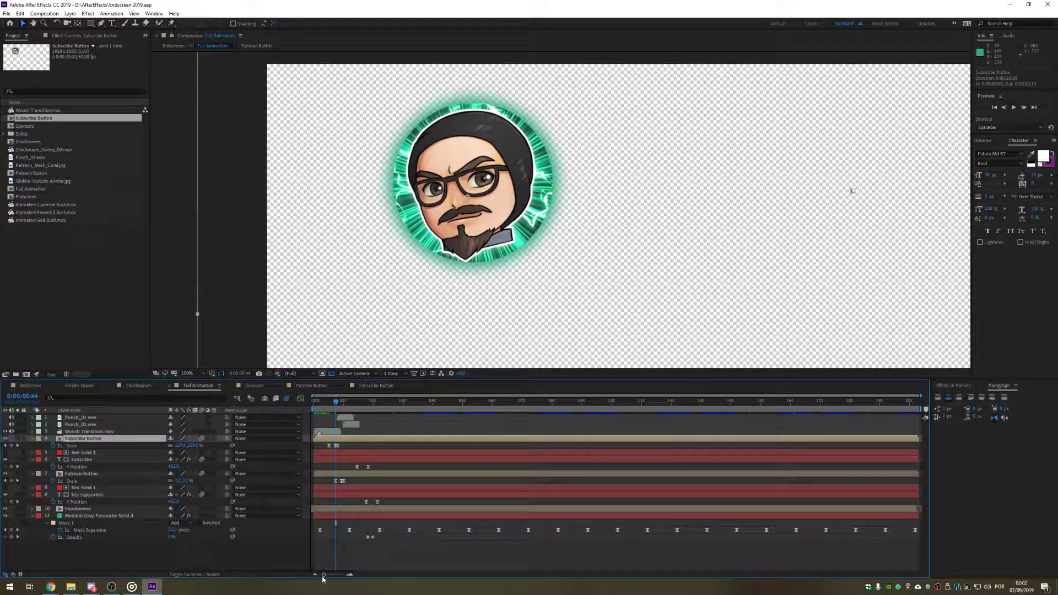
{"action": "left_click", "coordinate": [351, 577]}
{"action": "left_click", "coordinate": [351, 576]}
{"action": "left_click", "coordinate": [351, 576]}
{"action": "left_click_drag", "start_coordinate": [390, 577], "coordinate": [372, 577]}
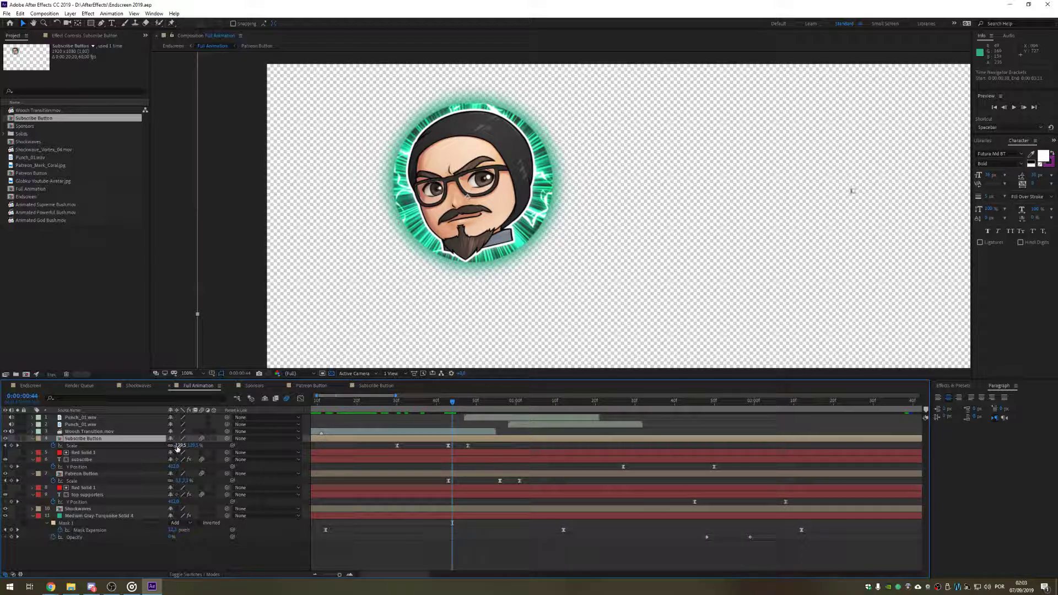
{"action": "left_click", "coordinate": [4, 446]}
{"action": "left_click", "coordinate": [5, 445]}
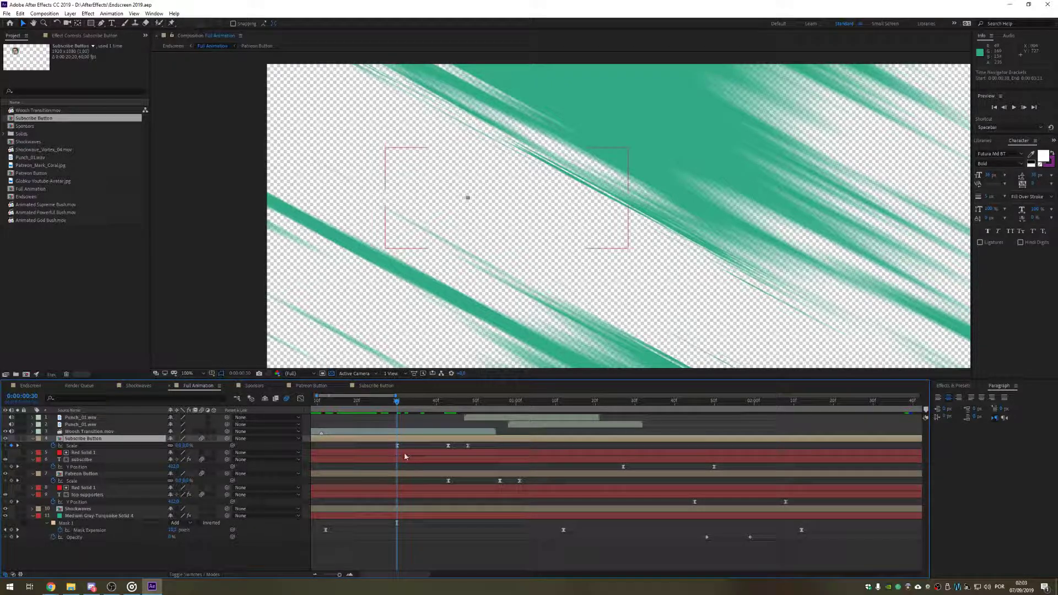
{"action": "left_click", "coordinate": [448, 404]}
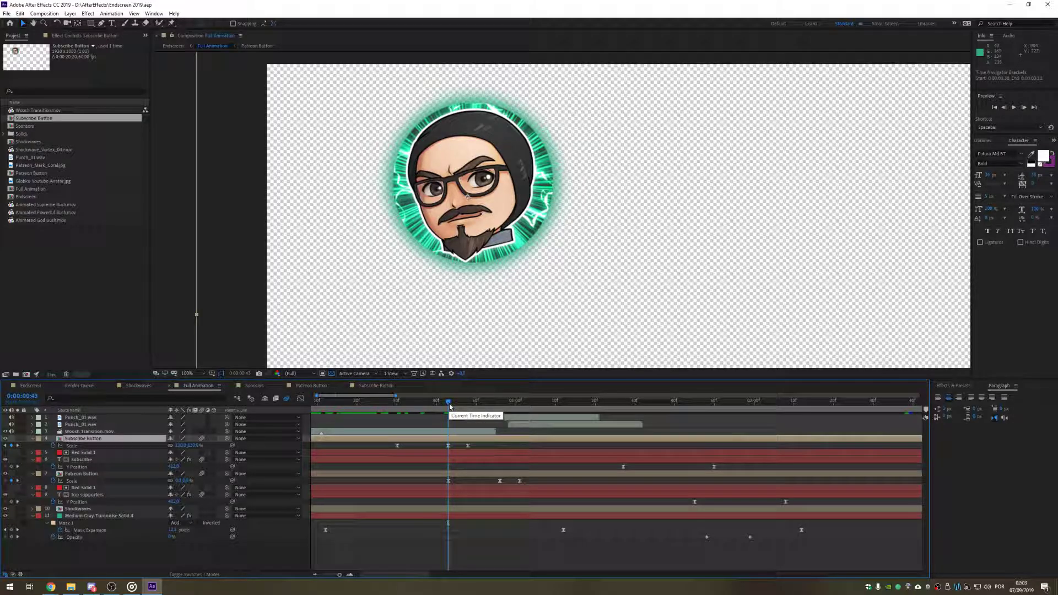
{"action": "mouse_move", "coordinate": [450, 407]}
{"action": "left_mouse_down"}
{"action": "mouse_move", "coordinate": [469, 406]}
{"action": "mouse_move", "coordinate": [400, 409]}
{"action": "left_mouse_up"}
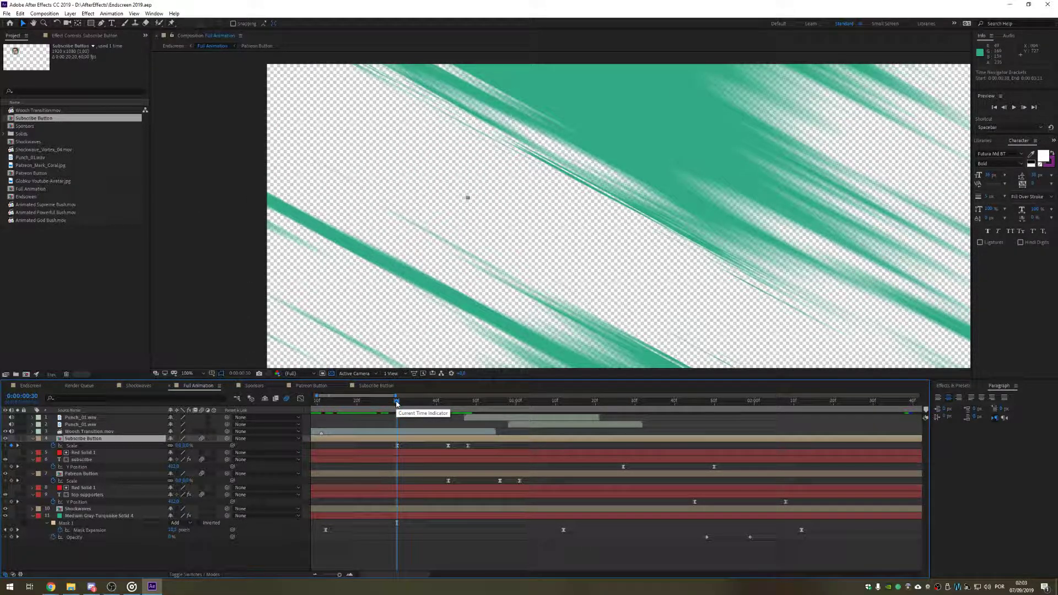
{"action": "left_click_drag", "start_coordinate": [398, 404], "coordinate": [468, 412]}
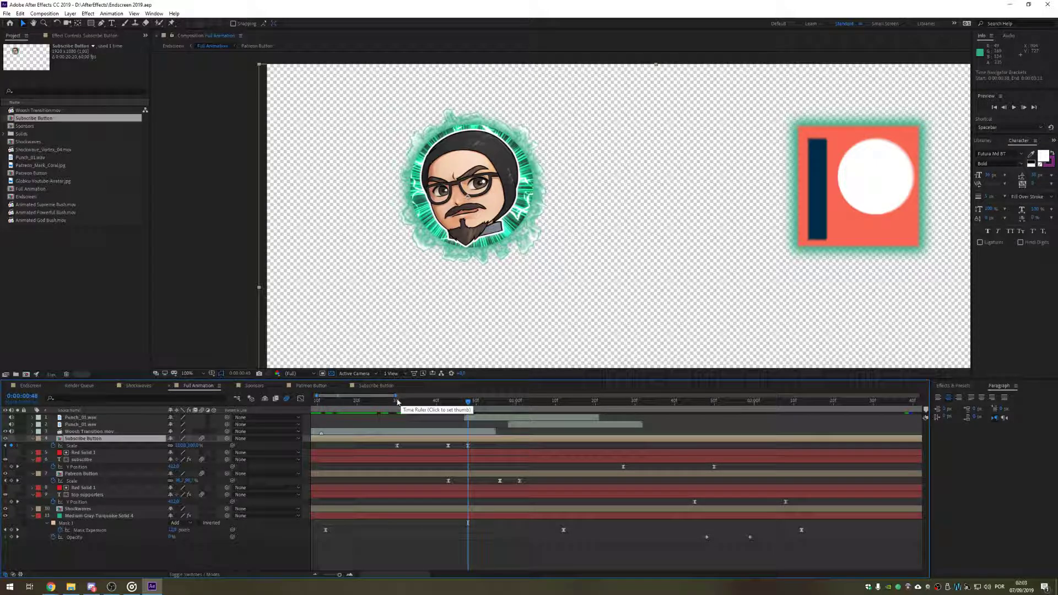
Step: Select the first punch sound layer and preview the buttons' pop-in animation from around 0:00:00:30
{"action": "left_click", "coordinate": [466, 419]}
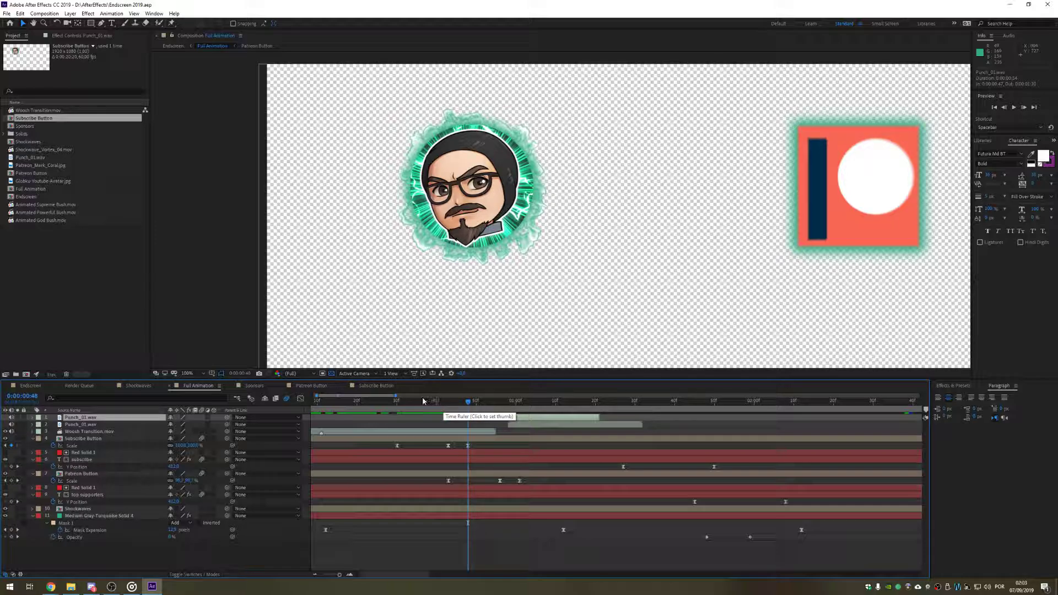
{"action": "left_click", "coordinate": [397, 402]}
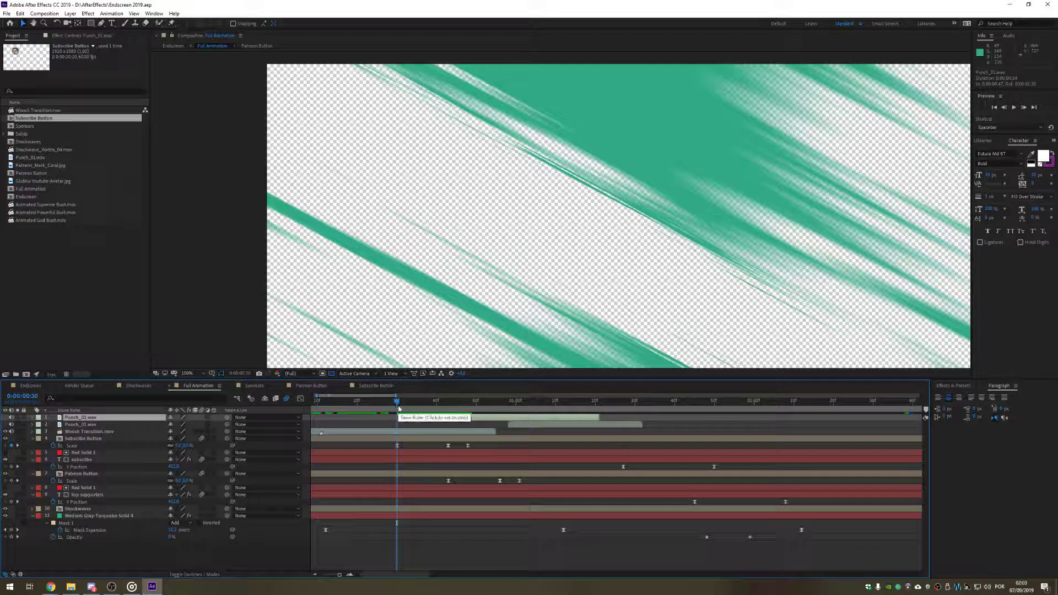
{"action": "key", "text": "space"}
{"action": "left_click_drag", "start_coordinate": [409, 410], "coordinate": [367, 417]}
{"action": "key", "text": "space"}
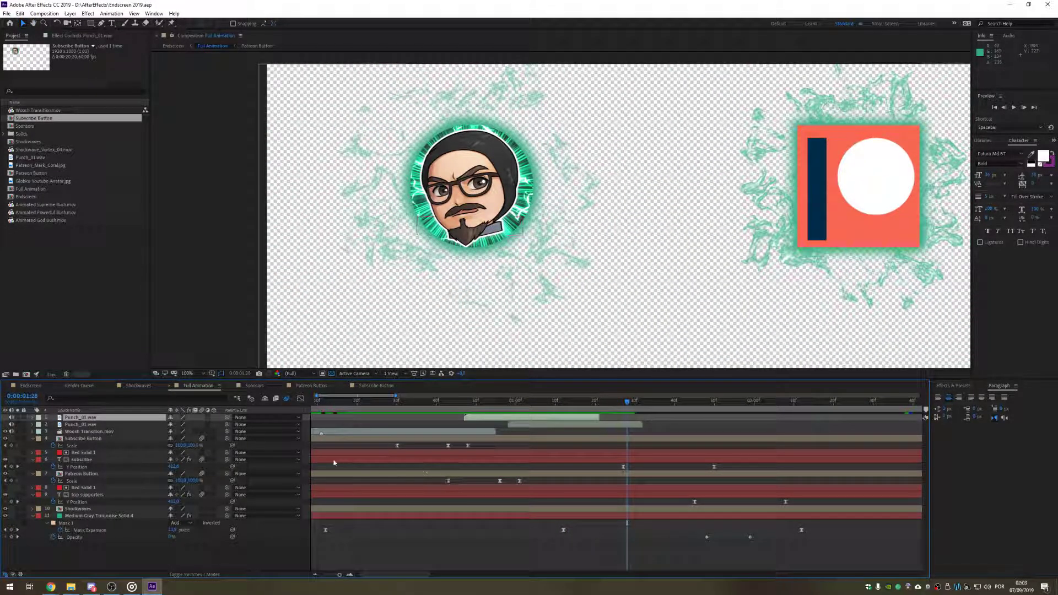
Step: Scrub through both buttons' scale animations and on to the caption reveals at 0:00:01:51
{"action": "left_click", "coordinate": [396, 405]}
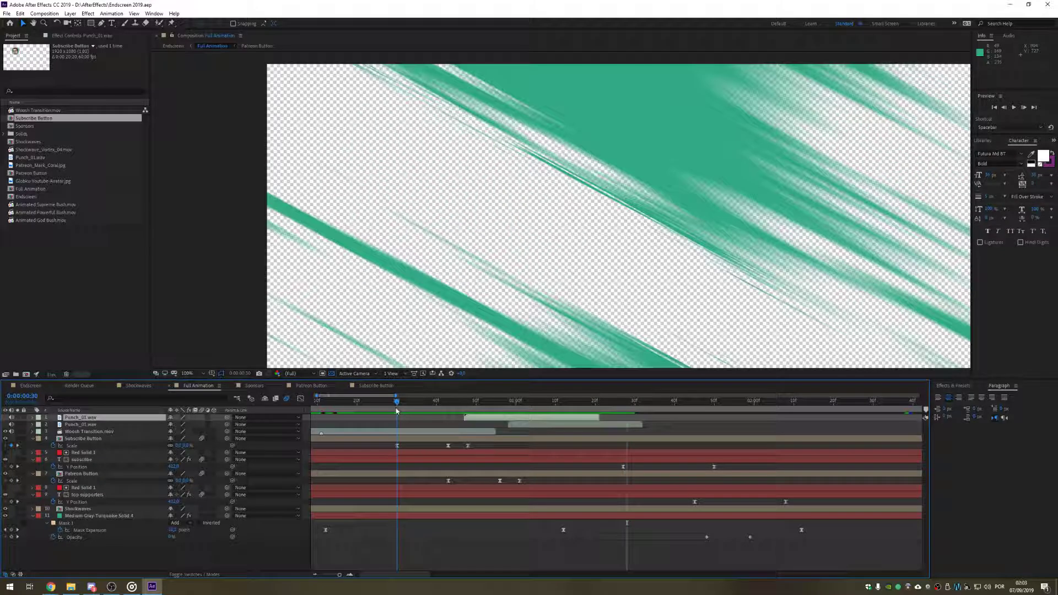
{"action": "left_click_drag", "start_coordinate": [397, 410], "coordinate": [469, 415]}
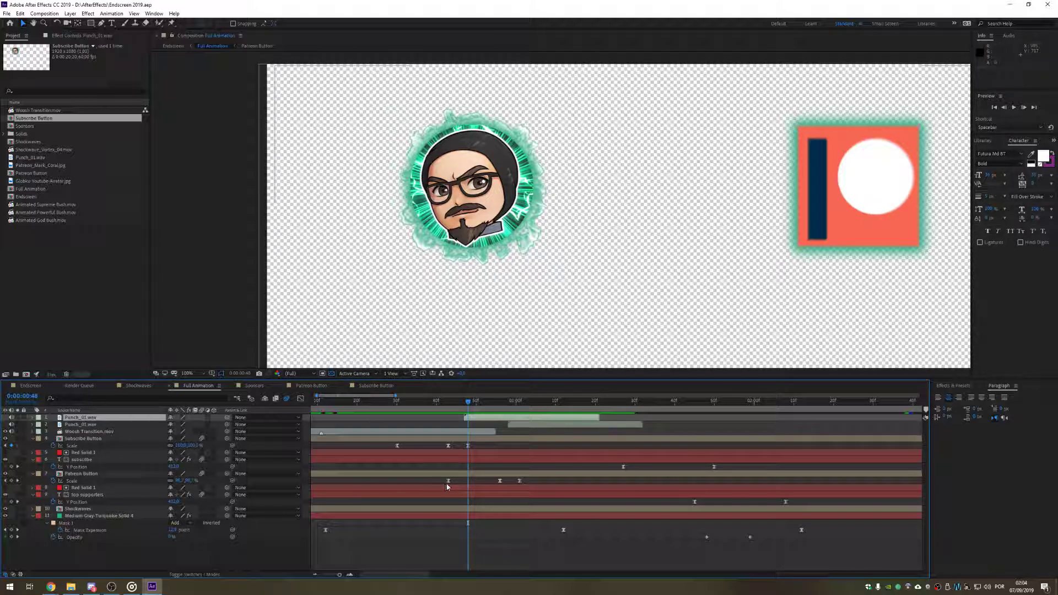
{"action": "left_click", "coordinate": [449, 401]}
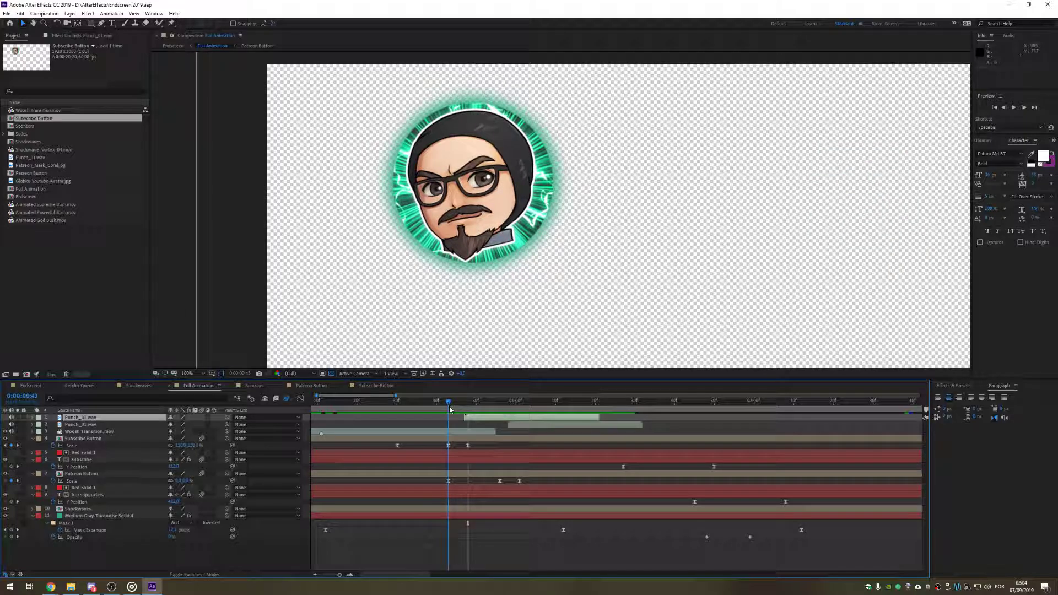
{"action": "mouse_move", "coordinate": [413, 403]}
{"action": "left_mouse_down"}
{"action": "mouse_move", "coordinate": [399, 408]}
{"action": "mouse_move", "coordinate": [577, 431]}
{"action": "mouse_move", "coordinate": [772, 426]}
{"action": "mouse_move", "coordinate": [632, 414]}
{"action": "mouse_move", "coordinate": [770, 415]}
{"action": "mouse_move", "coordinate": [708, 423]}
{"action": "mouse_move", "coordinate": [718, 422]}
{"action": "left_mouse_up"}
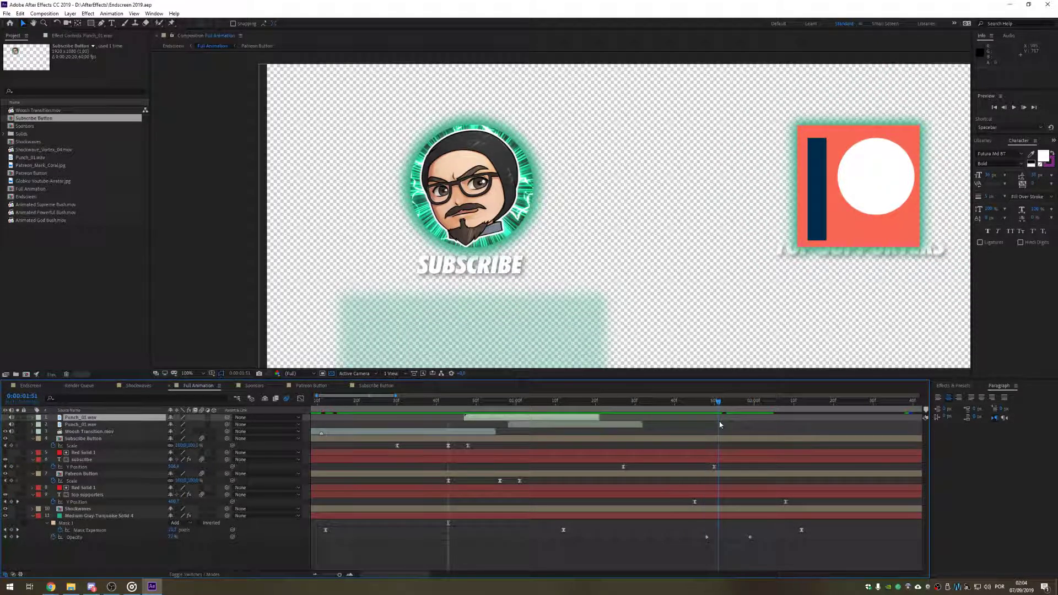
Step: Select each Red Solid 1 matte layer in turn and scrub through the SUBSCRIBE caption's reveal beneath the button
{"action": "left_click", "coordinate": [93, 489]}
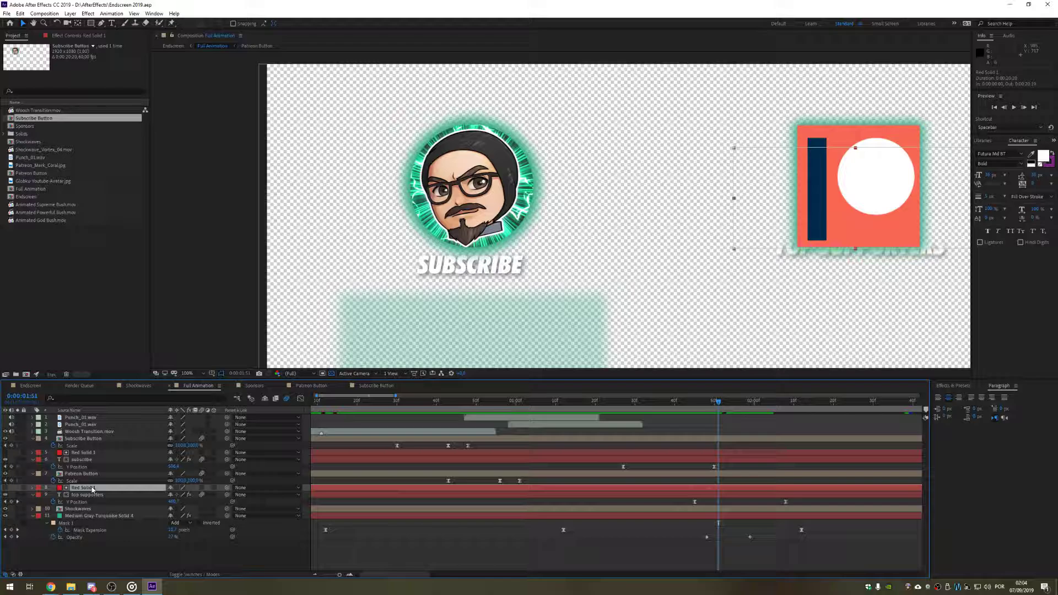
{"action": "left_click", "coordinate": [81, 453]}
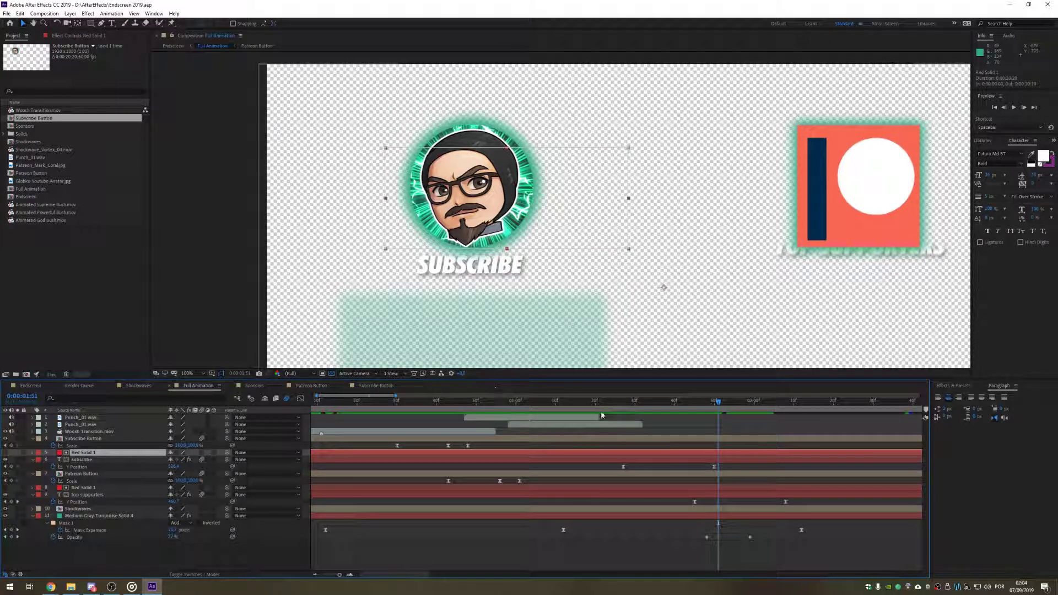
{"action": "left_click_drag", "start_coordinate": [718, 410], "coordinate": [633, 411]}
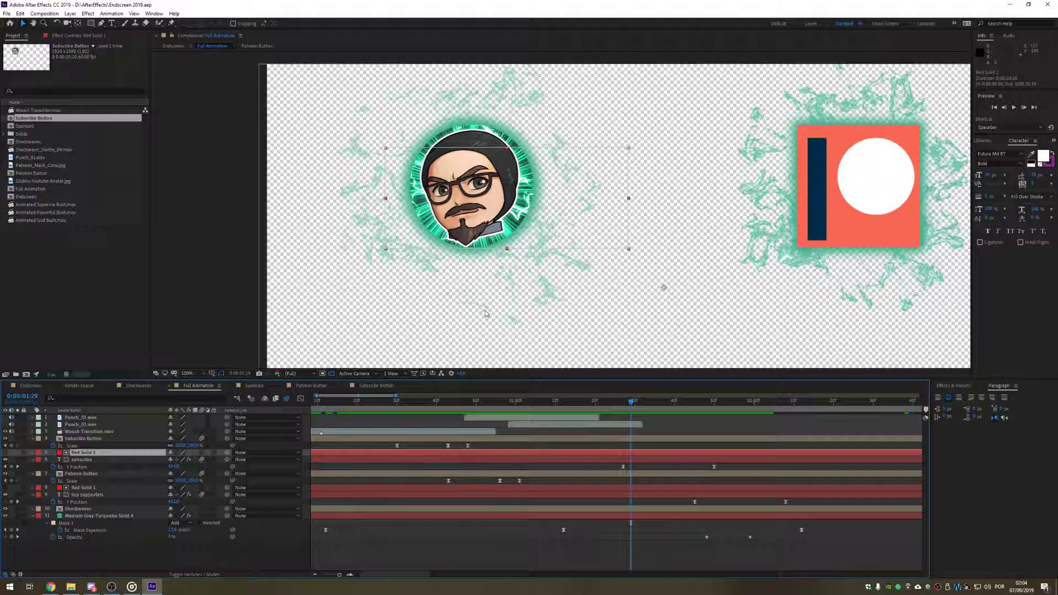
{"action": "left_click_drag", "start_coordinate": [631, 404], "coordinate": [707, 402]}
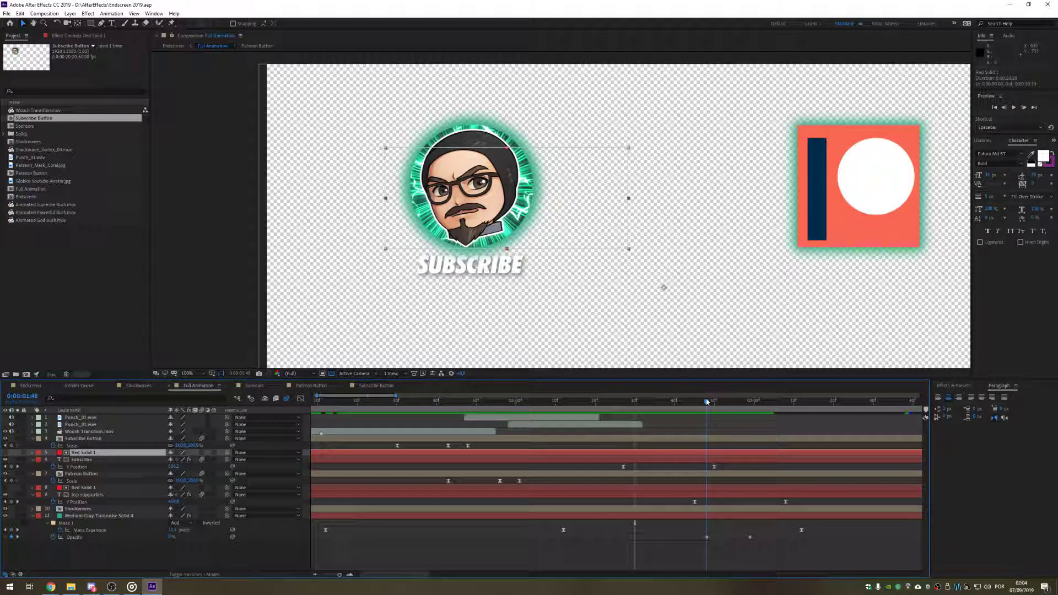
Step: Scrub through the green video placeholder's fade-in and glow pulse with the whole composition frame visible
{"action": "left_click_drag", "start_coordinate": [707, 402], "coordinate": [763, 407]}
{"action": "scroll", "coordinate": [414, 332], "scroll_direction": "down", "scroll_amount": 2}
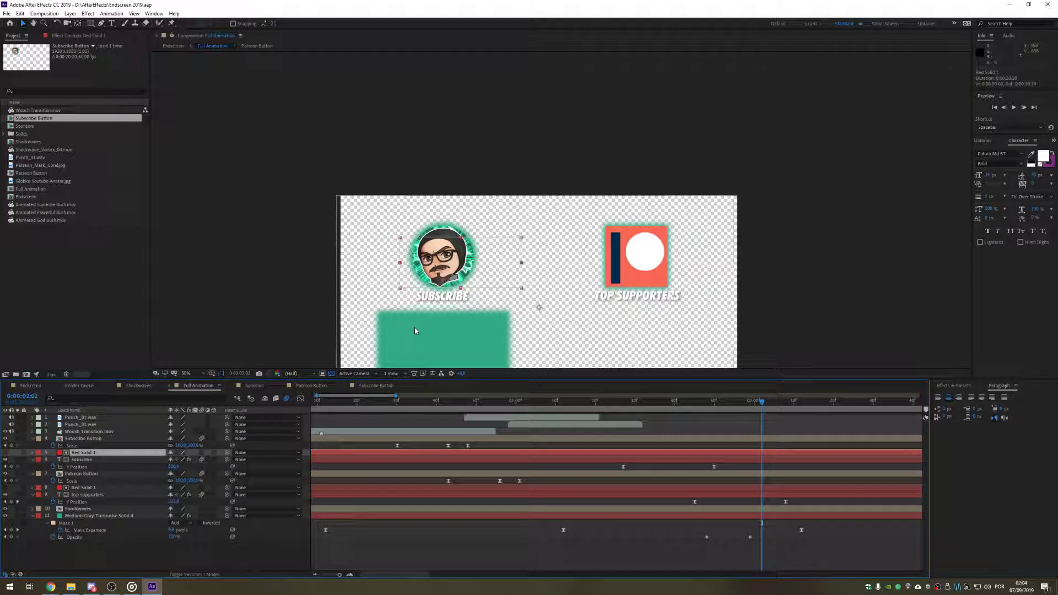
{"action": "left_click_drag", "start_coordinate": [372, 311], "coordinate": [315, 201]}
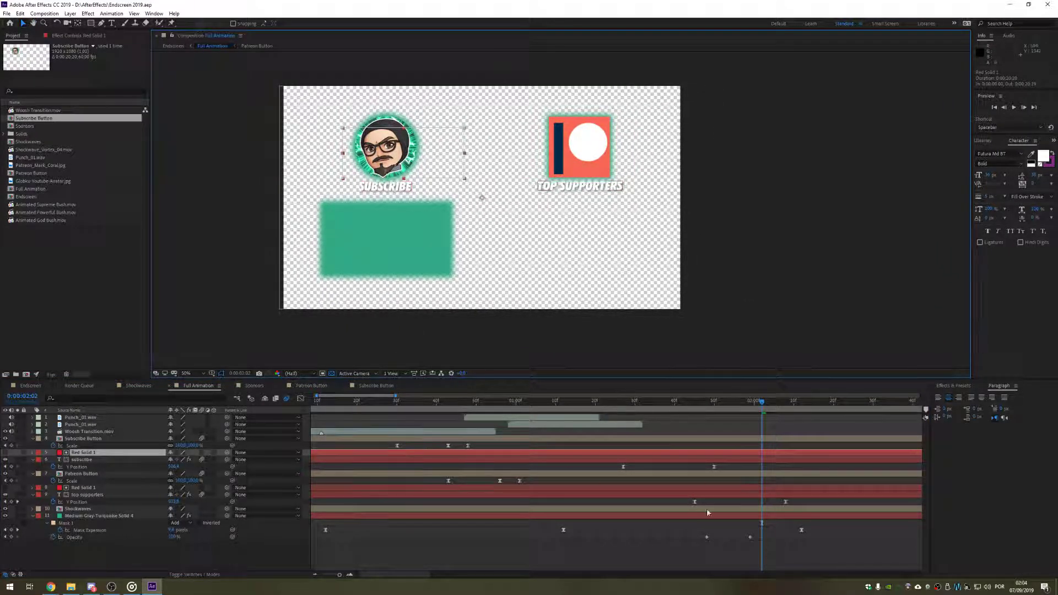
{"action": "left_click_drag", "start_coordinate": [771, 406], "coordinate": [915, 411]}
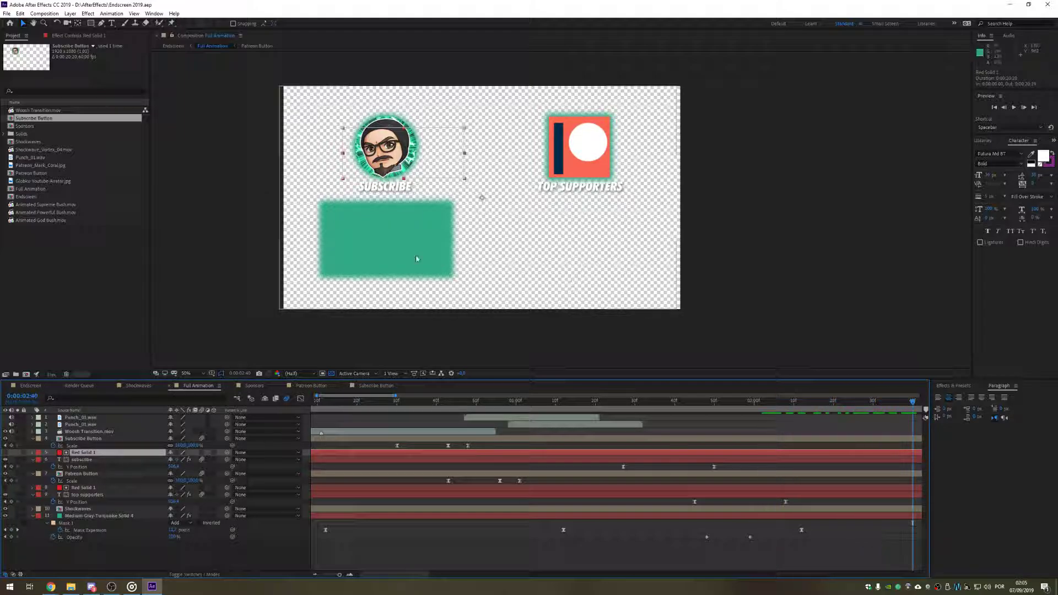
Step: Scrub through the Sponsors composition's animated icons and return to the Endscreen composition
{"action": "left_click", "coordinate": [254, 385]}
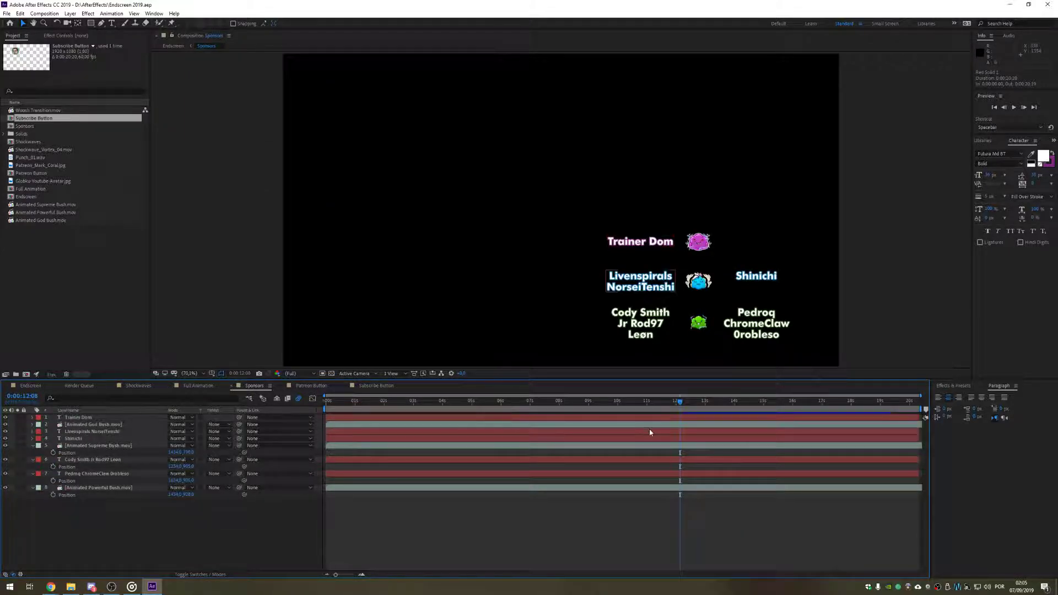
{"action": "left_click_drag", "start_coordinate": [677, 403], "coordinate": [653, 402]}
{"action": "left_click", "coordinate": [699, 240]}
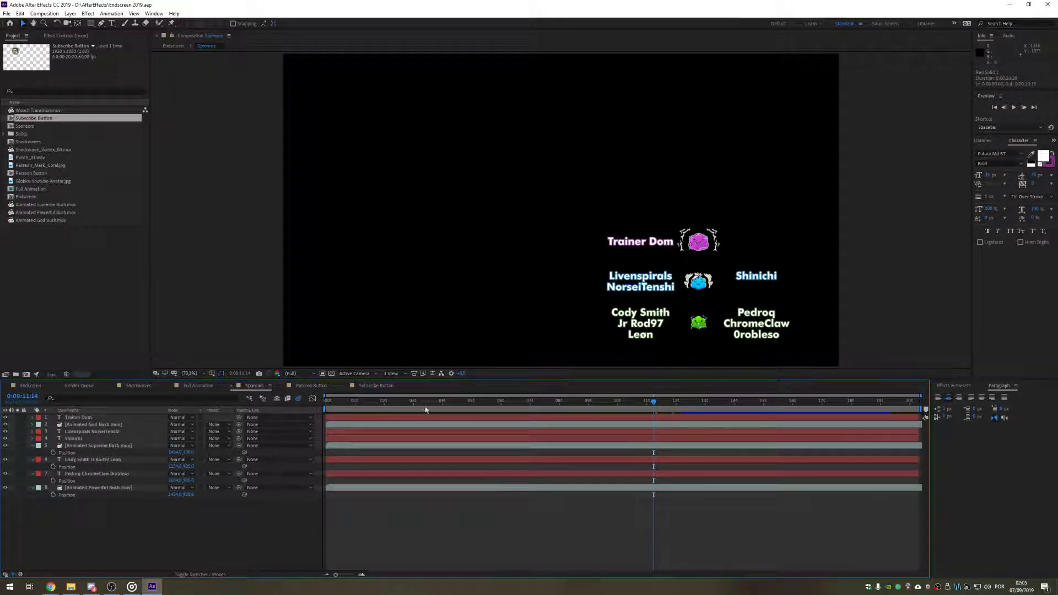
{"action": "left_click_drag", "start_coordinate": [465, 405], "coordinate": [748, 405]}
{"action": "left_click", "coordinate": [30, 385]}
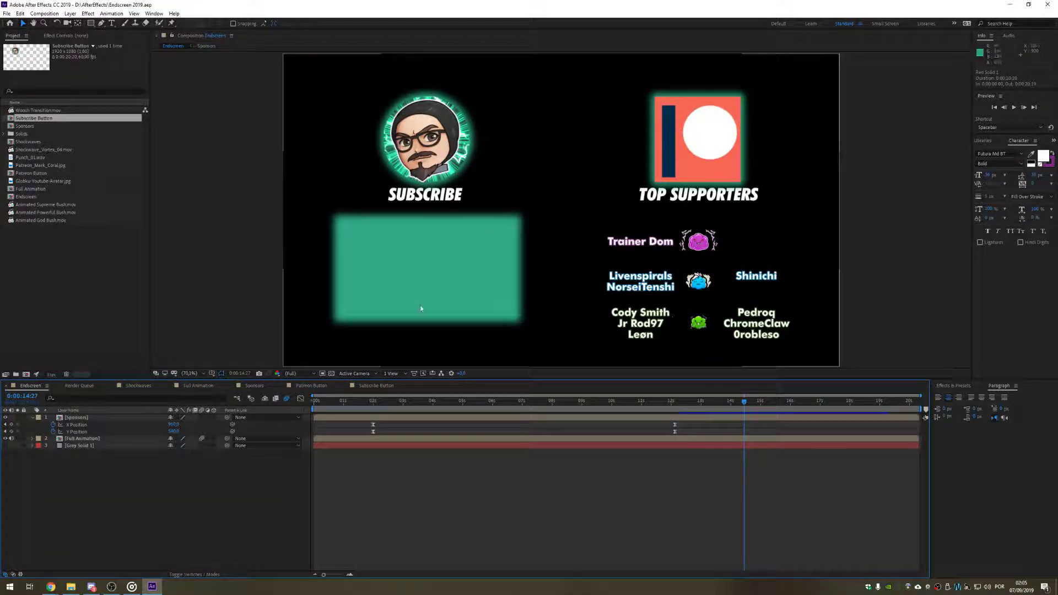
Step: Select the Sponsors layer, then scrub and play its rise between the two position keyframes and beyond
{"action": "left_click", "coordinate": [74, 418]}
{"action": "left_click_drag", "start_coordinate": [361, 408], "coordinate": [373, 406]}
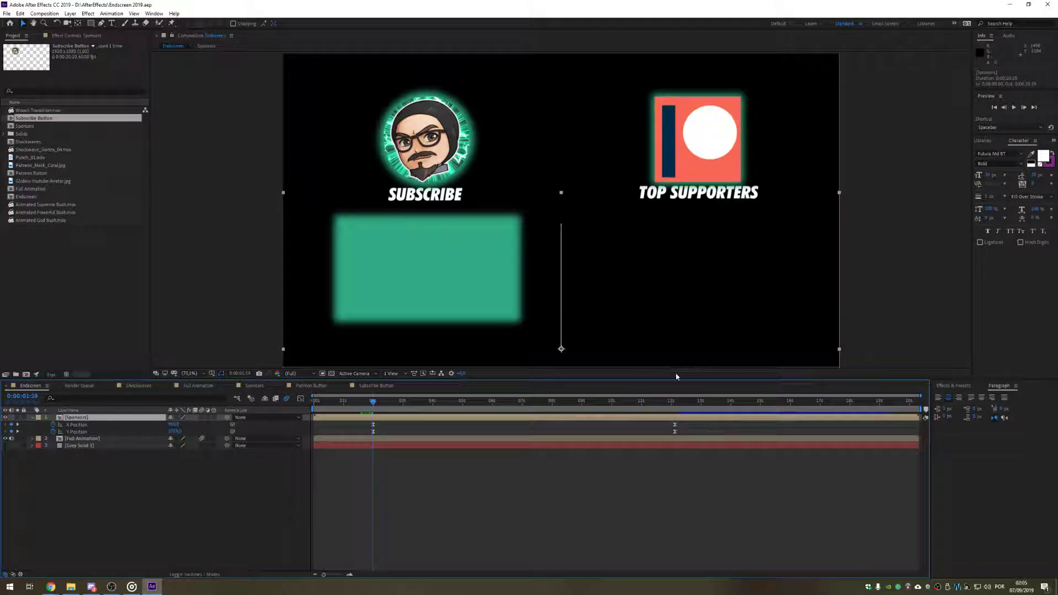
{"action": "left_click", "coordinate": [675, 403]}
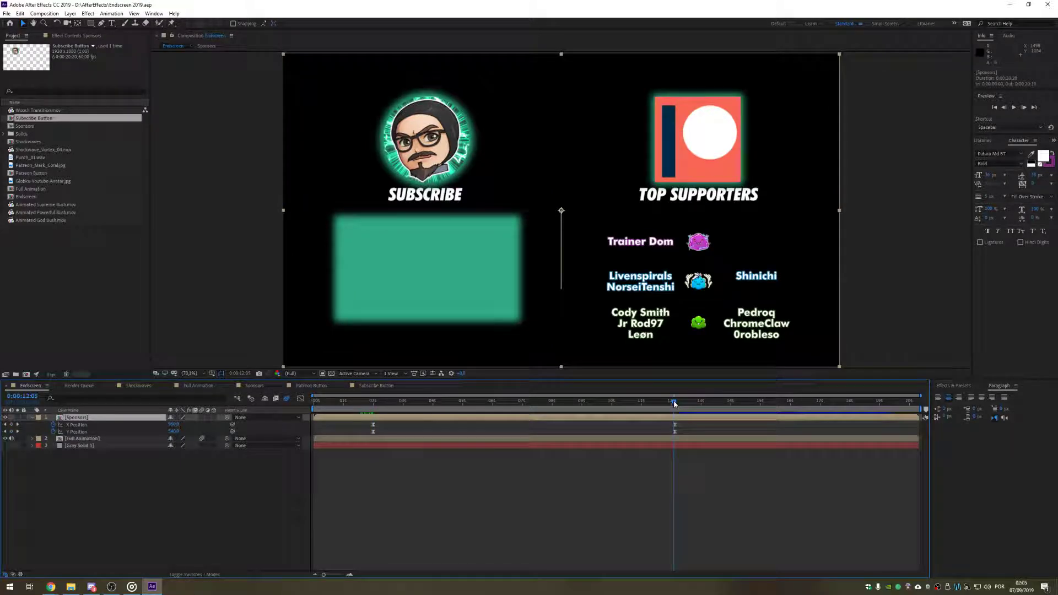
{"action": "left_click", "coordinate": [379, 403]}
{"action": "left_click_drag", "start_coordinate": [384, 409], "coordinate": [677, 416]}
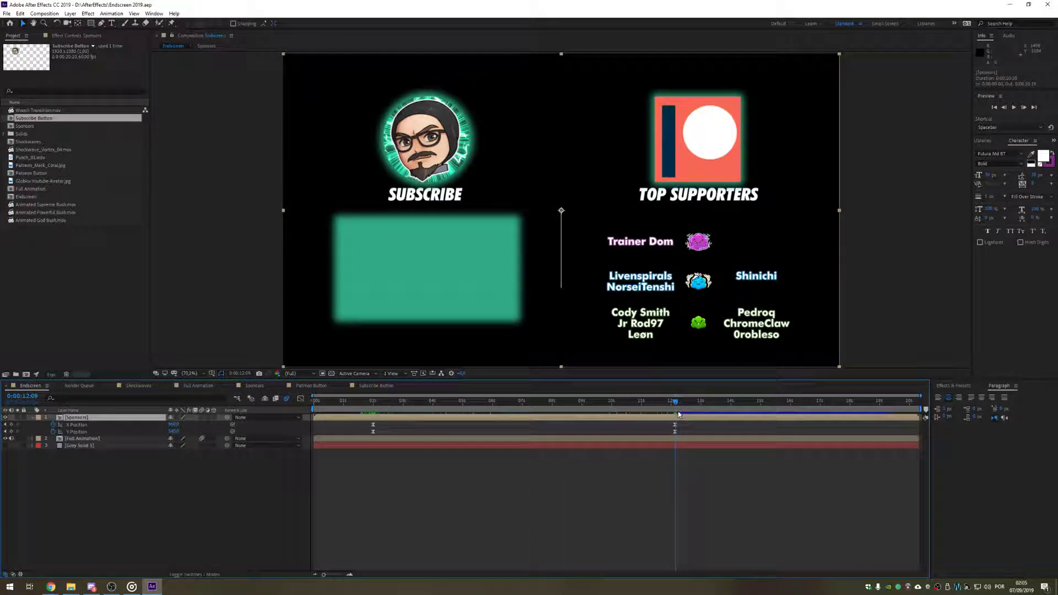
{"action": "key", "text": "space"}
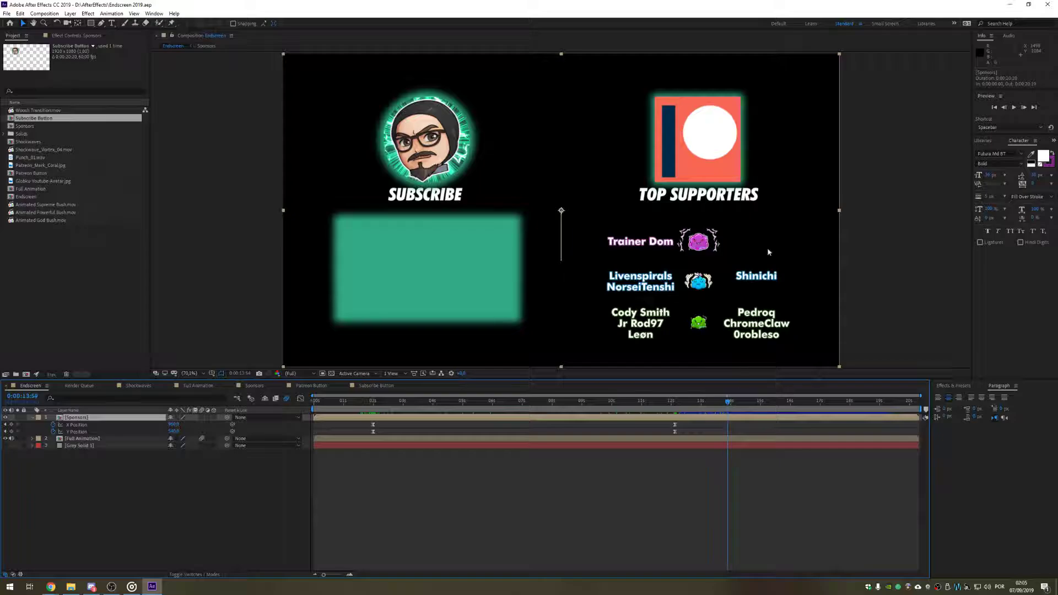
{"action": "key", "text": "space"}
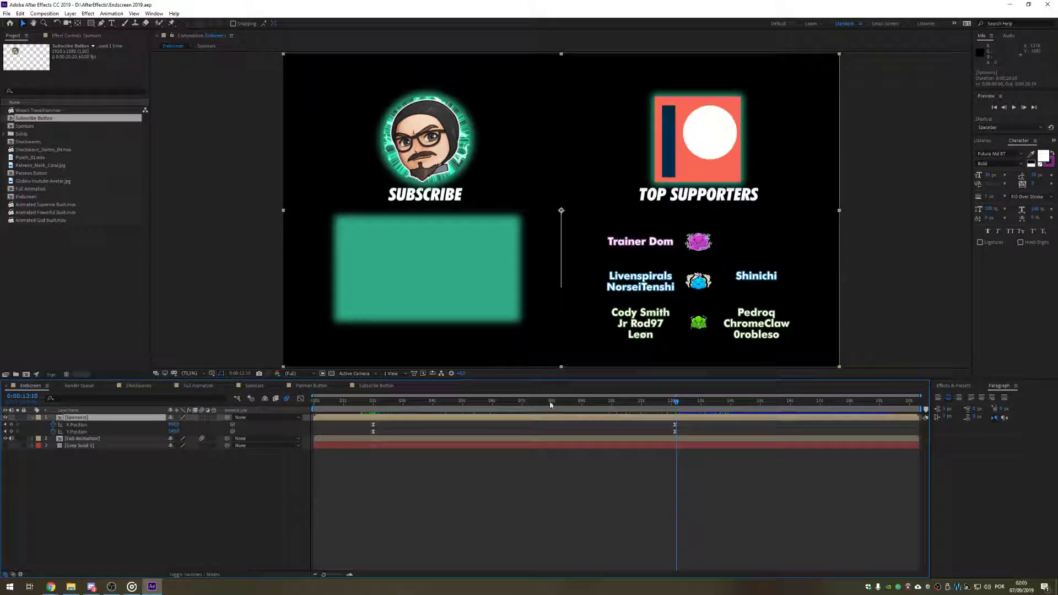
Step: At the second position keyframe (0:00:12:08), change the Sponsors layer's Y Position so the supporter names overlap the Patreon button
{"action": "left_click", "coordinate": [5, 431]}
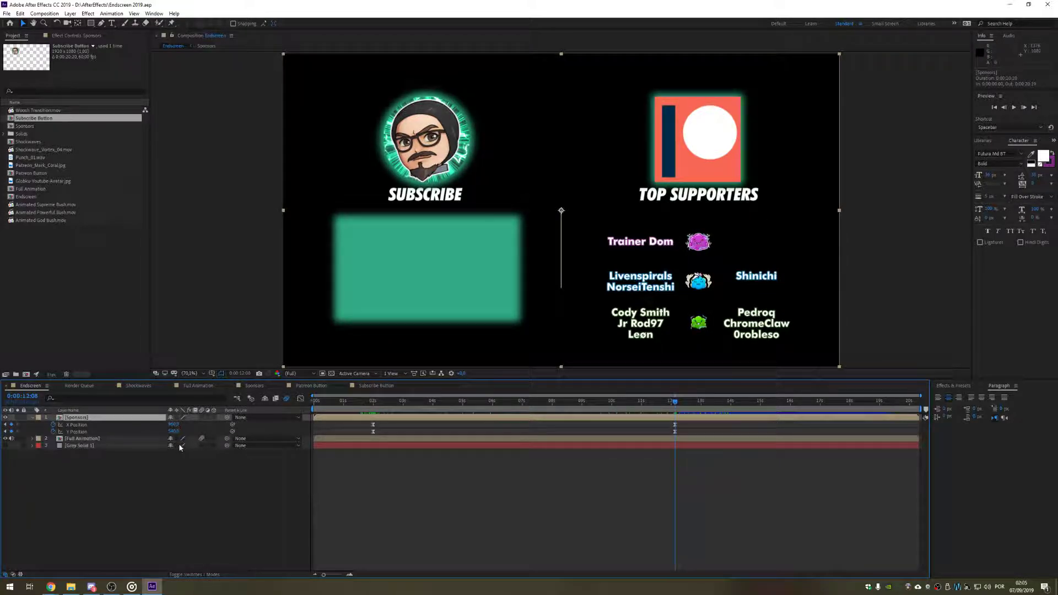
{"action": "left_click_drag", "start_coordinate": [179, 434], "coordinate": [0, 434]}
{"action": "left_click_drag", "start_coordinate": [172, 432], "coordinate": [152, 438]}
{"action": "left_click", "coordinate": [185, 500]}
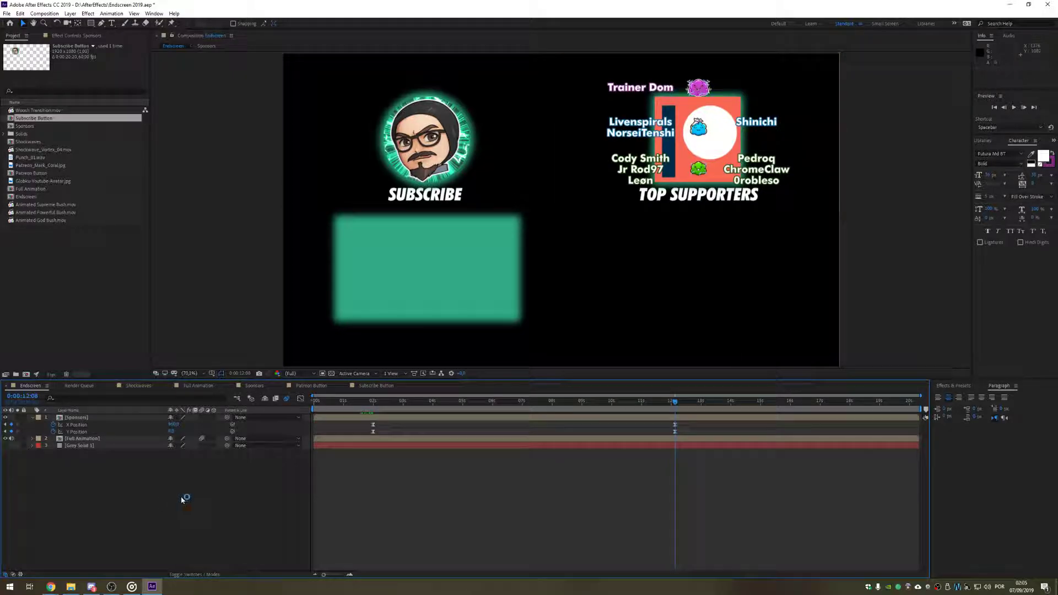
Step: Add a composition-sized medium cyan solid above the Sponsors layer in the Endscreen composition
{"action": "right_click", "coordinate": [184, 500]}
{"action": "mouse_move", "coordinate": [231, 407]}
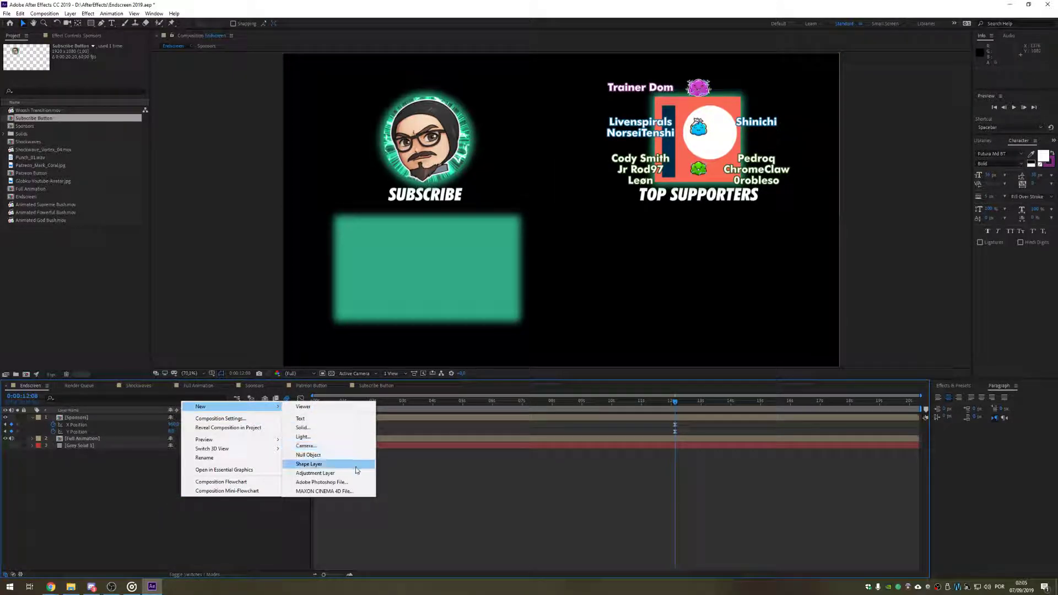
{"action": "left_click", "coordinate": [316, 428]}
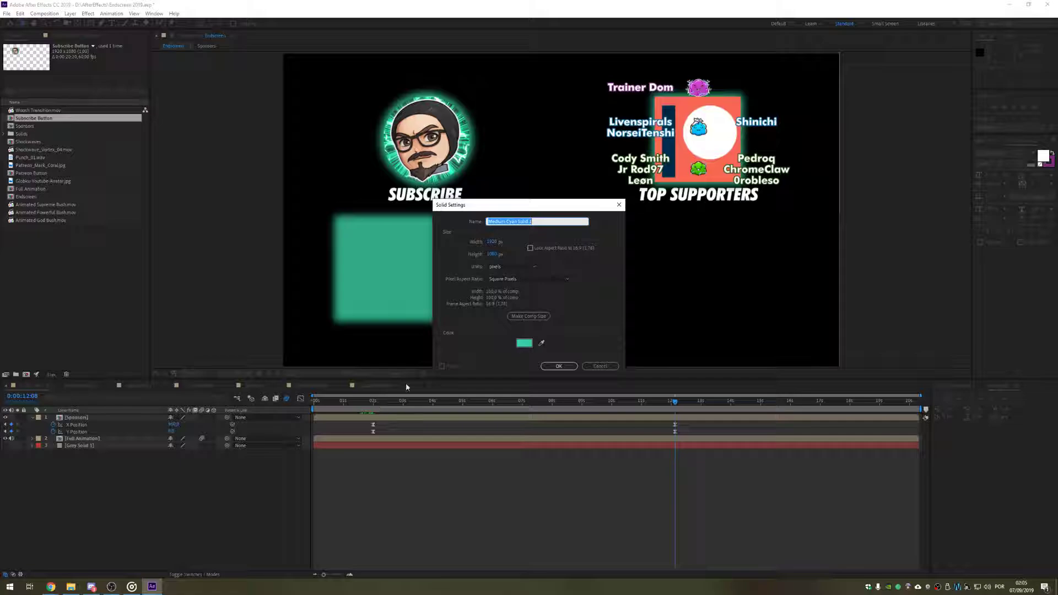
{"action": "left_click", "coordinate": [559, 367]}
Step: Draw a rectangular mask on the cyan solid over the Patreon button and its caption, and feather the mask's edges
{"action": "left_click", "coordinate": [91, 23]}
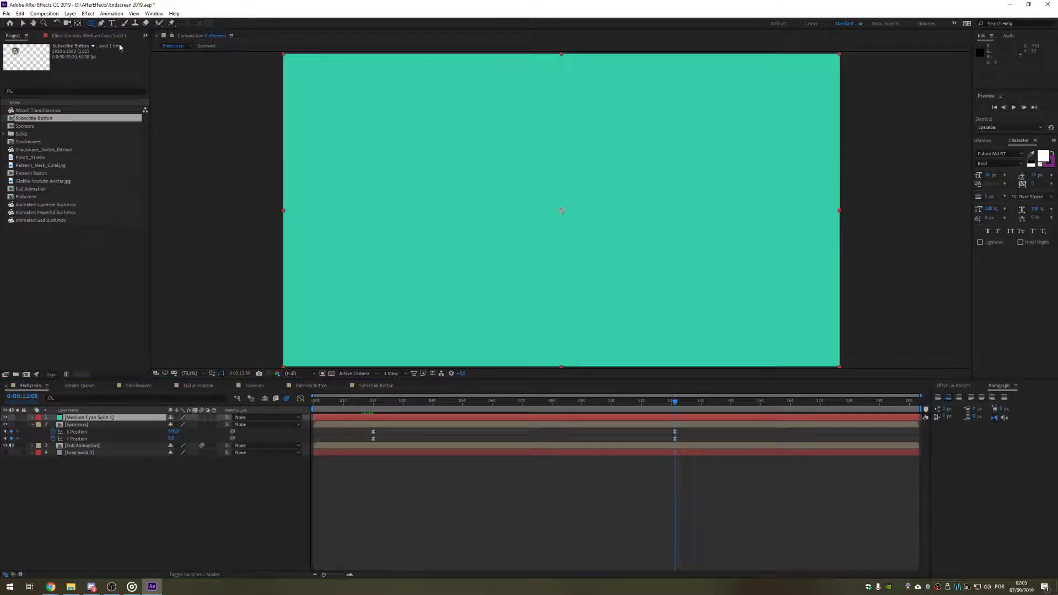
{"action": "left_click_drag", "start_coordinate": [620, 101], "coordinate": [782, 209]}
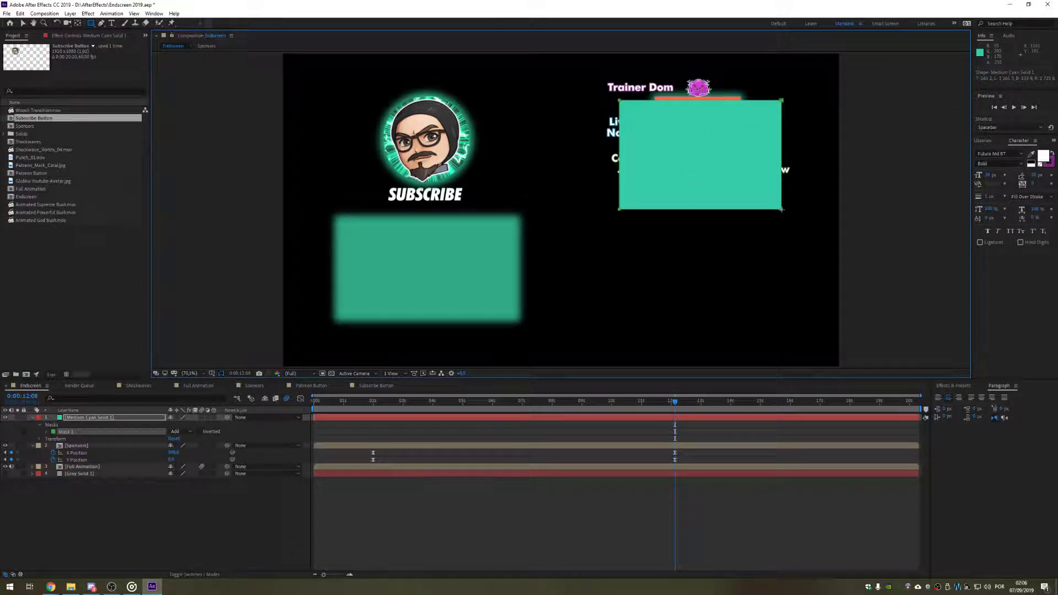
{"action": "left_click", "coordinate": [48, 432]}
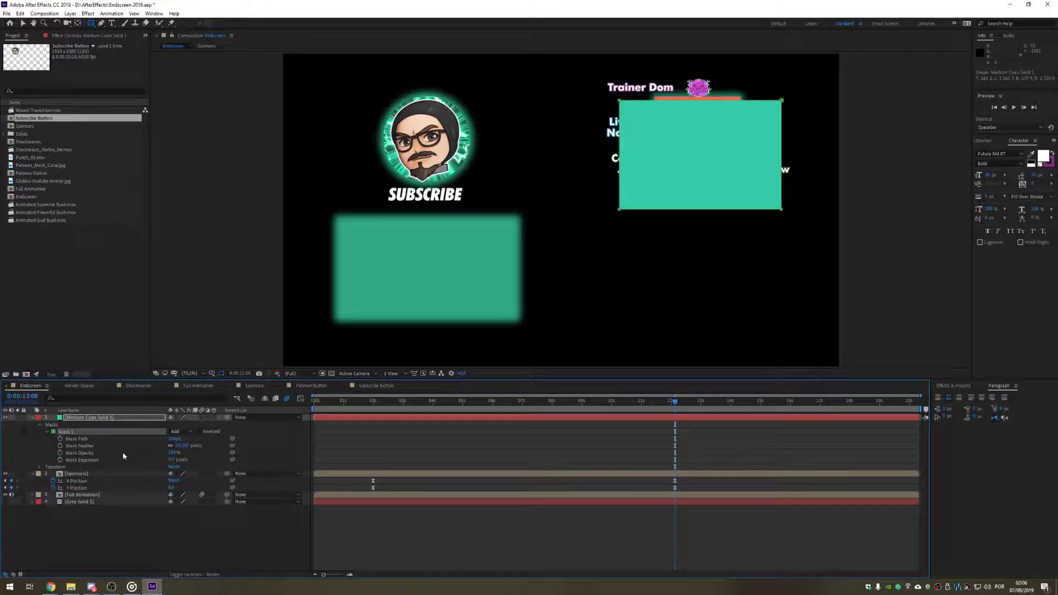
{"action": "left_click_drag", "start_coordinate": [186, 446], "coordinate": [199, 447]}
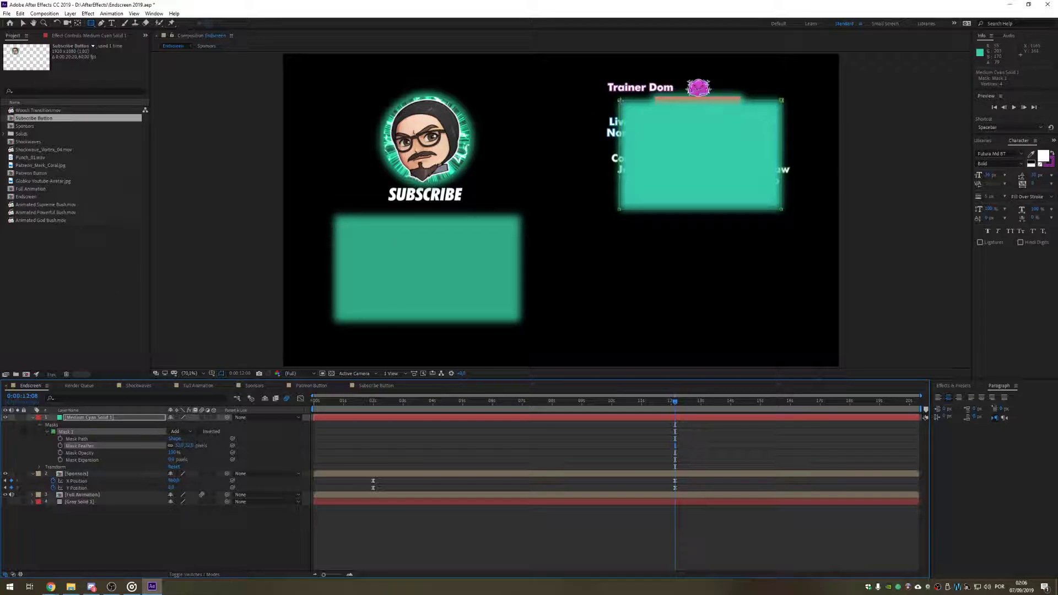
{"action": "key", "text": "p"}
{"action": "key", "text": "p"}
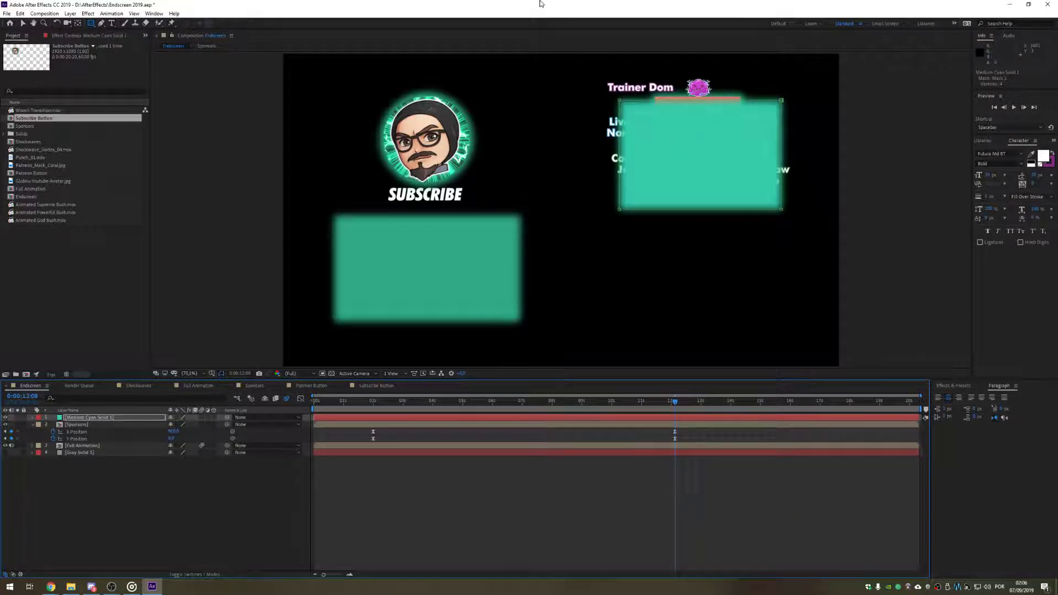
Step: Widen the solid's mask on both sides so it spans the full width of the supporter names
{"action": "left_click", "coordinate": [23, 24]}
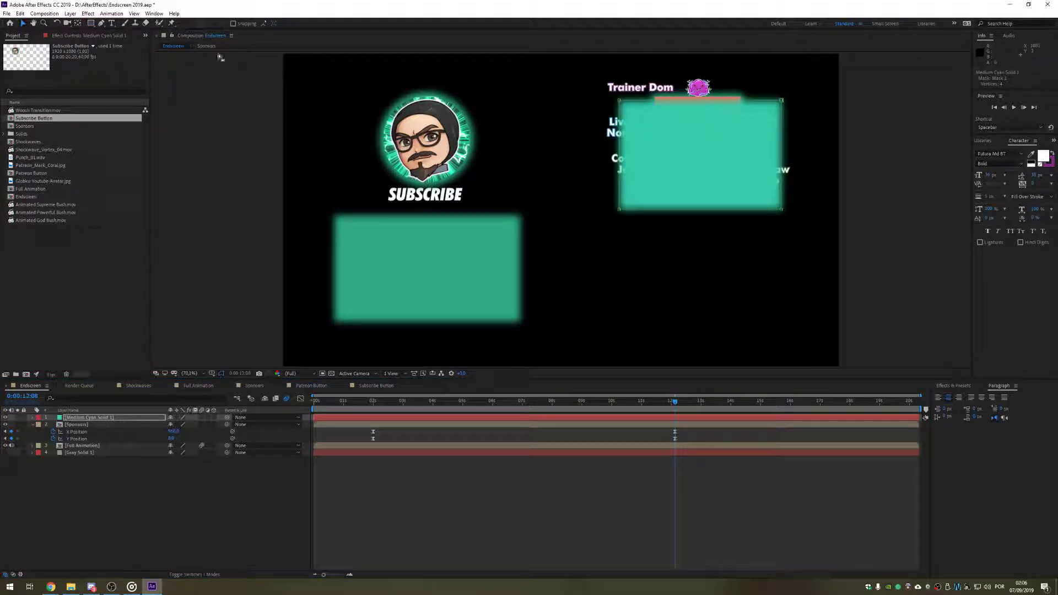
{"action": "left_click", "coordinate": [625, 101]}
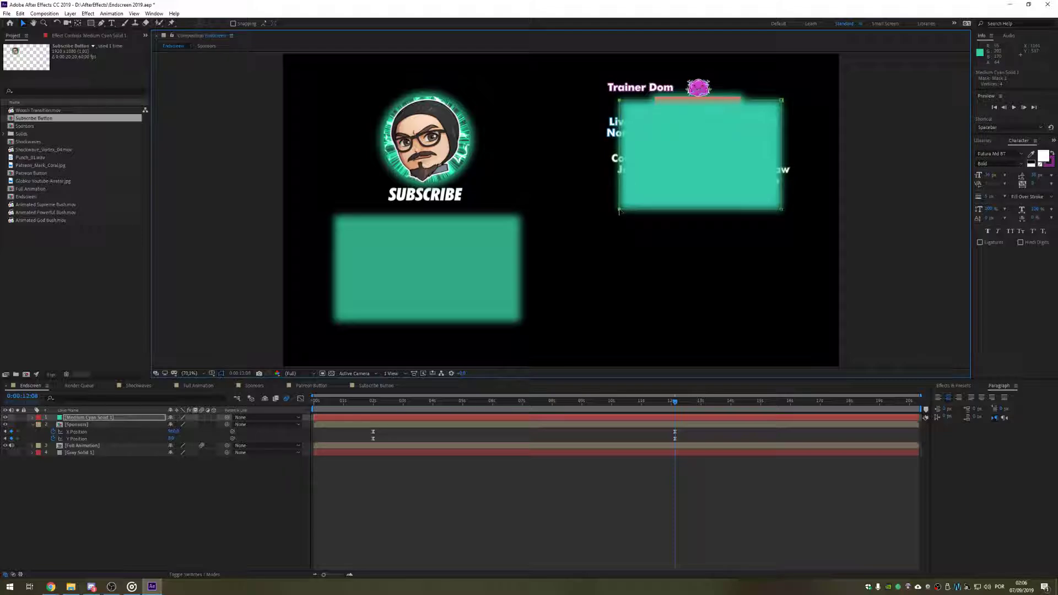
{"action": "left_click_drag", "start_coordinate": [620, 210], "coordinate": [588, 210]}
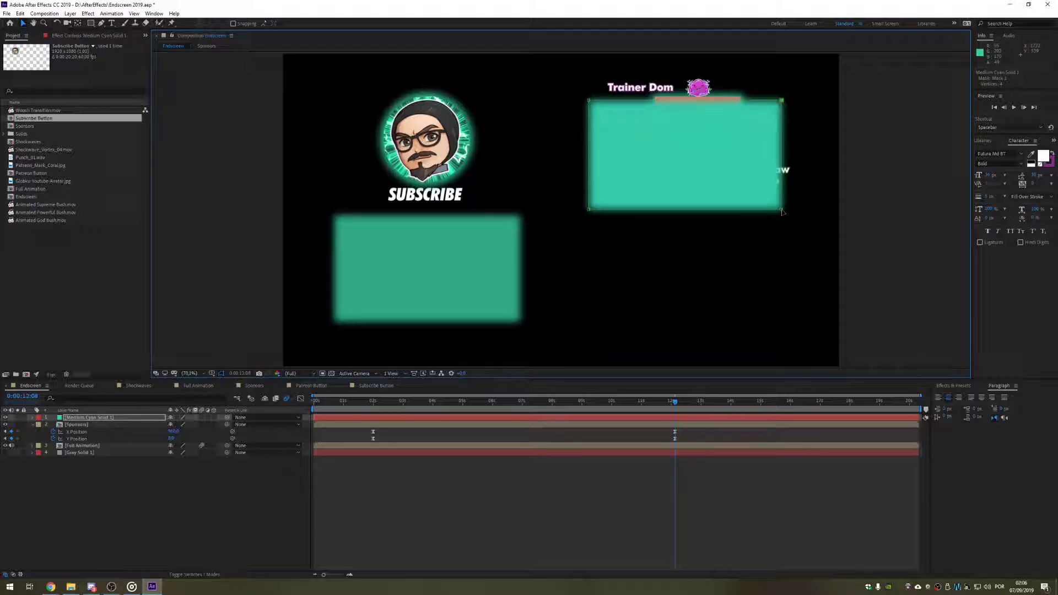
{"action": "left_click_drag", "start_coordinate": [783, 213], "coordinate": [827, 211]}
{"action": "left_click", "coordinate": [194, 499]}
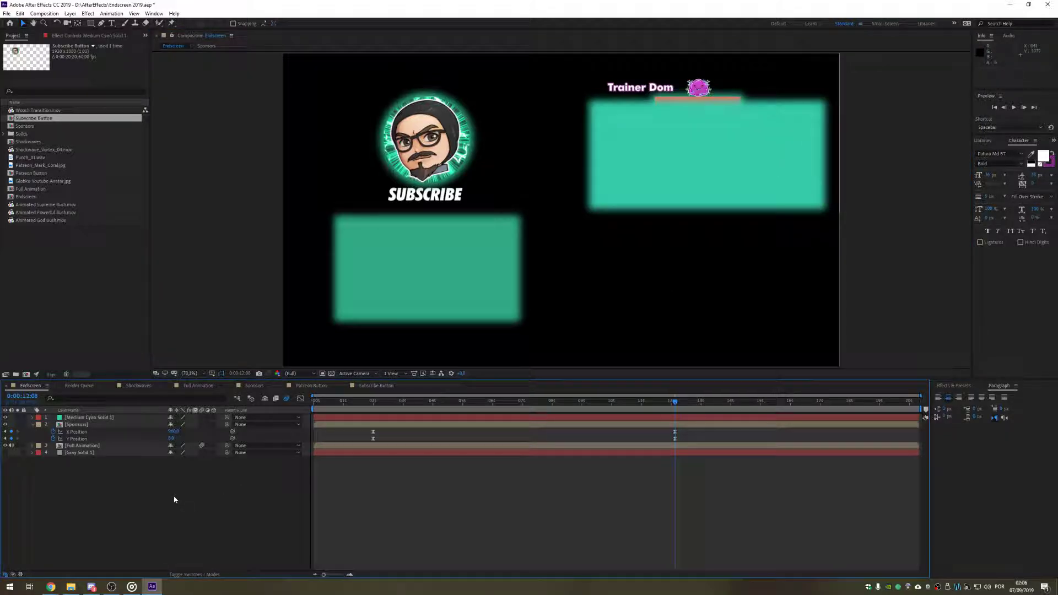
Step: Set the Sponsors layer's track matte to Alpha Inverted Matte using Medium Cyan Solid 1
{"action": "left_click", "coordinate": [102, 425]}
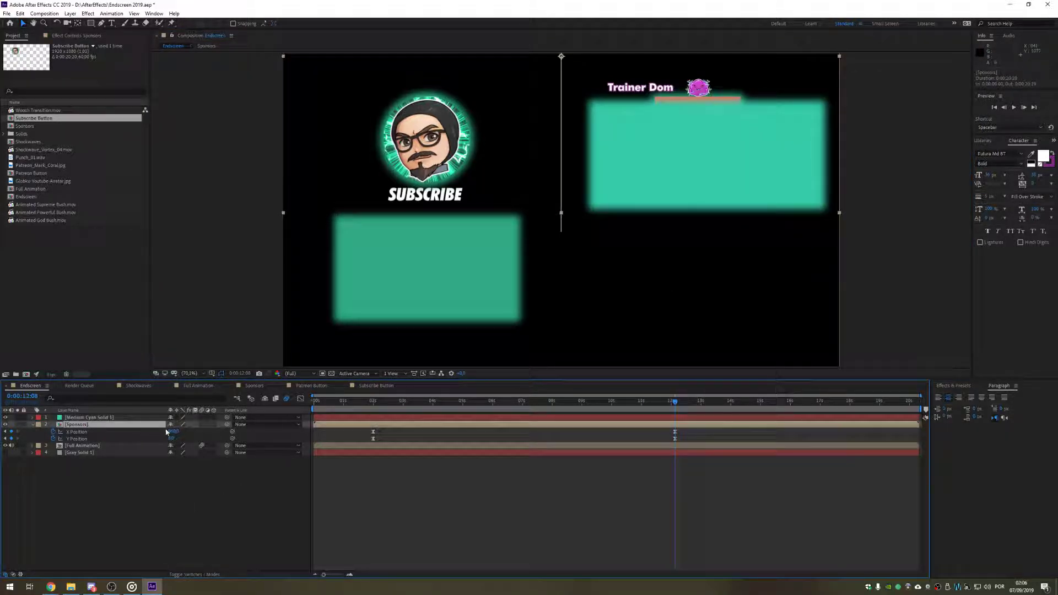
{"action": "left_click", "coordinate": [201, 575]}
{"action": "left_click", "coordinate": [216, 424]}
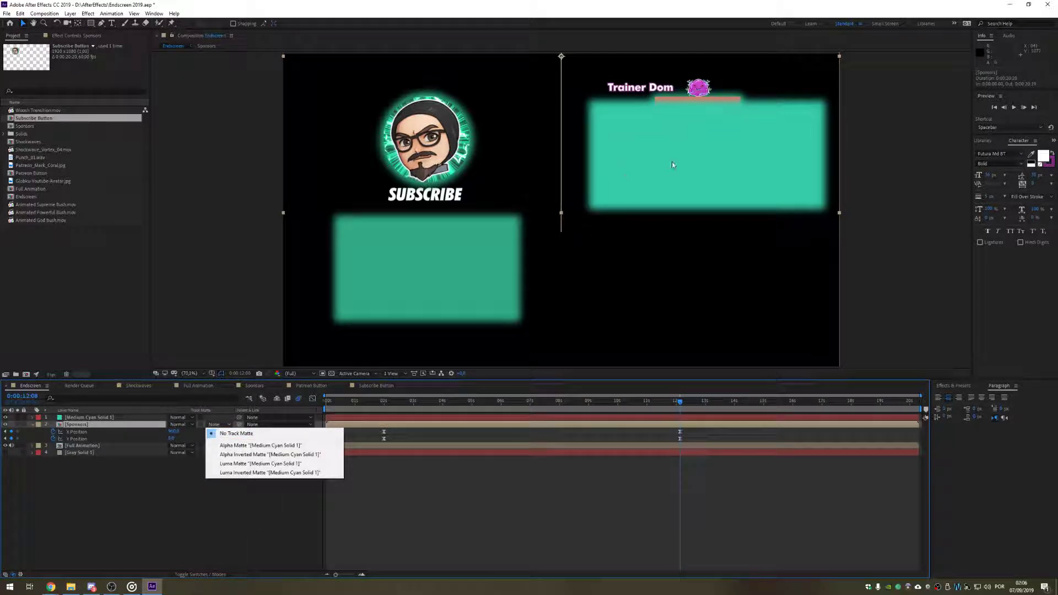
{"action": "left_click", "coordinate": [274, 455]}
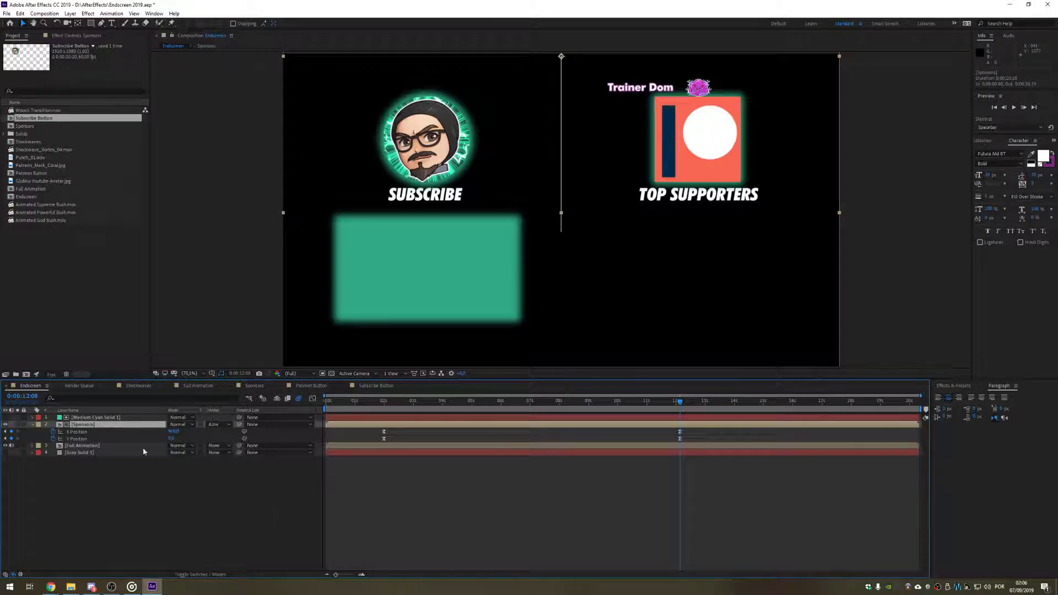
Step: Extend the matte mask's upper edge to the frame's upper border and scrub the names' movement back to 0:00:02:00
{"action": "left_click", "coordinate": [91, 418]}
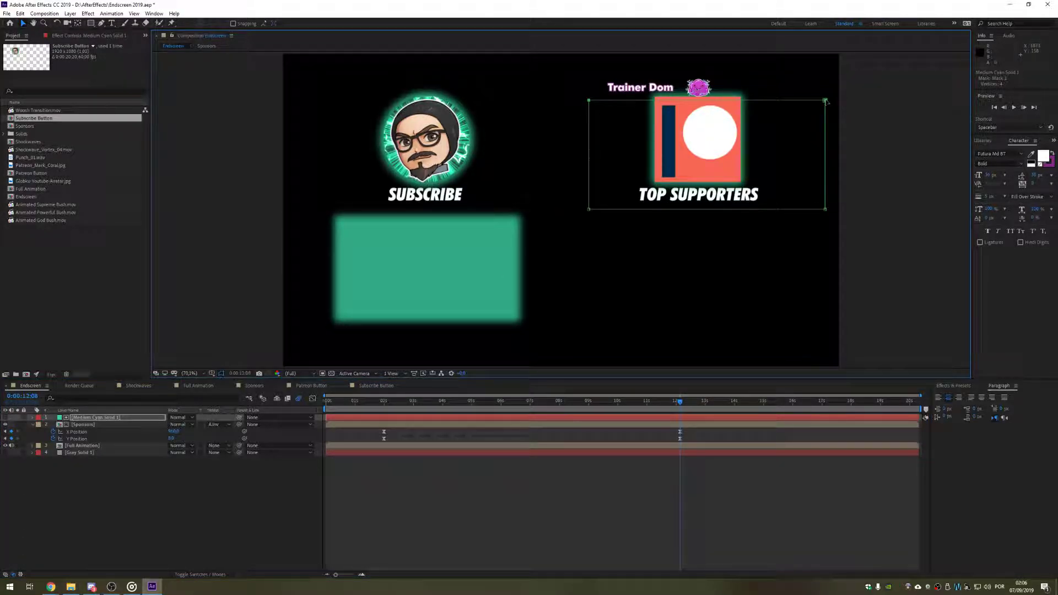
{"action": "left_click_drag", "start_coordinate": [826, 101], "coordinate": [821, 53]}
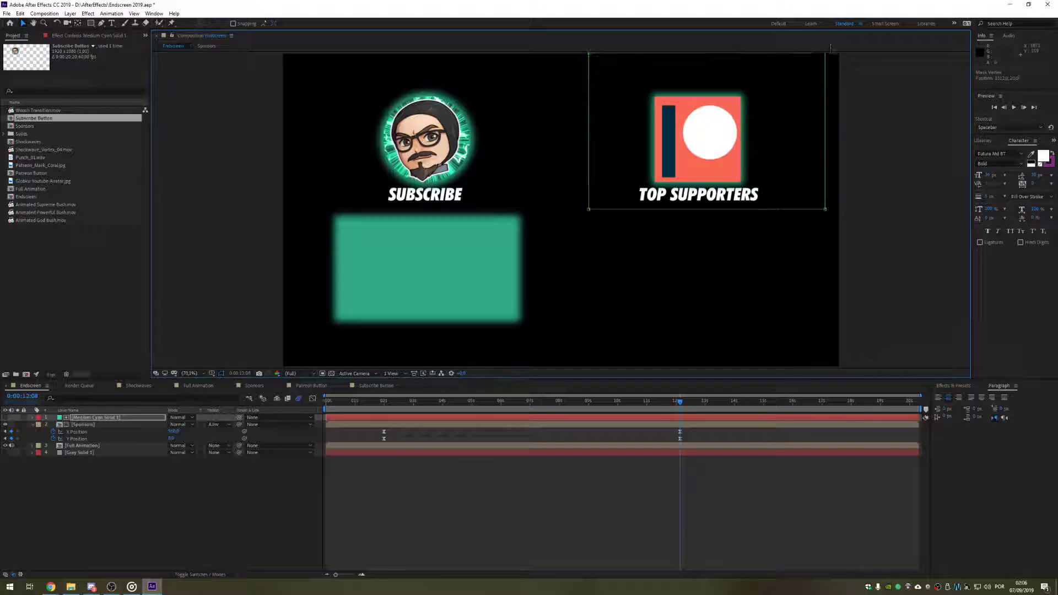
{"action": "left_click", "coordinate": [401, 503]}
{"action": "left_click_drag", "start_coordinate": [658, 401], "coordinate": [384, 411]}
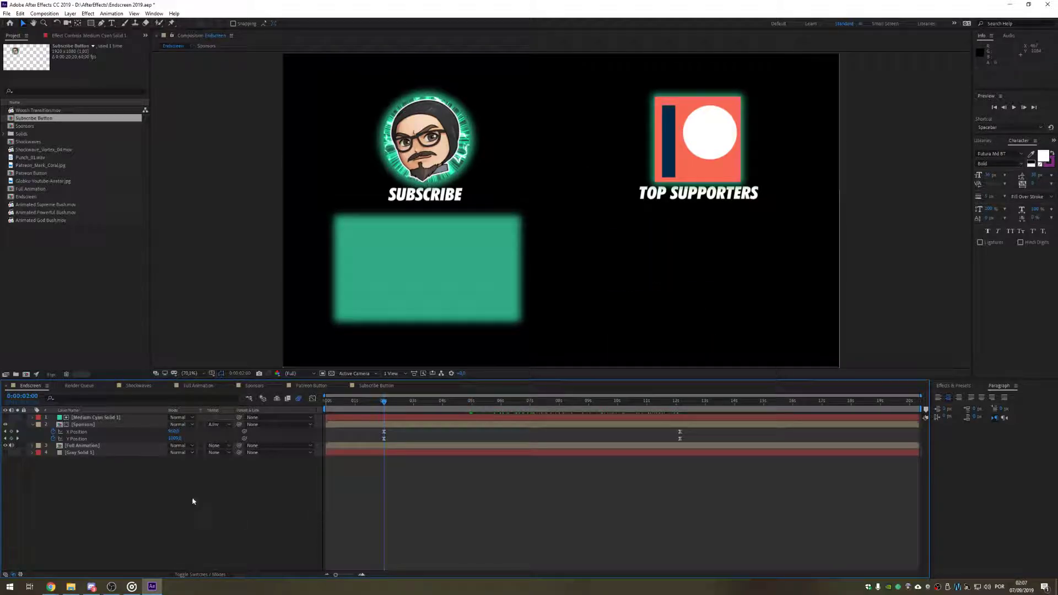
Step: Switch to File Explorer and point out the Go Premium, jumping bush, Movie Bush Pokemon and Premium Promo project files
{"action": "left_click", "coordinate": [71, 587]}
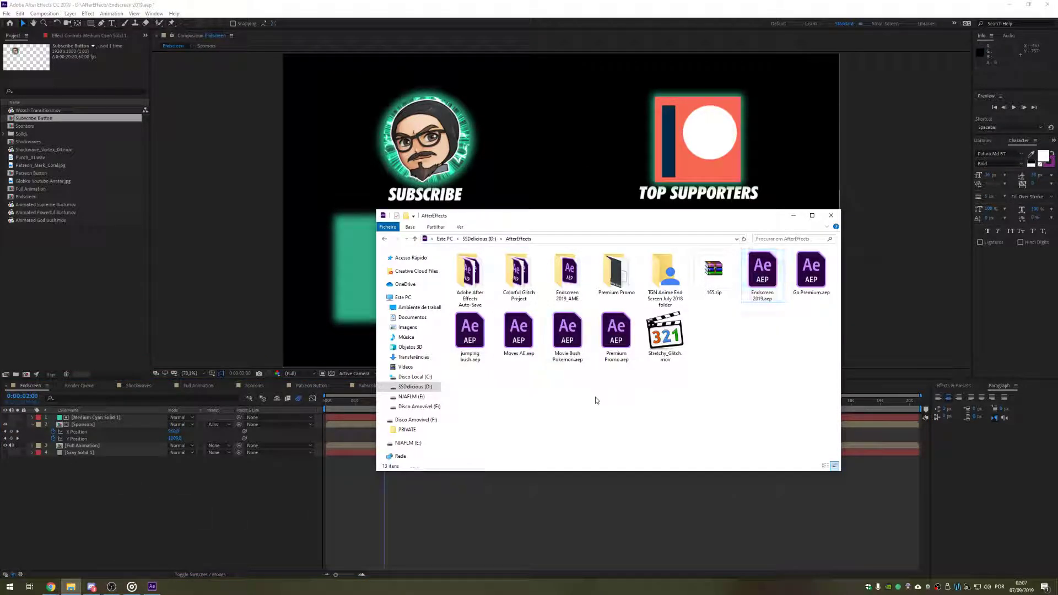
{"action": "left_click", "coordinate": [810, 285]}
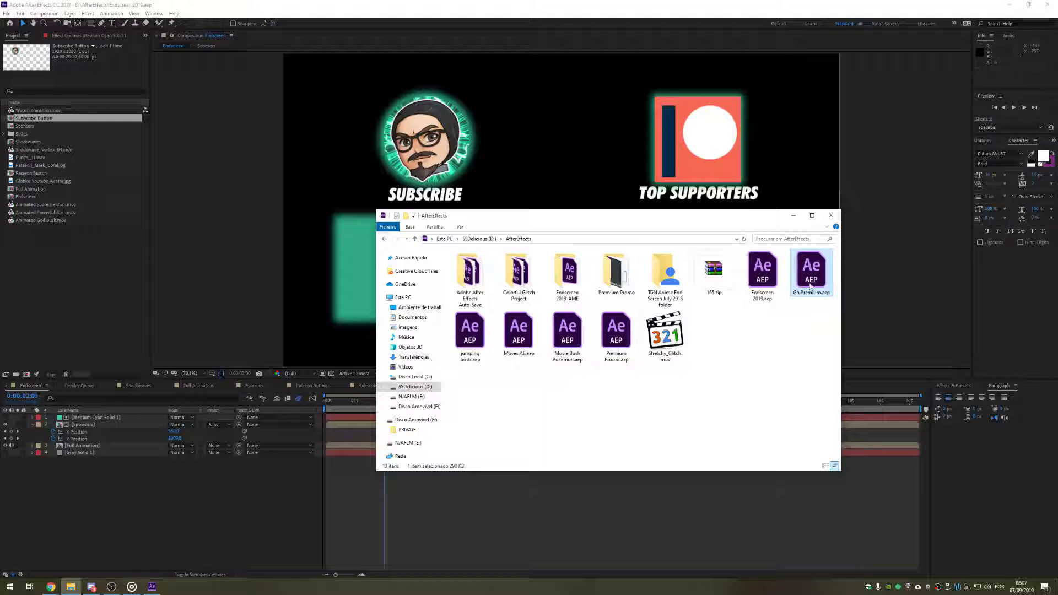
{"action": "left_click", "coordinate": [470, 333]}
{"action": "left_click", "coordinate": [570, 333]}
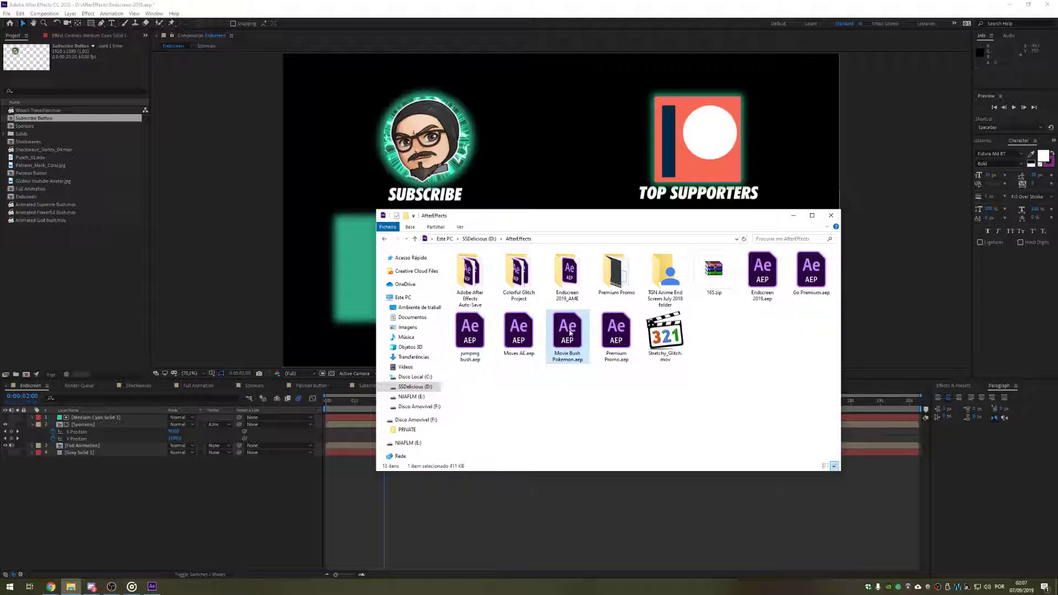
{"action": "left_click", "coordinate": [616, 333]}
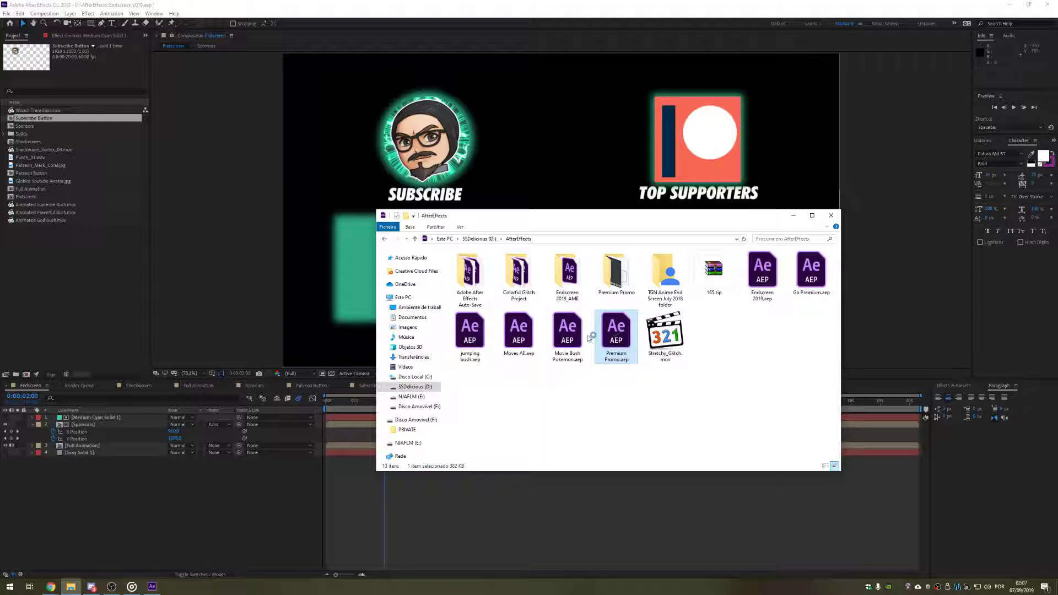
Step: Open the Globku Youtube folder inside Assets on the SSDelicious (D:) drive
{"action": "left_click", "coordinate": [416, 387]}
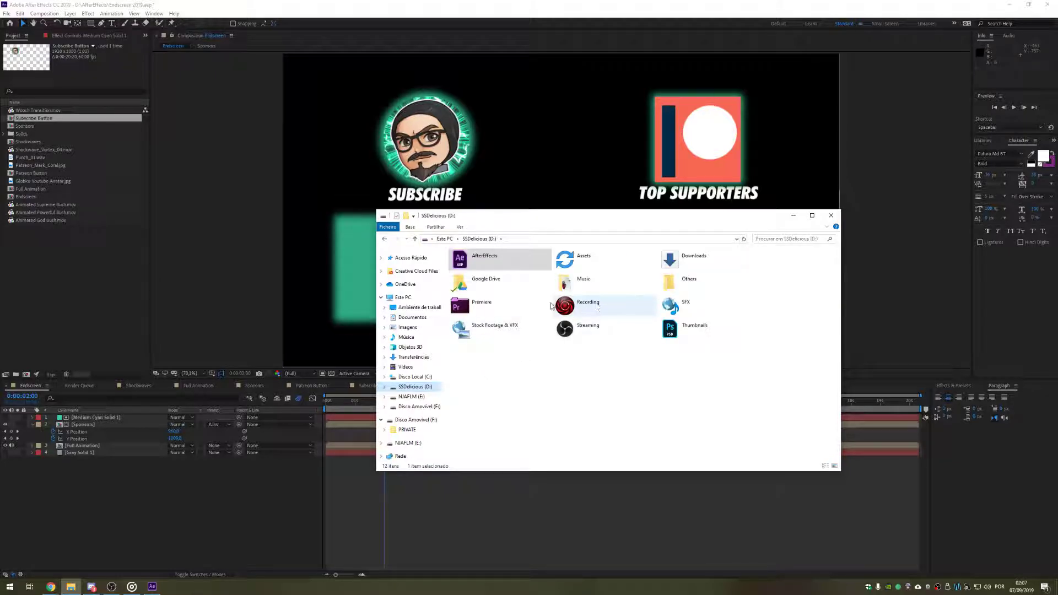
{"action": "left_click", "coordinate": [570, 269]}
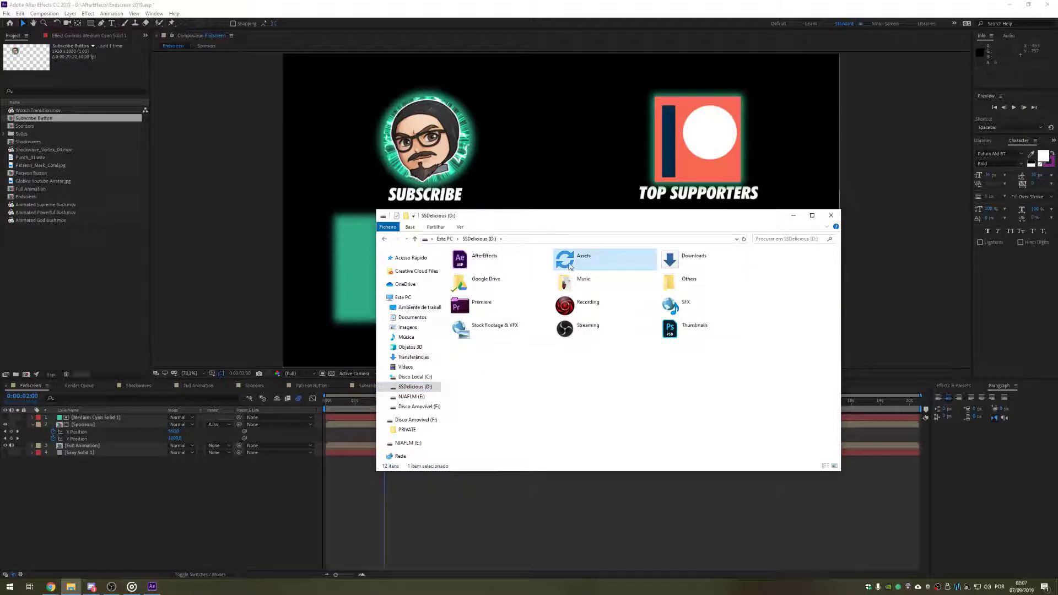
{"action": "double_click", "coordinate": [569, 263]}
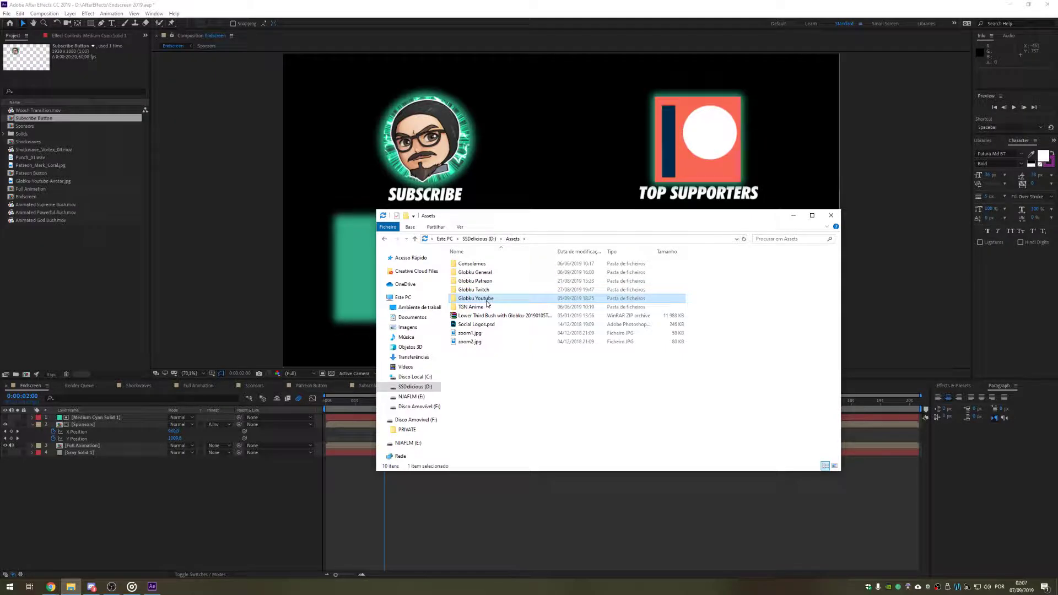
{"action": "double_click", "coordinate": [478, 298]}
Step: Play the rendered Go Premium.mov animation twice in the media player and close the player
{"action": "left_click", "coordinate": [483, 334]}
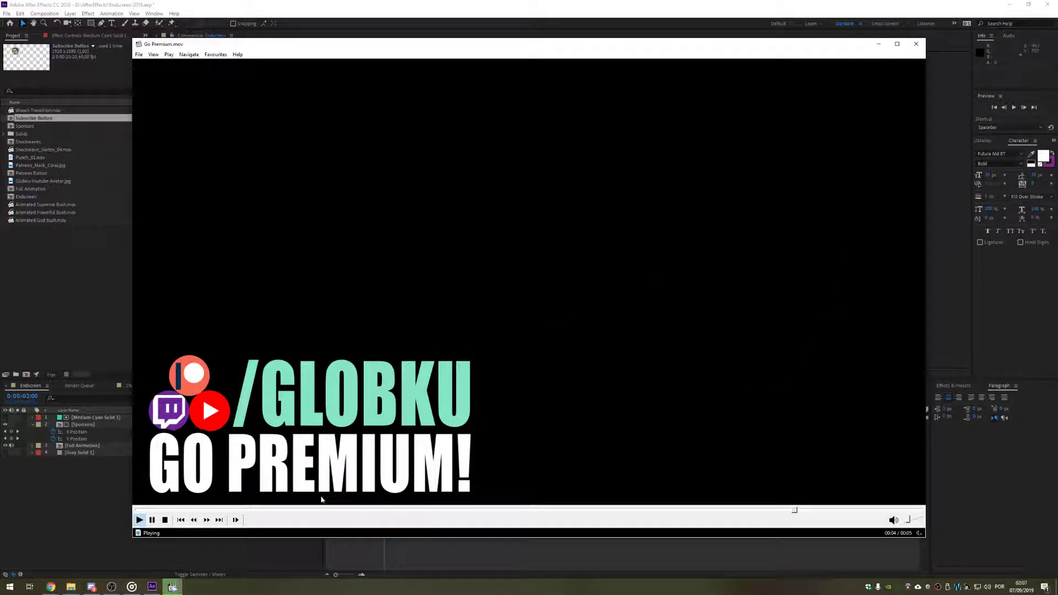
{"action": "left_click", "coordinate": [139, 521]}
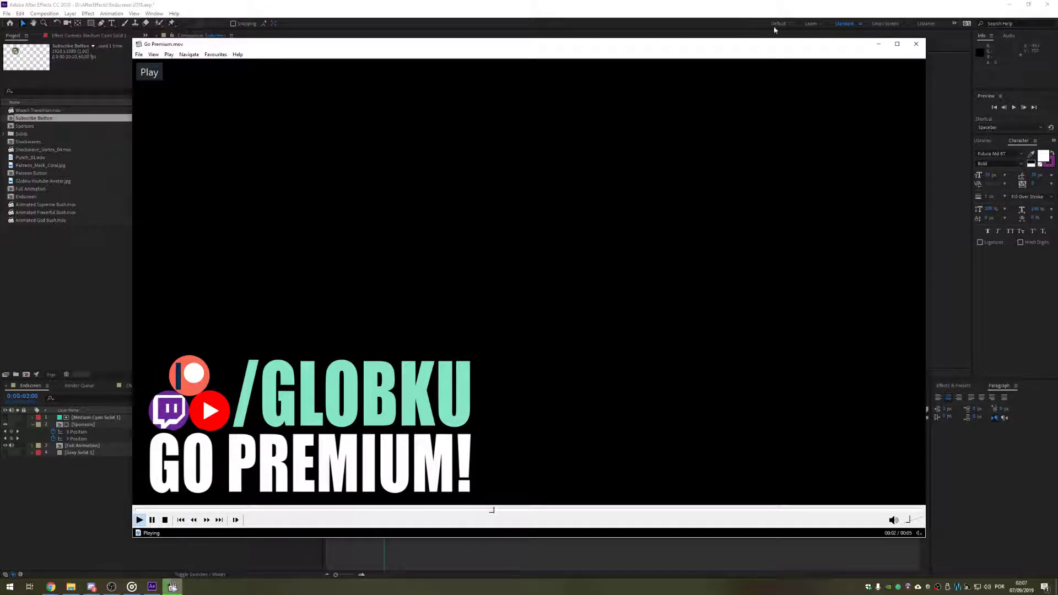
{"action": "left_click", "coordinate": [916, 43]}
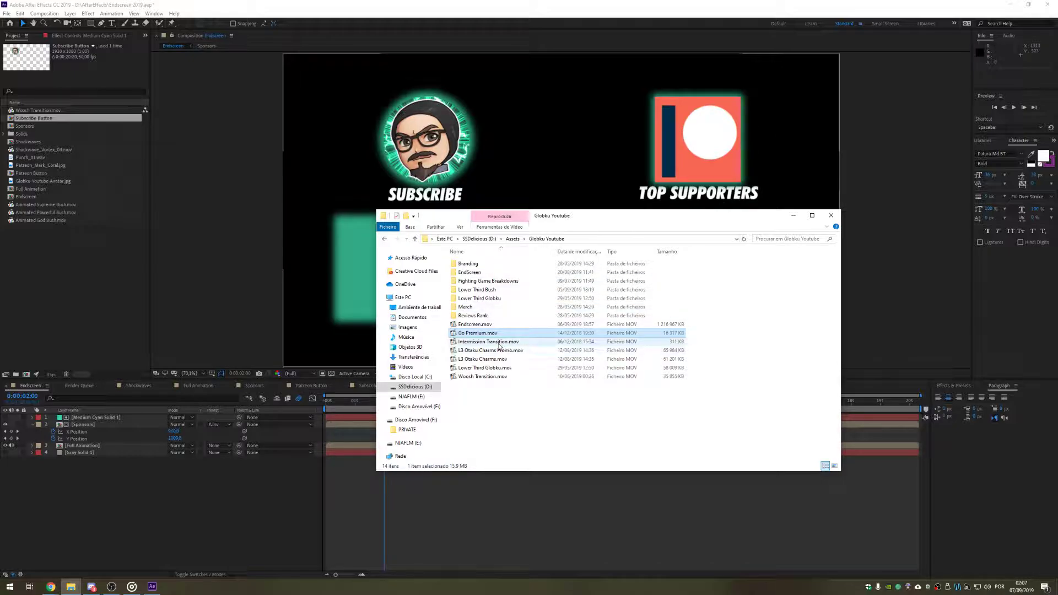
Step: Play Lower Third Globku.mov from the Globku Youtube folder, pause it and rewind it to the beginning
{"action": "left_click", "coordinate": [487, 346]}
{"action": "left_click", "coordinate": [456, 351]}
{"action": "left_click", "coordinate": [455, 359]}
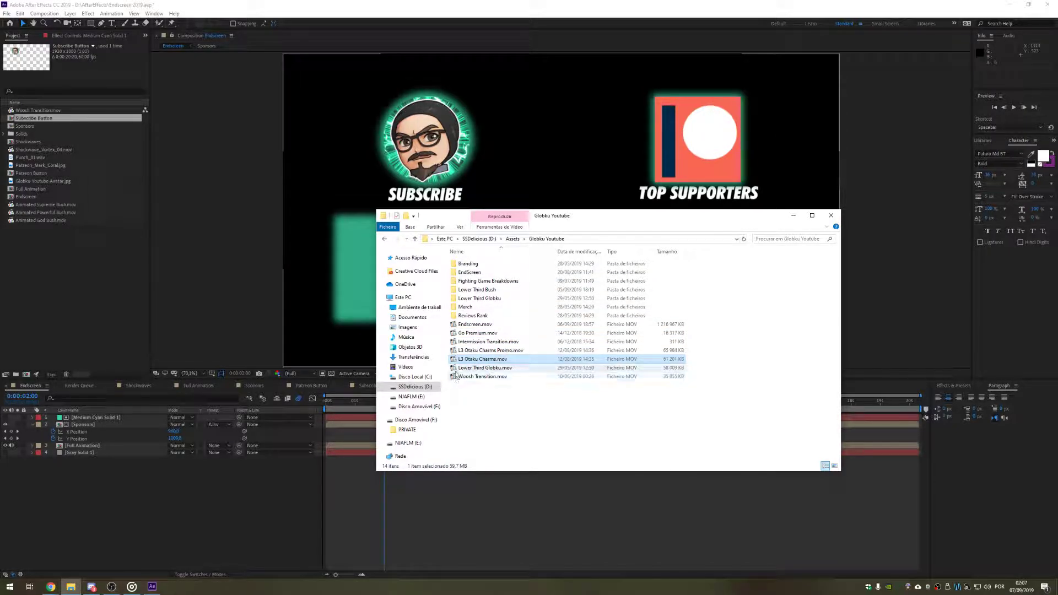
{"action": "left_click", "coordinate": [458, 368]}
{"action": "double_click", "coordinate": [458, 368]}
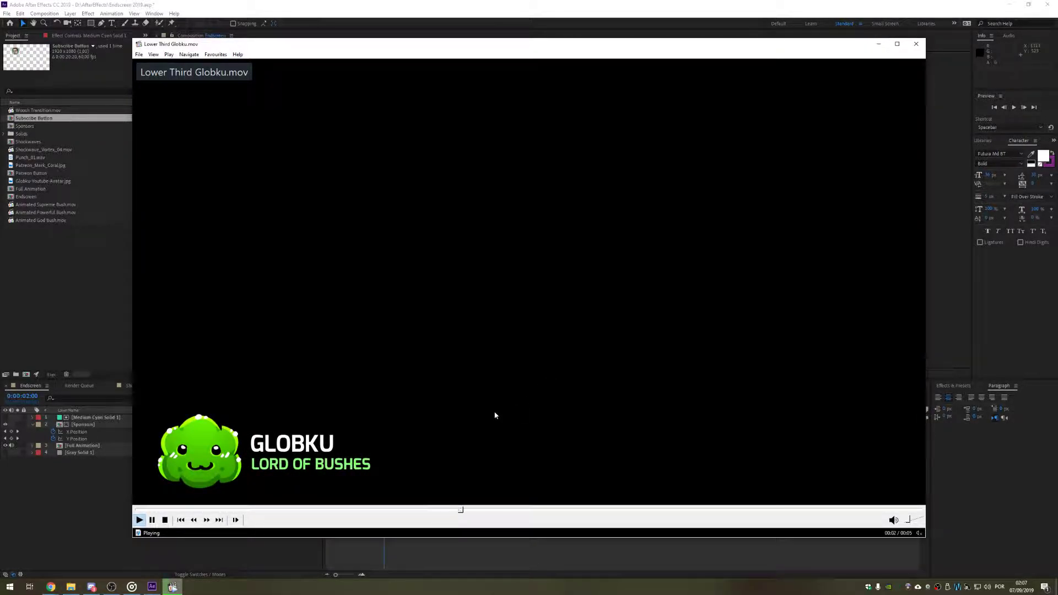
{"action": "key", "text": "space"}
{"action": "left_click", "coordinate": [141, 510]}
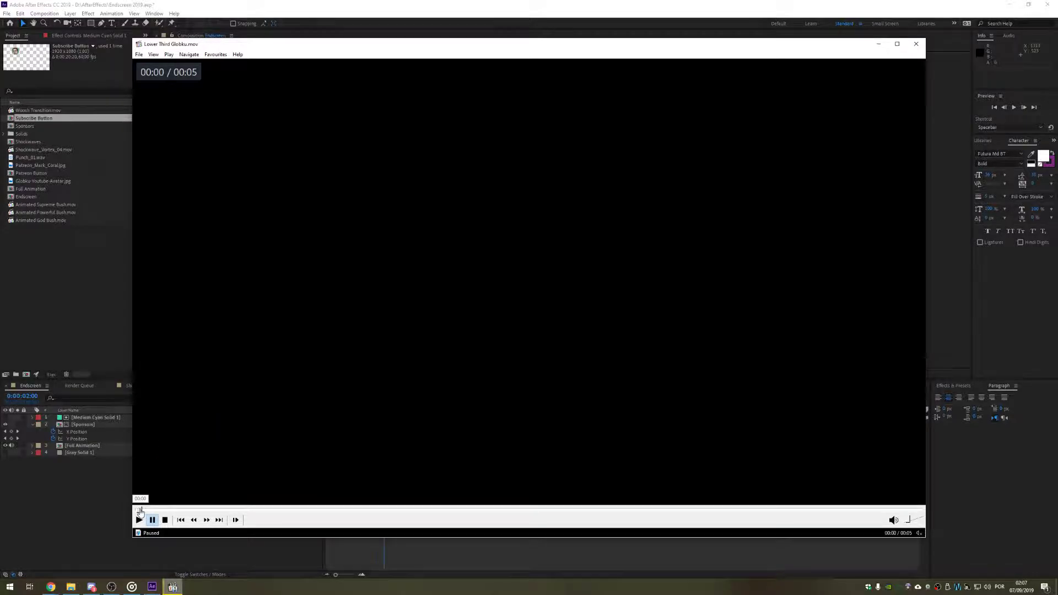
Step: Examine the Globku lower third frame by frame through its bush, name and title entrances, and close the player
{"action": "mouse_move", "coordinate": [143, 511]}
{"action": "left_mouse_down"}
{"action": "mouse_move", "coordinate": [188, 510]}
{"action": "mouse_move", "coordinate": [163, 510]}
{"action": "left_mouse_up"}
{"action": "key", "text": "ctrl+Right"}
{"action": "key", "text": "ctrl+Right"}
{"action": "key", "text": "ctrl+Right"}
{"action": "key", "text": "ctrl+Right"}
{"action": "key", "text": "ctrl+Right"}
{"action": "key", "text": "ctrl+Right"}
{"action": "key", "text": "ctrl+Right"}
{"action": "key", "text": "ctrl+Right"}
{"action": "key", "text": "ctrl+Right"}
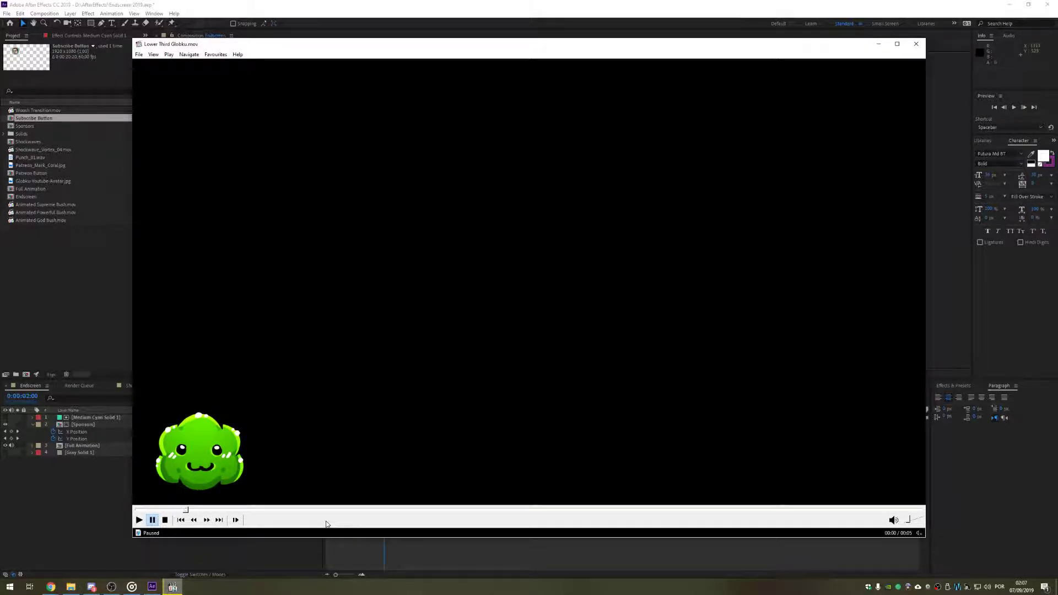
{"action": "key", "text": "ctrl+Right"}
{"action": "key", "text": "ctrl+Right"}
{"action": "key", "text": "ctrl+Right"}
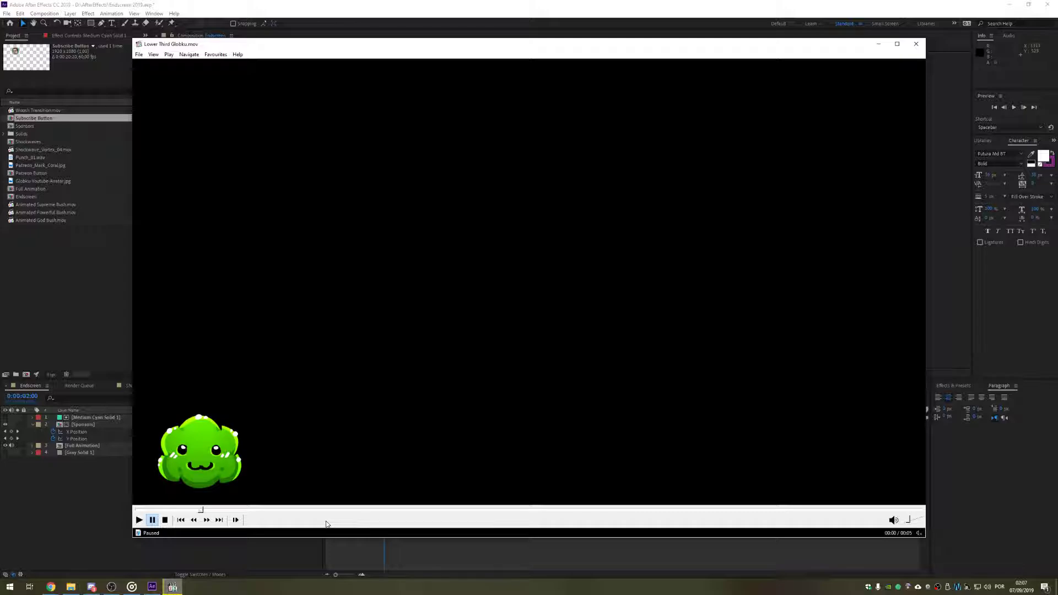
{"action": "key", "text": "ctrl+Right"}
{"action": "key", "text": "ctrl+Right"}
{"action": "key", "text": "ctrl+Right"}
{"action": "key", "text": "ctrl+Right"}
{"action": "key", "text": "ctrl+Right"}
{"action": "key", "text": "ctrl+Right"}
{"action": "key", "text": "ctrl+Right"}
{"action": "key", "text": "ctrl+Right"}
{"action": "key", "text": "ctrl+Right"}
{"action": "key", "text": "ctrl+Right"}
{"action": "key", "text": "ctrl+Right"}
{"action": "key", "text": "ctrl+Right"}
{"action": "key", "text": "ctrl+Right"}
{"action": "key", "text": "ctrl+Right"}
{"action": "key", "text": "ctrl+Right"}
{"action": "key", "text": "ctrl+Right"}
{"action": "key", "text": "ctrl+Right"}
{"action": "key", "text": "ctrl+Right"}
{"action": "key", "text": "ctrl+Right"}
{"action": "key", "text": "ctrl+Right"}
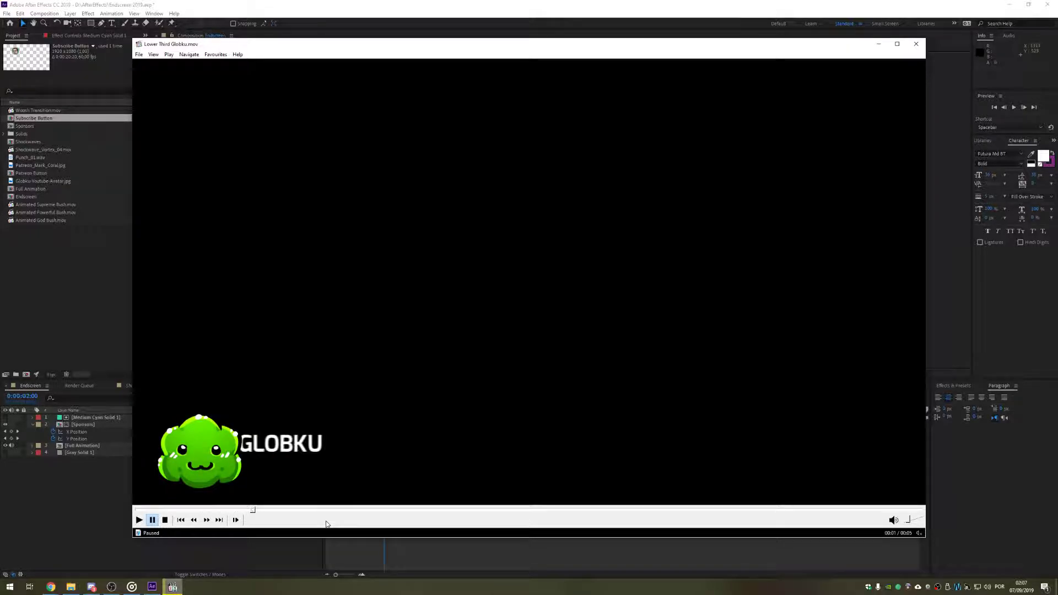
{"action": "key", "text": "ctrl+Right"}
{"action": "key", "text": "ctrl+Right"}
{"action": "key", "text": "ctrl+Right"}
{"action": "key", "text": "ctrl+Right"}
{"action": "key", "text": "ctrl+Right"}
{"action": "key", "text": "ctrl+Right"}
{"action": "key", "text": "ctrl+Right"}
{"action": "key", "text": "ctrl+Right"}
{"action": "key", "text": "ctrl+Right"}
{"action": "key", "text": "ctrl+Right"}
{"action": "key", "text": "ctrl+Right"}
{"action": "key", "text": "ctrl+Right"}
{"action": "key", "text": "ctrl+Right"}
{"action": "key", "text": "ctrl+Right"}
{"action": "key", "text": "ctrl+Right"}
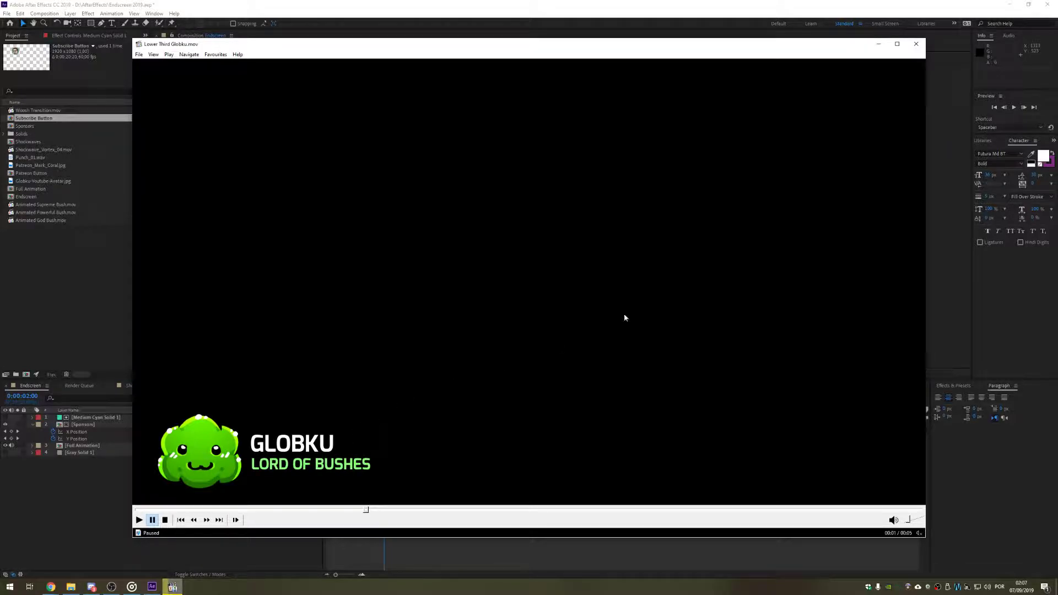
{"action": "left_click", "coordinate": [916, 44]}
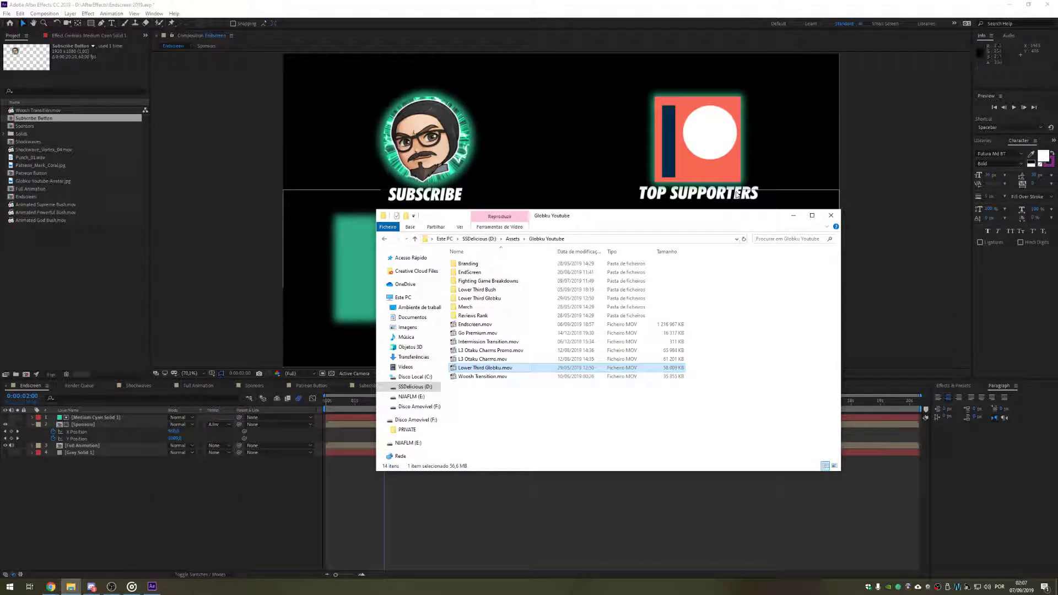
Step: Play Woosh Transition.mov from the same folder, replay it and pause while green fills the frame
{"action": "double_click", "coordinate": [495, 378]}
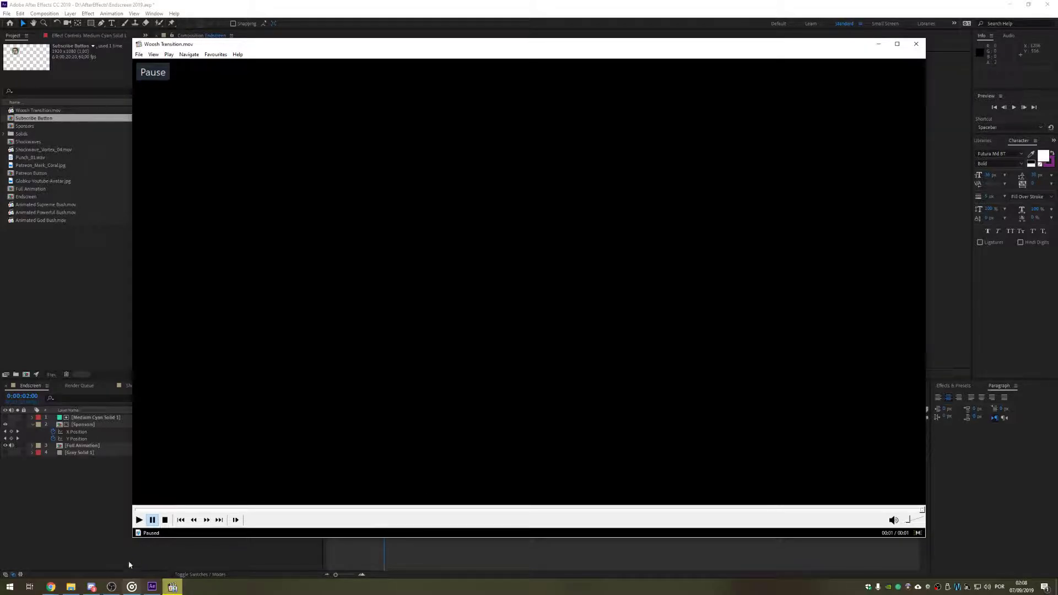
{"action": "left_click", "coordinate": [141, 520]}
{"action": "left_click", "coordinate": [143, 521]}
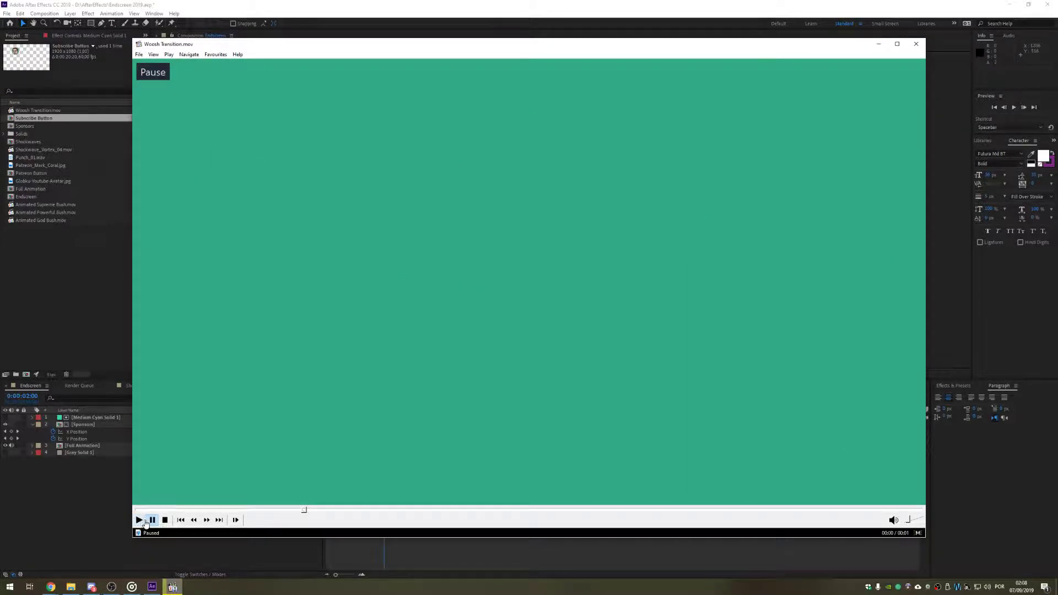
Step: Examine the woosh transition frame by frame in repeated passes, from the green streaks covering the frame to their exit, and close the player
{"action": "left_click", "coordinate": [243, 522]}
{"action": "left_click", "coordinate": [242, 521]}
{"action": "left_click", "coordinate": [243, 522]}
{"action": "left_click", "coordinate": [243, 521]}
{"action": "left_click", "coordinate": [242, 521]}
{"action": "left_click", "coordinate": [242, 522]}
{"action": "left_click", "coordinate": [242, 522]}
{"action": "left_click", "coordinate": [242, 522]}
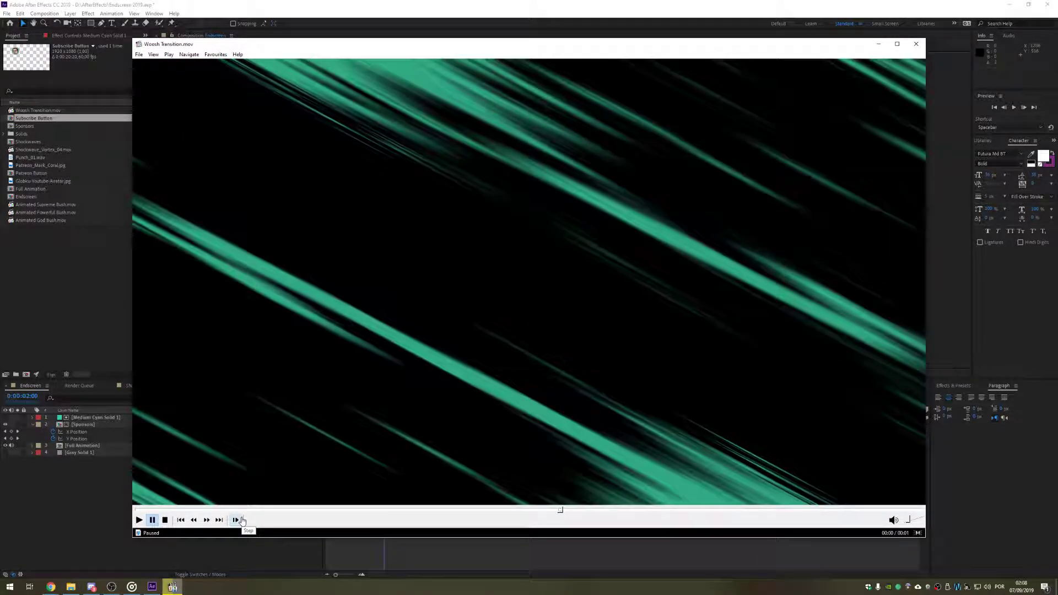
{"action": "left_click", "coordinate": [242, 521]}
{"action": "left_click", "coordinate": [243, 521]}
{"action": "left_click", "coordinate": [243, 522]}
{"action": "left_click", "coordinate": [243, 522]}
{"action": "left_click", "coordinate": [243, 521]}
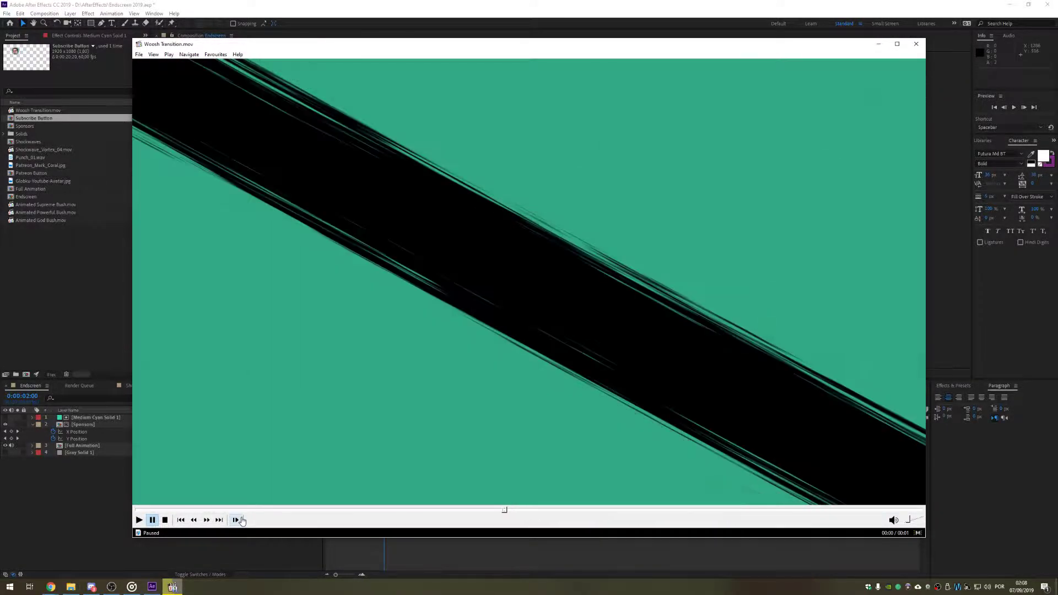
{"action": "left_click", "coordinate": [243, 521]}
{"action": "left_click", "coordinate": [243, 521]}
{"action": "left_click", "coordinate": [242, 521]}
{"action": "left_click", "coordinate": [242, 522]}
{"action": "left_click", "coordinate": [243, 522]}
{"action": "left_click", "coordinate": [243, 521]}
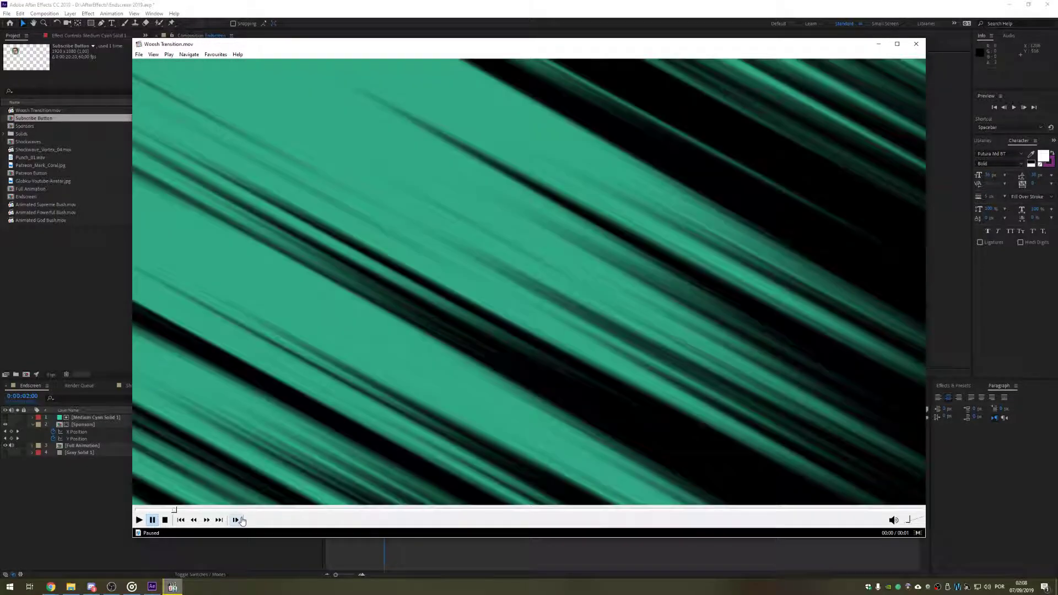
{"action": "left_click", "coordinate": [236, 521]}
{"action": "left_click", "coordinate": [236, 521]}
{"action": "left_click", "coordinate": [236, 521]}
{"action": "left_click", "coordinate": [236, 521]}
{"action": "left_click", "coordinate": [235, 521]}
{"action": "left_click", "coordinate": [236, 520]}
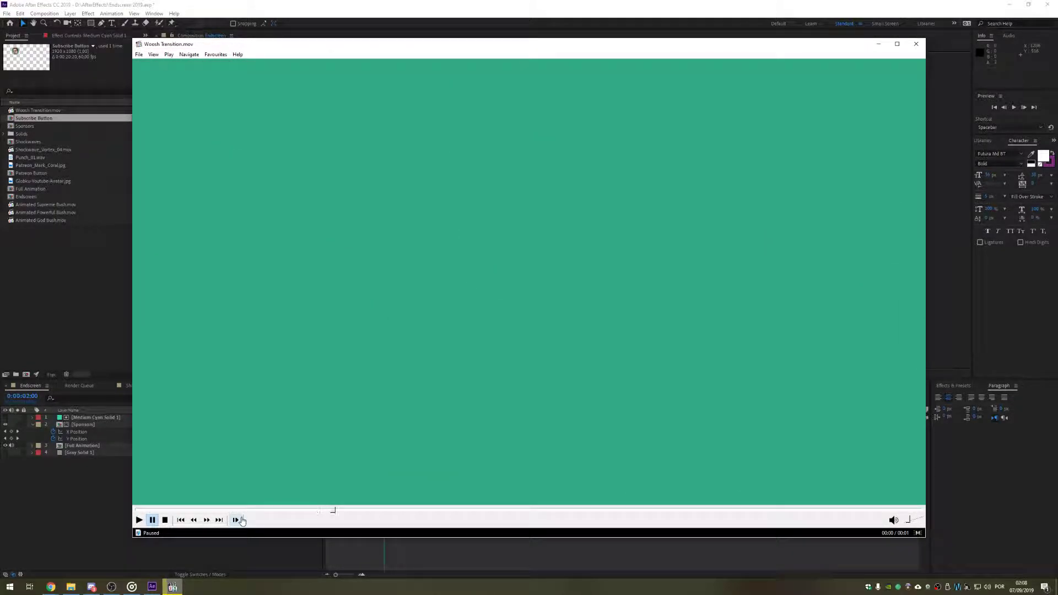
{"action": "left_click", "coordinate": [241, 521]}
{"action": "left_click", "coordinate": [241, 521]}
{"action": "left_click", "coordinate": [241, 521]}
{"action": "left_click", "coordinate": [242, 520]}
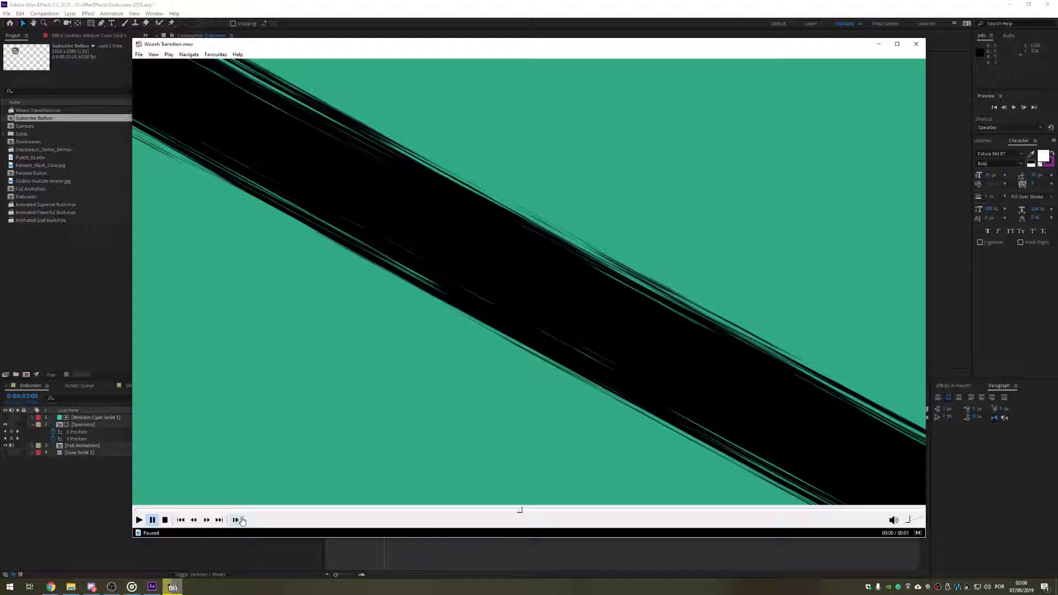
{"action": "left_click", "coordinate": [241, 520]}
{"action": "left_click", "coordinate": [242, 520]}
{"action": "left_click", "coordinate": [241, 521]}
{"action": "left_click", "coordinate": [241, 521]}
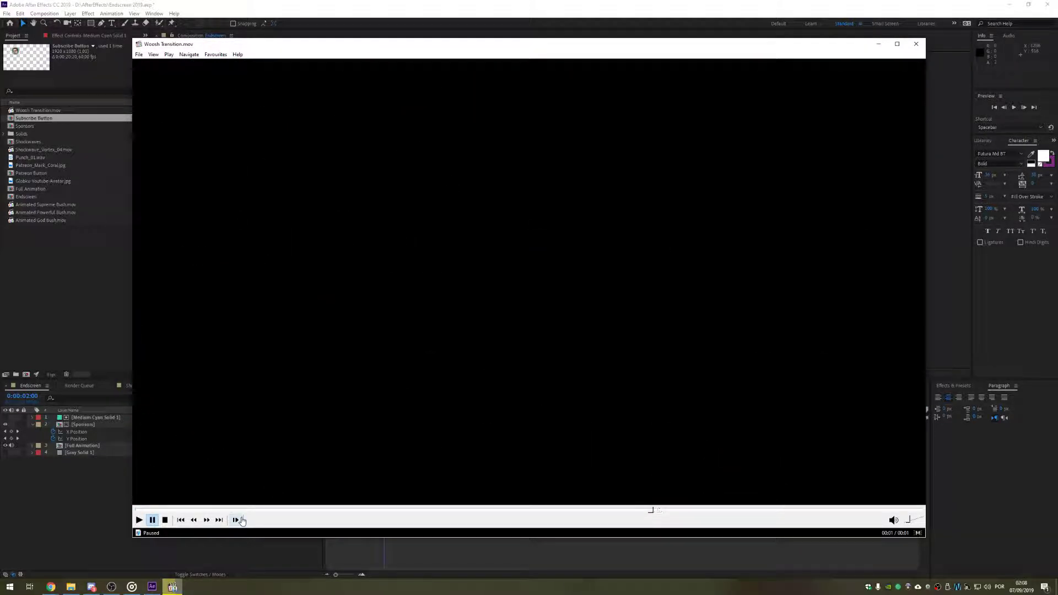
{"action": "left_click", "coordinate": [241, 520]}
{"action": "left_click", "coordinate": [241, 520]}
{"action": "left_click", "coordinate": [241, 521]}
{"action": "left_click", "coordinate": [241, 520]}
{"action": "left_click", "coordinate": [241, 520]}
{"action": "left_click", "coordinate": [242, 520]}
{"action": "left_click", "coordinate": [242, 520]}
{"action": "left_click", "coordinate": [242, 521]}
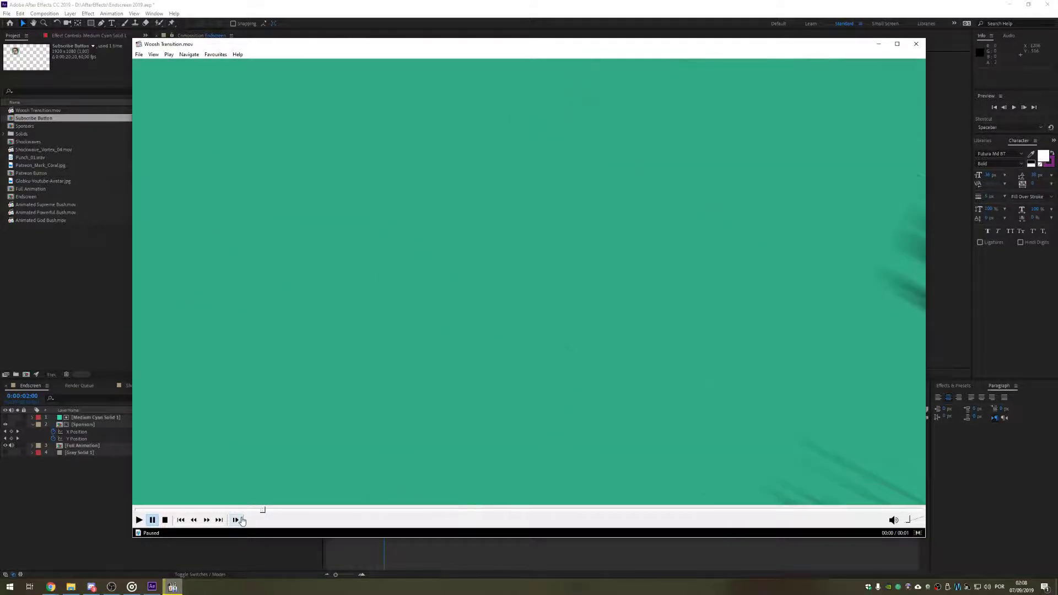
{"action": "left_click", "coordinate": [242, 521]}
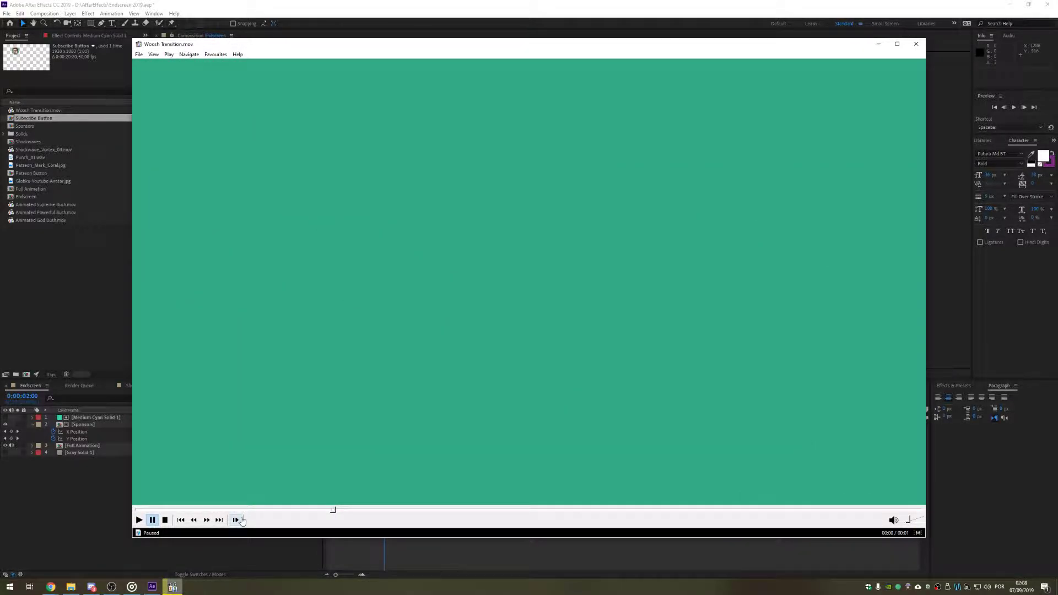
{"action": "left_click", "coordinate": [241, 520]}
{"action": "left_click", "coordinate": [241, 521]}
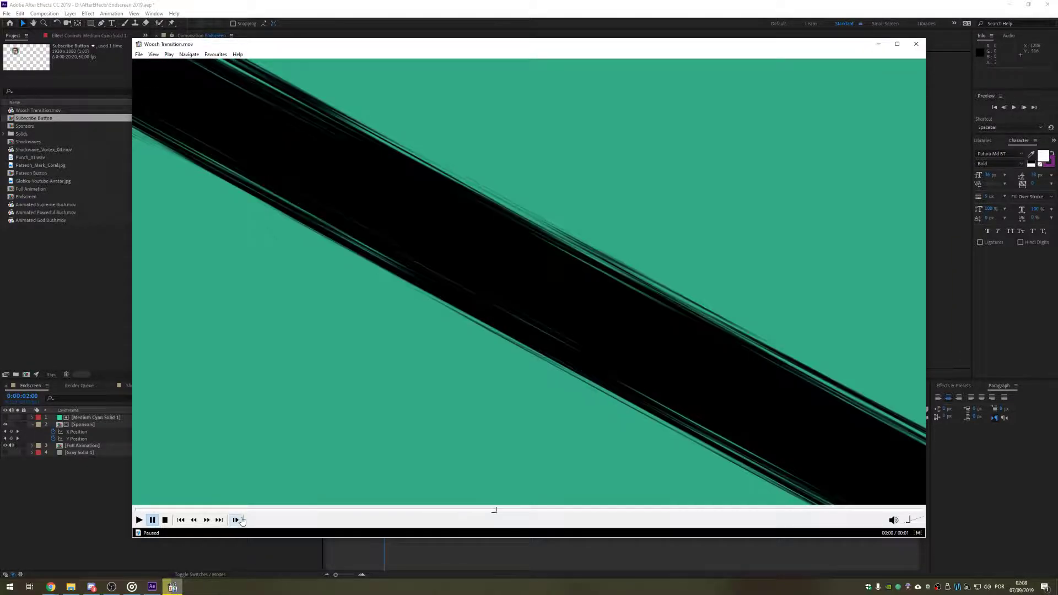
{"action": "left_click", "coordinate": [241, 520]}
{"action": "left_click", "coordinate": [241, 521]}
{"action": "left_click", "coordinate": [241, 521]}
{"action": "left_click", "coordinate": [242, 521]}
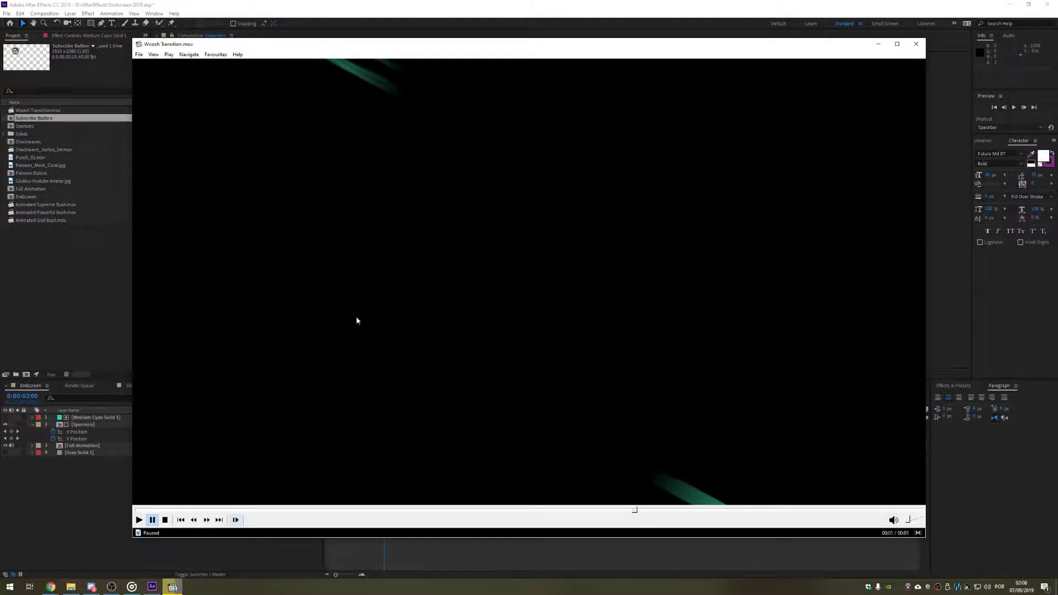
{"action": "left_click", "coordinate": [916, 44]}
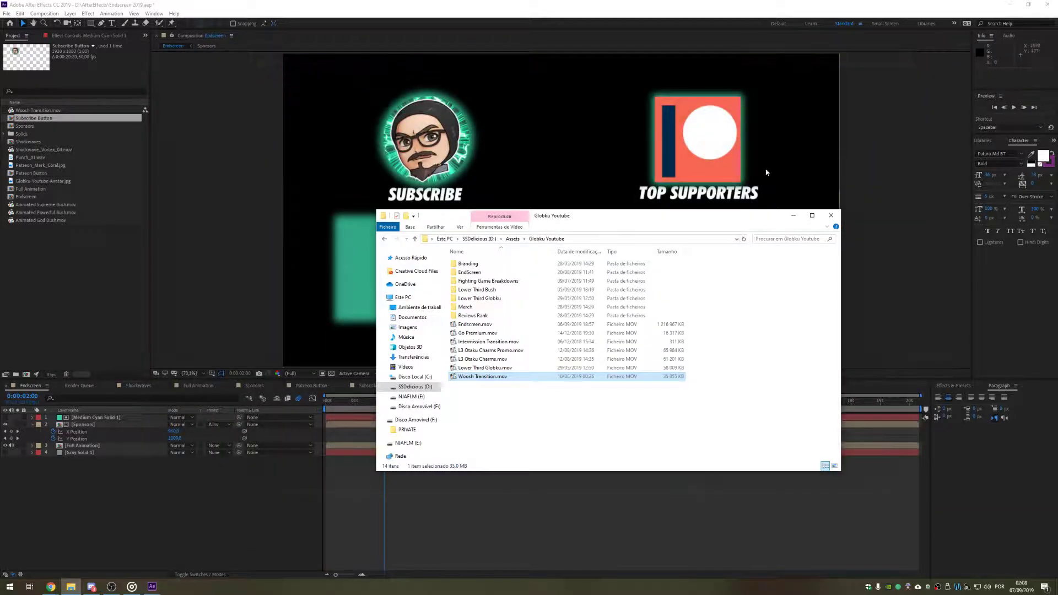
{"action": "left_click", "coordinate": [529, 423]}
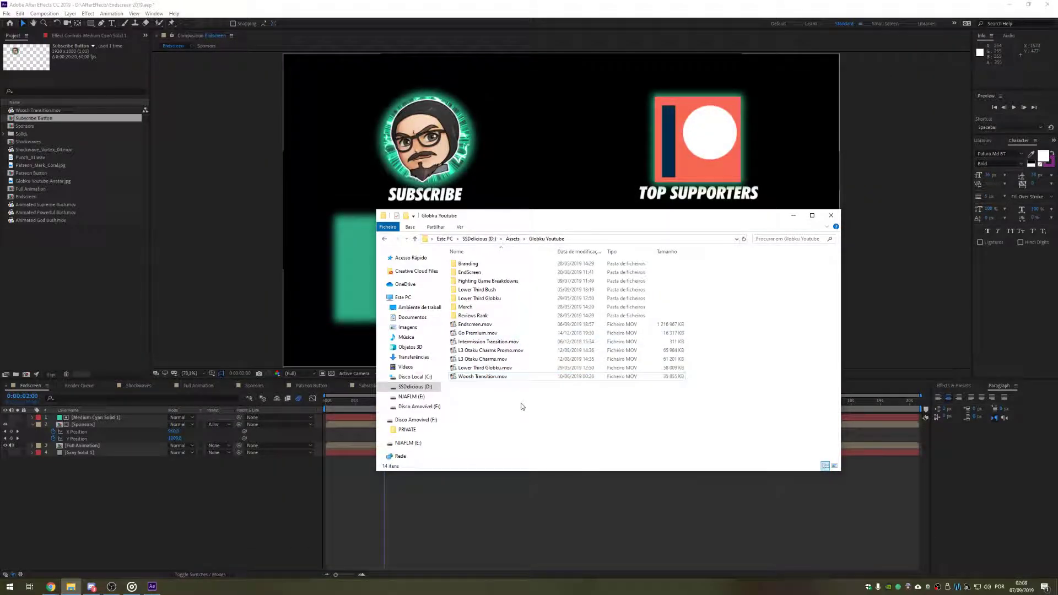
{"action": "left_click_drag", "start_coordinate": [534, 418], "coordinate": [492, 450]}
{"action": "left_click", "coordinate": [492, 451]}
{"action": "key", "text": "alt+Tab"}
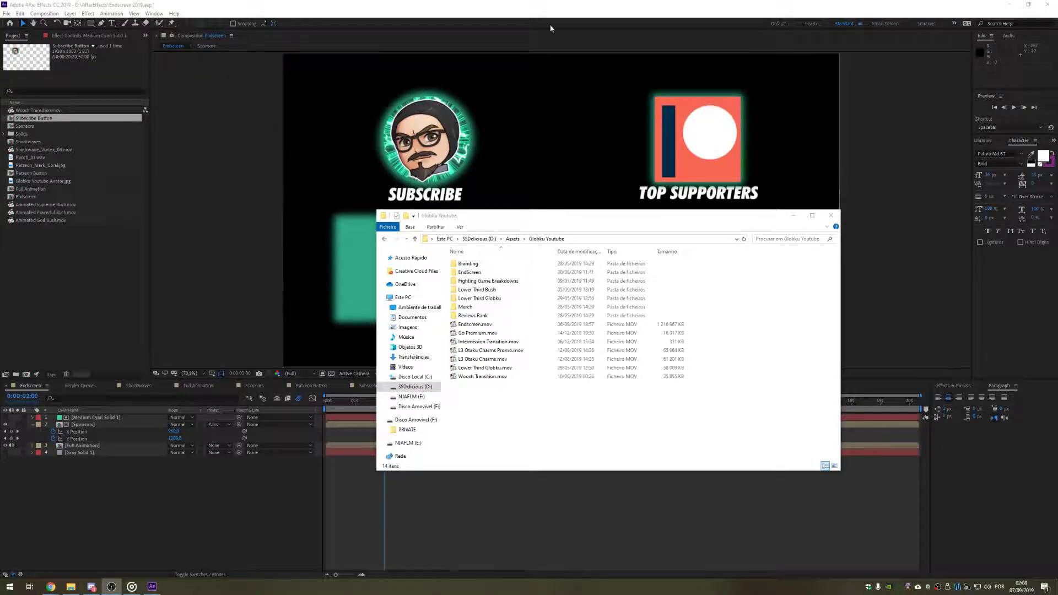
Step: Switch to After Effects and close it without saving the changes to the Endscreen 2019 project
{"action": "left_click", "coordinate": [592, 4]}
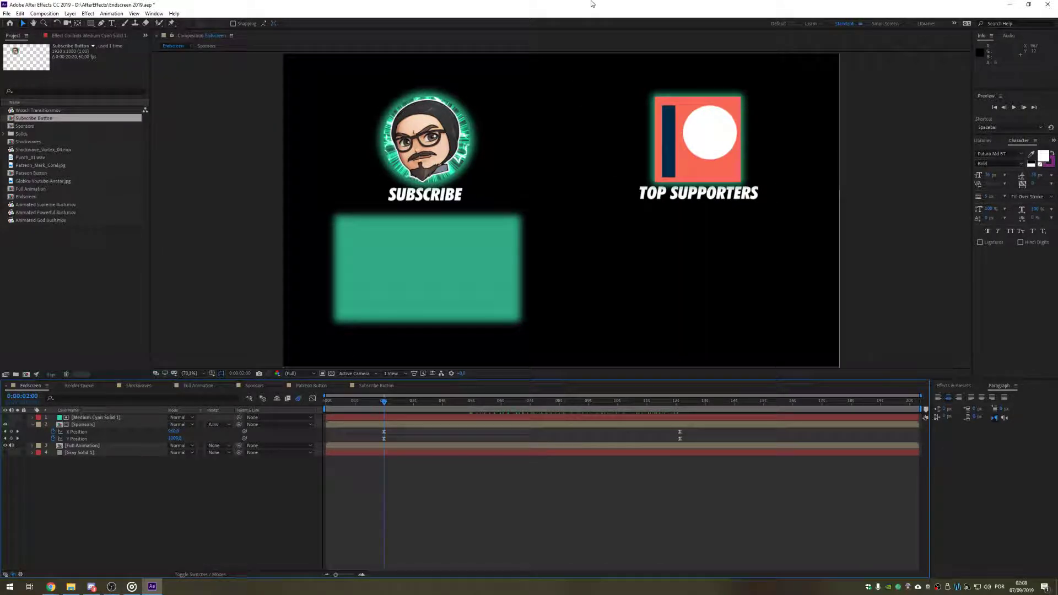
{"action": "left_click", "coordinate": [1048, 4]}
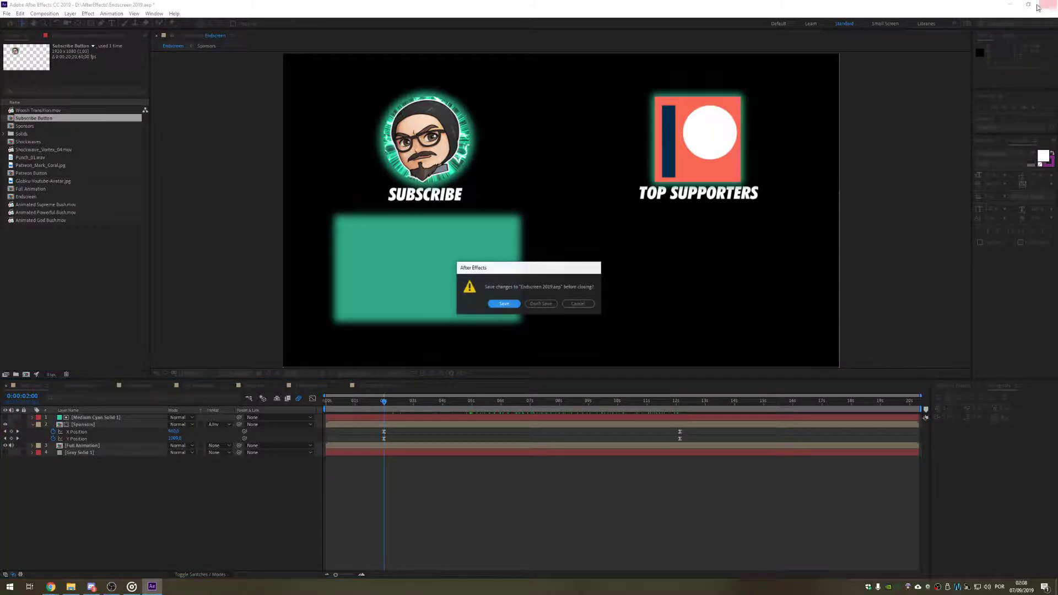
{"action": "left_click", "coordinate": [578, 304]}
{"action": "left_click", "coordinate": [1048, 4]}
{"action": "left_click", "coordinate": [541, 304]}
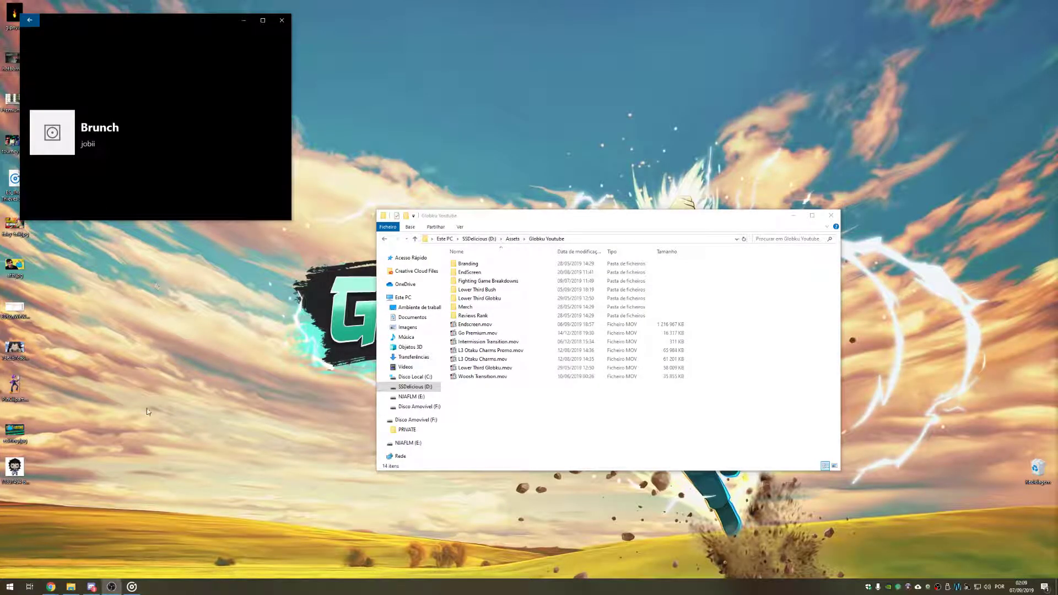
Step: Switch to Discord and read the question in supreme-gods-chat about stored video files slowing down a computer
{"action": "left_click", "coordinate": [95, 591]}
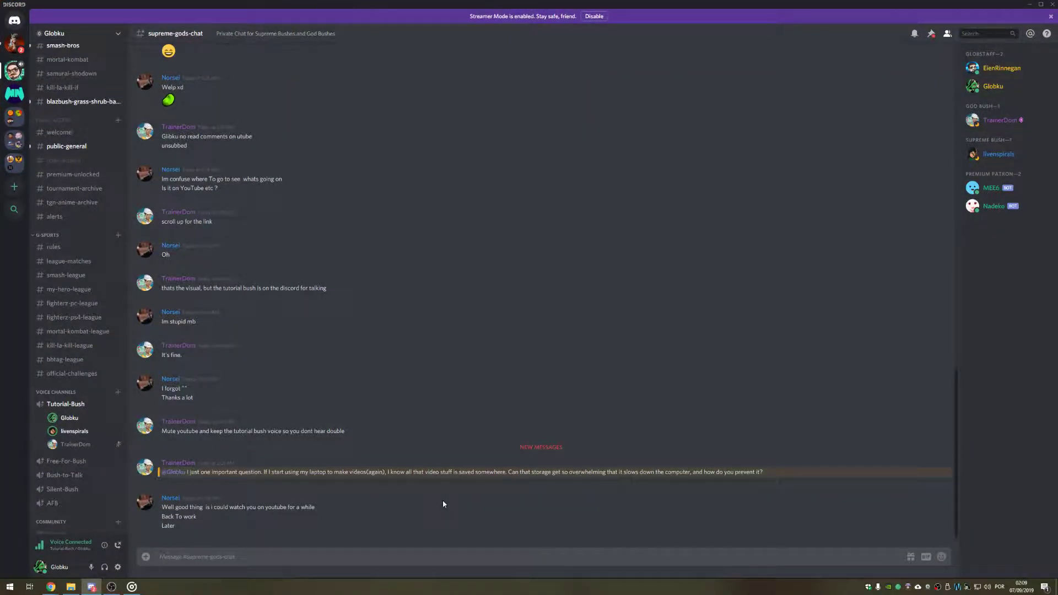
{"action": "left_click_drag", "start_coordinate": [190, 473], "coordinate": [775, 468]}
{"action": "left_click", "coordinate": [422, 472]}
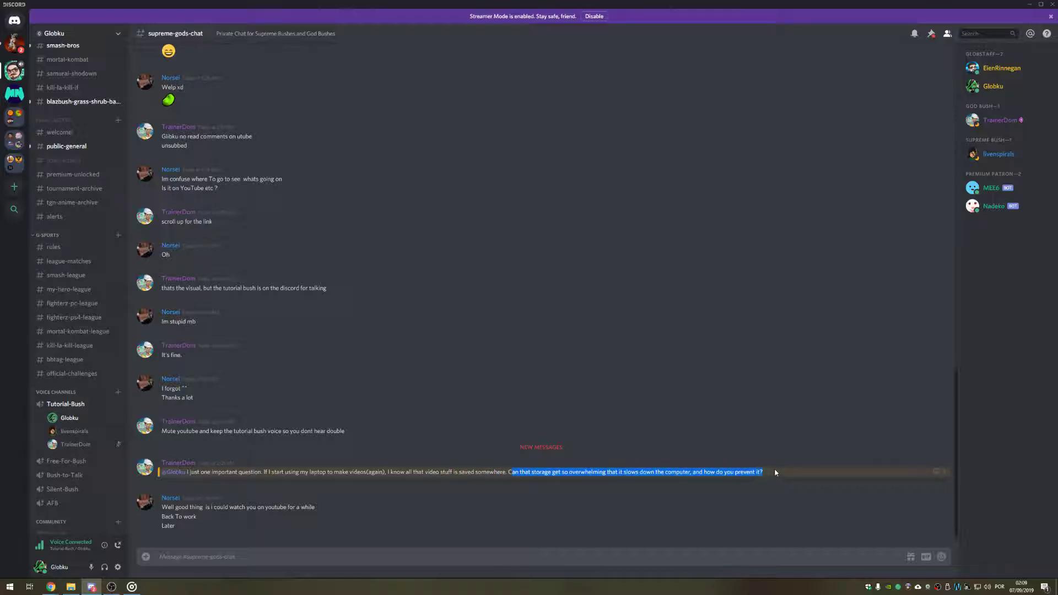
{"action": "left_click", "coordinate": [775, 469]}
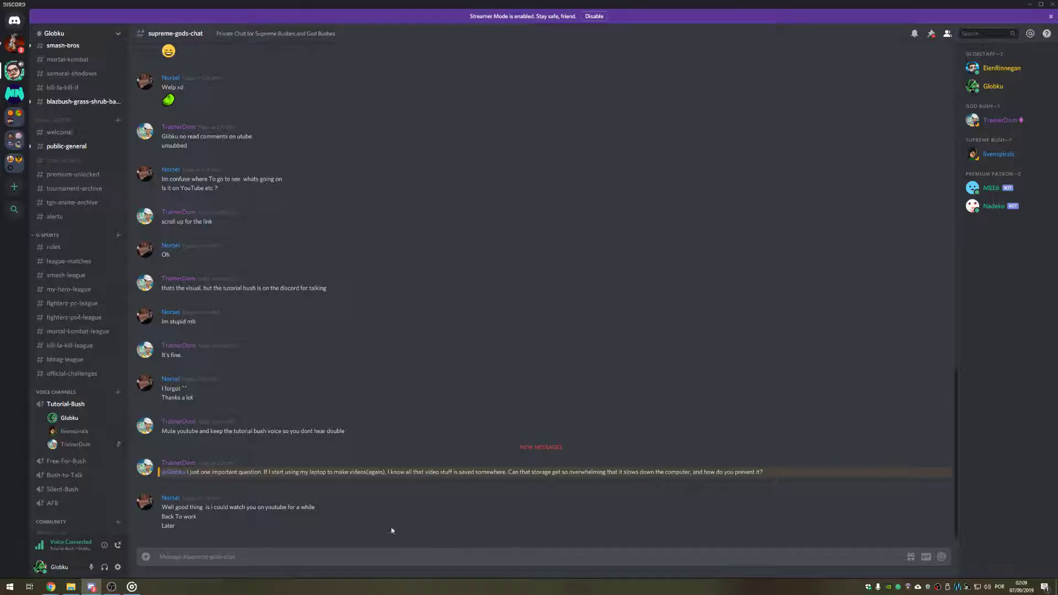
Step: Switch to File Explorer and open the Stream Promo Videos folder inside Premiere on the SSDelicious (D:) drive
{"action": "left_click", "coordinate": [71, 586]}
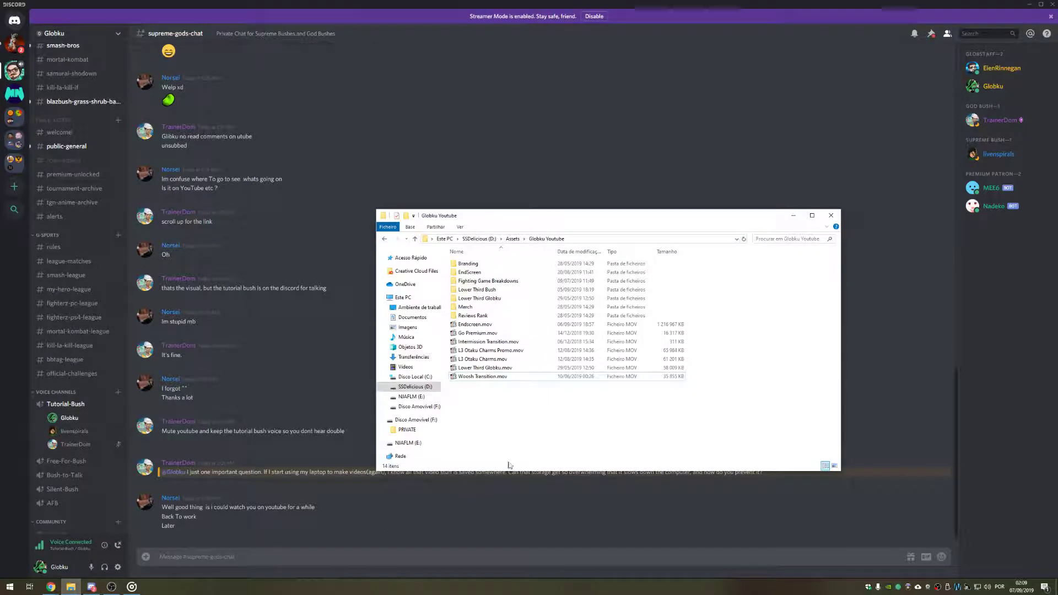
{"action": "left_click", "coordinate": [415, 387]}
{"action": "left_click", "coordinate": [479, 308]}
{"action": "double_click", "coordinate": [479, 308]}
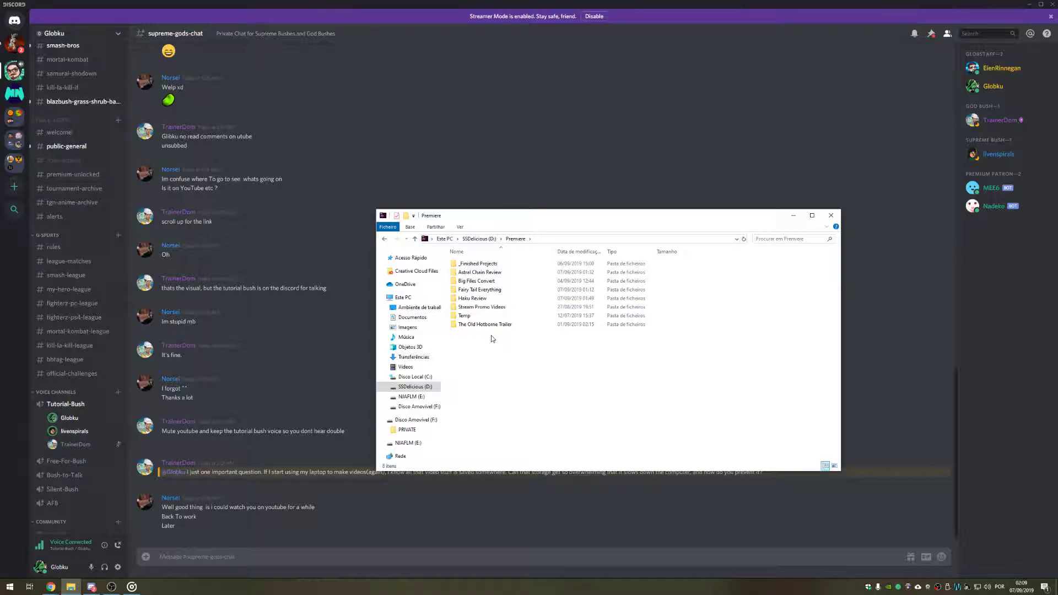
{"action": "left_click", "coordinate": [486, 324]}
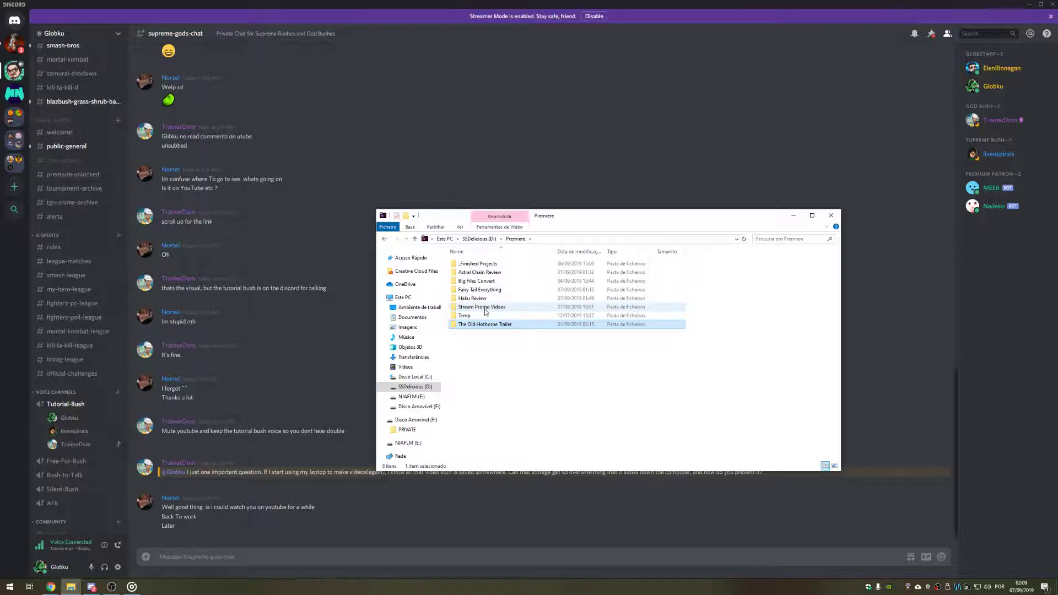
{"action": "left_click", "coordinate": [482, 307], "text": "ctrl"}
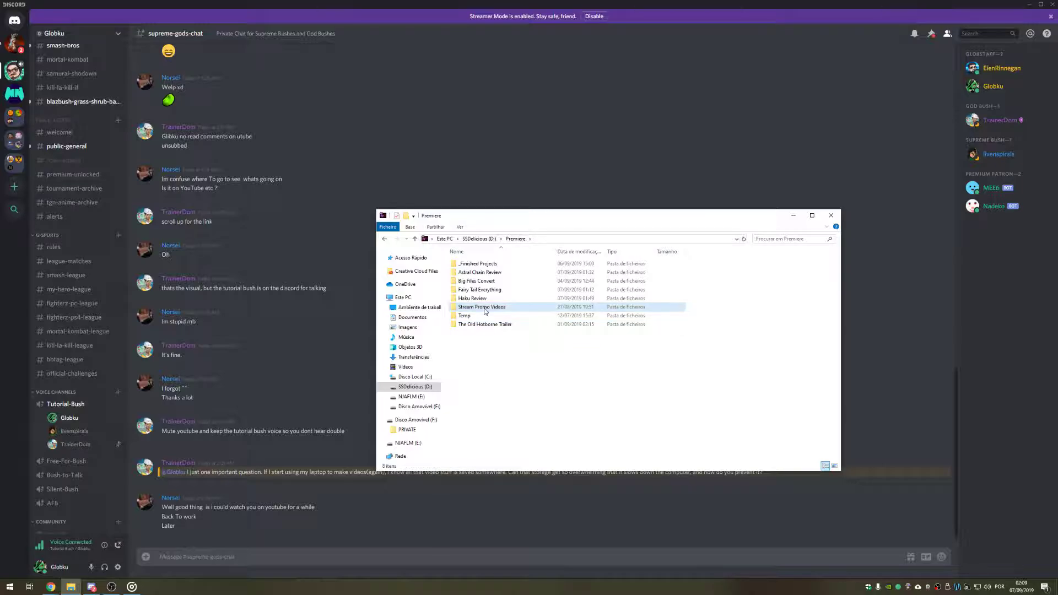
{"action": "double_click", "coordinate": [482, 308]}
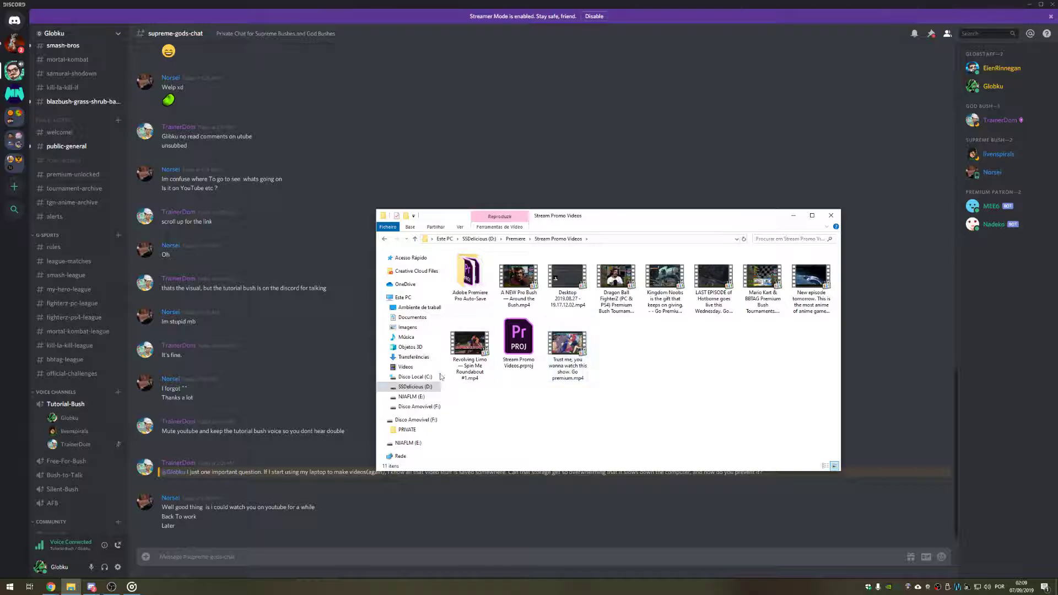
Step: Return to the SSDelicious (D:) drive and open its Assets folder
{"action": "left_click", "coordinate": [415, 386]}
{"action": "double_click", "coordinate": [547, 282]}
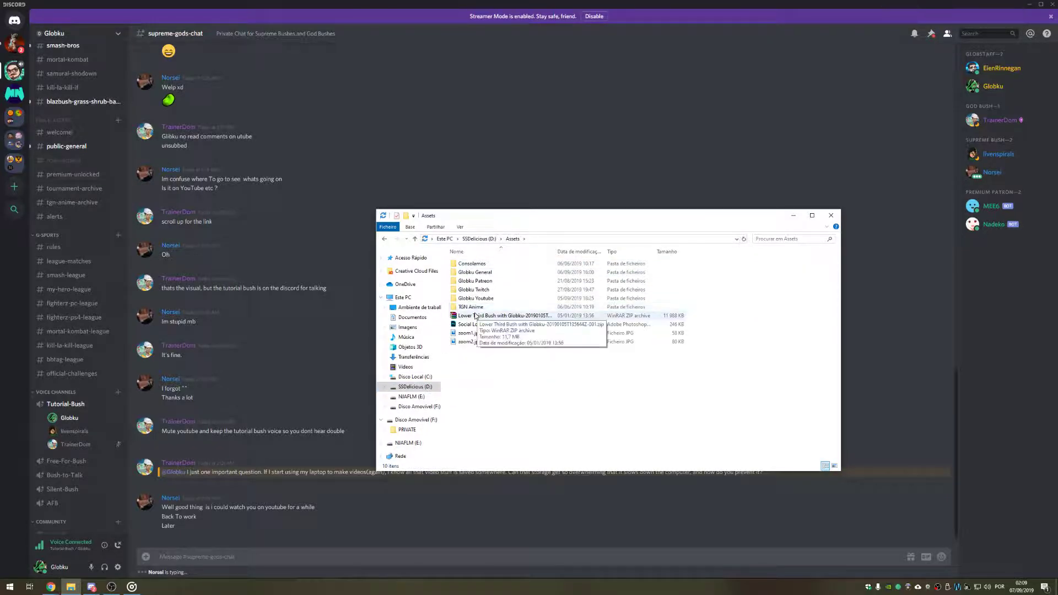
Step: Open the Globku Twitch folder, preview Premium Stream Promo.mov, and close the video player
{"action": "double_click", "coordinate": [486, 291]}
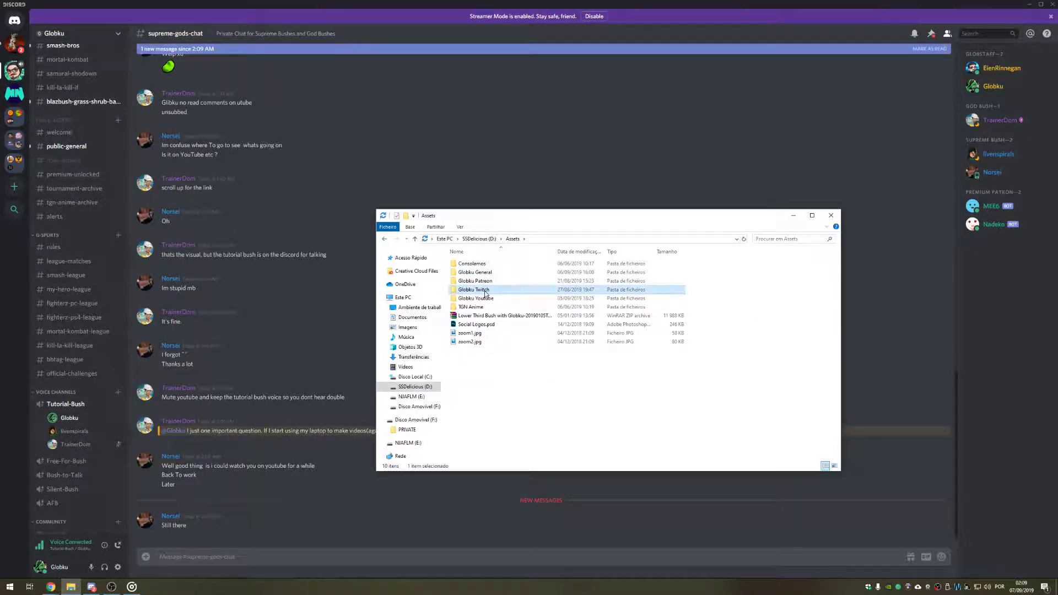
{"action": "left_click", "coordinate": [494, 353]}
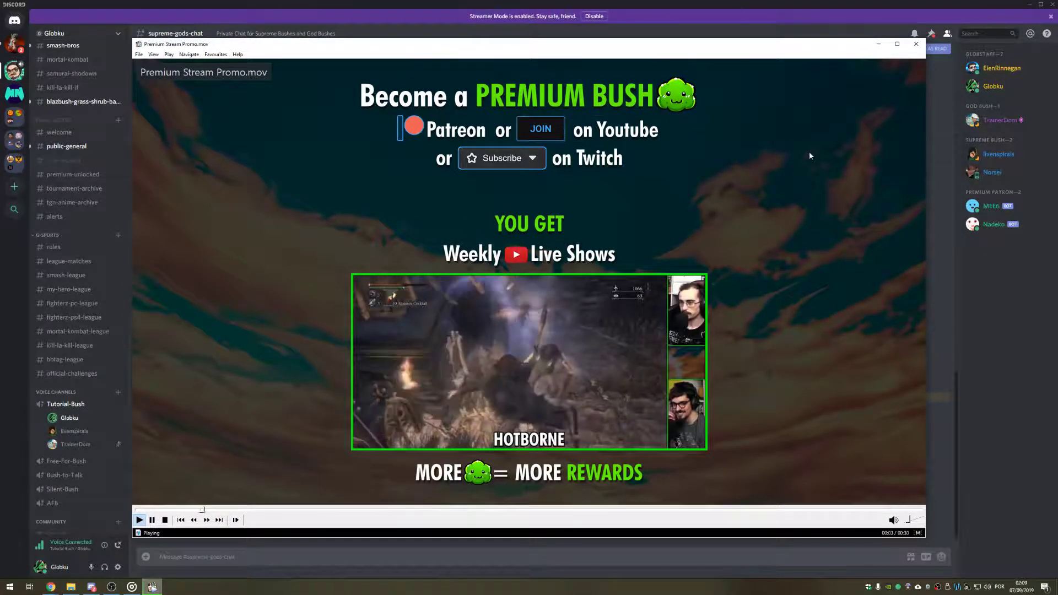
{"action": "left_click", "coordinate": [916, 44]}
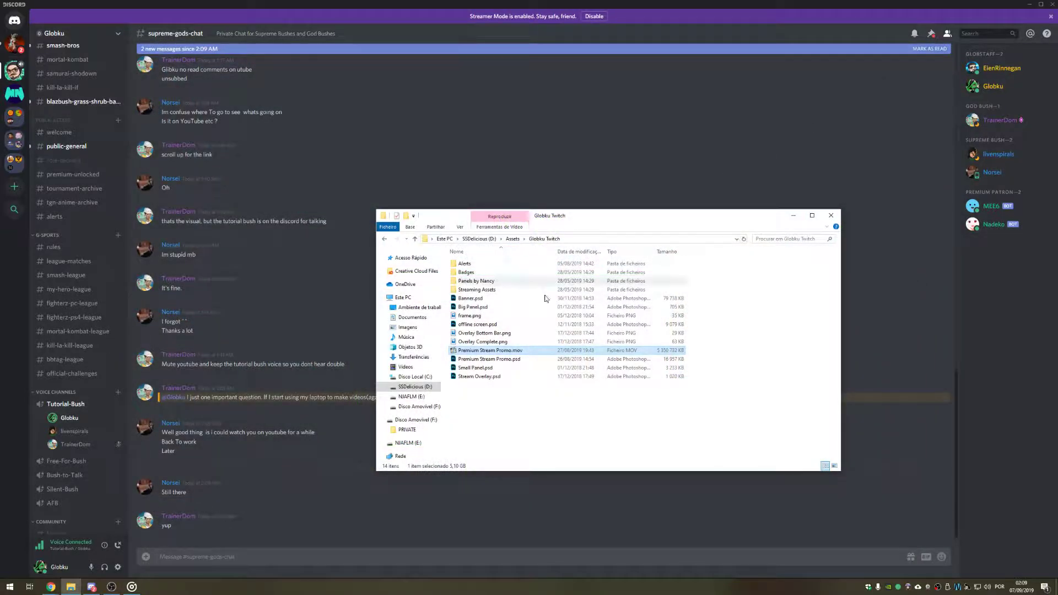
Step: Open the Premiere folder on the SSDelicious (D:) drive and select The Old Hotborne Trailer, Stream Promo Videos and Haku Review together
{"action": "left_click", "coordinate": [429, 387]}
{"action": "double_click", "coordinate": [483, 308]}
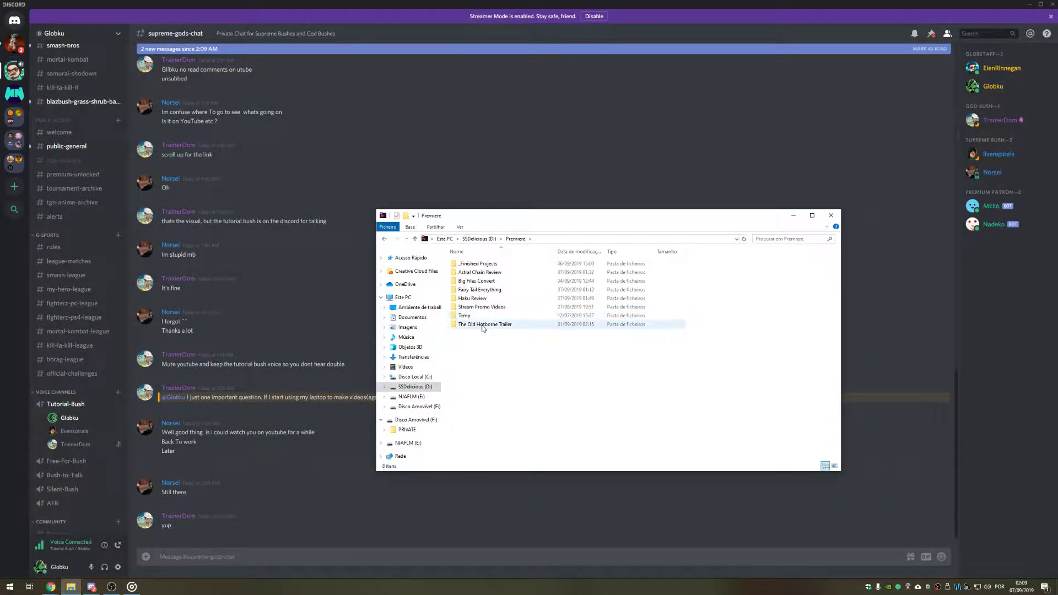
{"action": "left_click", "coordinate": [483, 325]}
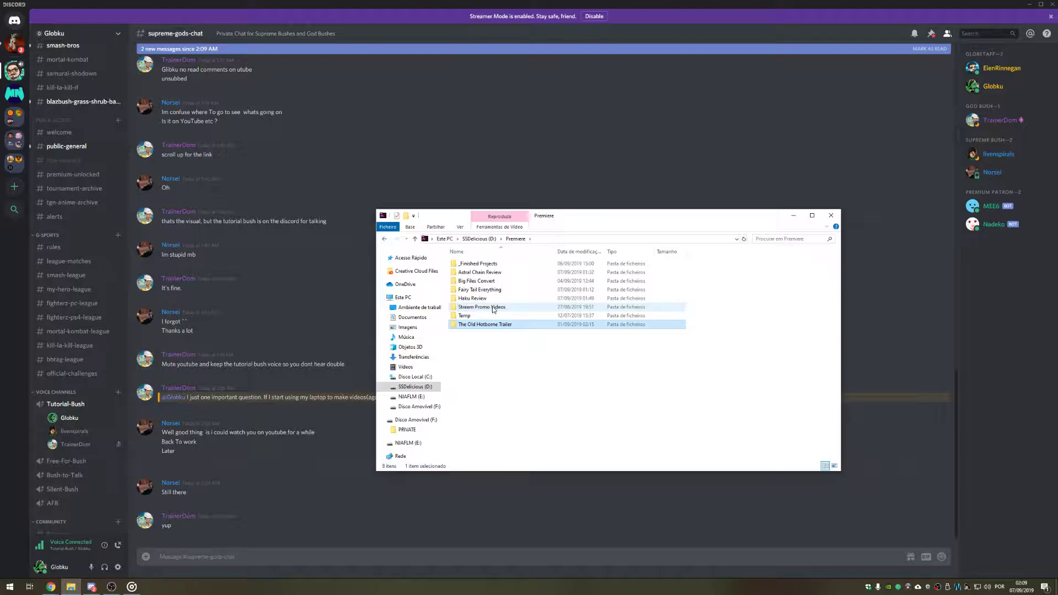
{"action": "left_click", "coordinate": [493, 308], "text": "ctrl"}
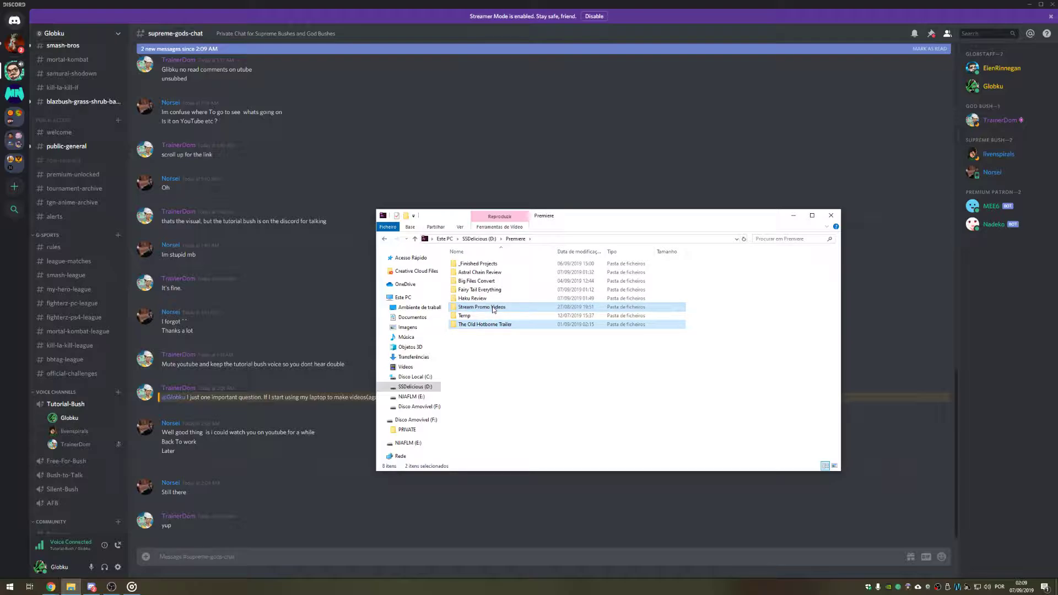
{"action": "left_click", "coordinate": [478, 299], "text": "ctrl"}
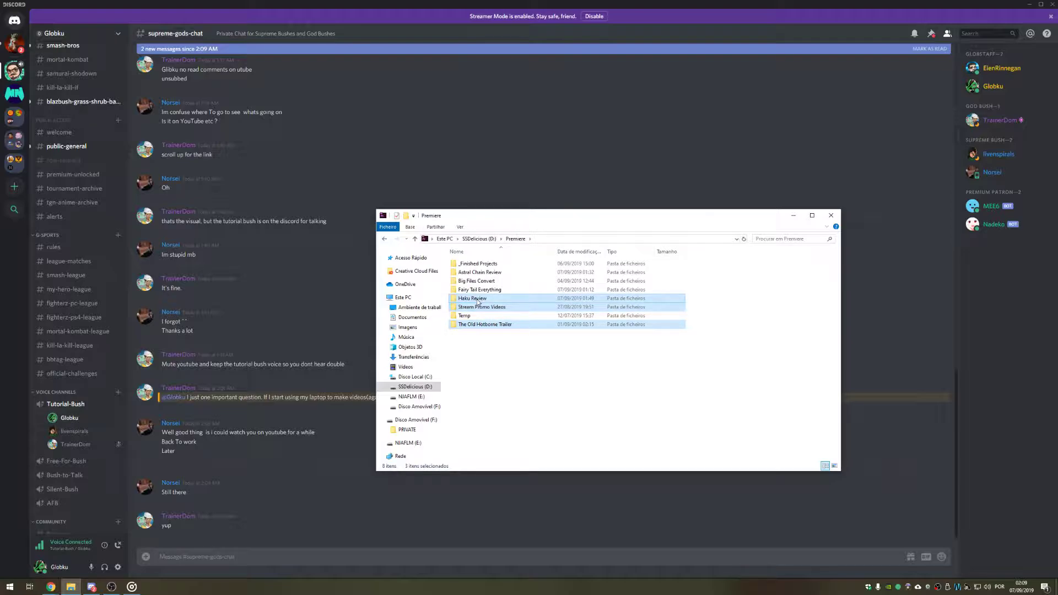
Step: Review the individual project folders in Premiere, look inside Big Files Convert, and return to the Premiere folder with nothing selected
{"action": "left_click", "coordinate": [478, 299]}
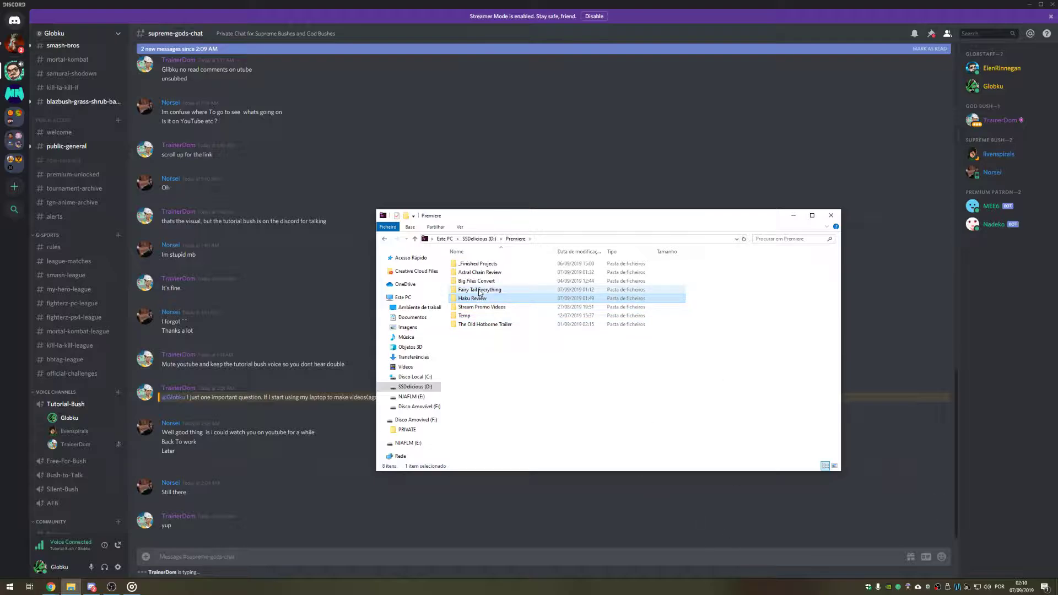
{"action": "left_click", "coordinate": [481, 290]}
{"action": "left_click", "coordinate": [487, 274]}
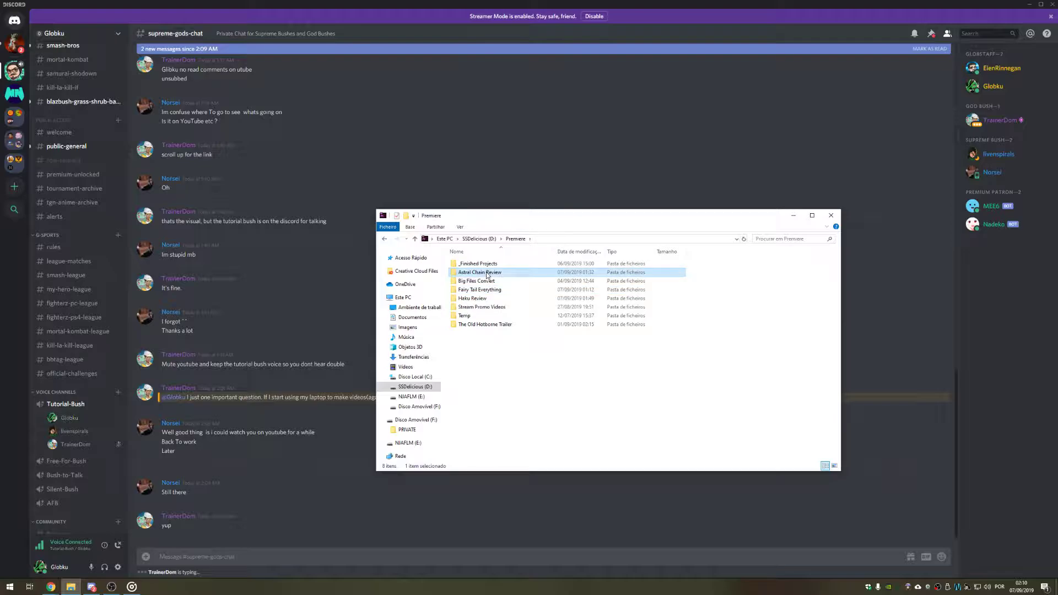
{"action": "left_click", "coordinate": [479, 282]}
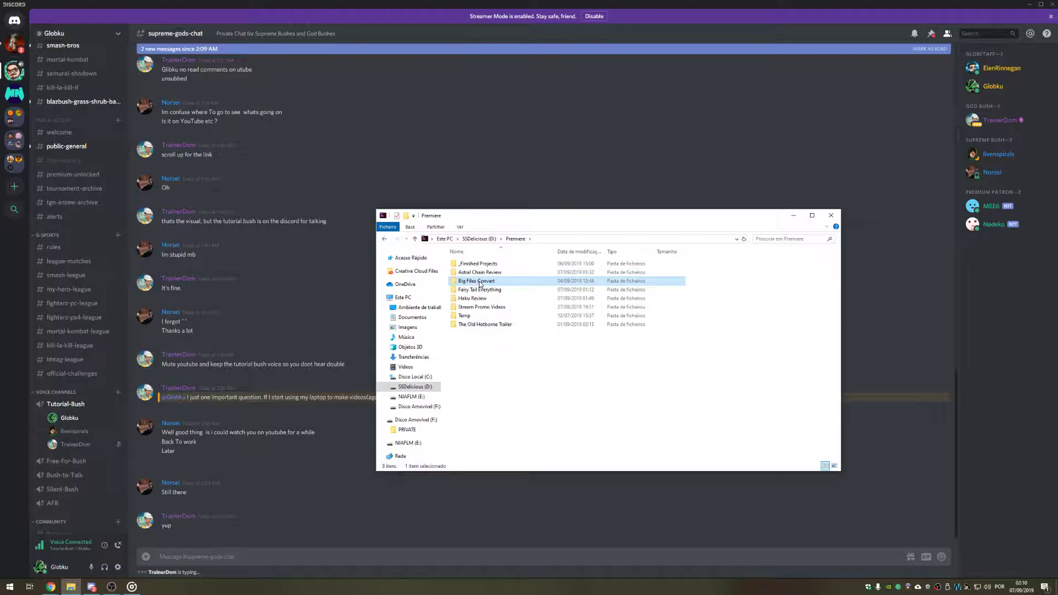
{"action": "double_click", "coordinate": [479, 282]}
{"action": "left_click", "coordinate": [385, 238]}
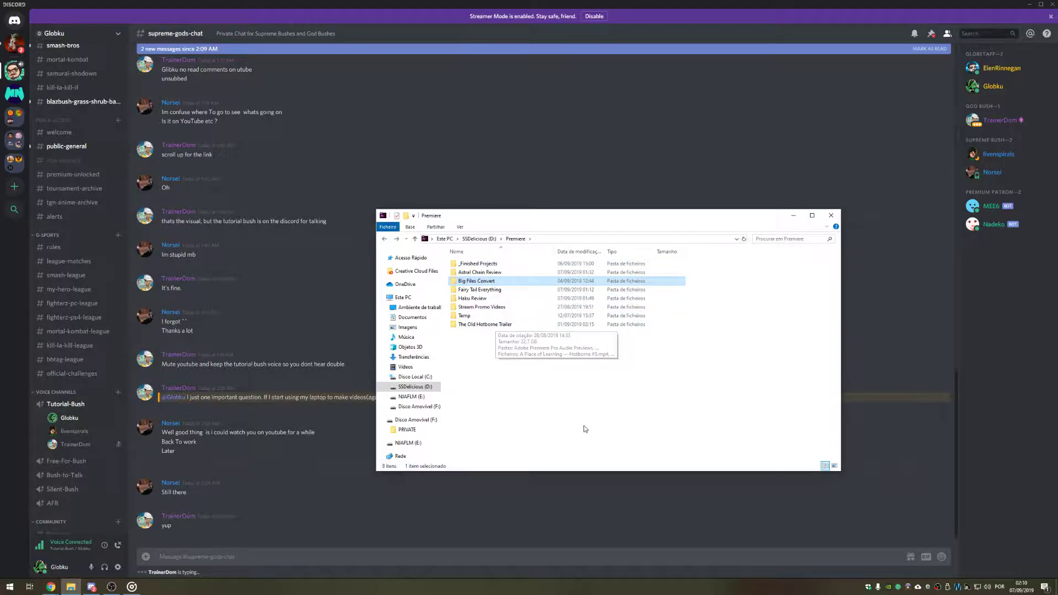
{"action": "key", "text": "ctrl+a"}
{"action": "left_click", "coordinate": [570, 384]}
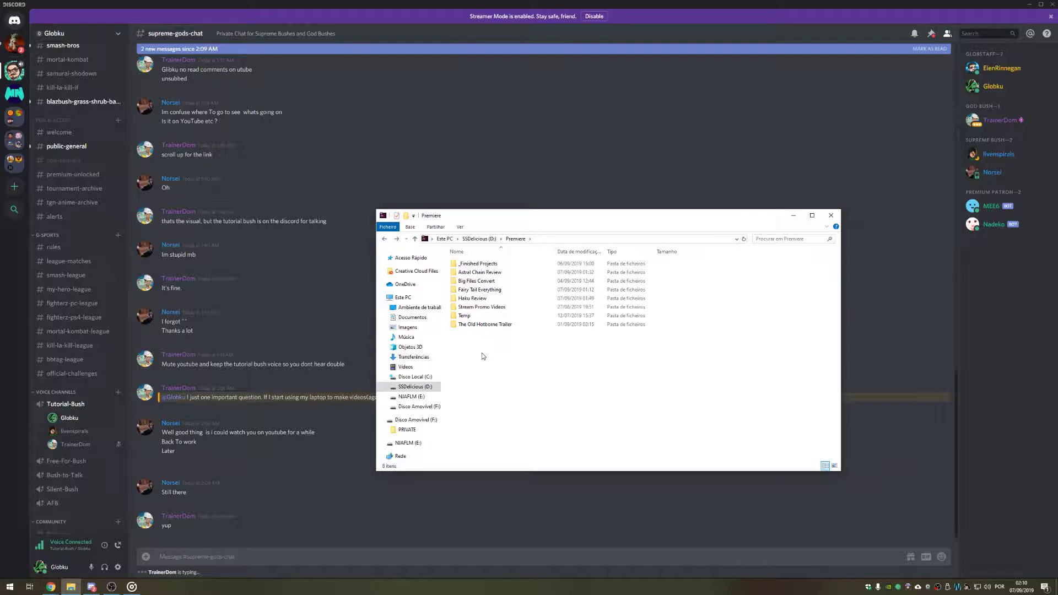
Step: Open the Dragon Ball Z Kakarot folder inside Recording on the SSDelicious (D:) drive
{"action": "left_click", "coordinate": [413, 387]}
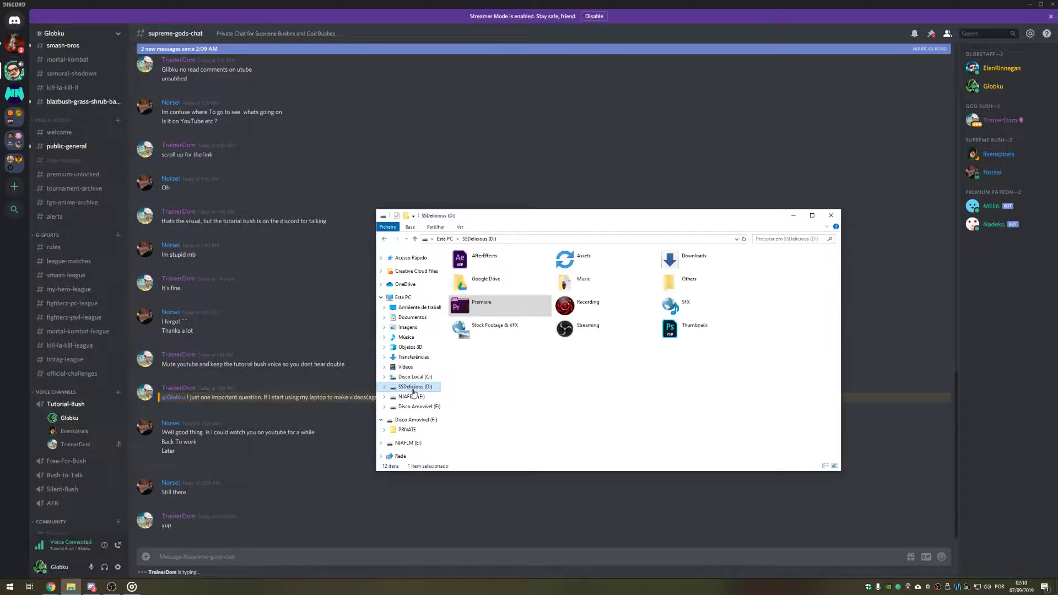
{"action": "double_click", "coordinate": [570, 306]}
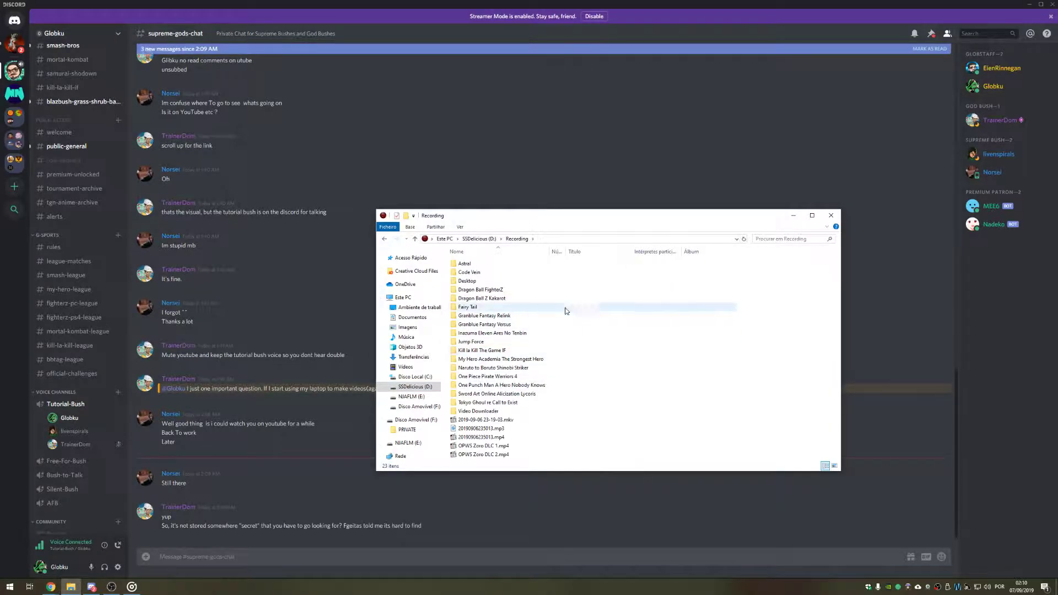
{"action": "left_click", "coordinate": [469, 267]}
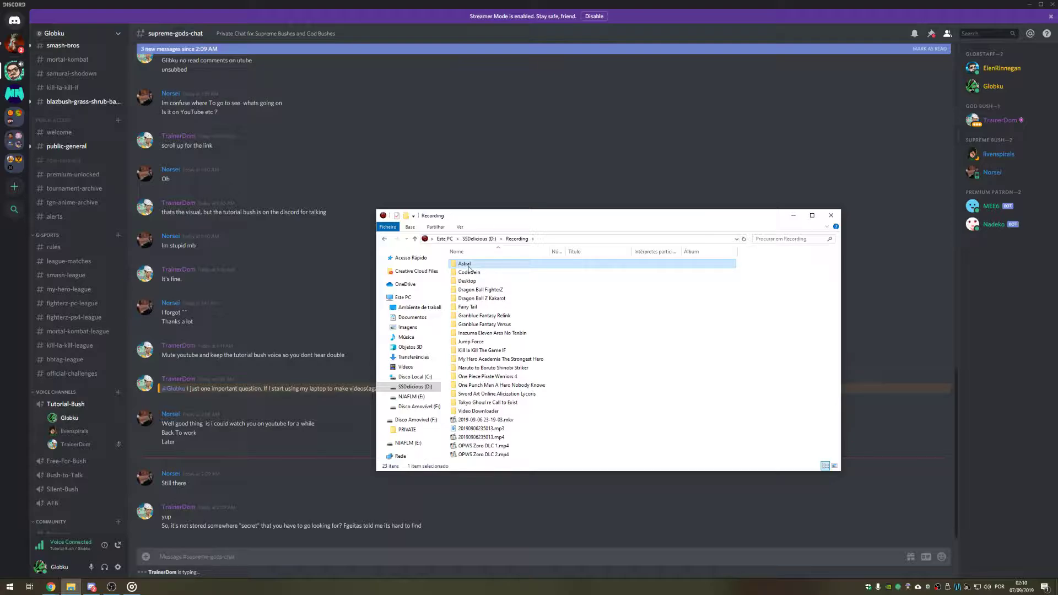
{"action": "double_click", "coordinate": [504, 299]}
Step: Select the trailer files from Trailer 1 - Announcement.mp4 through Trailer 3 - Gamescom 2019.mp4, and return to the Recording folder
{"action": "left_click", "coordinate": [497, 298]}
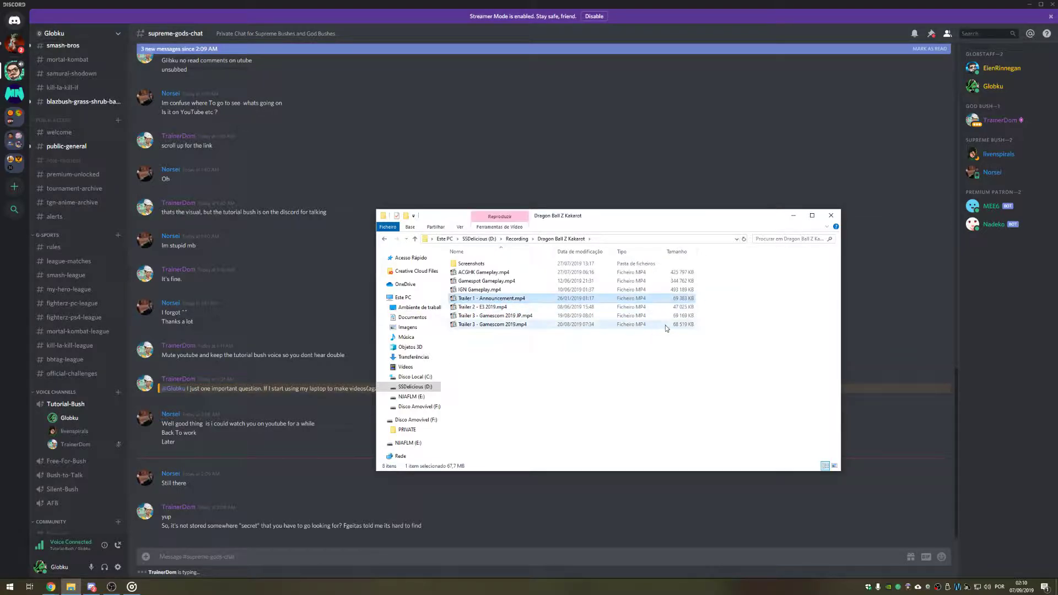
{"action": "left_click", "coordinate": [666, 325], "text": "shift"}
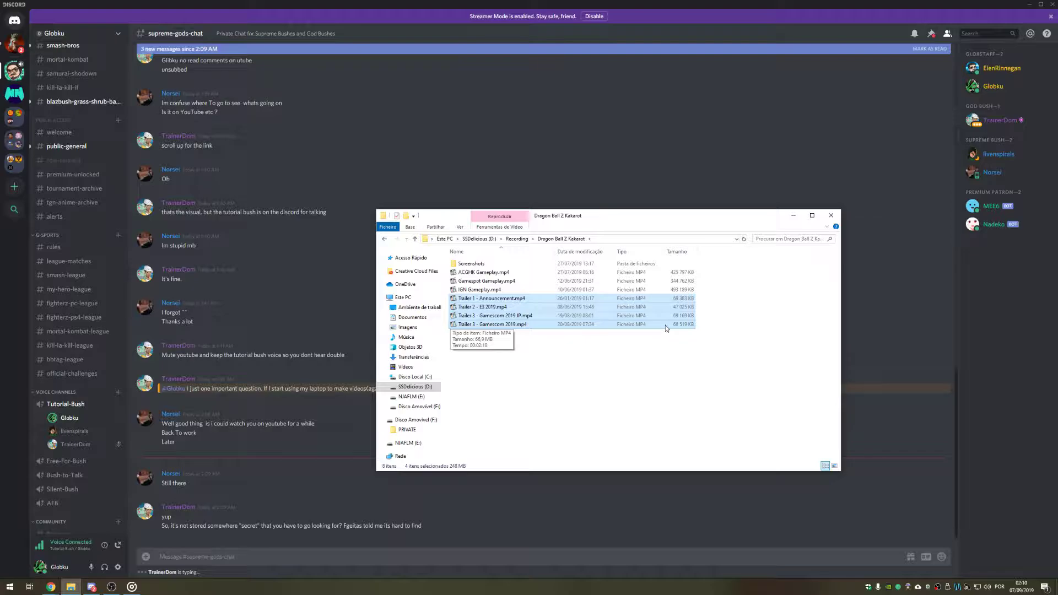
{"action": "key", "text": "BackSpace"}
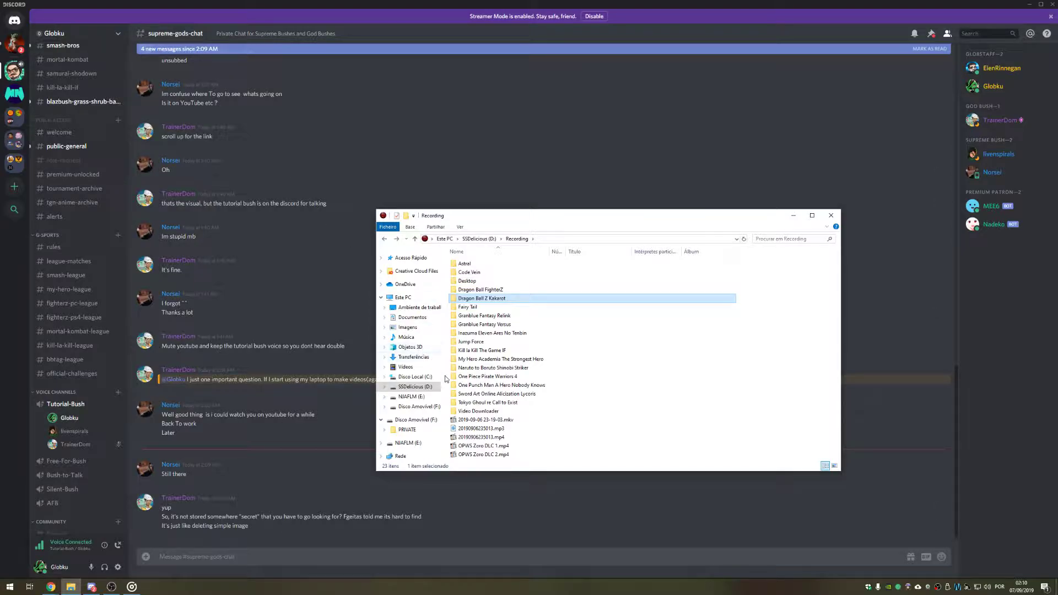
Step: Go to the hidden folder C:\Utilizadores\Utilizador\appdata by entering its path
{"action": "left_click", "coordinate": [423, 379]}
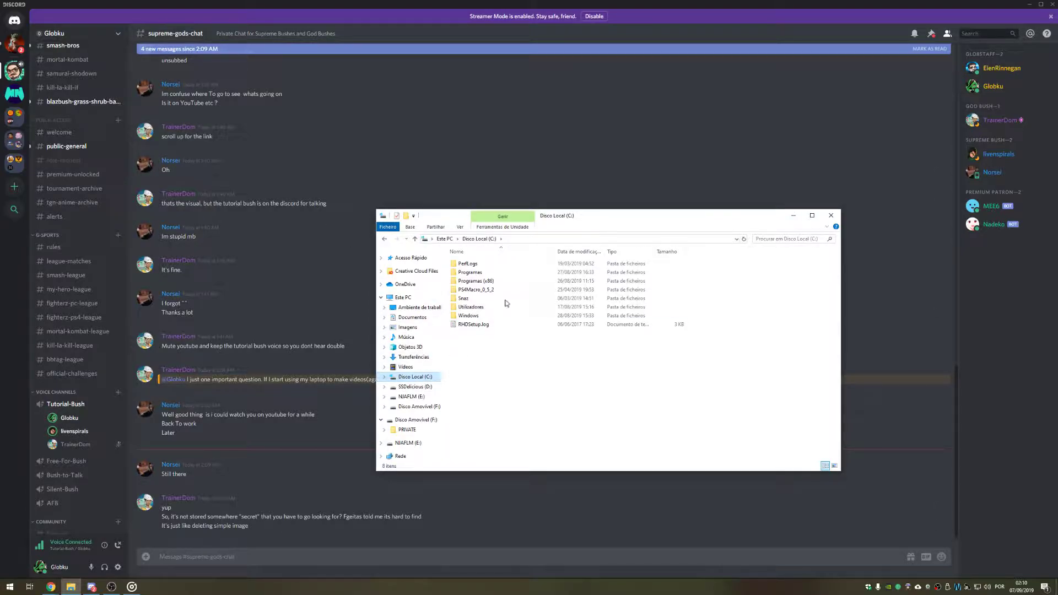
{"action": "left_click", "coordinate": [532, 239]}
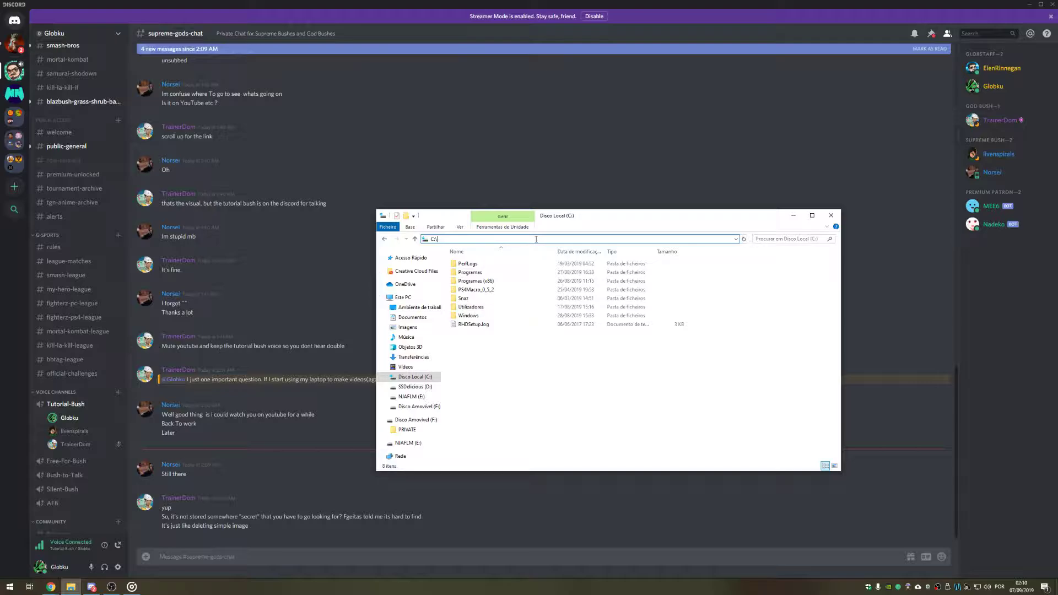
{"action": "type", "text": "users"}
{"action": "key", "text": "BackSpace"}
{"action": "key", "text": "BackSpace"}
{"action": "key", "text": "BackSpace"}
{"action": "key", "text": "BackSpace"}
{"action": "key", "text": "BackSpace"}
{"action": "key", "text": "BackSpace"}
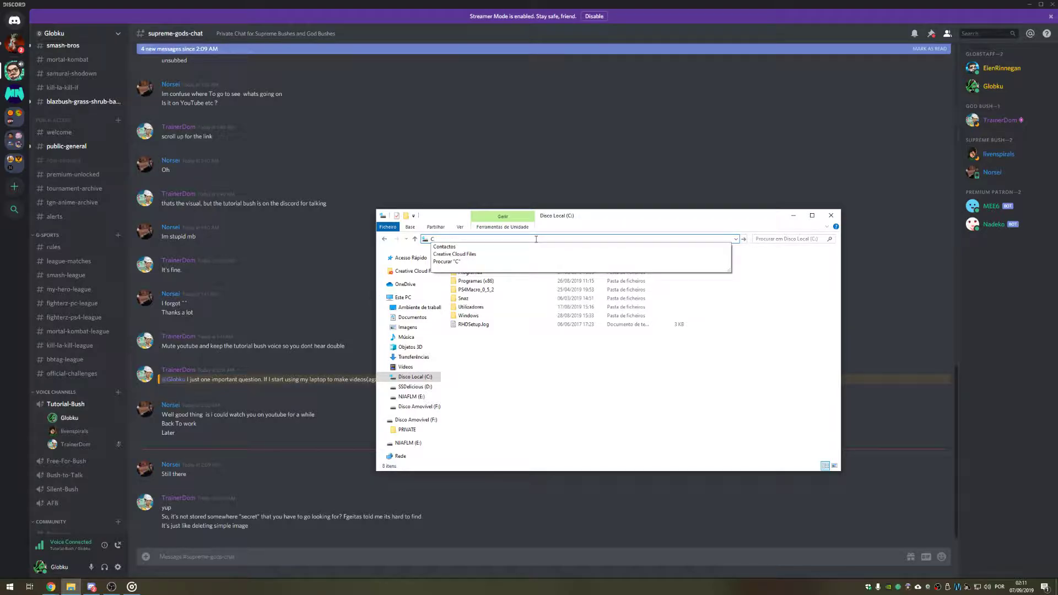
{"action": "type", "text": ":\\"}
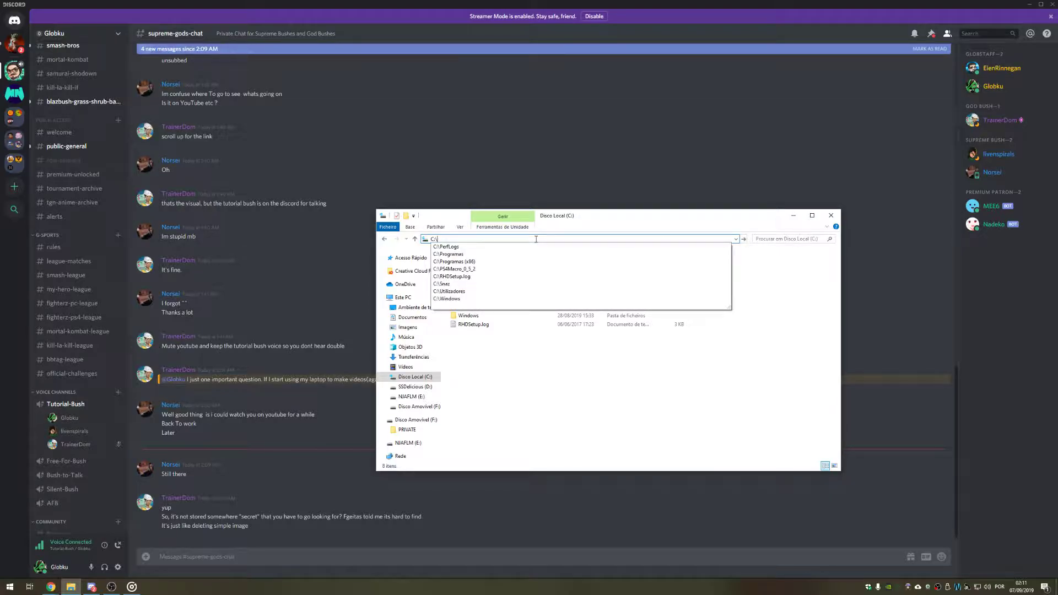
{"action": "type", "text": "Utilizadores\\"}
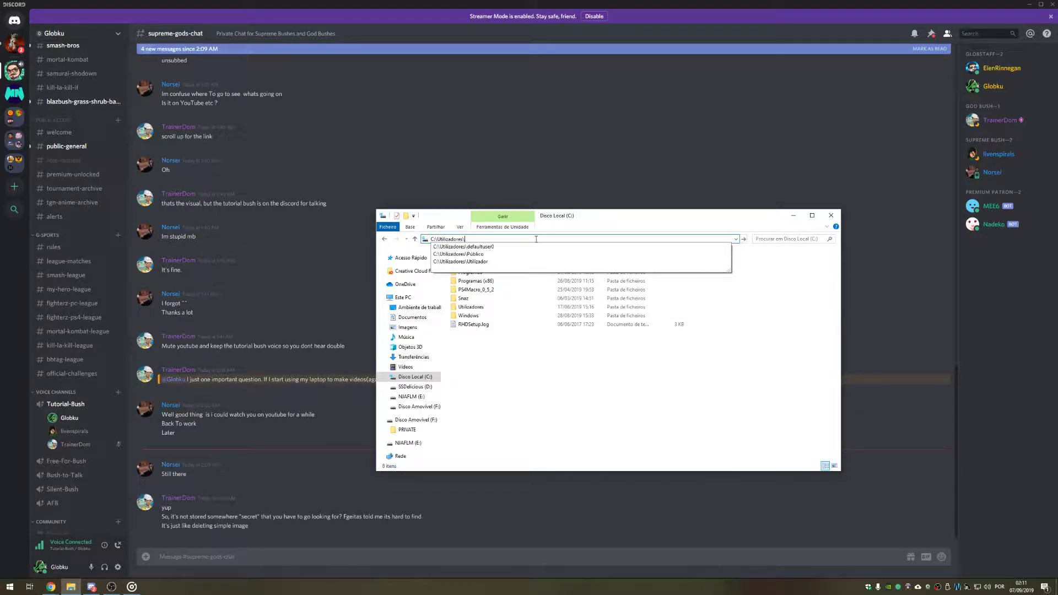
{"action": "type", "text": "Utilizador"}
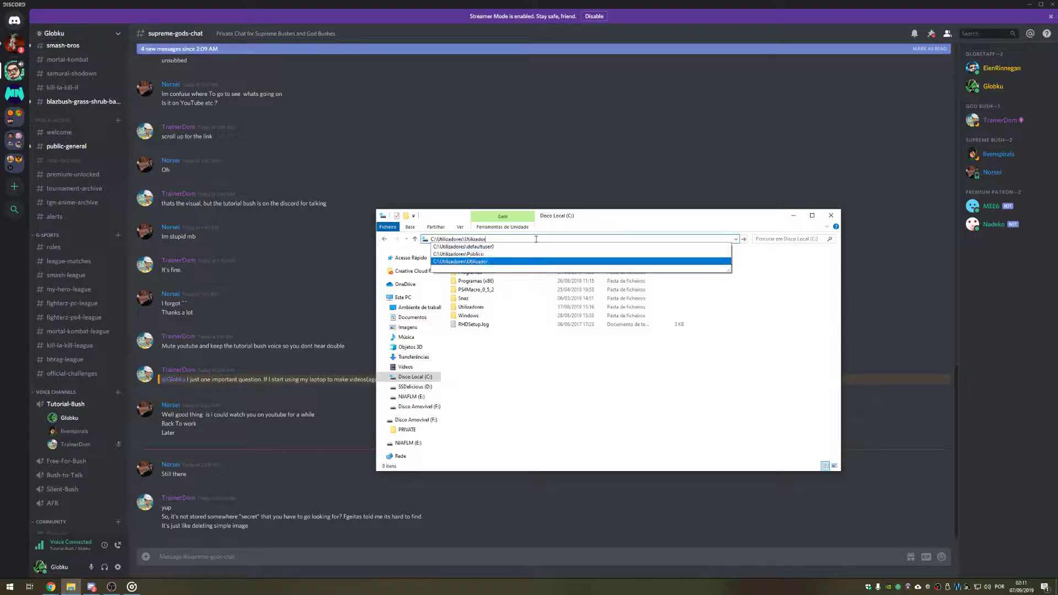
{"action": "type", "text": "\\appdata"}
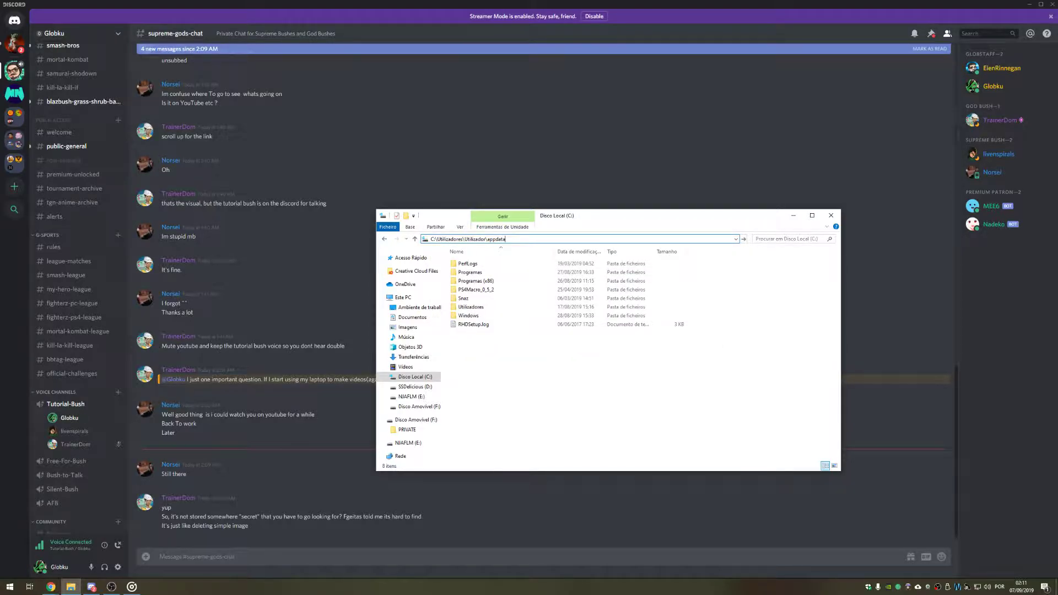
{"action": "key", "text": "Return"}
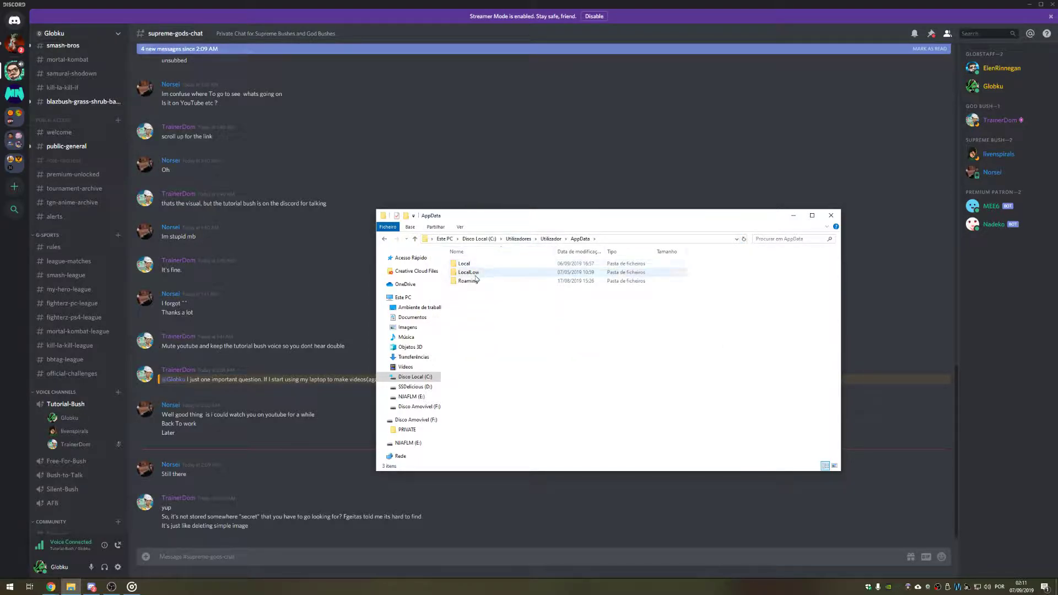
Step: Open the Roaming folder and check the Adobe folder's size in its properties, closing them when done
{"action": "double_click", "coordinate": [606, 280]}
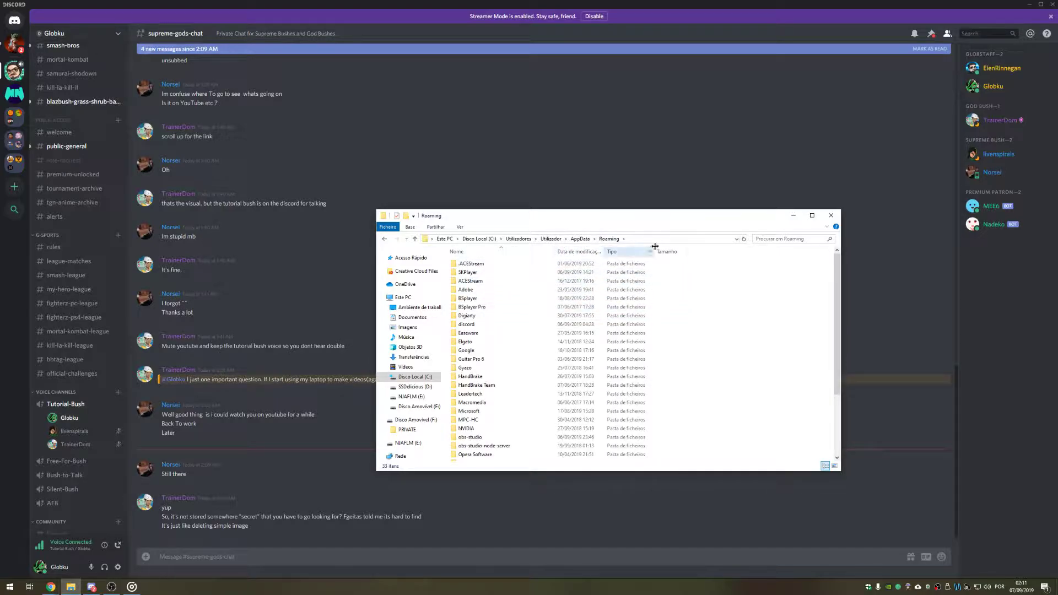
{"action": "left_click", "coordinate": [467, 291]}
{"action": "right_click", "coordinate": [466, 290]}
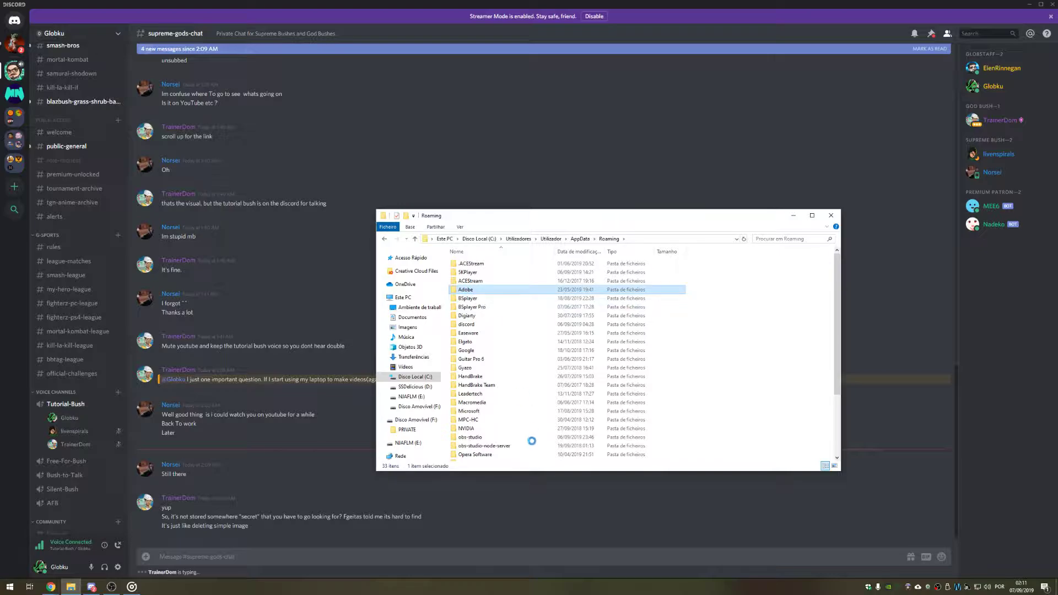
{"action": "left_click", "coordinate": [495, 502]}
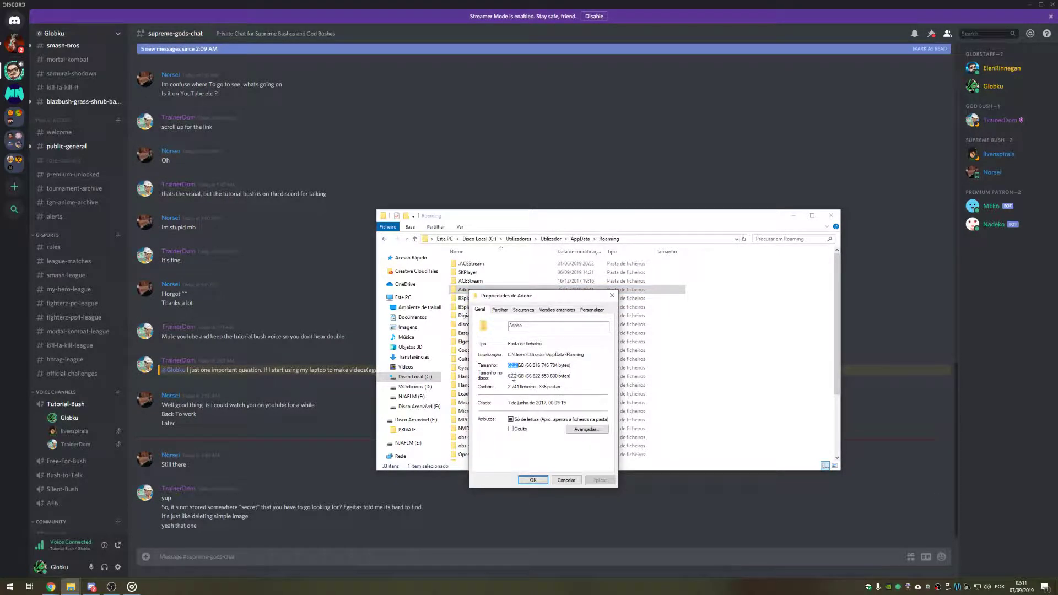
{"action": "left_click", "coordinate": [612, 295]}
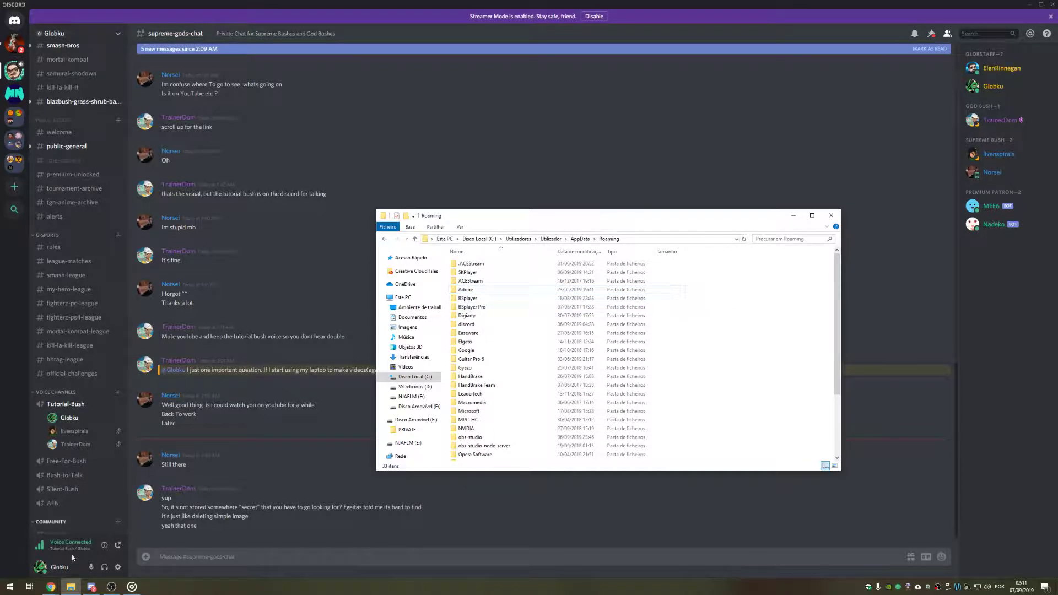
Step: Launch Premiere Pro CC 2019 and display the Media Cache settings in its preferences, with the dialog moved nearer the screen centre
{"action": "left_click", "coordinate": [10, 586]}
{"action": "left_click", "coordinate": [168, 361]}
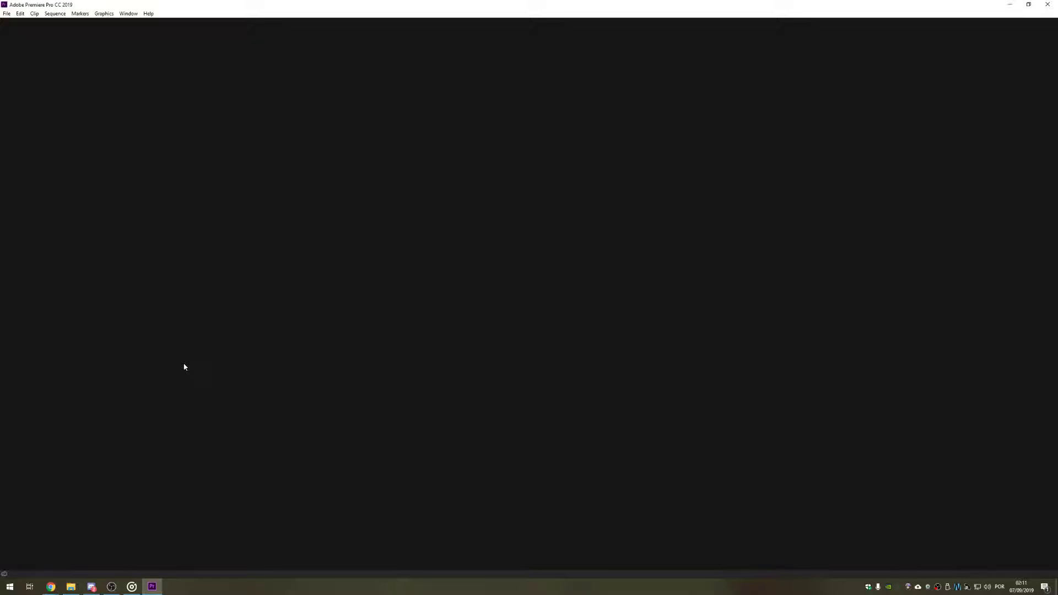
{"action": "left_click", "coordinate": [6, 14]}
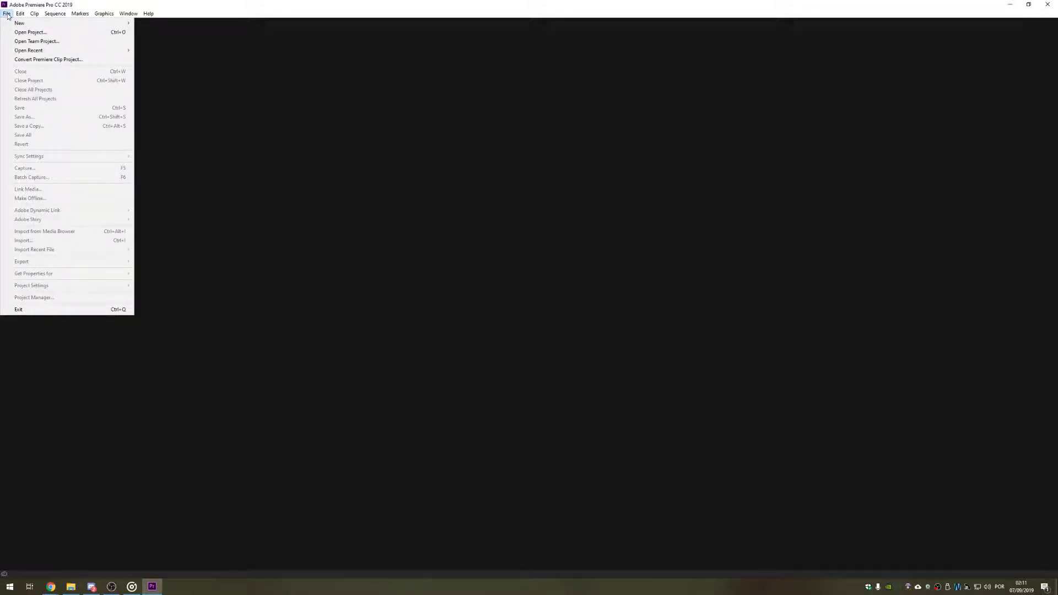
{"action": "mouse_move", "coordinate": [20, 14]}
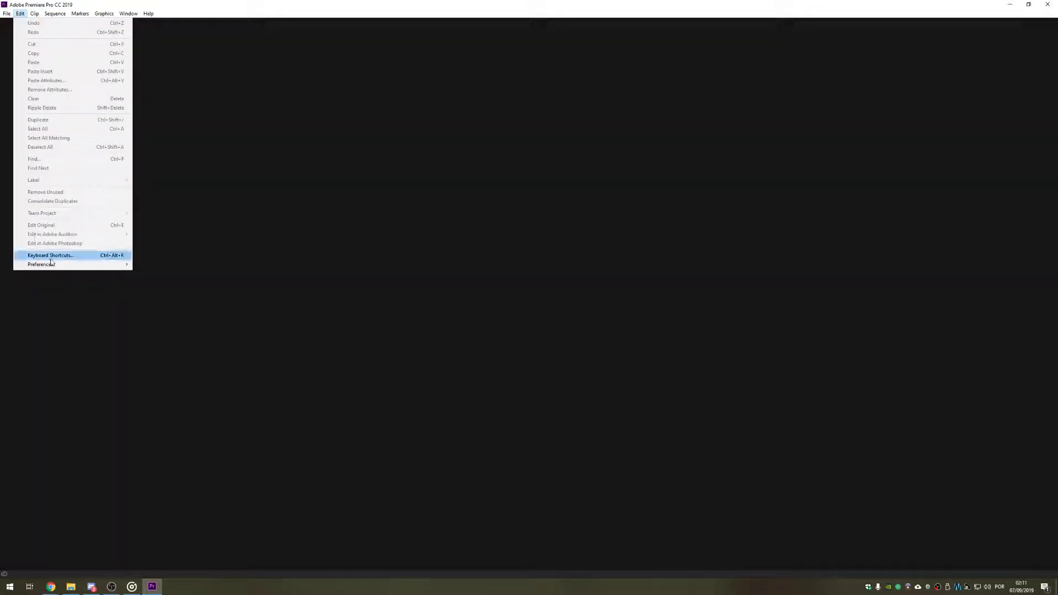
{"action": "mouse_move", "coordinate": [51, 264]}
{"action": "left_click", "coordinate": [147, 265]}
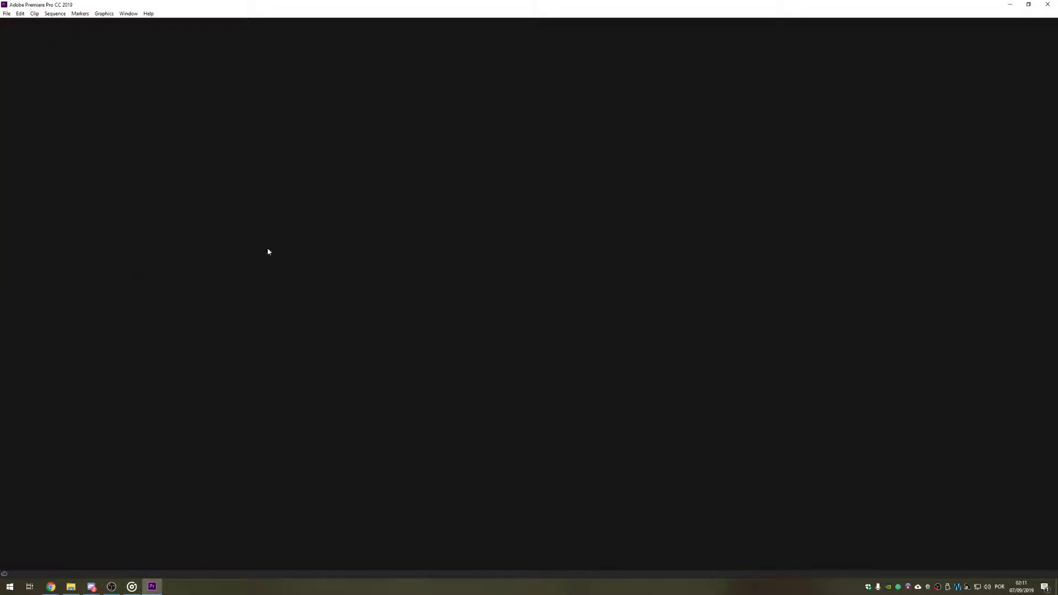
{"action": "left_click_drag", "start_coordinate": [202, 12], "coordinate": [509, 139]}
{"action": "left_click", "coordinate": [342, 259]}
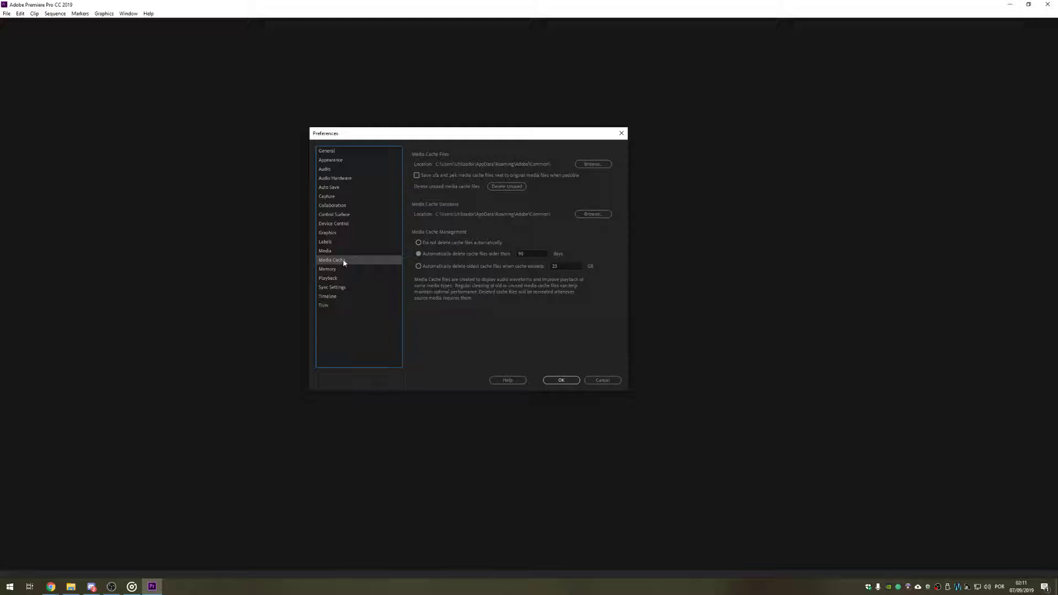
Step: Set the media cache management to automatically delete cache files older than the given number of days
{"action": "left_click", "coordinate": [451, 254]}
{"action": "left_click", "coordinate": [547, 278]}
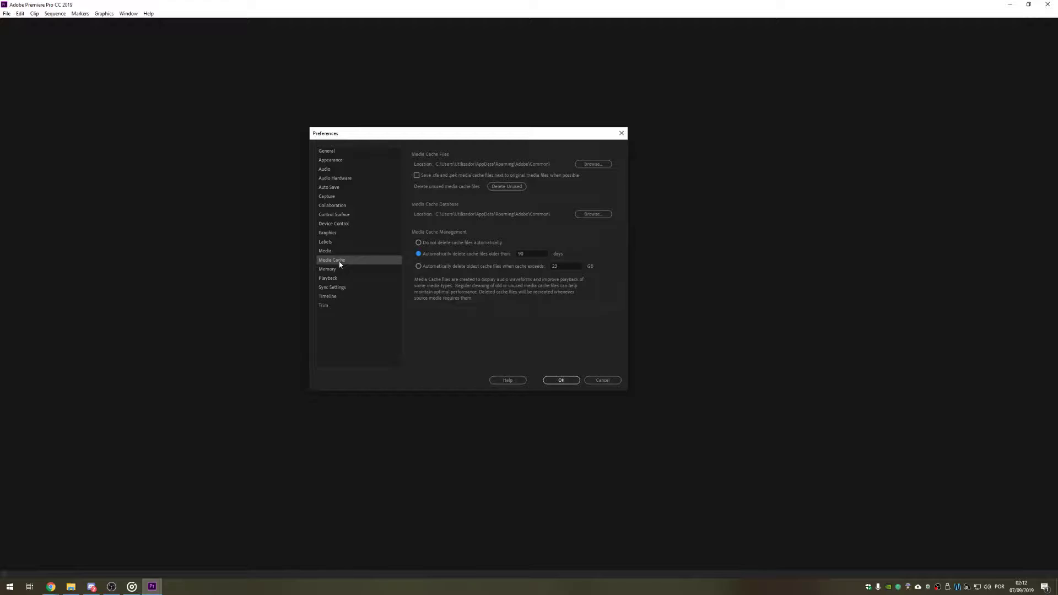
Step: Show the folder chooser for the media cache files location and close it without choosing a folder
{"action": "left_click", "coordinate": [593, 165]}
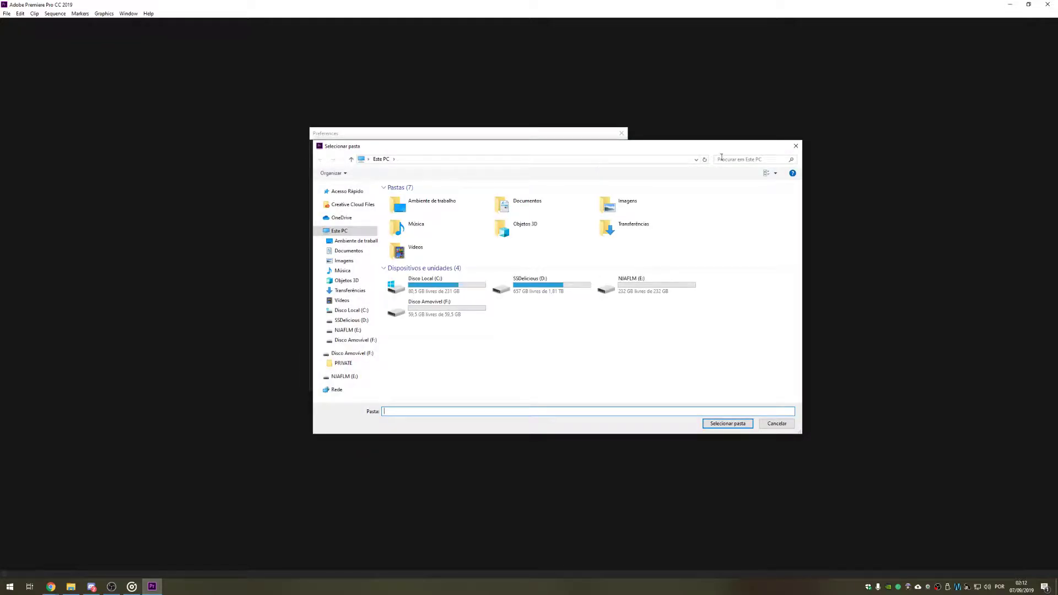
{"action": "left_click", "coordinate": [796, 146]}
{"action": "left_click", "coordinate": [594, 164]}
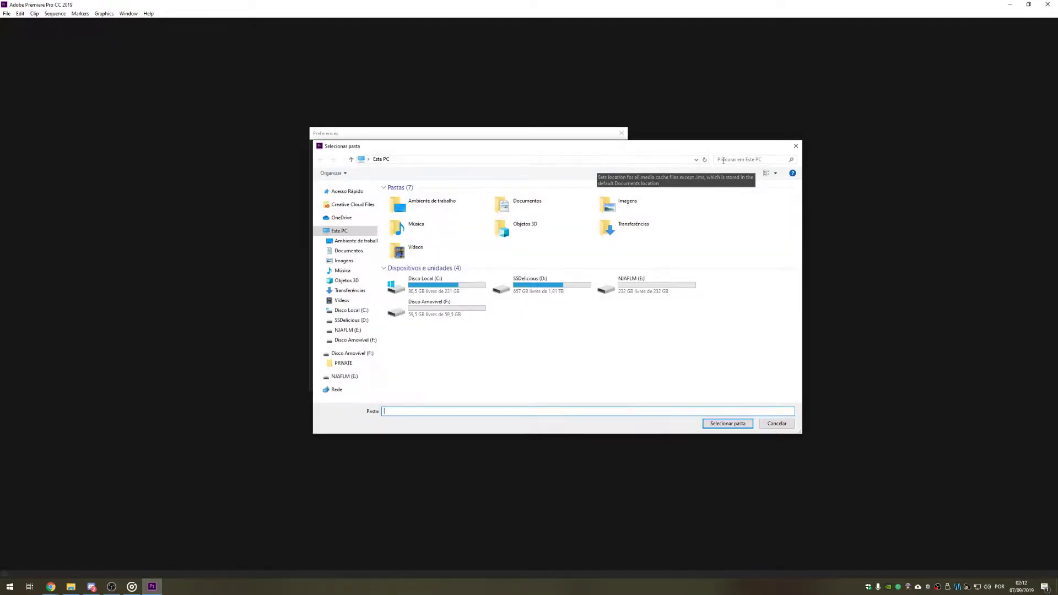
{"action": "left_click", "coordinate": [796, 146]}
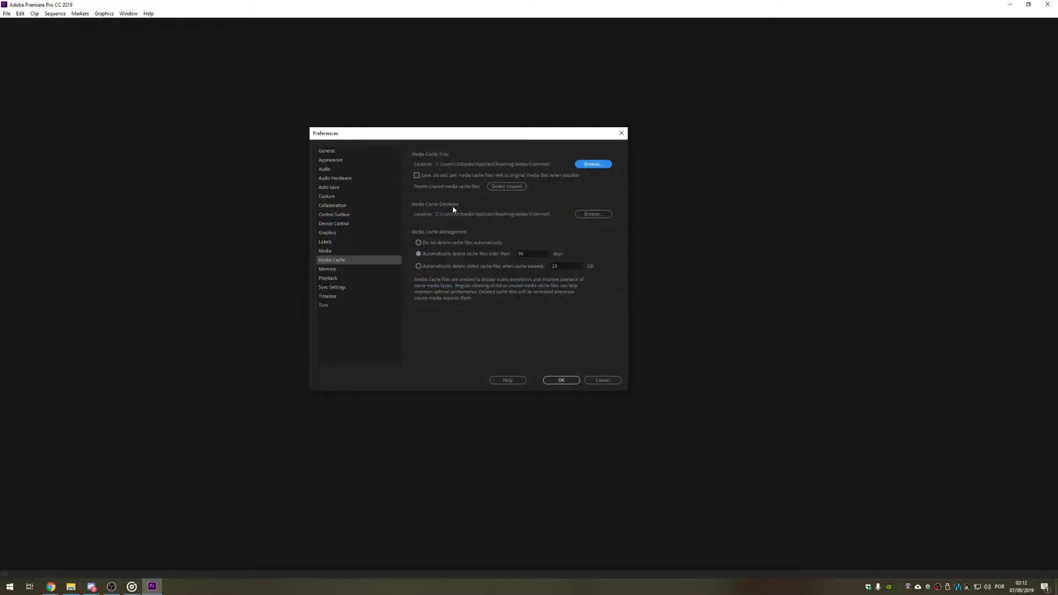
Step: Delete the unused media cache files, accept the preferences, and switch to the Discord chat
{"action": "left_click", "coordinate": [504, 187]}
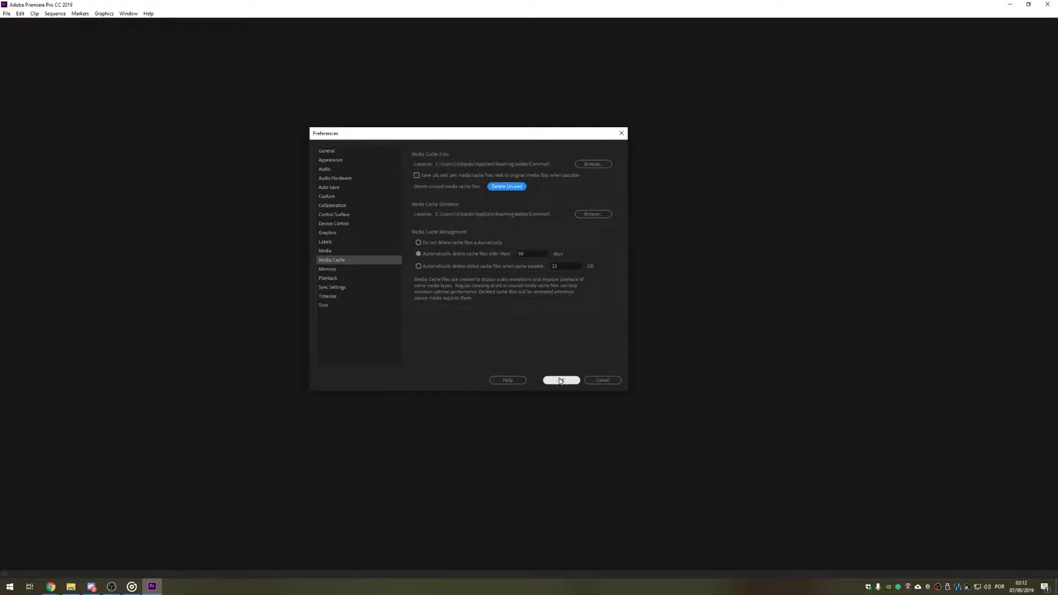
{"action": "left_click", "coordinate": [561, 381]}
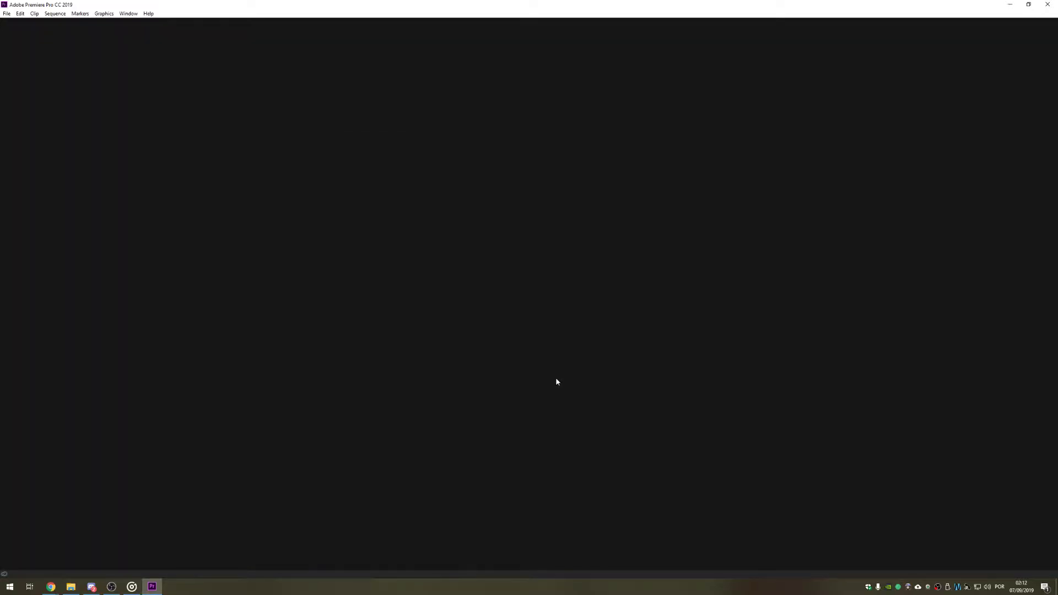
{"action": "left_click", "coordinate": [92, 587]}
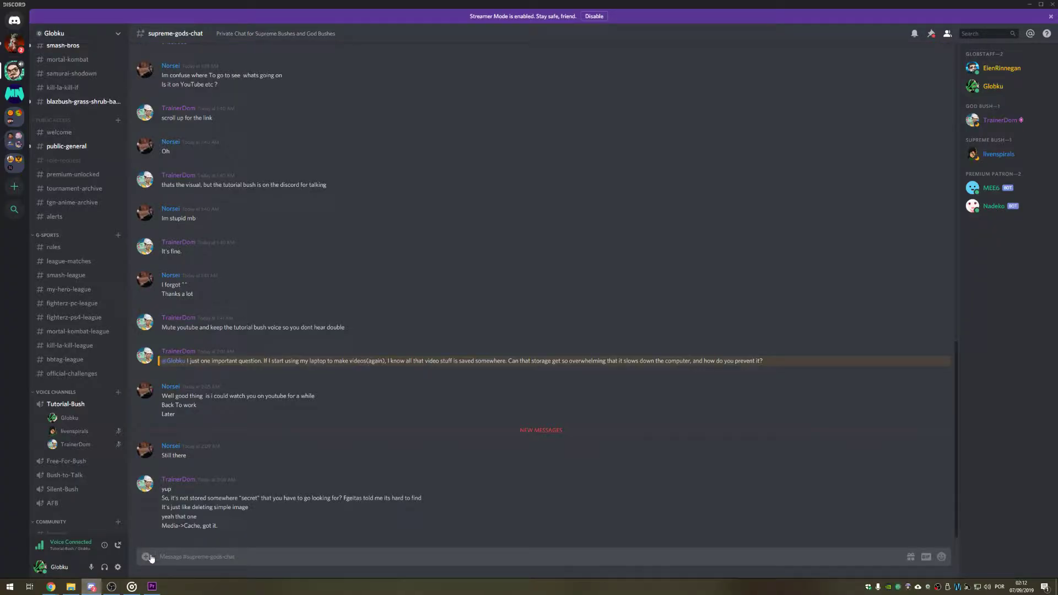